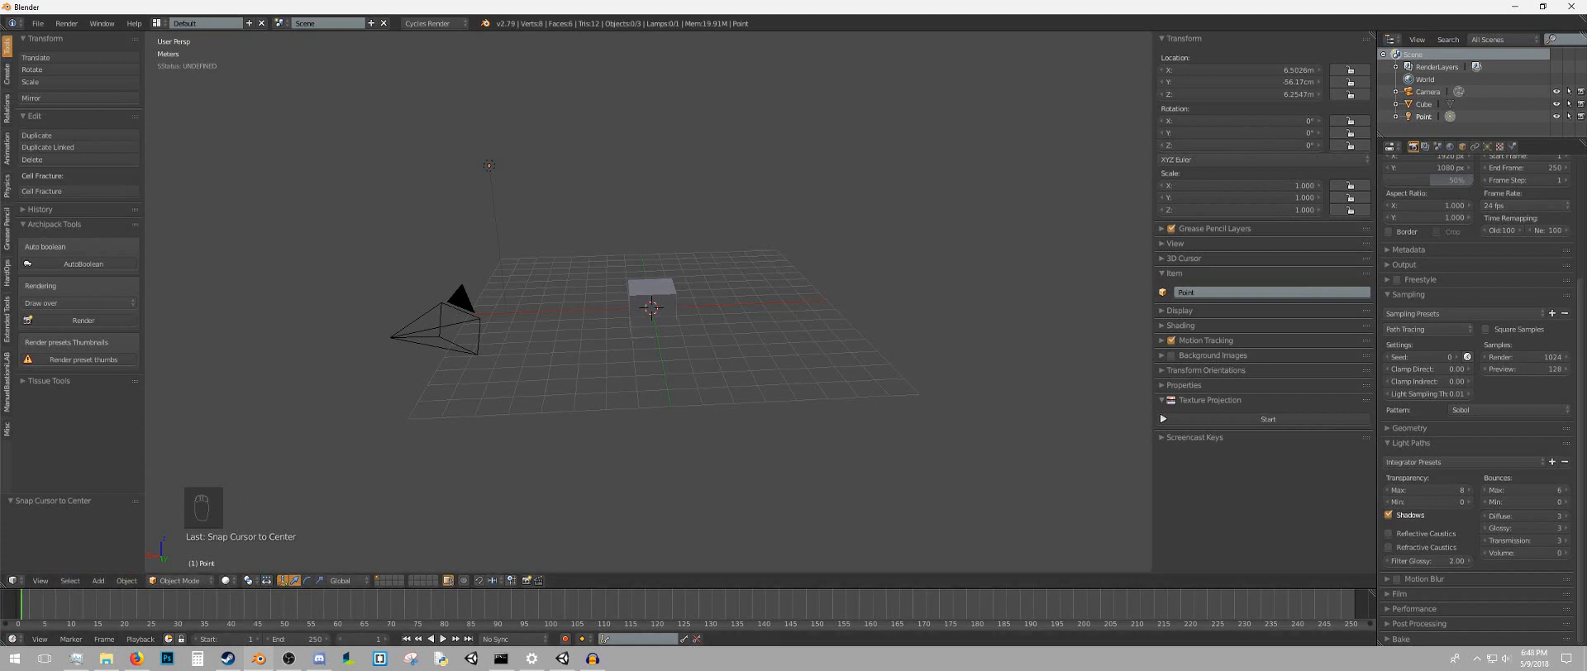
# Split the 3D viewport horizontally over the timeline and turn the lower area into a Node Editor
pyautogui.moveTo(5, 589); pyautogui.dragTo(40, 431)
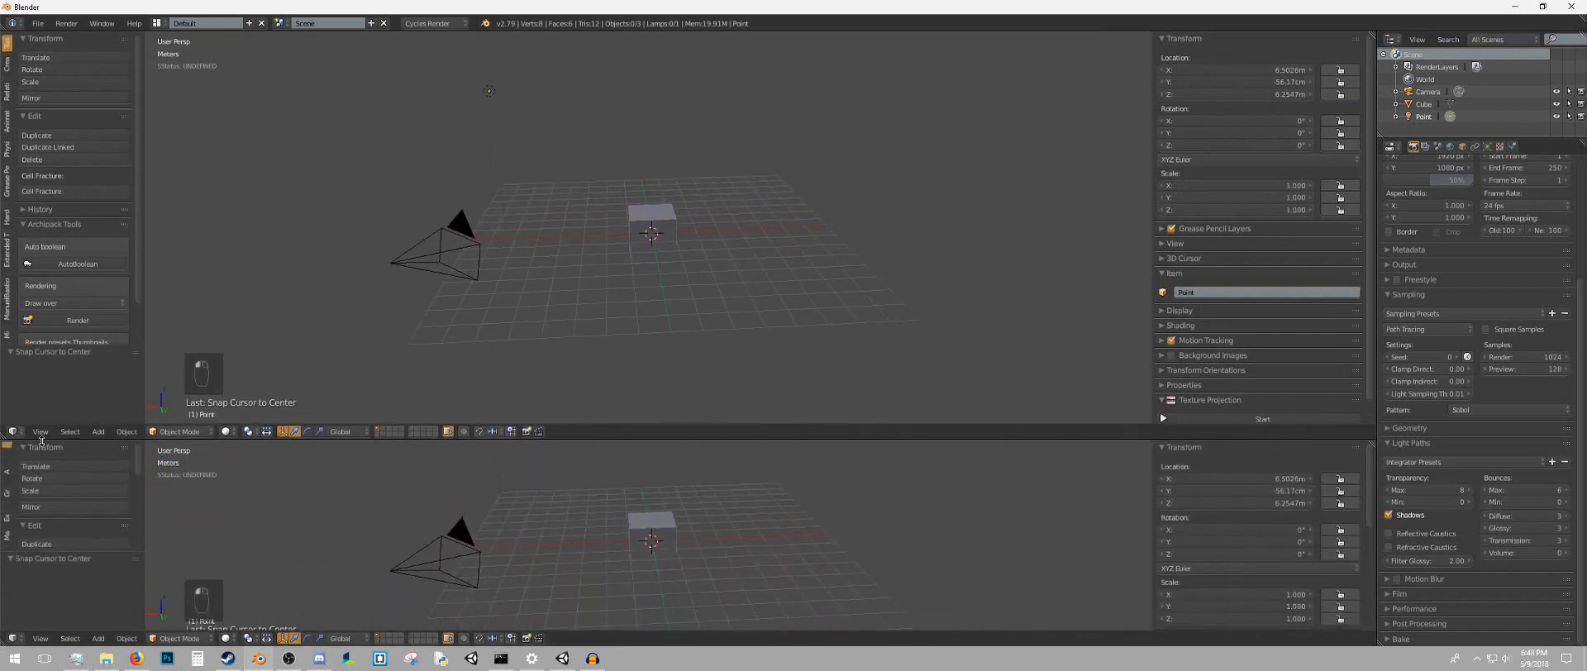
pyautogui.click(12, 638)
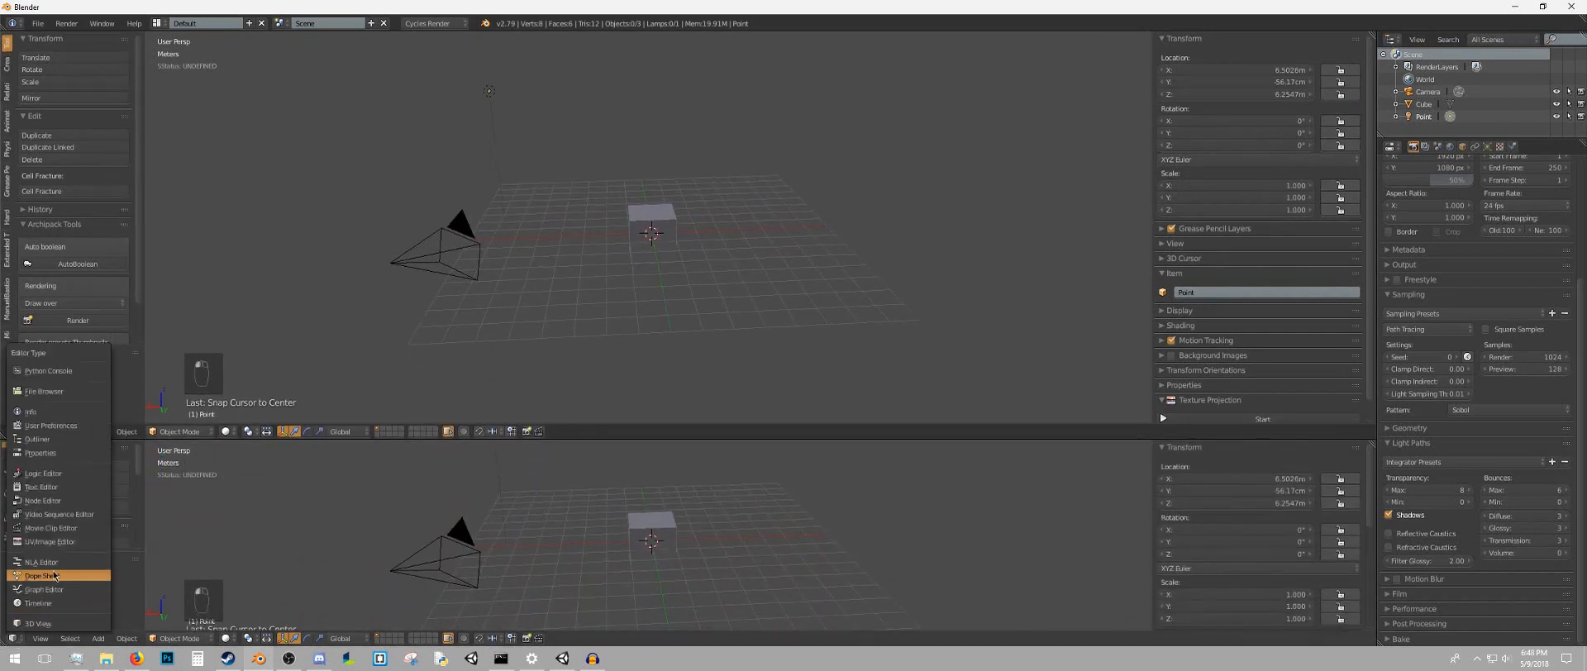
pyautogui.click(64, 501)
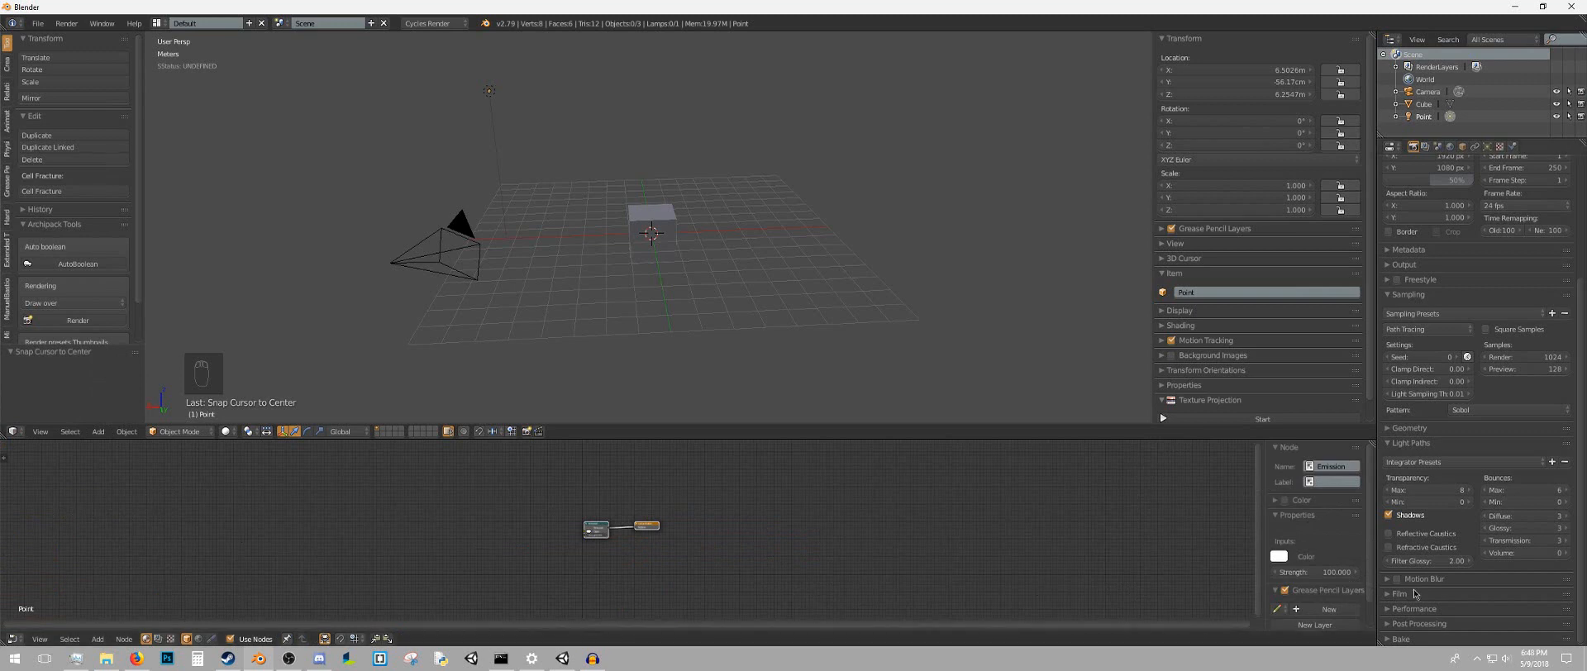
# Split the Node Editor side by side and turn the new area into a UV/Image Editor
pyautogui.moveTo(1373, 443); pyautogui.dragTo(1116, 446)
pyautogui.click(1128, 639)
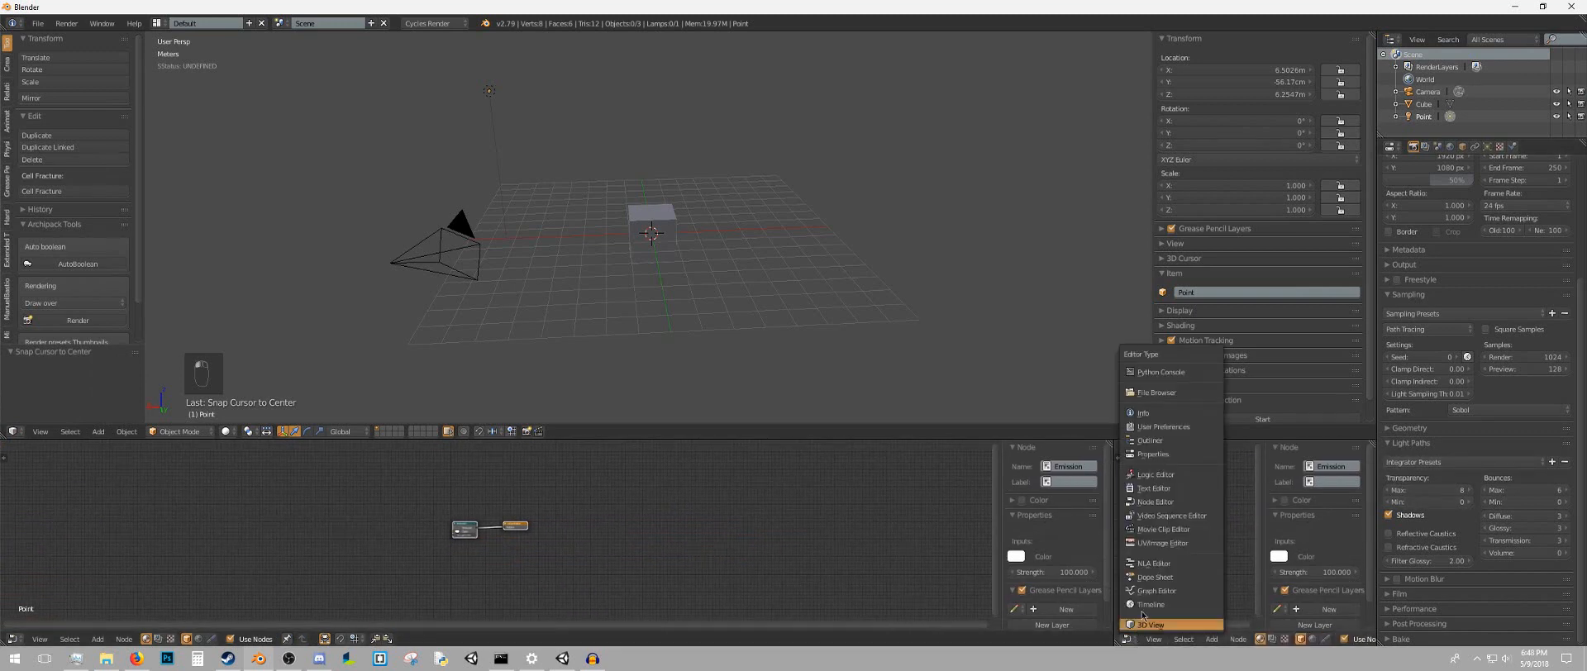
pyautogui.click(1168, 542)
pyautogui.scroll(5, 631, 553)
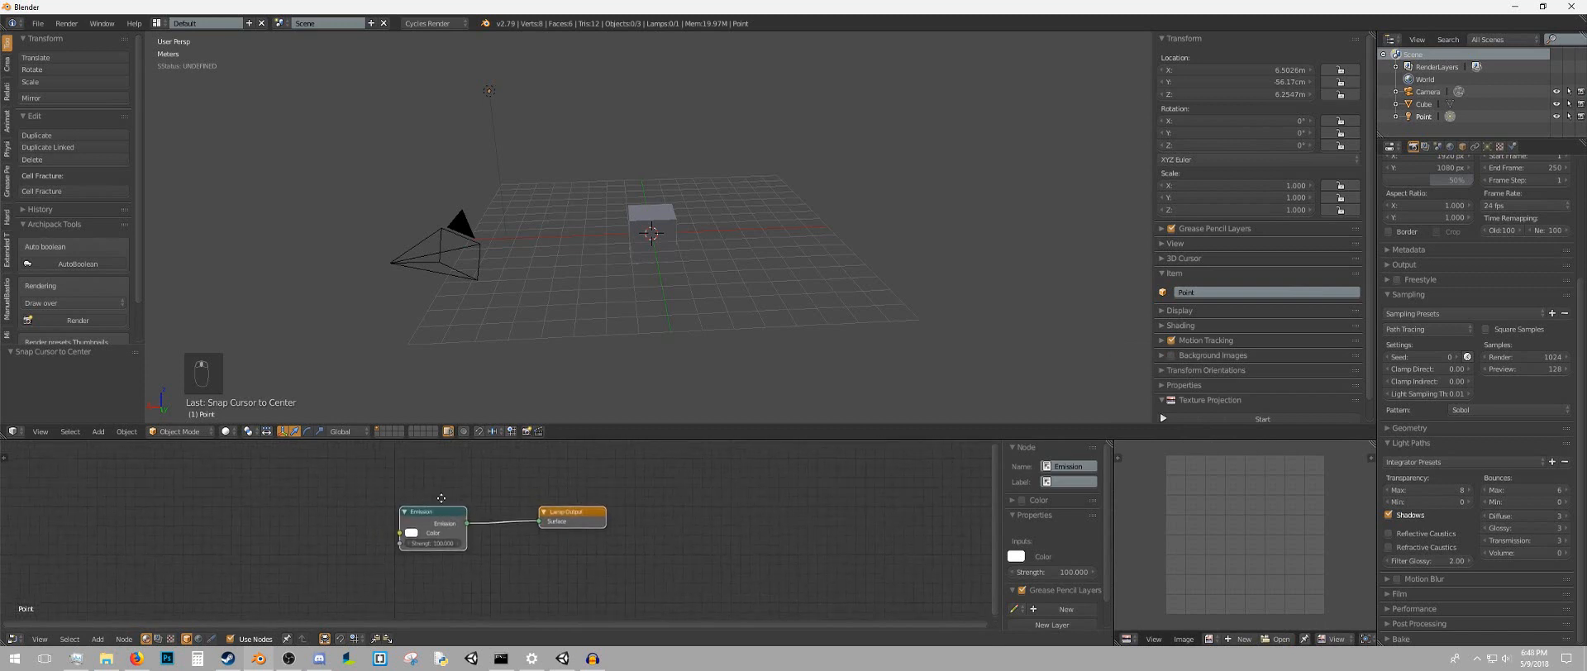
pyautogui.scroll(-2, 327, 530)
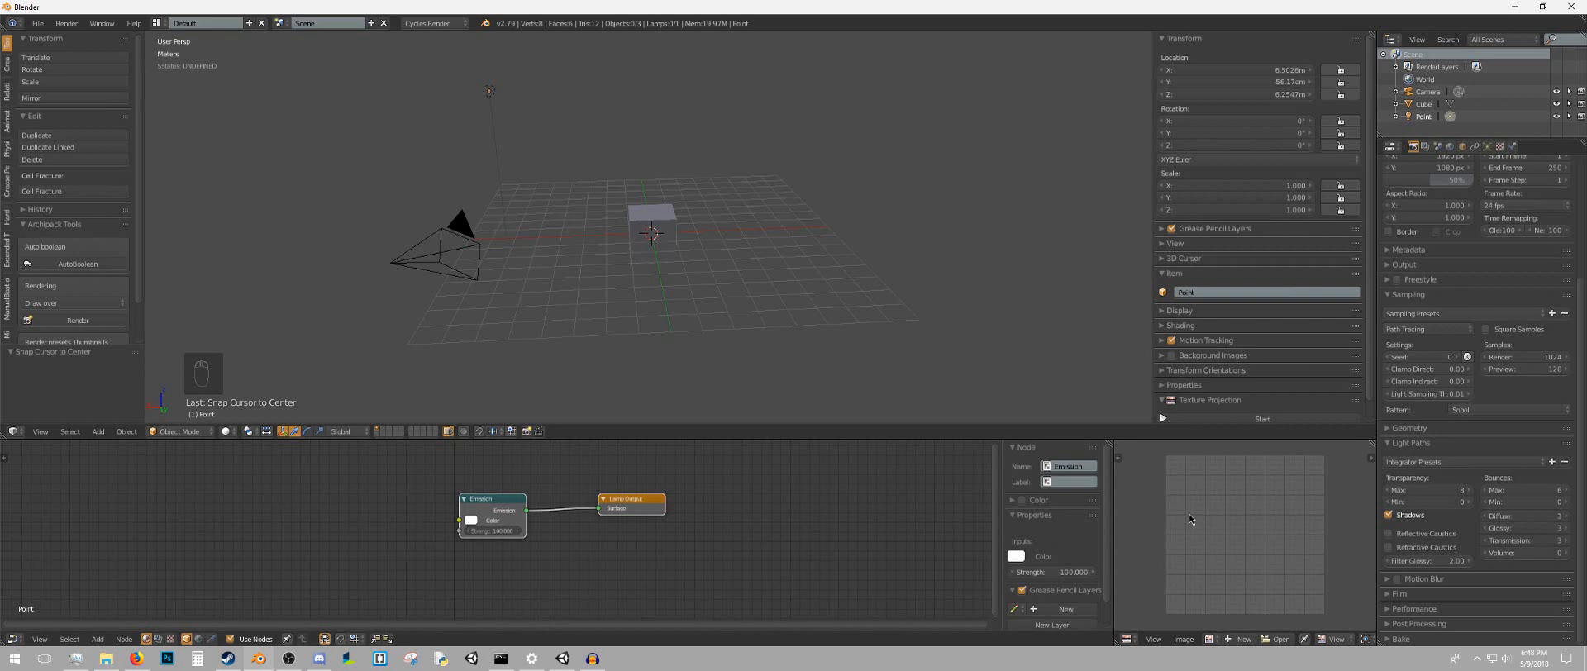
pyautogui.scroll(-3, 691, 242)
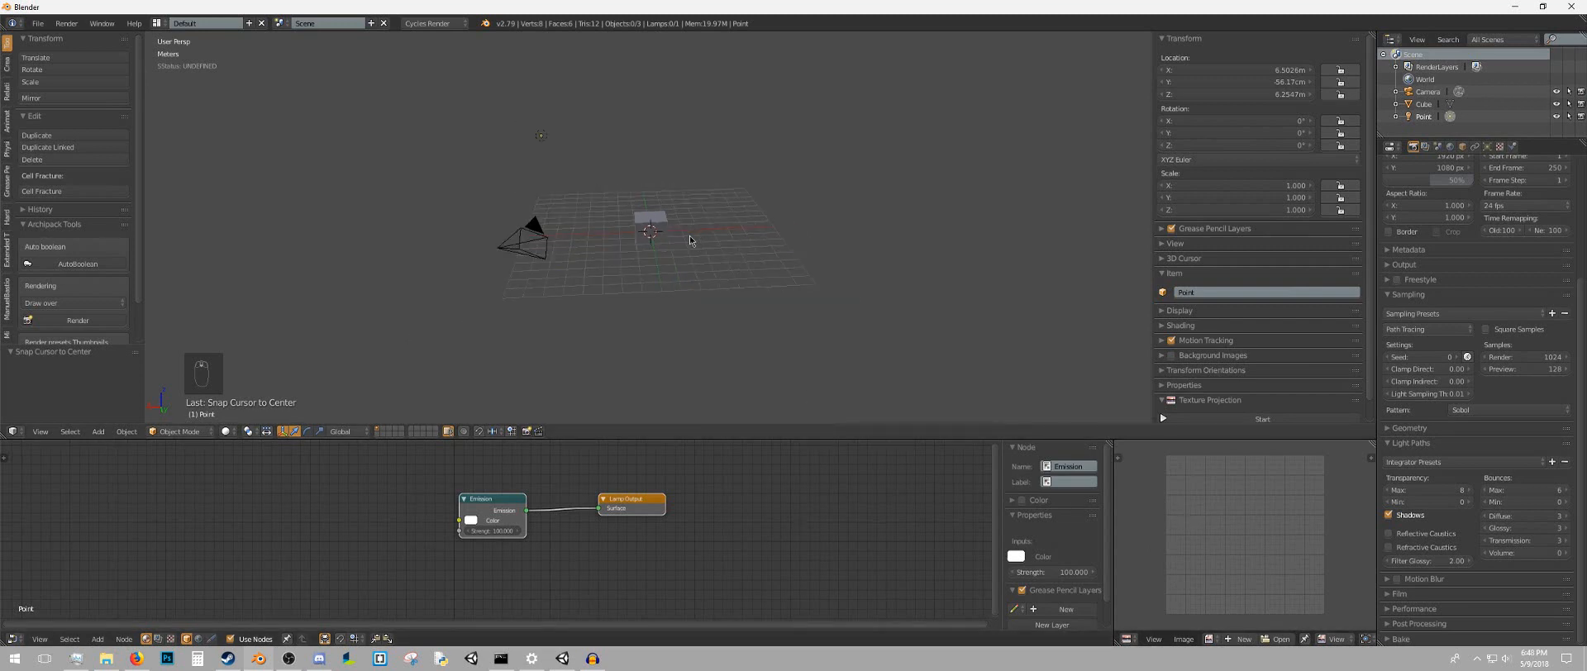
pyautogui.moveTo(677, 246); pyautogui.dragTo(693, 248, button='middle')
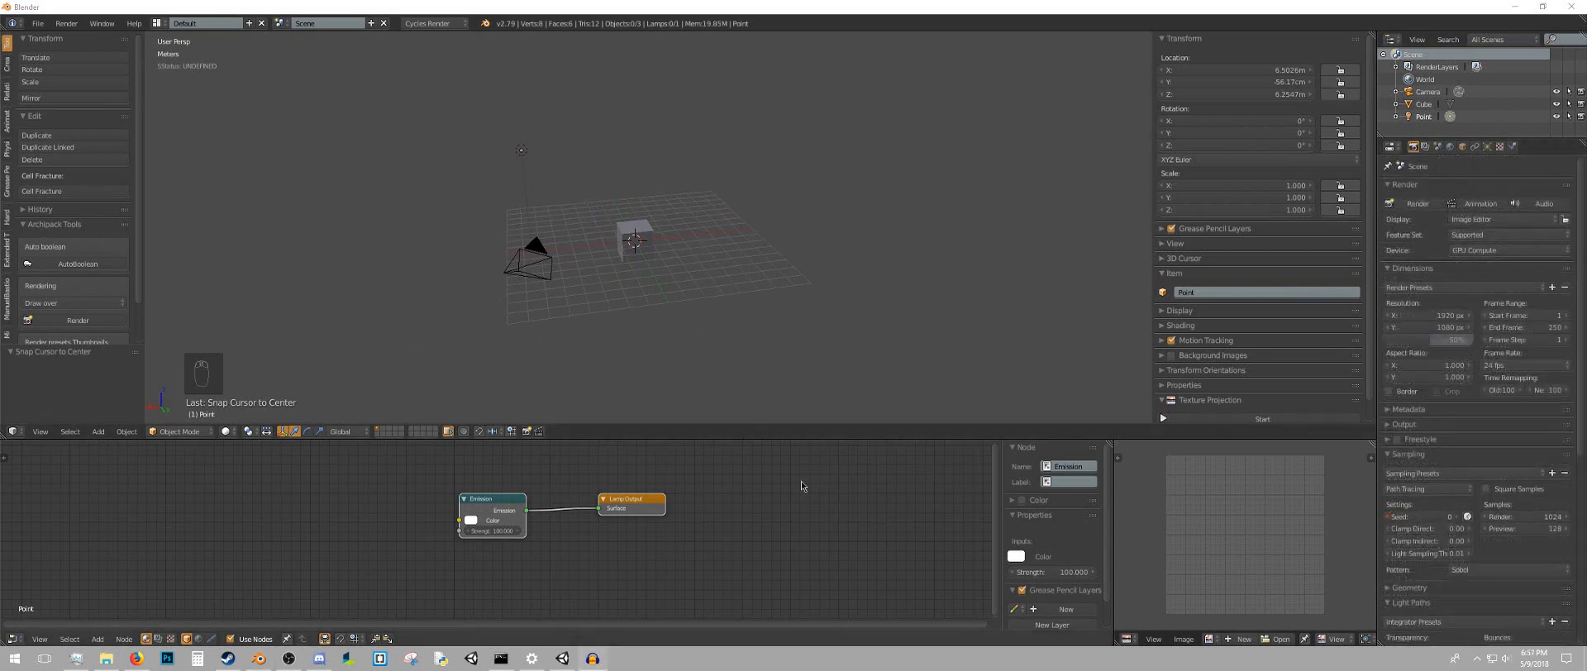
pyautogui.scroll(-5, 1544, 424)
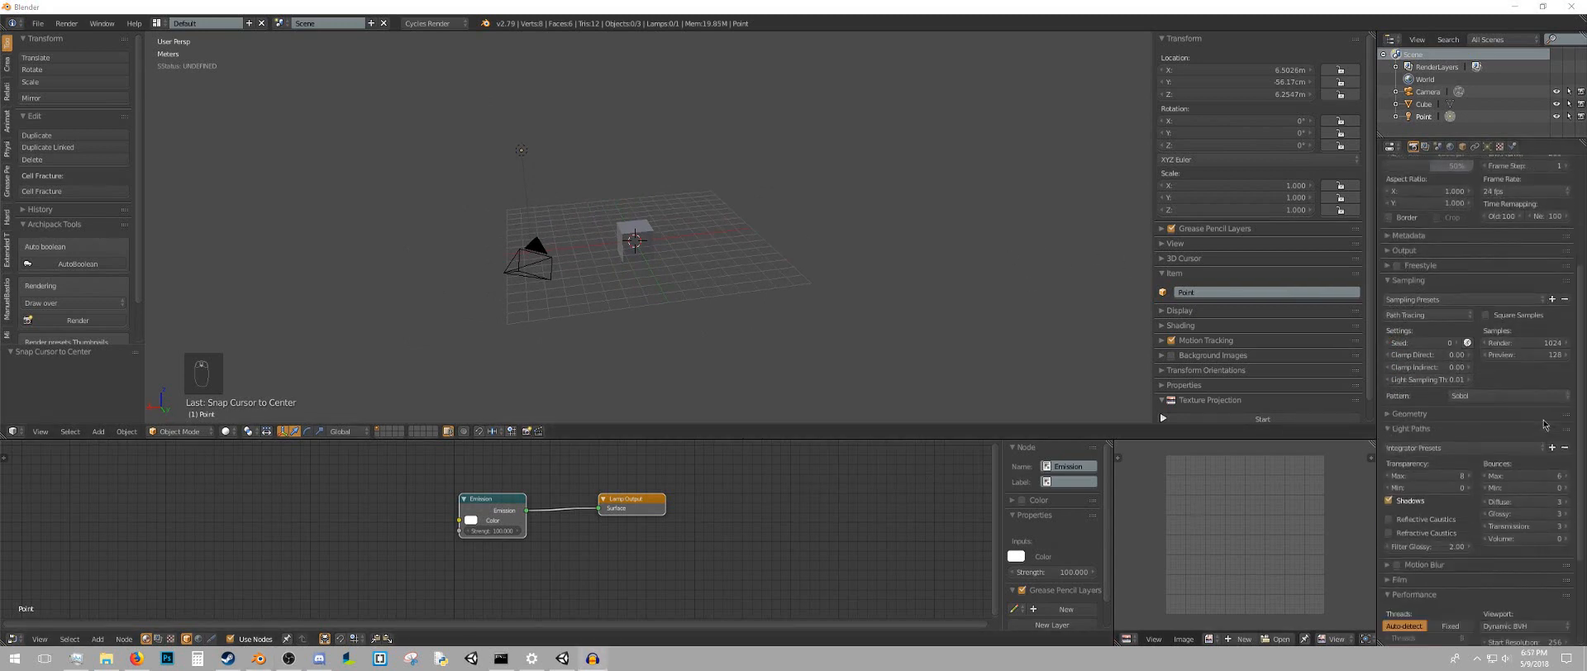
pyautogui.scroll(5, 1544, 424)
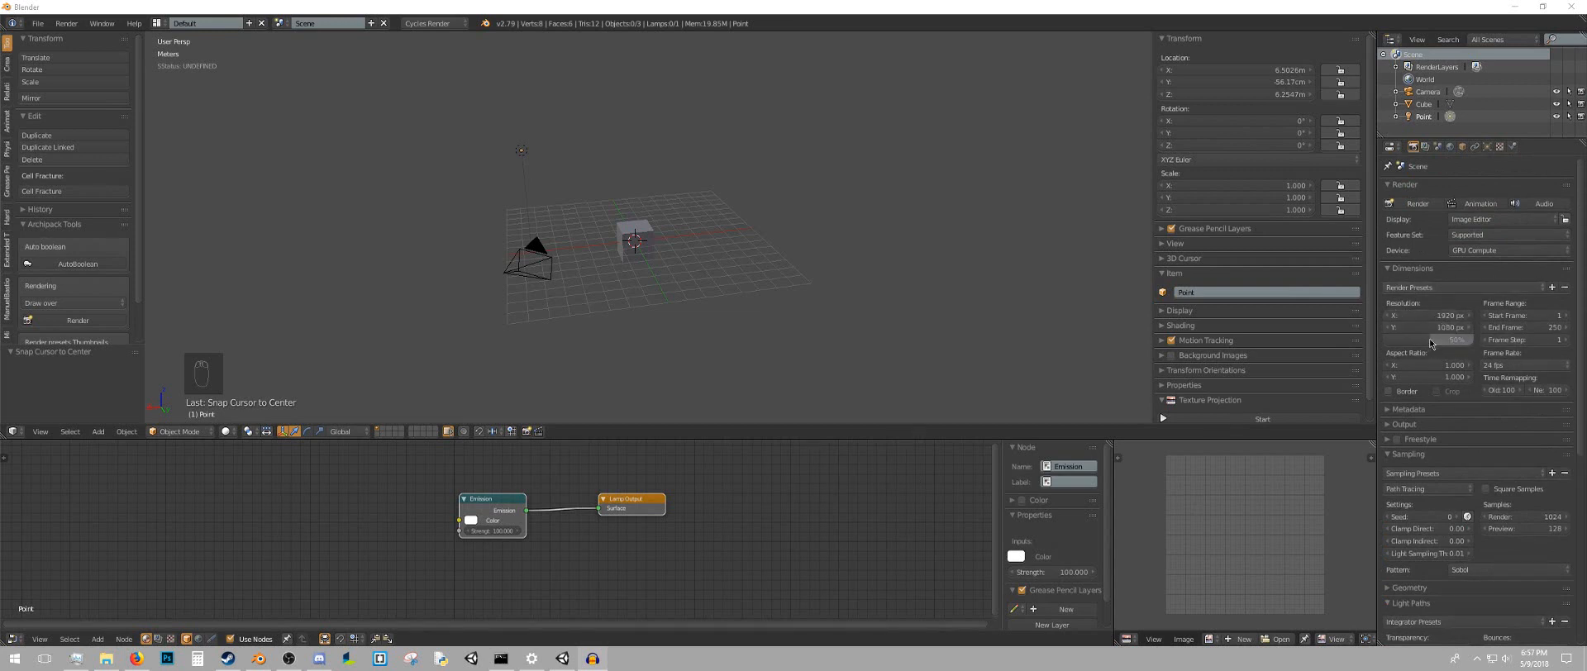
# Try render resolution scales of 100%, 50% and 200%
pyautogui.moveTo(1432, 343); pyautogui.dragTo(1478, 344)
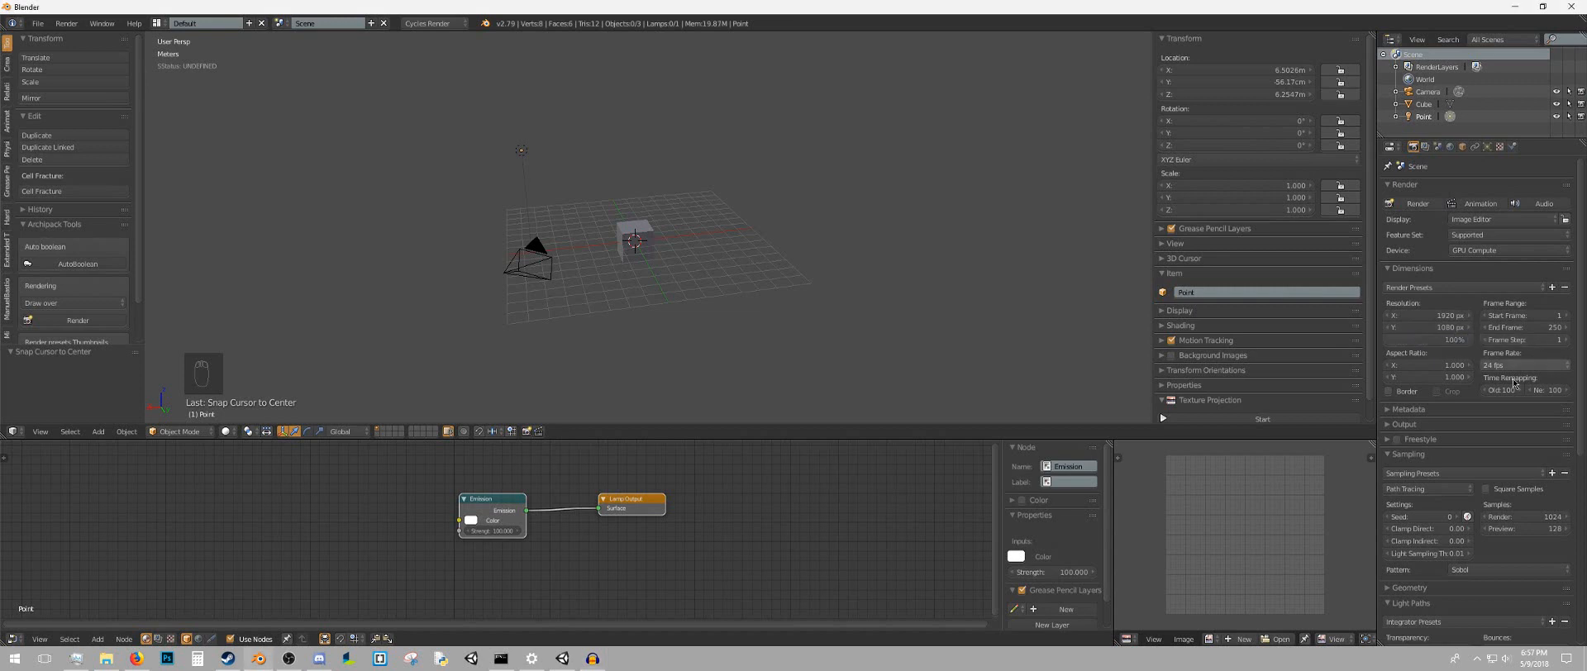
pyautogui.click(1445, 340)
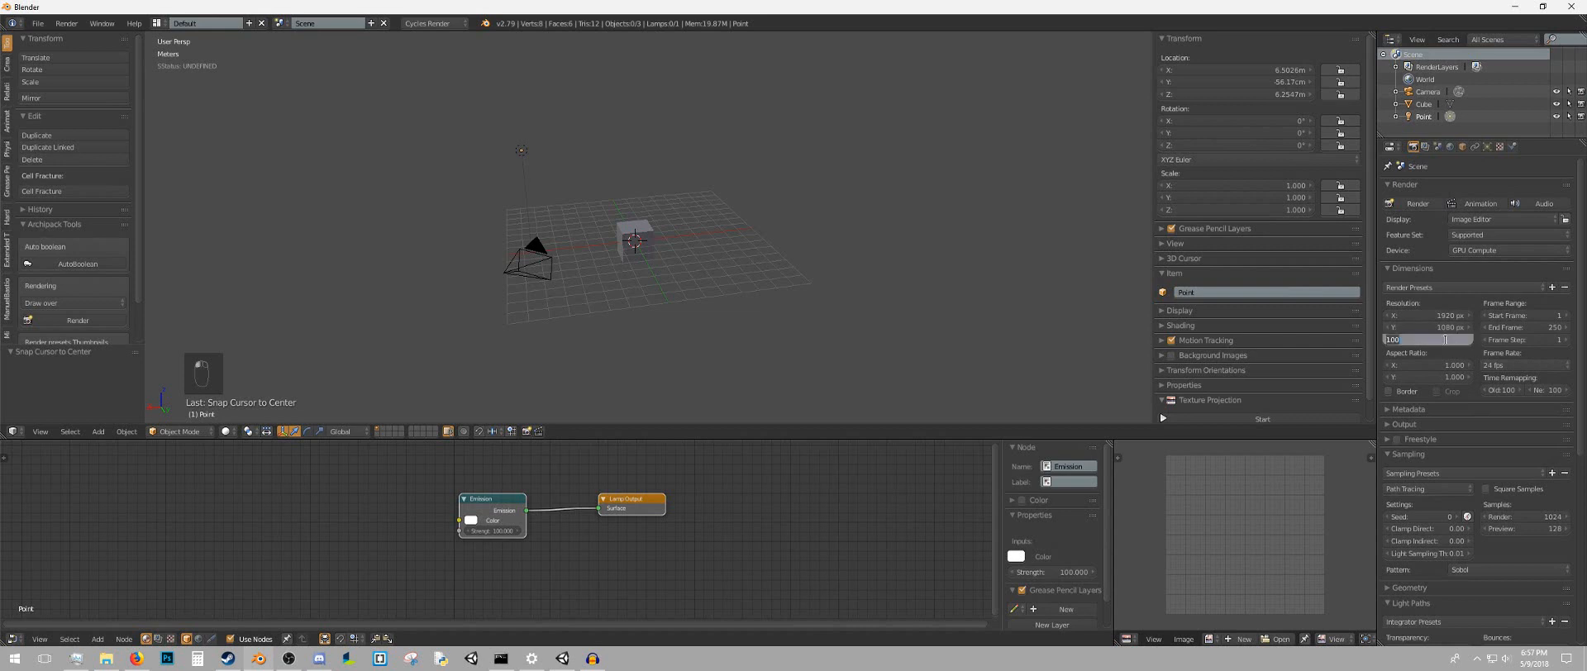
pyautogui.write('50')
pyautogui.press('Return')
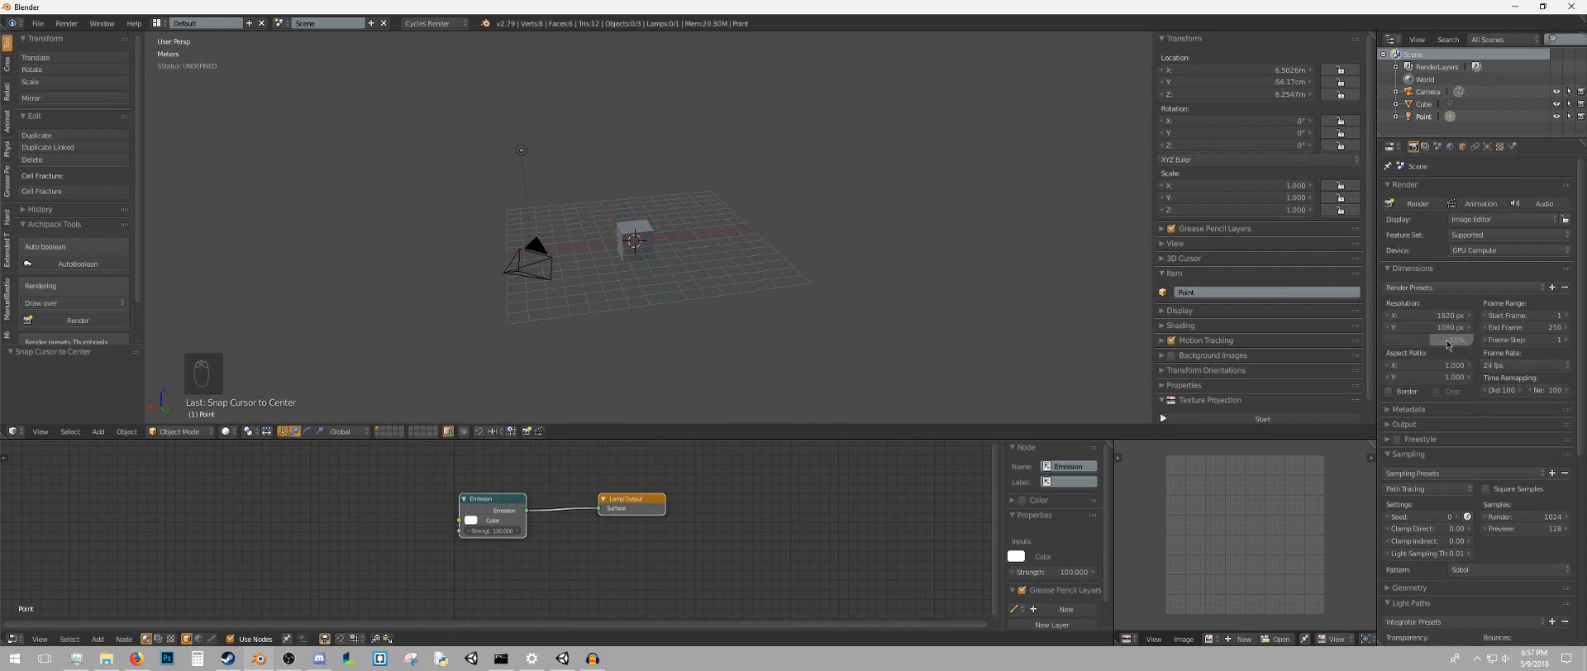
pyautogui.click(1433, 339)
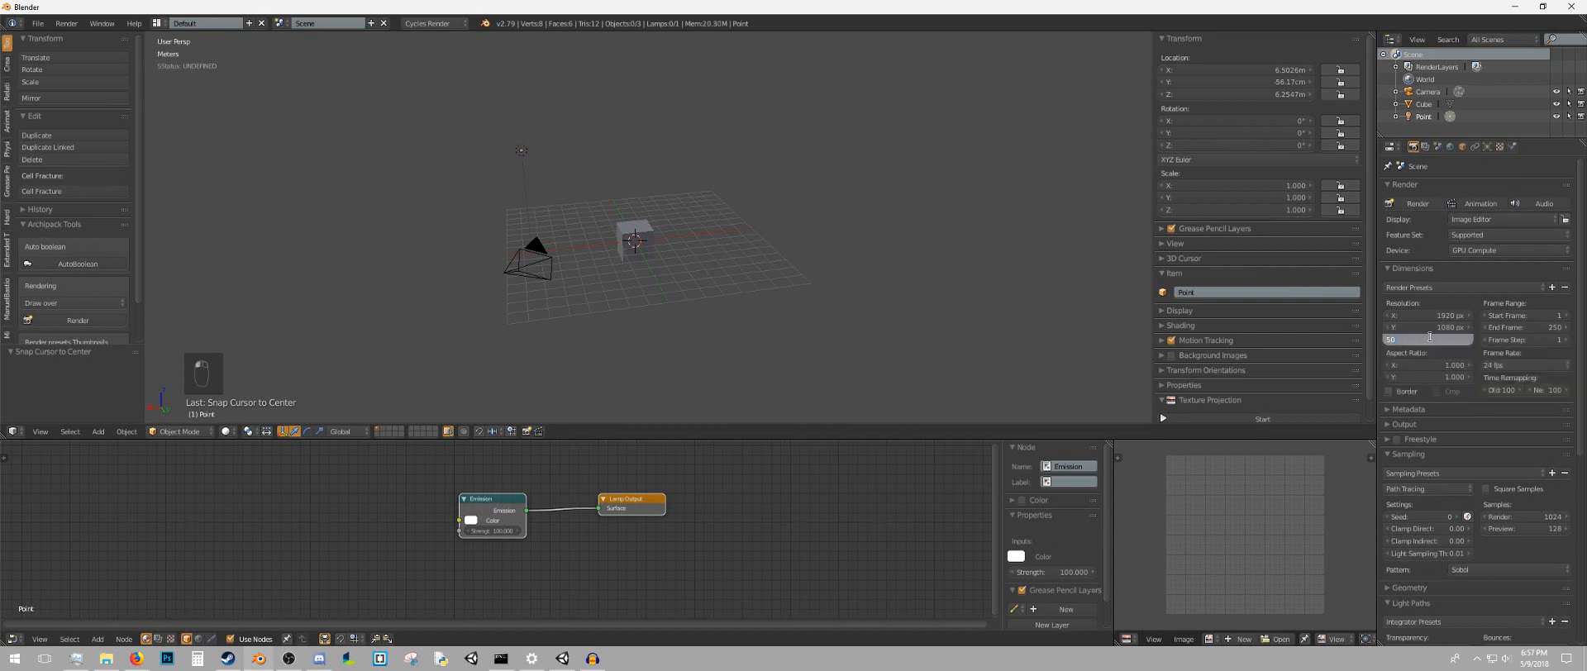
pyautogui.write('200')
pyautogui.press('Return')
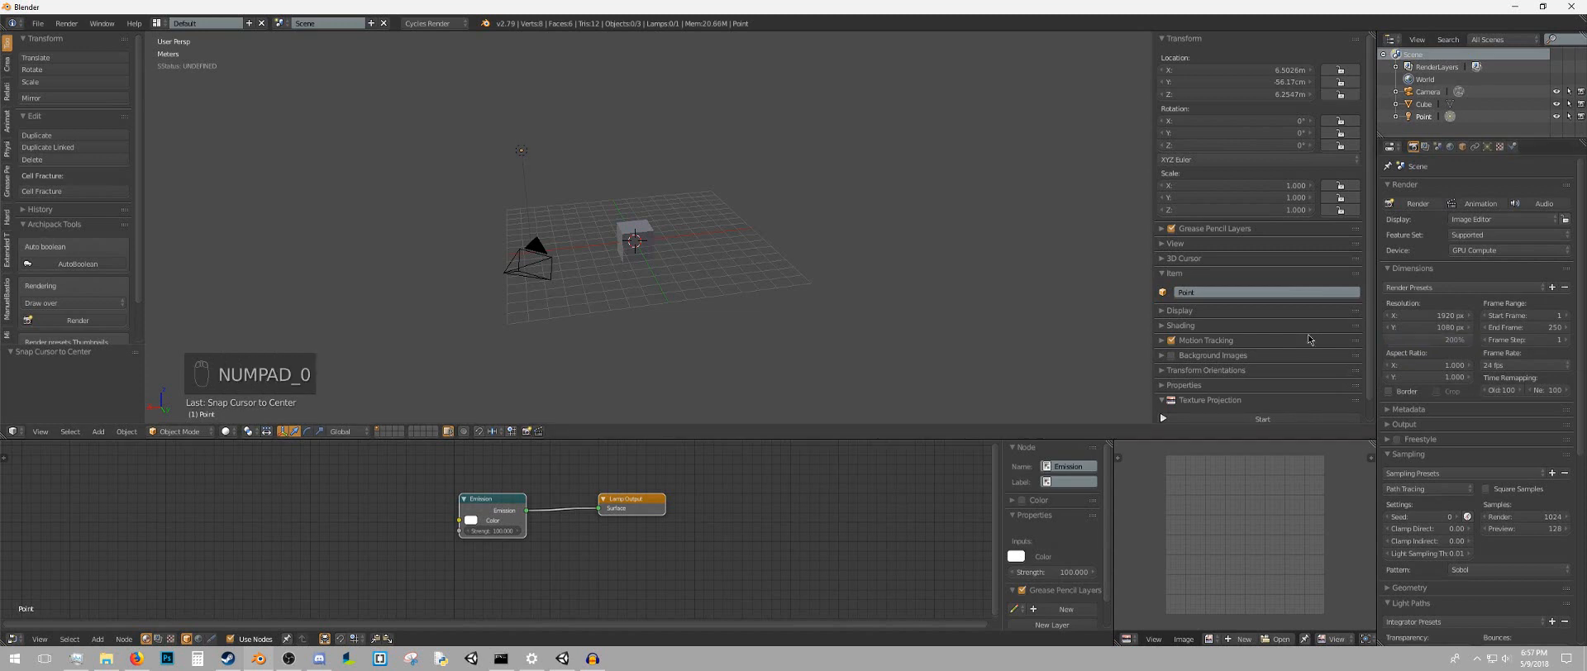
# Set the render resolution scale to 50%
pyautogui.click(1427, 340)
pyautogui.write('100')
pyautogui.press('BackSpace')
pyautogui.press('BackSpace')
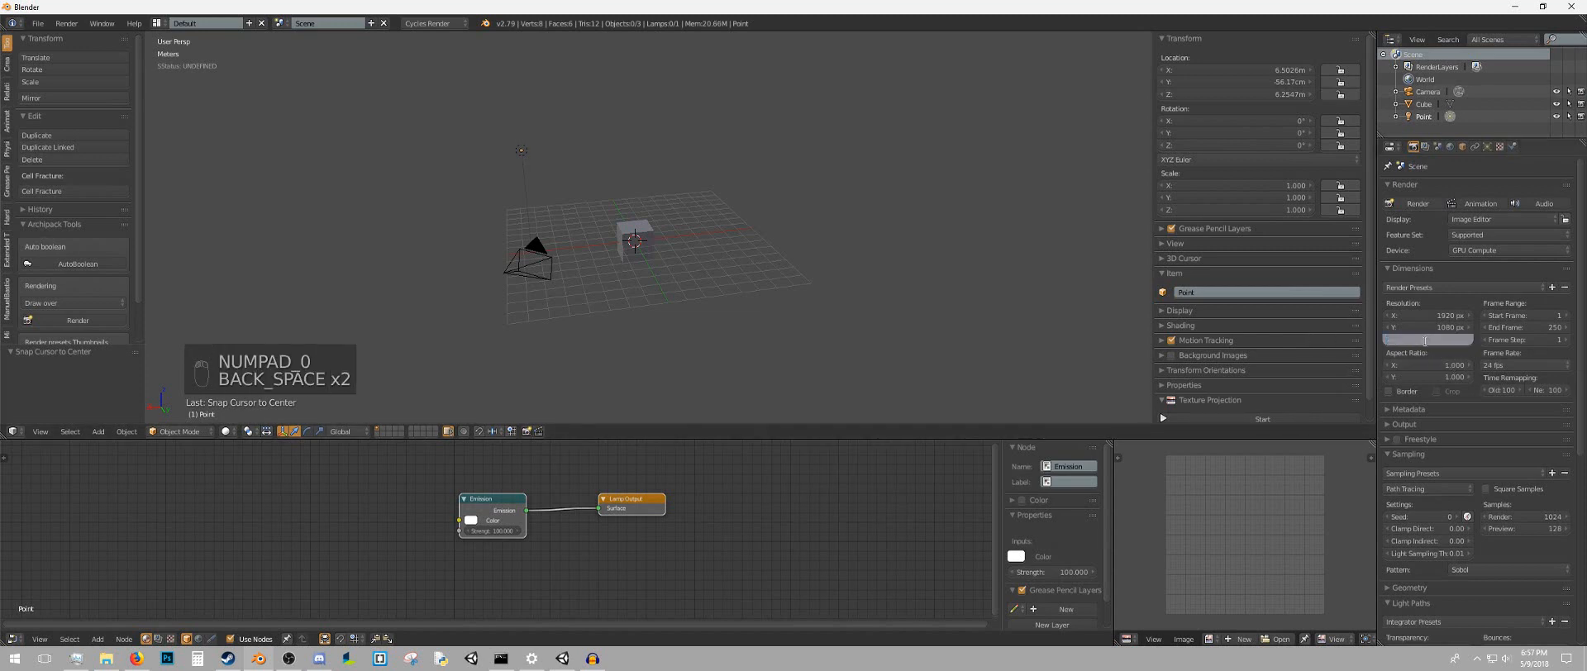
pyautogui.write('50')
pyautogui.press('Return')
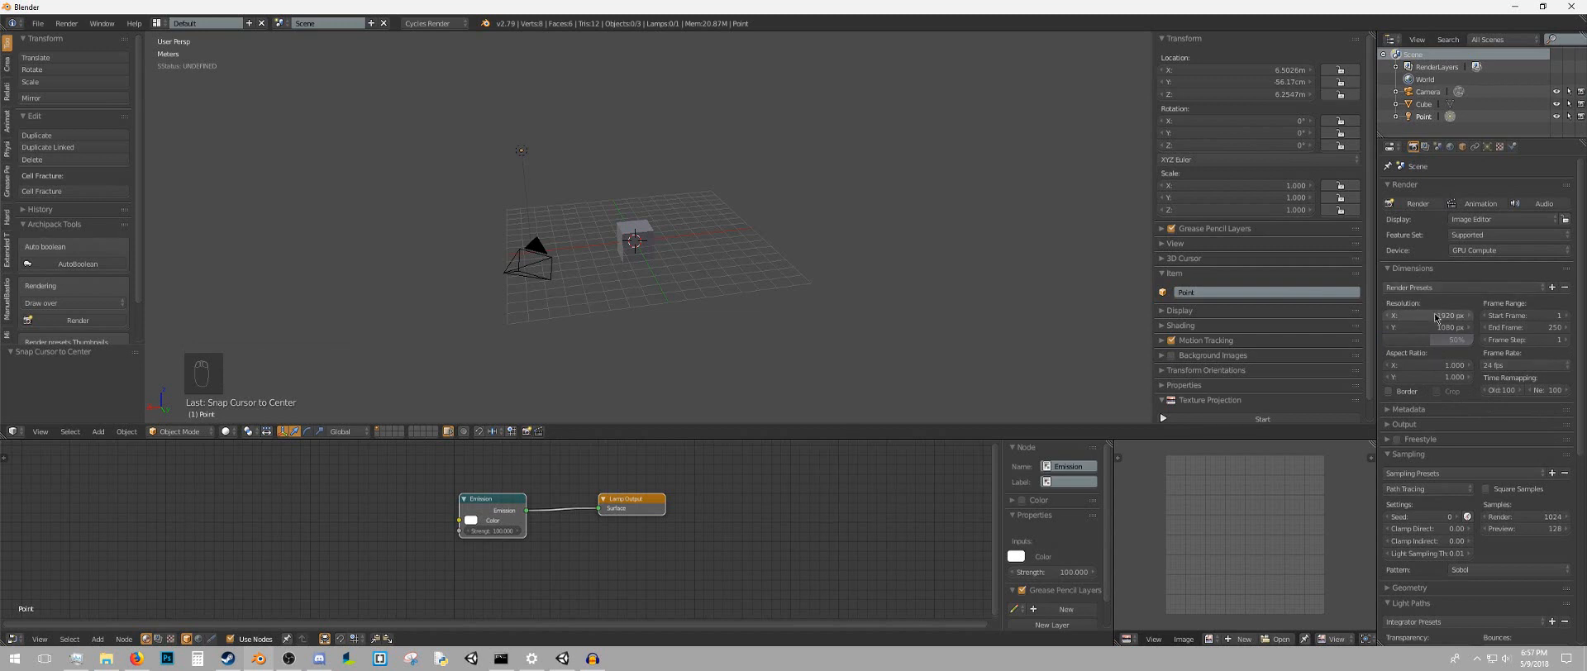
# Review the frame rate, sampling, light path and performance settings, and the scene's length unit options
pyautogui.click(1525, 364)
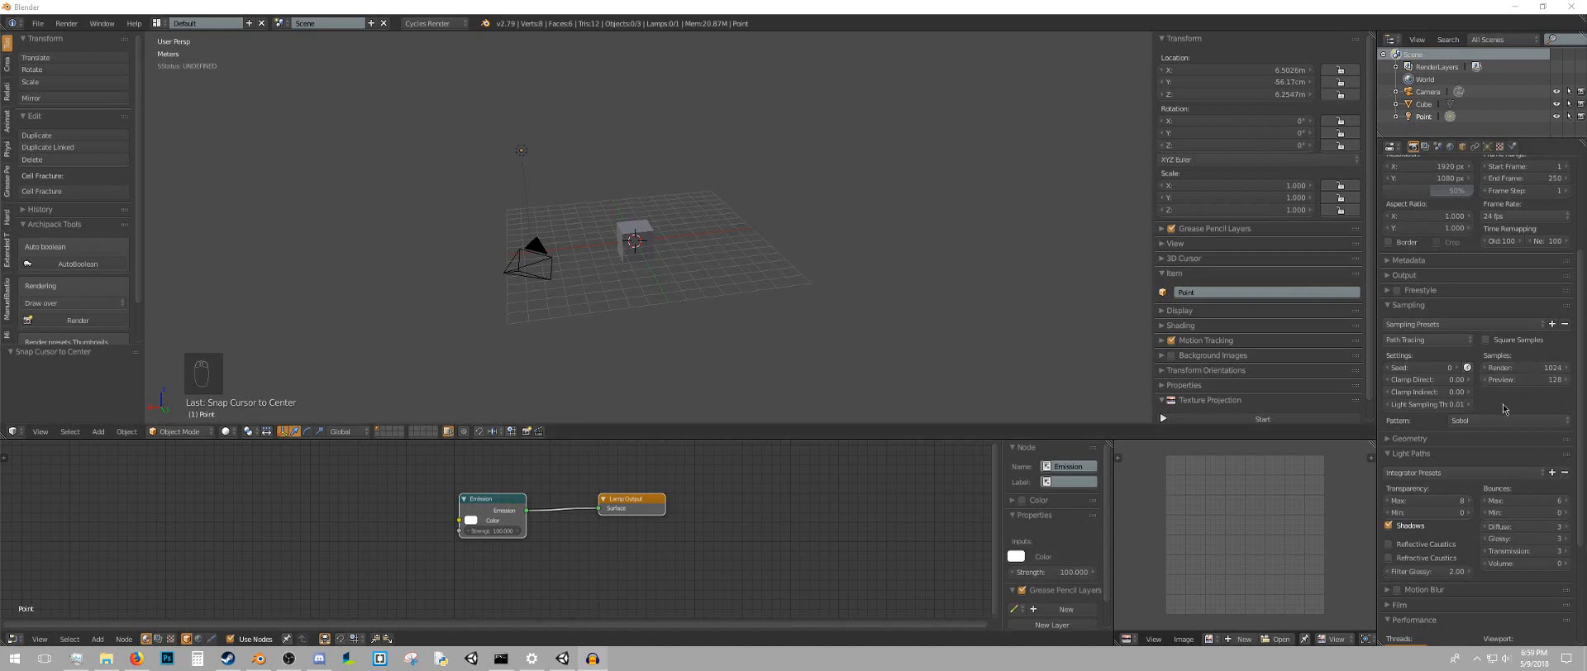
pyautogui.scroll(-5, 1503, 398)
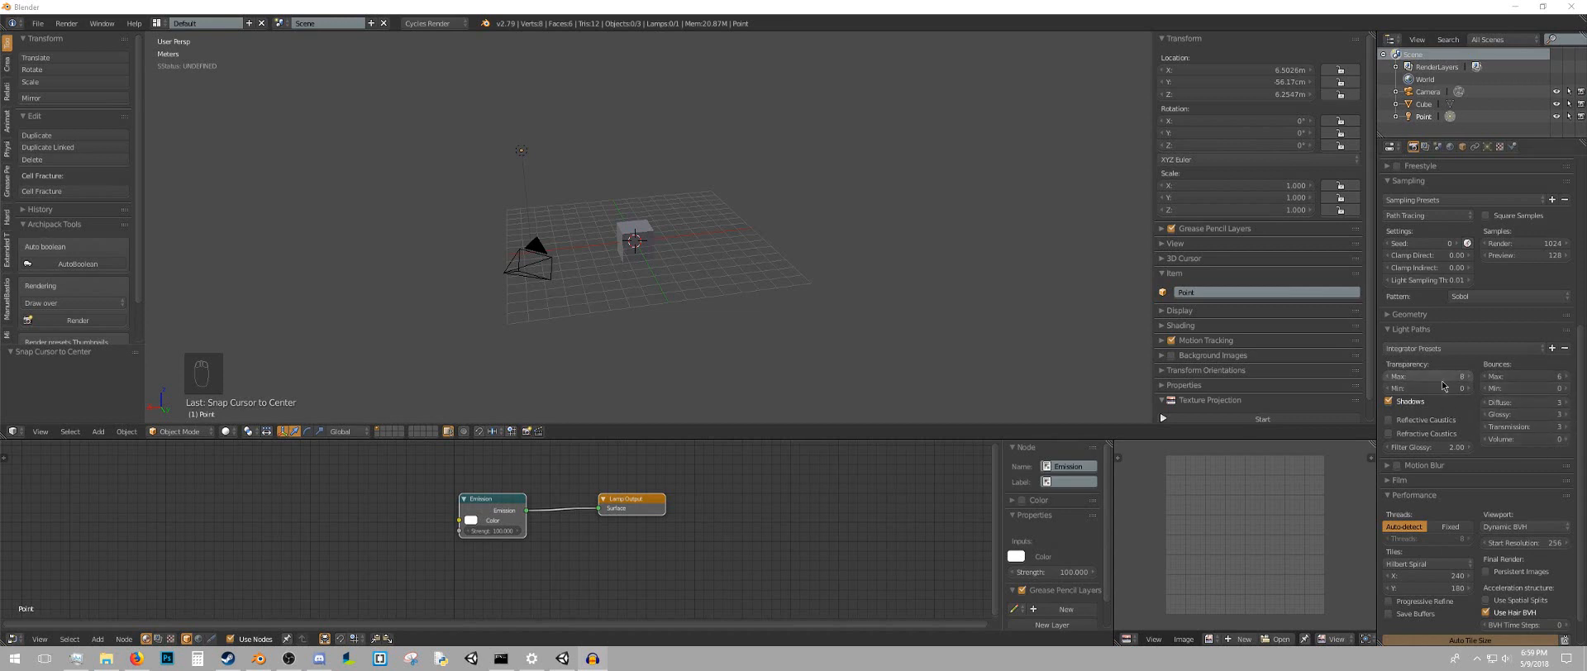
pyautogui.scroll(-1, 1542, 500)
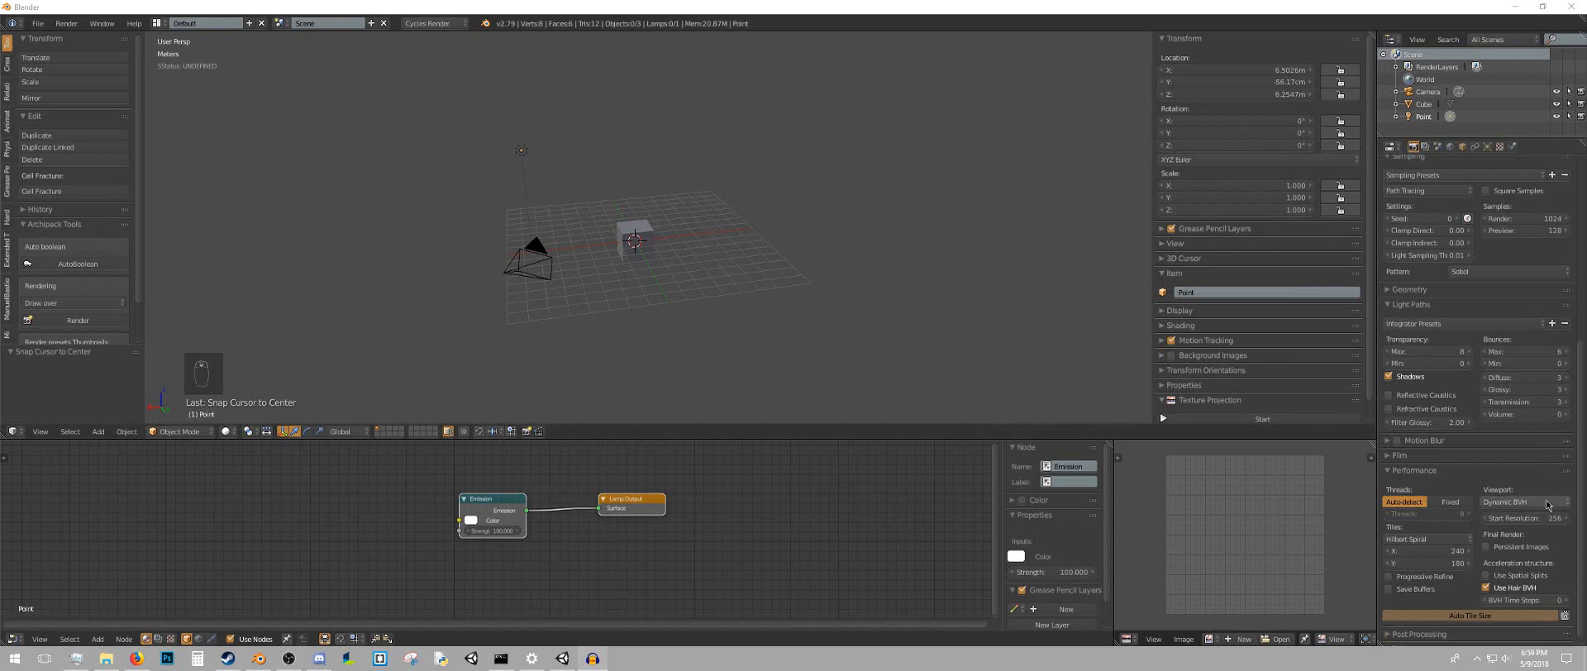
pyautogui.scroll(-1, 1542, 499)
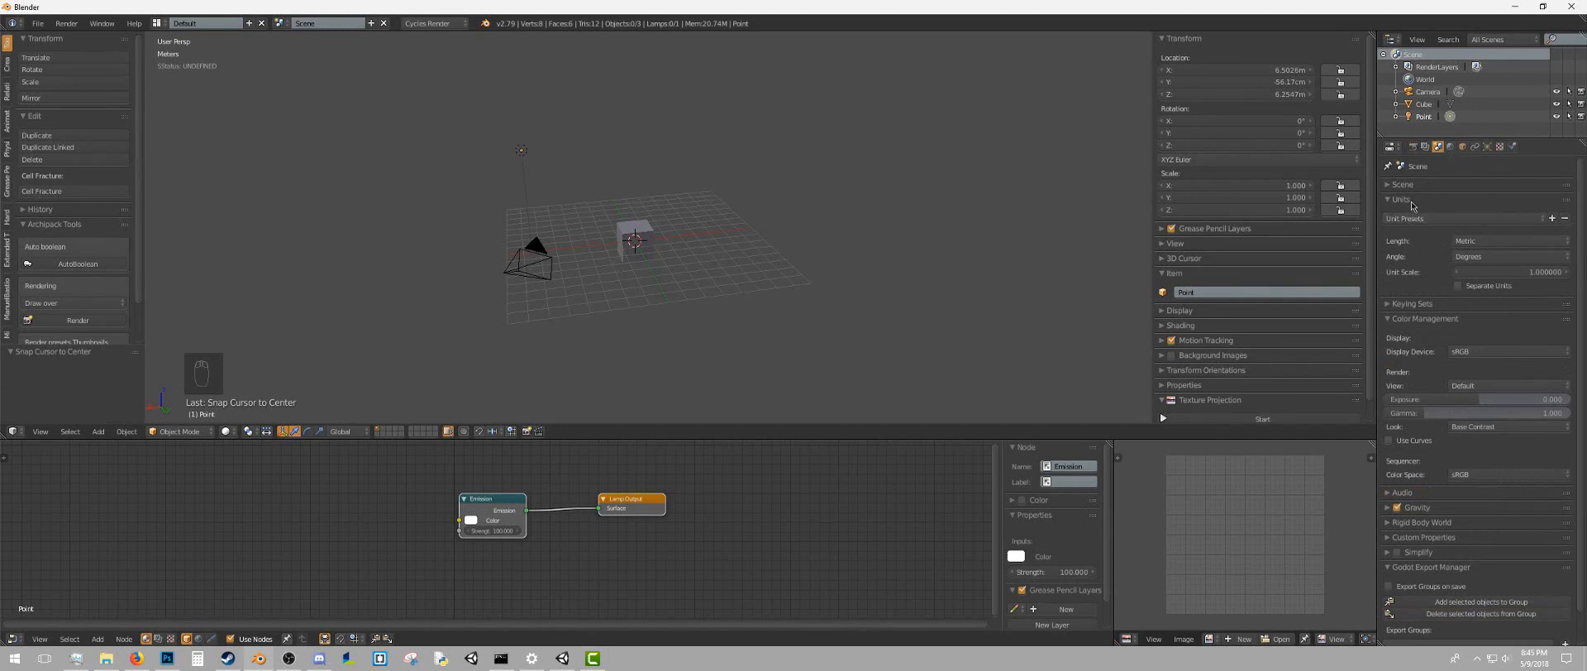
pyautogui.moveTo(618, 229)
pyautogui.mouseDown(button='middle')
pyautogui.moveTo(749, 203)
pyautogui.moveTo(612, 207)
pyautogui.mouseUp(button='middle')
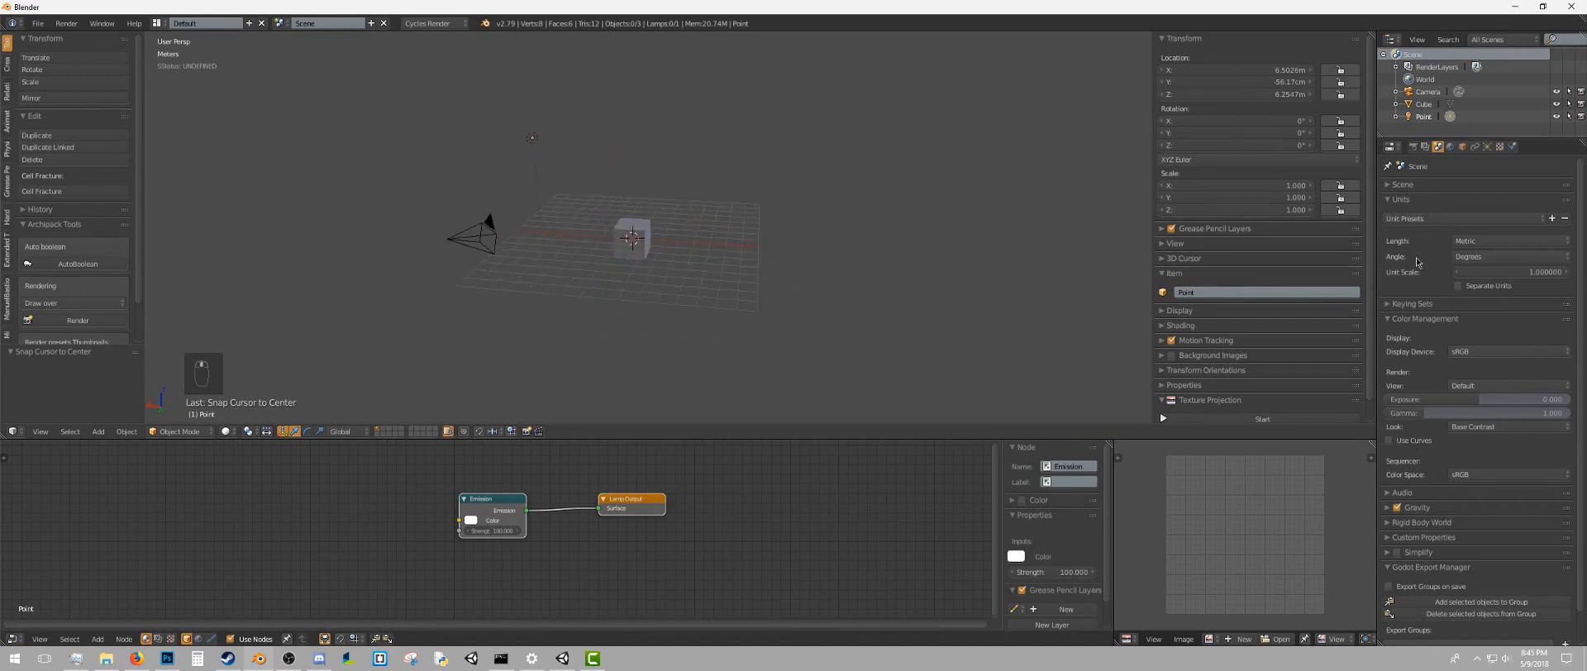
pyautogui.click(1467, 239)
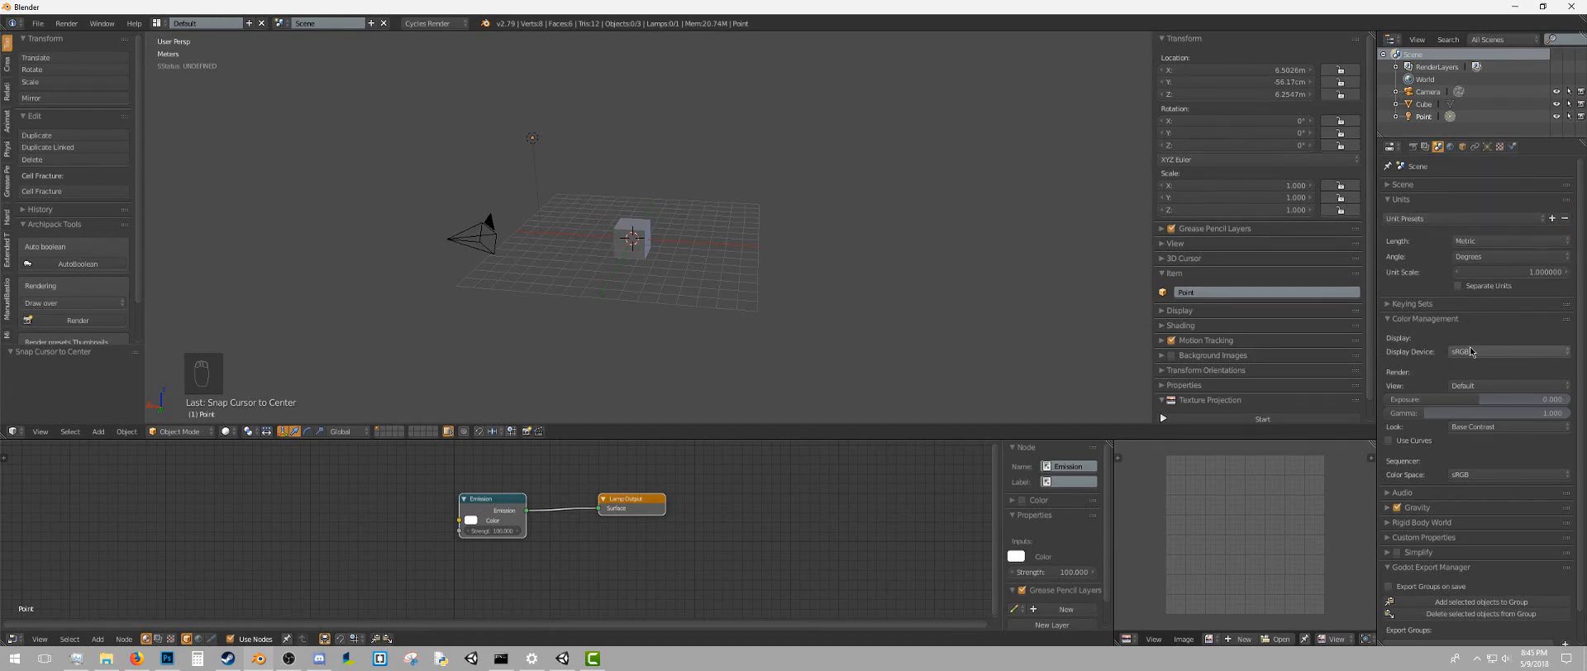
pyautogui.scroll(5, 621, 207)
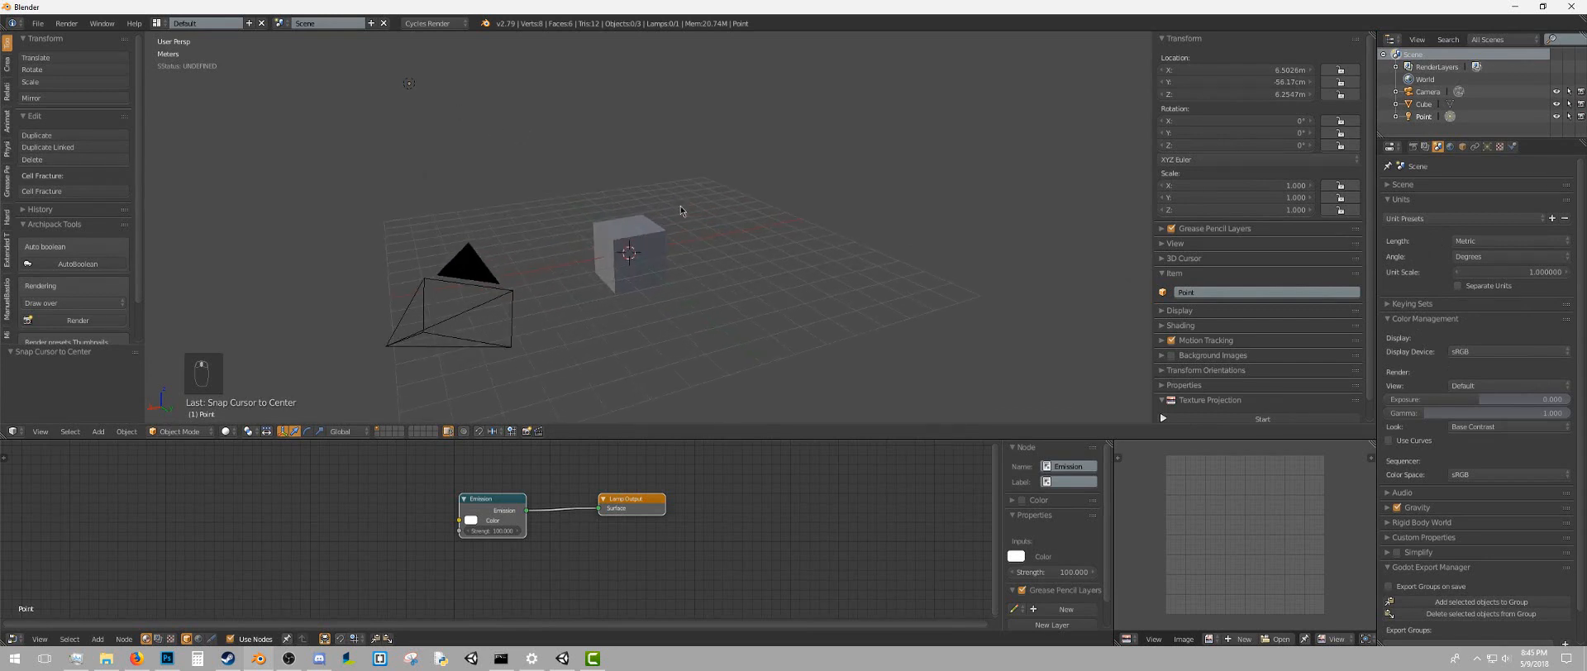
# Set the color management view transform to Filmic and check the cube in a rendered preview
pyautogui.click(1493, 386)
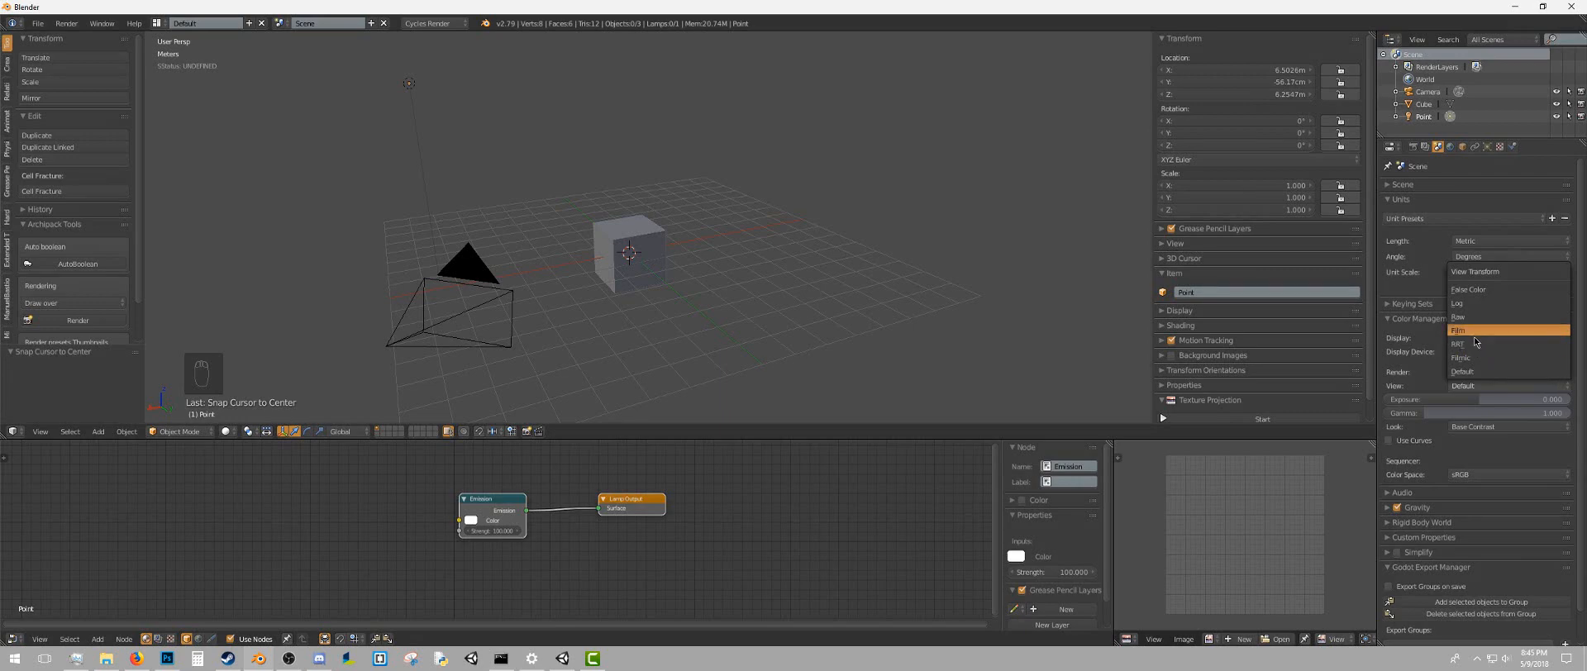
pyautogui.click(1480, 357)
pyautogui.moveTo(530, 211); pyautogui.dragTo(630, 200, button='middle')
pyautogui.hotkey('shift', 'z')
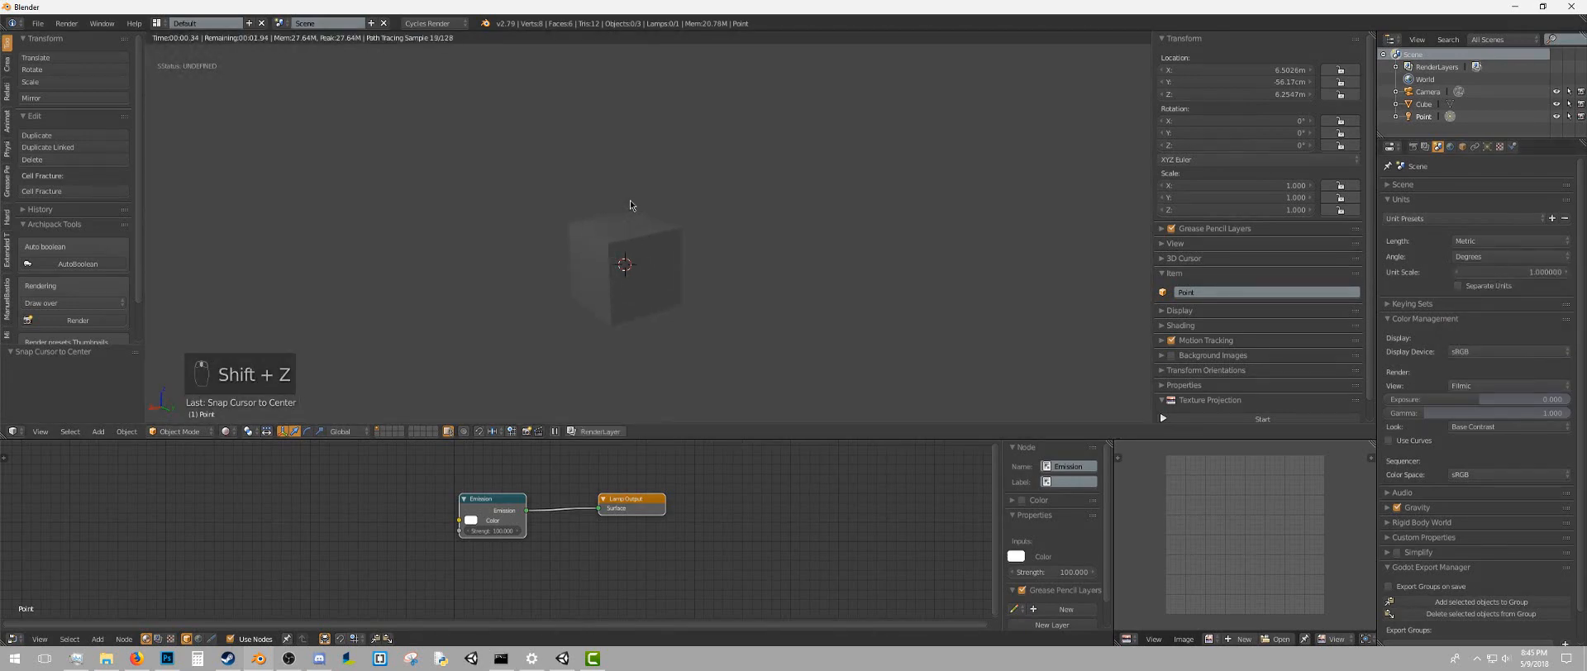
pyautogui.press('z')
pyautogui.press('z')
pyautogui.press('z')
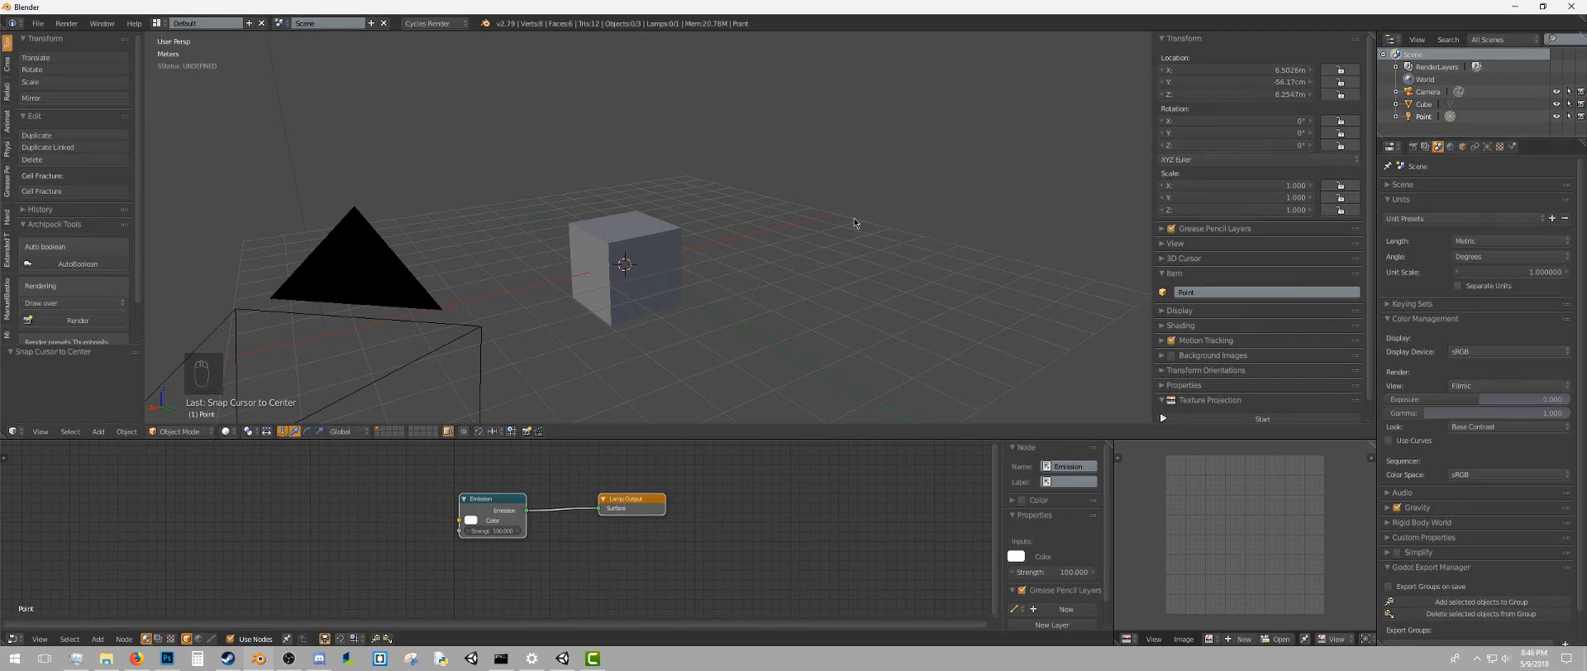
# Assign a Sky Texture to the world background color and adjust its sun direction in the rendered view
pyautogui.press('F5')
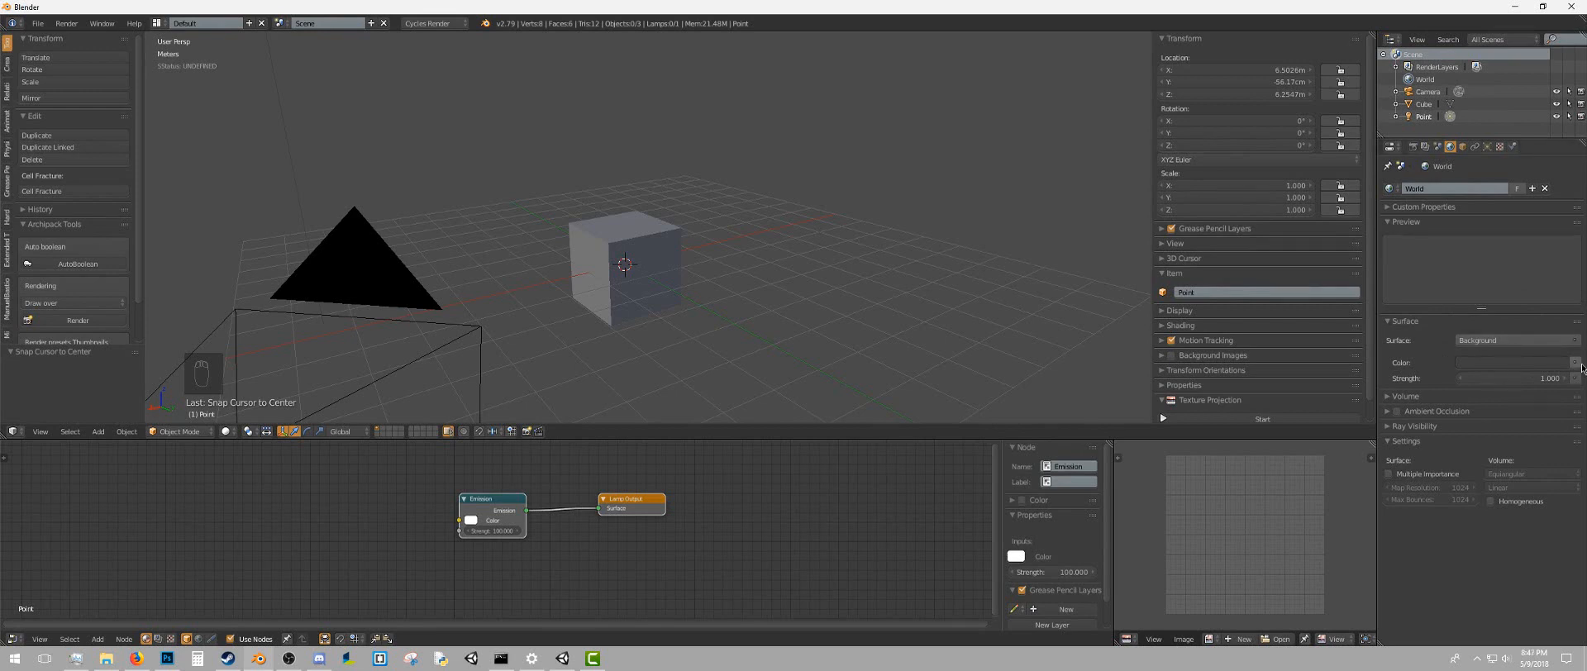
pyautogui.click(1577, 363)
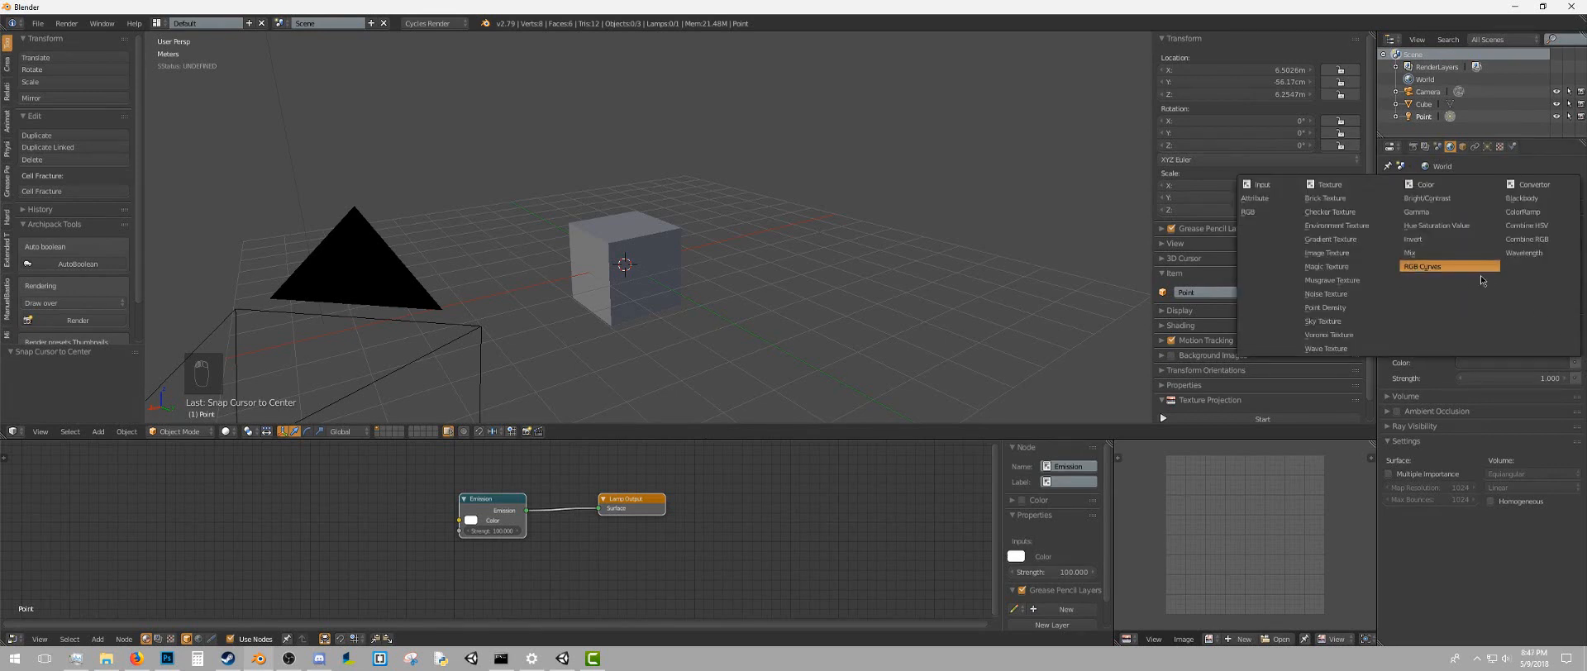
pyautogui.click(1349, 324)
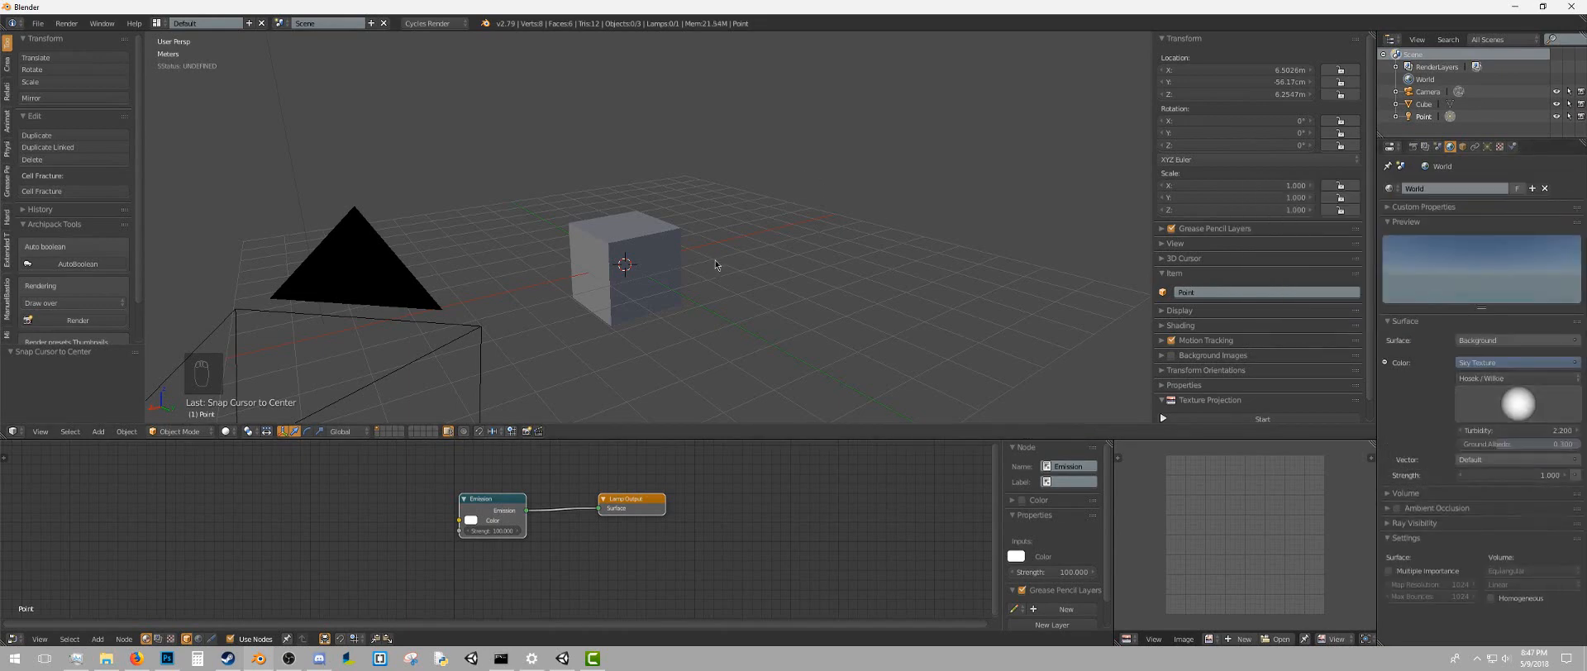
pyautogui.hotkey('shift', 'z')
pyautogui.moveTo(731, 232)
pyautogui.mouseDown(button='middle')
pyautogui.moveTo(566, 188)
pyautogui.moveTo(445, 196)
pyautogui.moveTo(732, 230)
pyautogui.moveTo(757, 201)
pyautogui.mouseUp(button='middle')
pyautogui.moveTo(1512, 398)
pyautogui.mouseDown()
pyautogui.moveTo(1539, 434)
pyautogui.moveTo(1503, 426)
pyautogui.moveTo(1525, 452)
pyautogui.moveTo(1513, 430)
pyautogui.mouseUp()
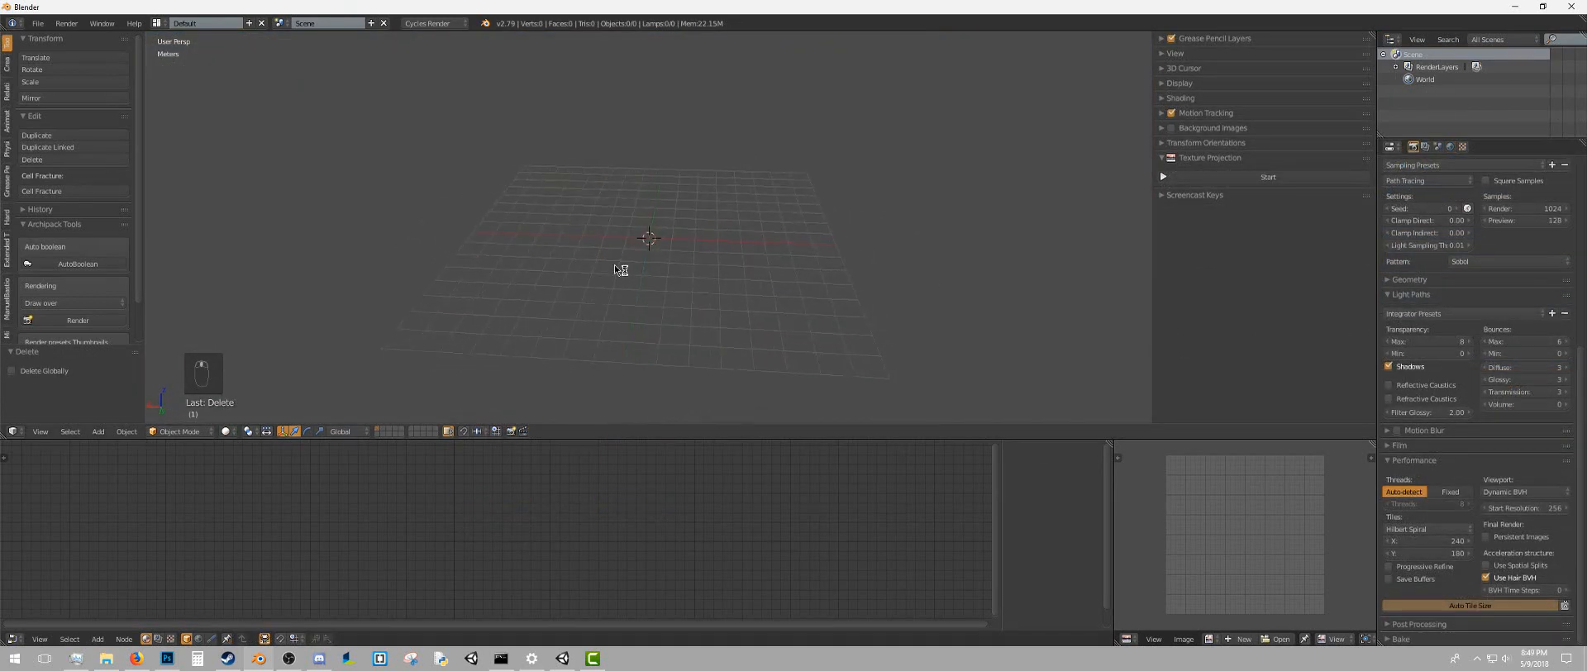
# Shape the cube into a flat slab with bevelled corners and extrude a rim from its duplicated side faces
pyautogui.moveTo(559, 244); pyautogui.dragTo(606, 239, button='middle')
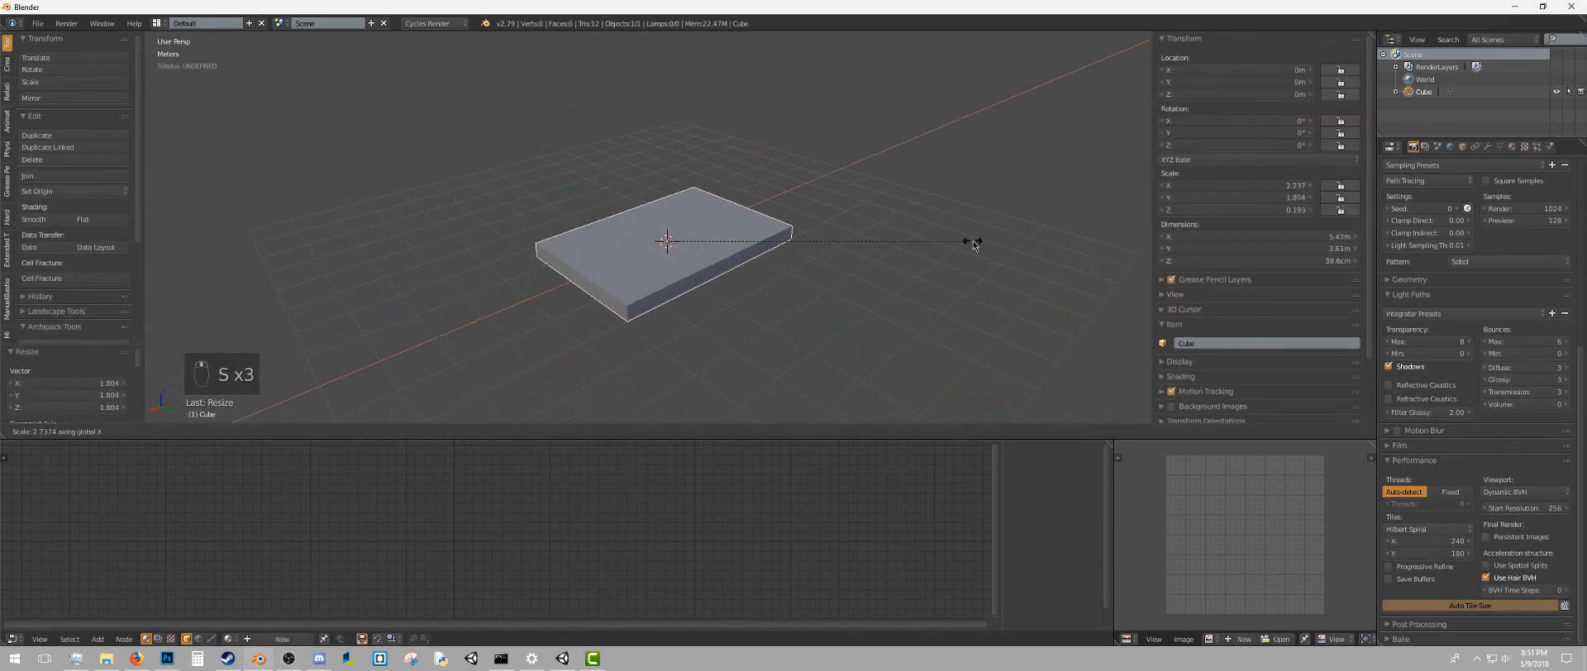
pyautogui.press('Tab')
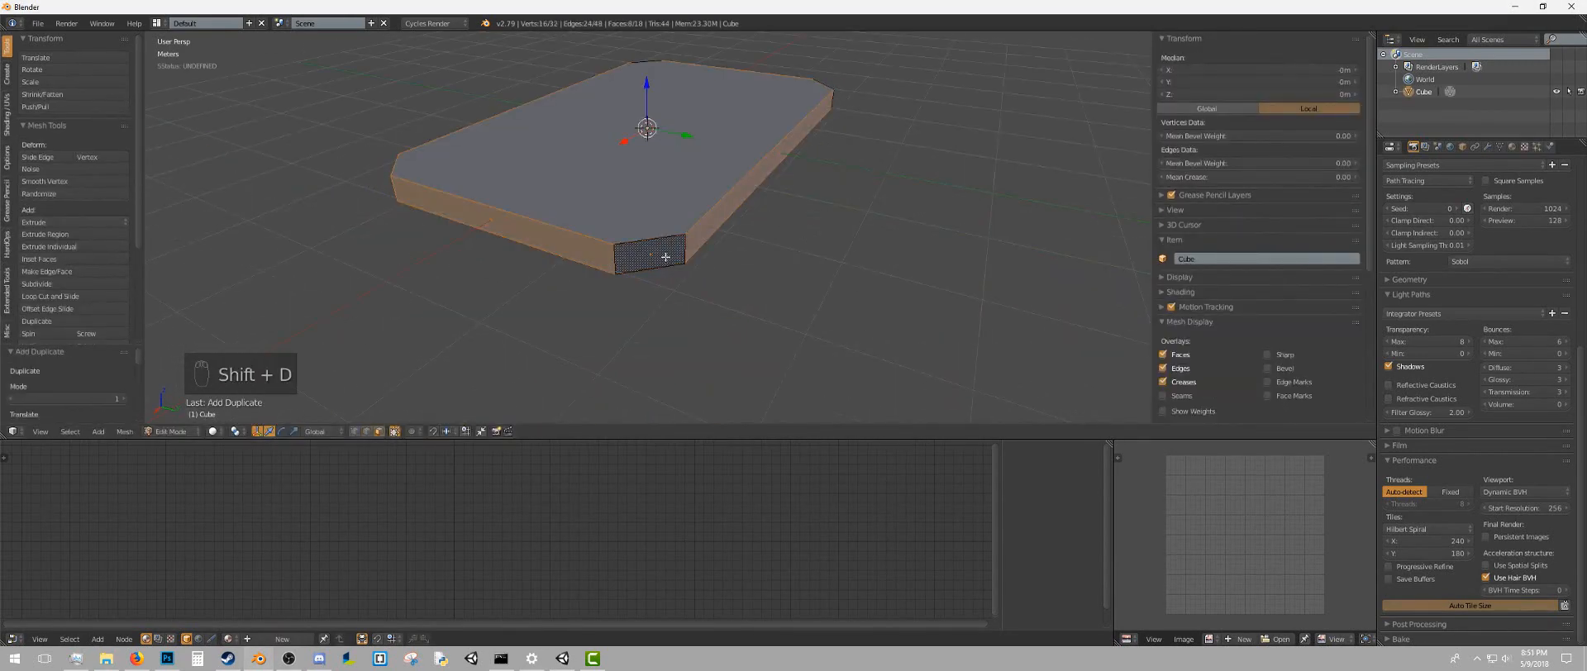
pyautogui.press('e')
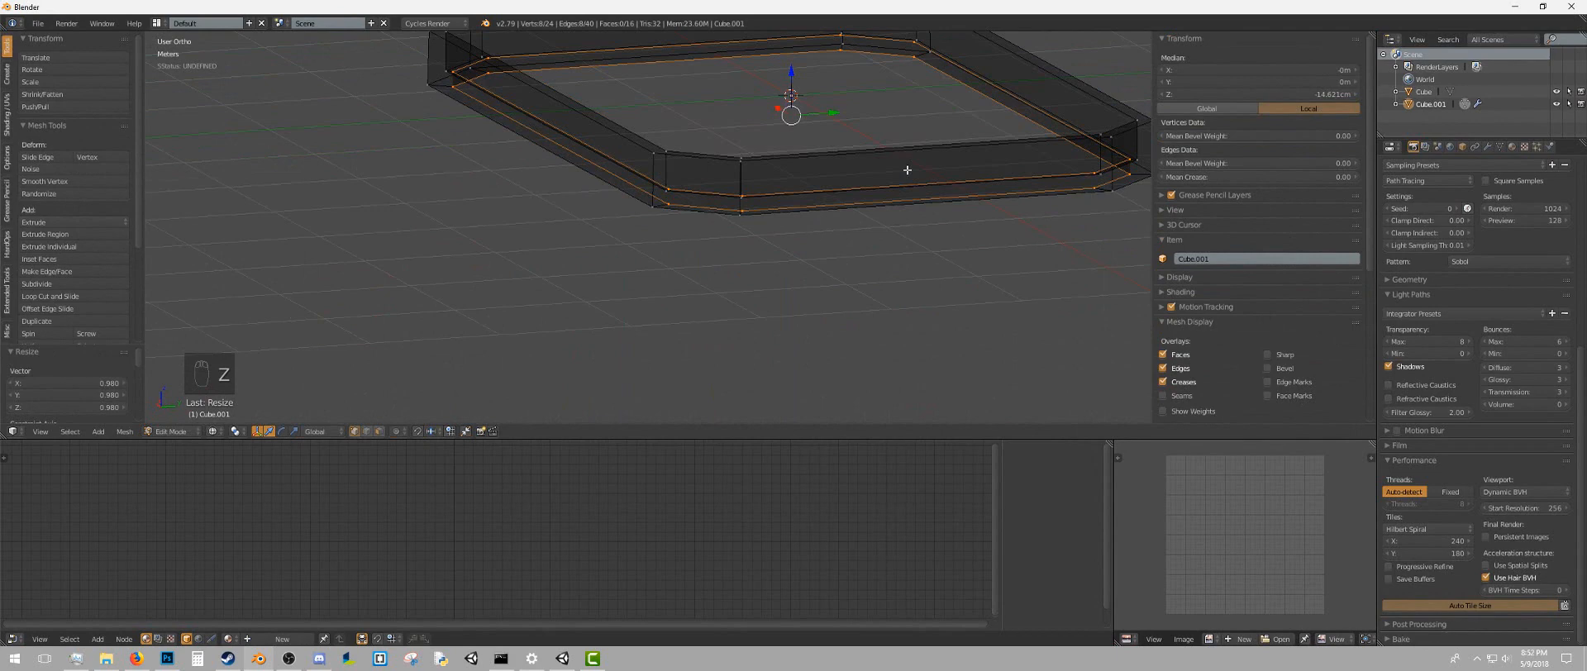
# Add bevelled loop cuts to the rim and extrude four legs downward from its underside faces for the base frame
pyautogui.moveTo(910, 163); pyautogui.dragTo(755, 240, button='middle')
pyautogui.keyDown('alt'); pyautogui.click(477, 206); pyautogui.keyUp('alt')
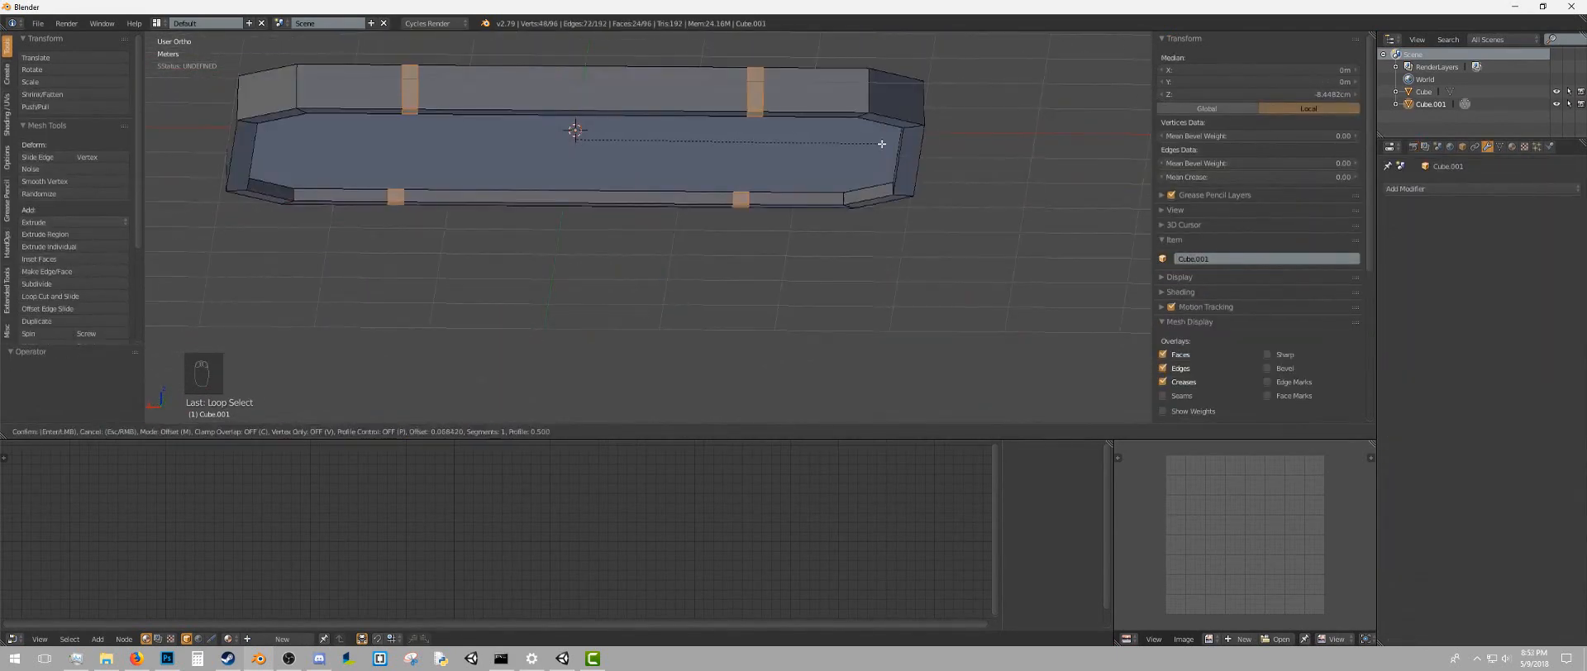
pyautogui.moveTo(477, 206); pyautogui.dragTo(628, 165, button='middle')
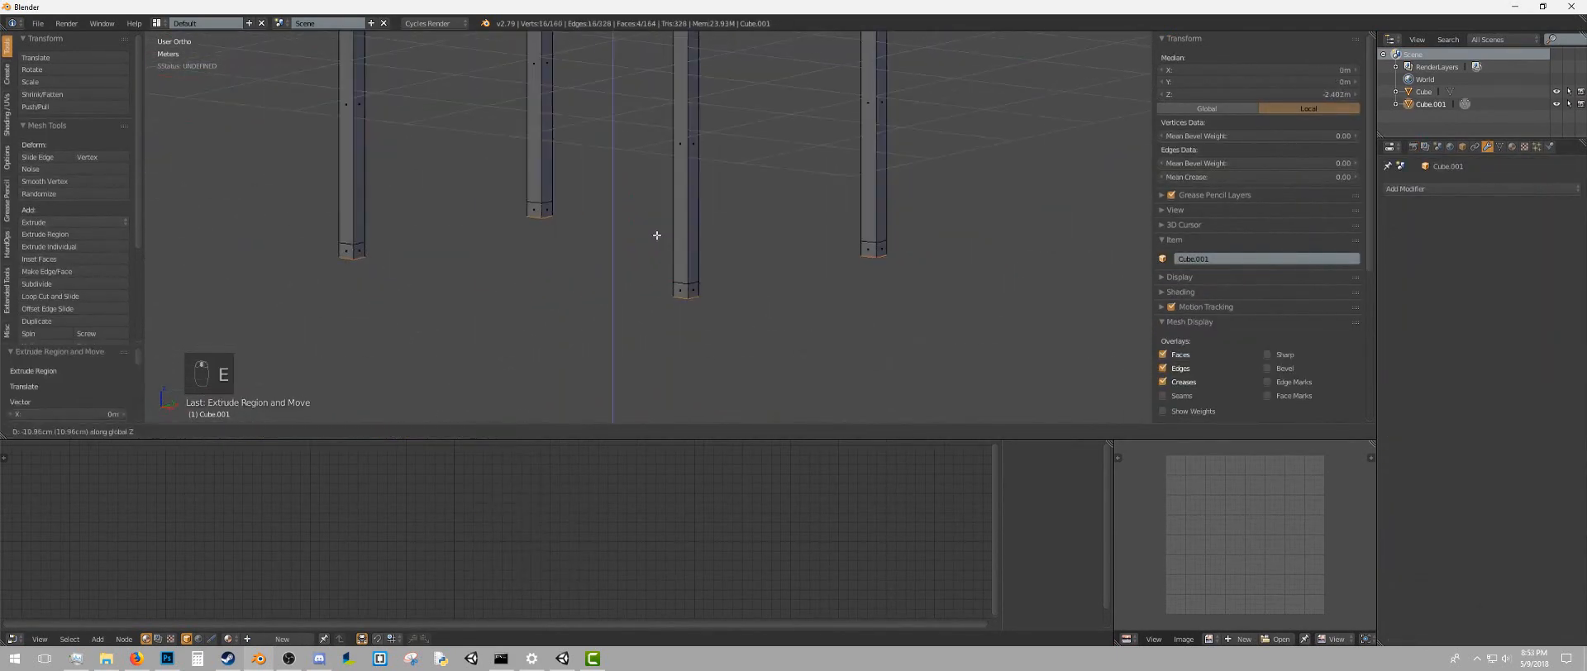
pyautogui.hotkey('ctrl', 'e')
pyautogui.click(377, 305)
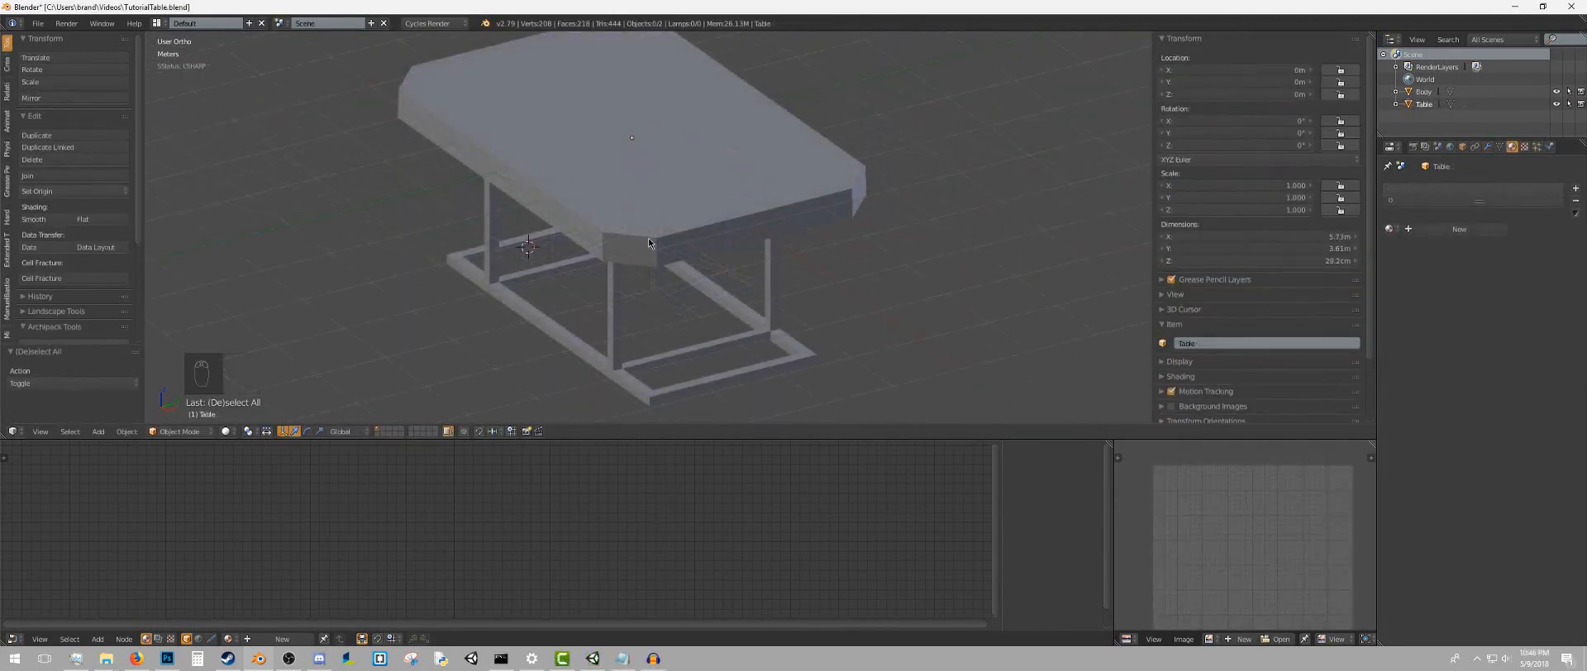
# Create a new material on the Table object and name it Wood_table
pyautogui.moveTo(559, 246); pyautogui.dragTo(645, 247, button='middle')
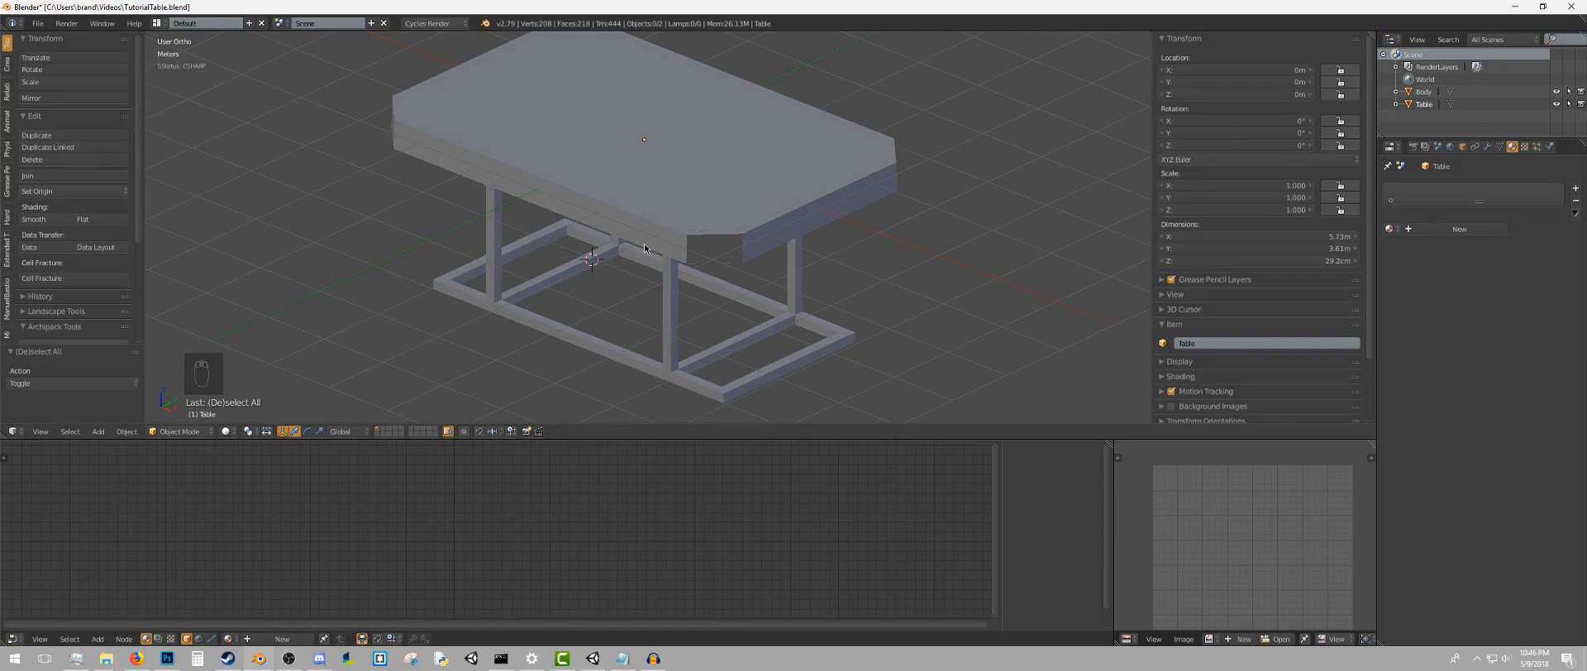
pyautogui.moveTo(644, 246); pyautogui.dragTo(631, 253, button='middle')
pyautogui.rightClick(671, 223)
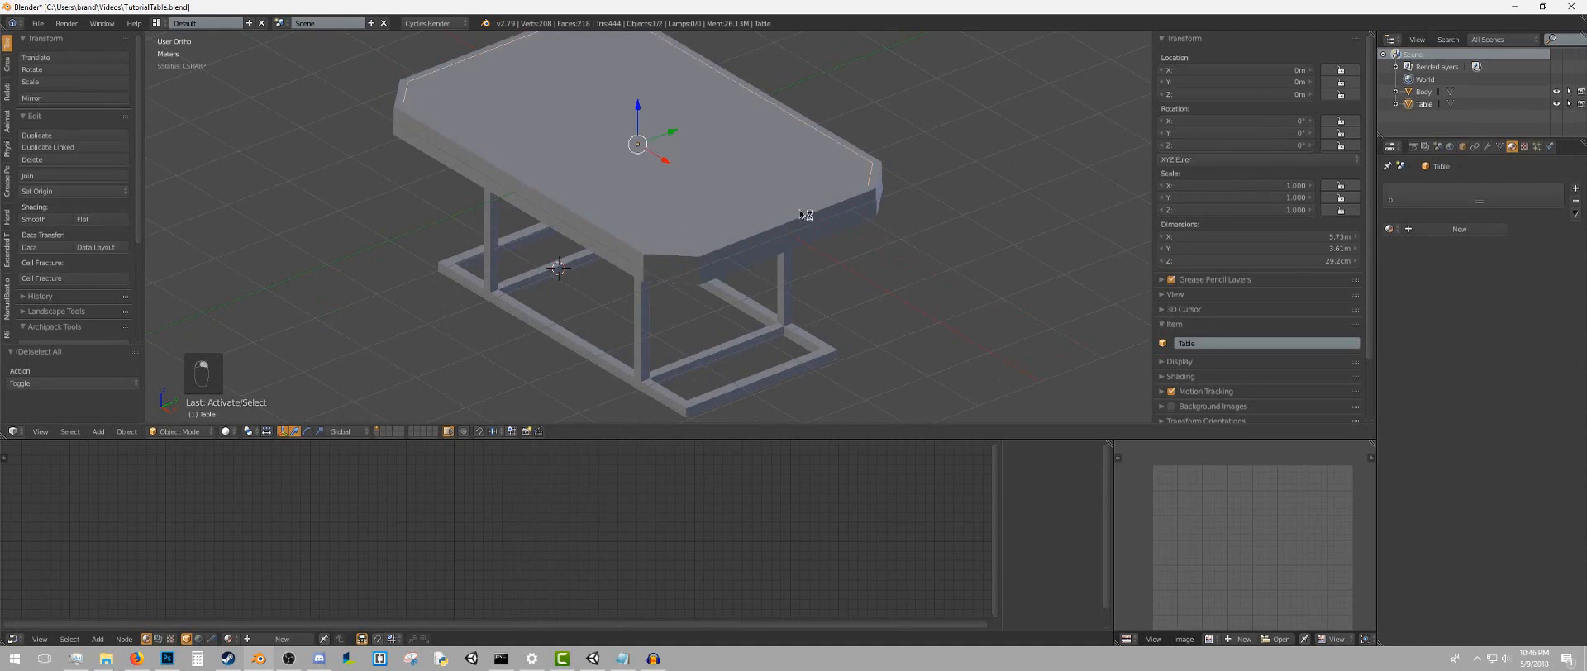
pyautogui.moveTo(705, 196); pyautogui.dragTo(610, 206, button='middle')
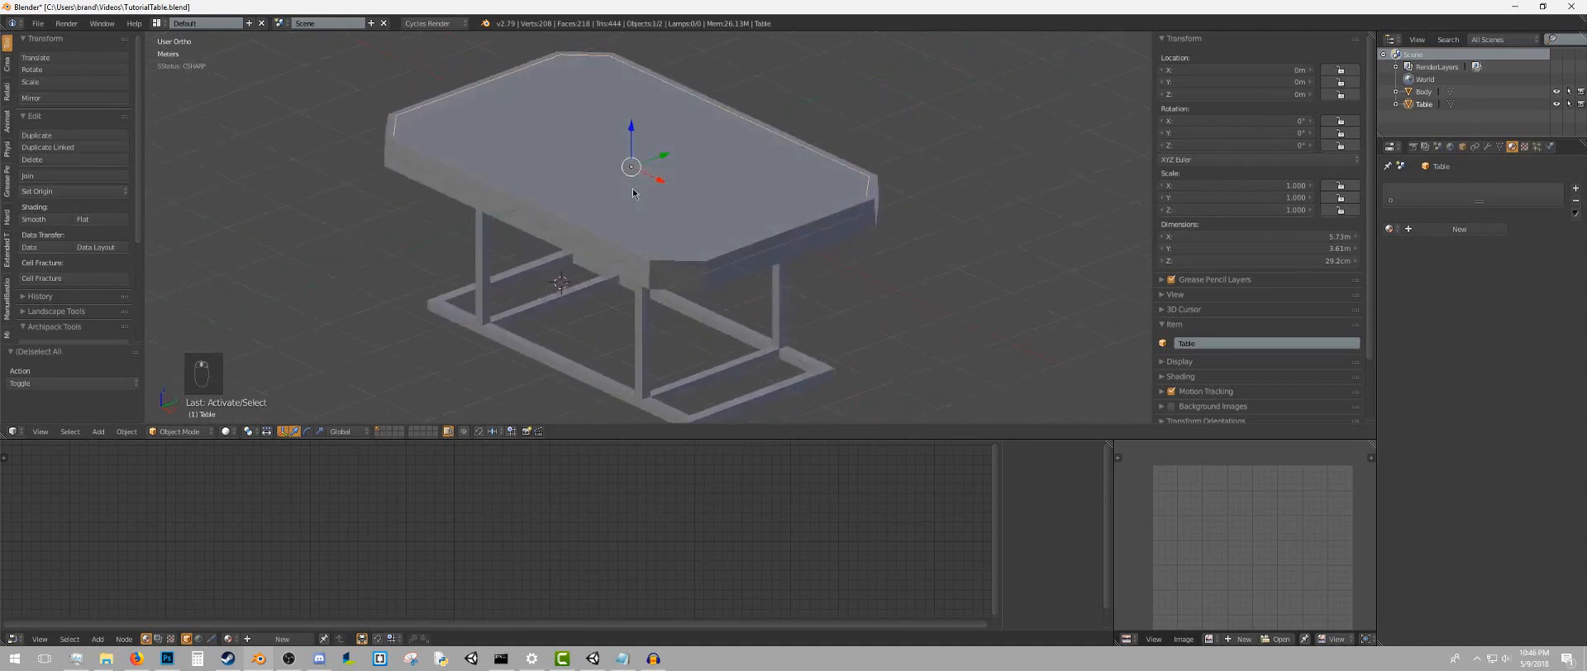
pyautogui.click(1441, 228)
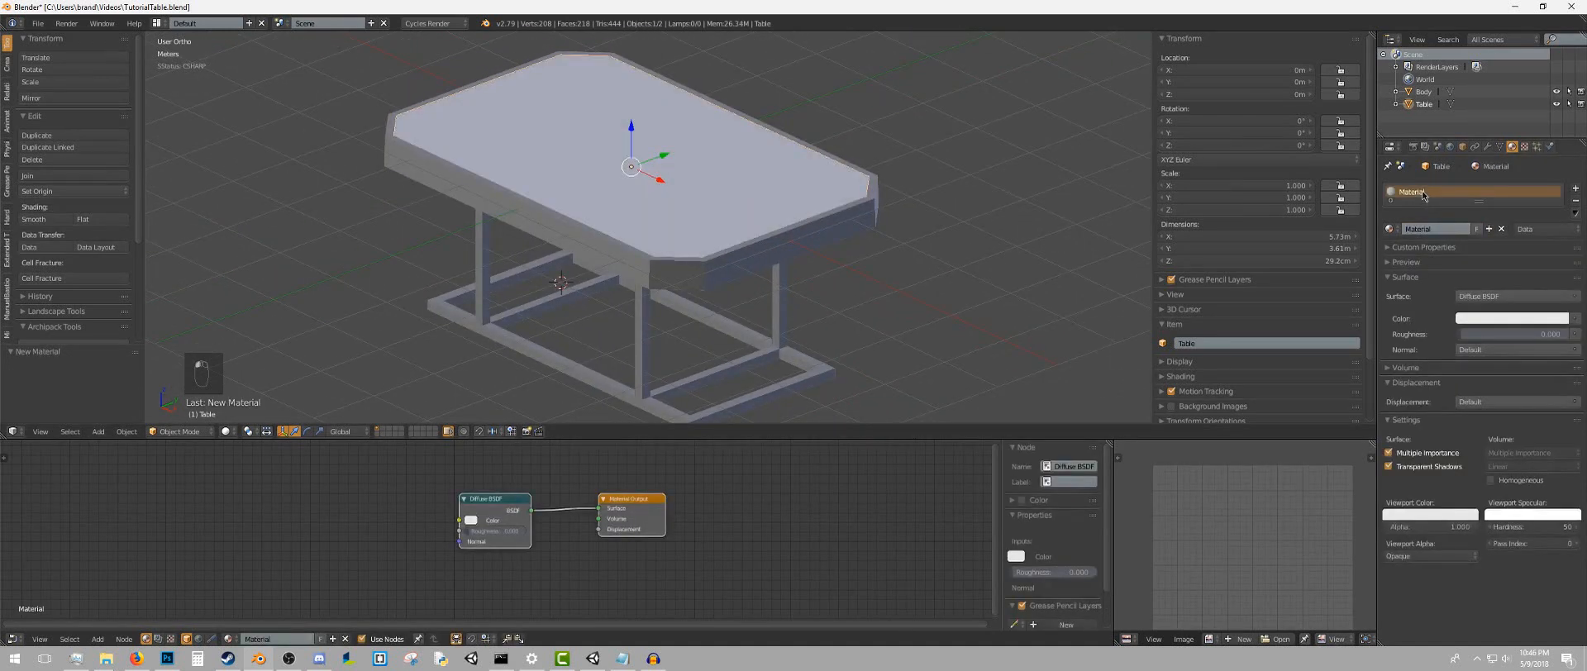
pyautogui.write('Wood_table')
pyautogui.press('Return')
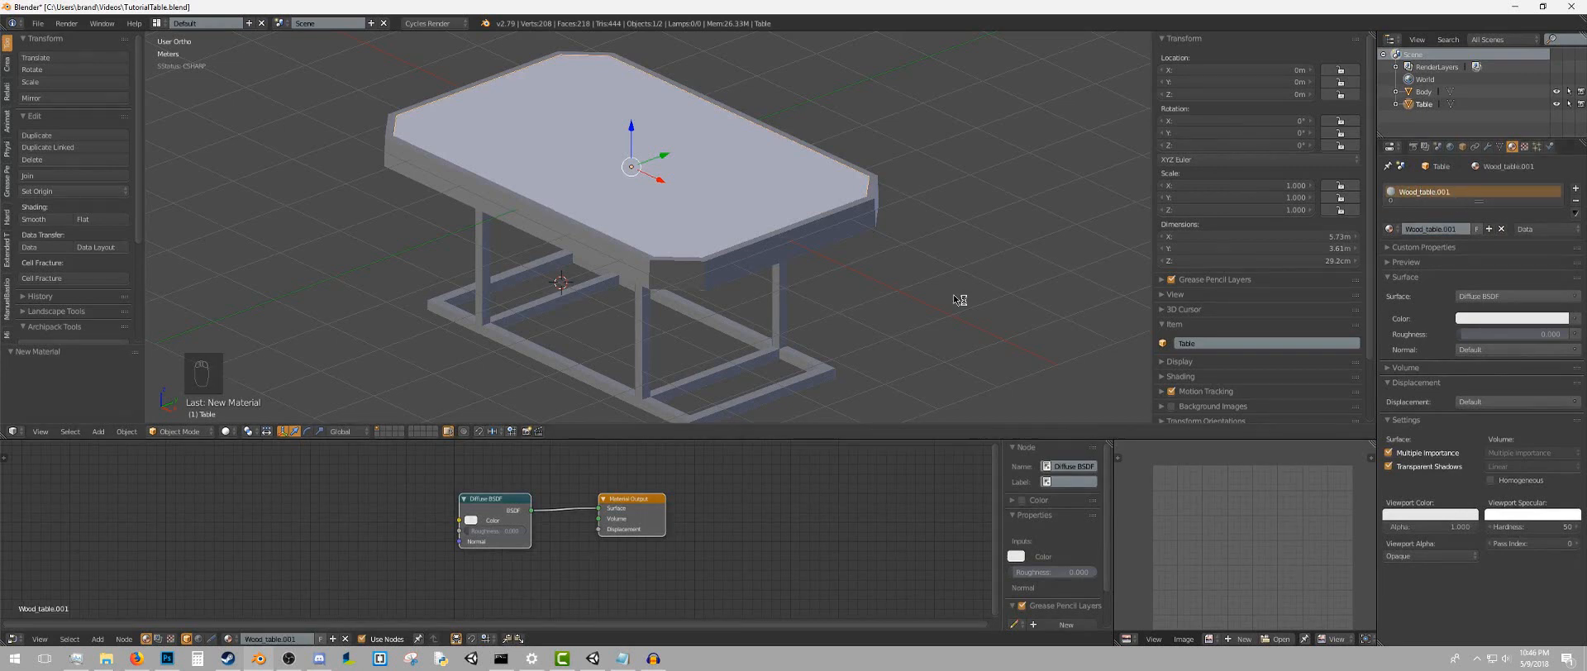
# Create a new material on the Body object and name it Body_metal
pyautogui.rightClick(673, 293)
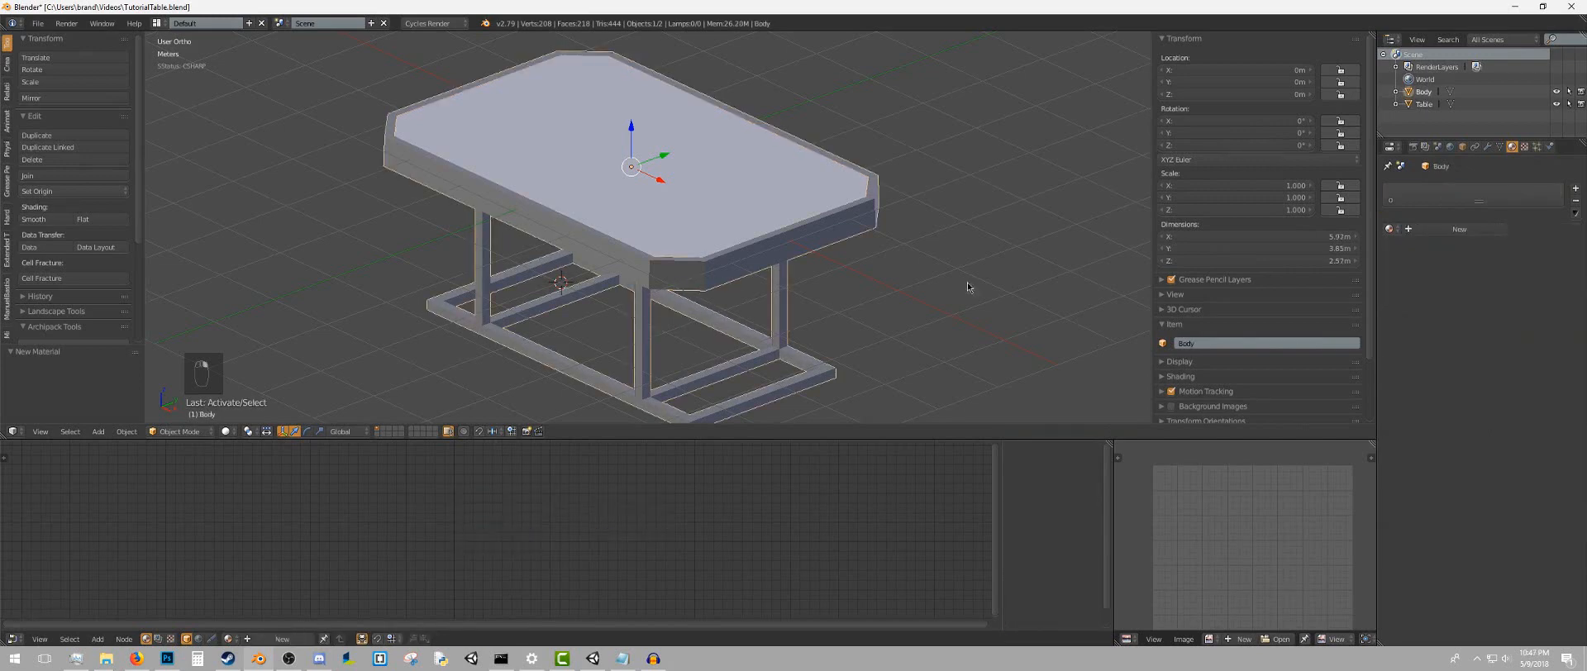
pyautogui.click(1459, 229)
pyautogui.doubleClick(1428, 194)
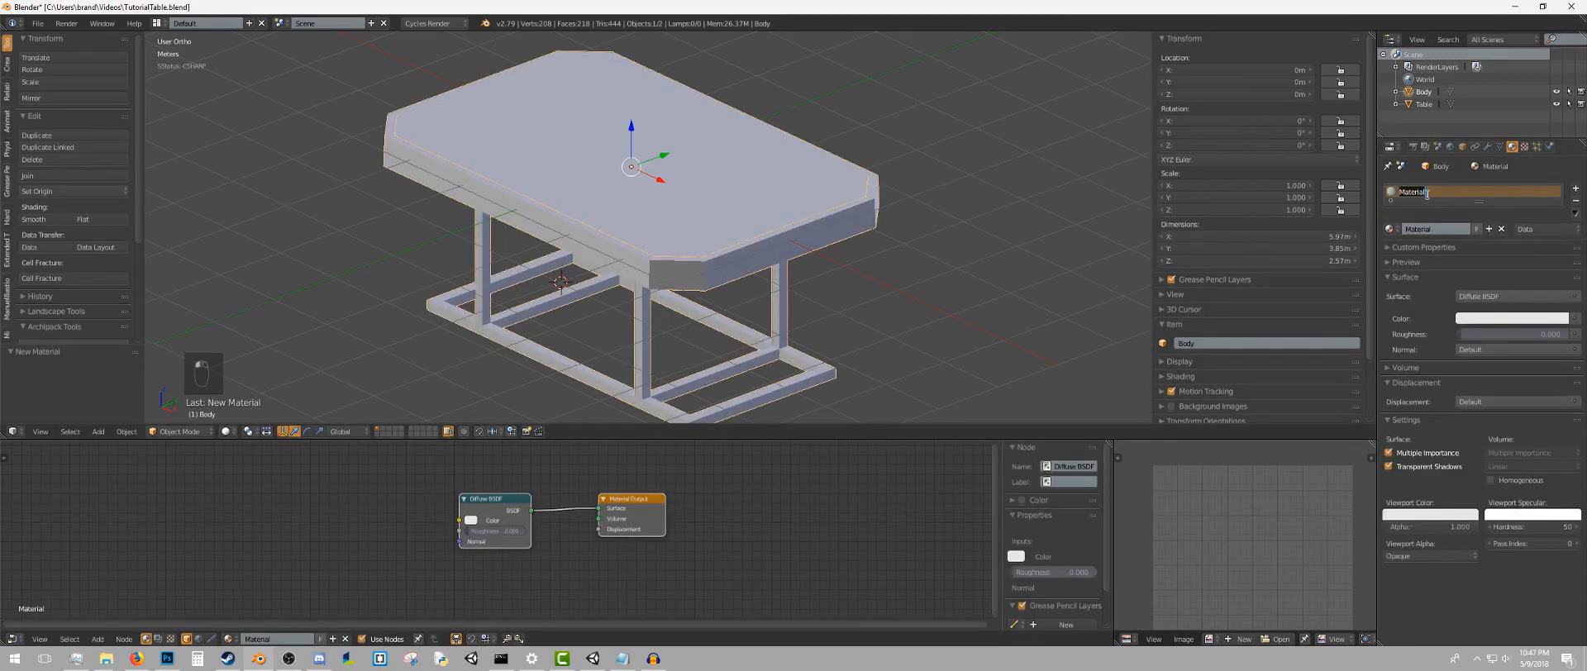
pyautogui.write('Body_metal')
pyautogui.press('Return')
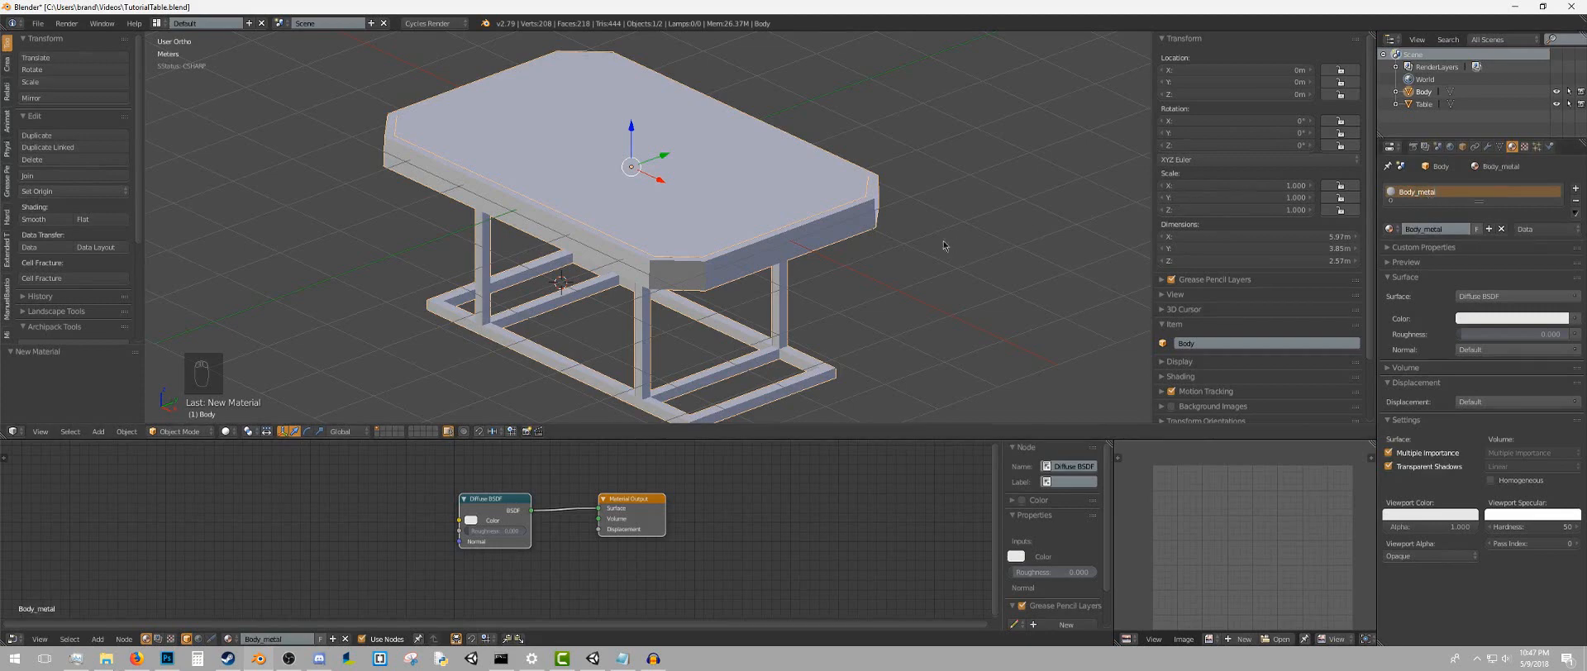
pyautogui.moveTo(916, 222); pyautogui.dragTo(866, 238, button='middle')
pyautogui.moveTo(610, 299); pyautogui.dragTo(681, 241, button='middle')
pyautogui.moveTo(690, 200)
pyautogui.mouseDown(button='middle')
pyautogui.moveTo(658, 182)
pyautogui.moveTo(638, 195)
pyautogui.moveTo(588, 151)
pyautogui.moveTo(659, 200)
pyautogui.moveTo(606, 234)
pyautogui.moveTo(652, 209)
pyautogui.moveTo(616, 230)
pyautogui.moveTo(685, 221)
pyautogui.moveTo(671, 248)
pyautogui.mouseUp(button='middle')
pyautogui.rightClick(655, 210)
pyautogui.press('z')
pyautogui.press('z')
pyautogui.rightClick(659, 200)
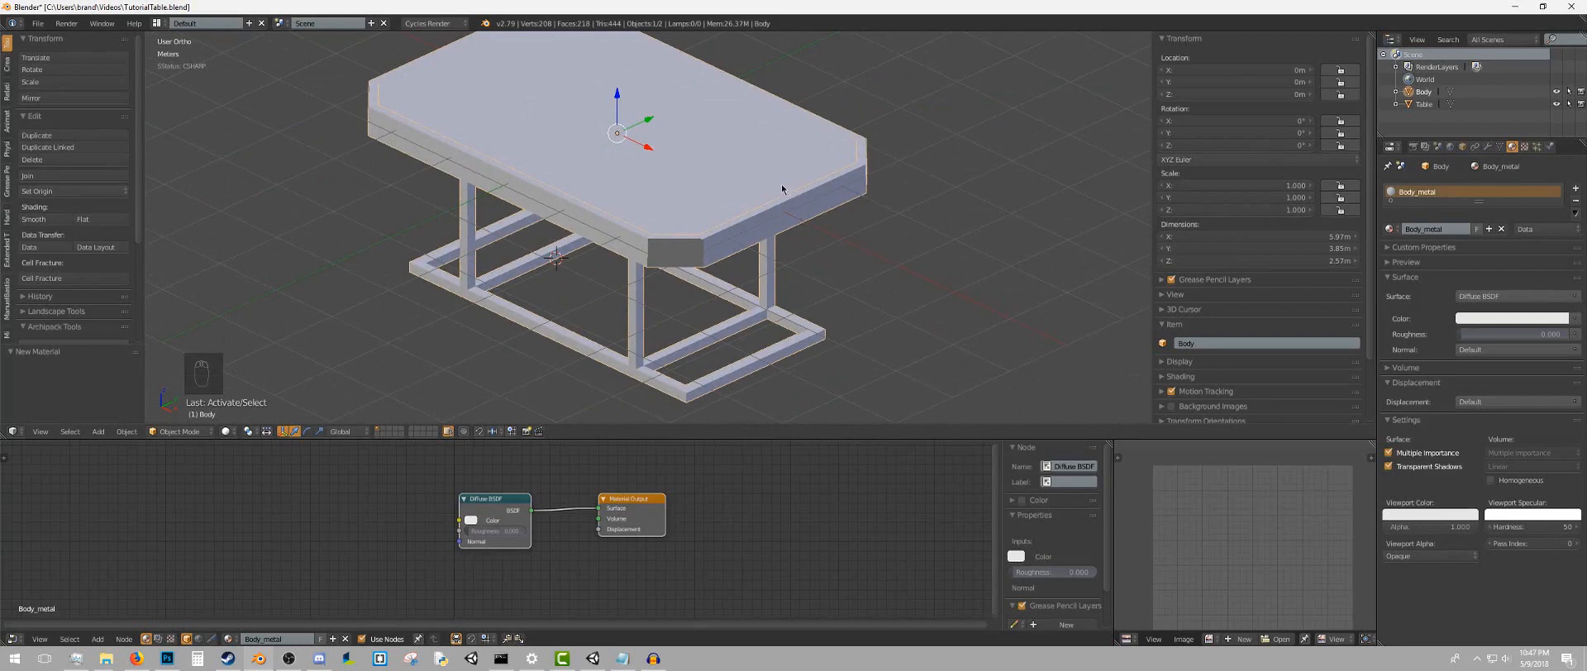
# Duplicate both the Body and Table objects in place, move the copies to the second layer and show that layer
pyautogui.moveTo(782, 188); pyautogui.dragTo(754, 171, button='middle')
pyautogui.press('a')
pyautogui.press('a')
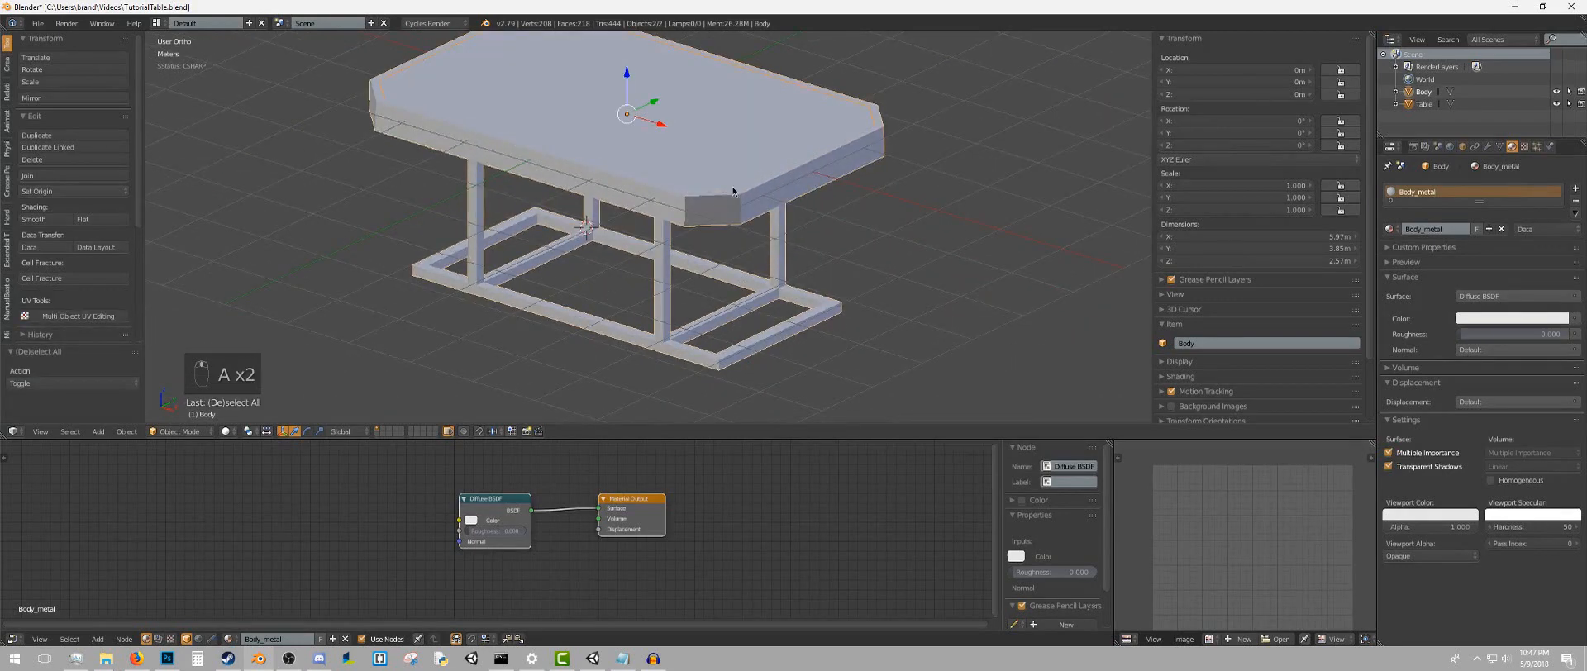
pyautogui.press('z')
pyautogui.press('z')
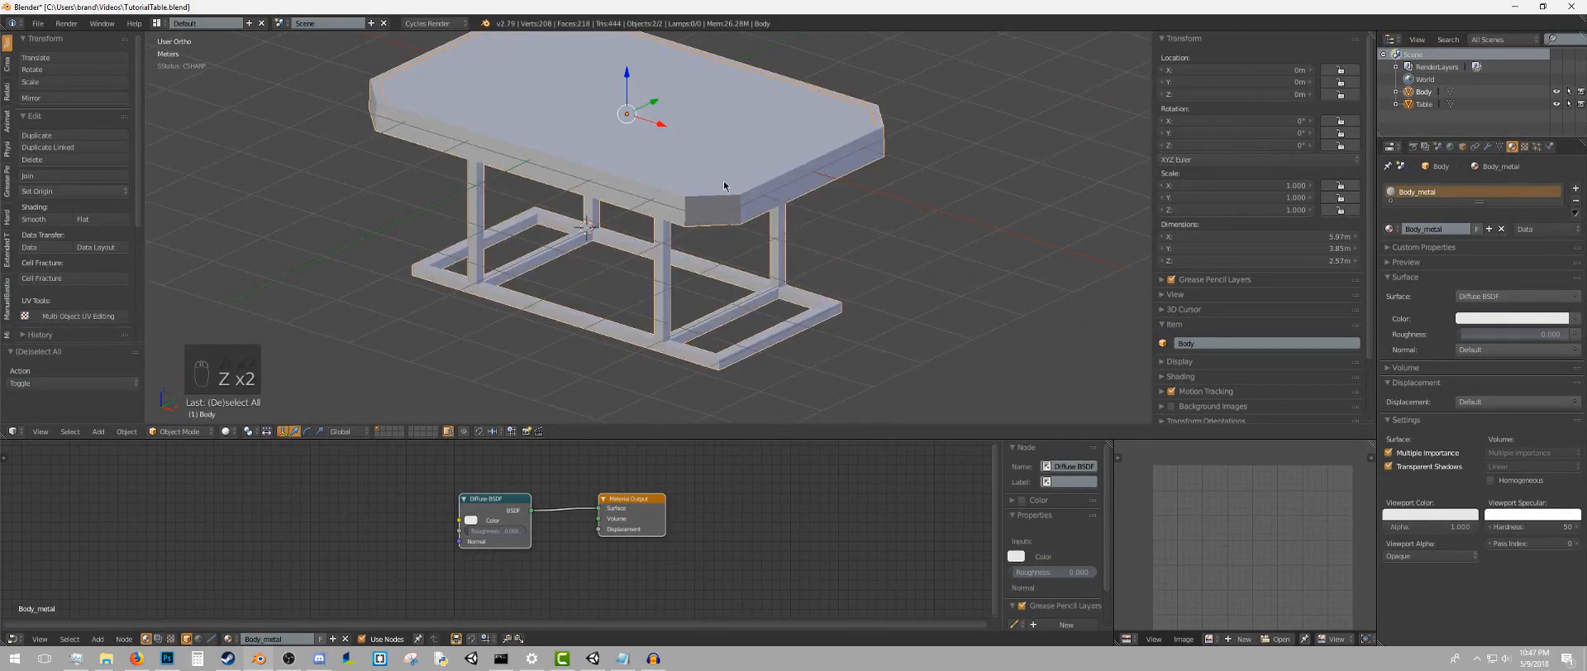
pyautogui.hotkey('shift', 'd')
pyautogui.click(722, 180)
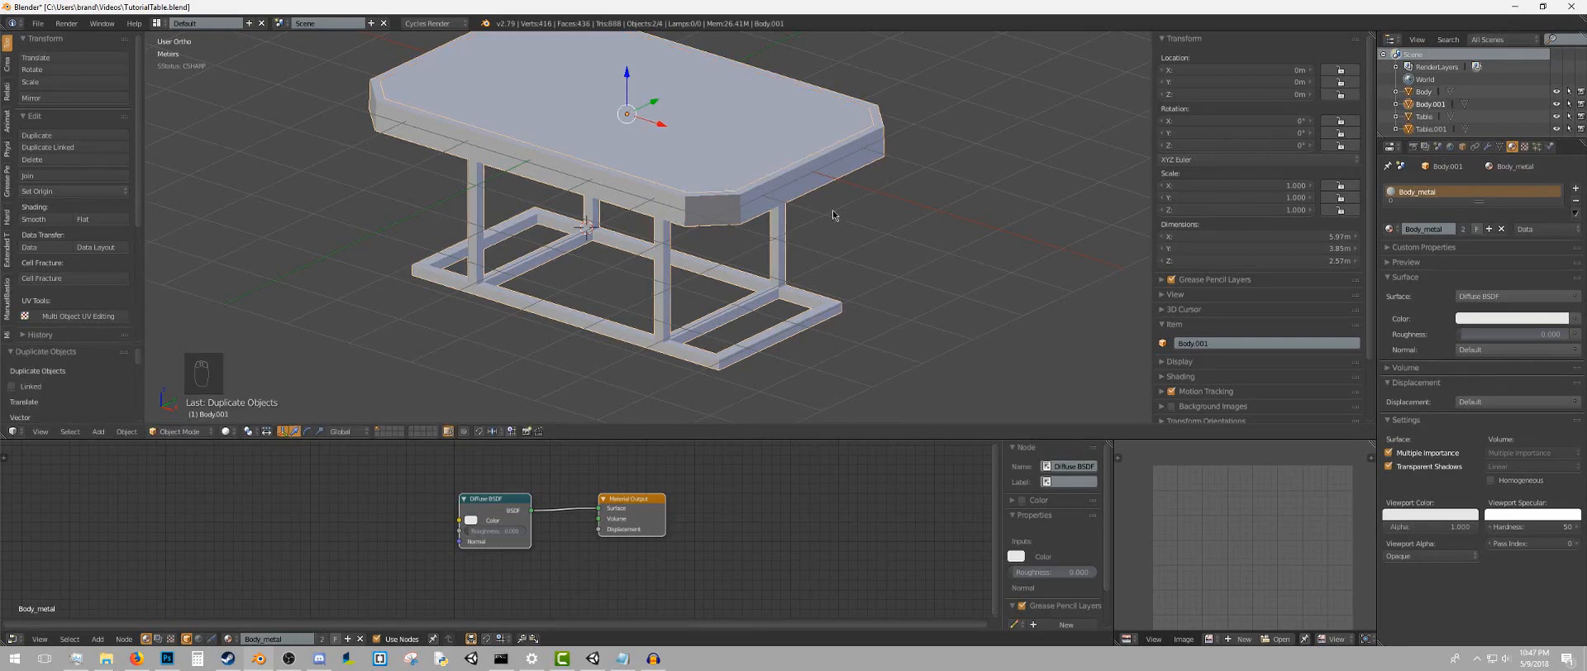
pyautogui.press('m')
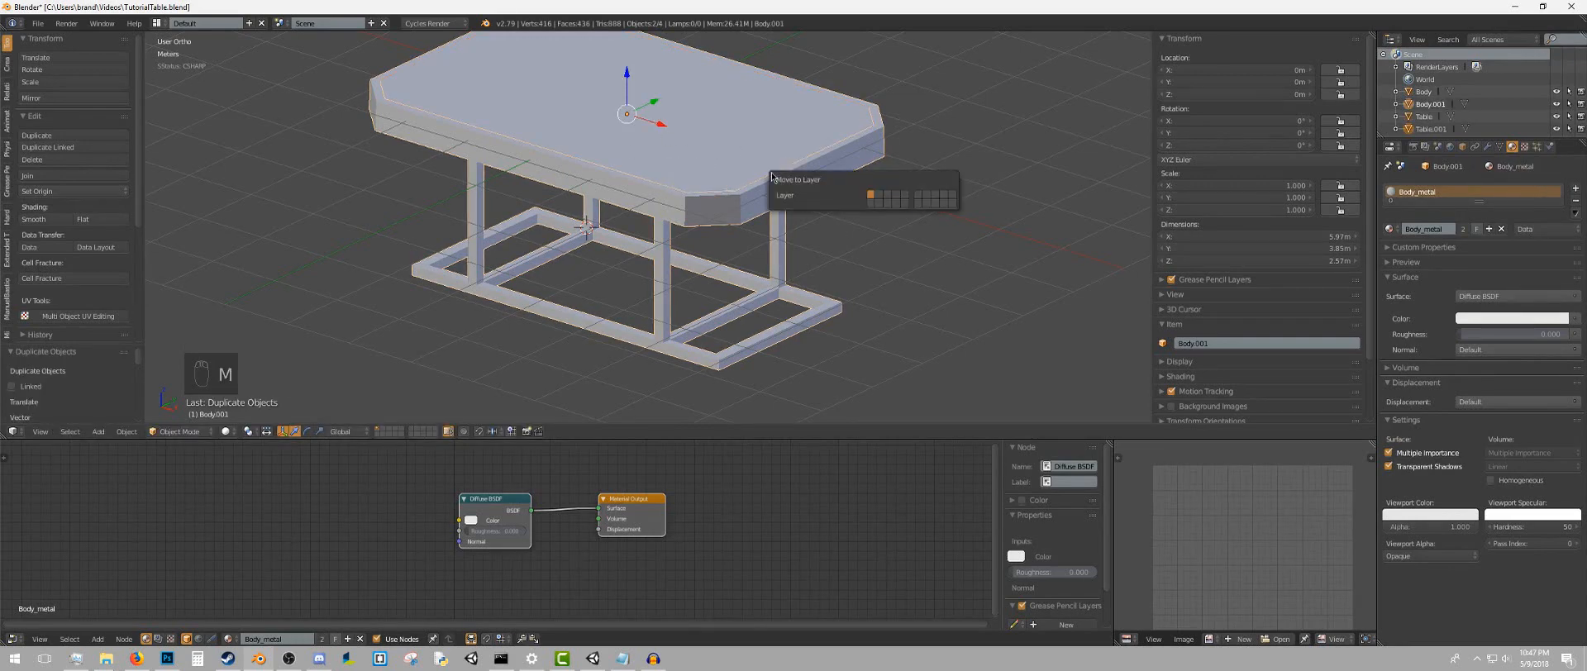
pyautogui.click(883, 197)
pyautogui.click(384, 433)
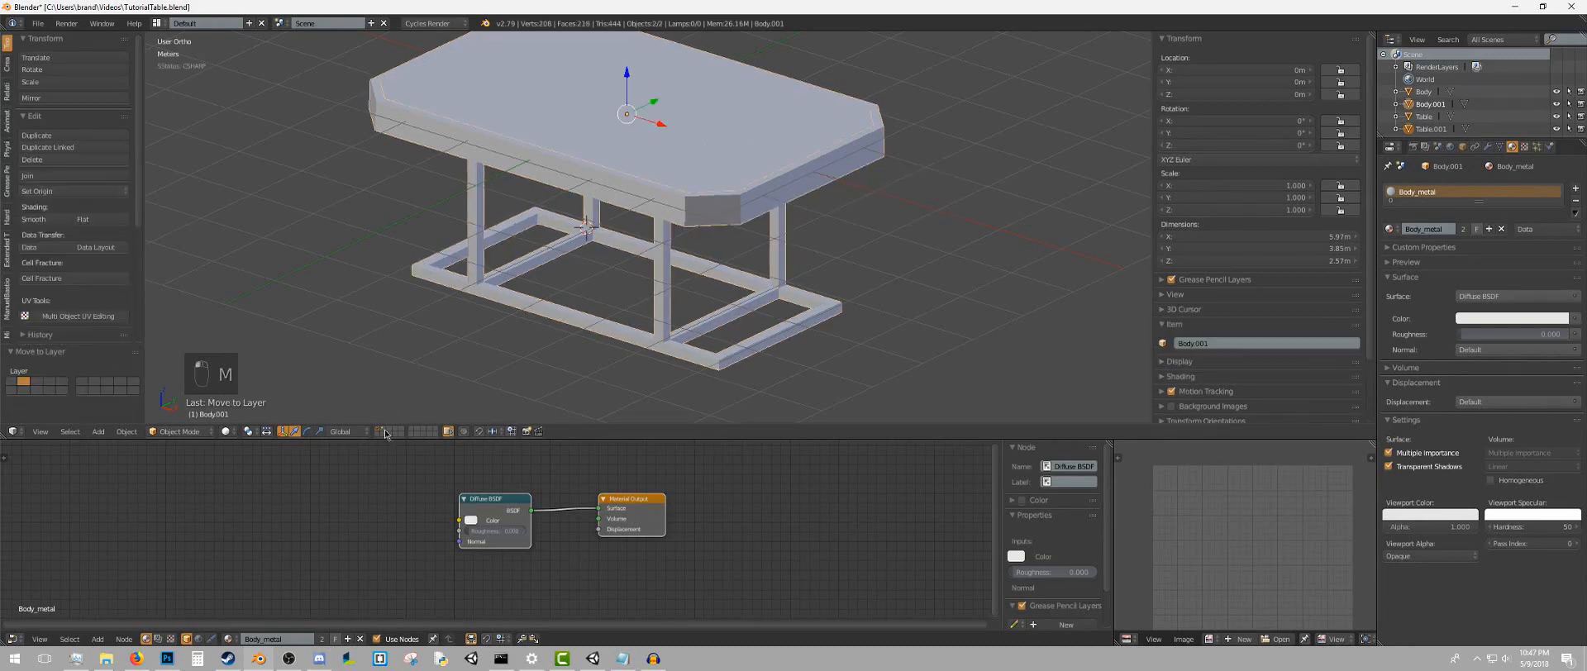
# Rename the duplicated tabletop object Table.001 as Table_high
pyautogui.moveTo(751, 260); pyautogui.dragTo(694, 253, button='middle')
pyautogui.scroll(3, 722, 270)
pyautogui.scroll(-2, 707, 251)
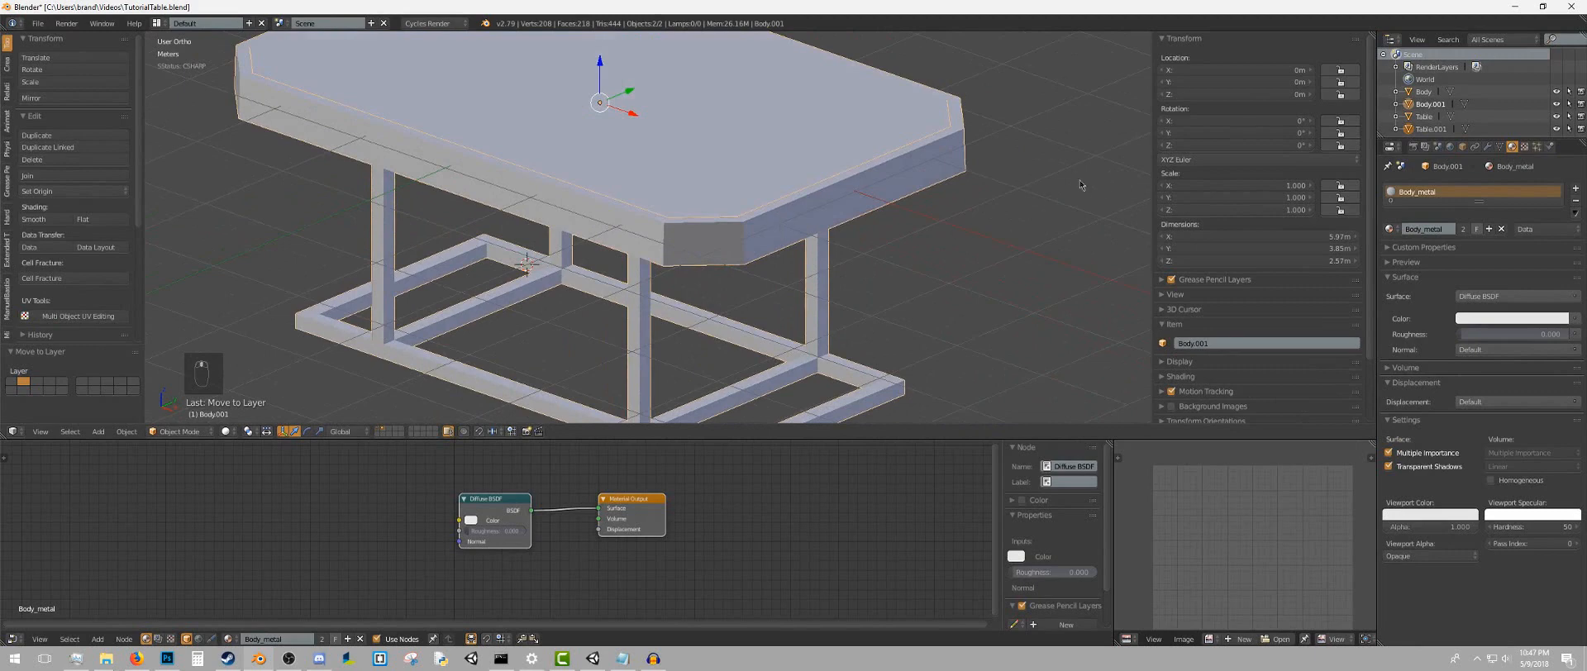
pyautogui.click(1432, 128)
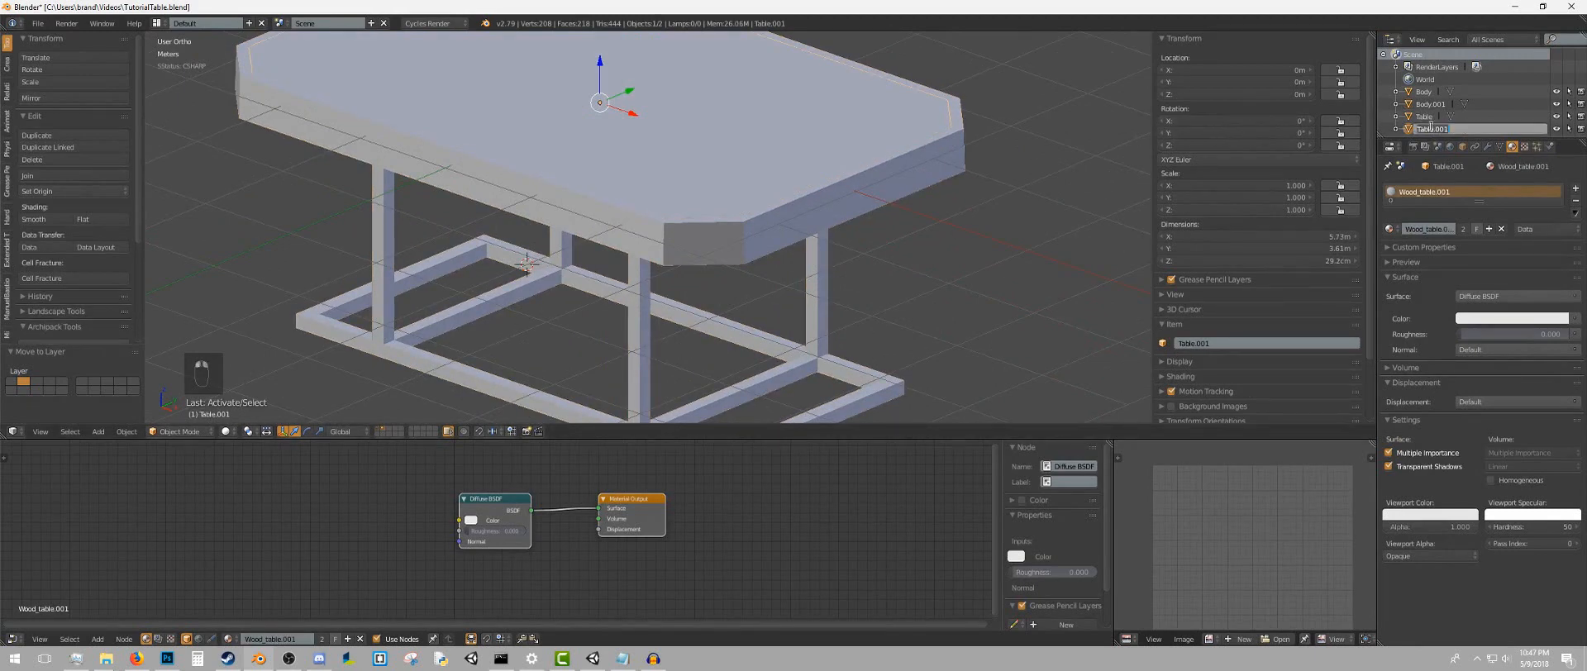
pyautogui.moveTo(1449, 130); pyautogui.dragTo(1434, 135)
pyautogui.press('BackSpace')
pyautogui.write('_high')
pyautogui.press('Return')
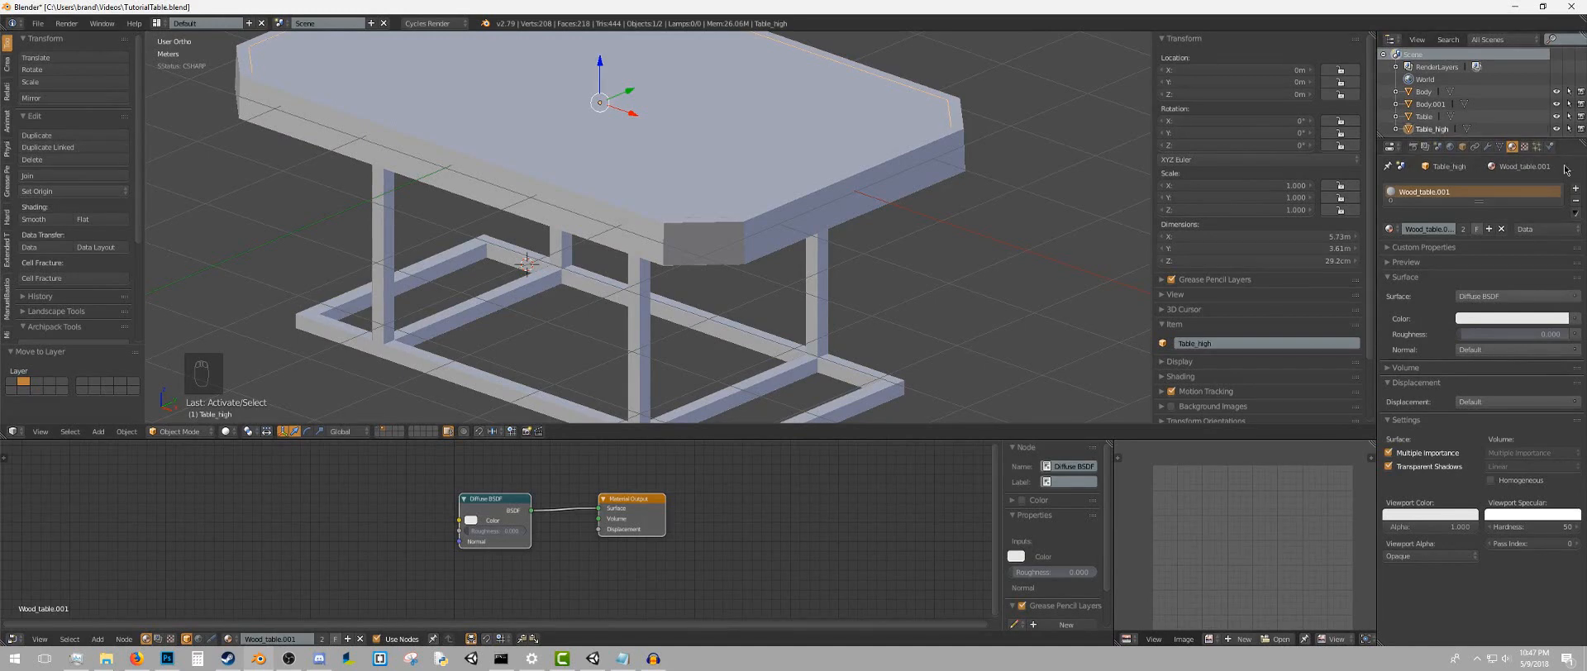
# Rename the duplicated frame object Body.001 as Body_high
pyautogui.click(1452, 107)
pyautogui.rightClick(1451, 106)
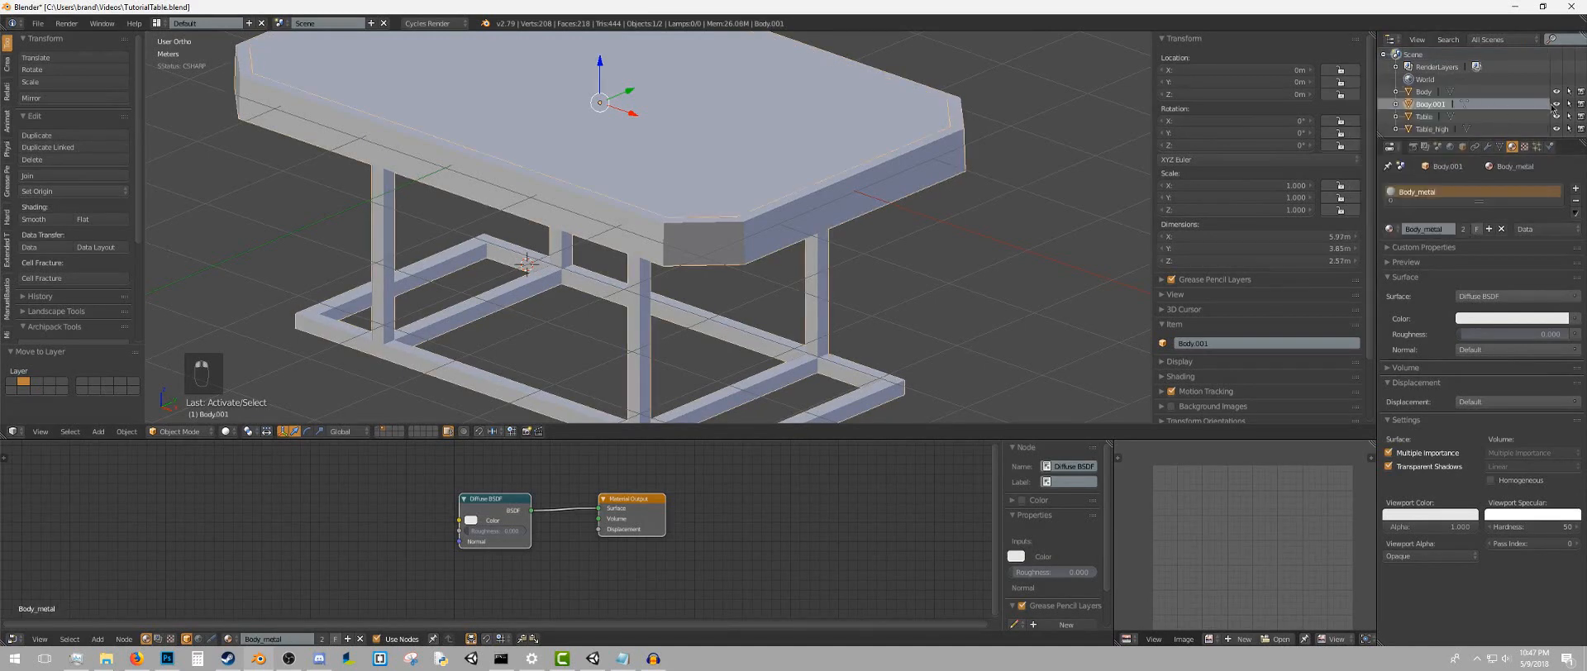
pyautogui.rightClick(1441, 103)
pyautogui.doubleClick(1447, 104)
pyautogui.press('BackSpace')
pyautogui.press('BackSpace')
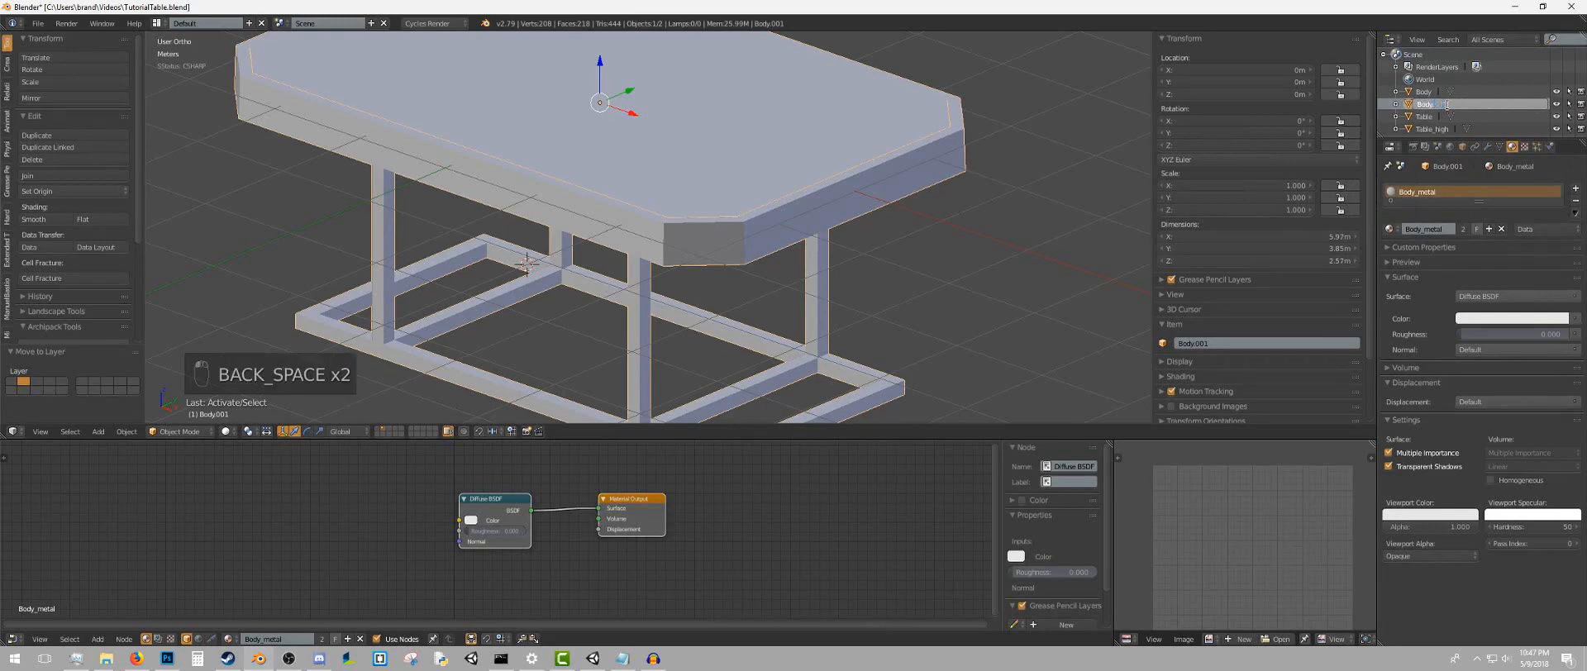
pyautogui.write('_high')
pyautogui.press('Return')
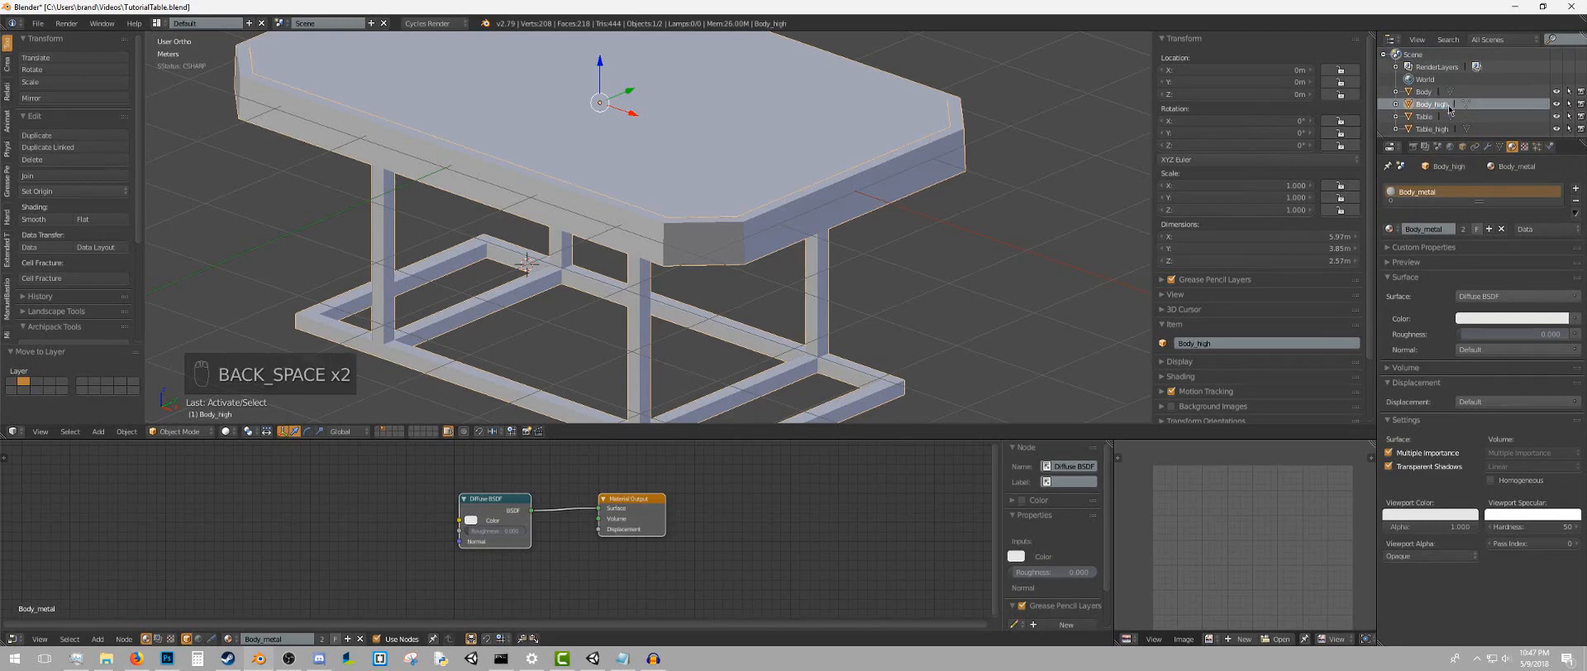
# Enter Edit Mode on Body_high, clear the selection and select all its sharp edges
pyautogui.click(1487, 146)
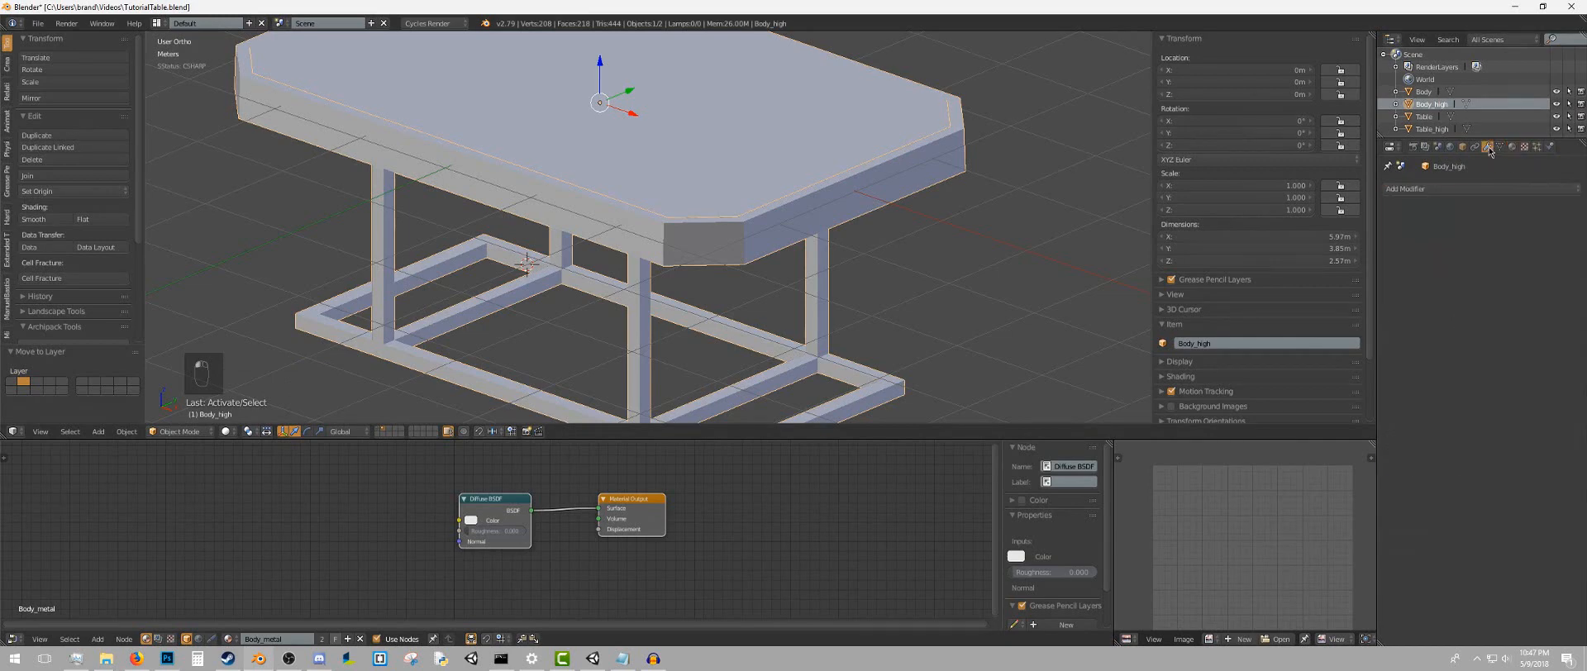
pyautogui.keyDown('shift'); pyautogui.moveTo(745, 139); pyautogui.dragTo(801, 107, button='middle'); pyautogui.keyUp('shift')
pyautogui.scroll(-3, 796, 112)
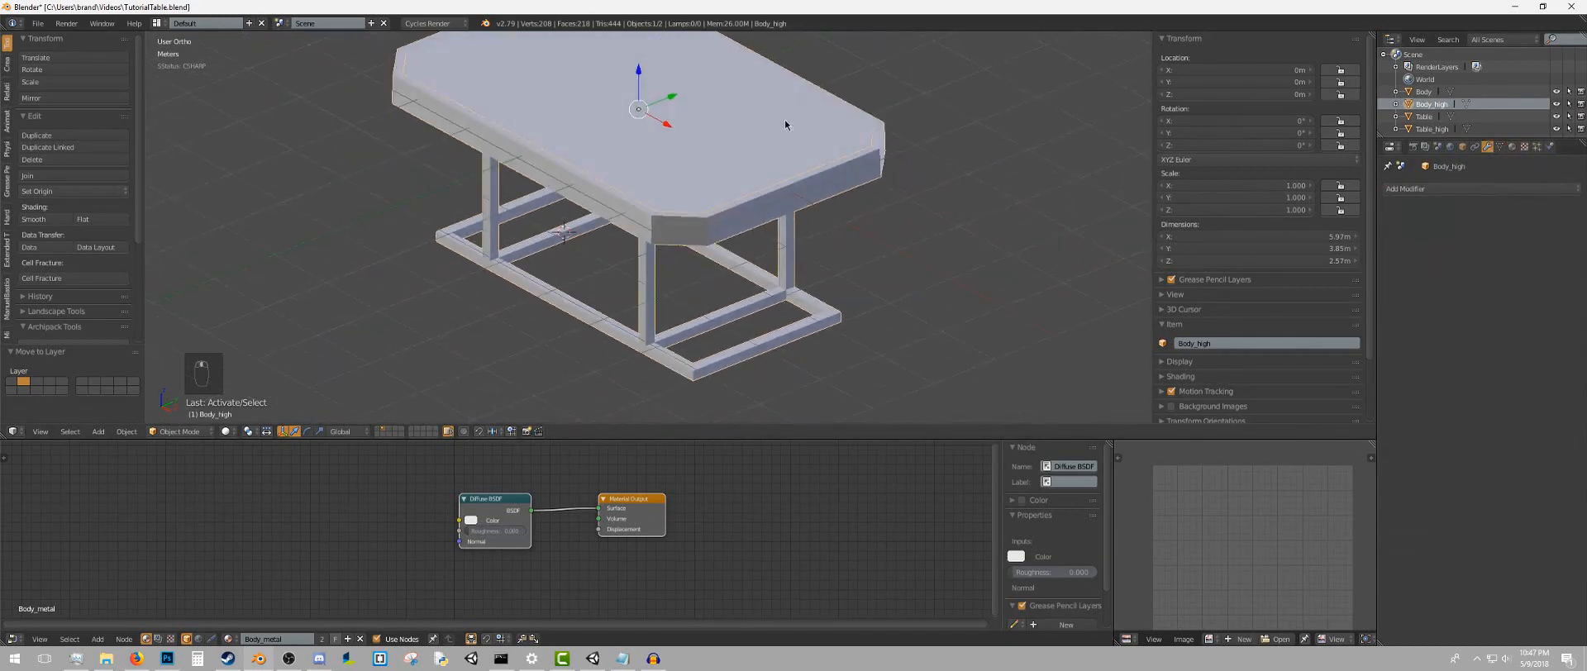
pyautogui.press('Tab')
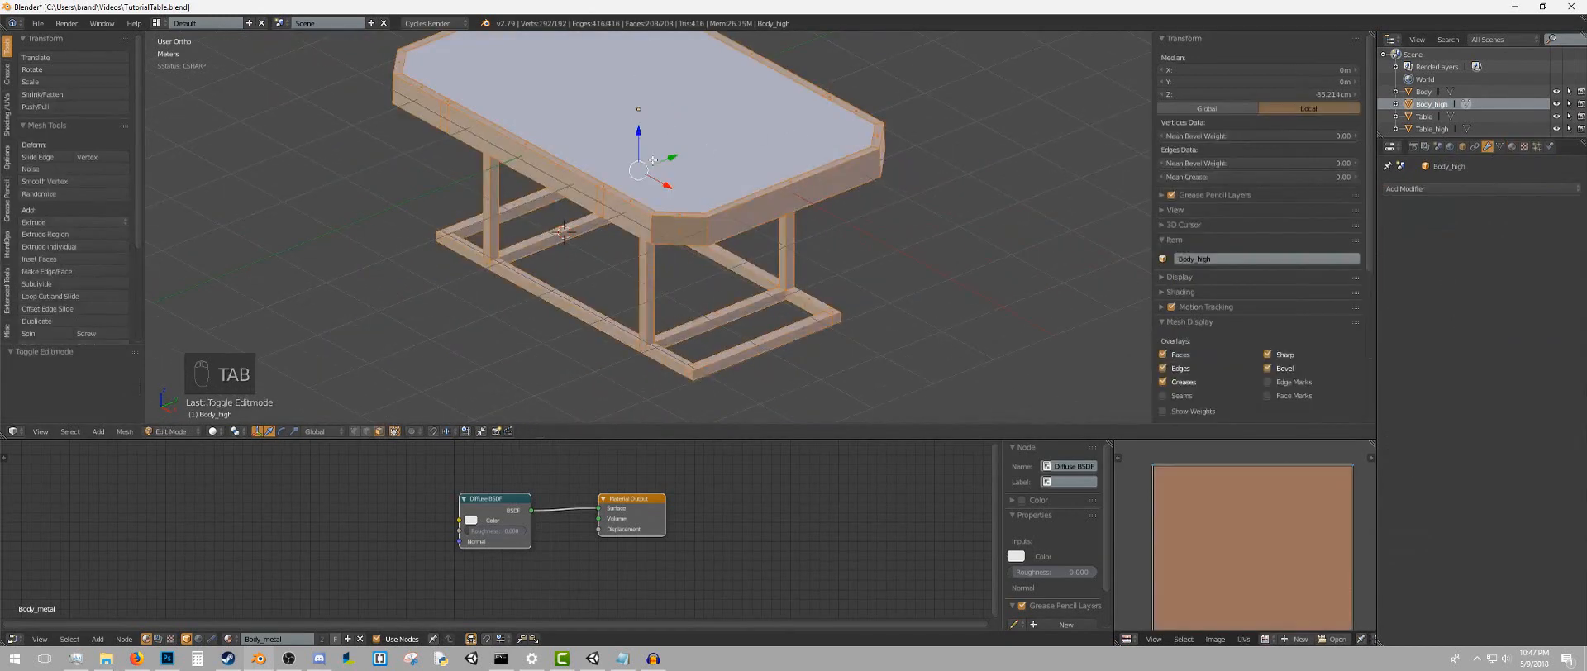
pyautogui.press('a')
pyautogui.press('a')
pyautogui.click(71, 431)
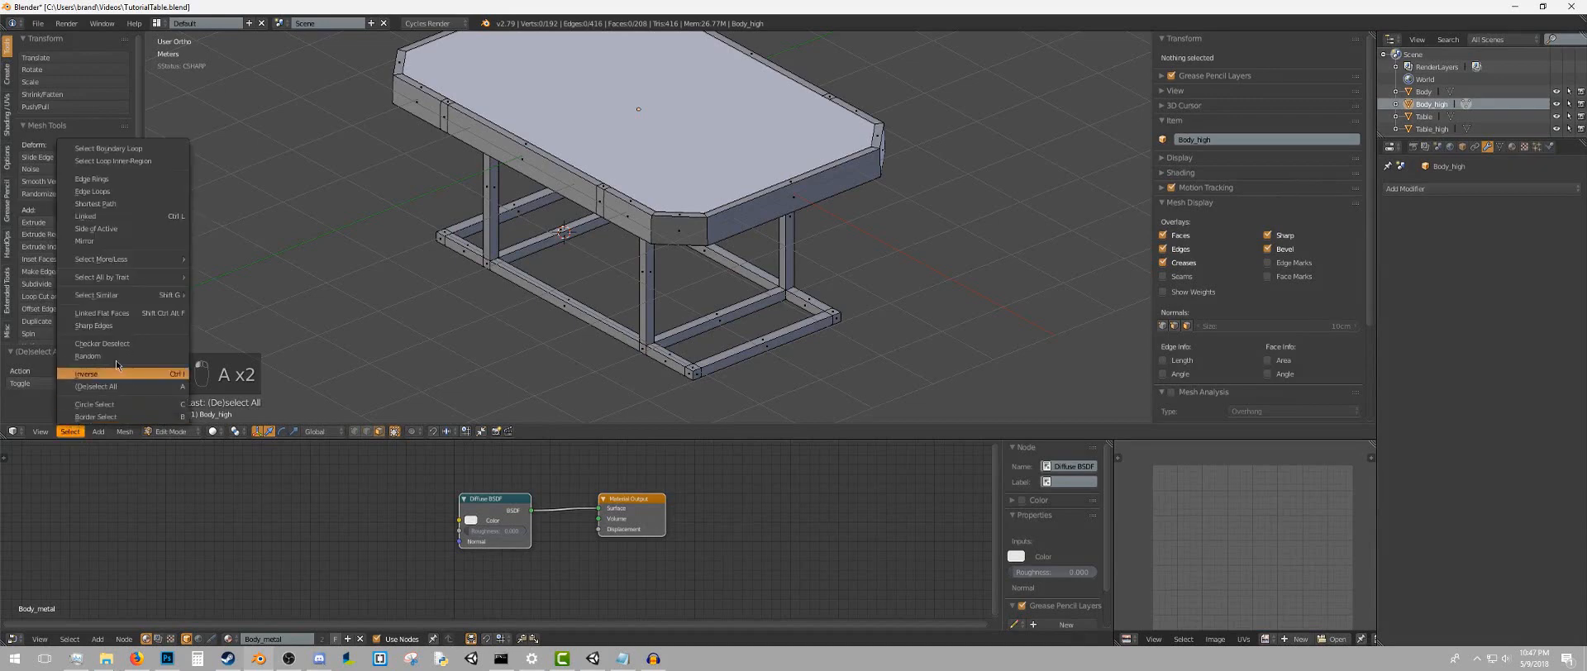
pyautogui.click(91, 333)
pyautogui.moveTo(565, 249); pyautogui.dragTo(549, 186, button='middle')
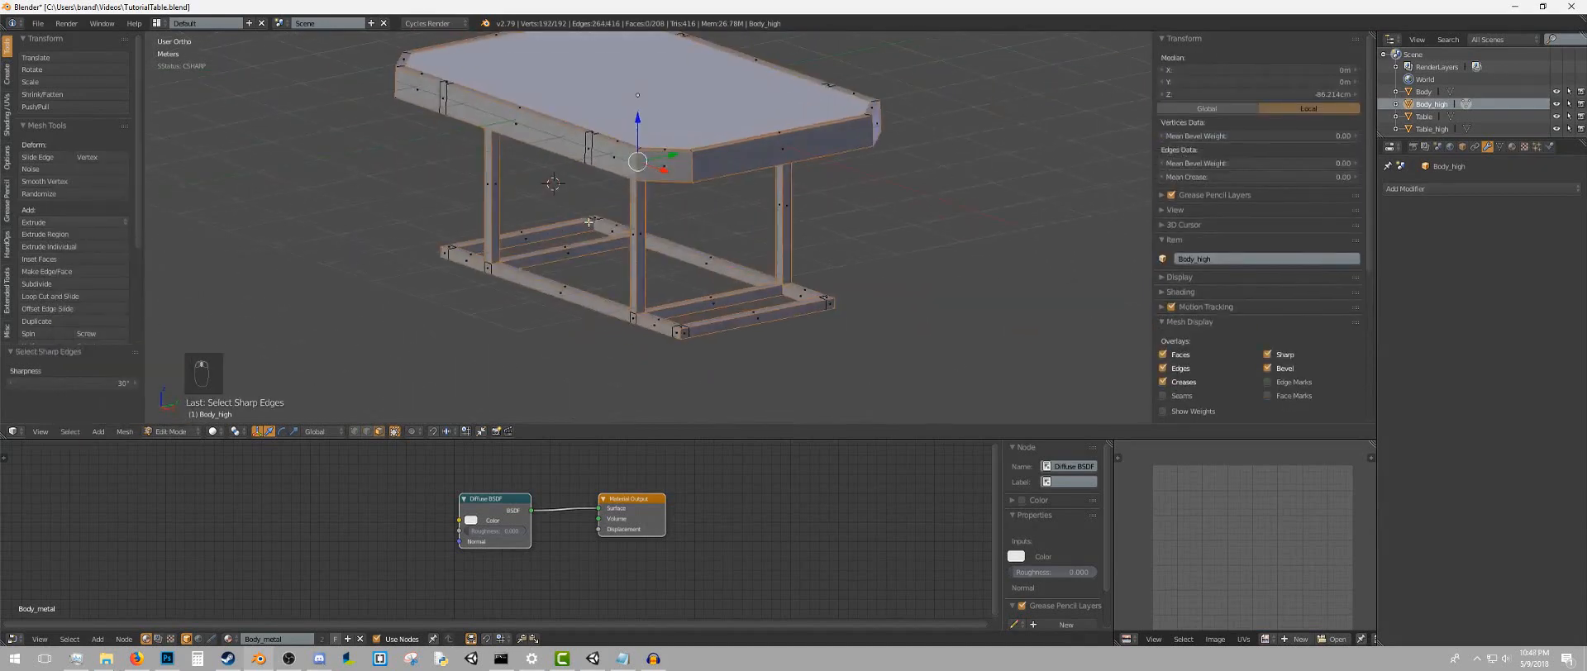
pyautogui.scroll(4, 617, 228)
pyautogui.moveTo(617, 217); pyautogui.dragTo(604, 228, button='middle')
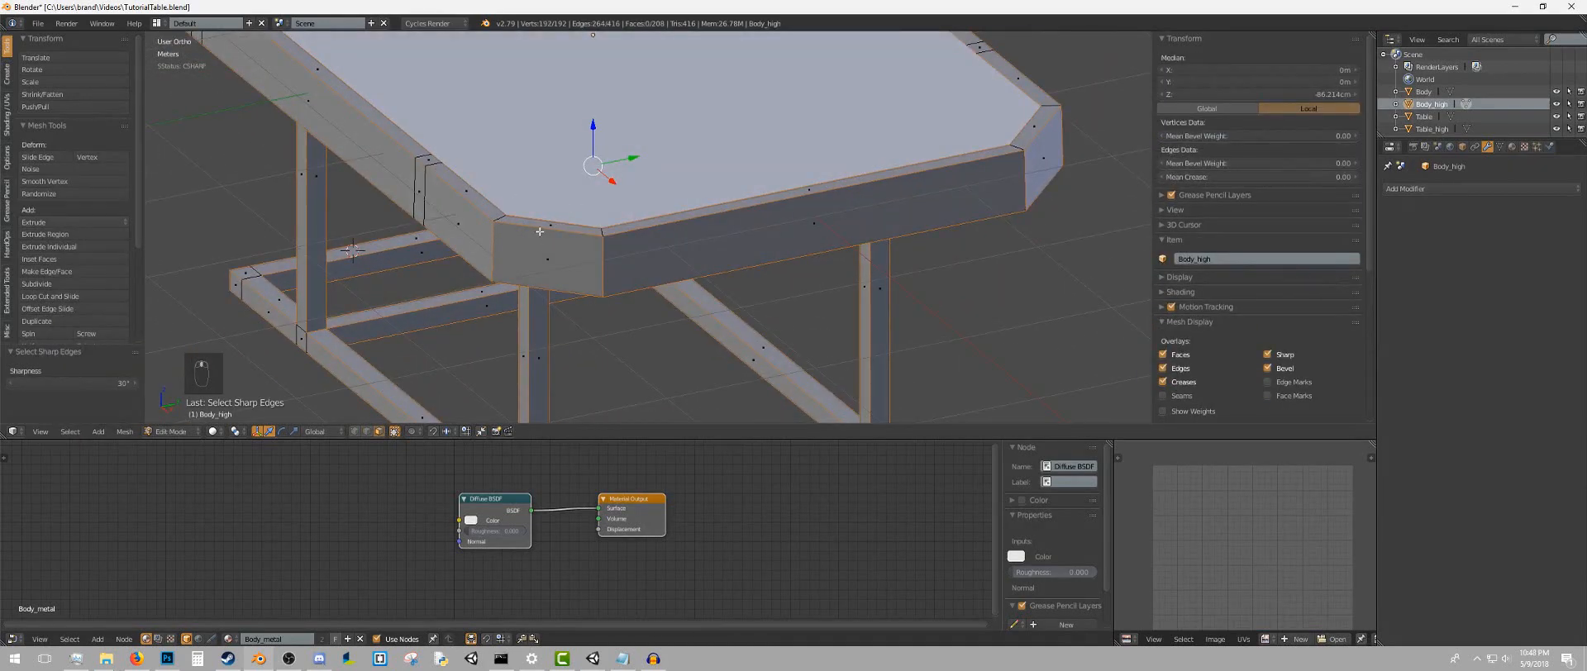
pyautogui.moveTo(495, 227); pyautogui.dragTo(538, 232, button='middle')
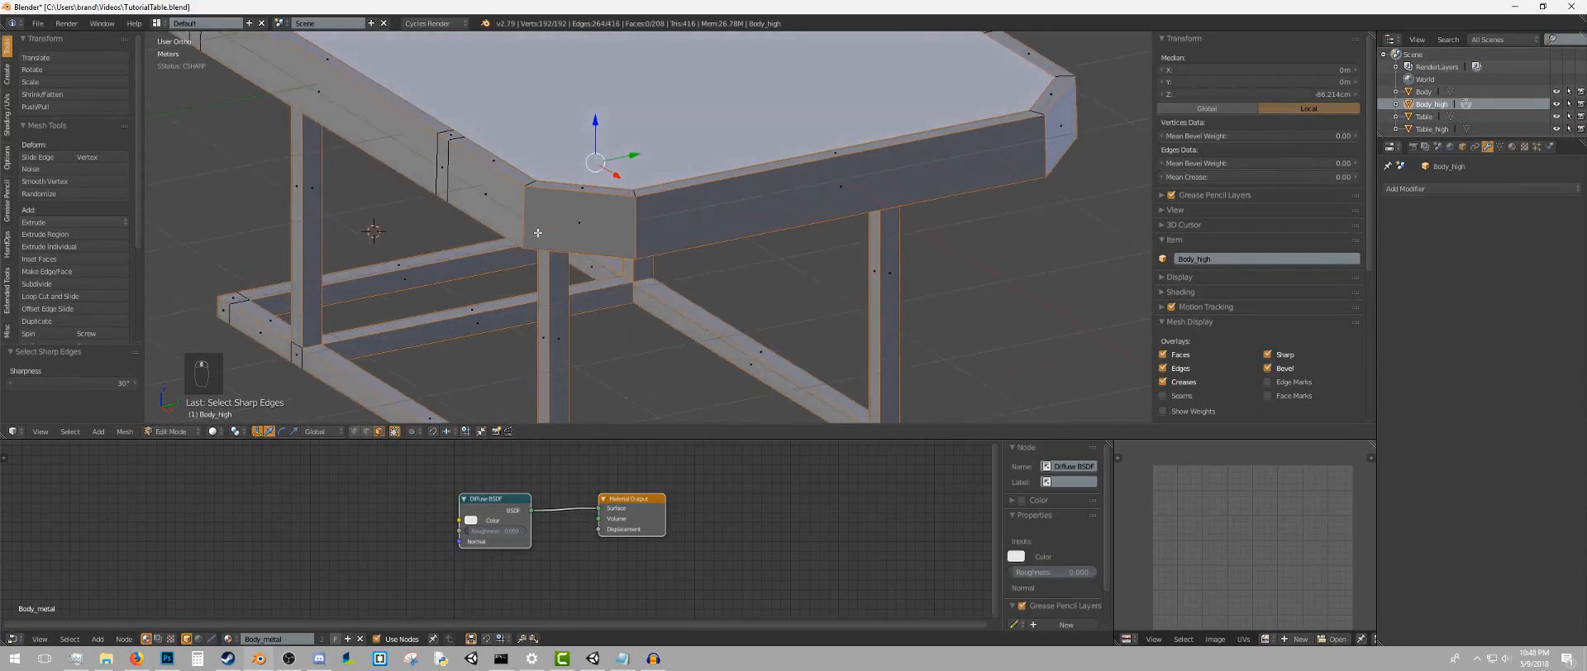
# Mark the selected Body_high edges as sharp and set their mean bevel weight and mean crease to 1.00
pyautogui.hotkey('ctrl', 'e')
pyautogui.click(571, 259)
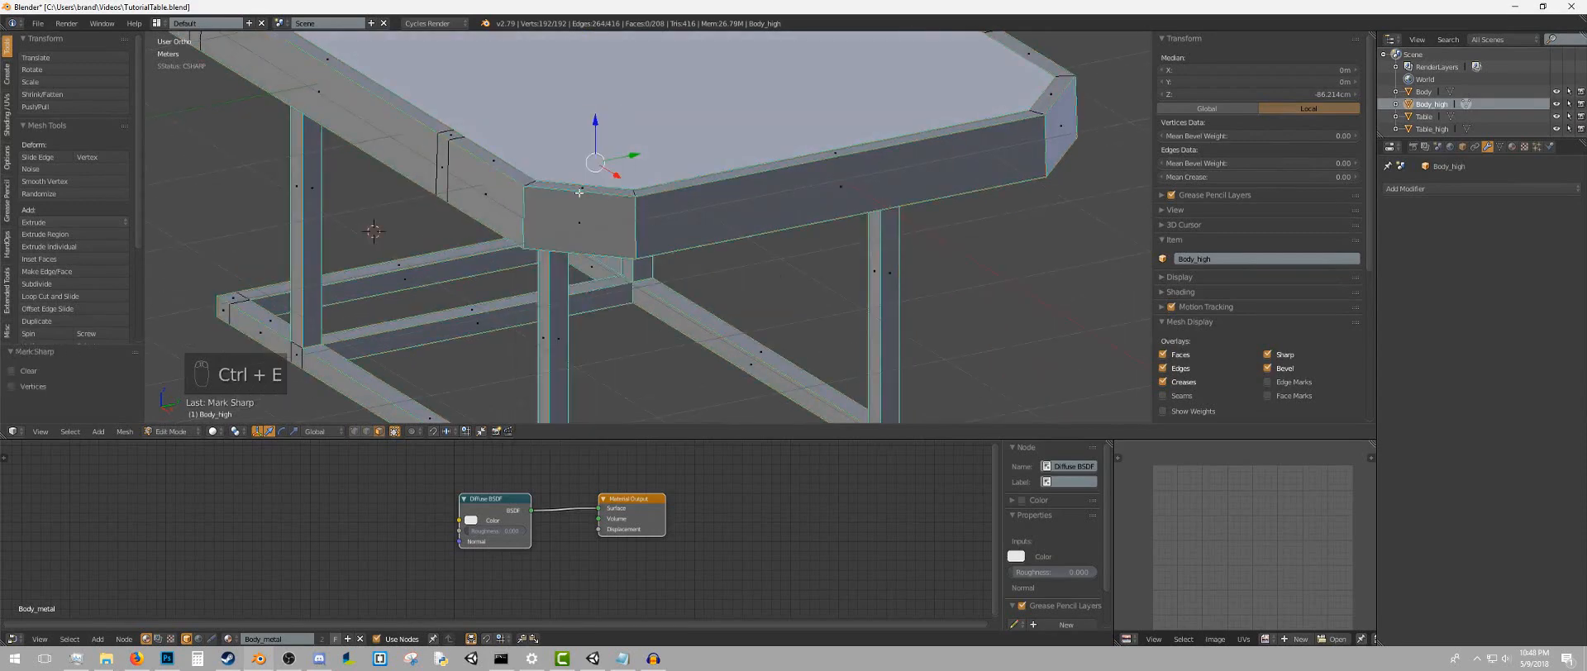
pyautogui.moveTo(1185, 167); pyautogui.dragTo(1323, 167)
pyautogui.moveTo(1188, 176); pyautogui.dragTo(1290, 176)
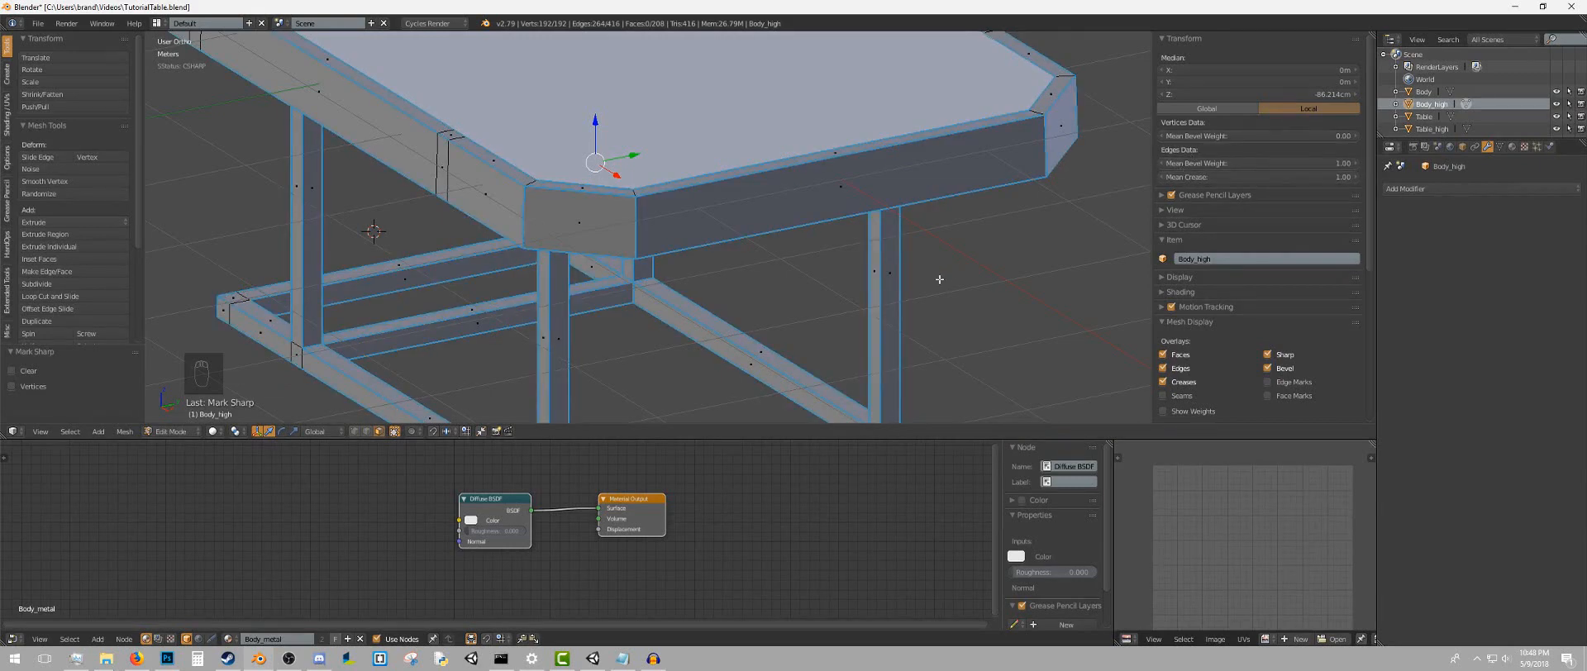
pyautogui.scroll(-2, 1220, 92)
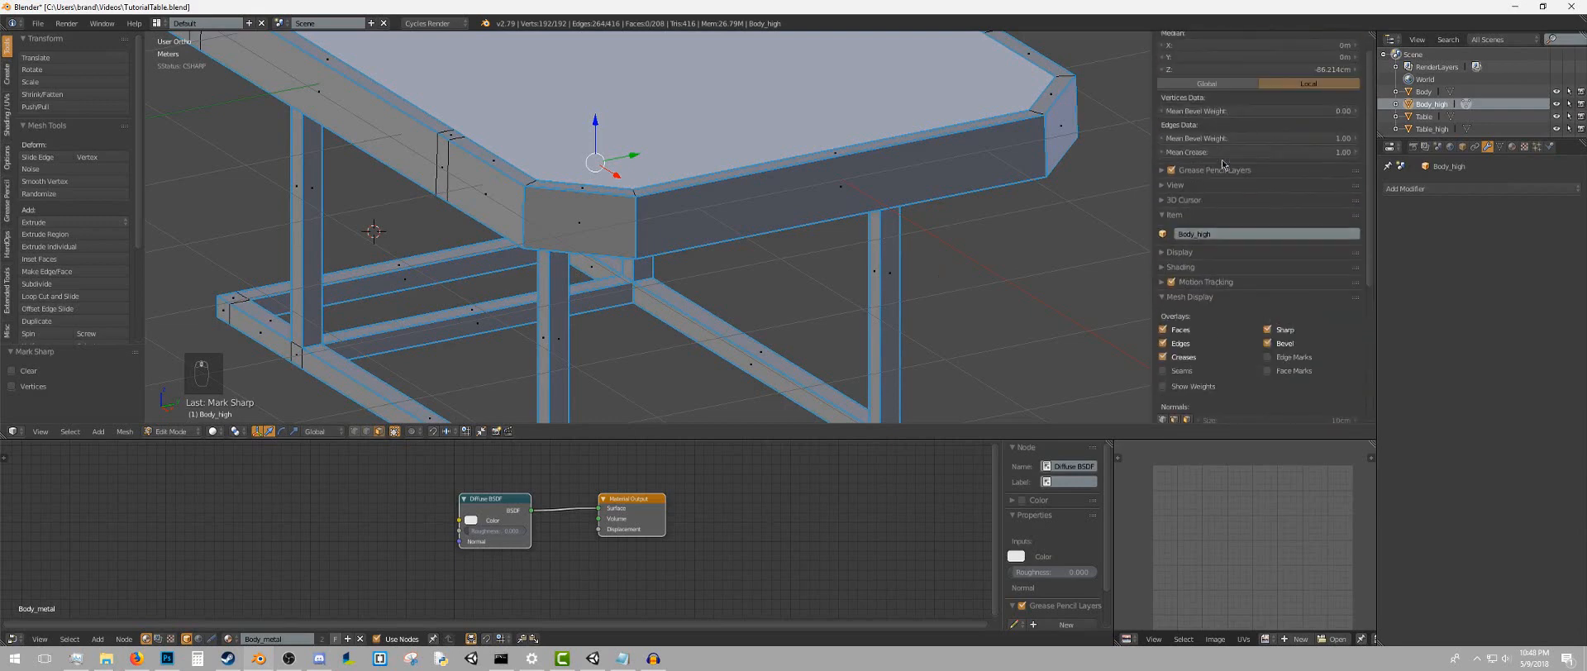
pyautogui.press('n')
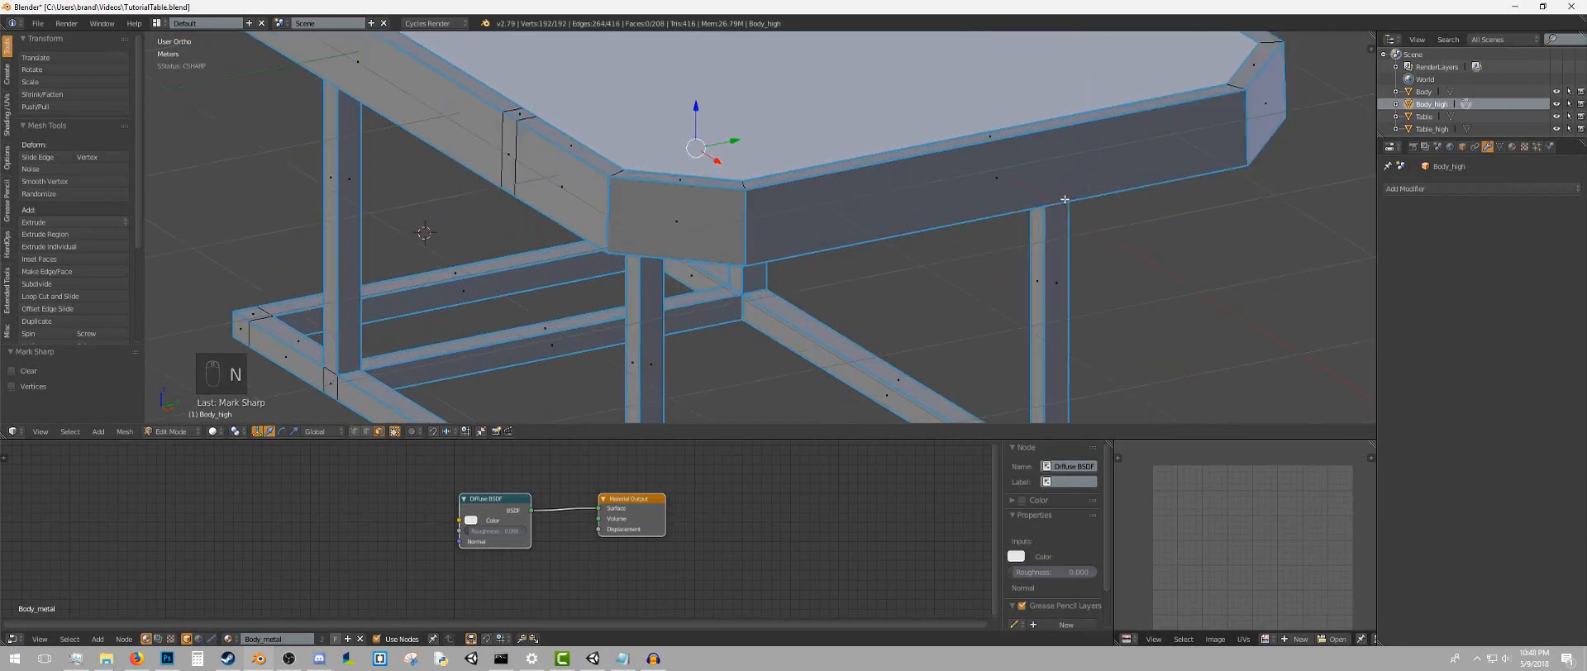
pyautogui.press('n')
pyautogui.scroll(-4, 750, 121)
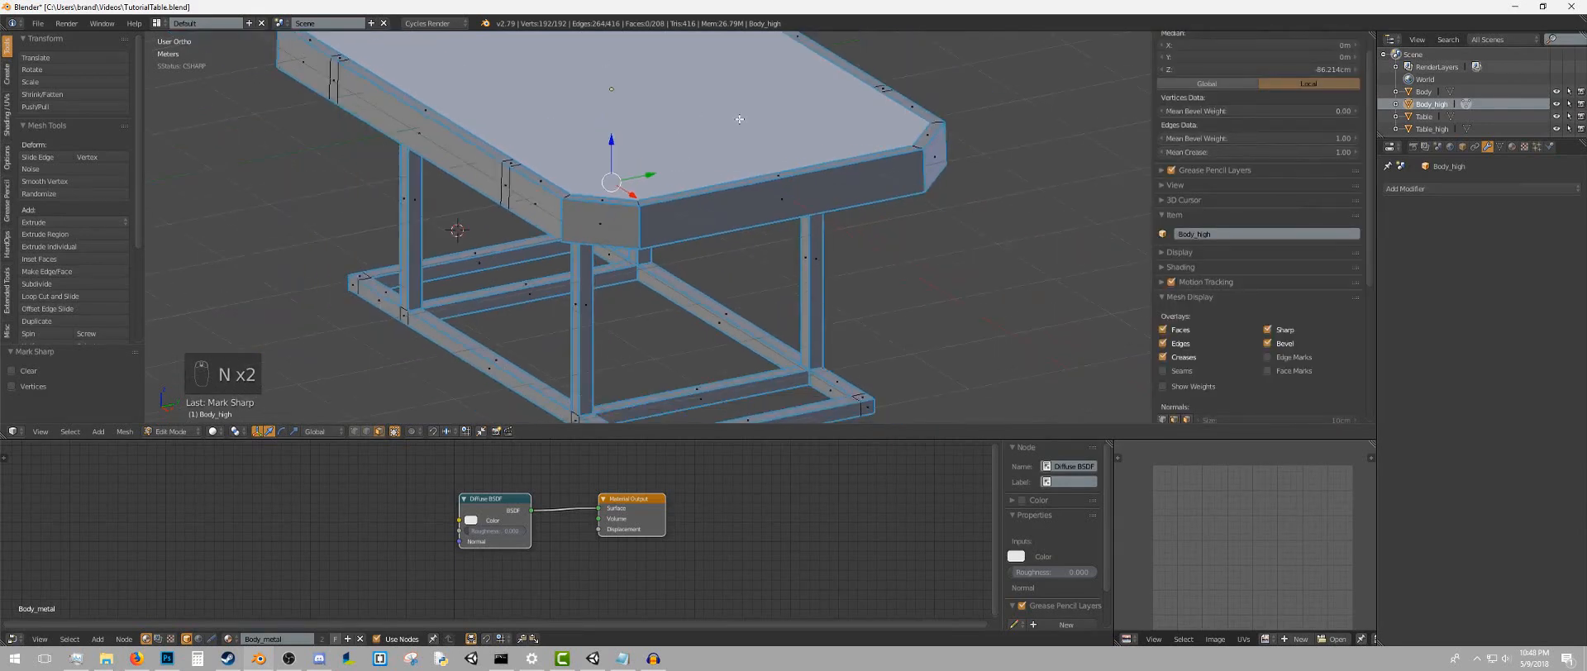
# Leave Body_high, enter Edit Mode on Table_high and select all its sharp edges from a cleared selection
pyautogui.scroll(3, 711, 162)
pyautogui.press('Tab')
pyautogui.rightClick(711, 165)
pyautogui.press('Tab')
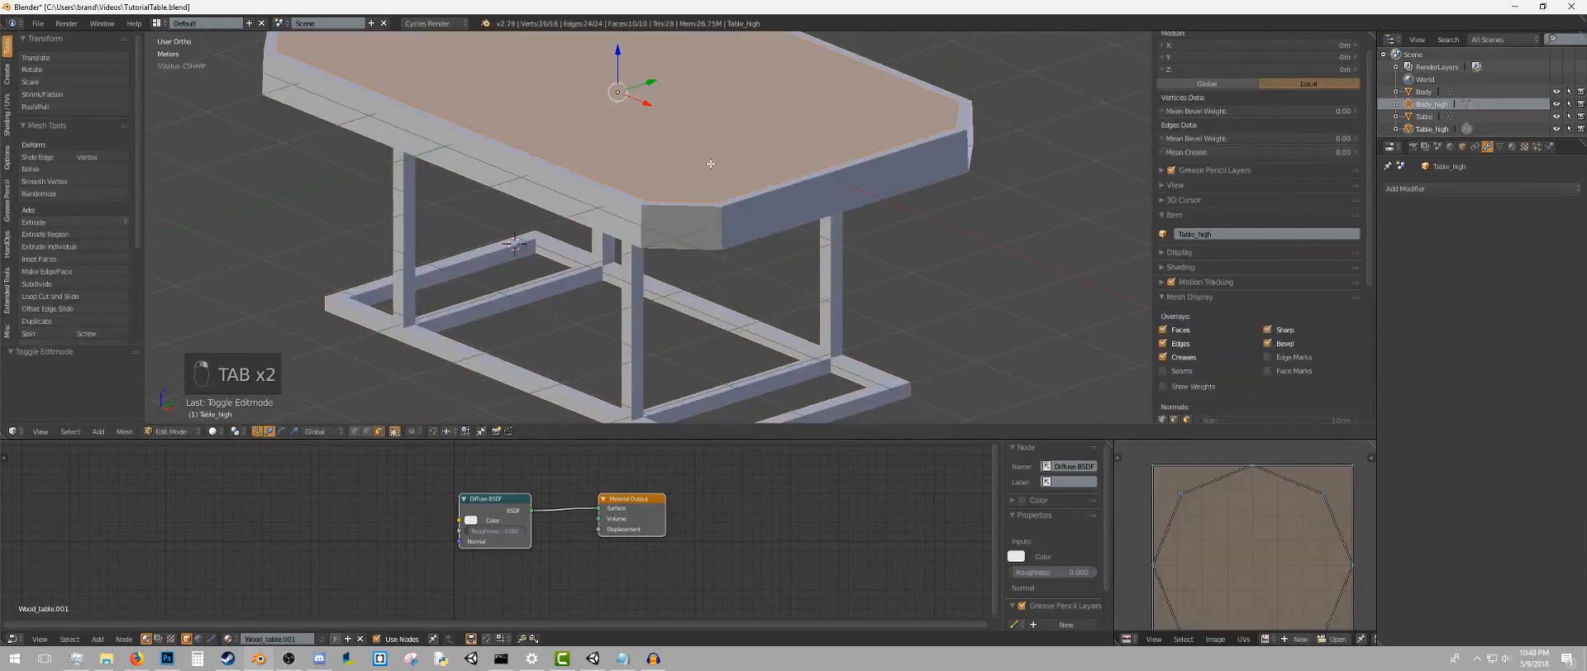
pyautogui.press('a')
pyautogui.press('a')
pyautogui.press('a')
pyautogui.click(71, 432)
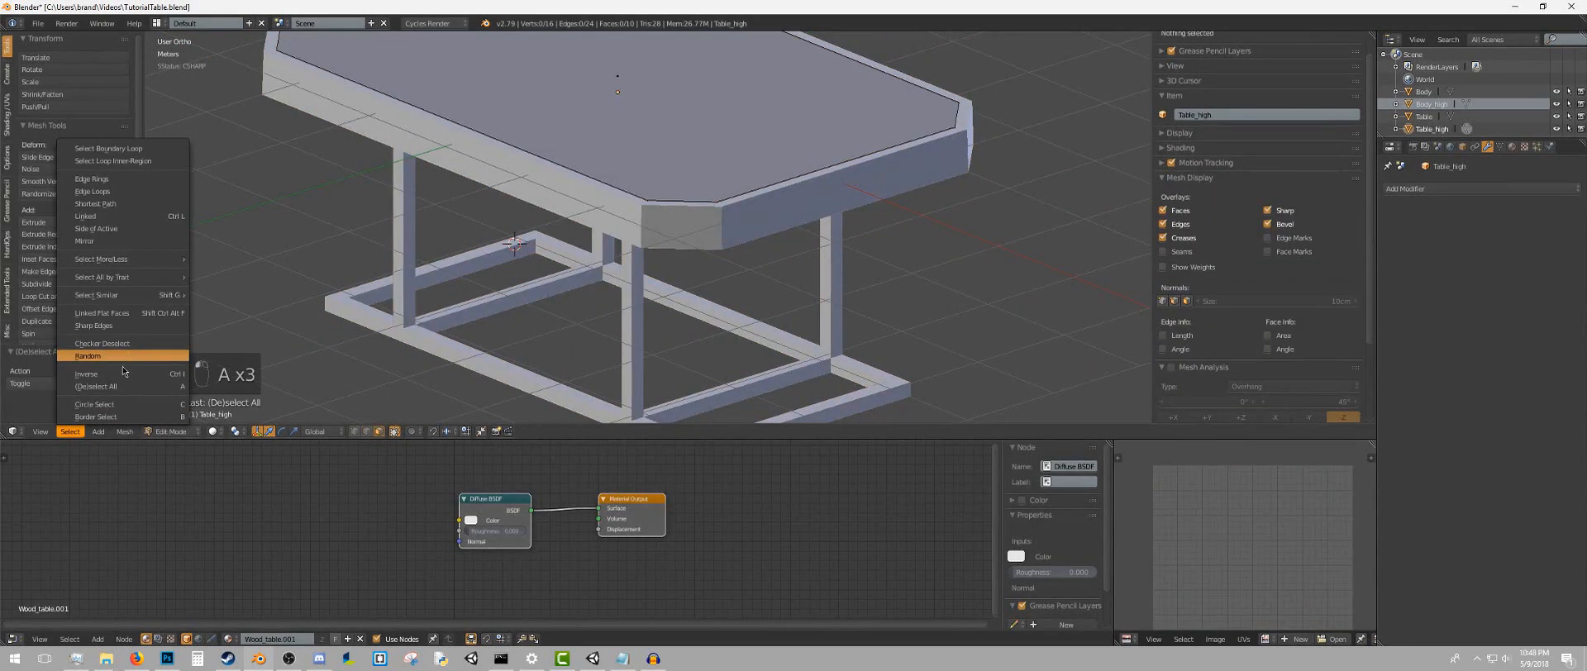
pyautogui.click(93, 325)
pyautogui.press('z')
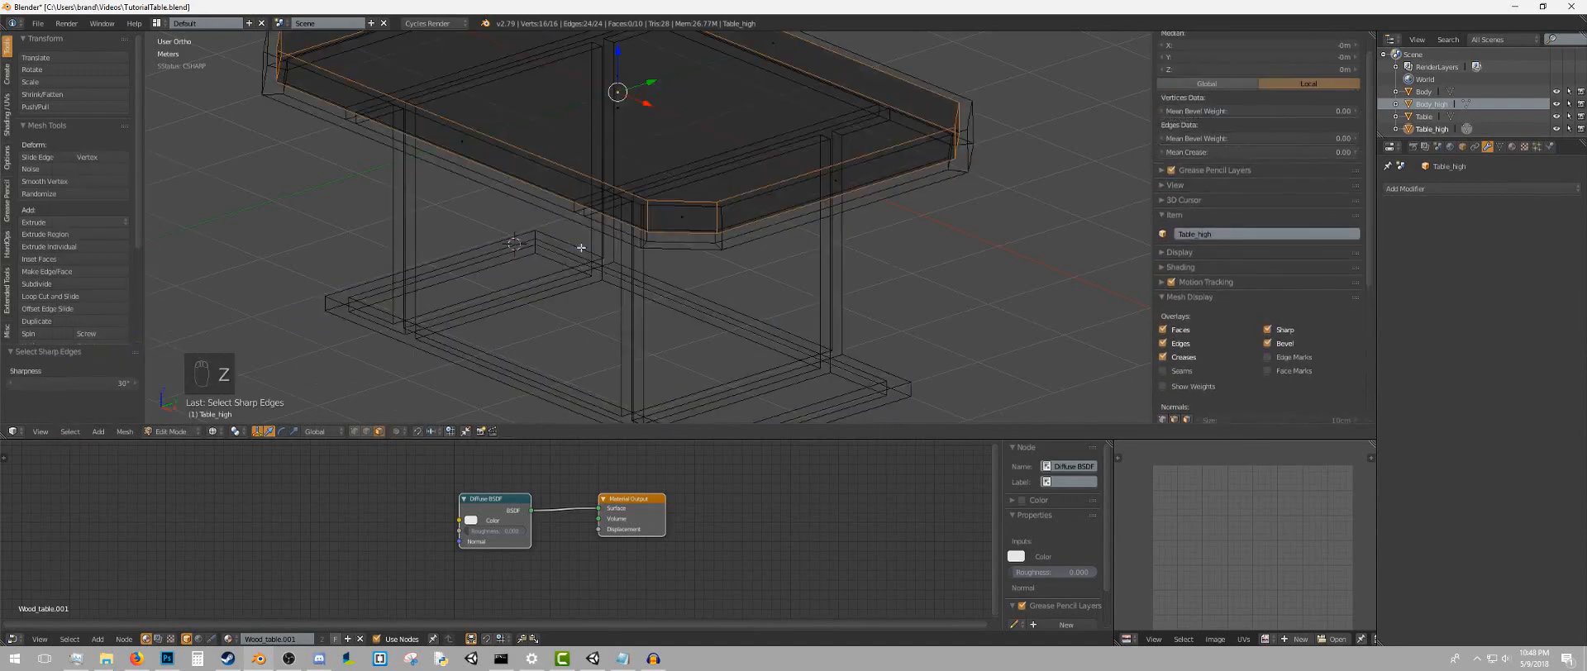
pyautogui.press('z')
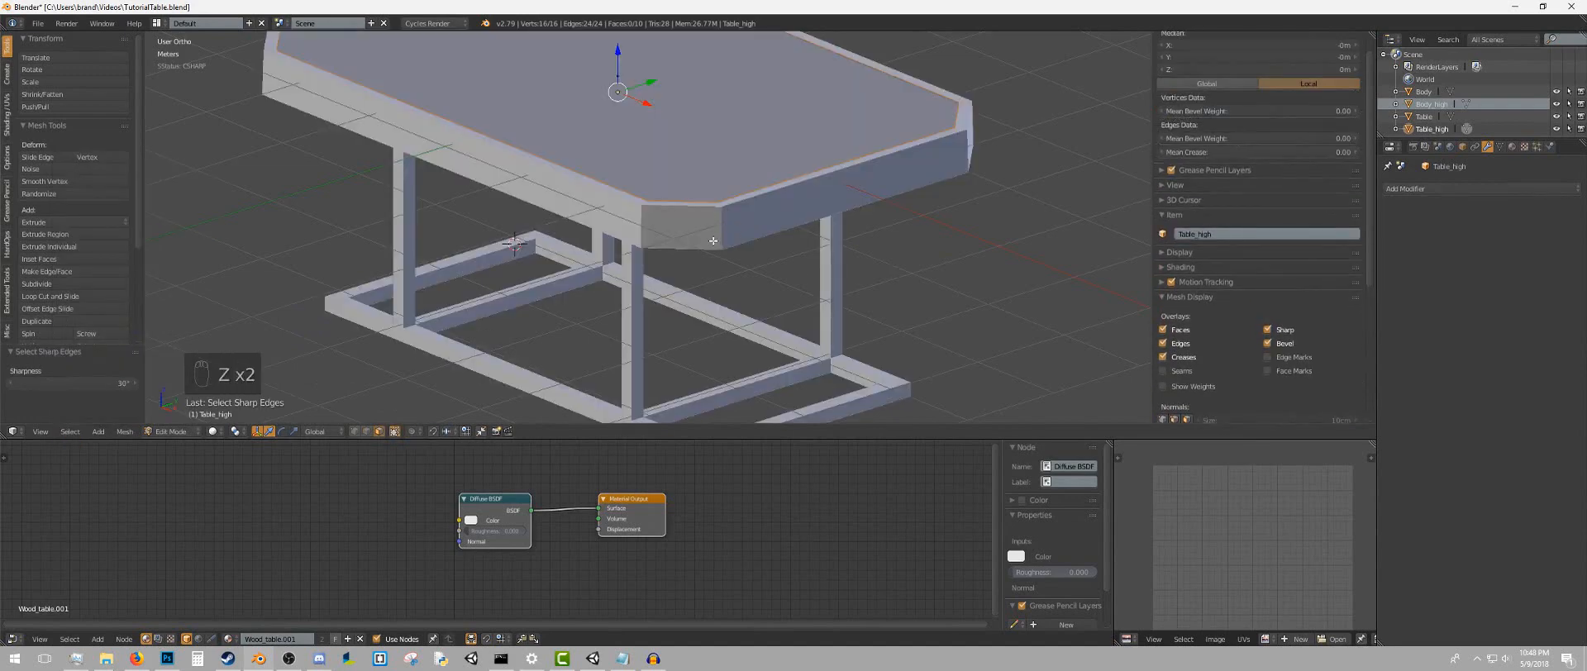
# Mark the selected Table_high edges as sharp, raise their mean bevel weight and return to Object Mode
pyautogui.hotkey('ctrl', 'e')
pyautogui.click(711, 249)
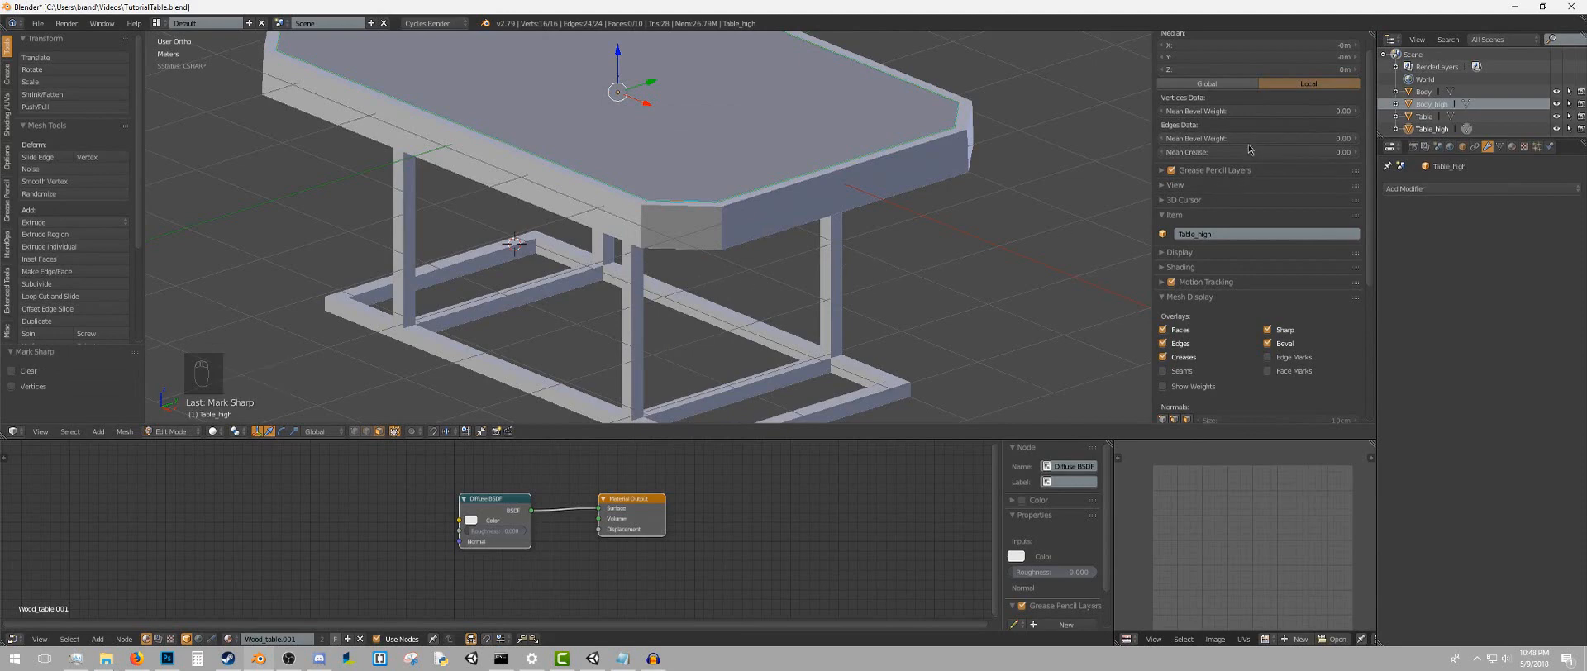
pyautogui.moveTo(1234, 140); pyautogui.dragTo(1355, 139)
pyautogui.press('a')
pyautogui.moveTo(790, 167); pyautogui.dragTo(860, 169, button='middle')
pyautogui.press('Tab')
# Add a Bevel modifier to Table_high with a profile of 0.7 and the limit method set to Weight
pyautogui.click(1471, 187)
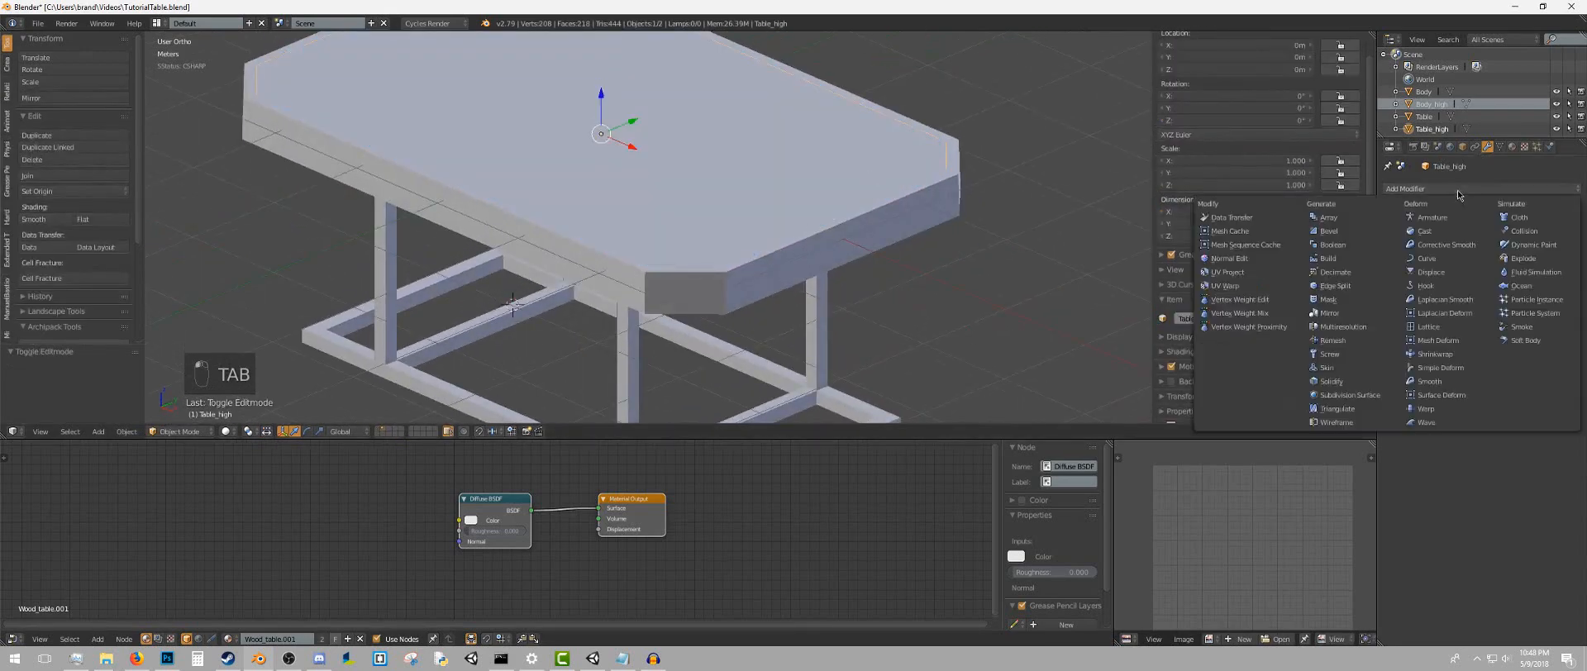
pyautogui.click(1348, 234)
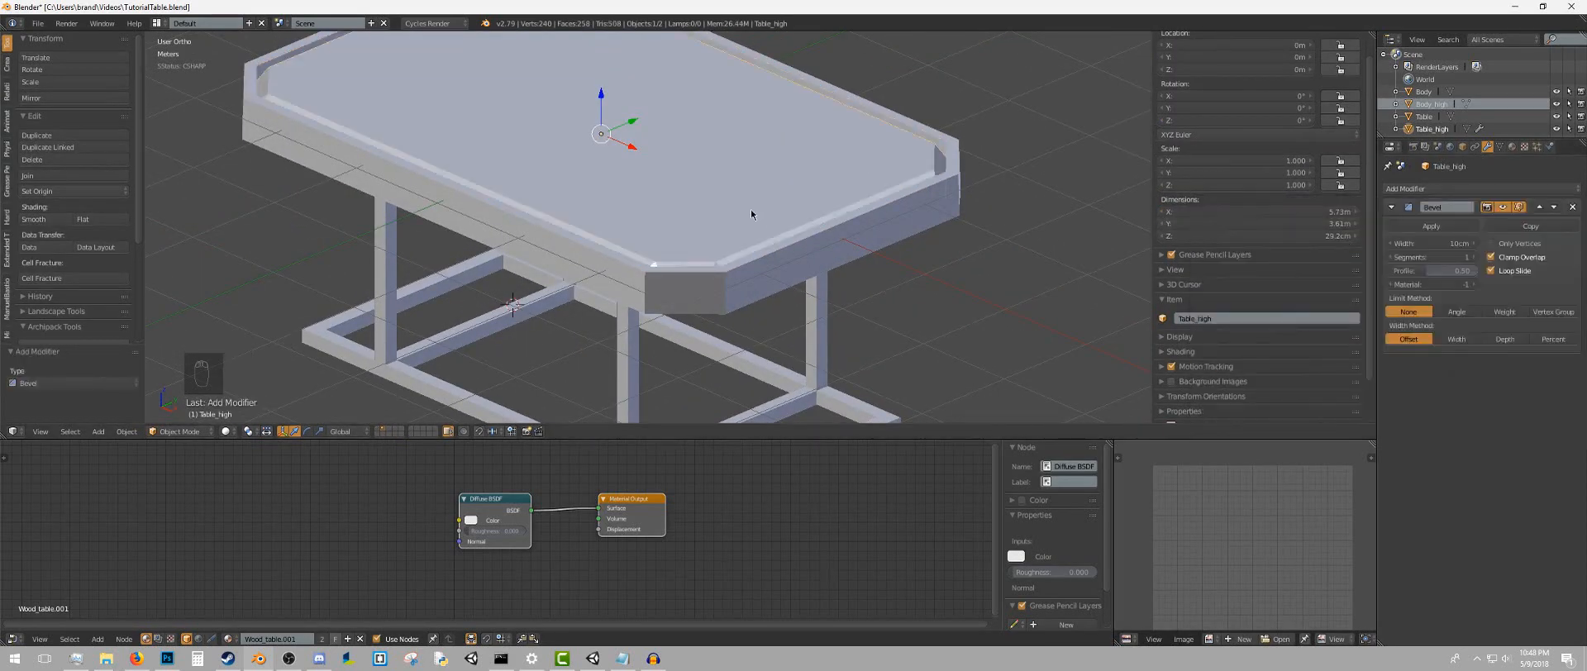
pyautogui.scroll(4, 827, 205)
pyautogui.scroll(-3, 928, 195)
pyautogui.keyDown('shift'); pyautogui.moveTo(816, 212); pyautogui.dragTo(662, 253, button='middle'); pyautogui.keyUp('shift')
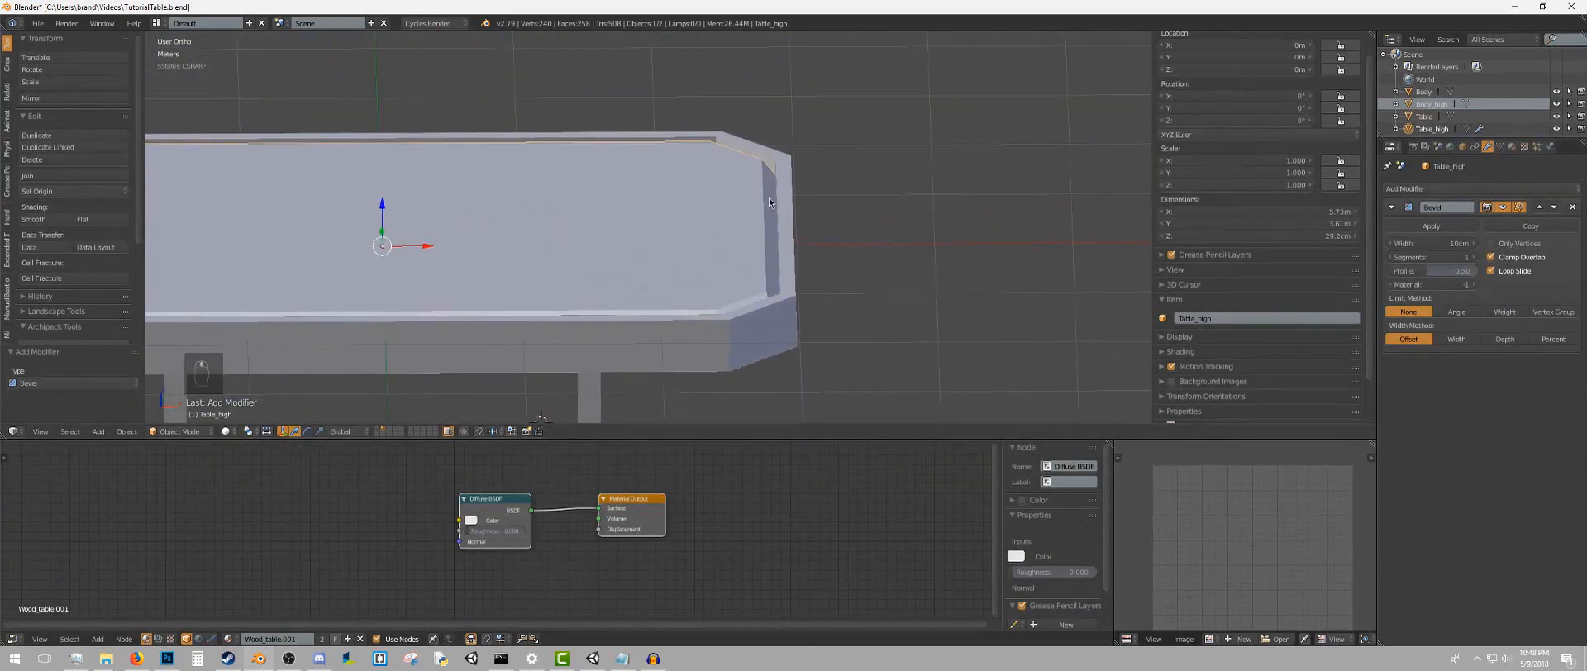
pyautogui.scroll(4, 775, 201)
pyautogui.moveTo(842, 205); pyautogui.dragTo(681, 283, button='middle')
pyautogui.moveTo(681, 282); pyautogui.dragTo(768, 265, button='middle')
pyautogui.click(1443, 272)
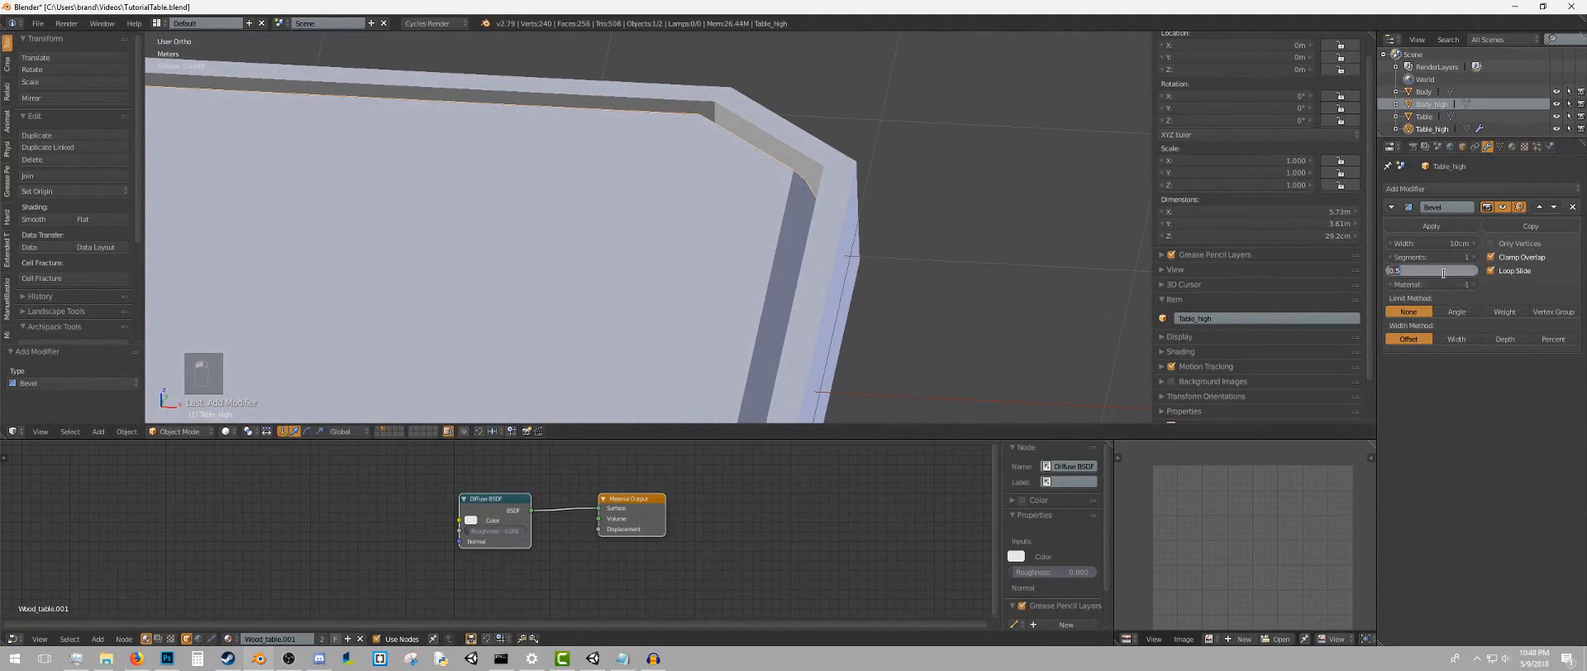
pyautogui.write('0.7')
pyautogui.press('Return')
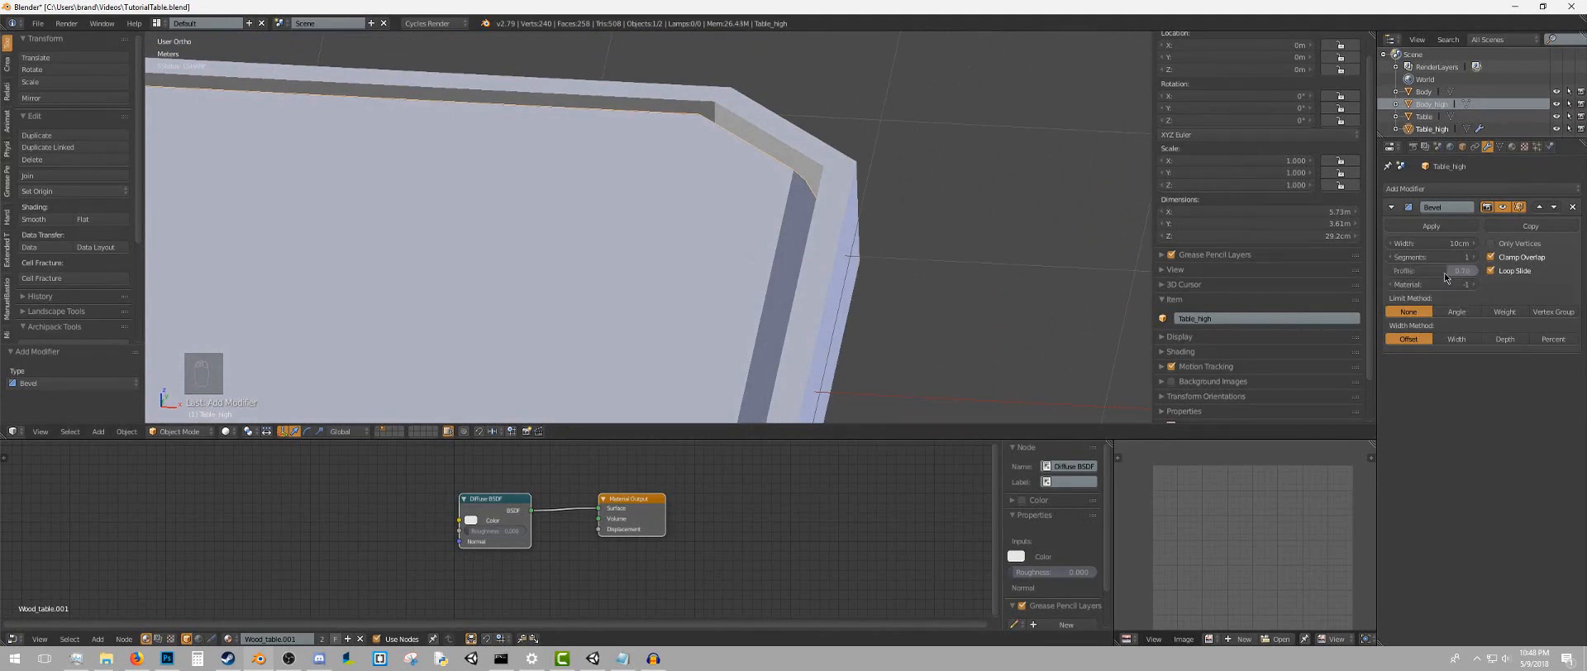
pyautogui.click(1515, 314)
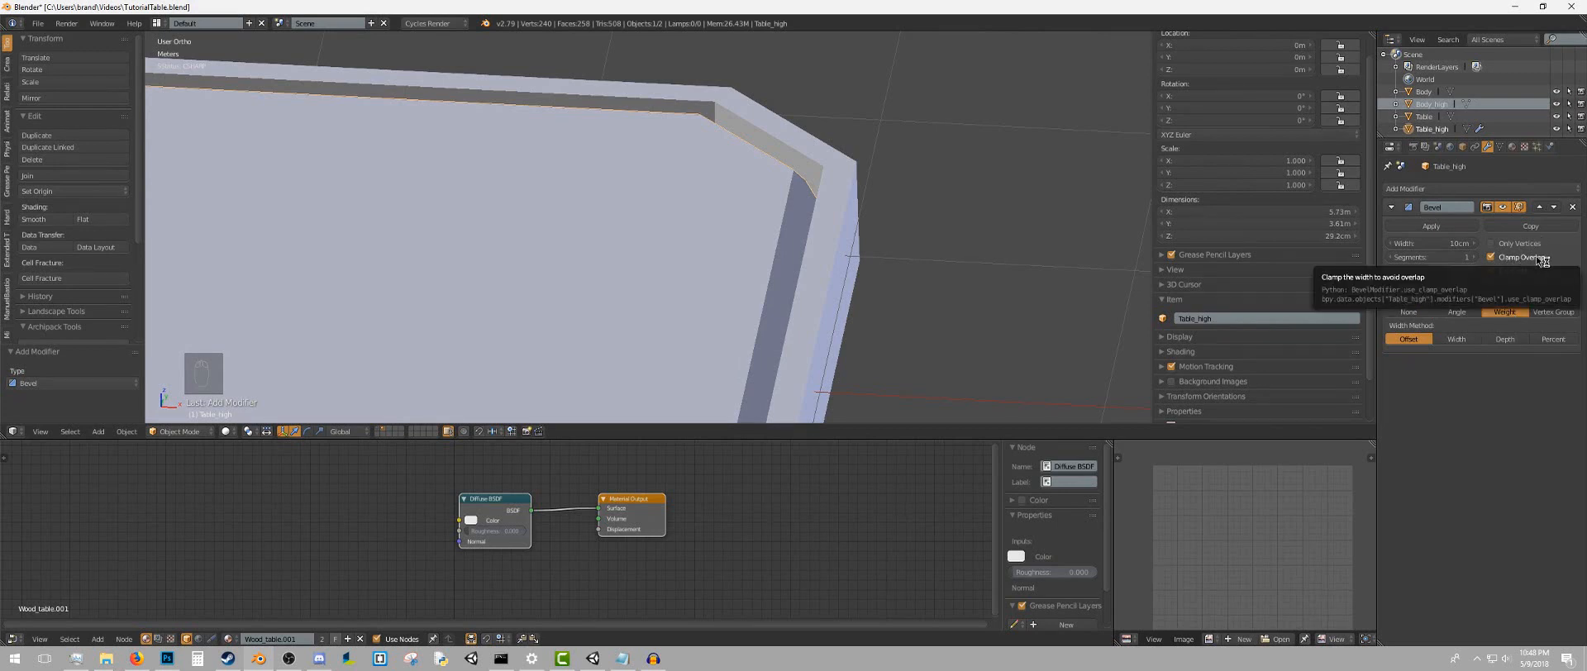
# Try a bevel width of 62 cm on Table_high with Clamp Overlap off, and re-enable the clamping
pyautogui.click(1491, 257)
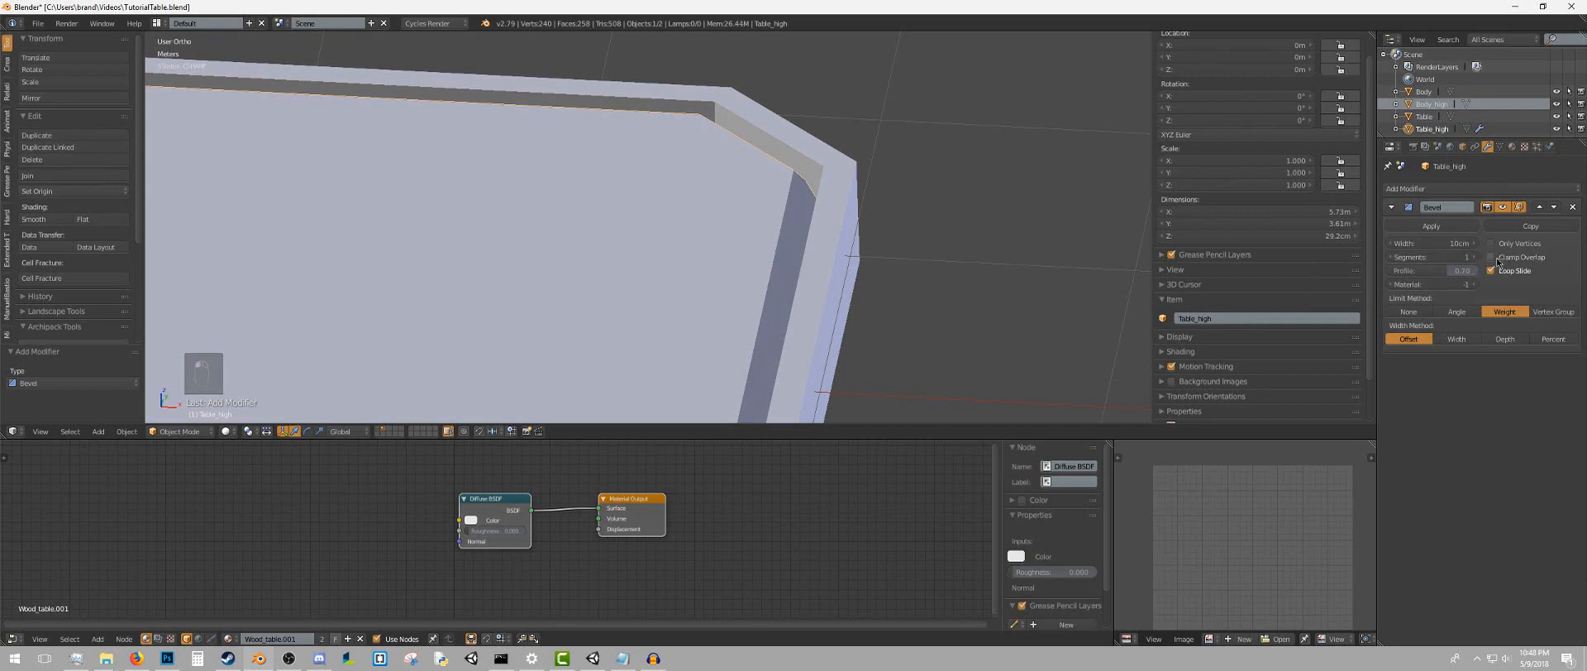
pyautogui.moveTo(1437, 243); pyautogui.dragTo(1493, 243)
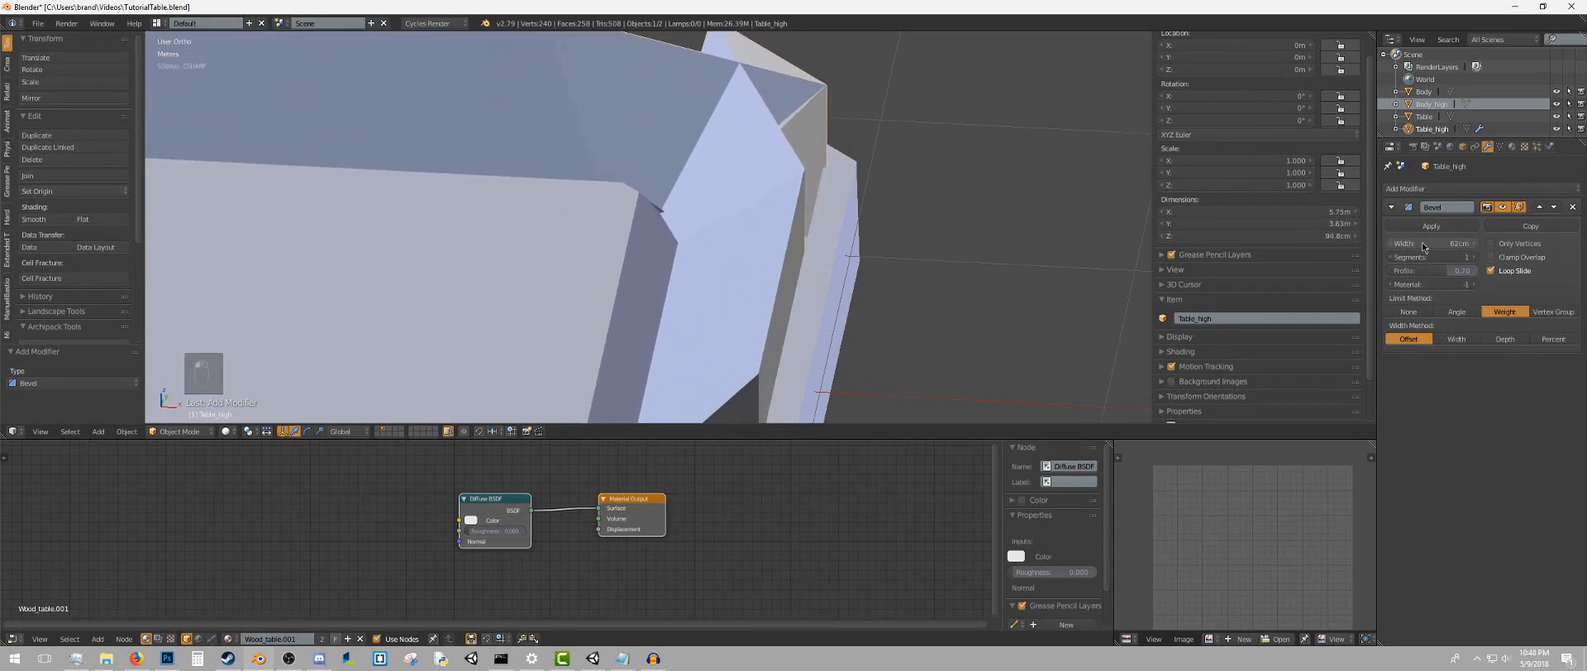
pyautogui.click(1491, 258)
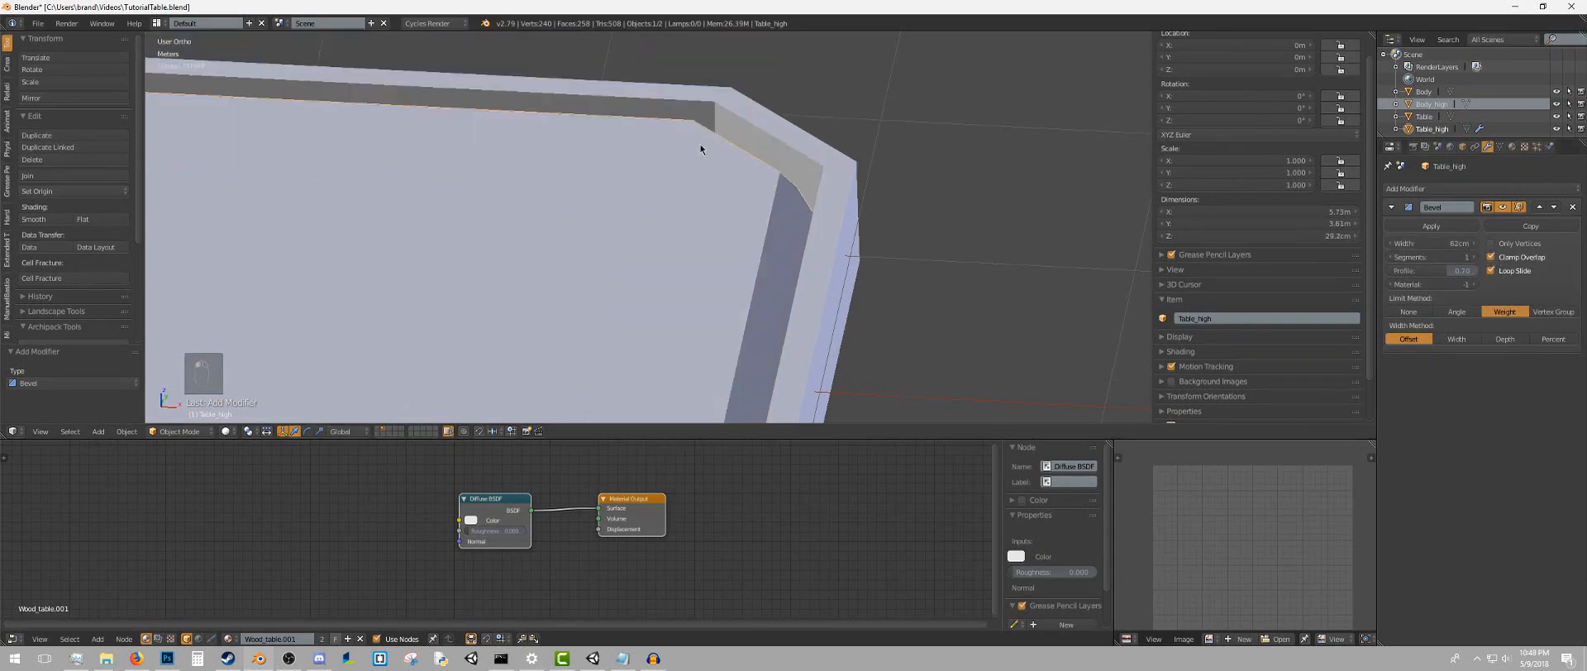
# Raise the segments of Table_high's Bevel modifier to 9
pyautogui.click(1475, 257)
pyautogui.click(1474, 258)
pyautogui.click(1474, 257)
pyautogui.click(1474, 258)
pyautogui.click(1474, 257)
pyautogui.click(1474, 258)
pyautogui.scroll(-4, 1025, 184)
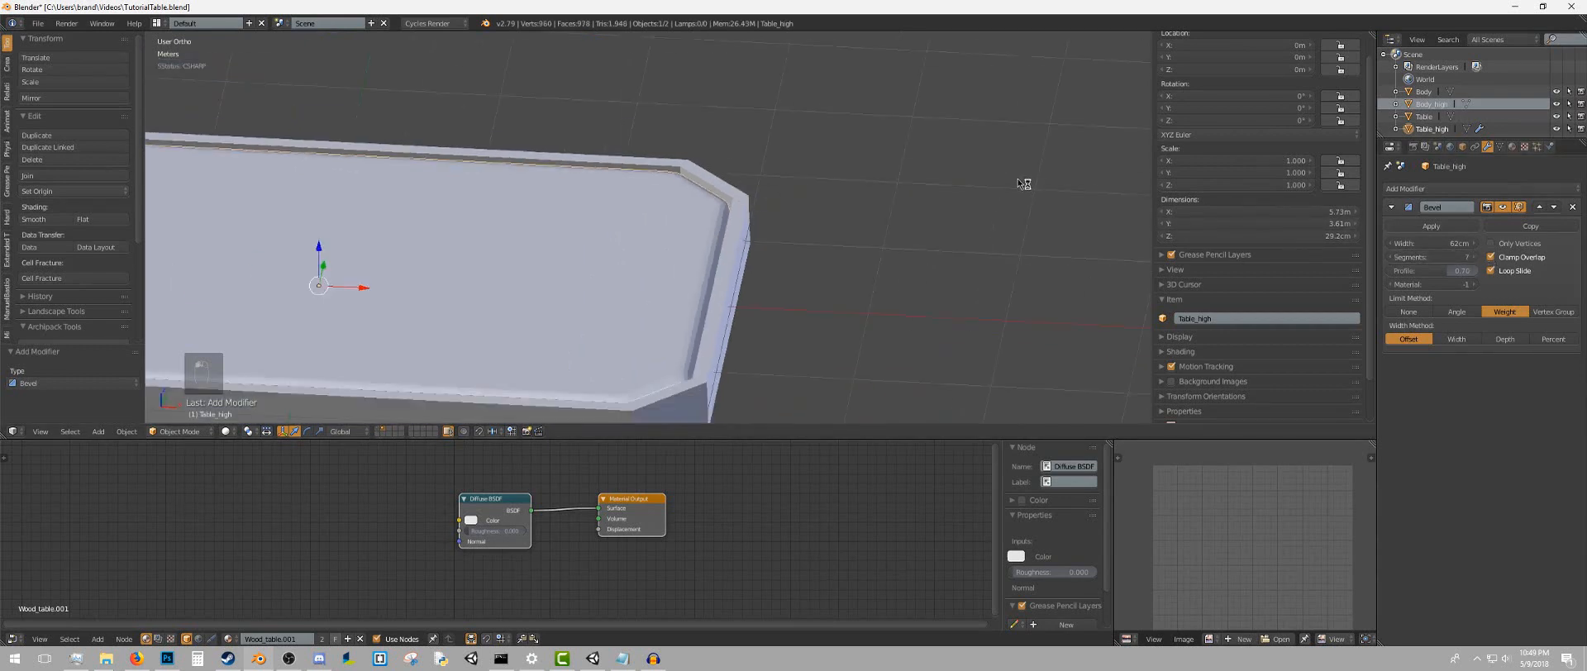
pyautogui.moveTo(1025, 184); pyautogui.dragTo(696, 193, button='middle')
pyautogui.scroll(4, 696, 192)
pyautogui.scroll(3, 696, 197)
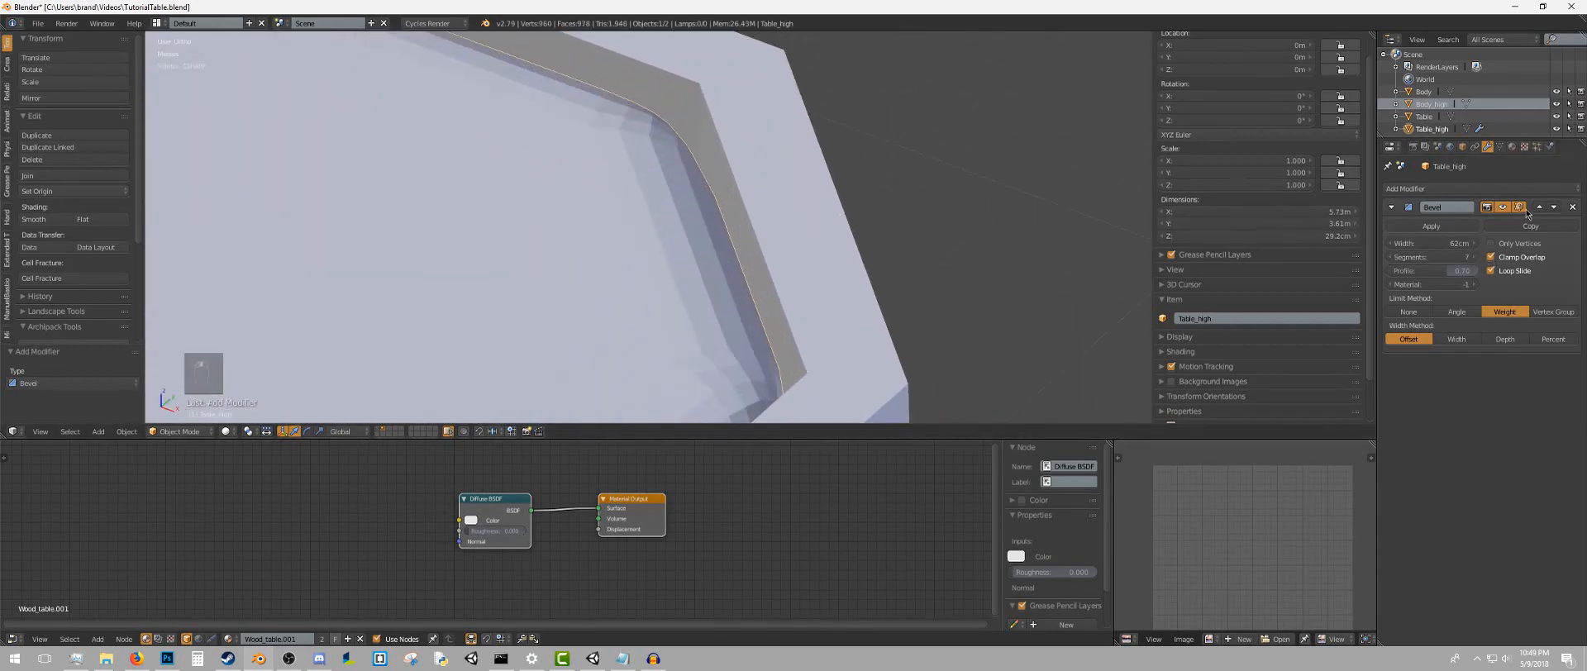
pyautogui.click(1477, 257)
pyautogui.click(1477, 256)
# Reduce Table_high's bevel width to 1.7 cm and shade the object smooth
pyautogui.moveTo(1460, 243); pyautogui.dragTo(1416, 243)
pyautogui.moveTo(992, 215); pyautogui.dragTo(665, 212, button='middle')
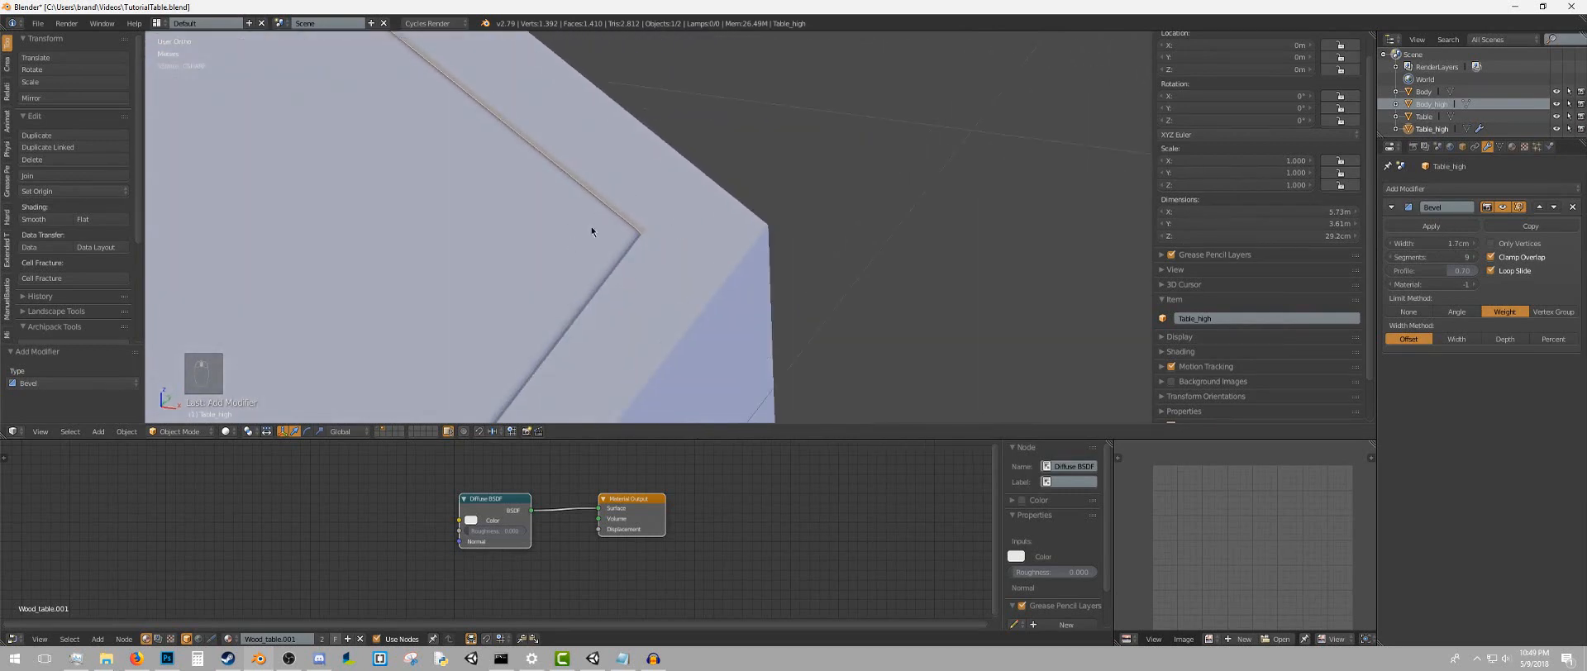
pyautogui.click(33, 219)
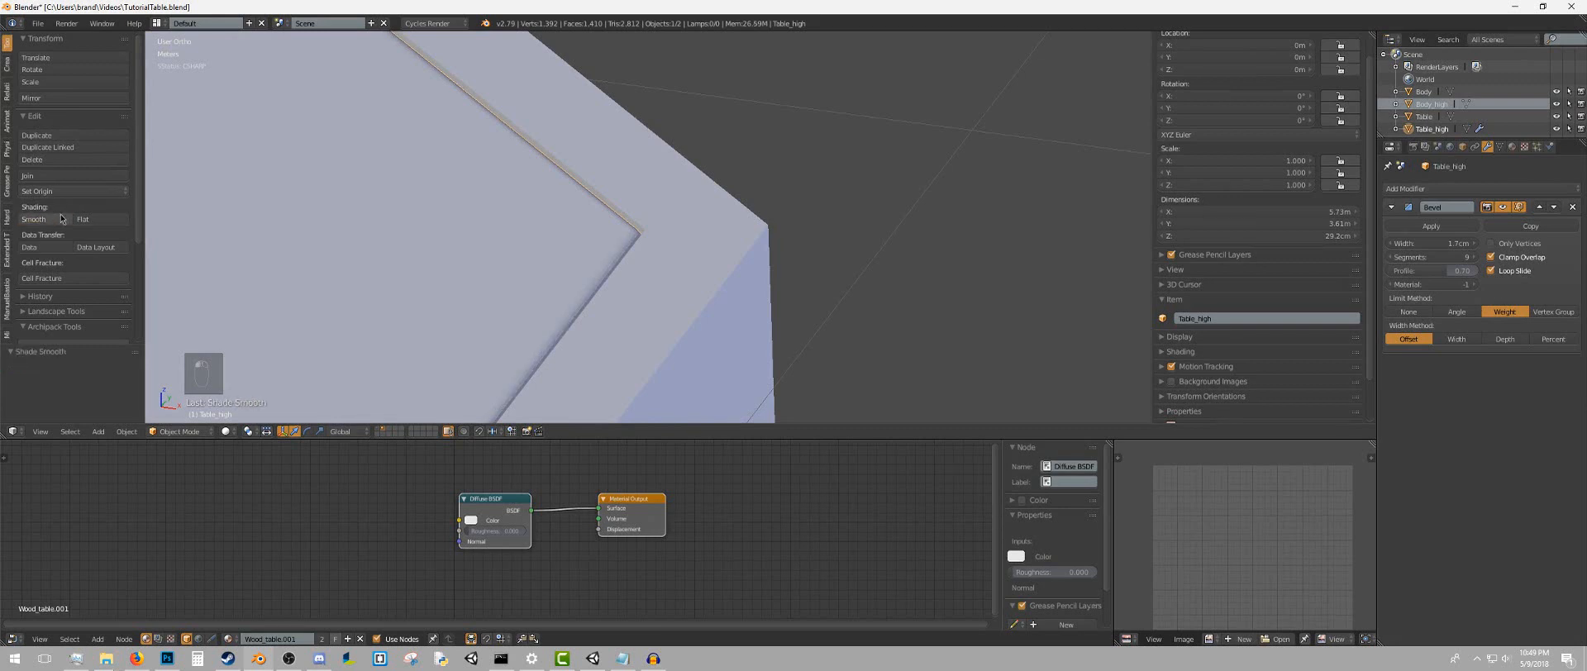
pyautogui.moveTo(629, 232); pyautogui.dragTo(658, 217, button='middle')
pyautogui.scroll(-5, 700, 224)
pyautogui.scroll(-3, 661, 219)
pyautogui.scroll(4, 703, 235)
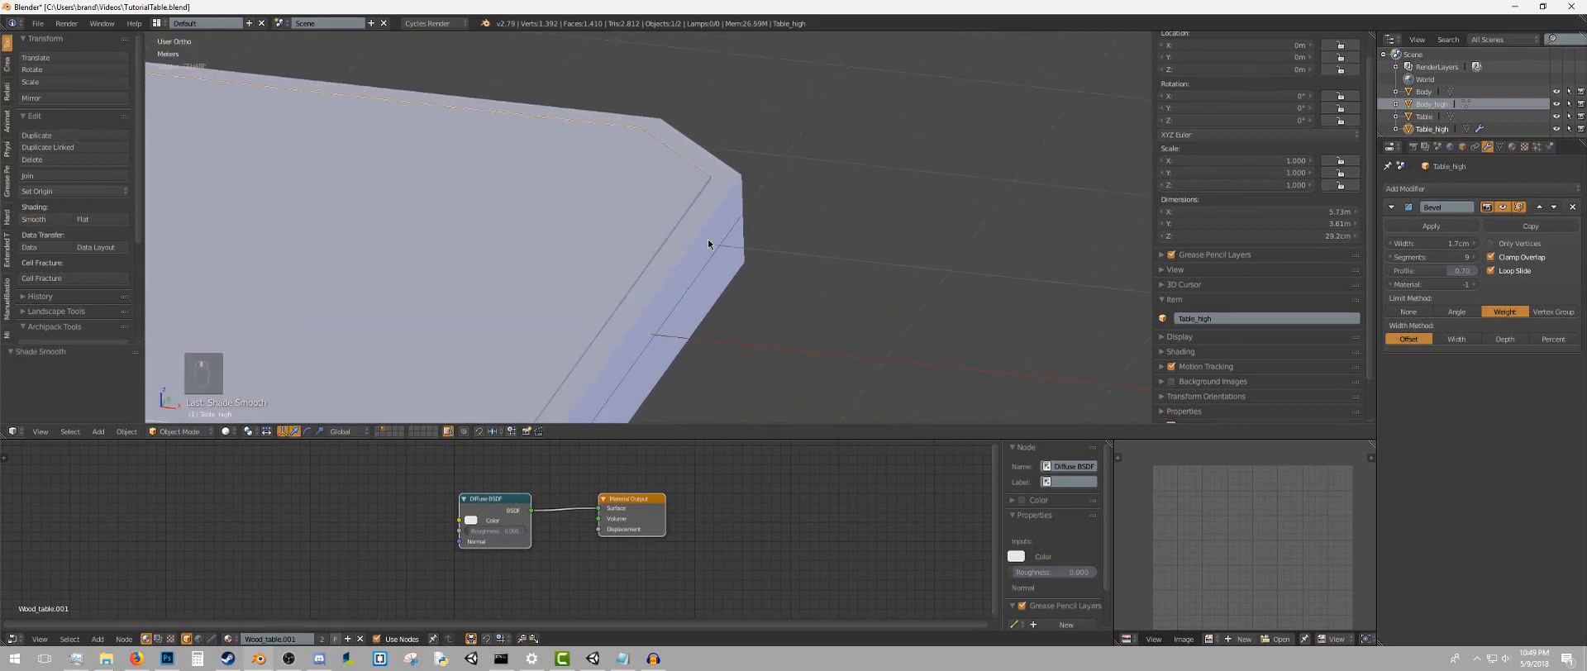
# Add a Bevel modifier with 9 segments to Body_high and shade the object smooth
pyautogui.rightClick(703, 236)
pyautogui.click(1455, 188)
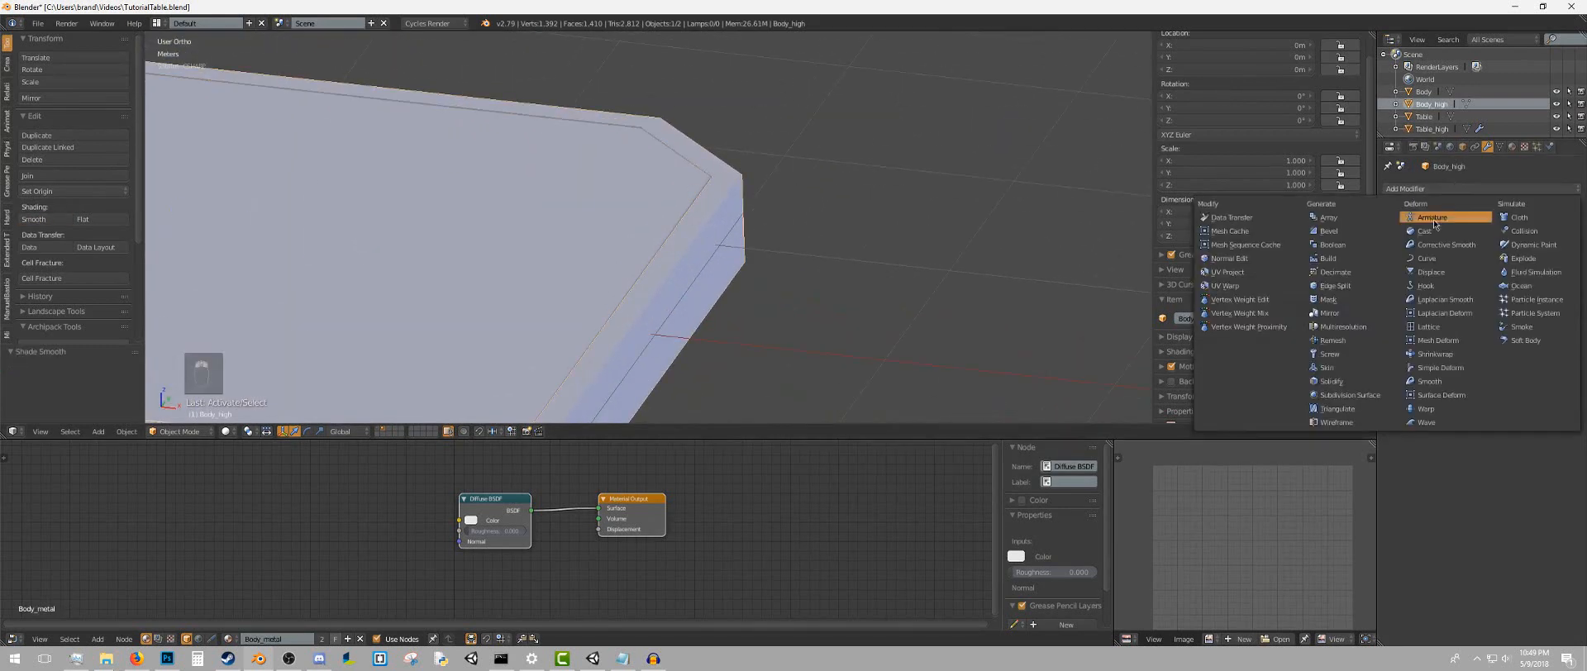
pyautogui.click(1356, 235)
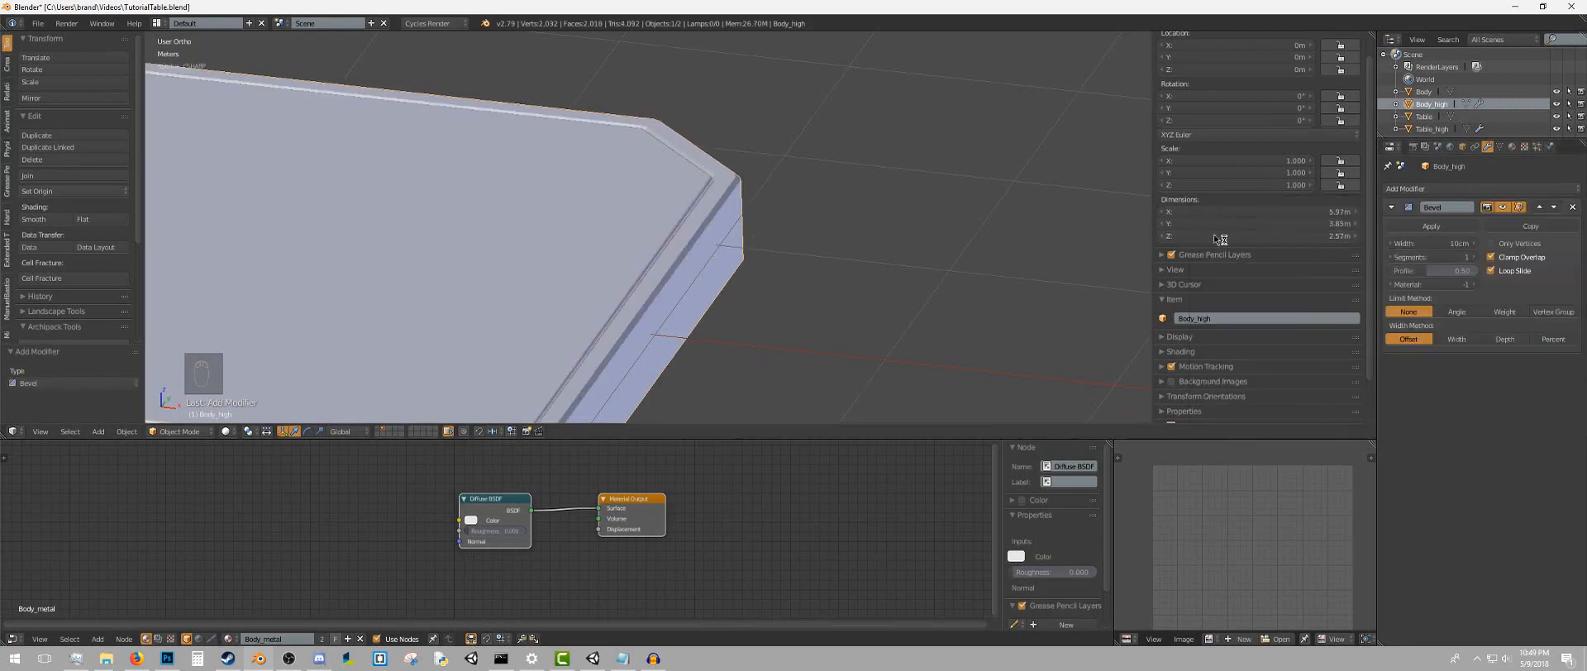
pyautogui.scroll(4, 845, 150)
pyautogui.keyDown('shift'); pyautogui.moveTo(845, 151); pyautogui.dragTo(717, 215, button='middle'); pyautogui.keyUp('shift')
pyautogui.moveTo(1445, 262); pyautogui.dragTo(1497, 262)
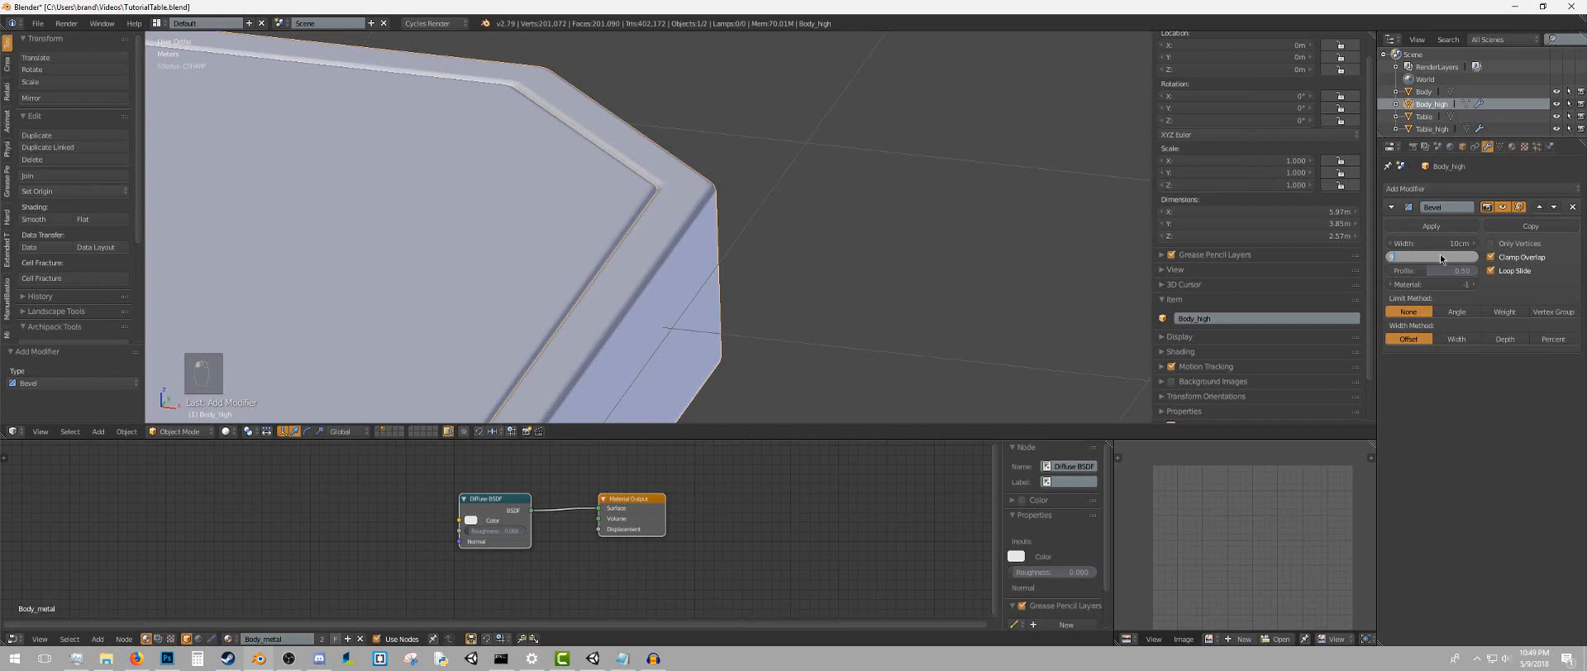
pyautogui.press('Return')
pyautogui.click(33, 219)
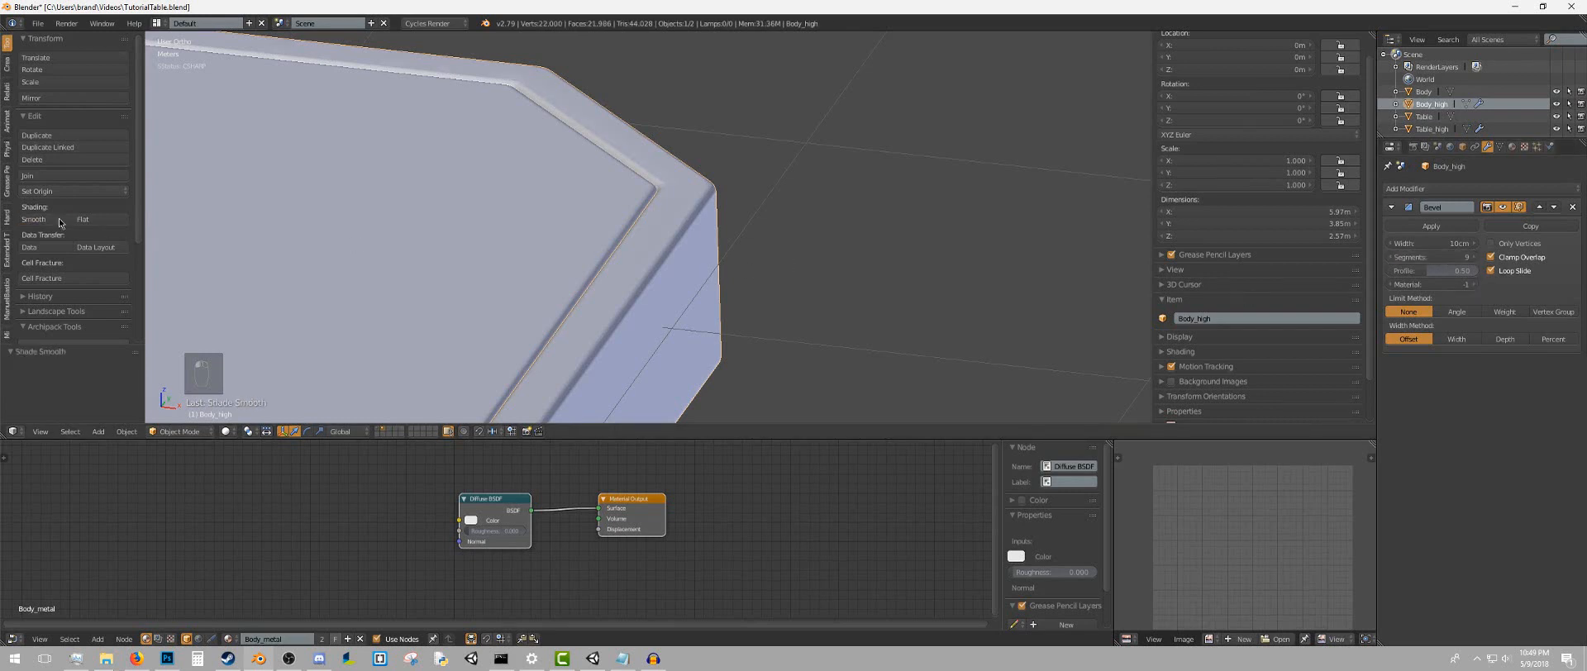
pyautogui.scroll(4, 649, 226)
# Limit Body_high's bevel by Weight and set its profile to 0.7
pyautogui.click(1505, 312)
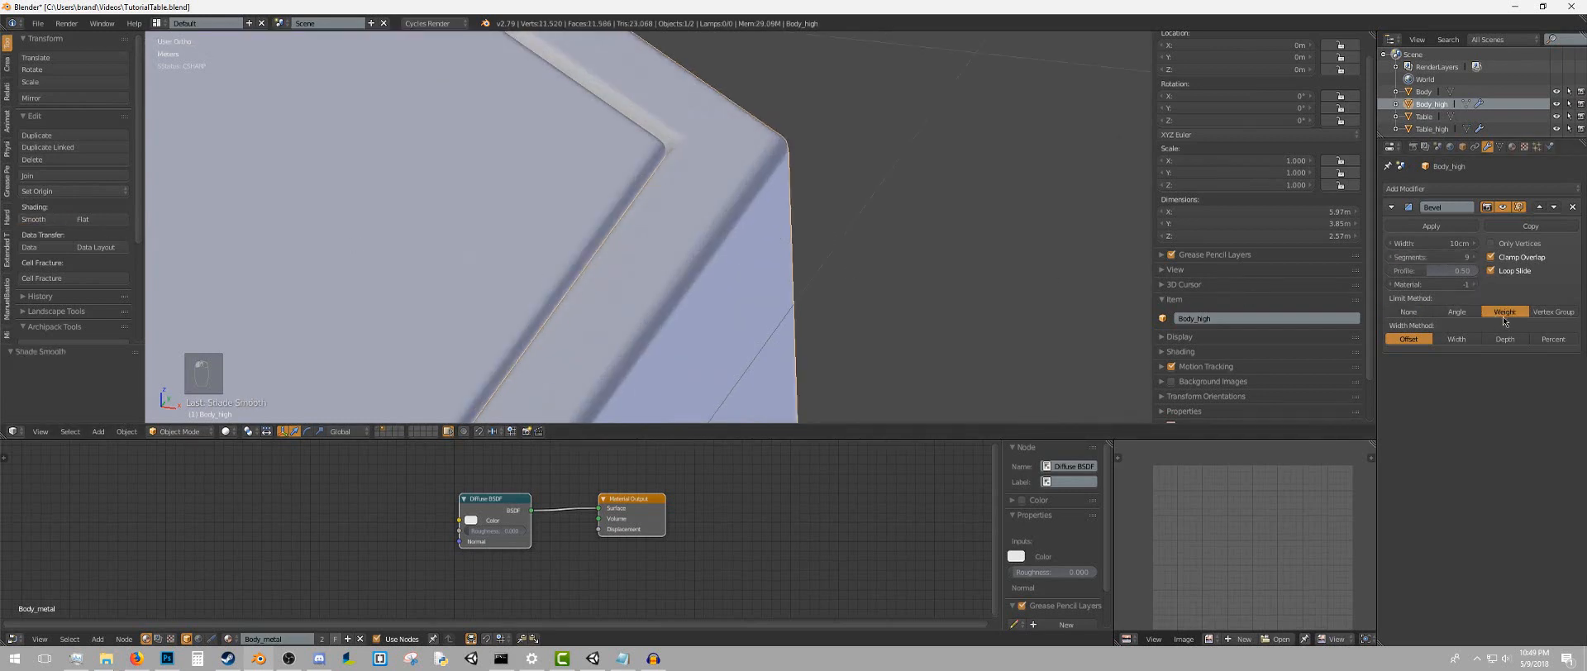
pyautogui.click(1441, 265)
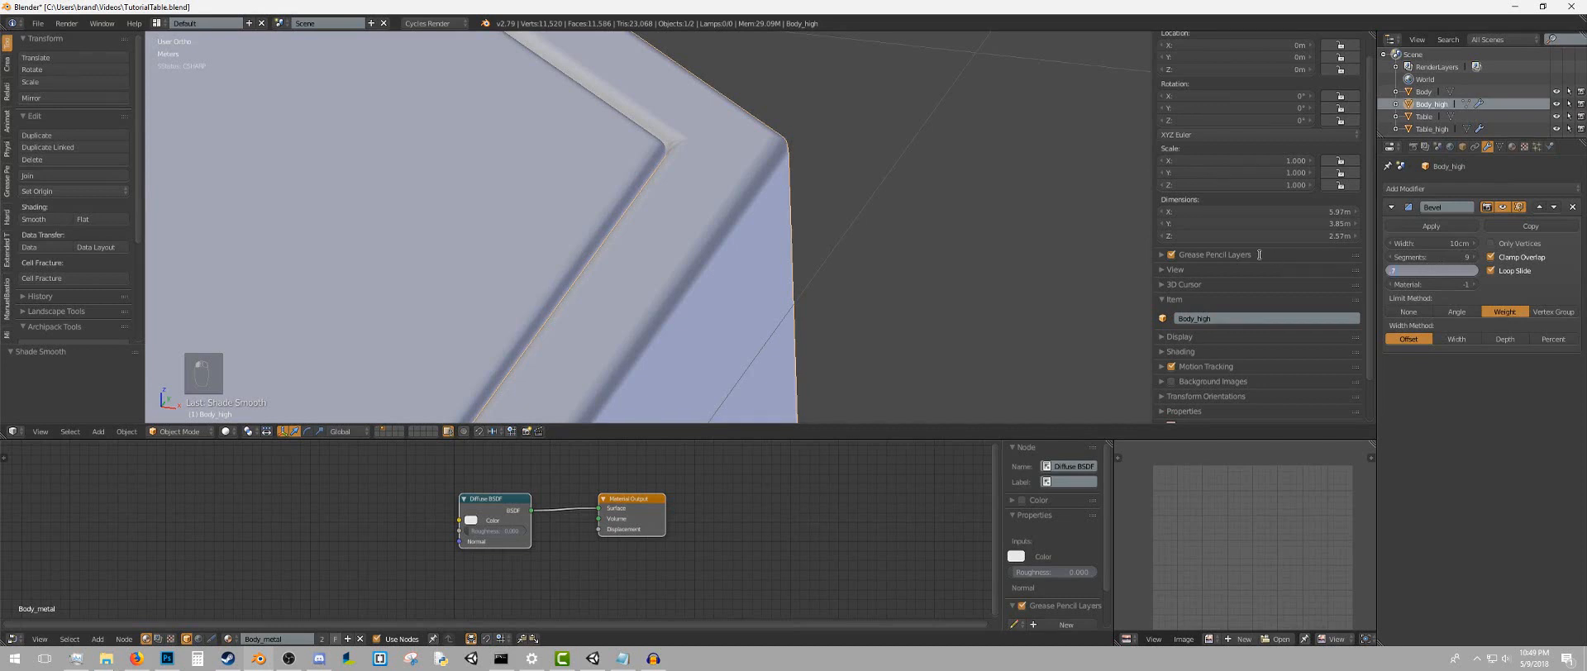
pyautogui.write('.7')
pyautogui.press('Return')
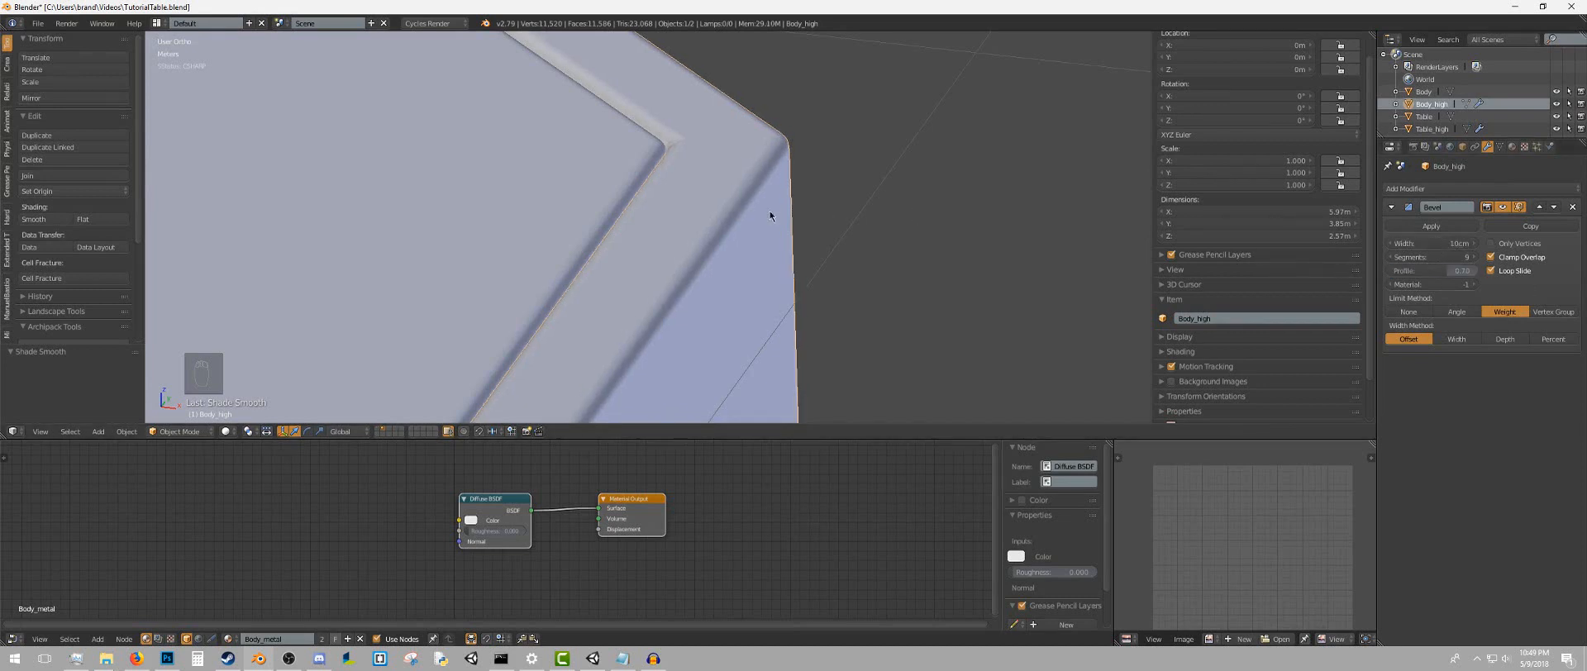
# Match Body_high's bevel width to Table_high's 1.7 cm and deselect everything
pyautogui.rightClick(536, 174)
pyautogui.click(1445, 244)
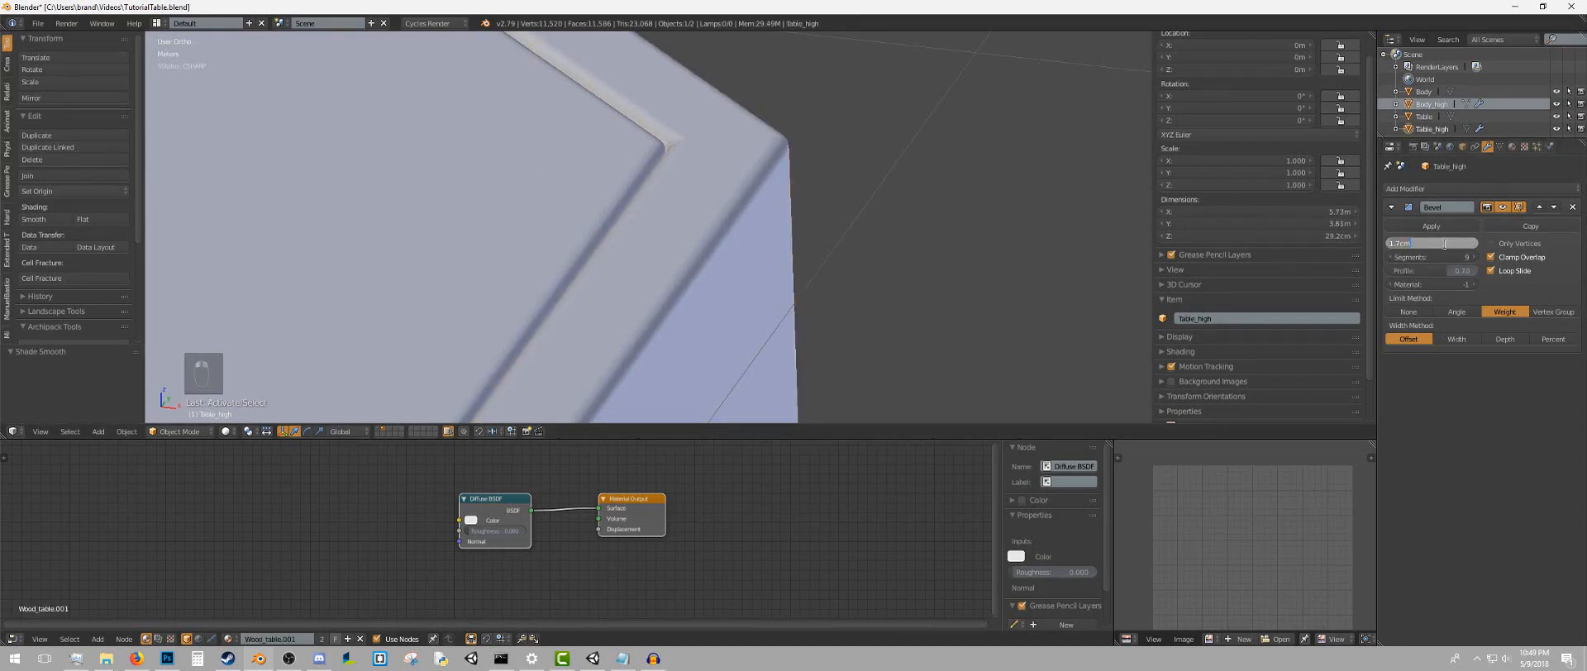
pyautogui.rightClick(748, 201)
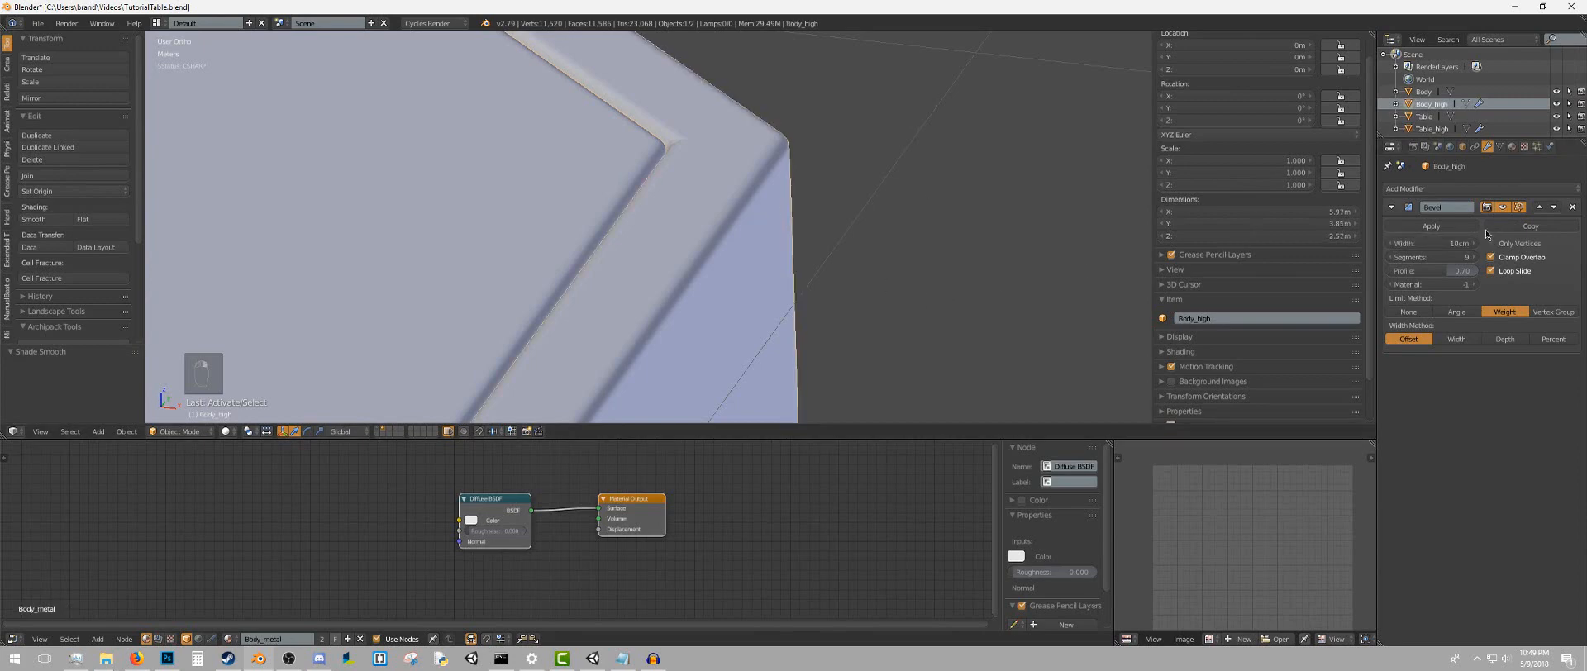
pyautogui.click(1436, 241)
pyautogui.press('Escape')
pyautogui.scroll(-6, 752, 207)
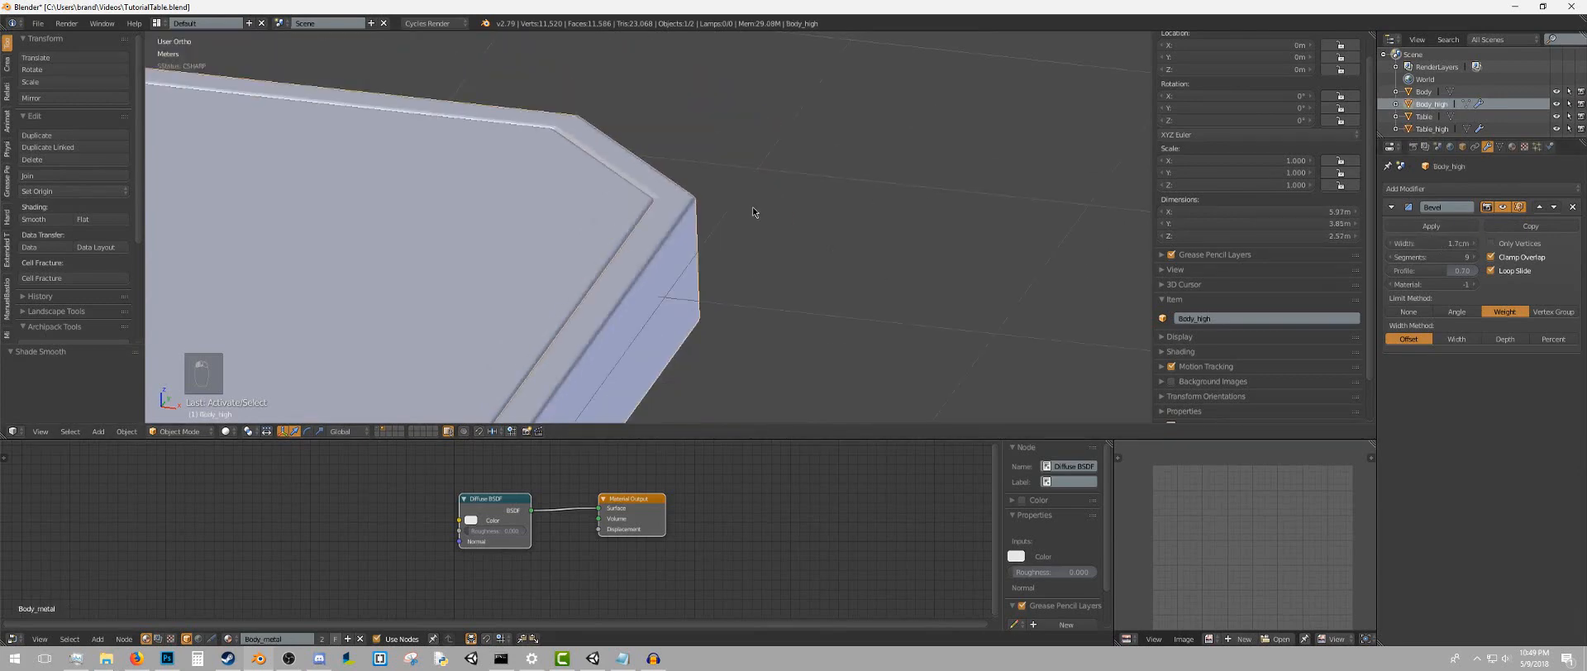
pyautogui.scroll(6, 667, 186)
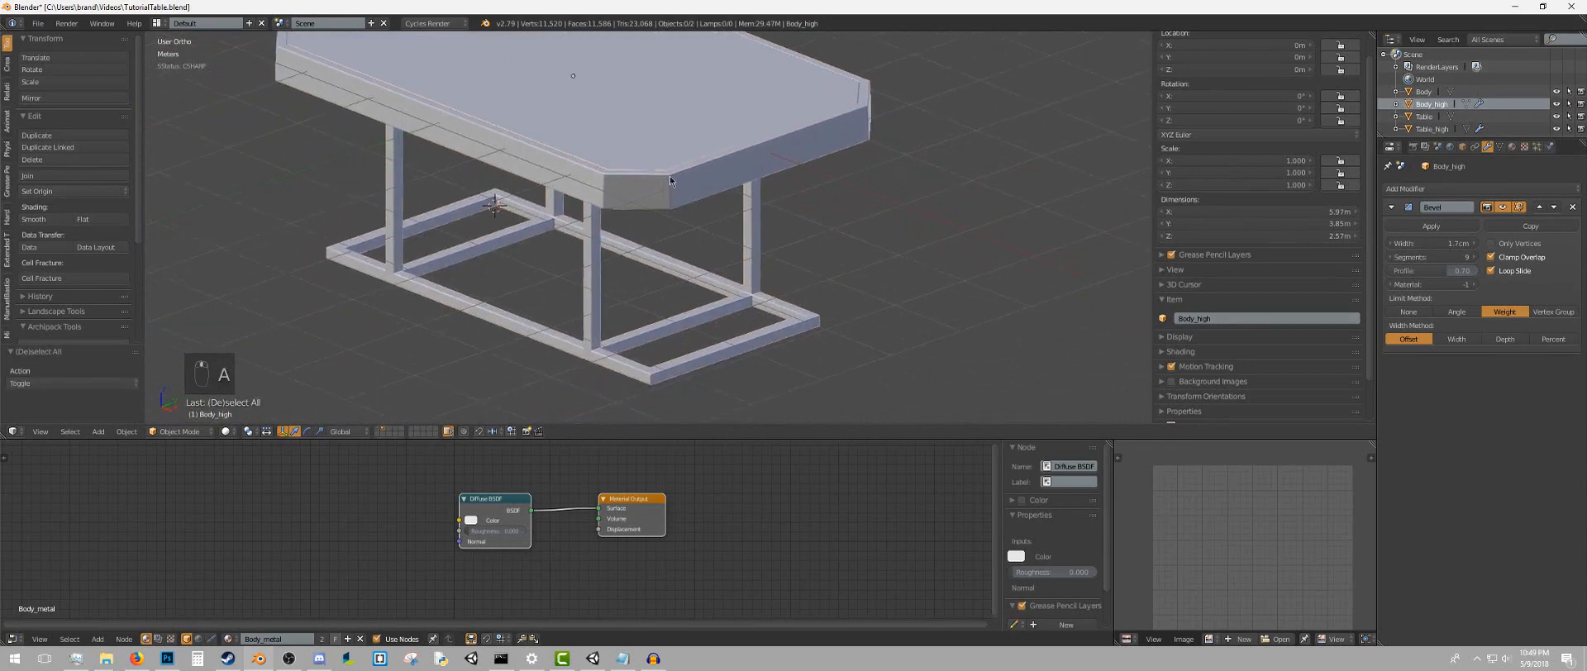
pyautogui.scroll(-2, 648, 205)
pyautogui.press('a')
pyautogui.scroll(-1, 635, 225)
pyautogui.moveTo(635, 225); pyautogui.dragTo(792, 200, button='middle')
pyautogui.moveTo(690, 196)
pyautogui.mouseDown(button='middle')
pyautogui.moveTo(708, 169)
pyautogui.moveTo(653, 176)
pyautogui.moveTo(699, 165)
pyautogui.moveTo(641, 185)
pyautogui.moveTo(702, 170)
pyautogui.moveTo(736, 200)
pyautogui.moveTo(674, 191)
pyautogui.mouseUp(button='middle')
# Set the viewport color of Table_high's Wood_table.001 material to a light tan
pyautogui.rightClick(642, 184)
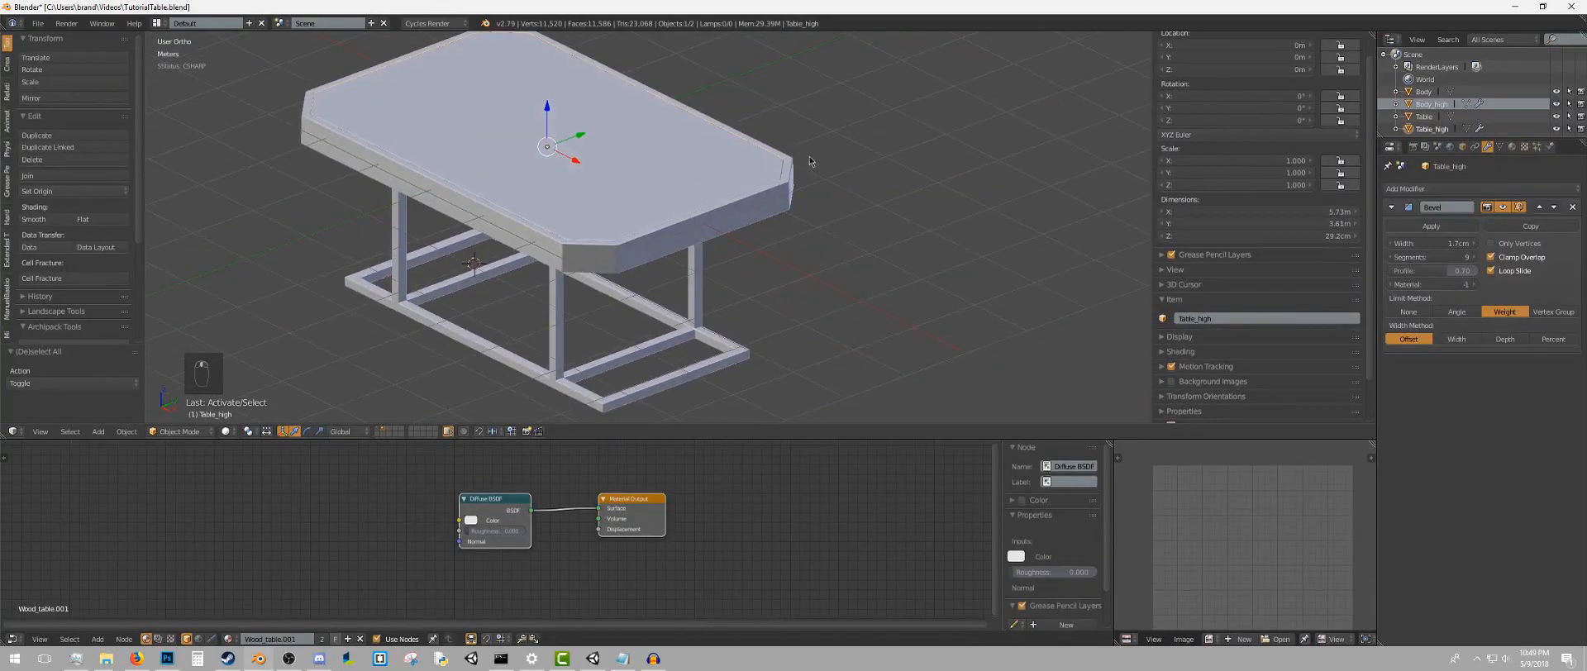
pyautogui.click(1514, 147)
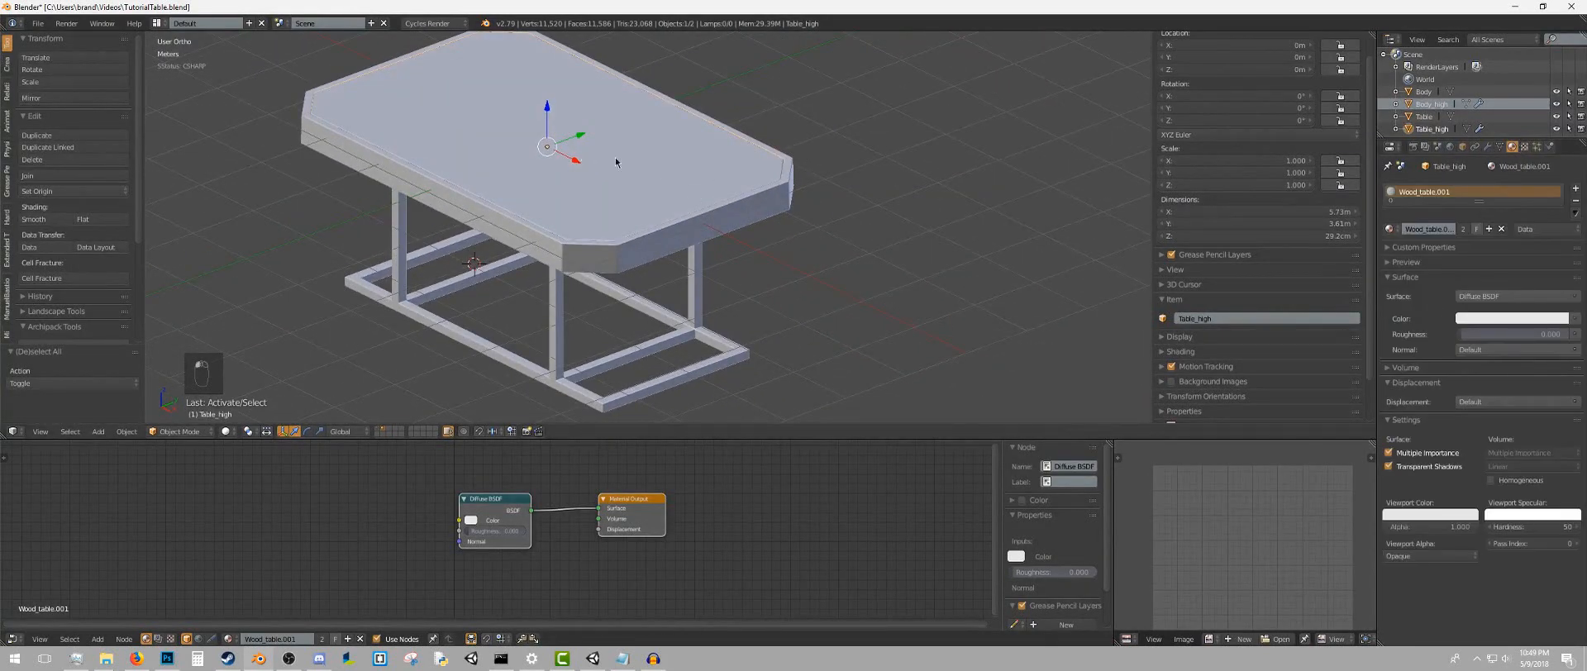
pyautogui.scroll(4, 616, 156)
pyautogui.moveTo(617, 156); pyautogui.dragTo(761, 213, button='middle')
pyautogui.scroll(-4, 744, 215)
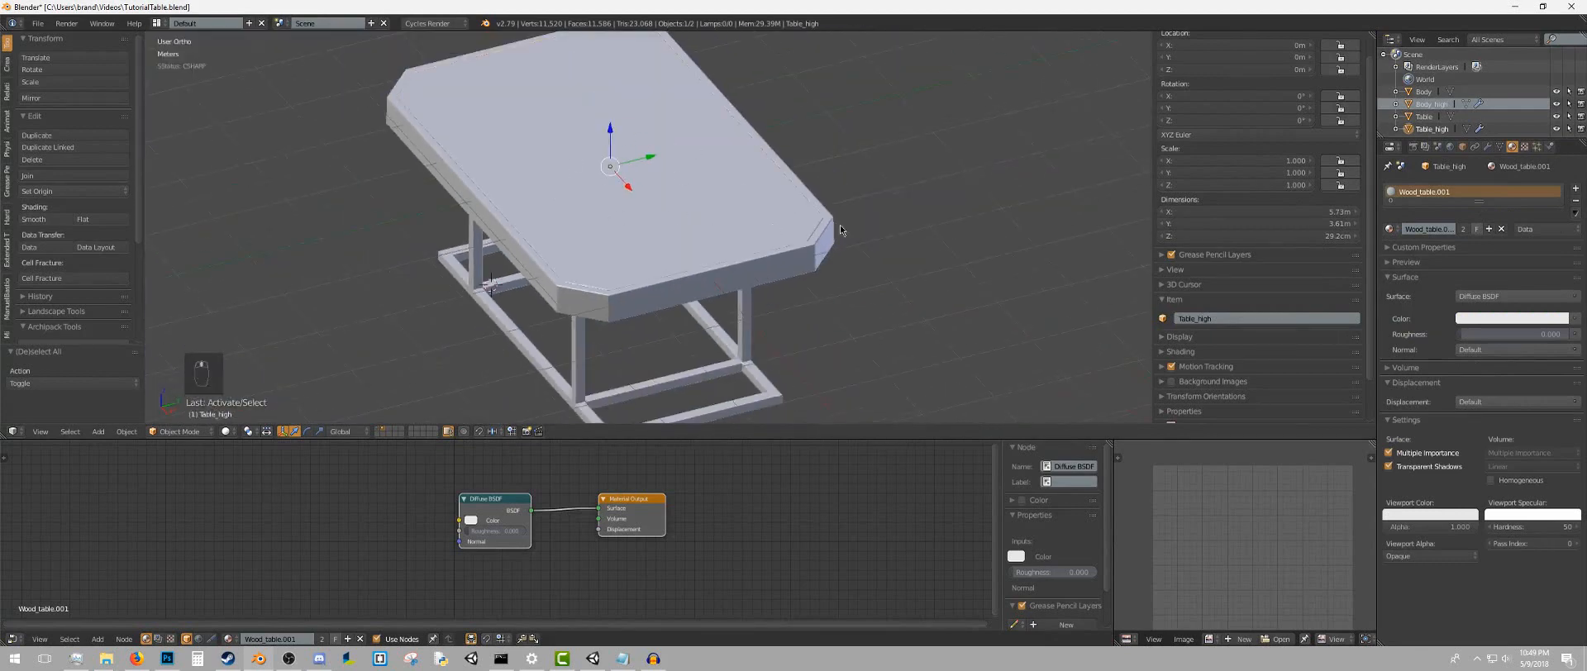
pyautogui.click(1446, 514)
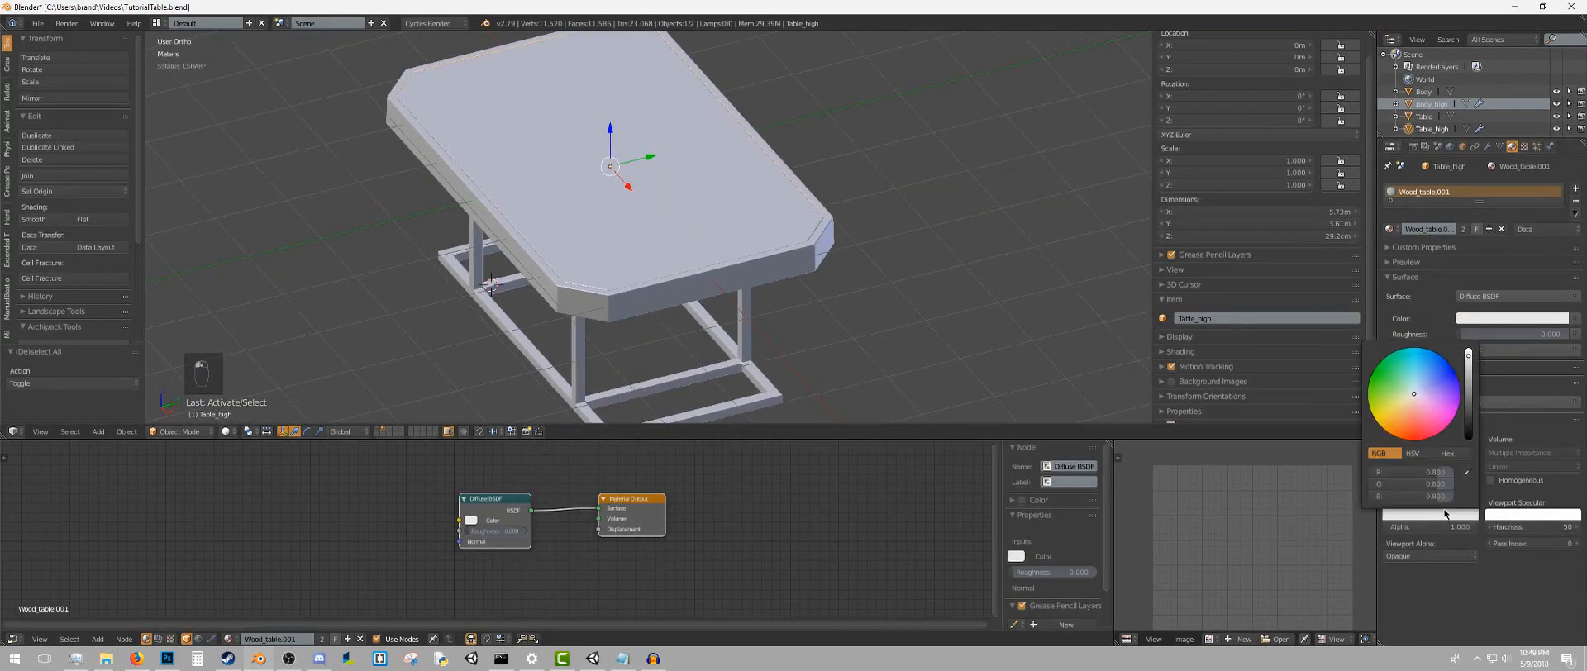
pyautogui.moveTo(1410, 405); pyautogui.dragTo(1399, 403)
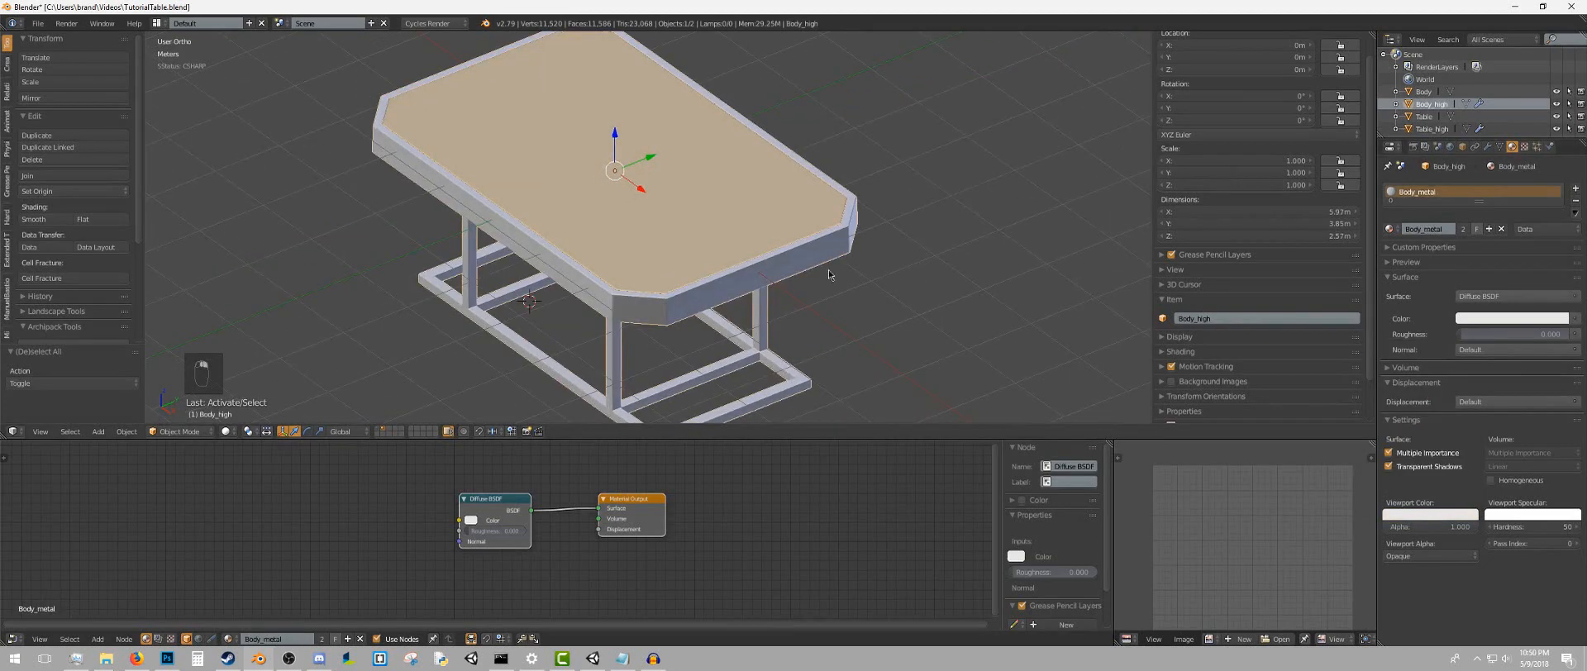
# Set the viewport color of Body_high's Body_metal material to a medium grey and deselect everything
pyautogui.click(1446, 516)
pyautogui.moveTo(1469, 374); pyautogui.dragTo(1469, 386)
pyautogui.press('a')
pyautogui.moveTo(721, 233); pyautogui.dragTo(888, 199, button='middle')
pyautogui.scroll(5, 661, 215)
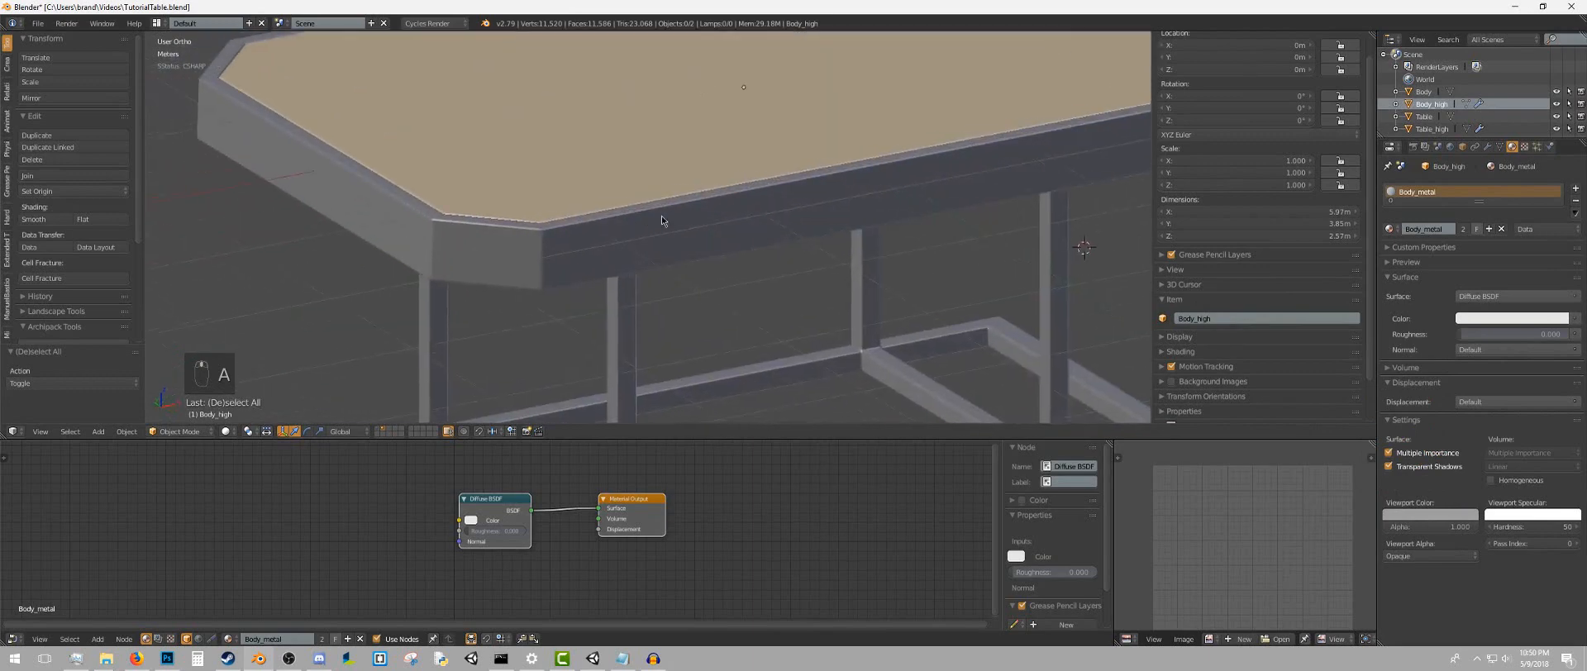
# Switch between the low-poly and high-poly layers to compare the edges and corners of the table versions
pyautogui.click(378, 430)
pyautogui.scroll(-3, 628, 264)
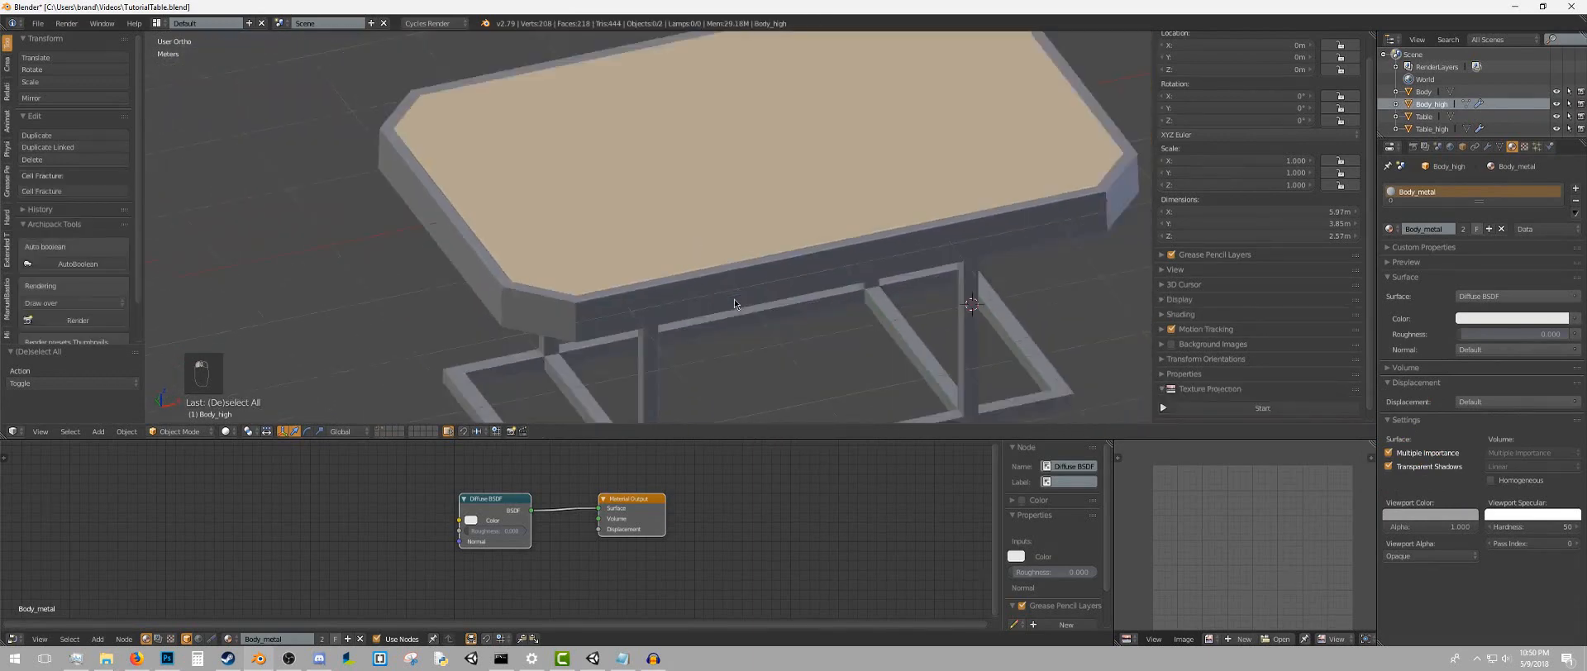
pyautogui.moveTo(744, 248); pyautogui.dragTo(577, 251, button='middle')
pyautogui.scroll(4, 576, 256)
pyautogui.scroll(-3, 579, 250)
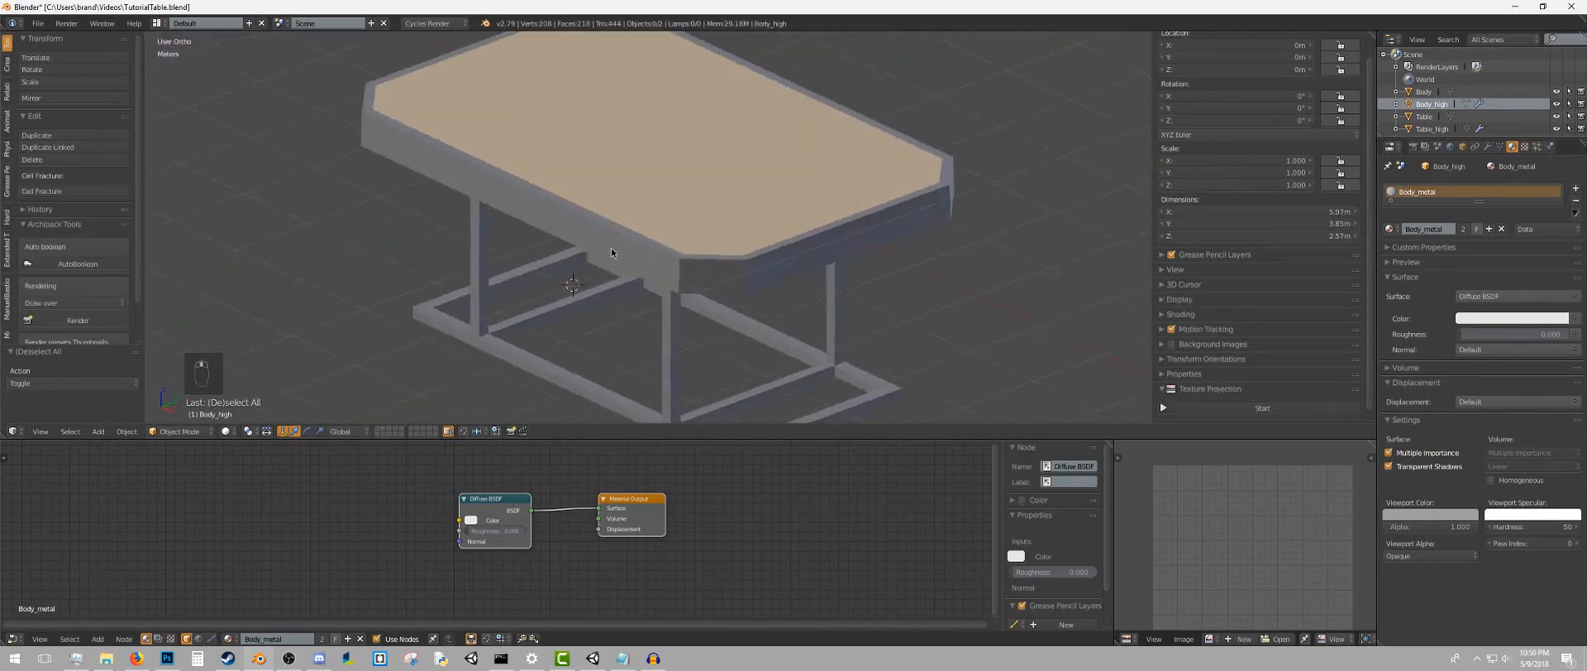
pyautogui.scroll(7, 612, 246)
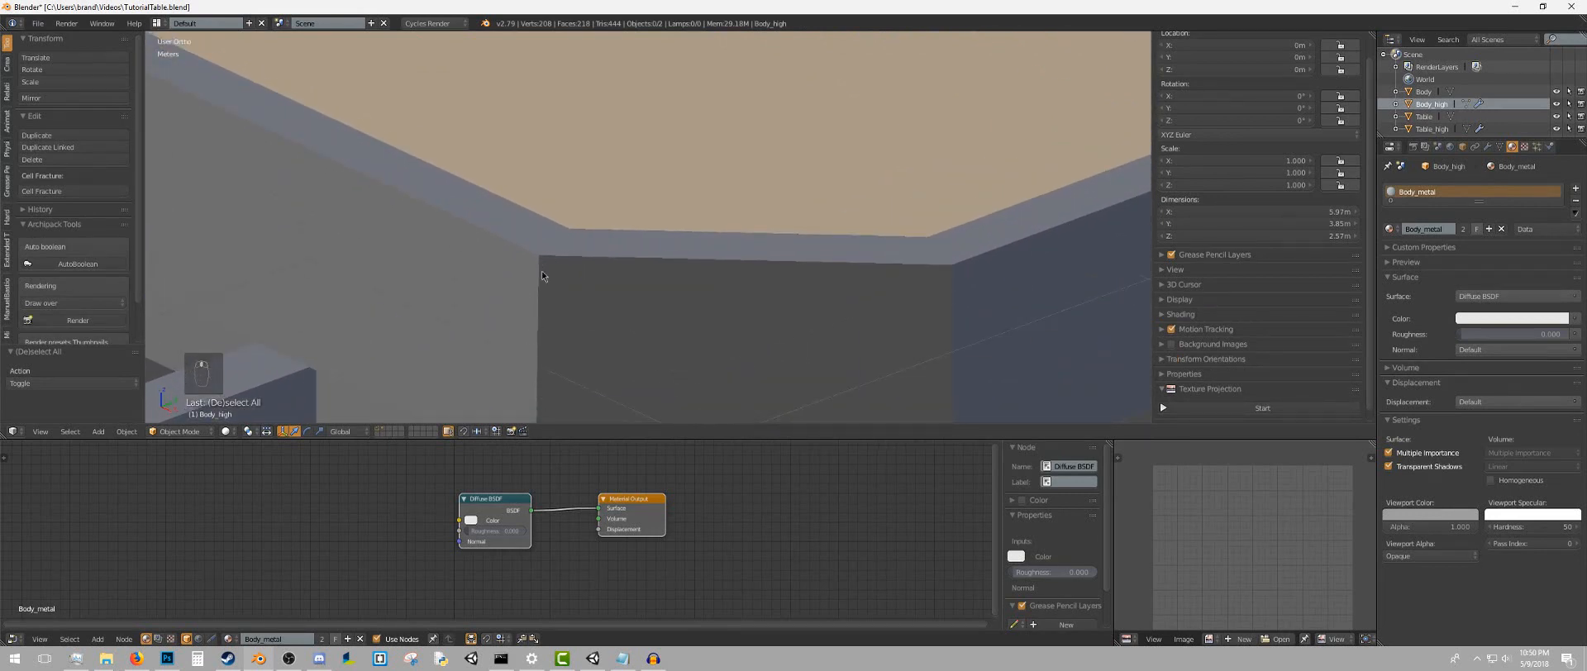
pyautogui.click(382, 428)
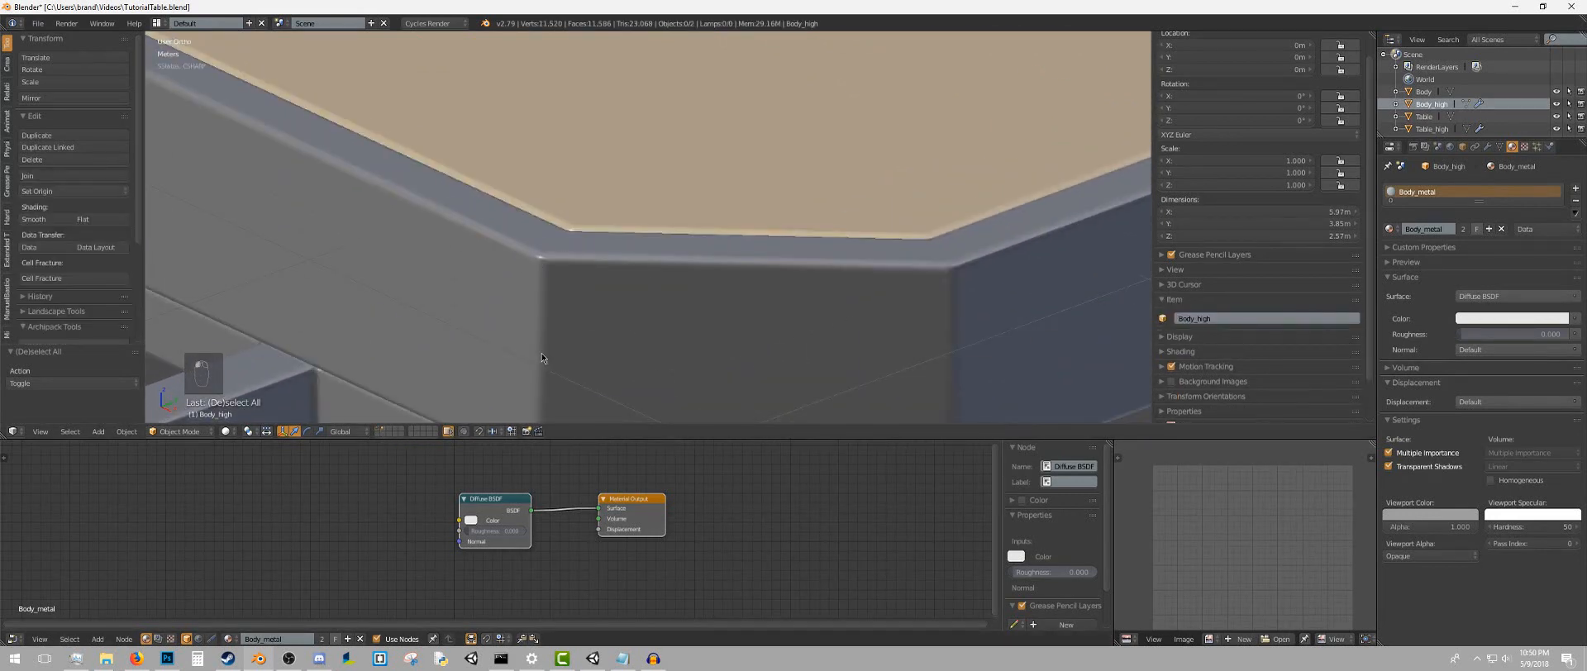
pyautogui.scroll(-3, 661, 292)
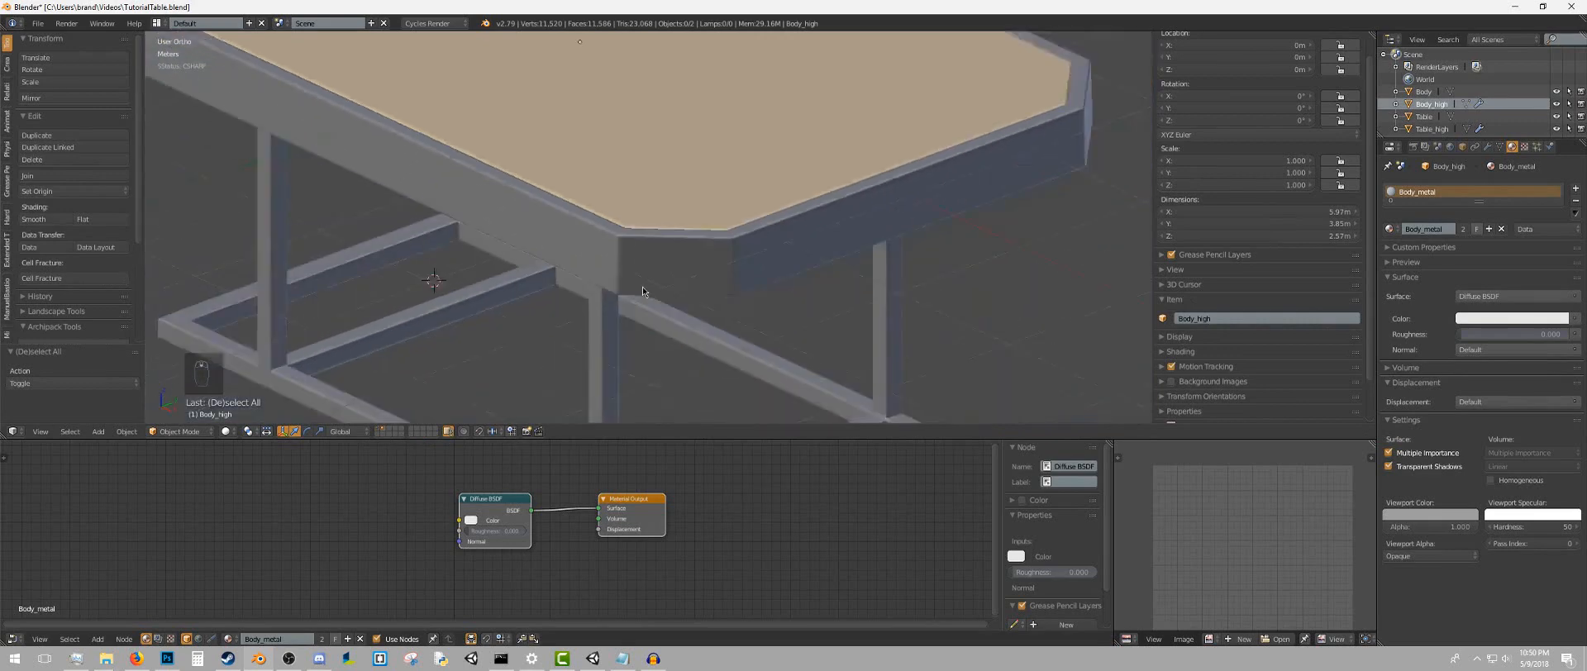
pyautogui.moveTo(642, 286); pyautogui.dragTo(390, 447, button='middle')
pyautogui.scroll(4, 373, 216)
pyautogui.scroll(-4, 483, 210)
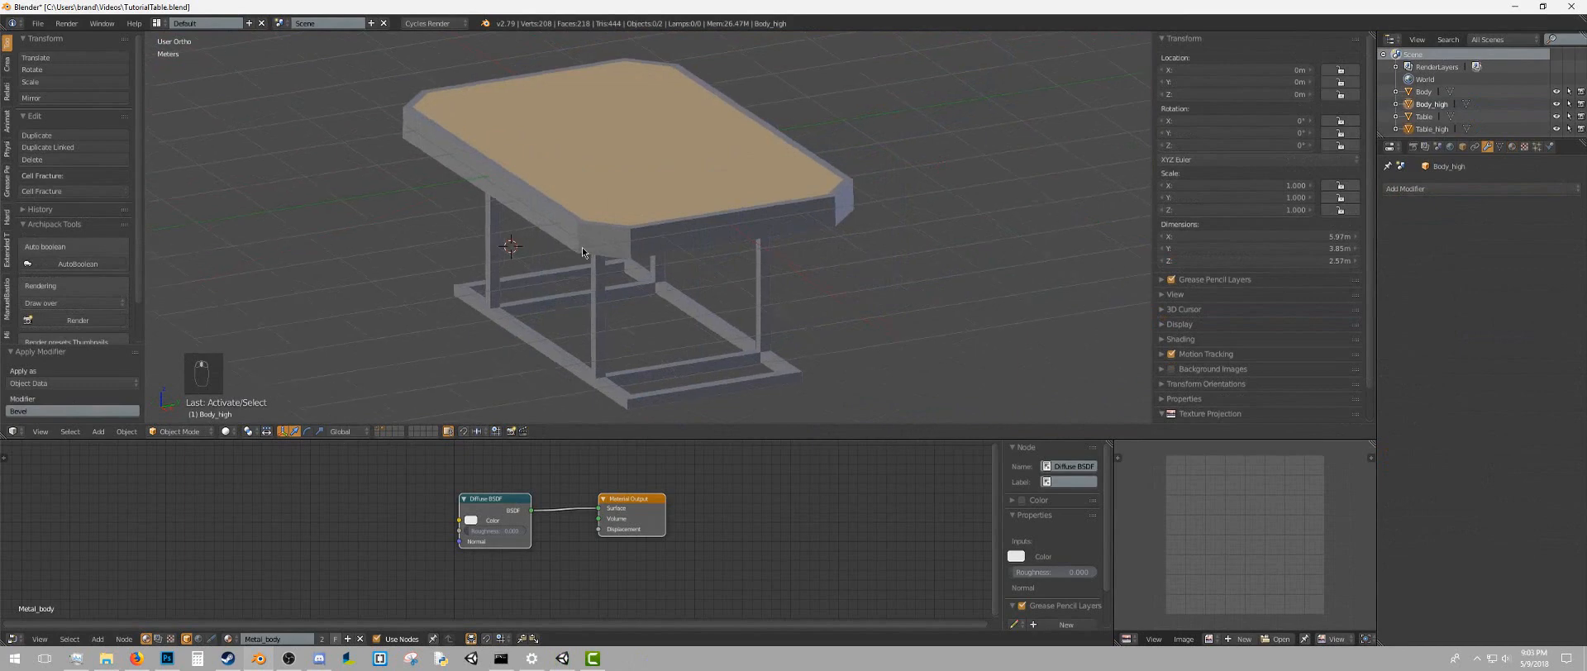
pyautogui.moveTo(582, 247); pyautogui.dragTo(677, 255, button='middle')
pyautogui.scroll(4, 677, 255)
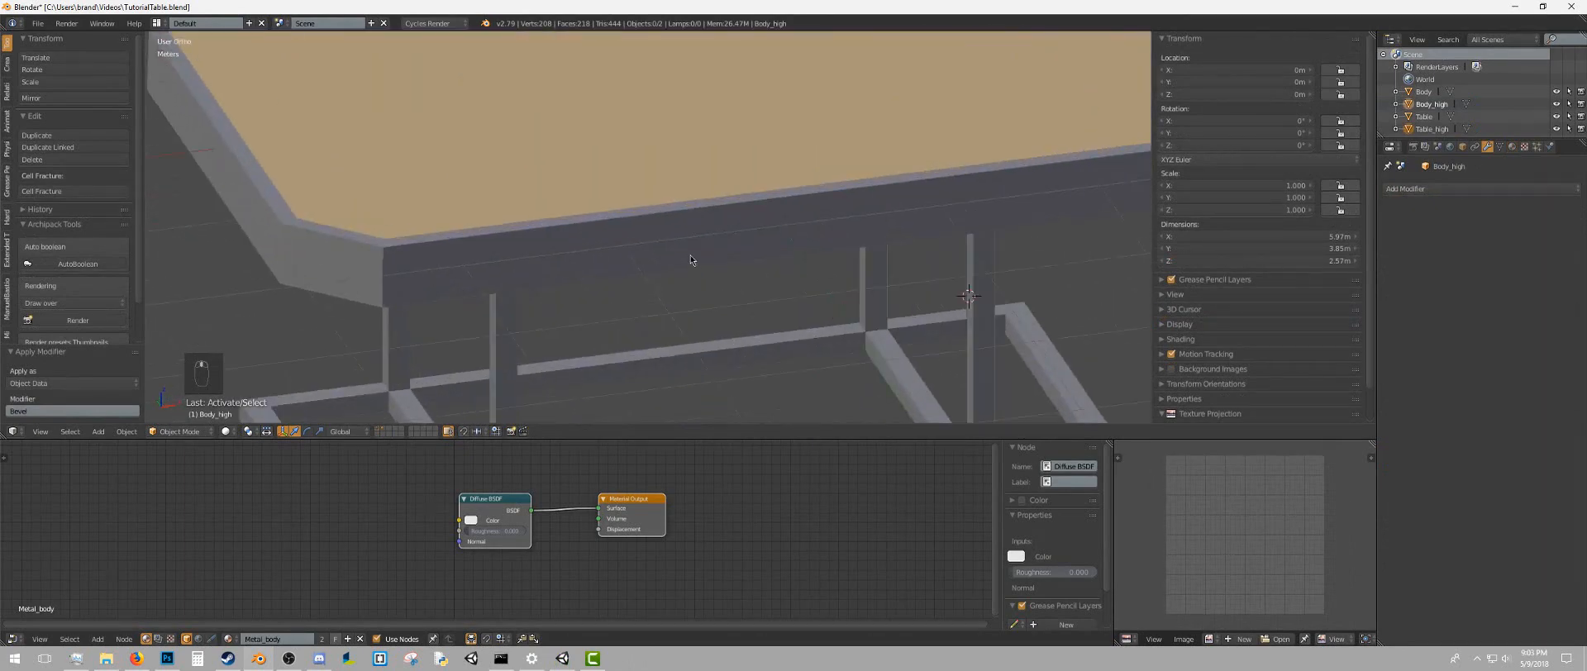
pyautogui.moveTo(579, 239); pyautogui.dragTo(617, 238, button='middle')
pyautogui.scroll(-4, 533, 240)
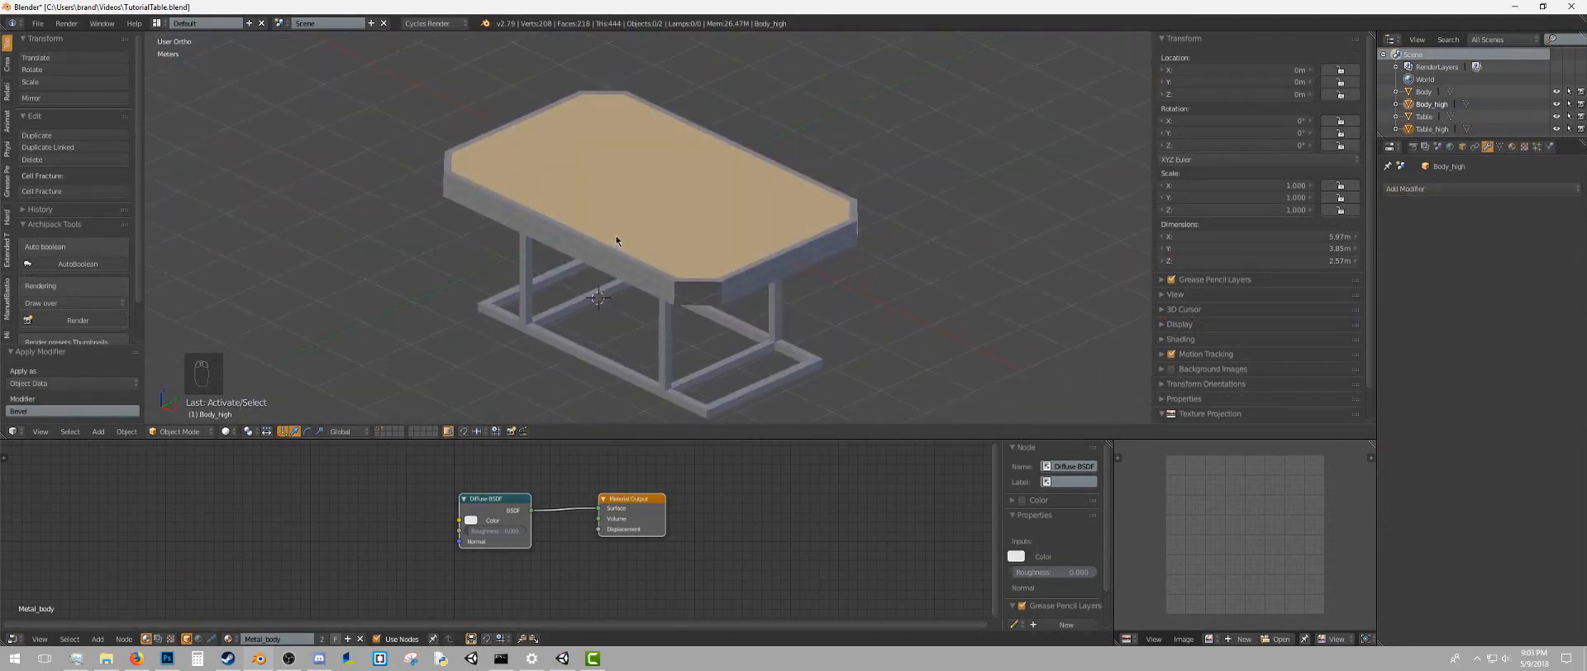
# Open the low-poly Table in Edit Mode with wireframe shading and select all of its geometry
pyautogui.rightClick(617, 235)
pyautogui.press('Tab')
pyautogui.scroll(3, 725, 239)
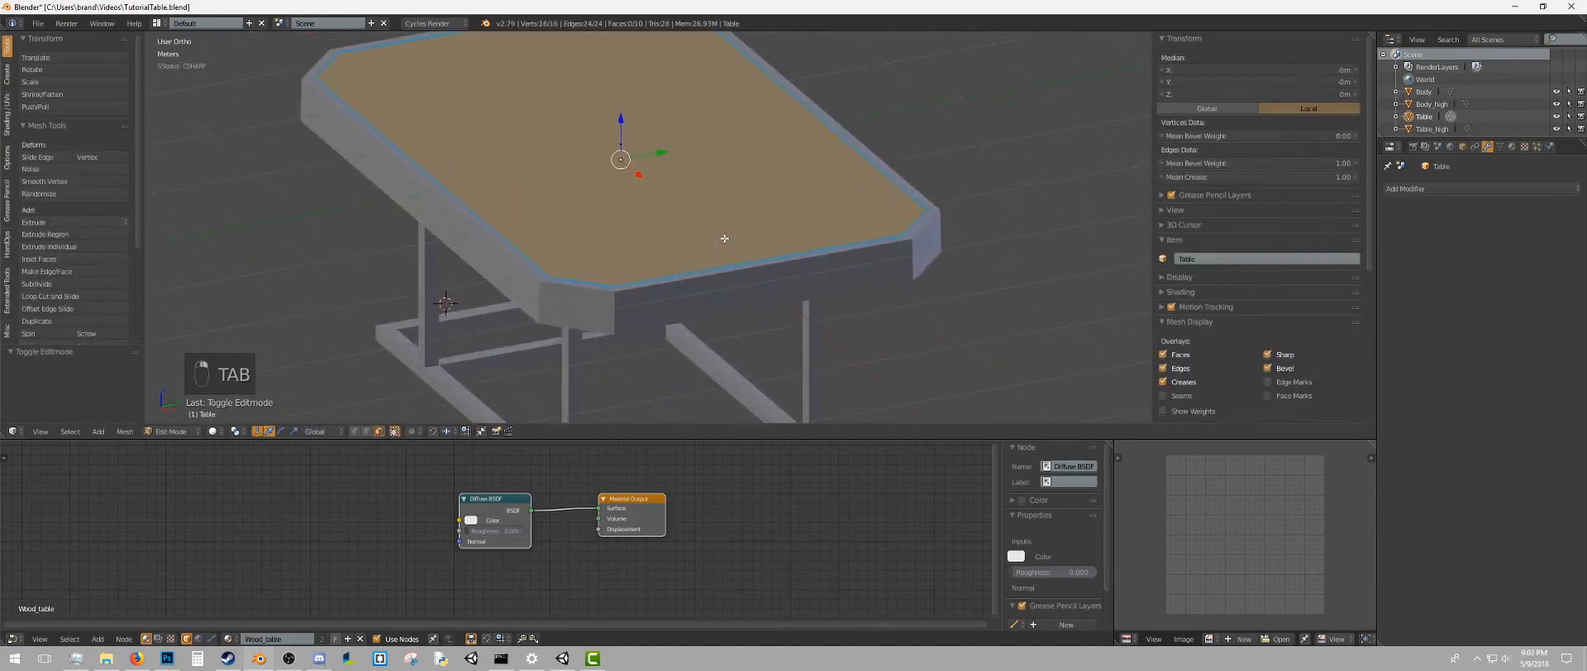
pyautogui.press('z')
pyautogui.scroll(1, 719, 235)
pyautogui.press('a')
pyautogui.scroll(-3, 719, 235)
pyautogui.press('a')
pyautogui.keyDown('shift'); pyautogui.moveTo(709, 234); pyautogui.dragTo(686, 256, button='middle'); pyautogui.keyUp('shift')
pyautogui.press('a')
pyautogui.press('u')
pyautogui.press('a')
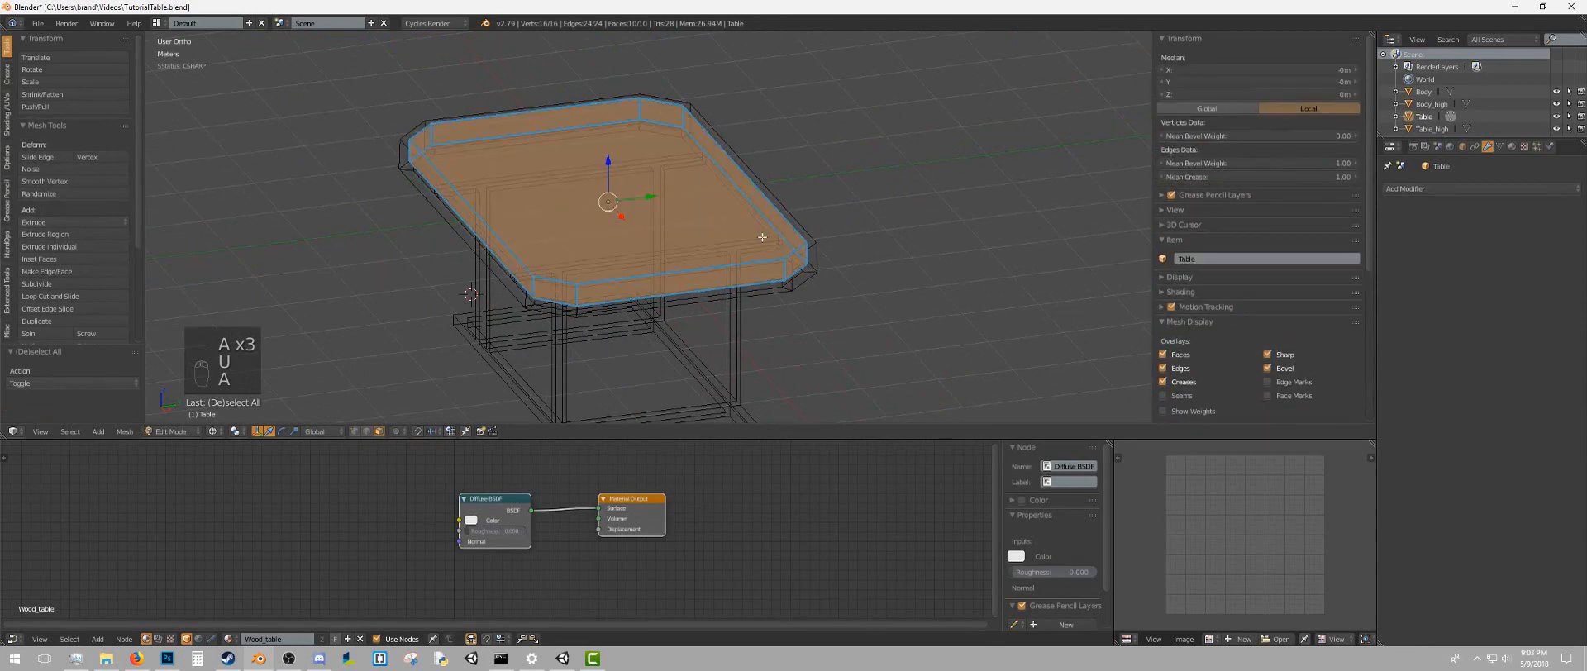
# Set up a Smart UV Project for Table with stretching to UV bounds off, angle limit 70 and island margin 0.05
pyautogui.press('u')
pyautogui.click(747, 250)
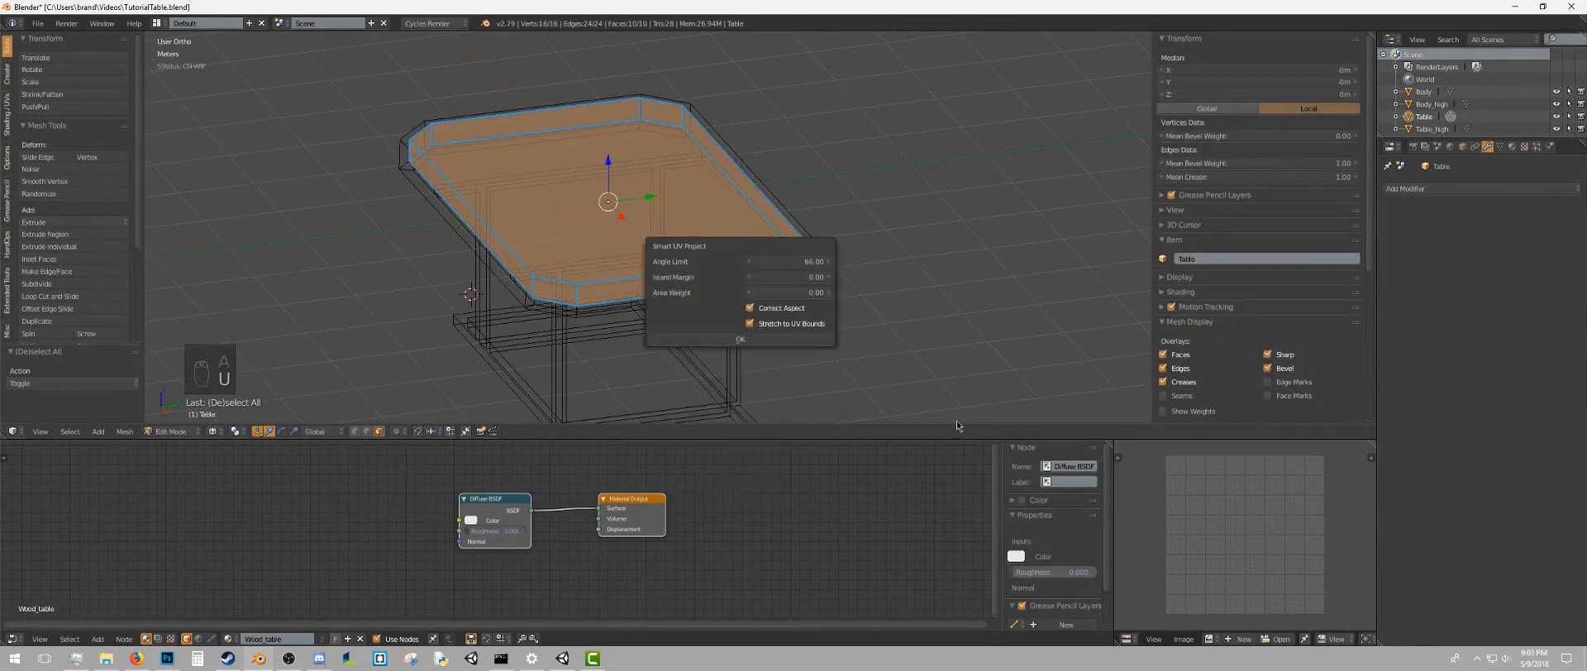
pyautogui.click(784, 325)
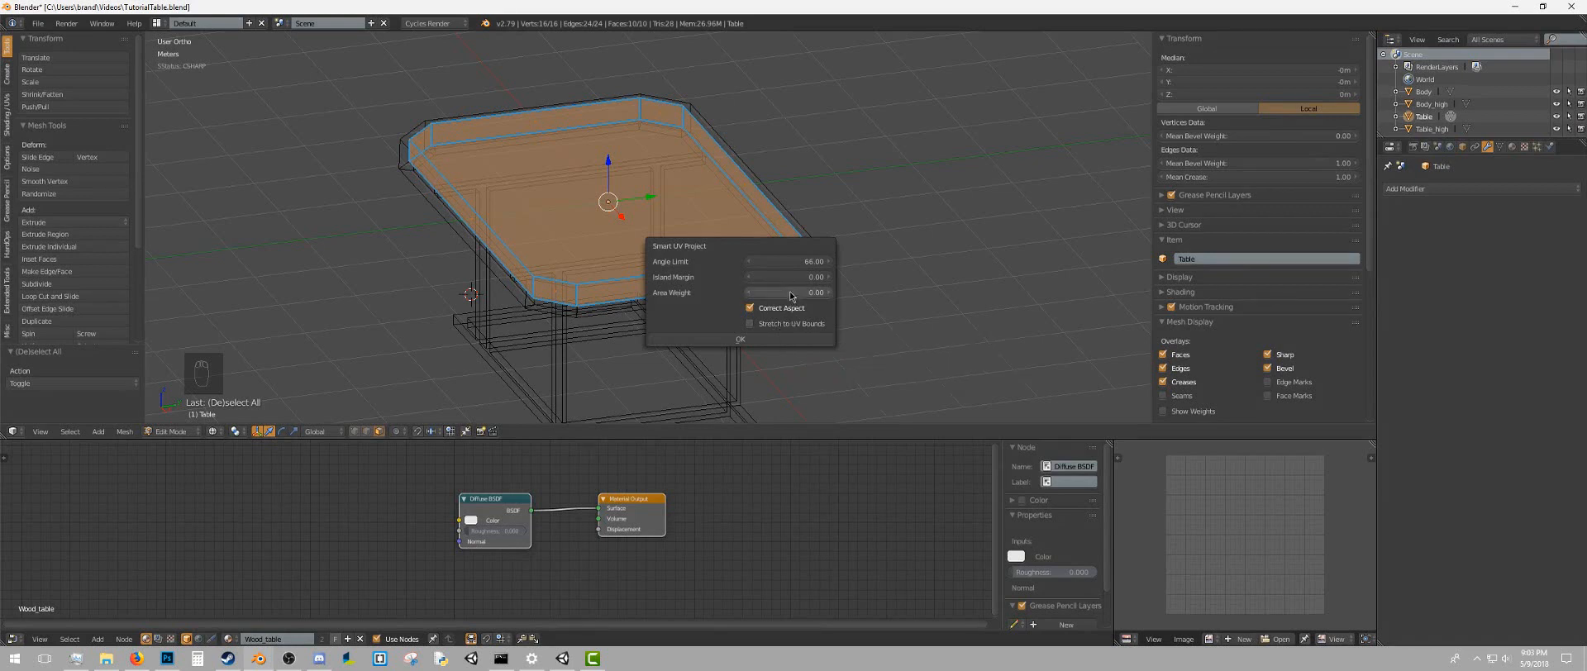
pyautogui.click(781, 263)
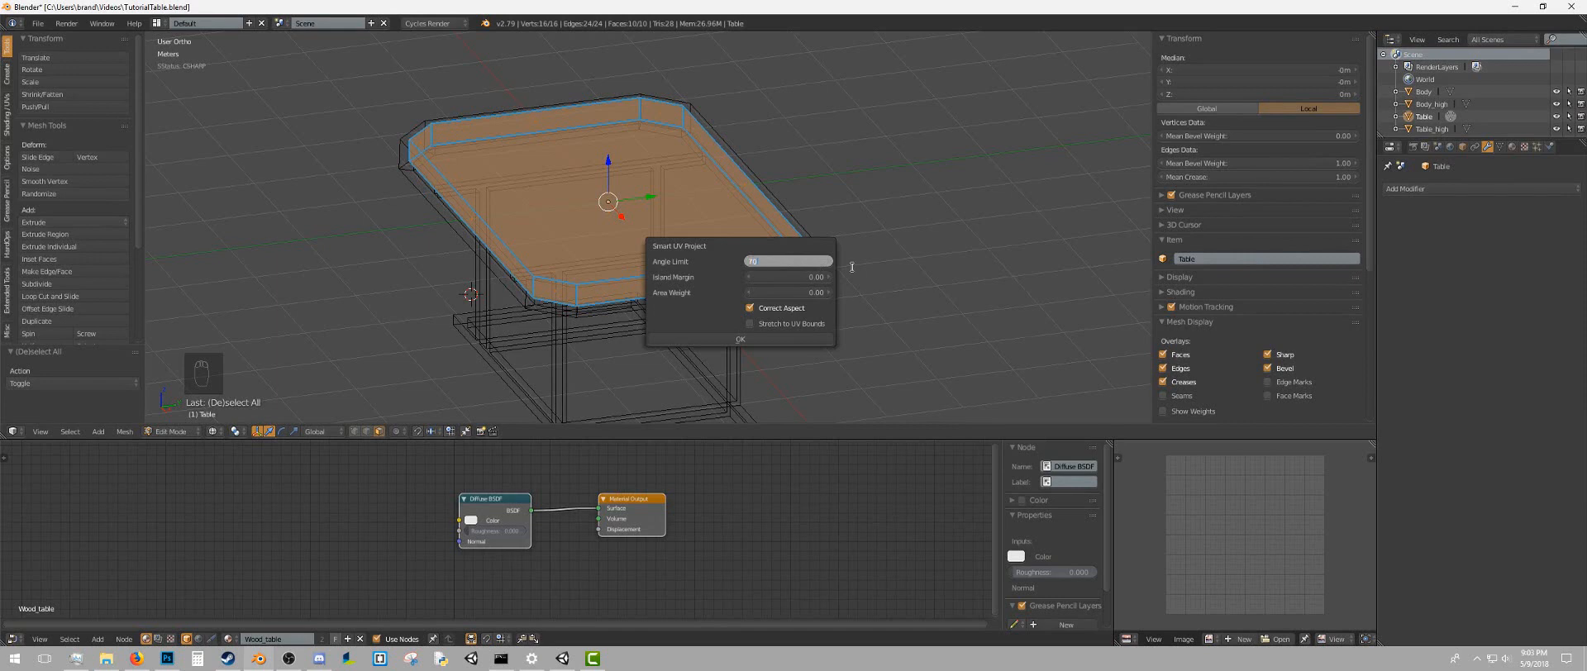
pyautogui.press('Tab')
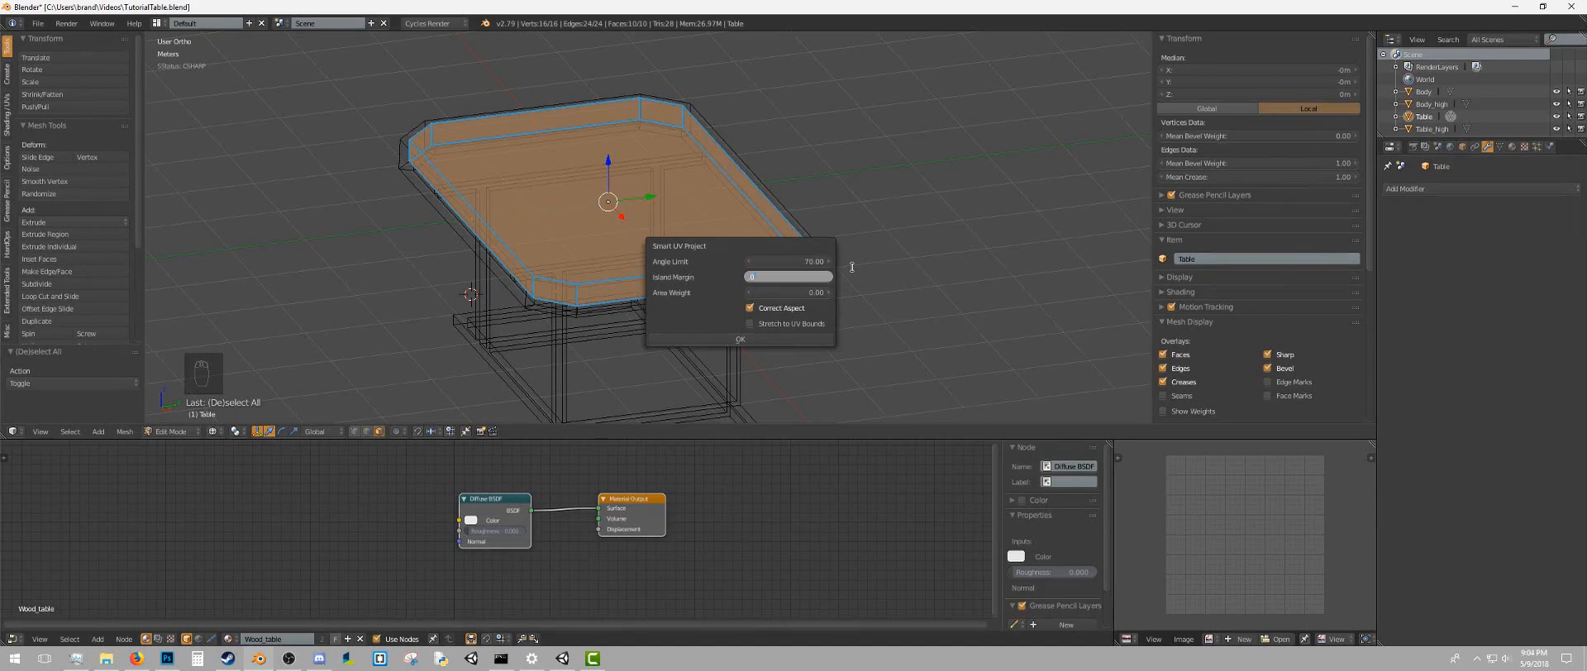
pyautogui.write('.05')
pyautogui.press('Return')
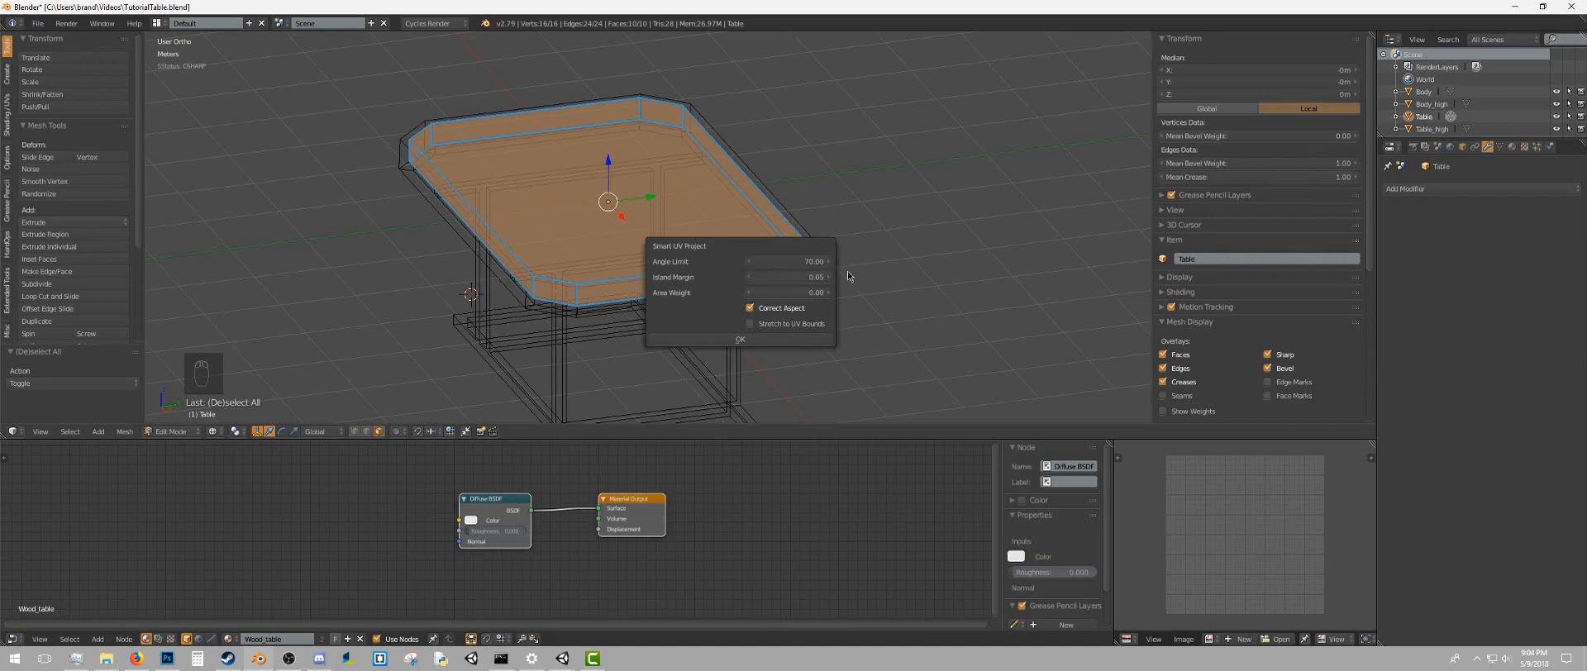
# Set the area weight to 0.05, unwrap Table with these settings, and check the resulting UV islands
pyautogui.click(823, 293)
pyautogui.write('.03')
pyautogui.press('Return')
pyautogui.click(811, 292)
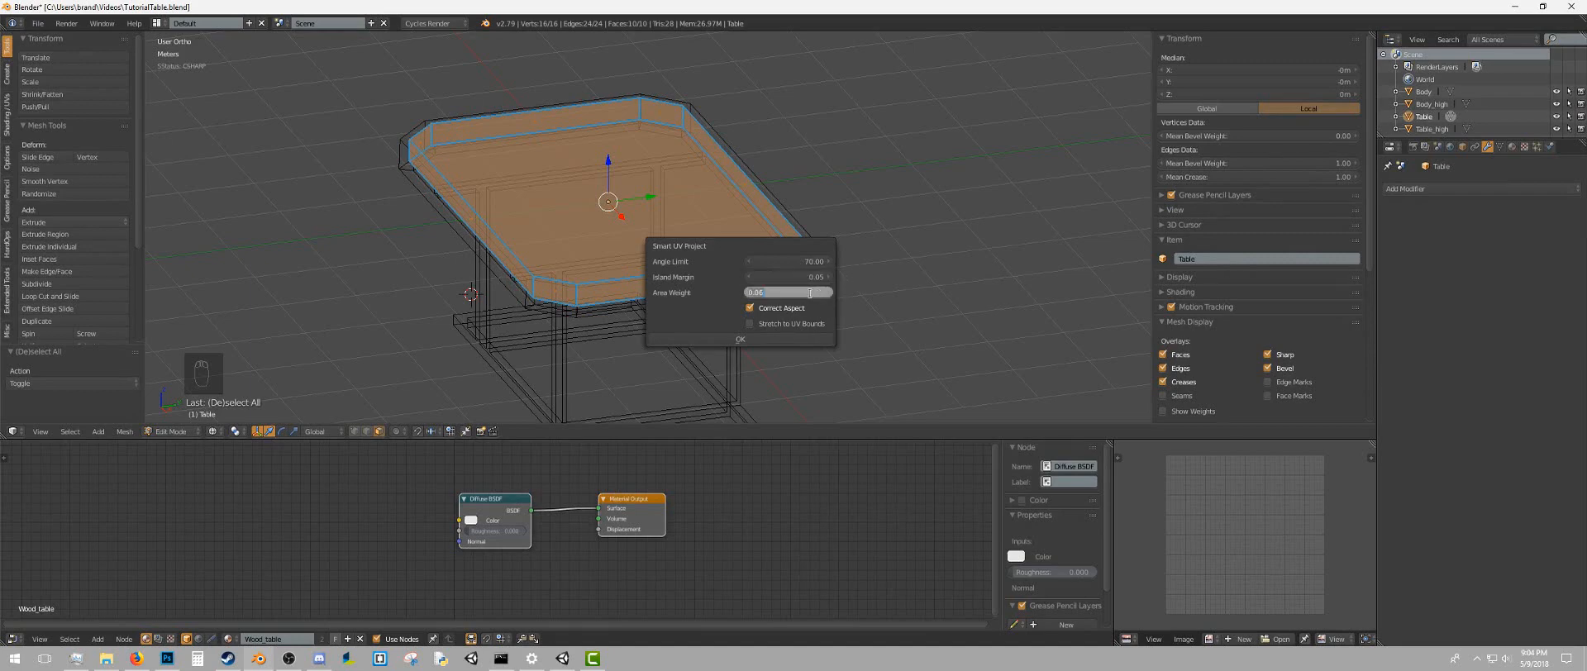
pyautogui.press('Return')
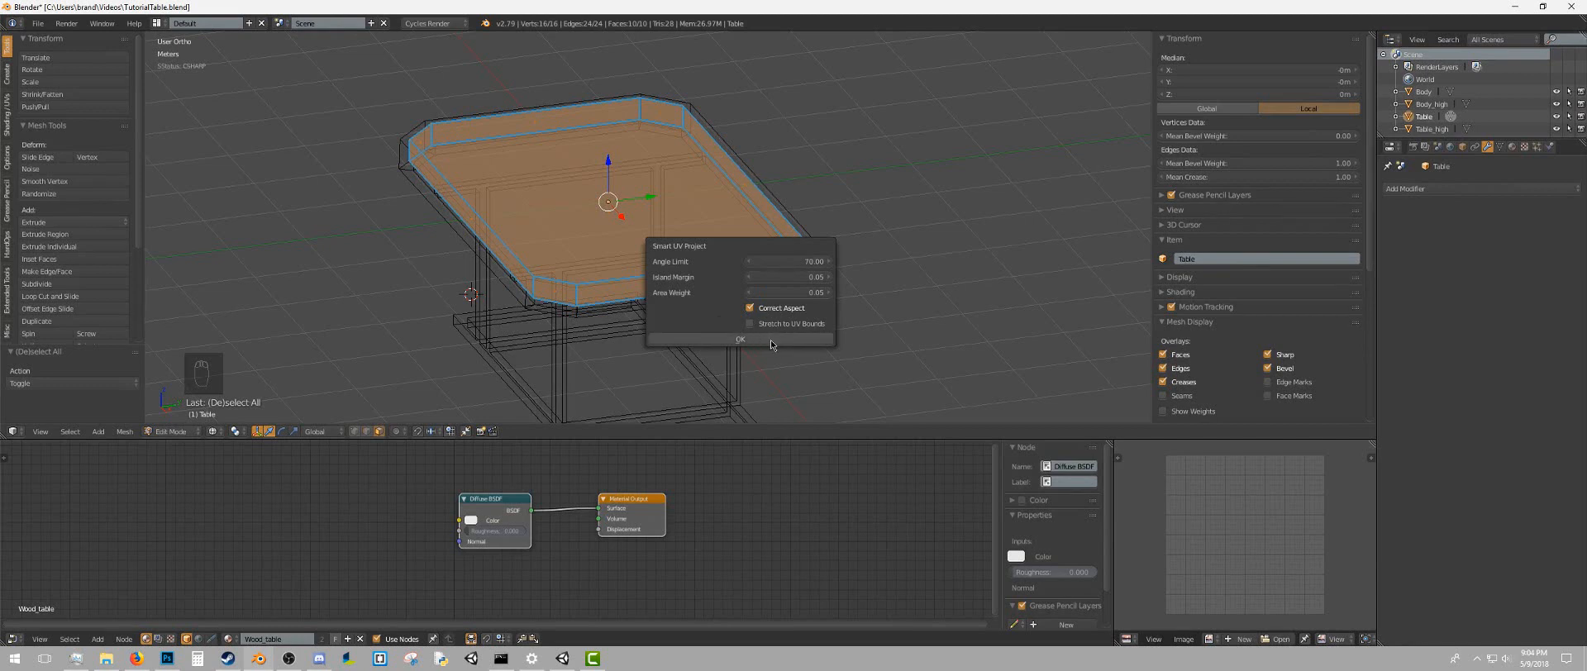
pyautogui.click(772, 340)
pyautogui.scroll(2, 1229, 534)
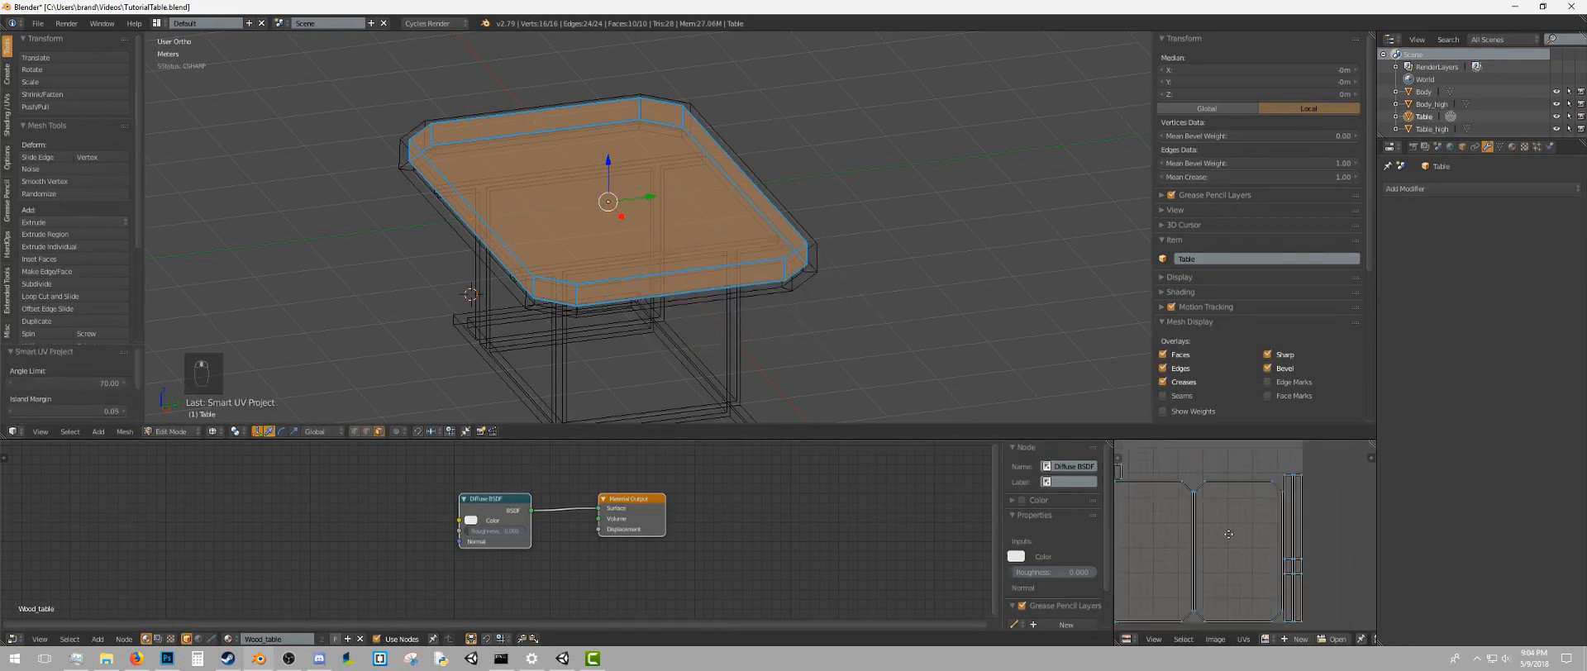
pyautogui.scroll(-3, 1228, 534)
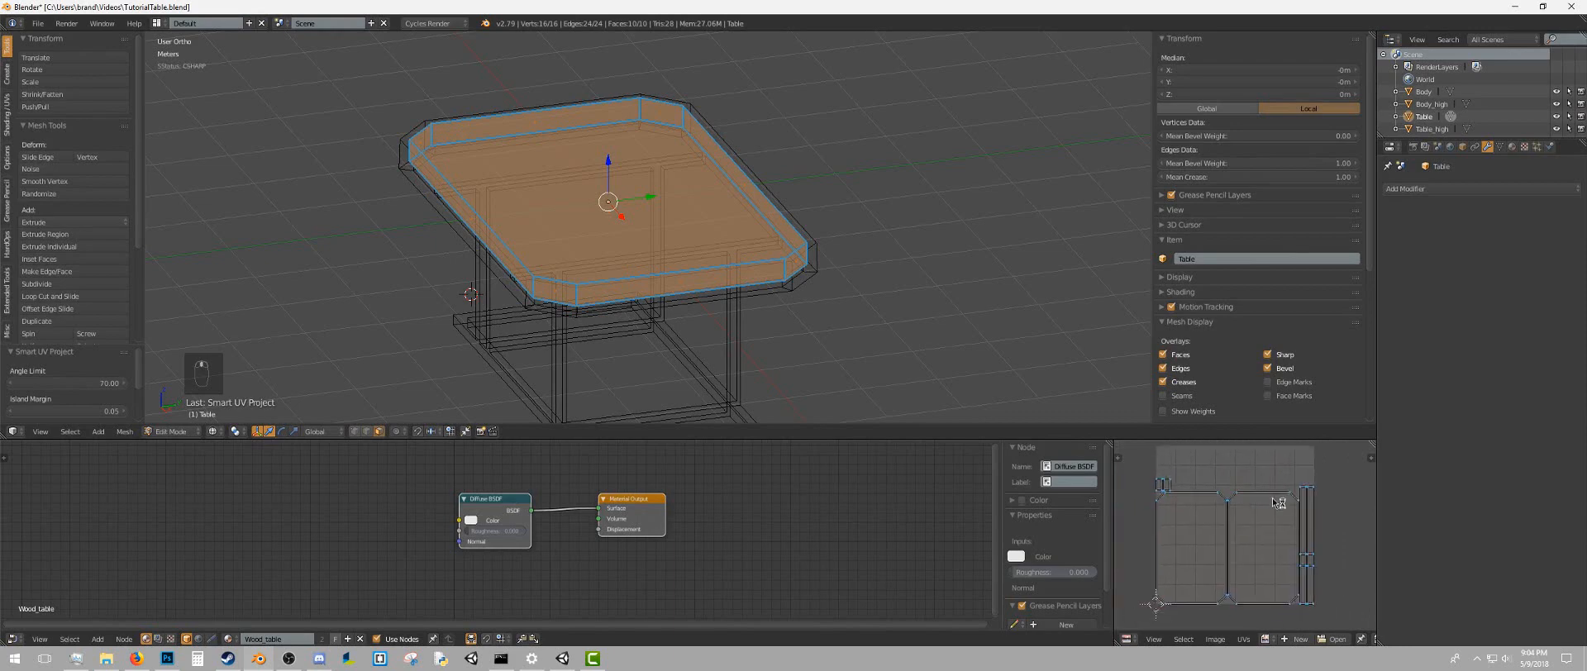
pyautogui.scroll(3, 1282, 513)
pyautogui.moveTo(1174, 484)
pyautogui.mouseDown(button='middle')
pyautogui.moveTo(1162, 484)
pyautogui.moveTo(1312, 481)
pyautogui.moveTo(1199, 479)
pyautogui.mouseUp(button='middle')
pyautogui.scroll(-4, 1227, 489)
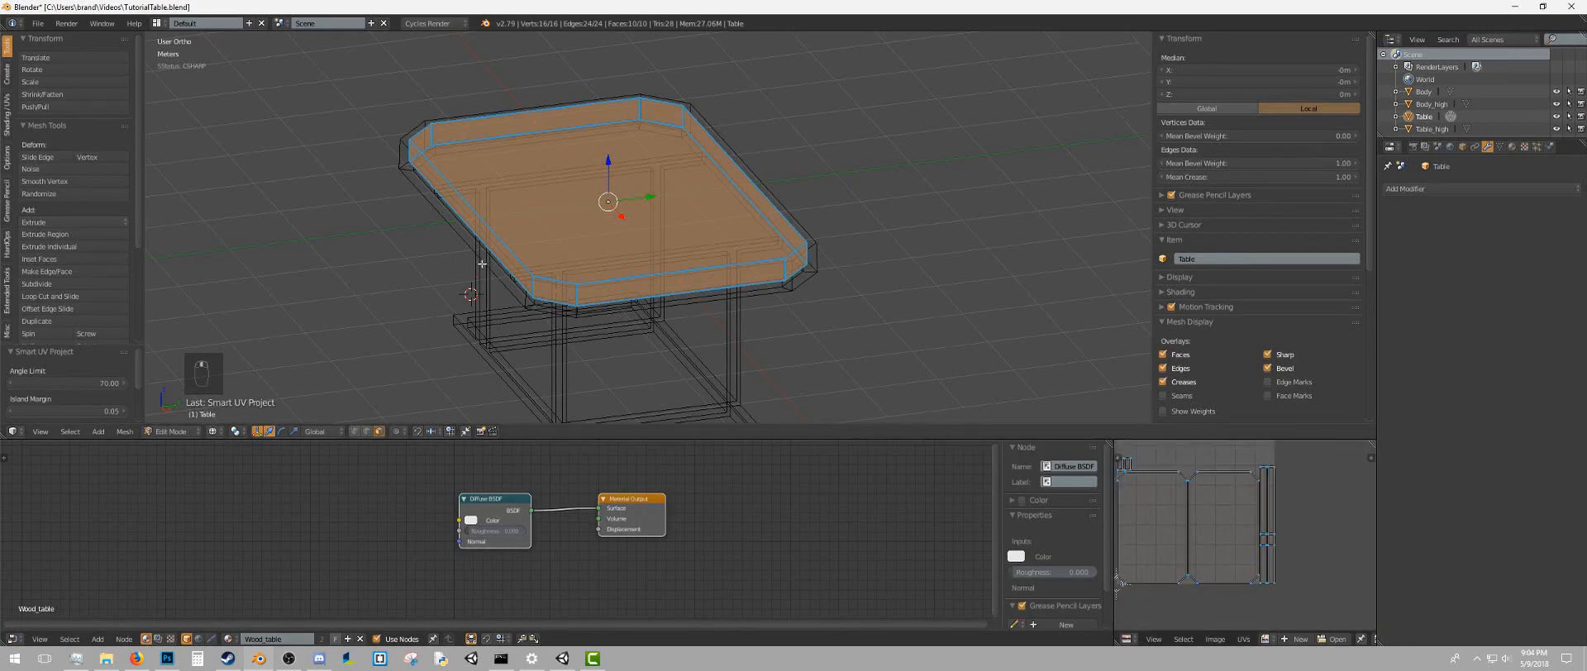
# Return the view to solid shading and take Table out of Edit Mode
pyautogui.scroll(4, 595, 310)
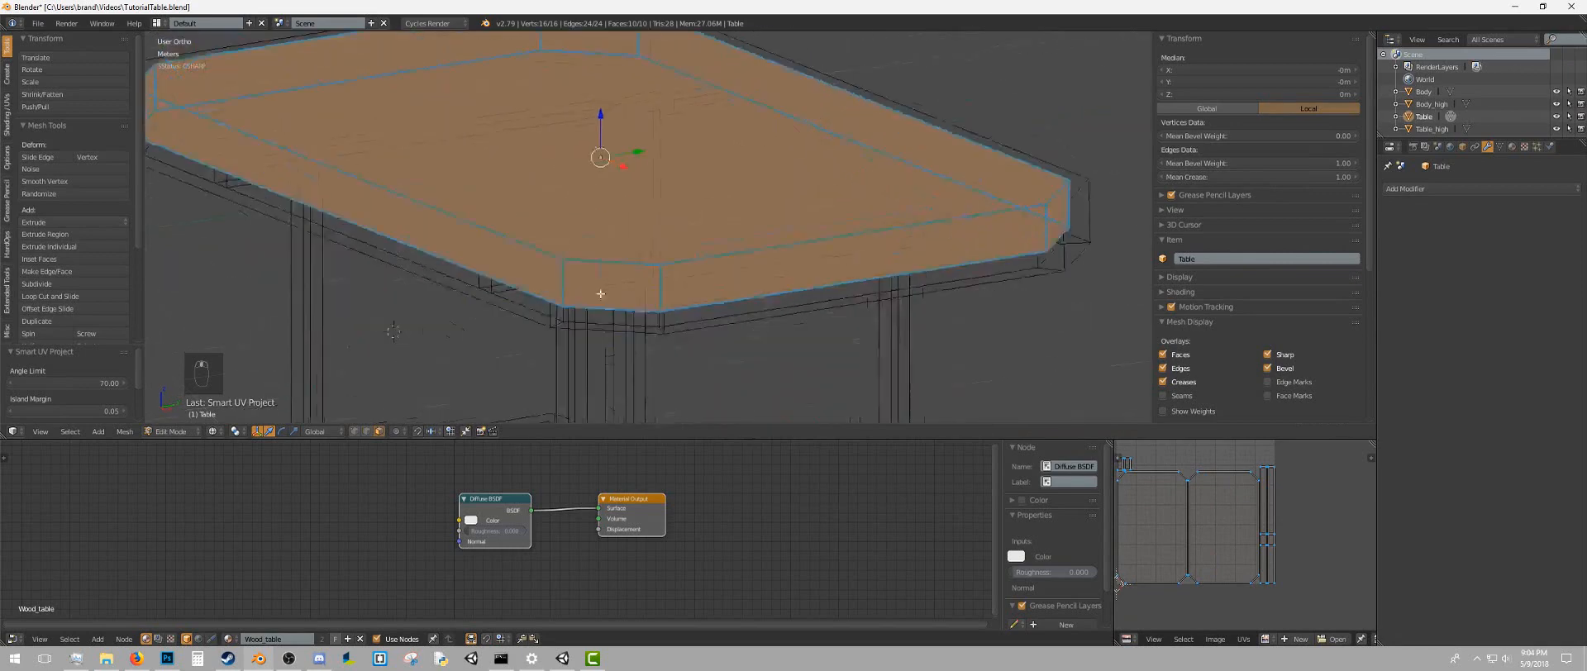
pyautogui.press('z')
pyautogui.scroll(-4, 597, 306)
pyautogui.scroll(3, 604, 293)
pyautogui.press('Tab')
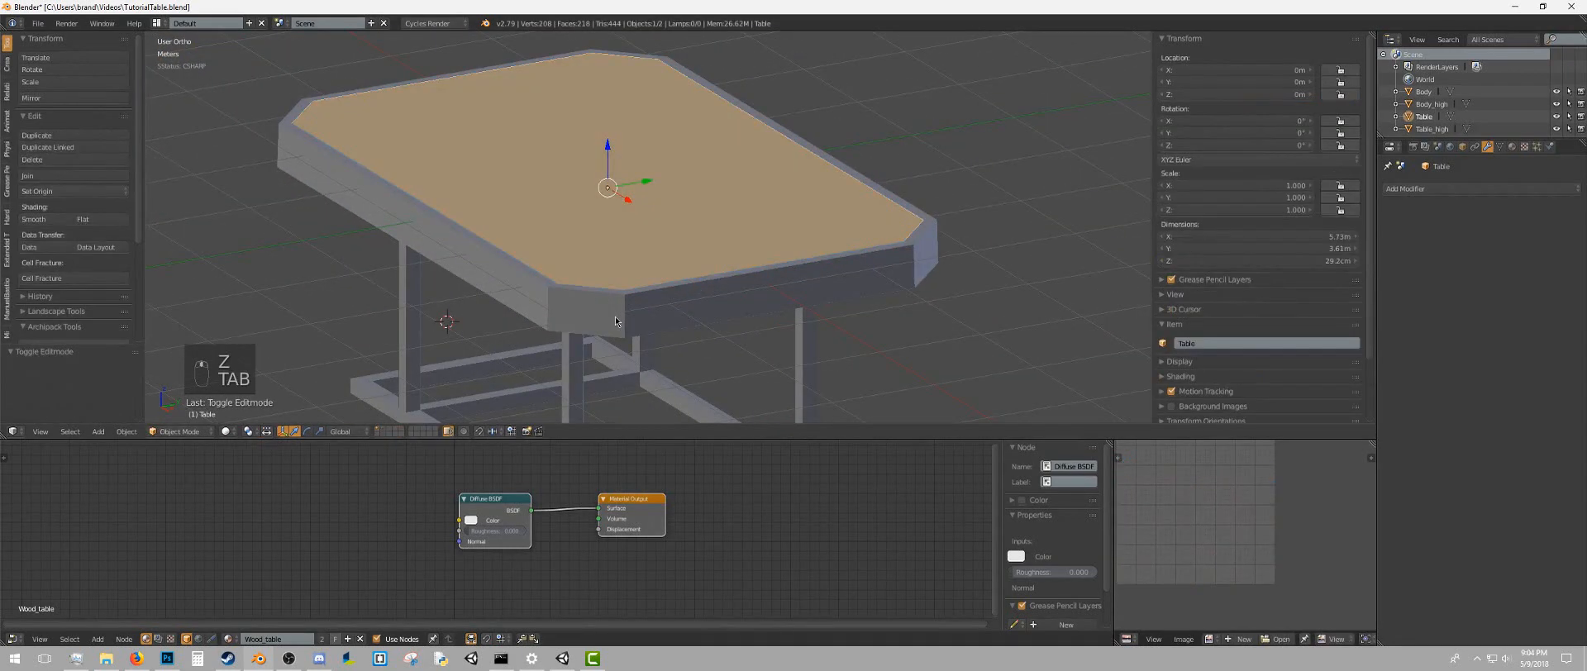
# Open the low-poly Body in Edit Mode and select all of its geometry
pyautogui.rightClick(610, 313)
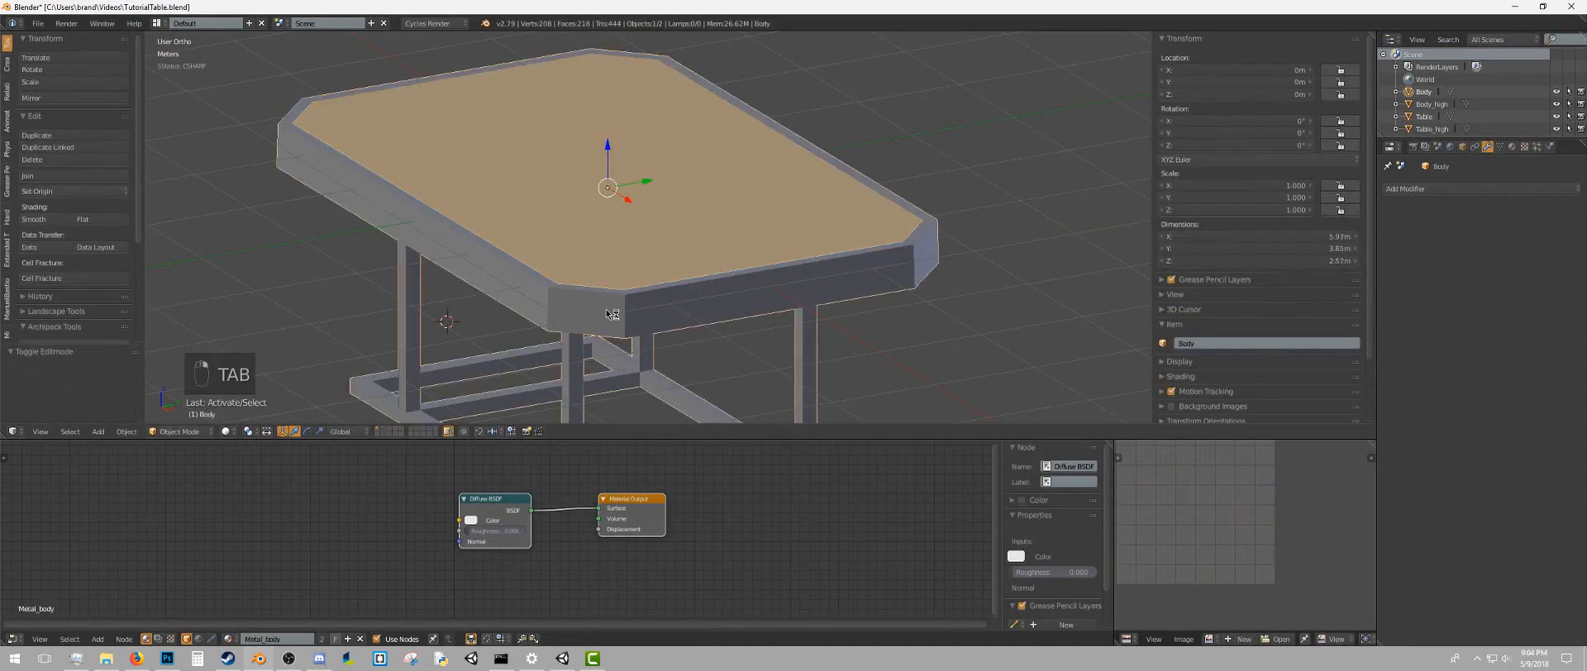
pyautogui.press('Tab')
pyautogui.scroll(-2, 687, 293)
pyautogui.press('a')
pyautogui.press('a')
pyautogui.press('a')
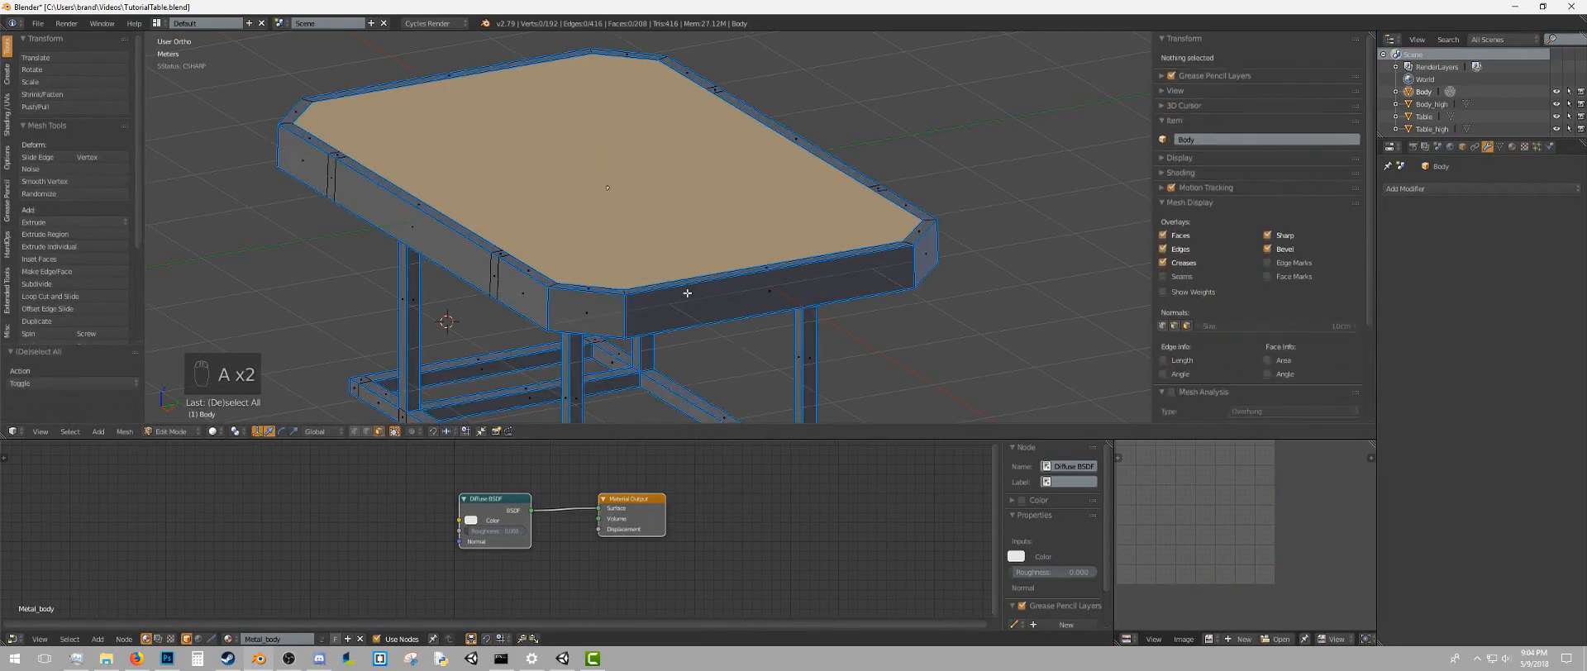
# Unwrap Body using Smart UV Project with the same settings as Table and check its UV islands
pyautogui.press('u')
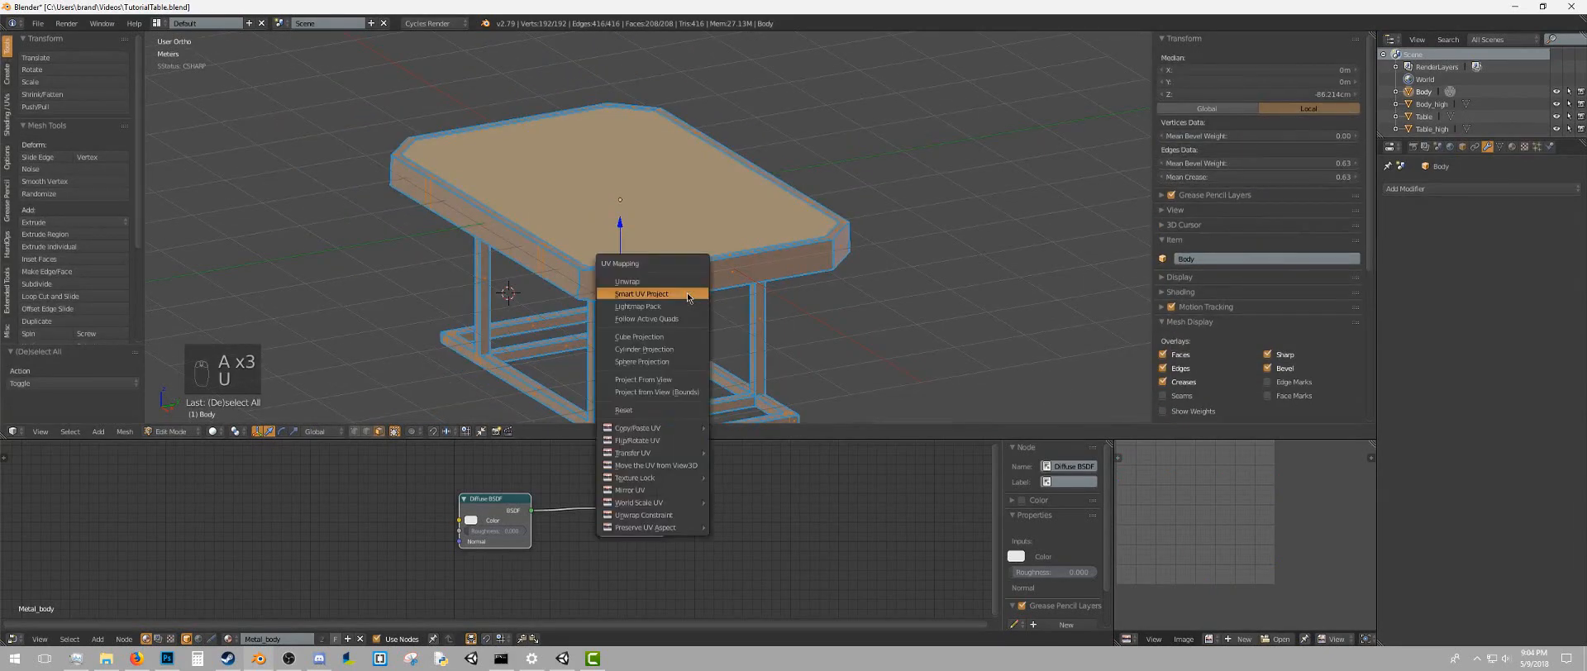
pyautogui.click(687, 295)
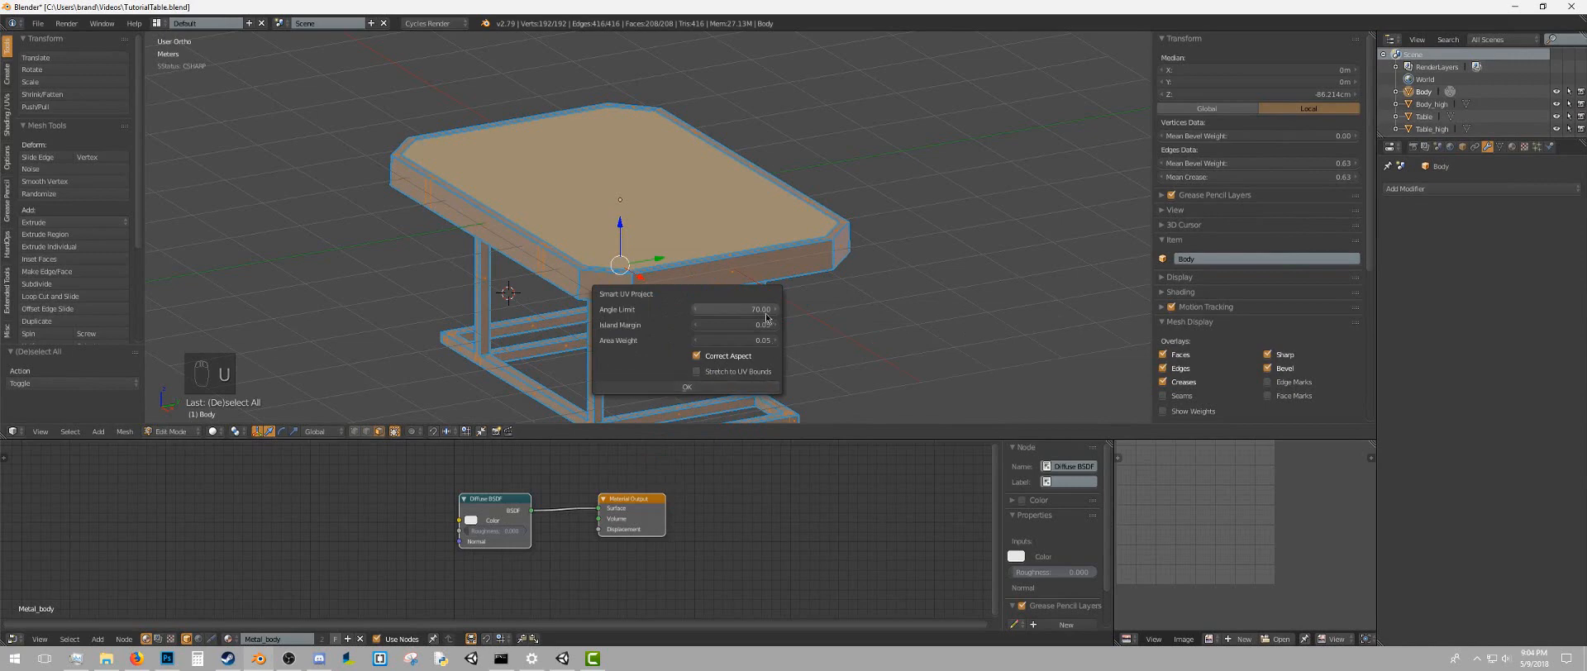
pyautogui.click(749, 387)
pyautogui.scroll(5, 1262, 525)
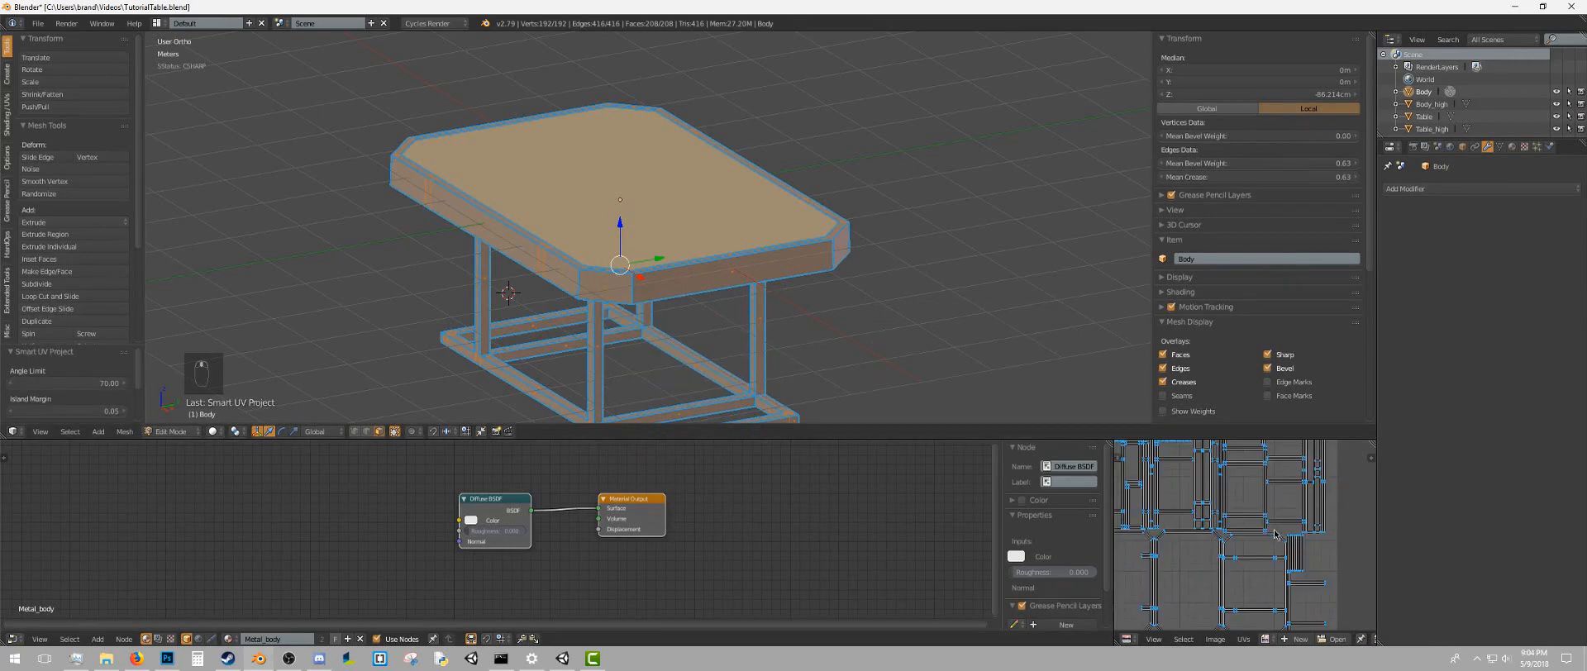
pyautogui.scroll(2, 1235, 523)
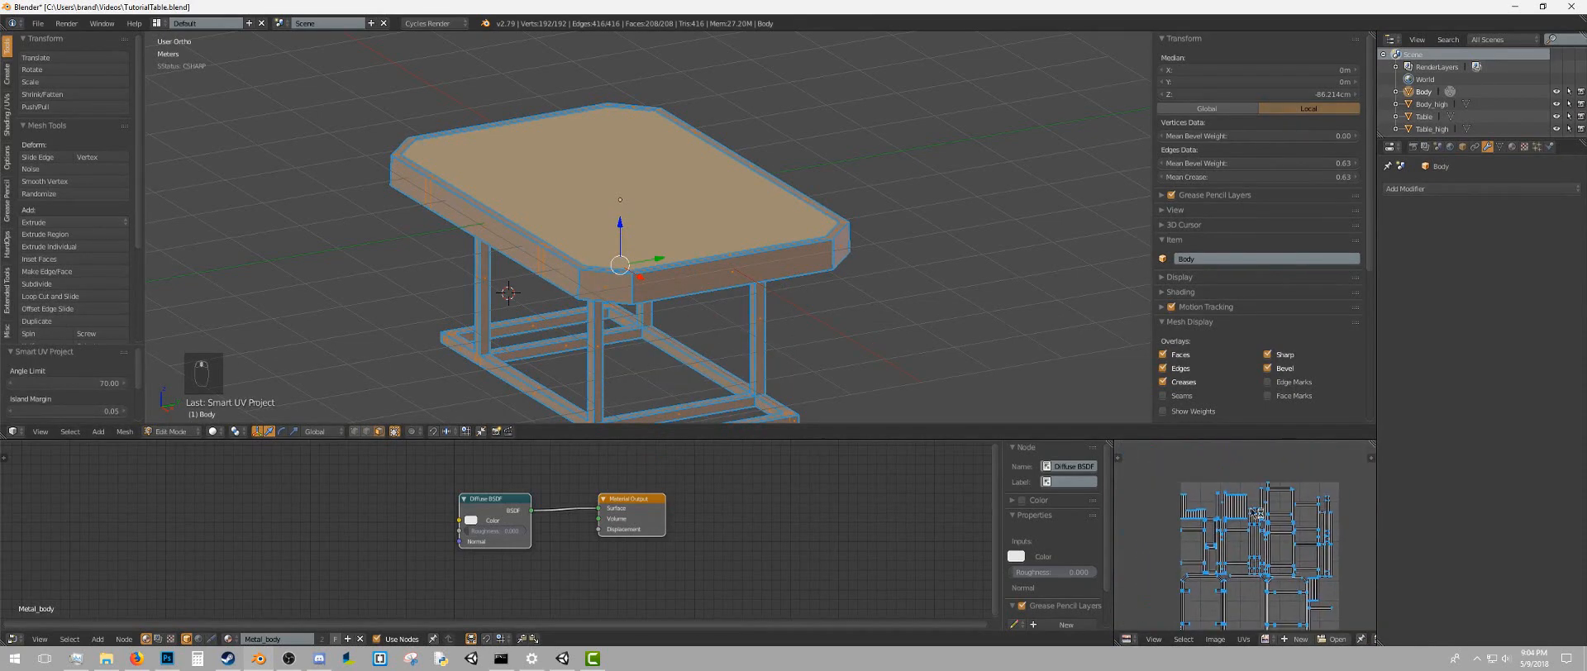
pyautogui.scroll(3, 1277, 513)
pyautogui.scroll(3, 1286, 525)
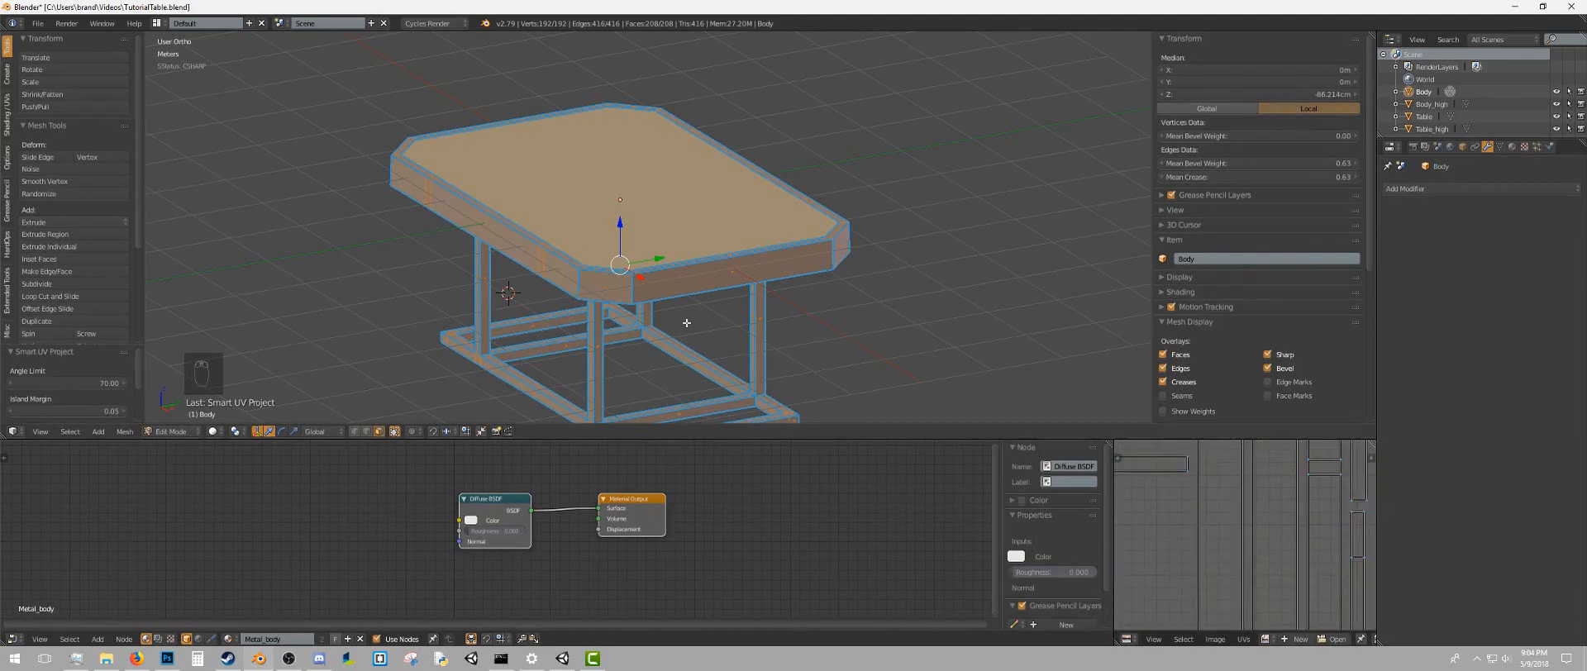
# Return Body to Object Mode and deselect everything
pyautogui.press('Tab')
pyautogui.scroll(-2, 686, 324)
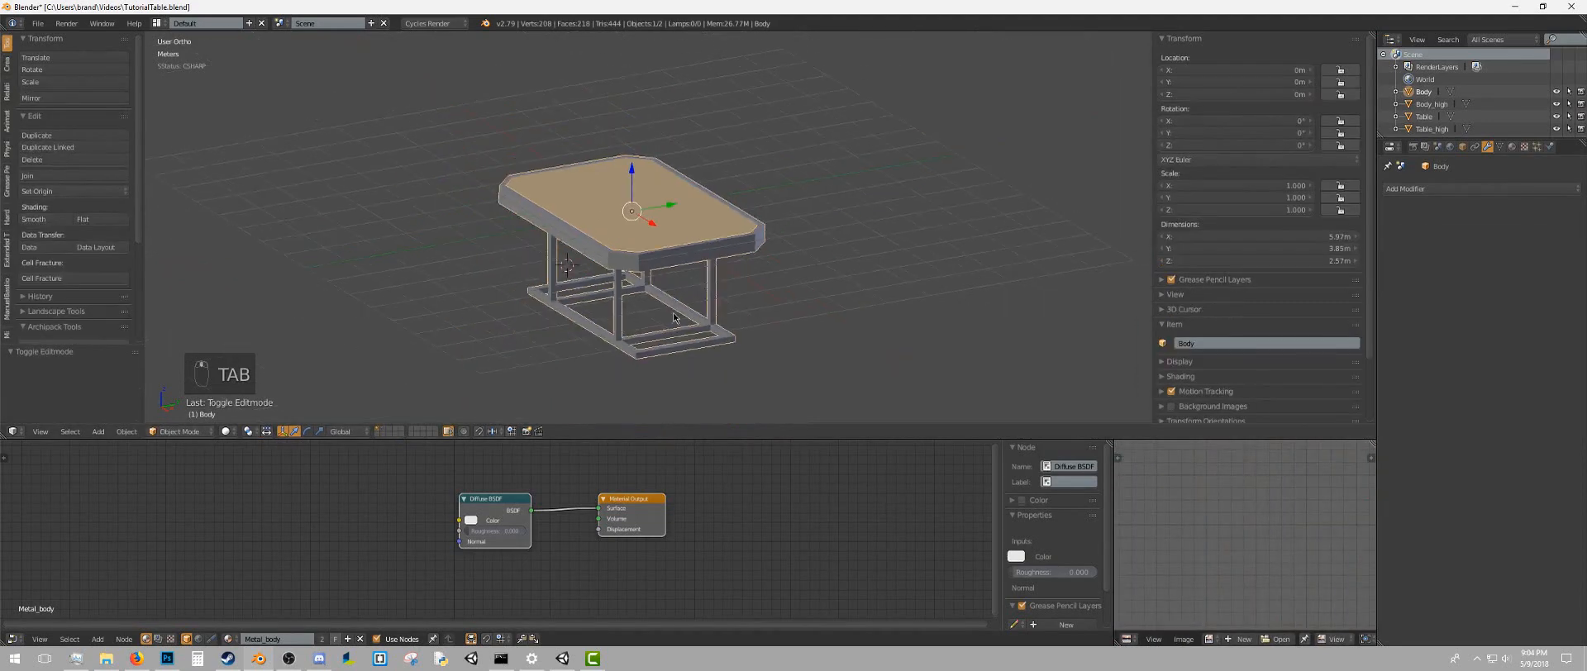
pyautogui.scroll(1, 711, 322)
pyautogui.press('a')
pyautogui.press('a')
pyautogui.moveTo(680, 321); pyautogui.dragTo(722, 282, button='middle')
pyautogui.scroll(1, 725, 280)
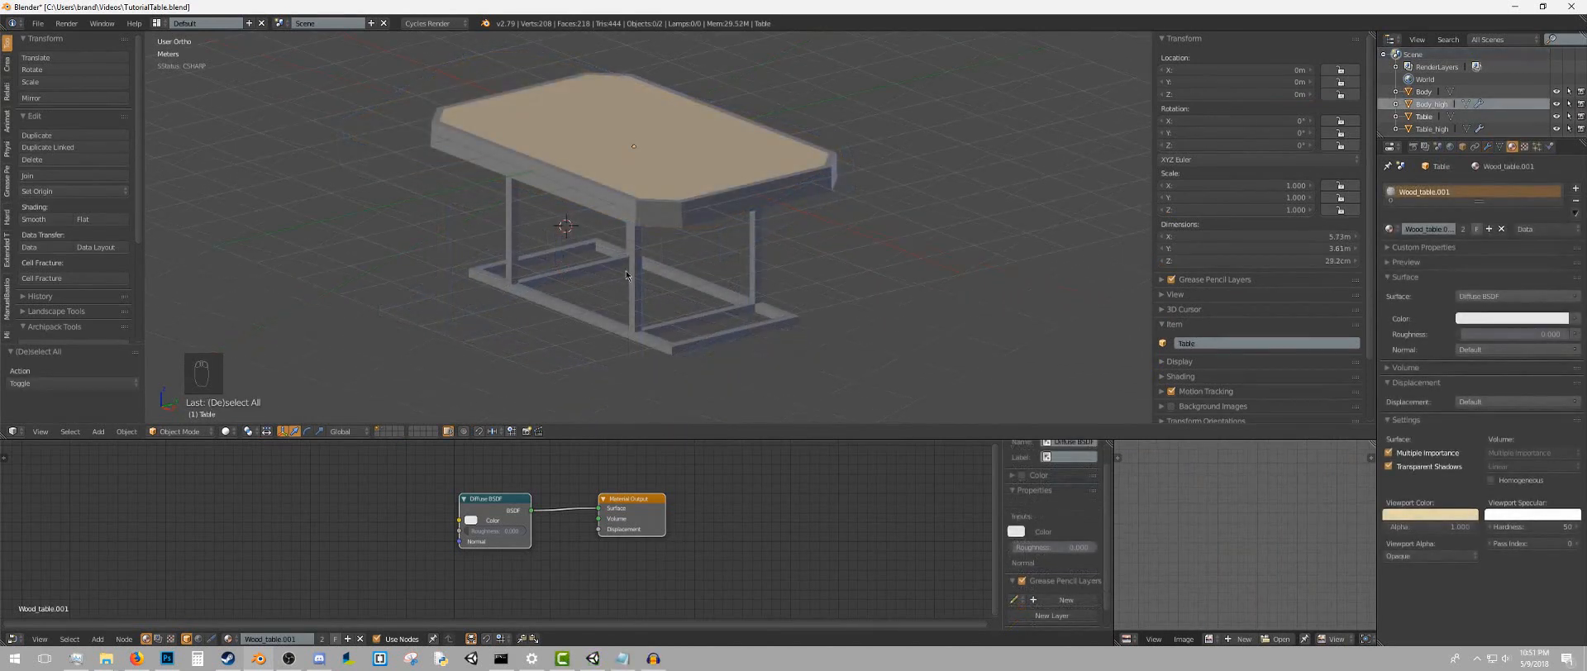
# Select the low-poly Body and Table together and check the modifier settings of Table
pyautogui.moveTo(634, 229); pyautogui.dragTo(603, 267, button='middle')
pyautogui.scroll(3, 603, 267)
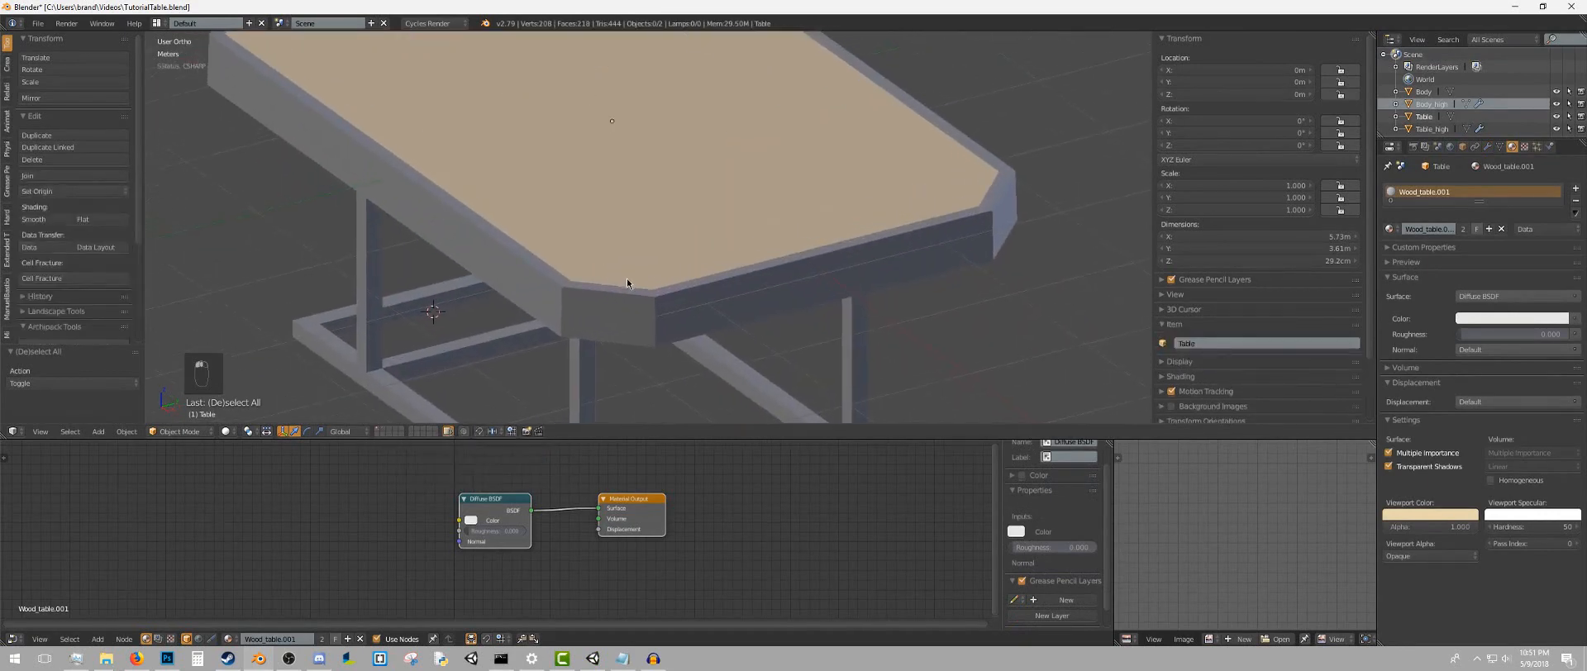
pyautogui.moveTo(514, 287); pyautogui.dragTo(577, 243, button='middle')
pyautogui.scroll(-3, 567, 213)
pyautogui.scroll(5, 612, 202)
pyautogui.rightClick(576, 243)
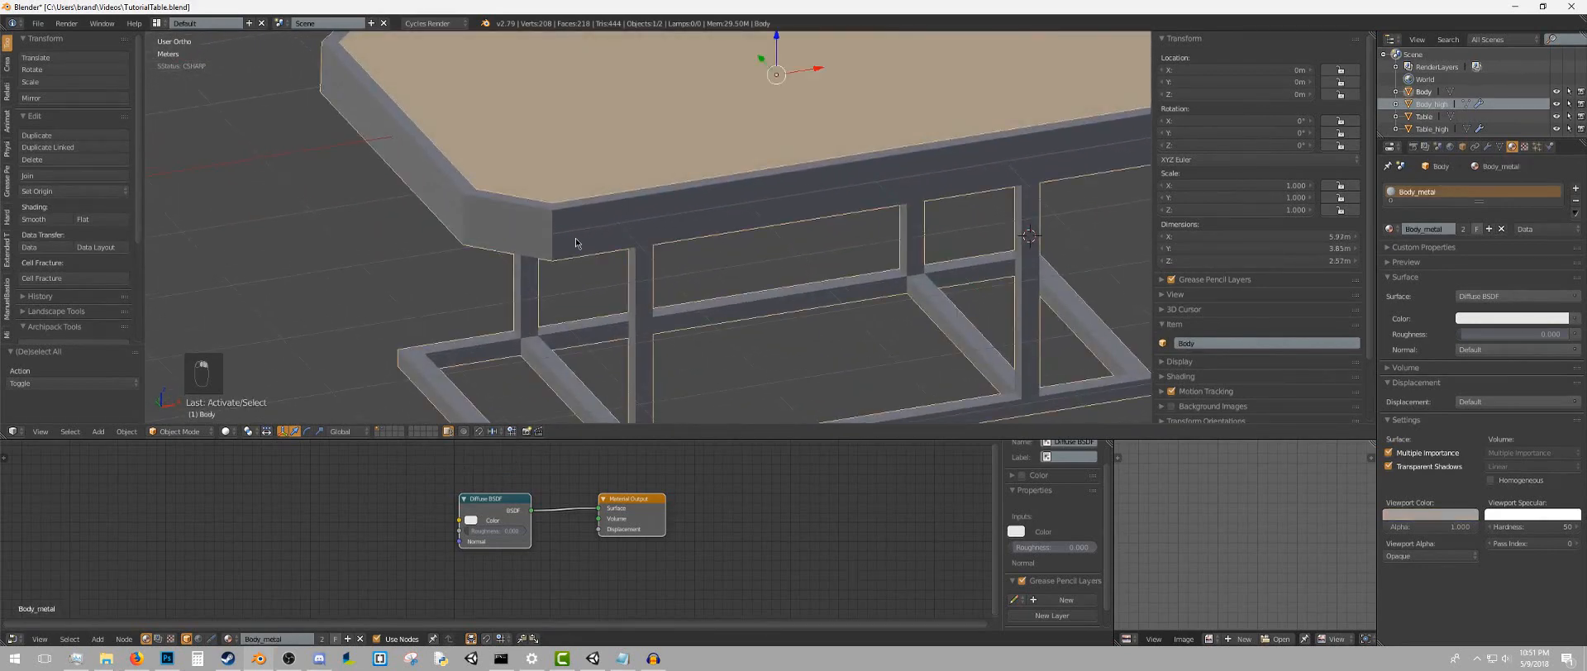
pyautogui.scroll(-4, 654, 199)
pyautogui.moveTo(654, 200); pyautogui.dragTo(616, 186, button='middle')
pyautogui.keyDown('shift'); pyautogui.rightClick(616, 186); pyautogui.keyUp('shift')
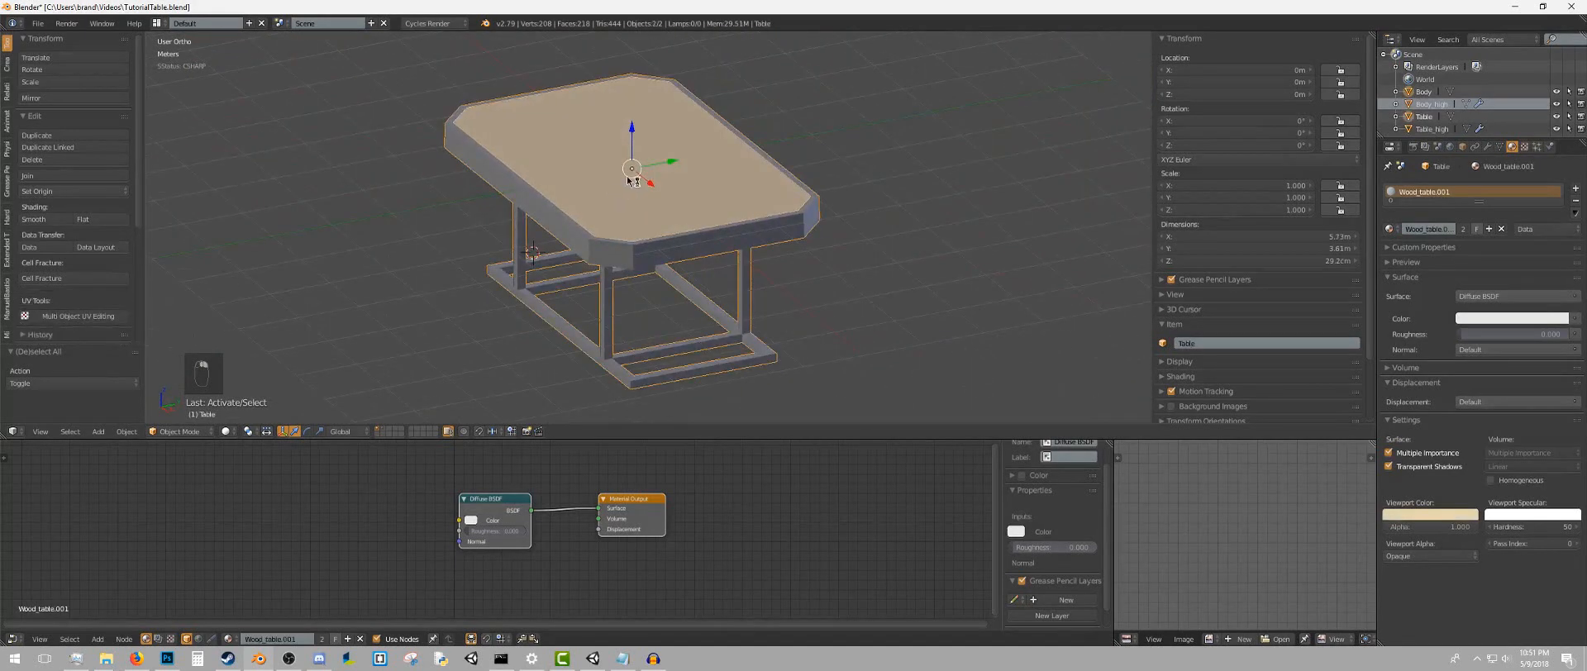
pyautogui.scroll(4, 613, 189)
pyautogui.scroll(1, 613, 189)
pyautogui.click(1489, 146)
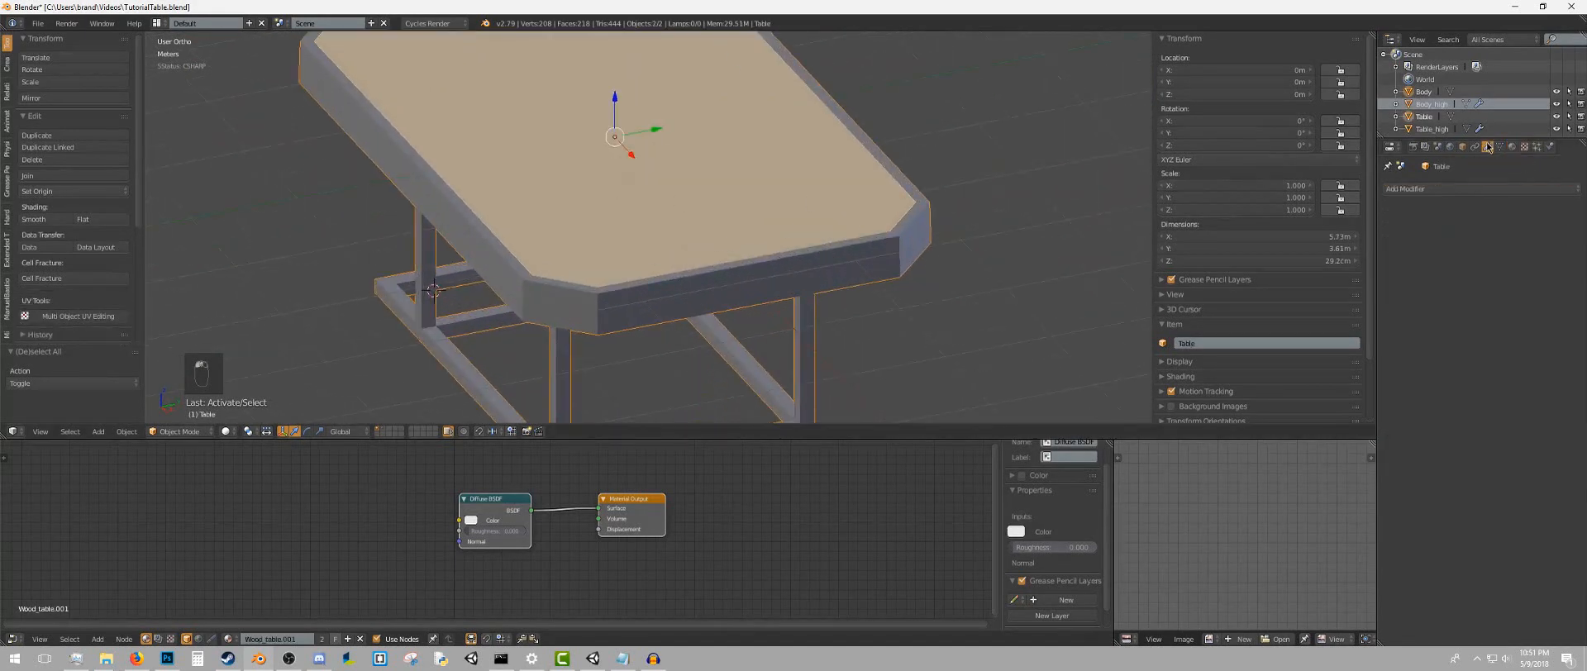
pyautogui.scroll(-5, 444, 209)
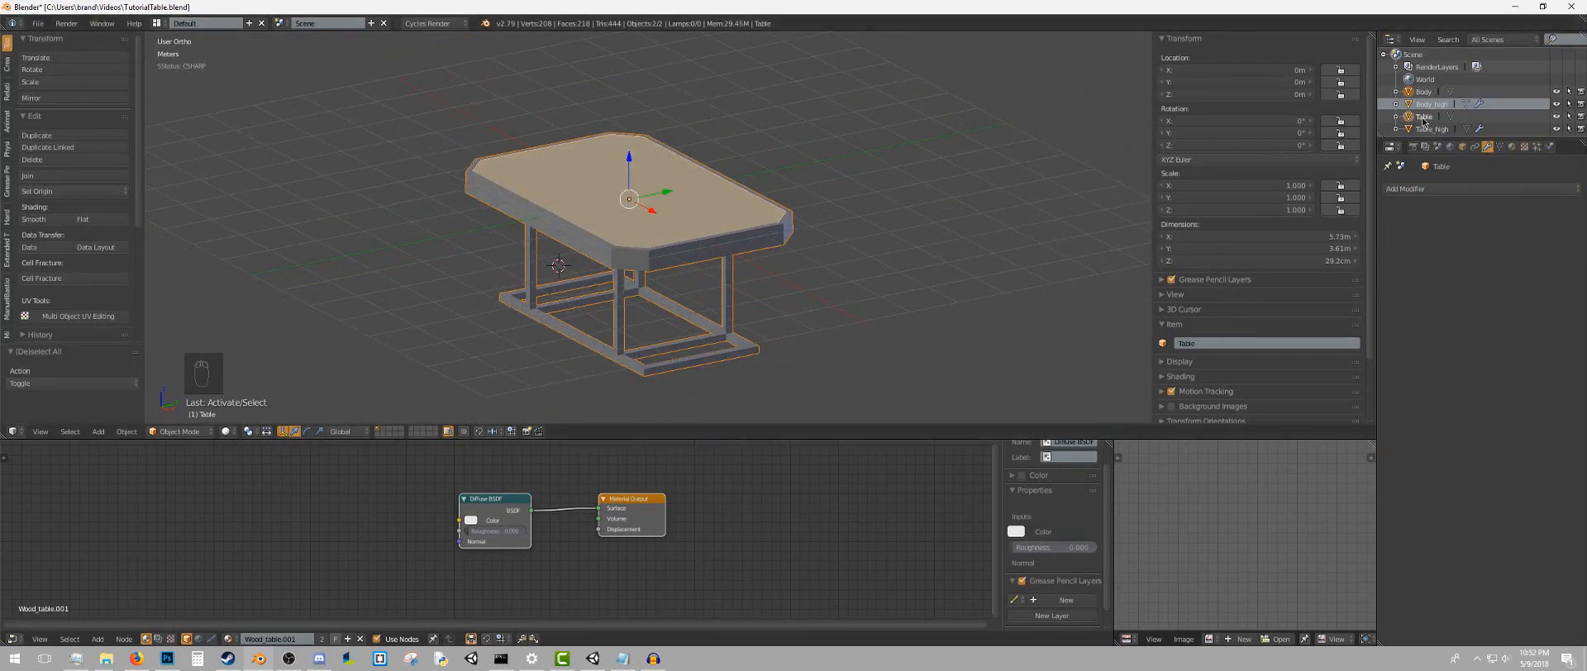
# Export only the selected low-poly objects as Table.fbx in the Videos folder, and deselect everything
pyautogui.click(37, 23)
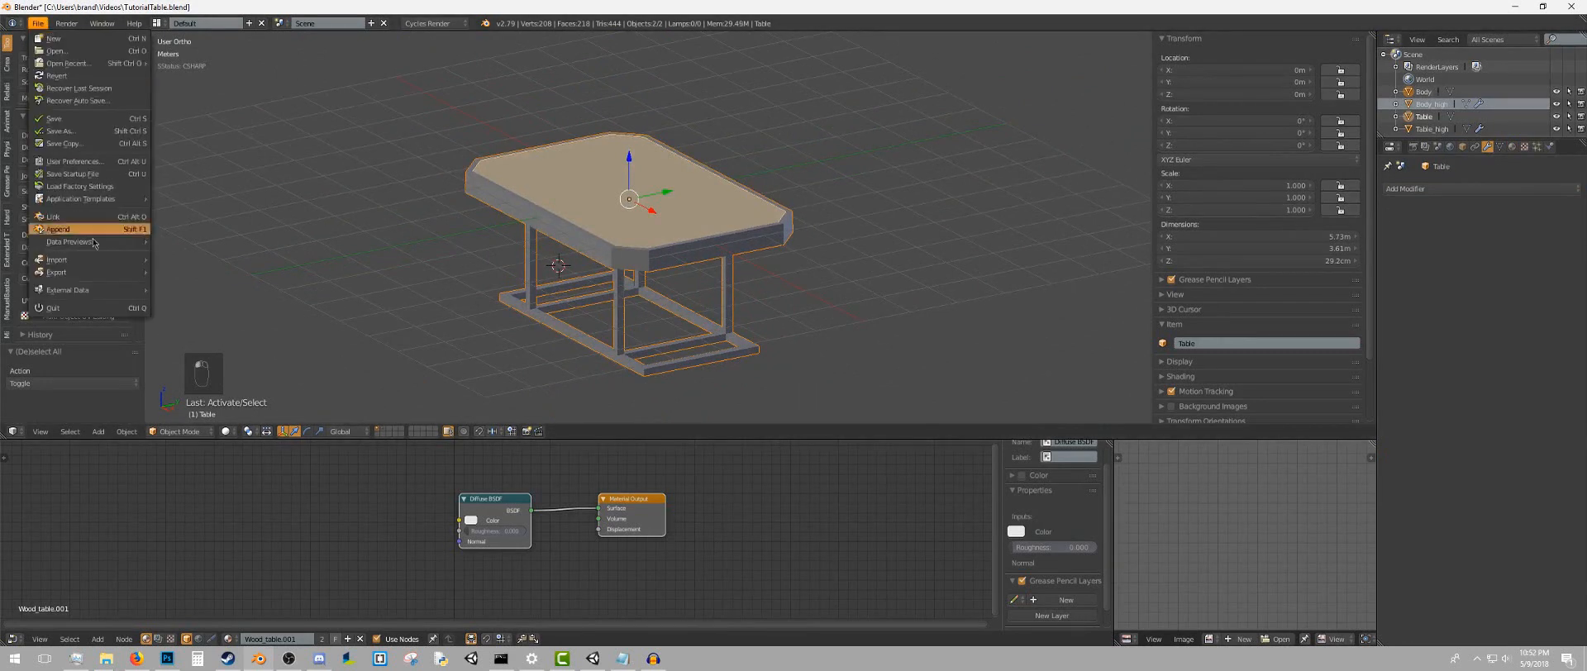
pyautogui.moveTo(94, 272)
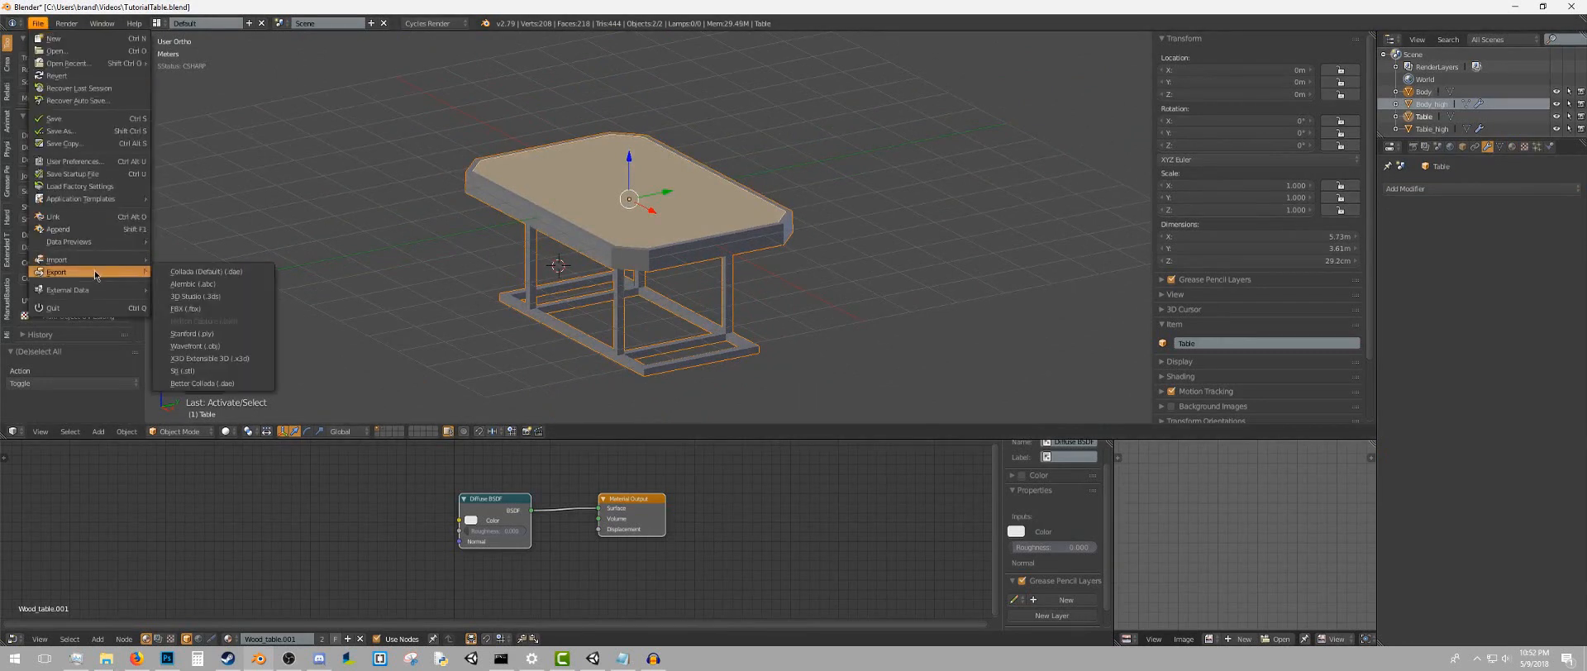
pyautogui.click(245, 312)
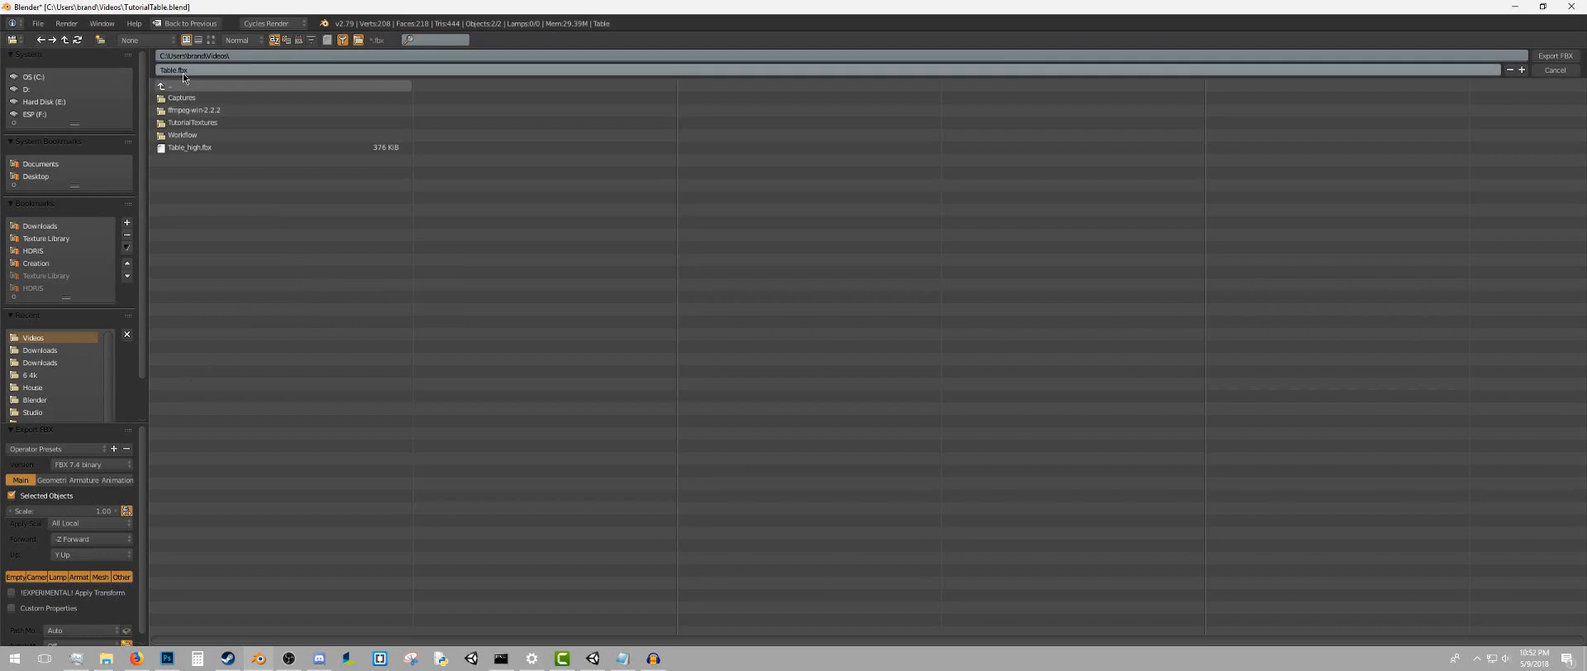
pyautogui.click(1540, 59)
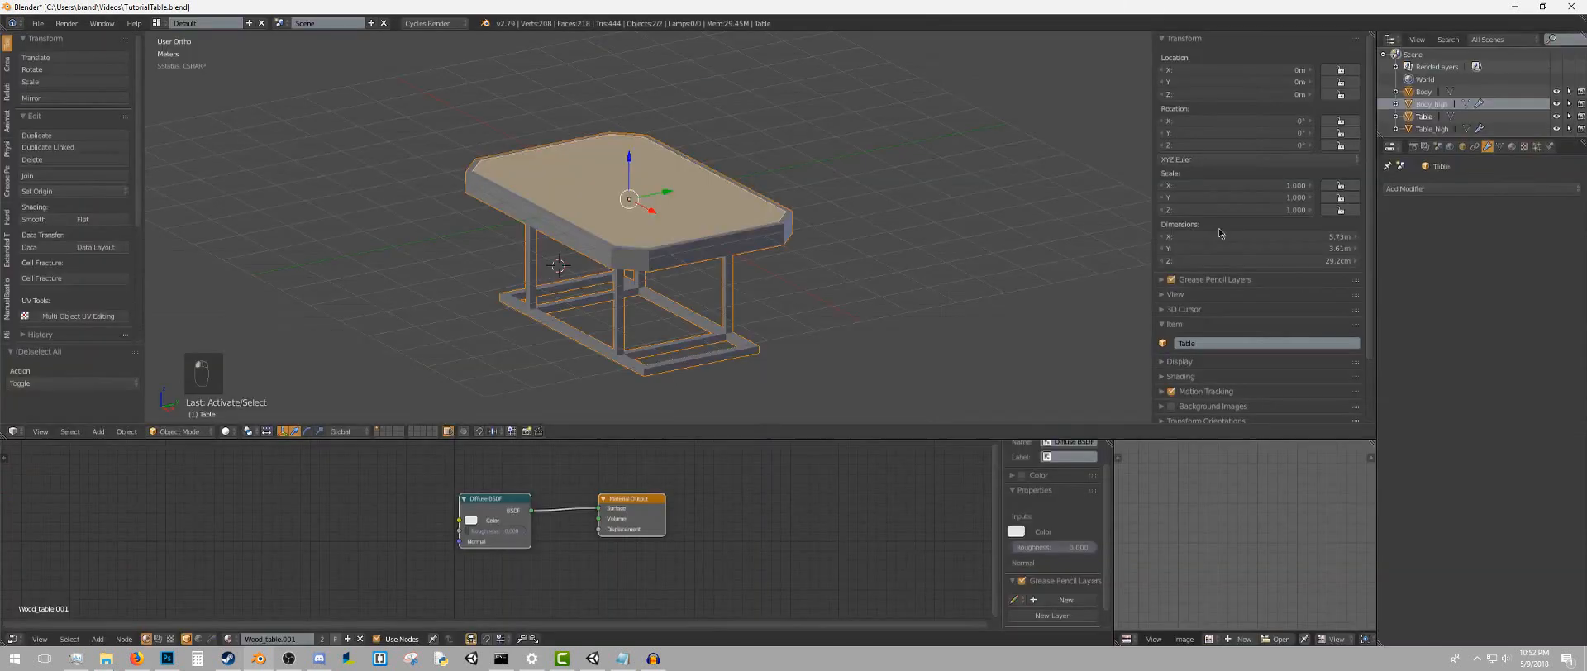
pyautogui.press('a')
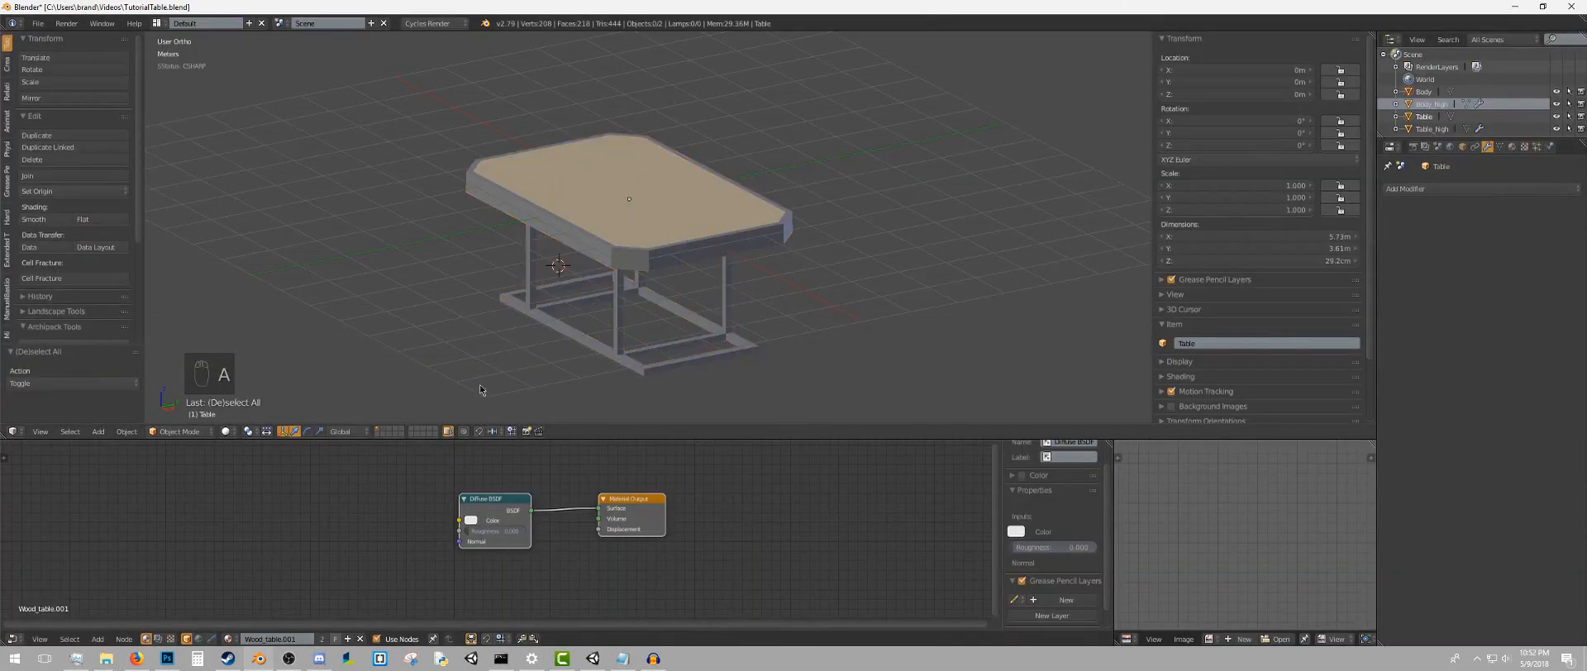
# Apply the Bevel modifier on Body_high and select Body_high together with Table_high
pyautogui.rightClick(627, 267)
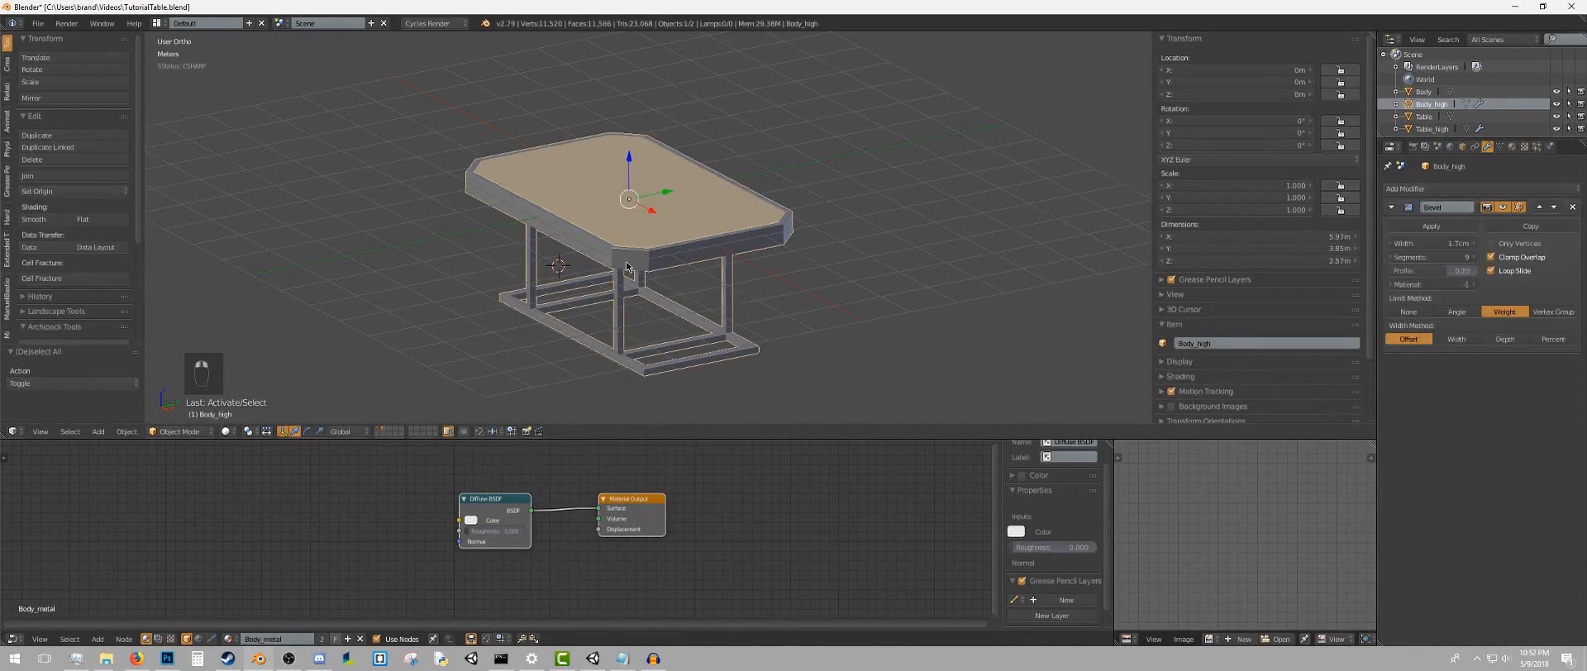
pyautogui.click(1430, 226)
pyautogui.scroll(4, 668, 225)
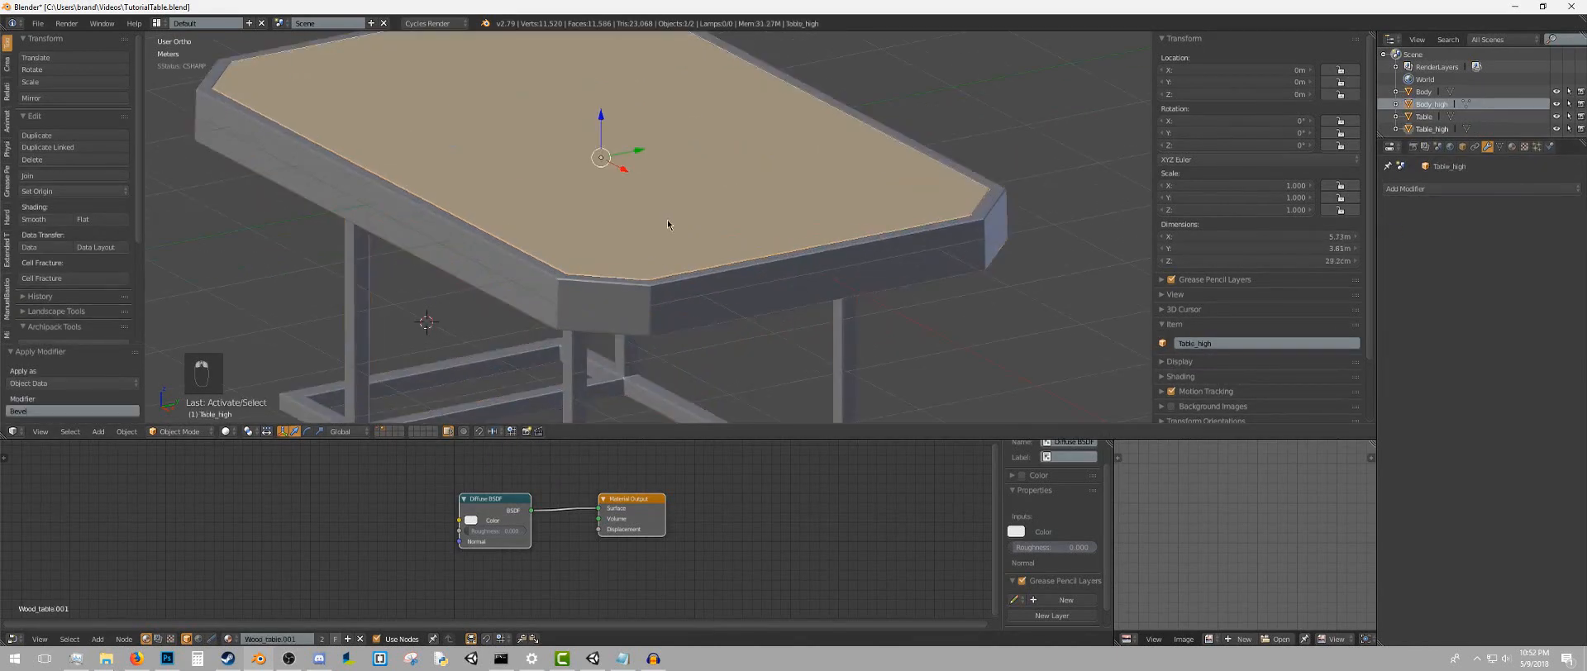
pyautogui.keyDown('shift'); pyautogui.rightClick(631, 291); pyautogui.keyUp('shift')
pyautogui.scroll(-5, 628, 289)
# Export the selected high-poly objects as FBX over the existing Table_high.fbx, and clear the selection
pyautogui.click(39, 24)
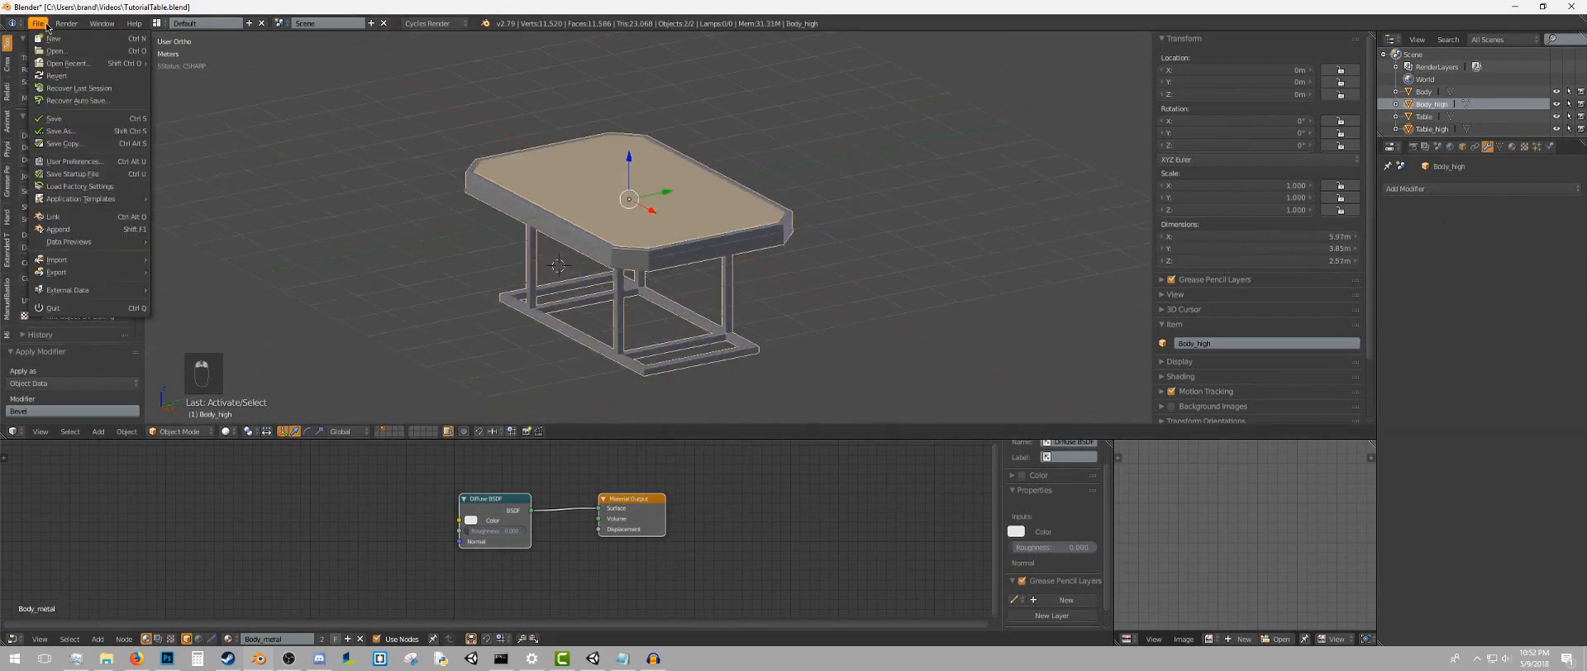
pyautogui.click(230, 306)
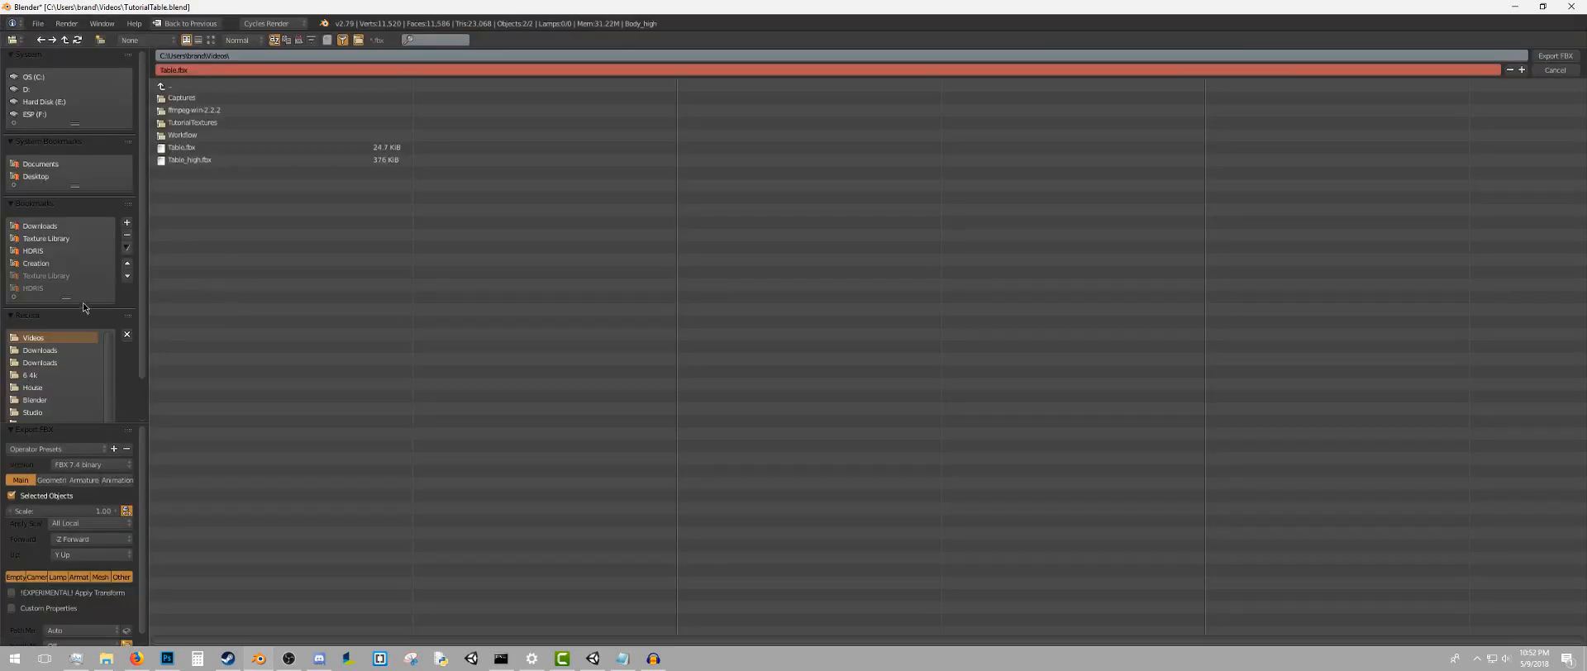
pyautogui.click(217, 161)
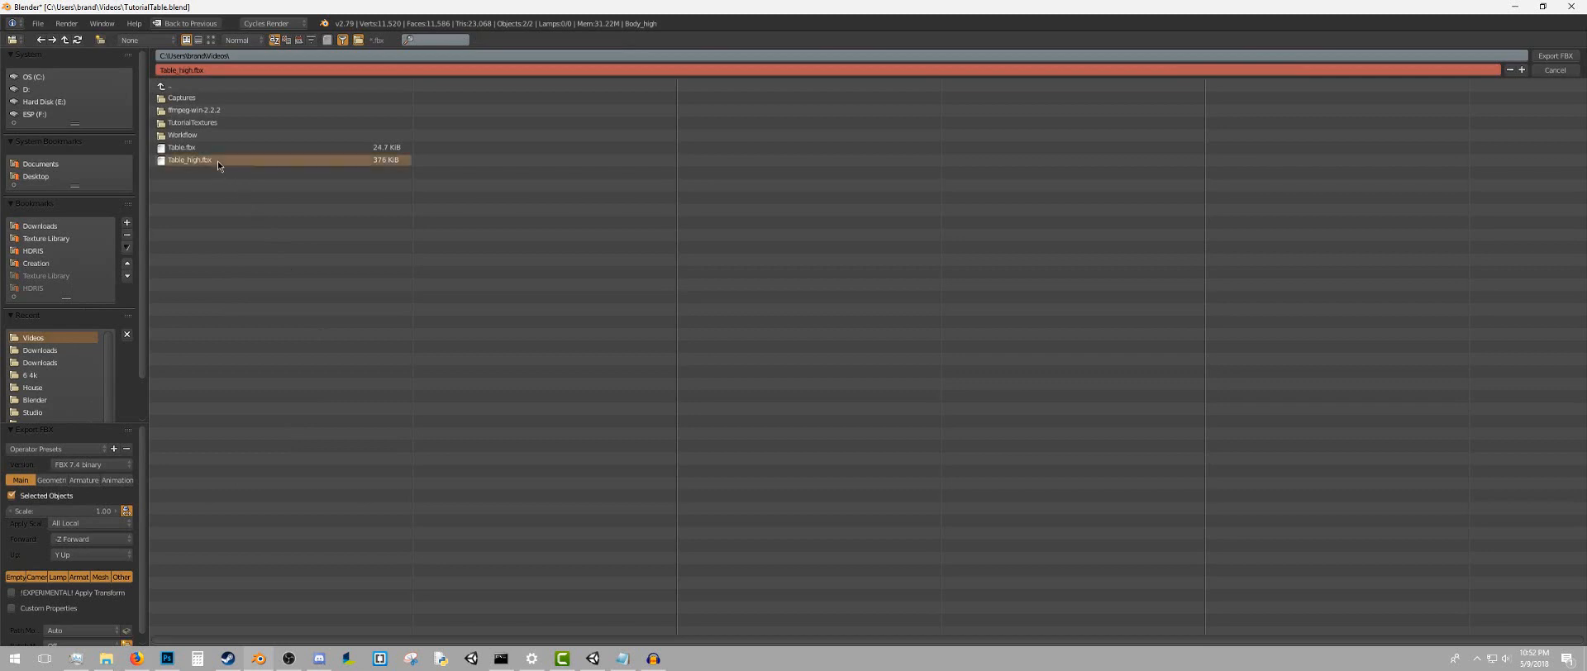
pyautogui.click(1563, 56)
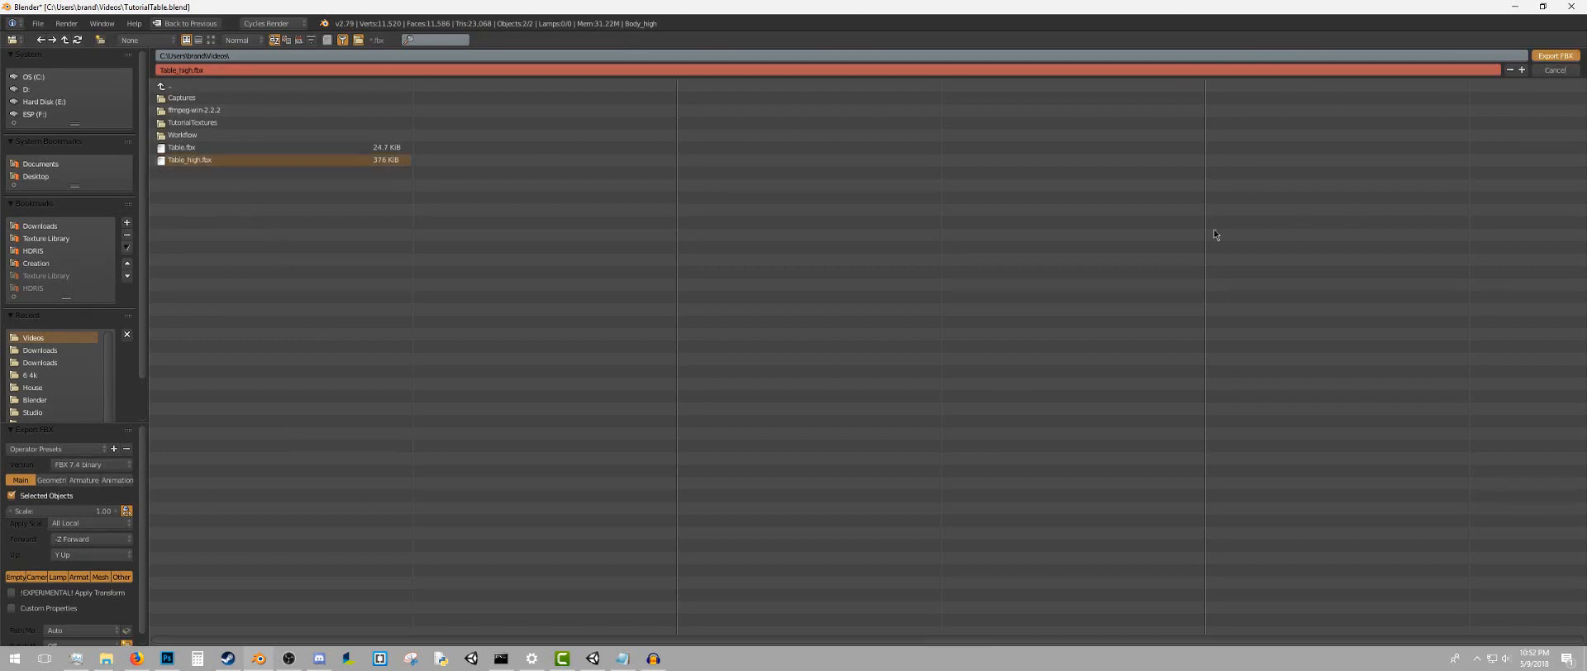
pyautogui.scroll(-2, 740, 267)
pyautogui.scroll(6, 739, 266)
pyautogui.scroll(-2, 738, 265)
pyautogui.scroll(-3, 737, 267)
pyautogui.press('a')
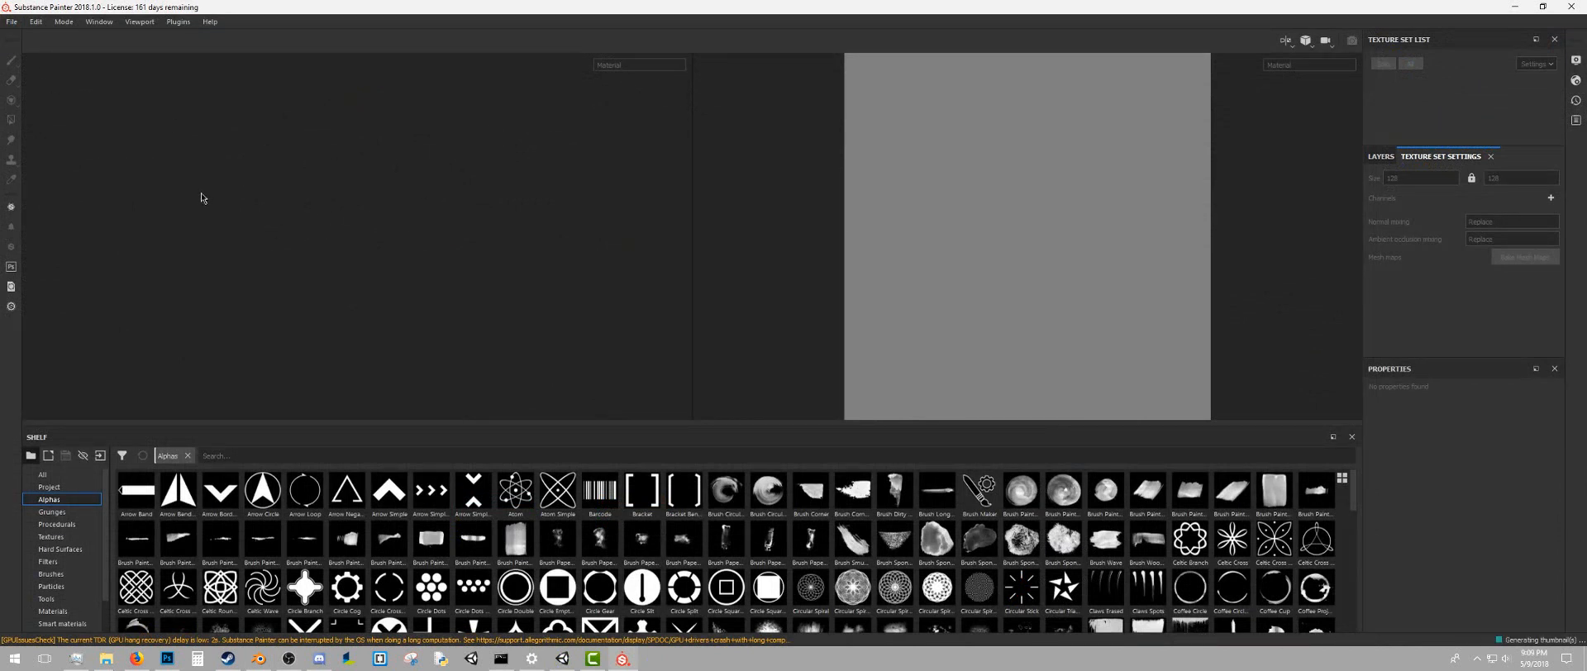
# Start a new project in Substance Painter and choose Table.fbx from the Videos folder as its mesh
pyautogui.click(11, 22)
pyautogui.click(33, 42)
pyautogui.click(918, 202)
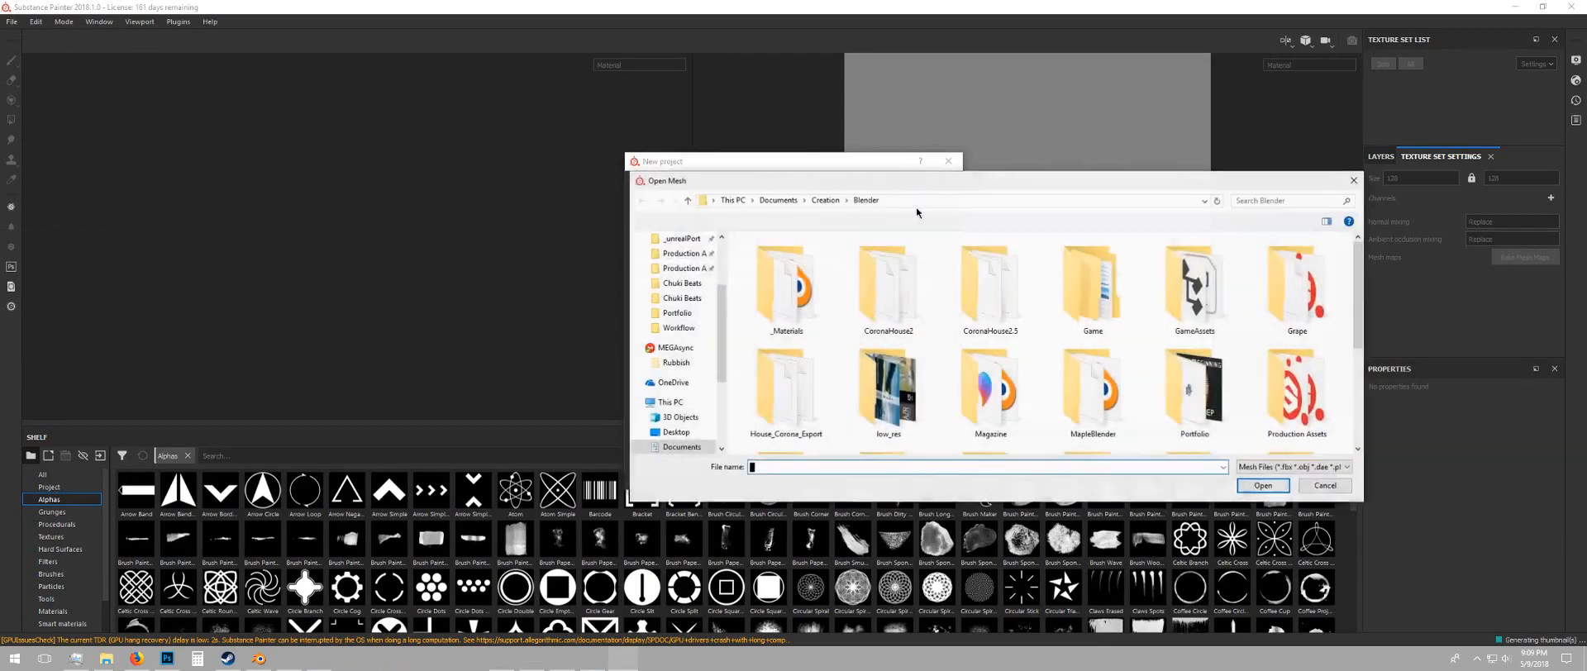
pyautogui.scroll(-1, 1011, 391)
pyautogui.scroll(-1, 1042, 395)
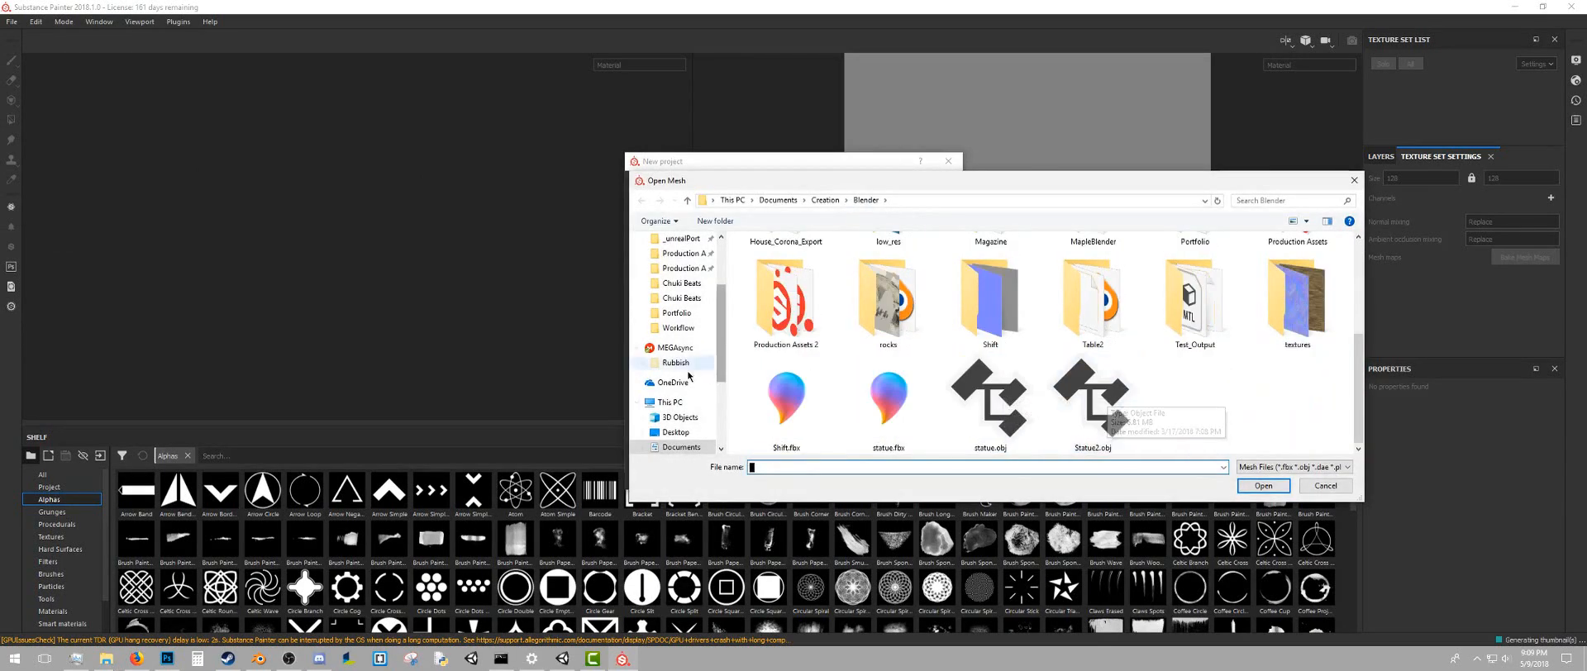
pyautogui.click(688, 445)
pyautogui.click(674, 446)
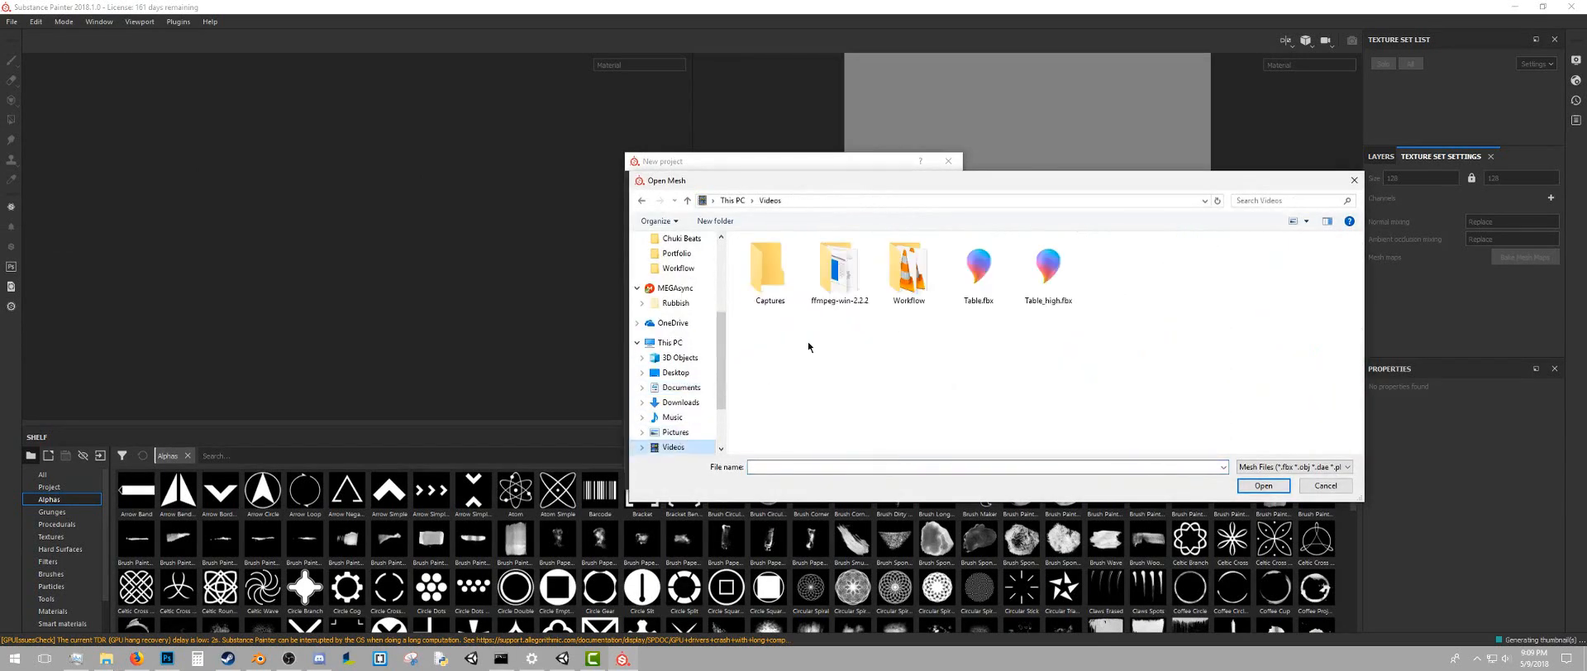
pyautogui.doubleClick(977, 290)
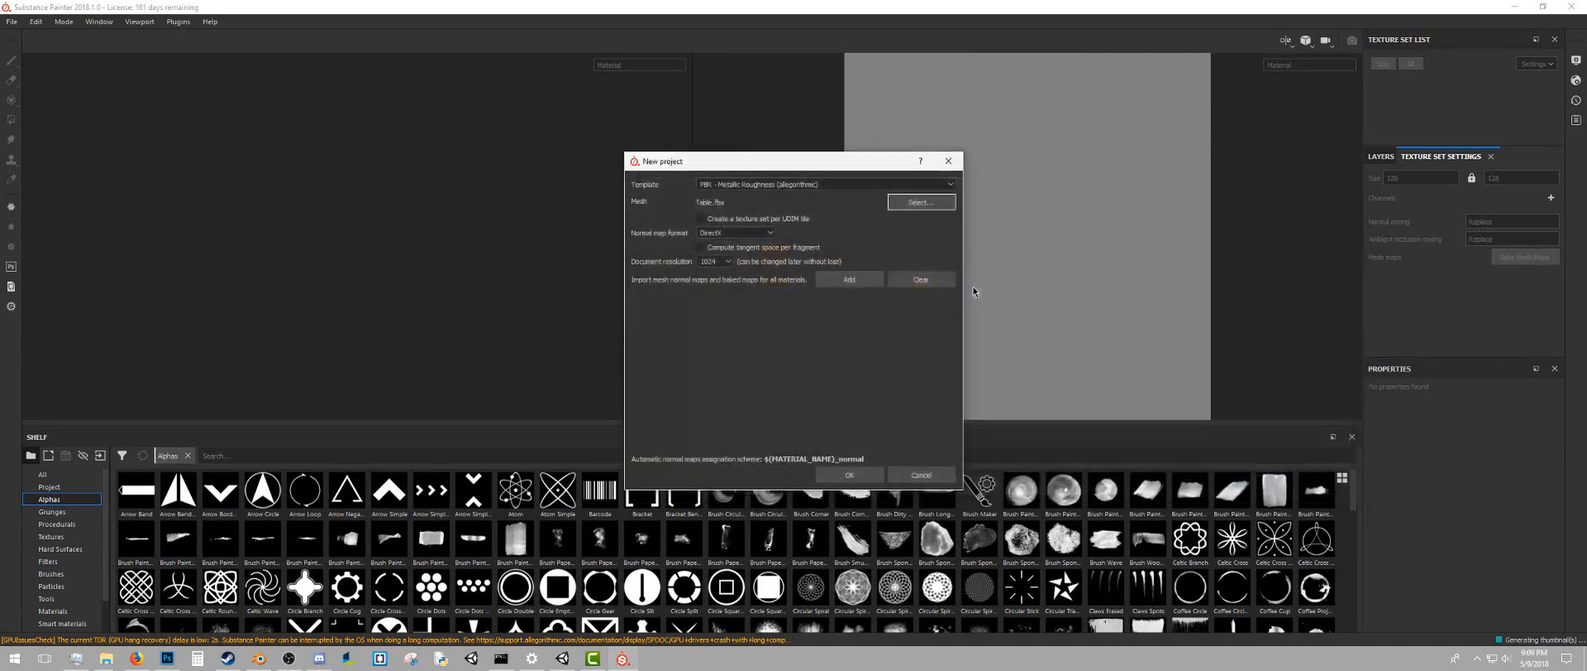
# Try to create the project with the Unity 5 template and a document resolution of 1024, and read the log
pyautogui.click(836, 185)
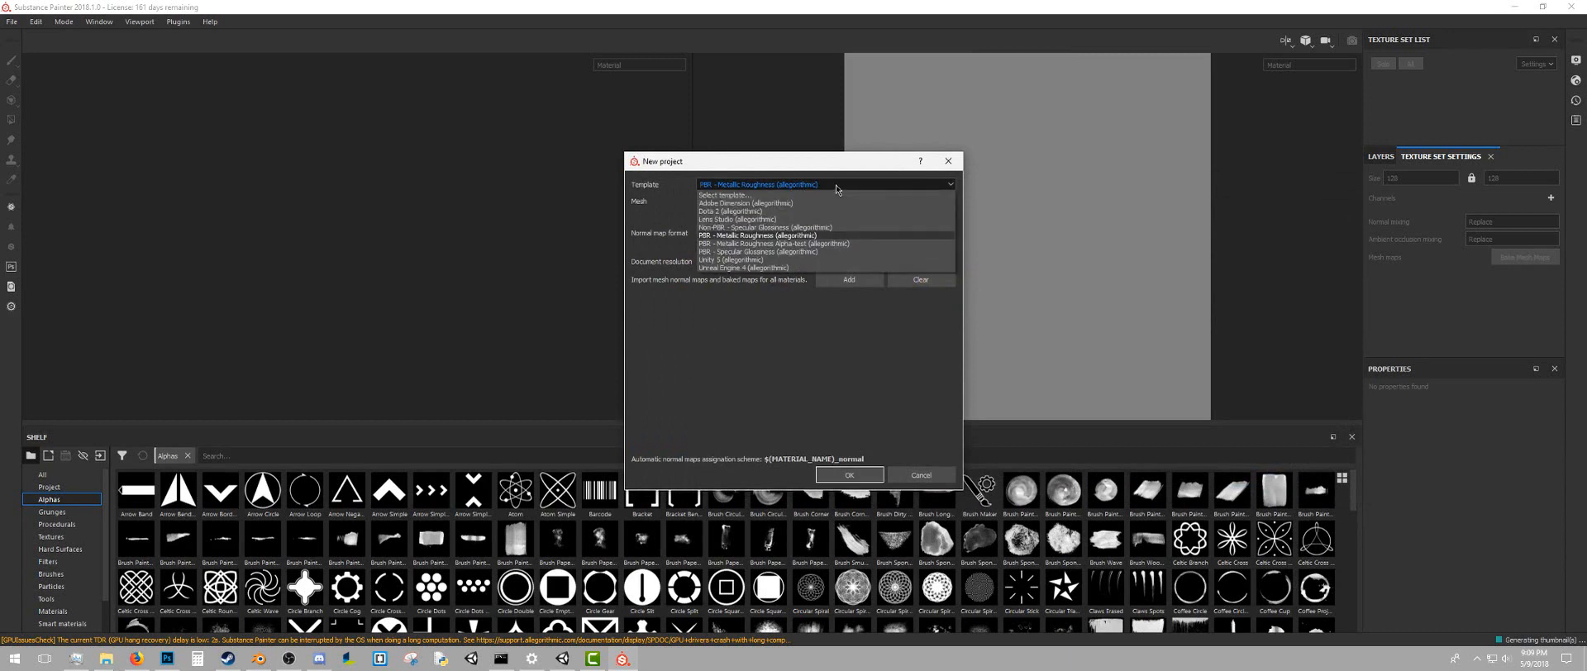
pyautogui.click(783, 262)
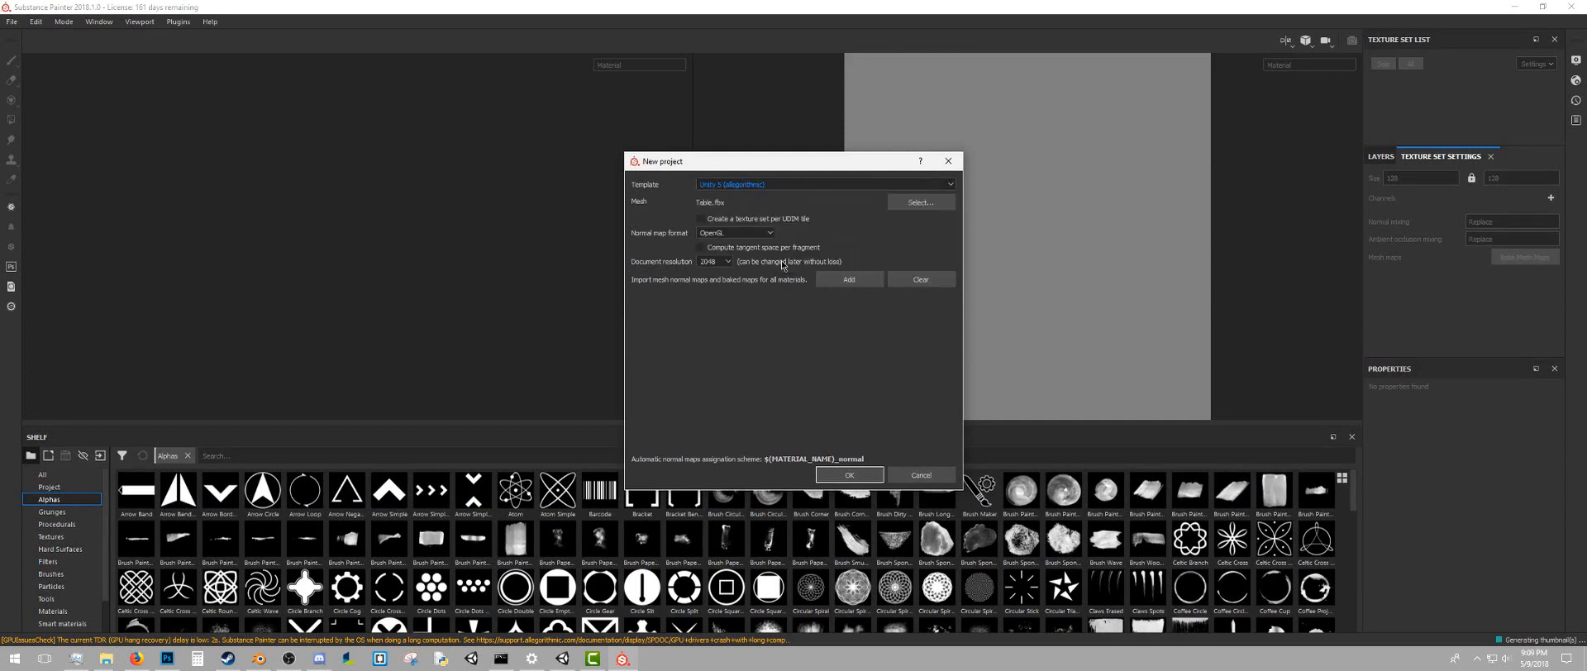
pyautogui.click(749, 245)
pyautogui.click(727, 262)
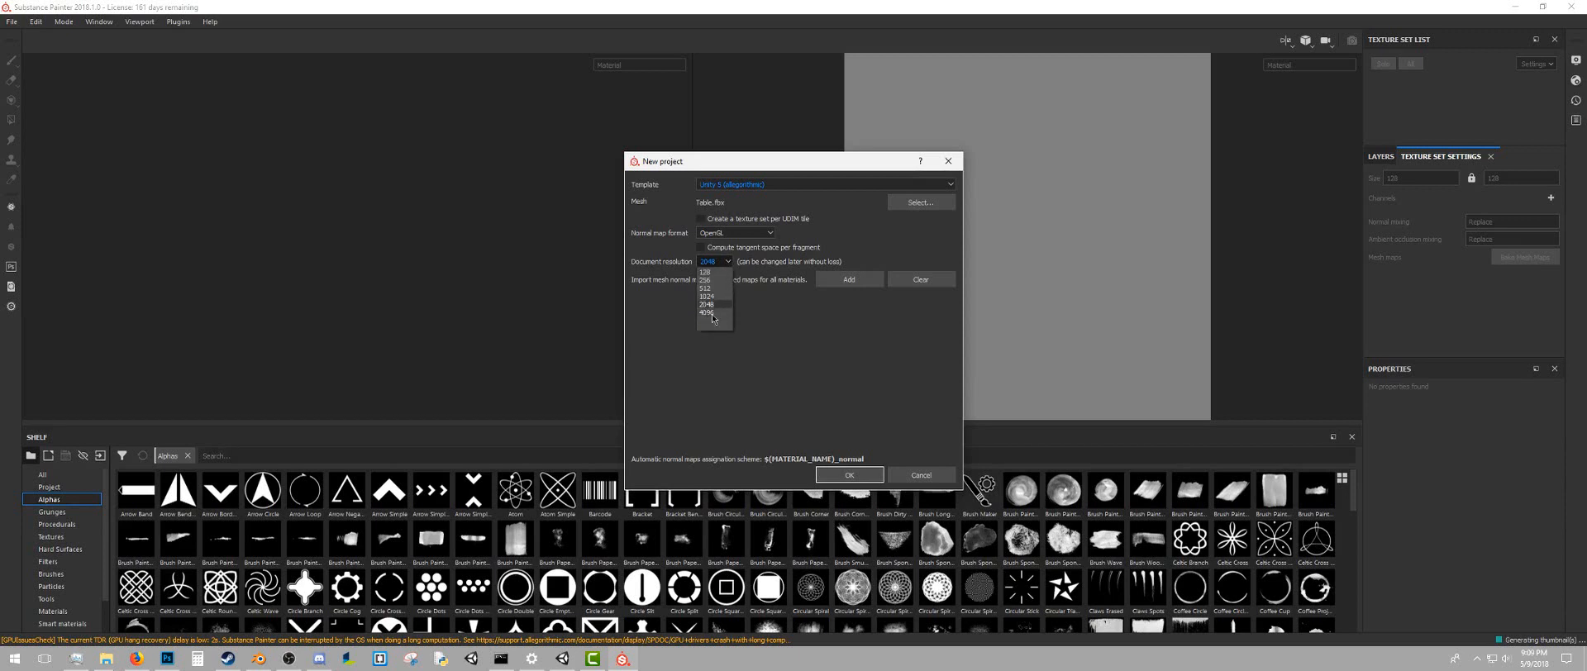
pyautogui.click(721, 296)
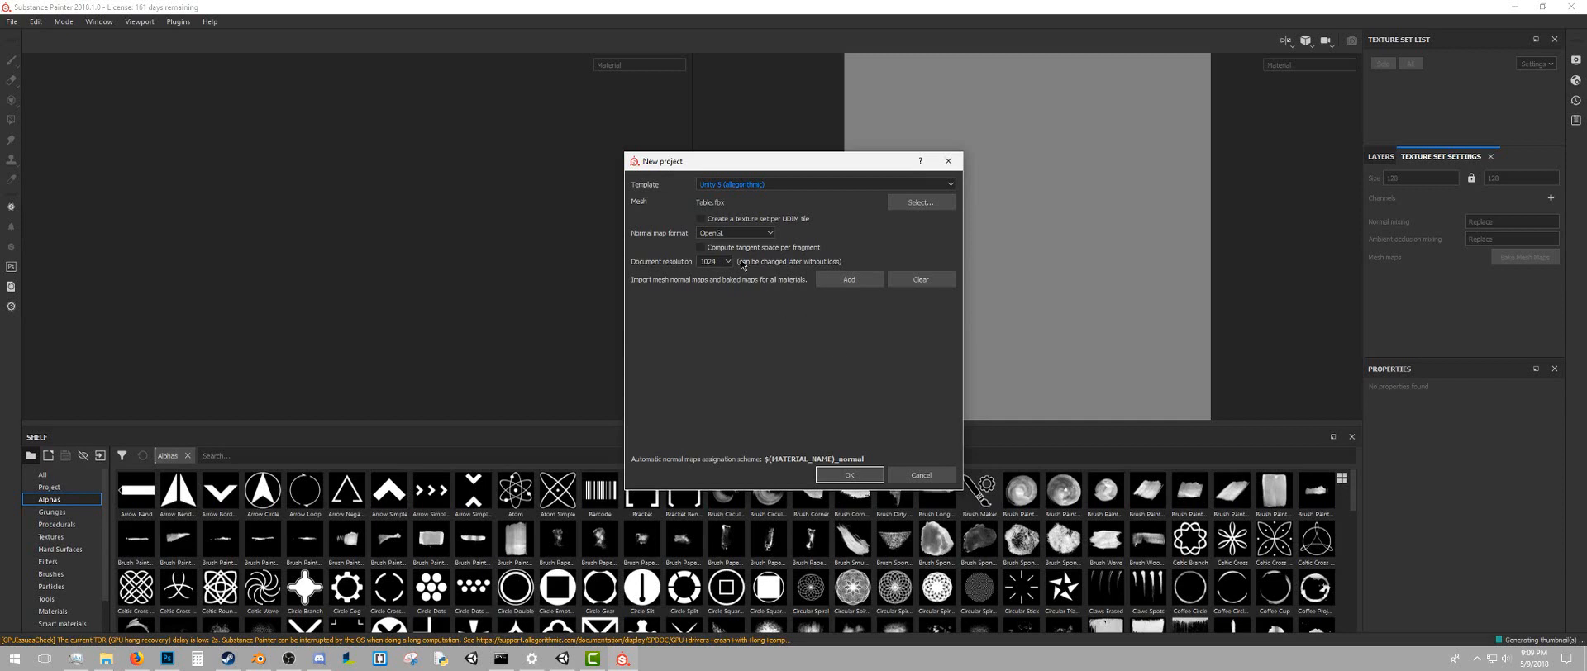
pyautogui.click(845, 473)
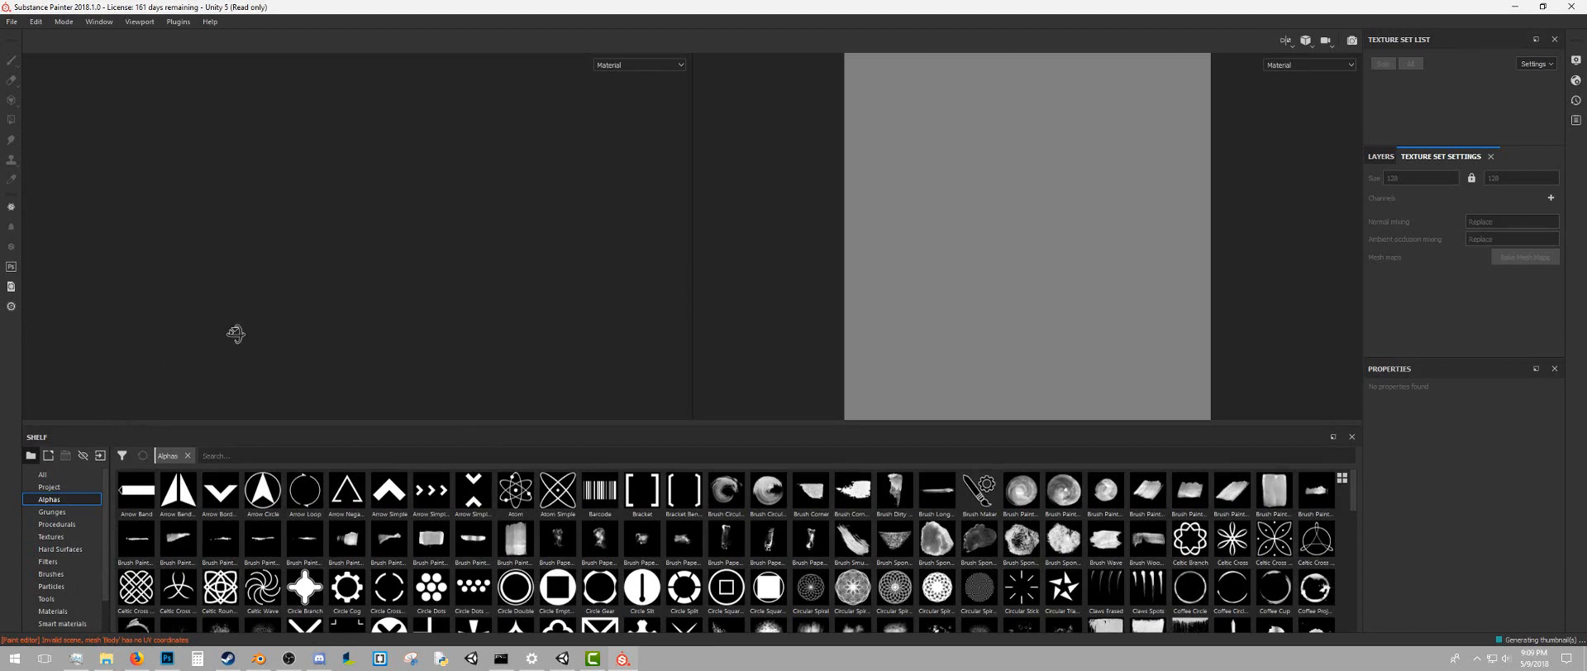
pyautogui.click(187, 639)
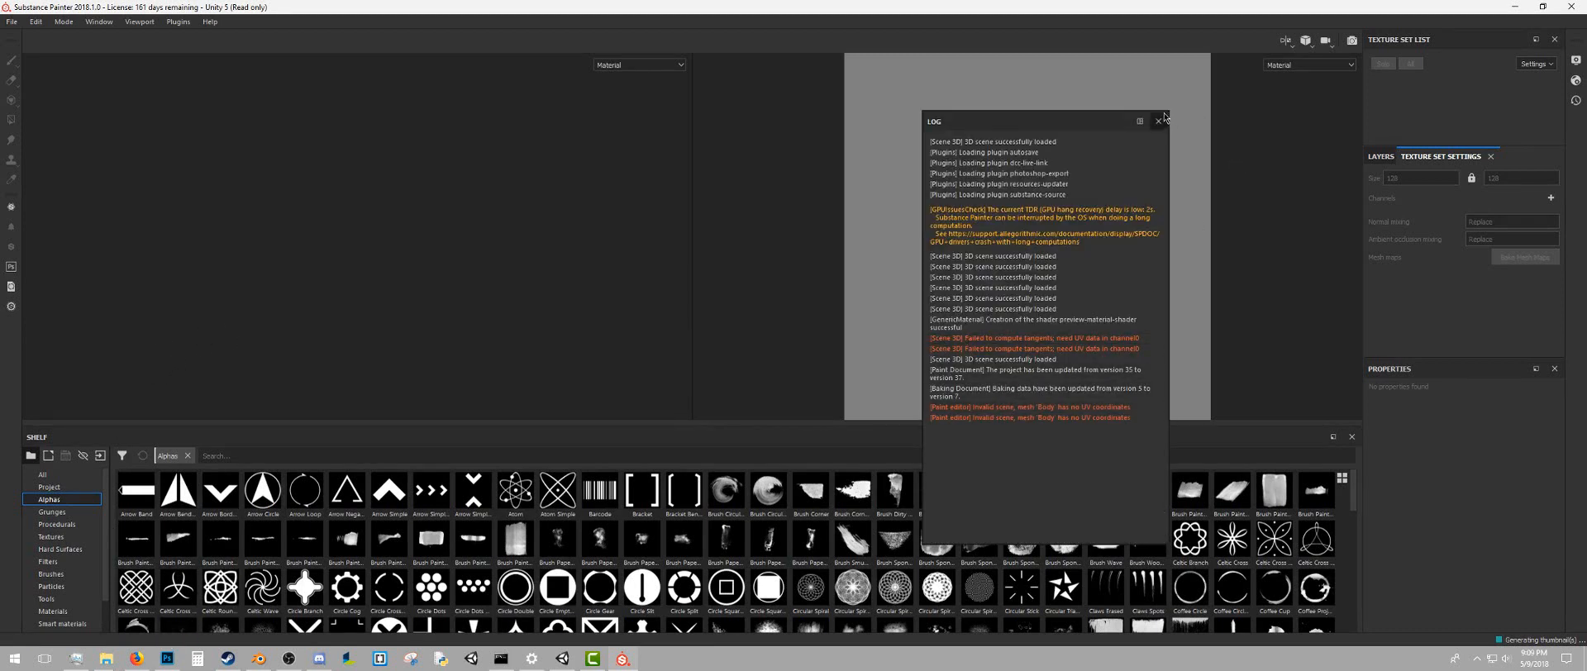
# Switch to Blender, check the low-poly Body's UV layout in Edit Mode, and return to Object Mode
pyautogui.click(260, 661)
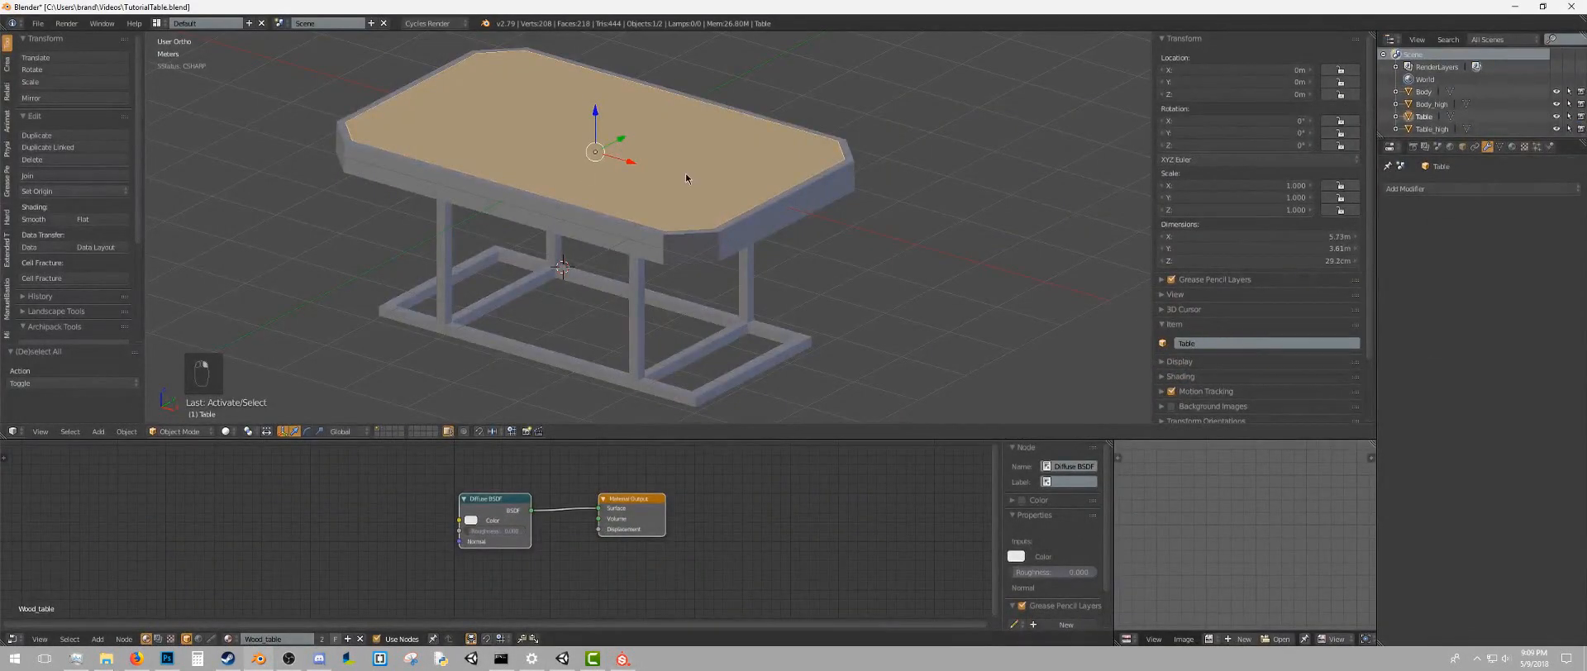
pyautogui.moveTo(685, 173); pyautogui.dragTo(653, 189, button='middle')
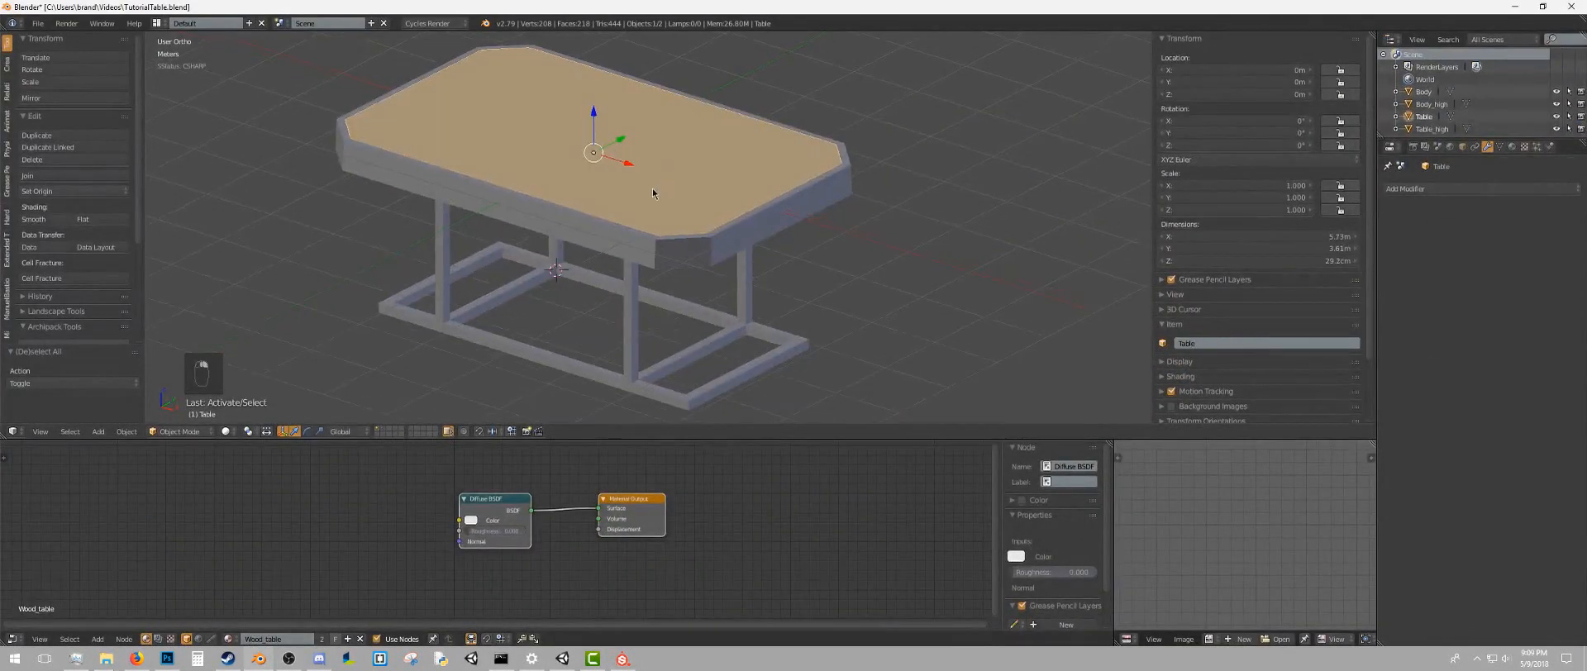
pyautogui.rightClick(650, 233)
pyautogui.press('Tab')
pyautogui.press('a')
pyautogui.press('a')
pyautogui.press('a')
pyautogui.press('a')
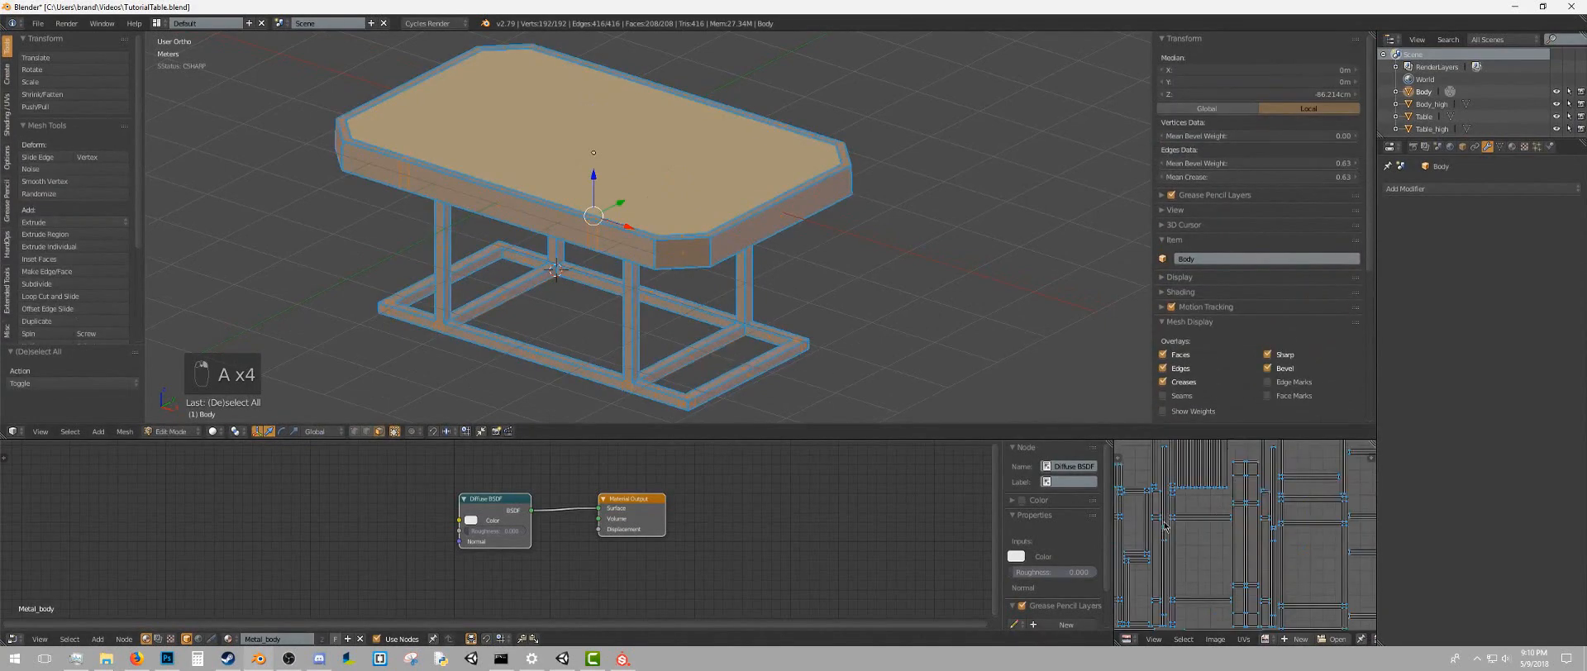
pyautogui.scroll(-2, 1164, 525)
pyautogui.scroll(3, 663, 196)
pyautogui.press('z')
pyautogui.press('z')
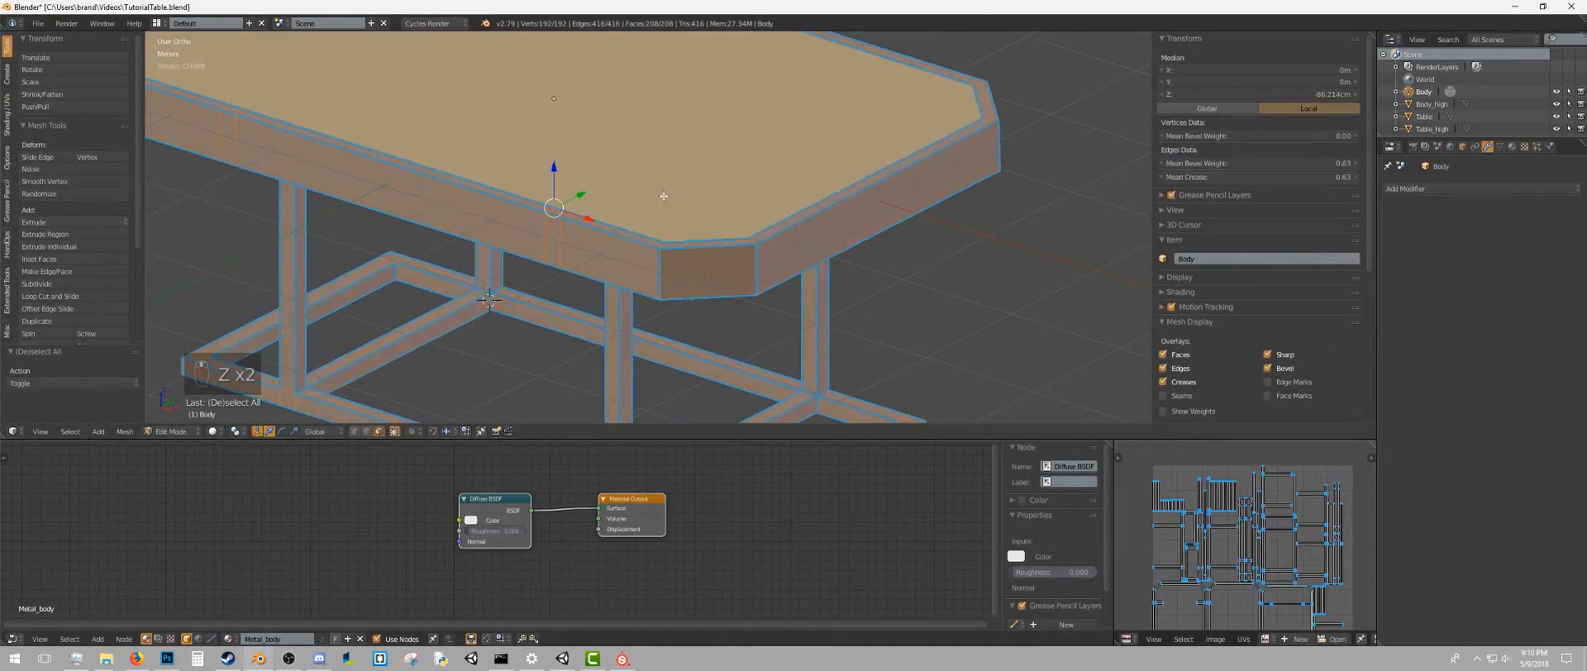
pyautogui.scroll(-3, 663, 196)
pyautogui.press('a')
pyautogui.press('Tab')
# Check the low-poly Table's UV layout in Edit Mode and return it to Object Mode
pyautogui.rightClick(615, 229)
pyautogui.press('Tab')
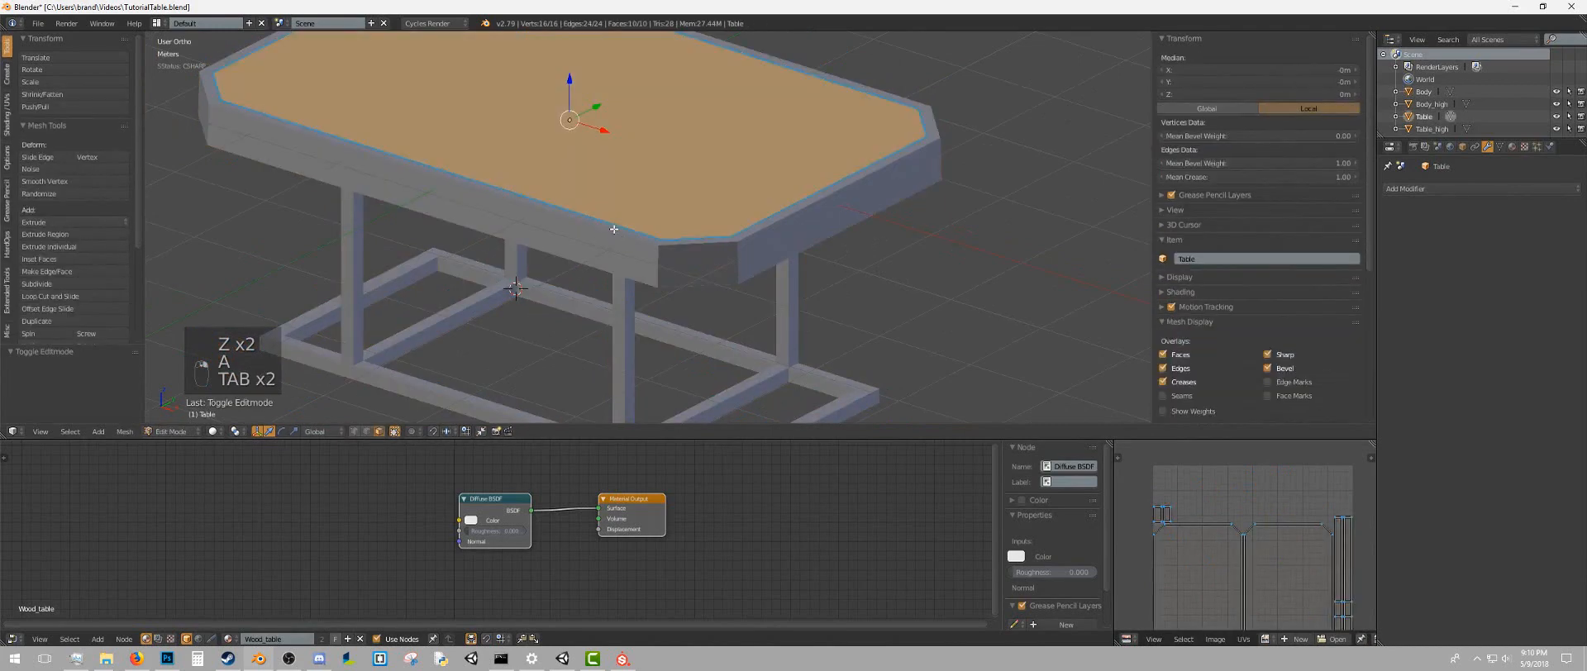
pyautogui.press('a')
pyautogui.press('a')
pyautogui.press('a')
pyautogui.press('a')
pyautogui.press('a')
pyautogui.press('Tab')
# Add the low-poly Body to the Table selection and export both as FBX, overwriting Table.fbx in the Videos folder
pyautogui.keyDown('shift'); pyautogui.rightClick(507, 147); pyautogui.keyUp('shift')
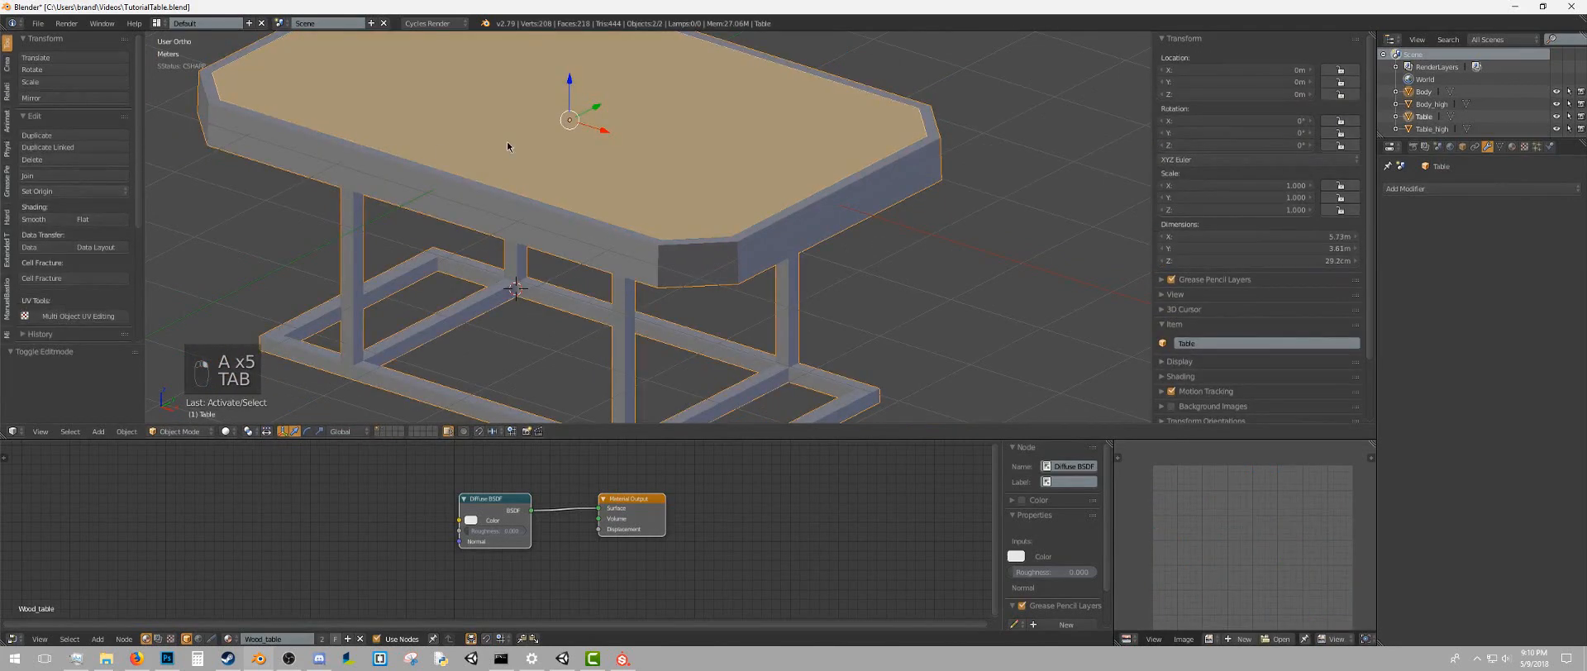
pyautogui.click(37, 23)
pyautogui.moveTo(82, 272)
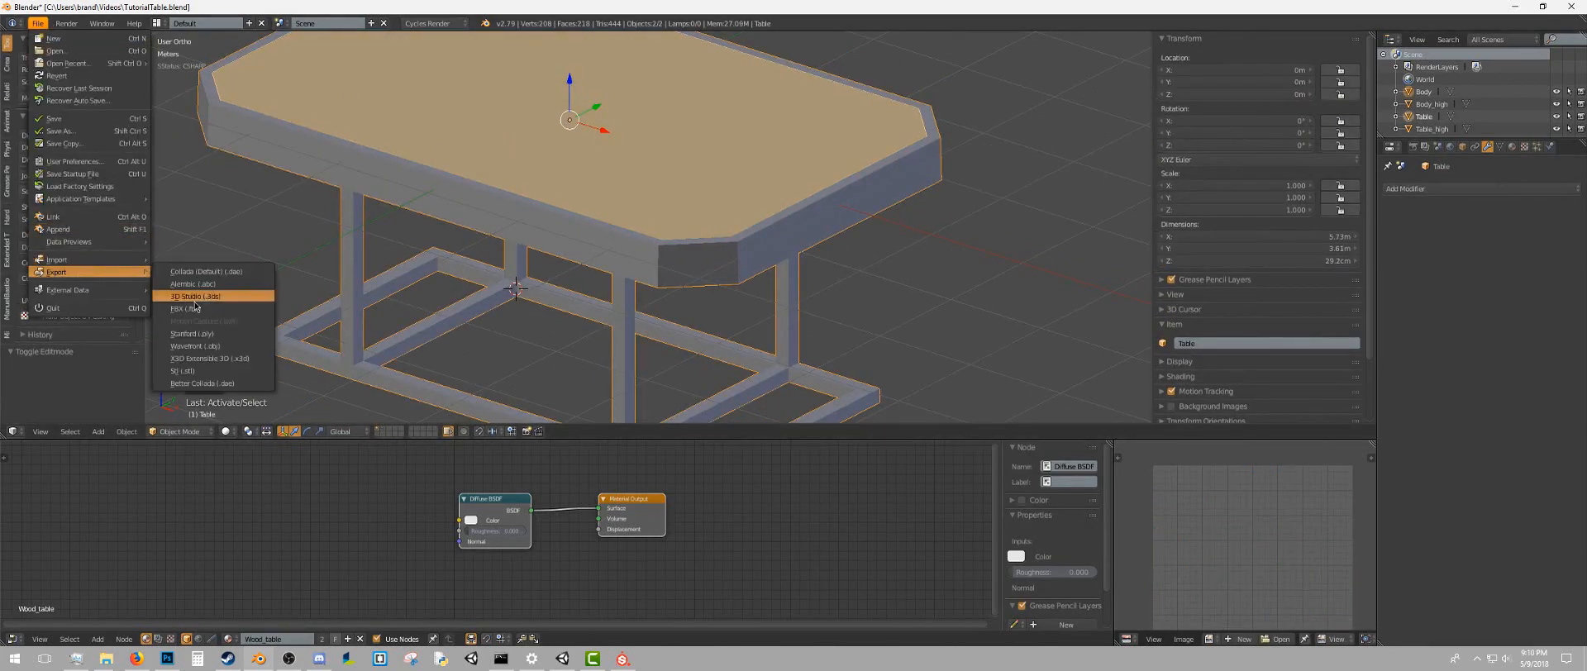
pyautogui.click(195, 308)
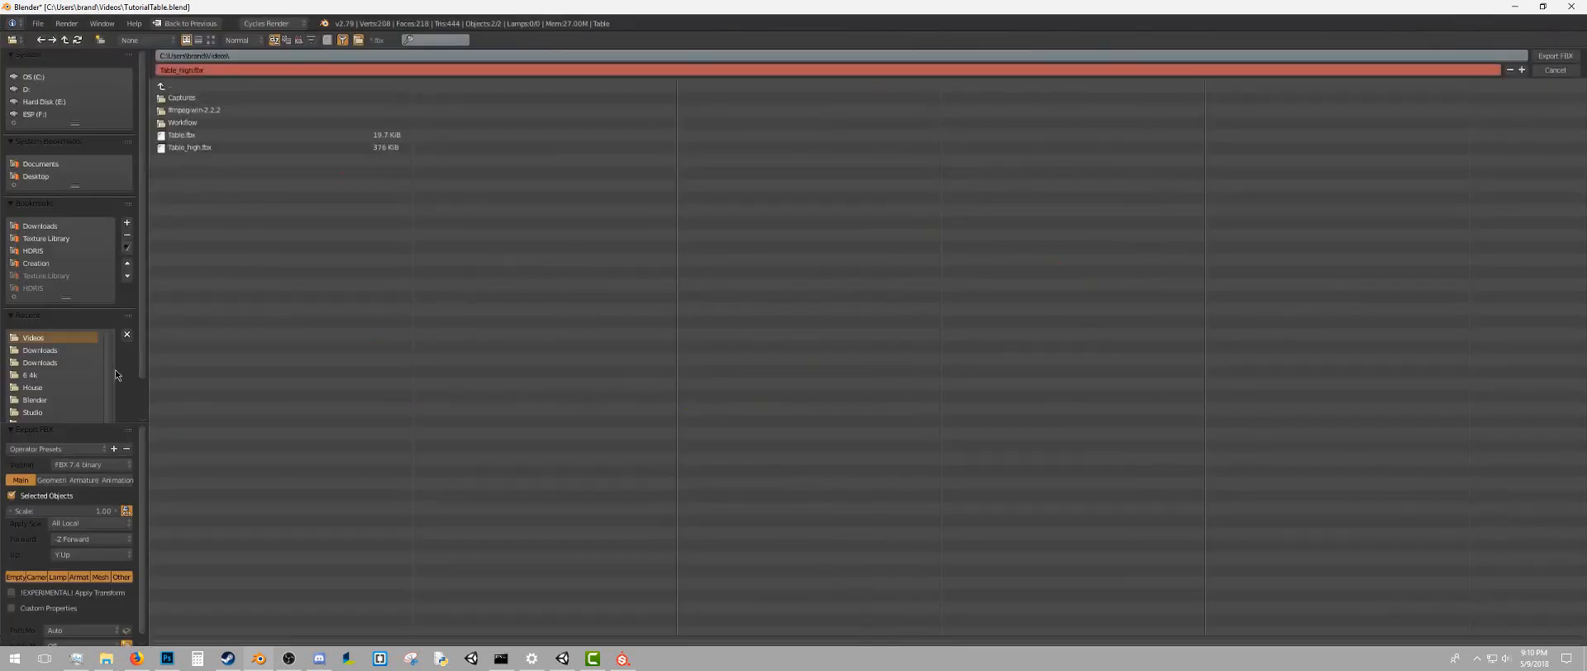
pyautogui.doubleClick(205, 139)
# Switch to Substance Painter, close the log, and start a new project, discarding the changes to the current one
pyautogui.click(1516, 6)
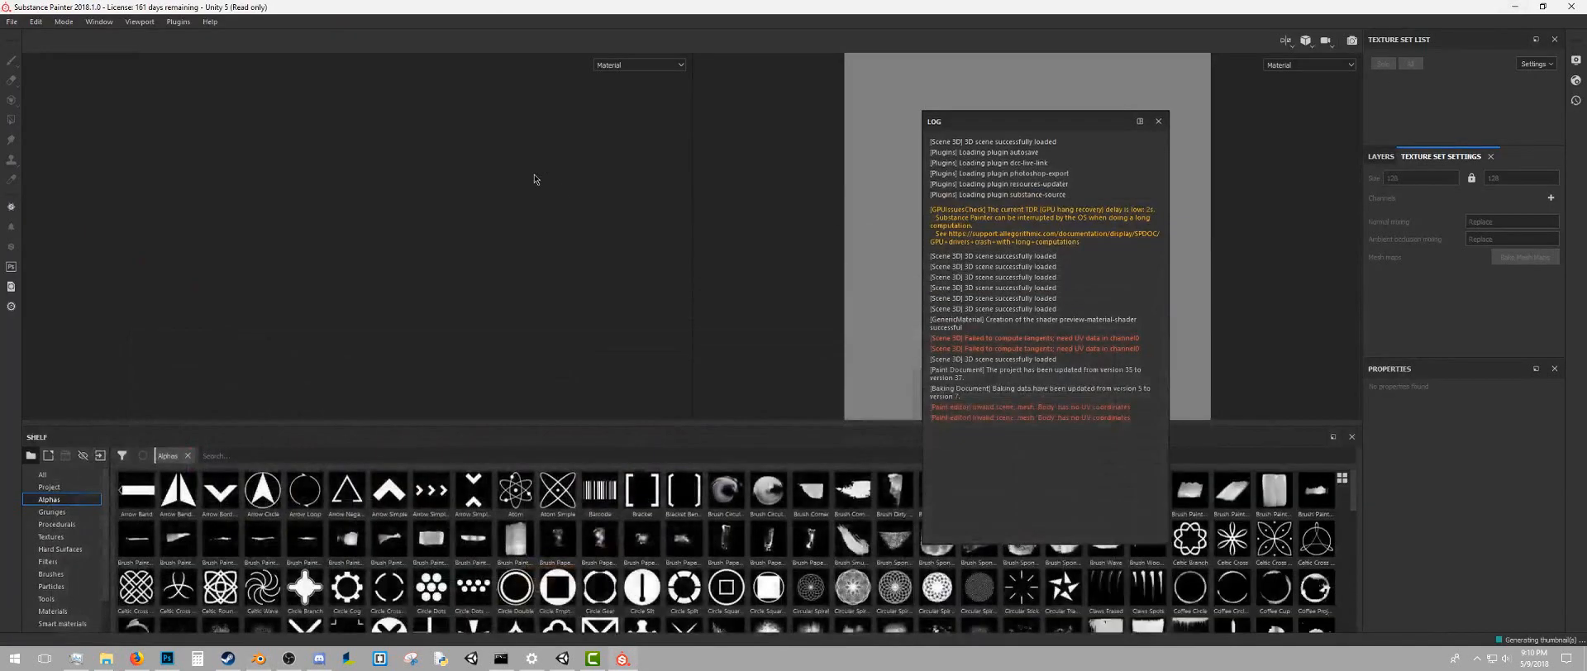
pyautogui.click(1159, 120)
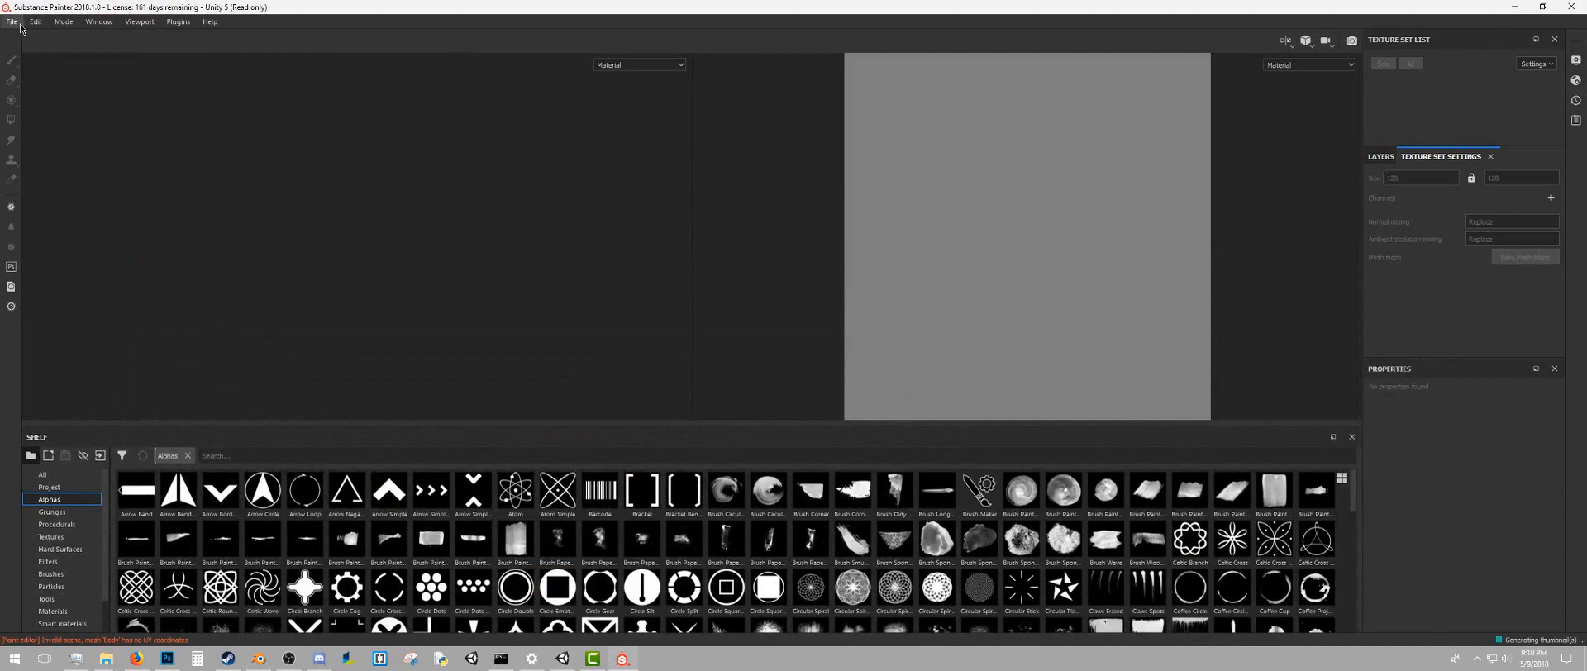
pyautogui.click(12, 23)
pyautogui.click(39, 40)
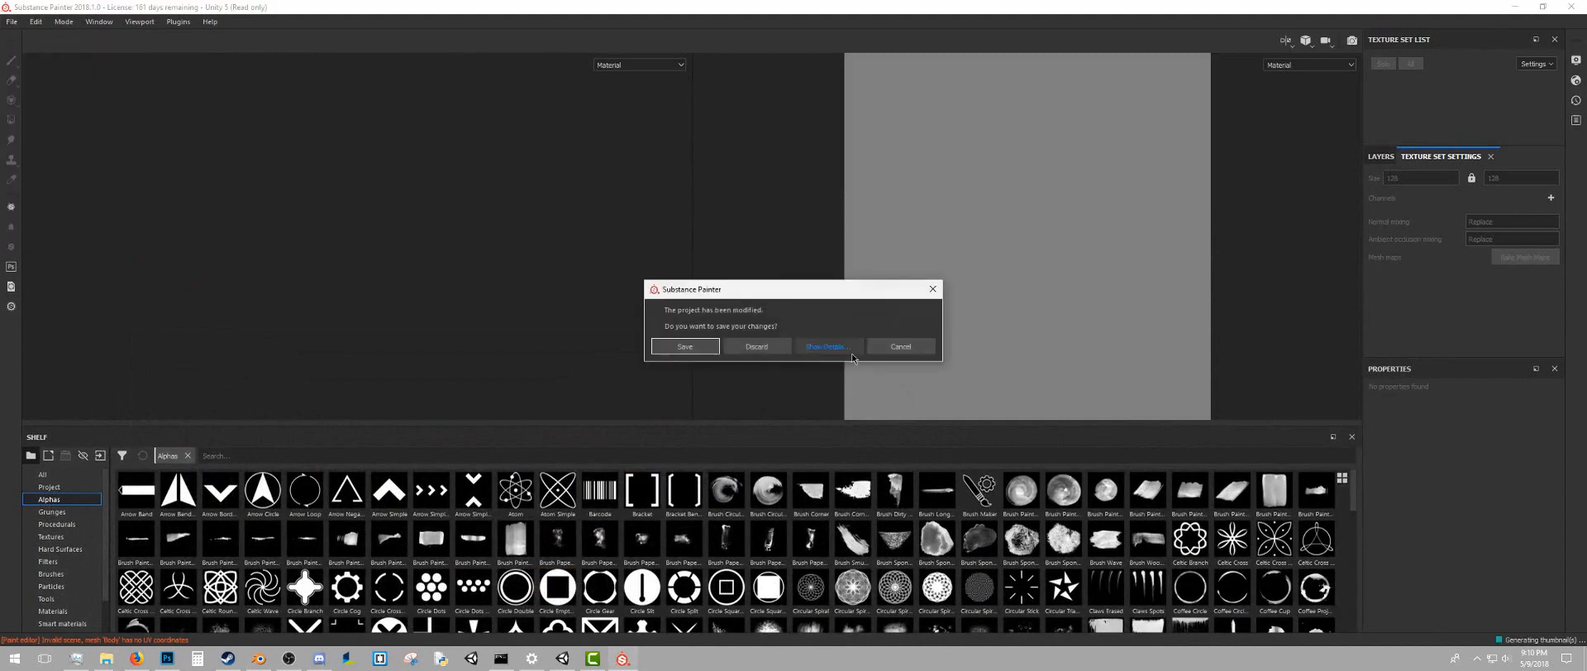
pyautogui.click(760, 345)
# Create the project with Table.fbx from the Videos folder as its mesh and a document resolution of 1024
pyautogui.click(919, 207)
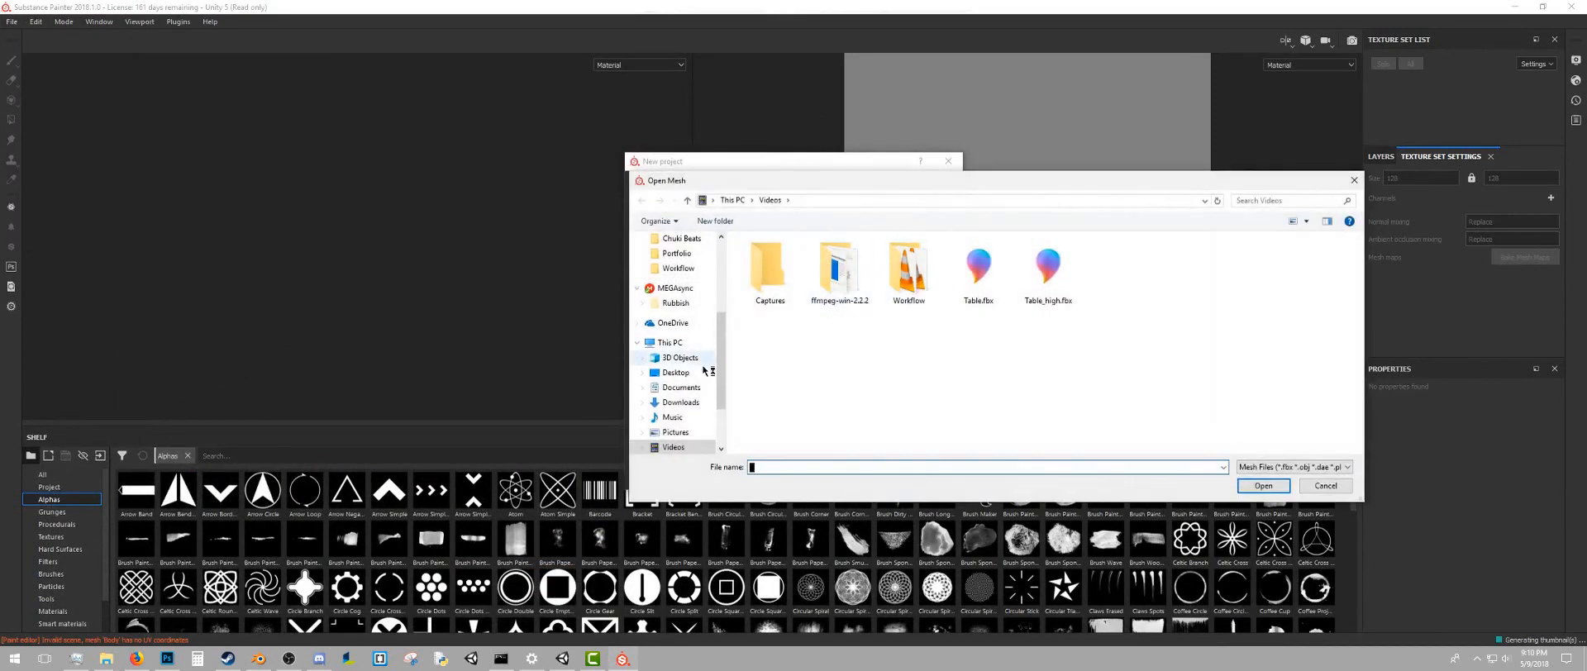
pyautogui.doubleClick(964, 289)
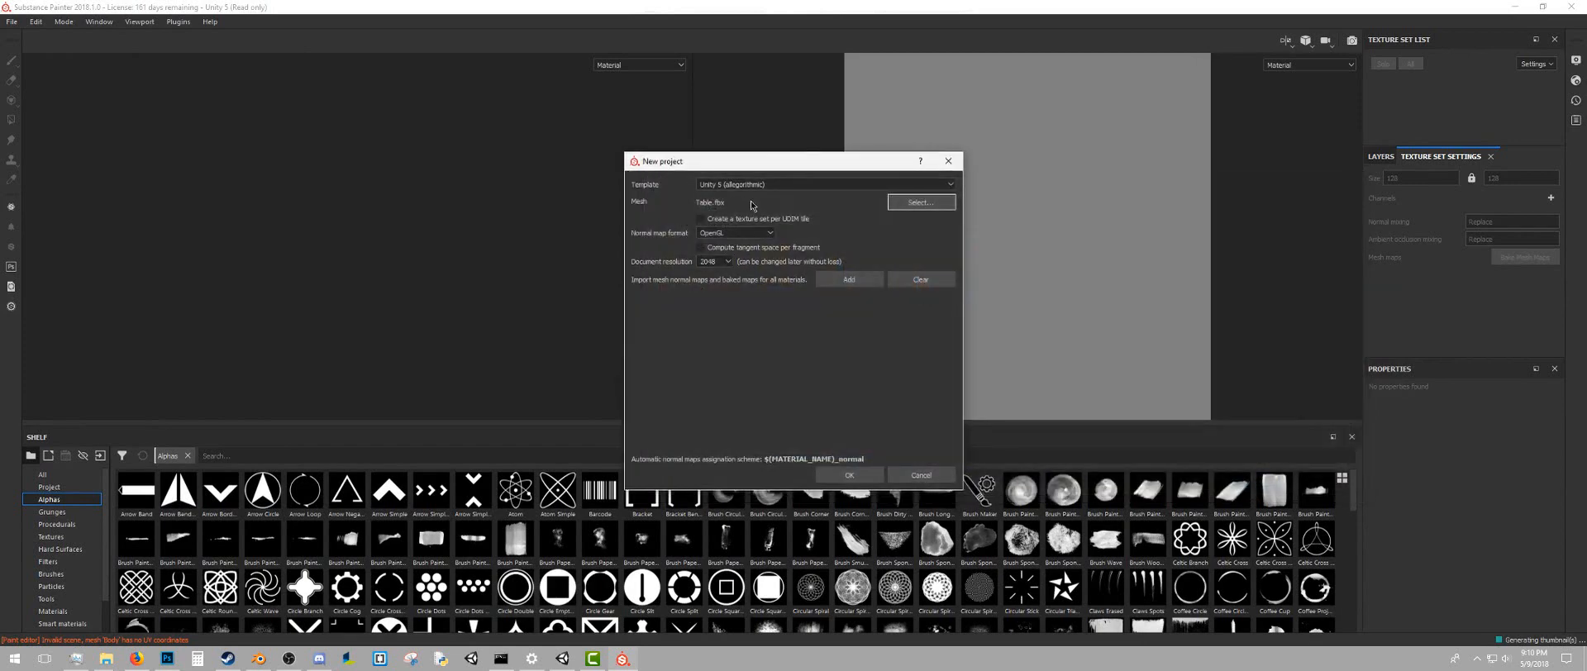
pyautogui.click(715, 261)
pyautogui.click(721, 303)
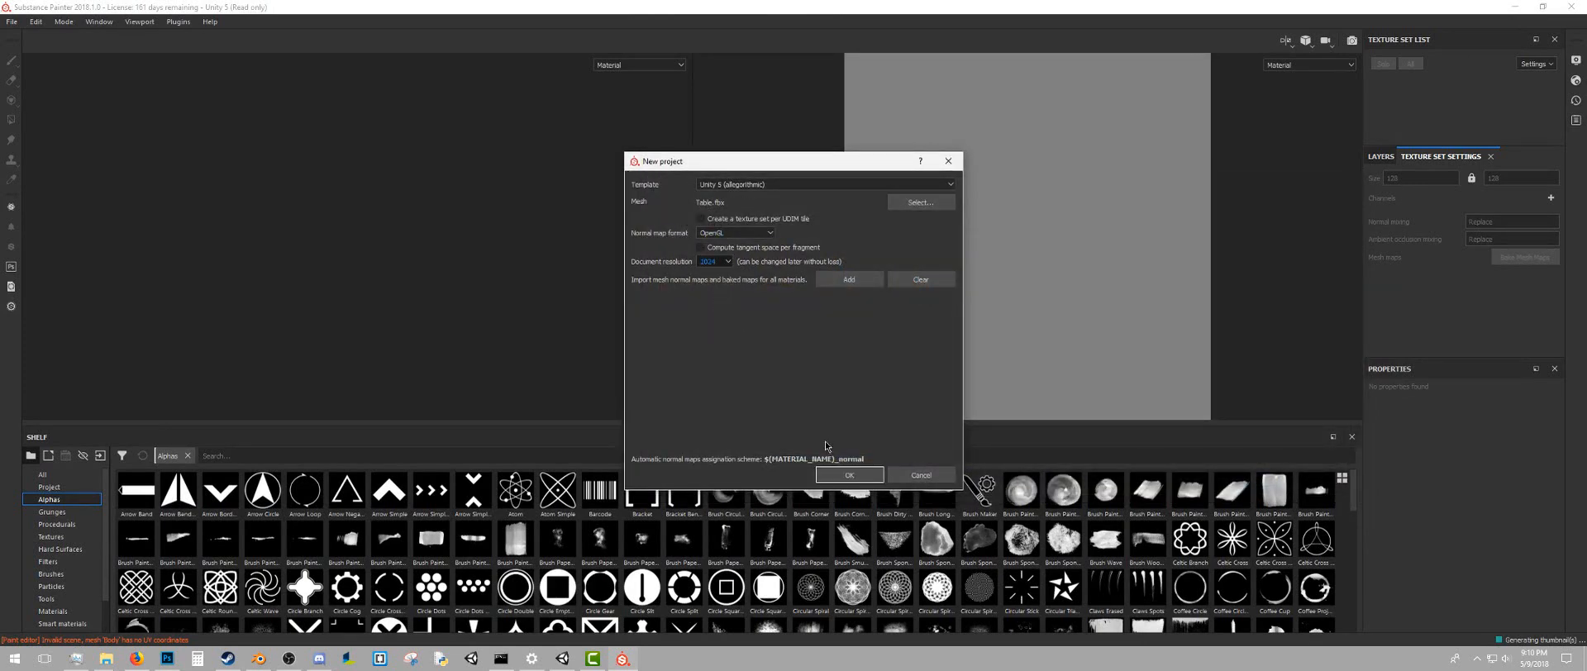
pyautogui.click(849, 475)
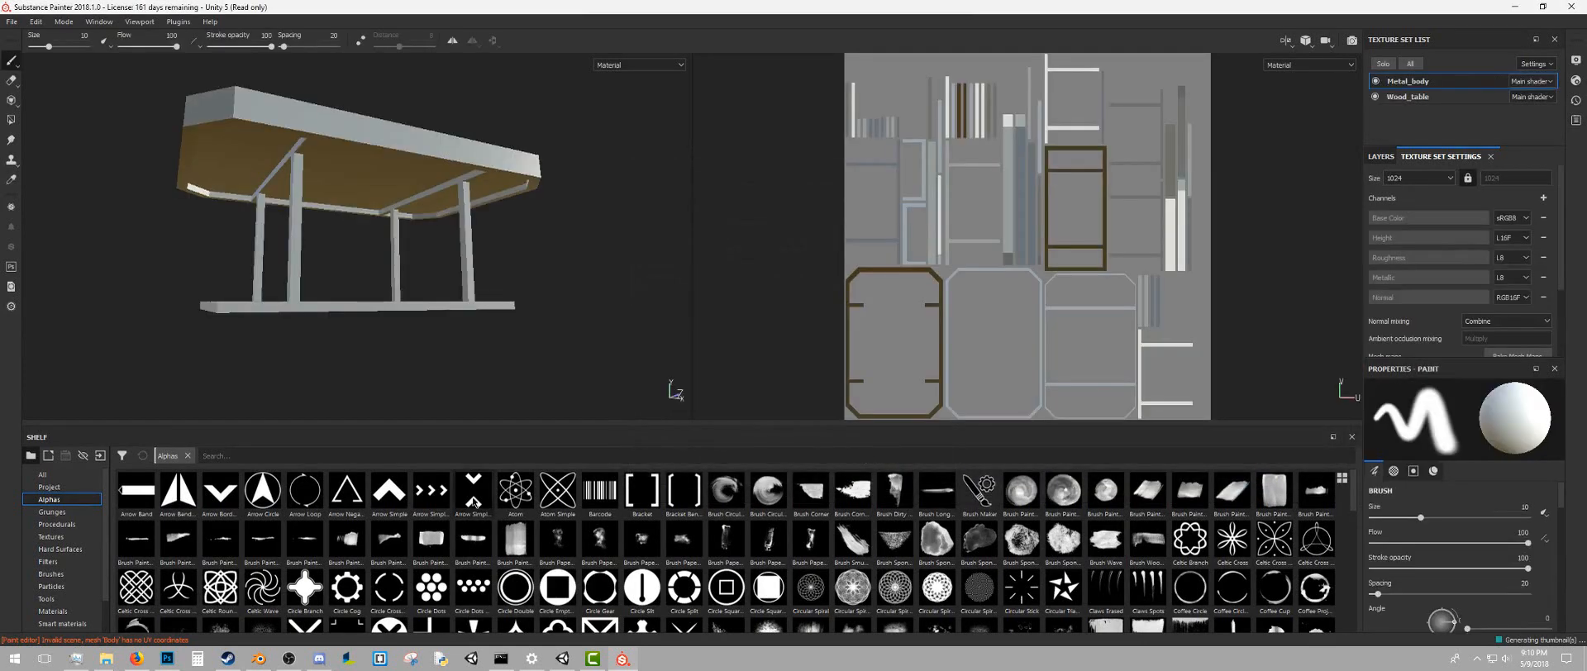
# Examine the imported low-poly table's edges, tabletop and legs from several angles in the 3D view
pyautogui.moveTo(548, 221)
pyautogui.keyDown('alt'); pyautogui.mouseDown()
pyautogui.moveTo(304, 294)
pyautogui.moveTo(425, 192)
pyautogui.moveTo(354, 258)
pyautogui.moveTo(372, 216)
pyautogui.moveTo(356, 186)
pyautogui.moveTo(413, 136)
pyautogui.moveTo(418, 223)
pyautogui.moveTo(496, 170)
pyautogui.moveTo(602, 220)
pyautogui.moveTo(549, 221)
pyautogui.mouseUp(); pyautogui.keyUp('alt')
pyautogui.scroll(2, 305, 295)
pyautogui.scroll(-2, 304, 295)
pyautogui.scroll(-2, 354, 261)
pyautogui.scroll(2, 414, 220)
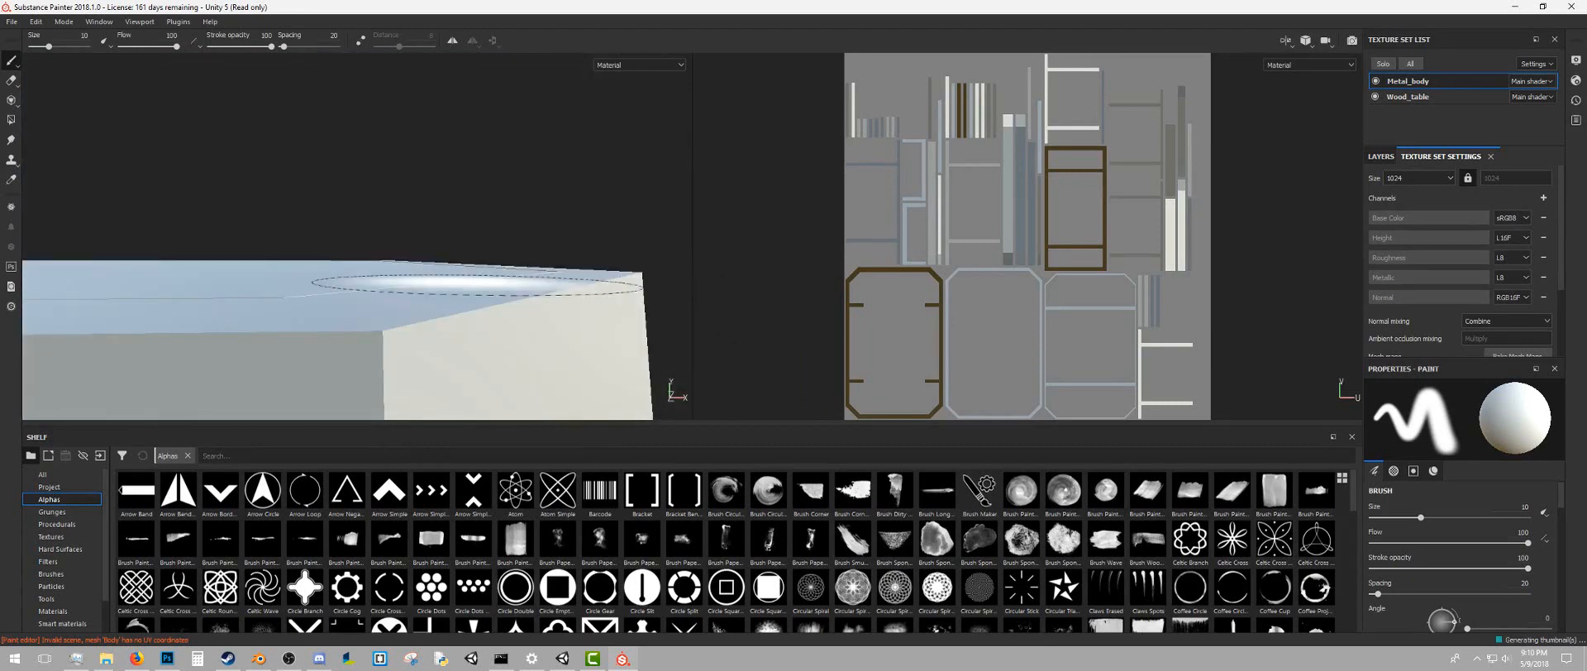
pyautogui.keyDown('alt'); pyautogui.moveTo(458, 206); pyautogui.dragTo(383, 249); pyautogui.keyUp('alt')
pyautogui.scroll(-3, 396, 239)
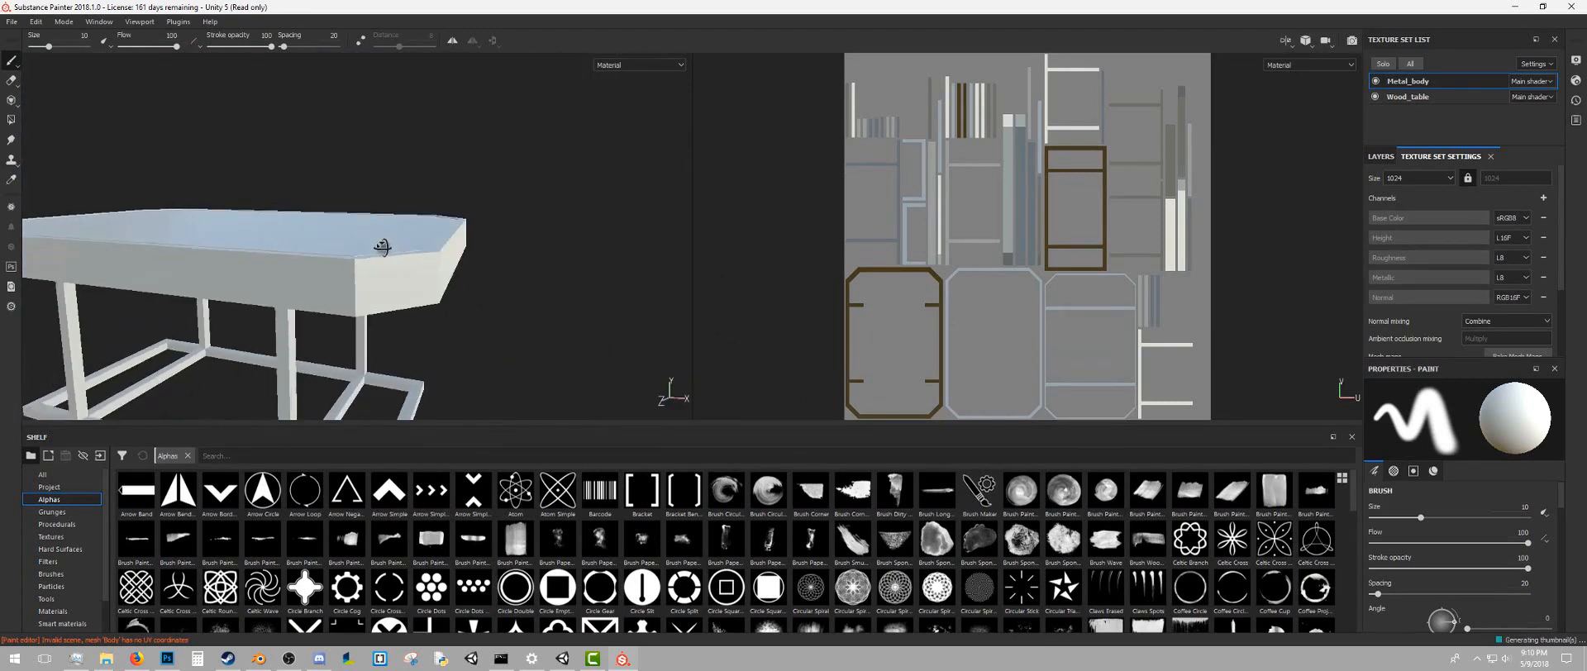
pyautogui.keyDown('alt'); pyautogui.moveTo(382, 249); pyautogui.dragTo(397, 178, button='middle'); pyautogui.keyUp('alt')
pyautogui.keyDown('alt'); pyautogui.moveTo(397, 178); pyautogui.dragTo(383, 209); pyautogui.keyUp('alt')
pyautogui.keyDown('alt'); pyautogui.moveTo(383, 209); pyautogui.dragTo(400, 200, button='middle'); pyautogui.keyUp('alt')
pyautogui.keyDown('alt'); pyautogui.moveTo(399, 201); pyautogui.dragTo(400, 205); pyautogui.keyUp('alt')
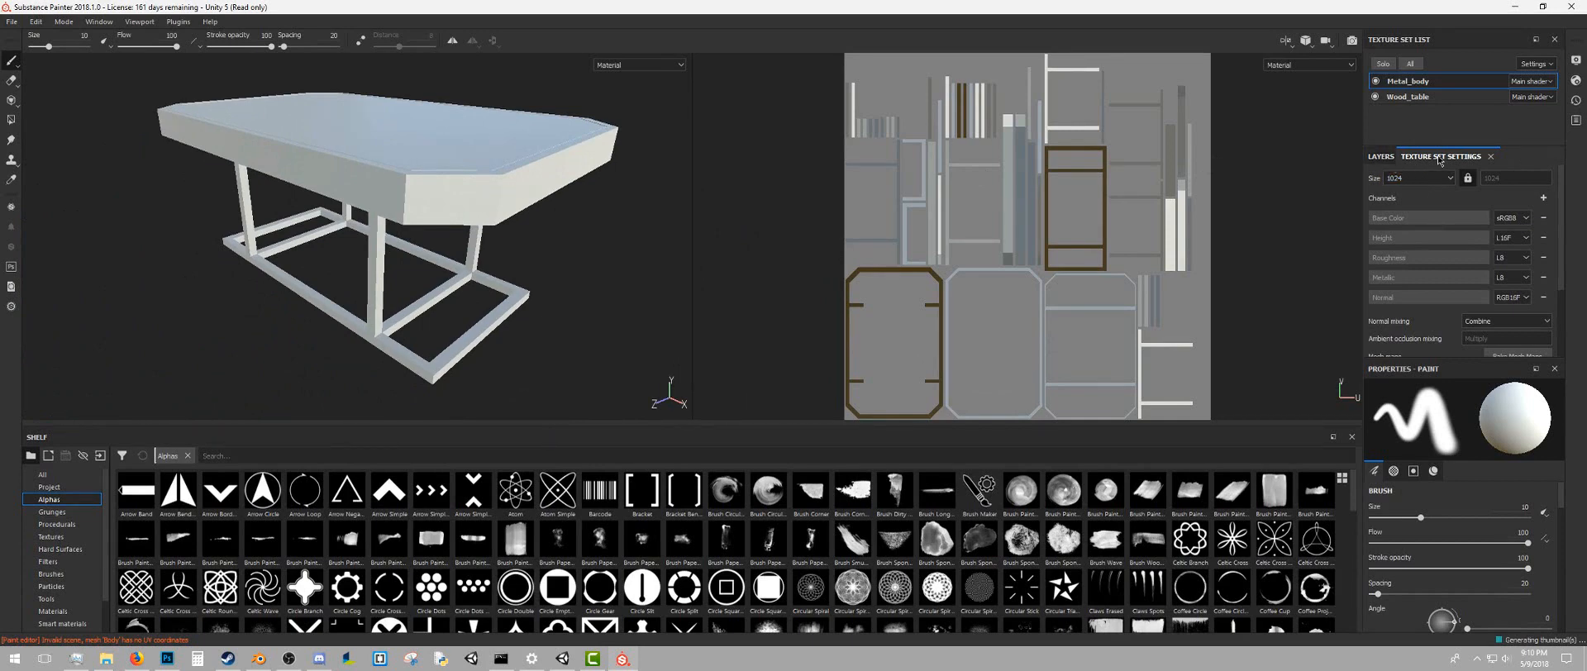
# Open the mesh map baking settings for the Metal_body texture set and set the output size to 1024
pyautogui.scroll(-3, 1505, 265)
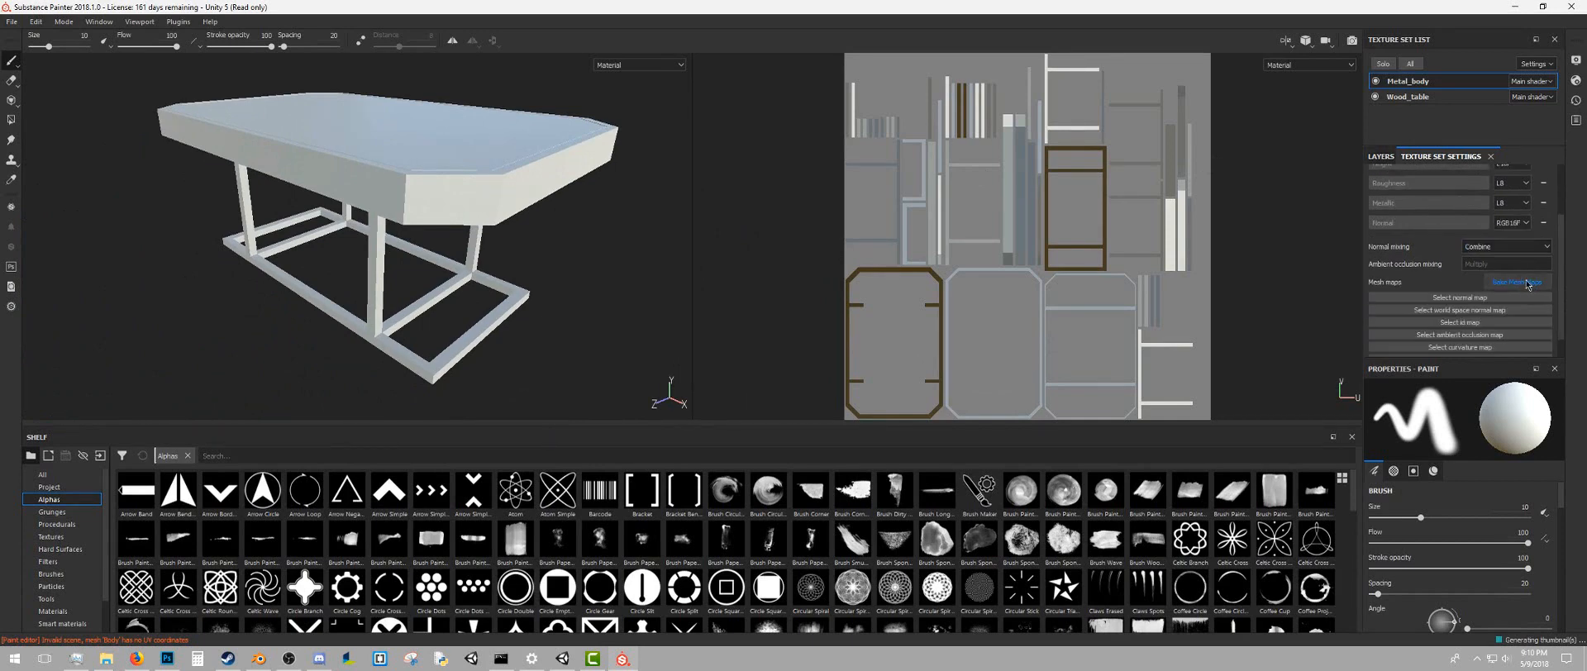
pyautogui.click(1526, 282)
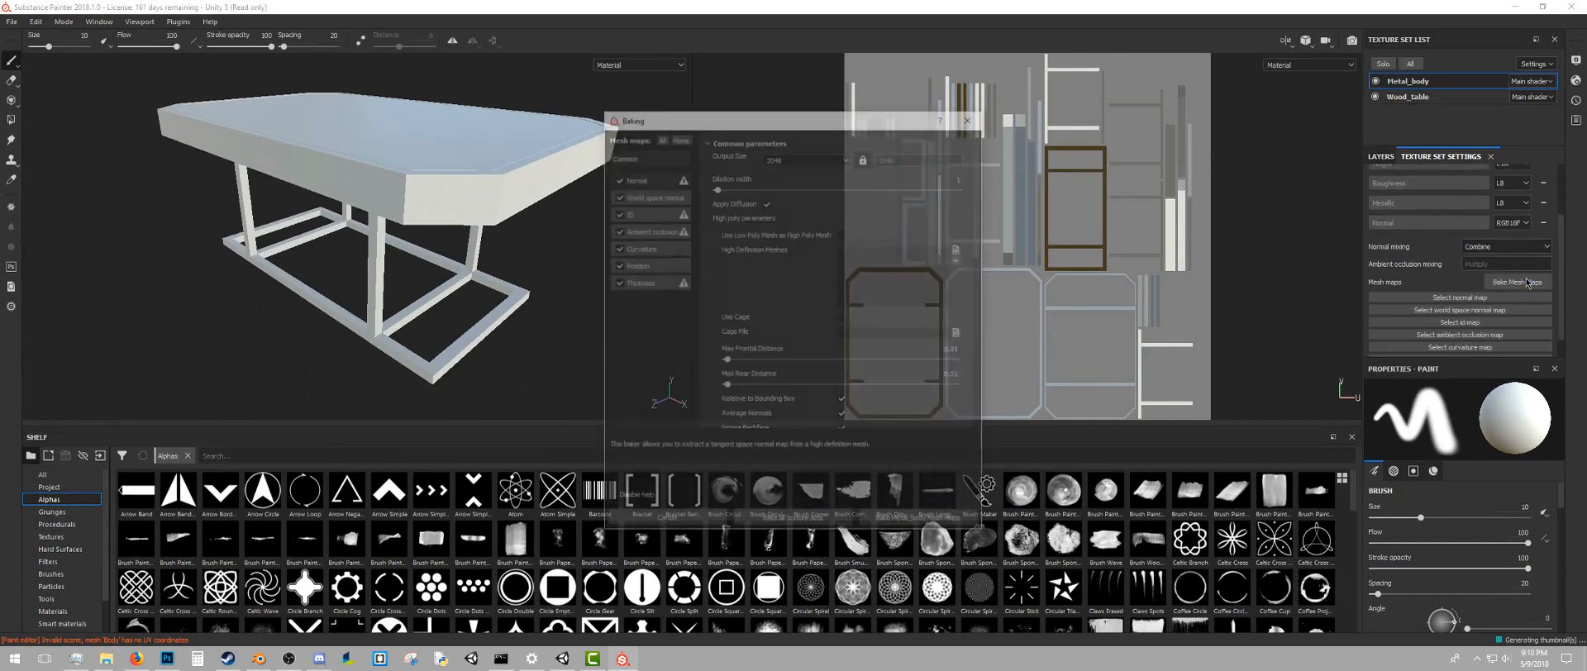
pyautogui.click(822, 161)
pyautogui.click(818, 203)
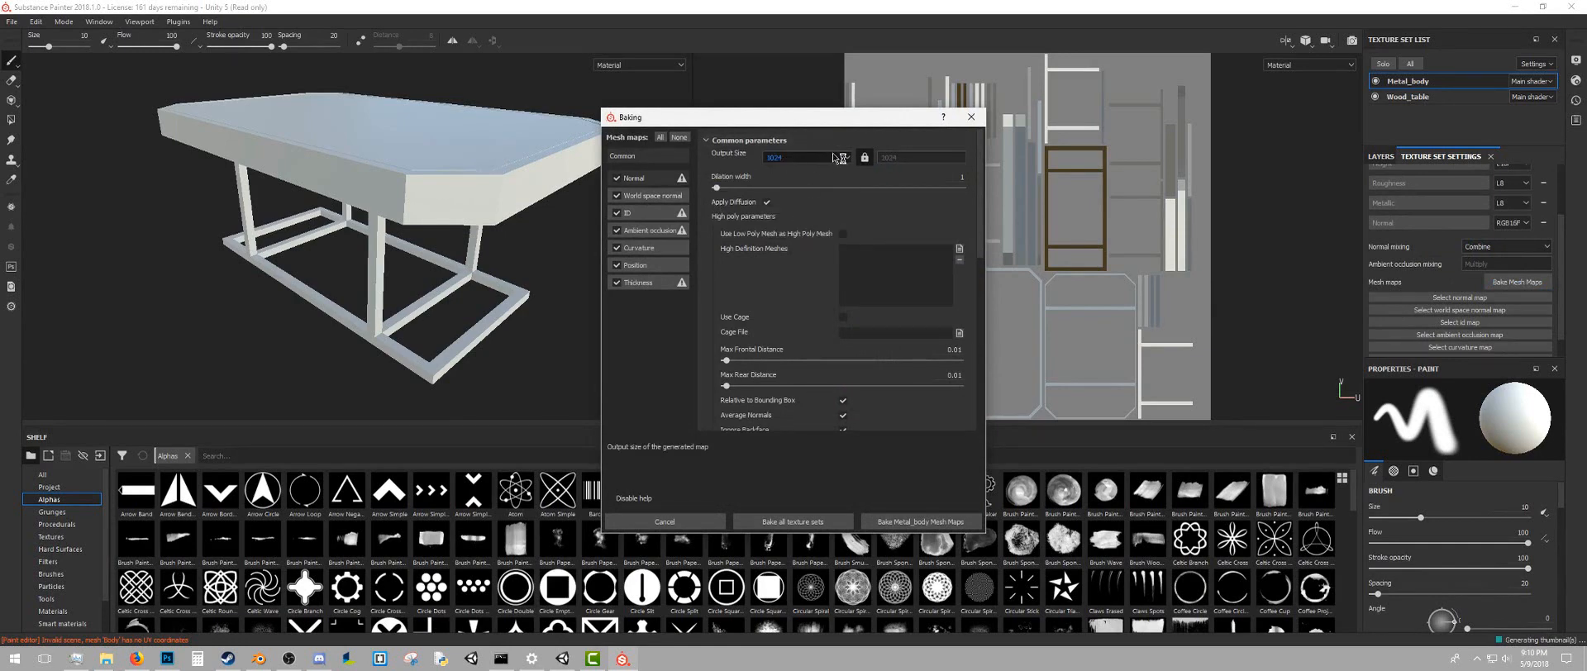
# Load Table_high.fbx from the Videos folder as the high definition mesh and bake the mesh maps for all texture sets
pyautogui.click(960, 249)
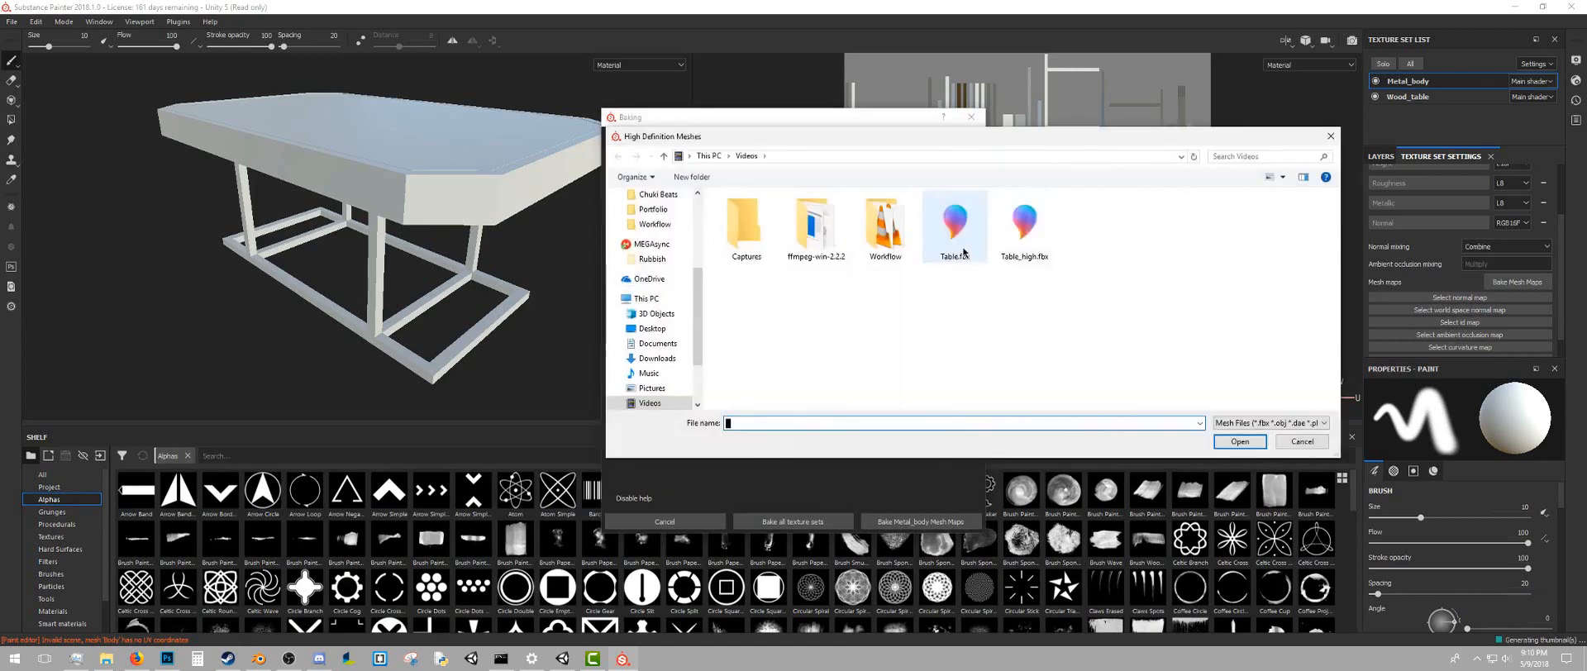
pyautogui.moveTo(919, 114); pyautogui.dragTo(830, 381)
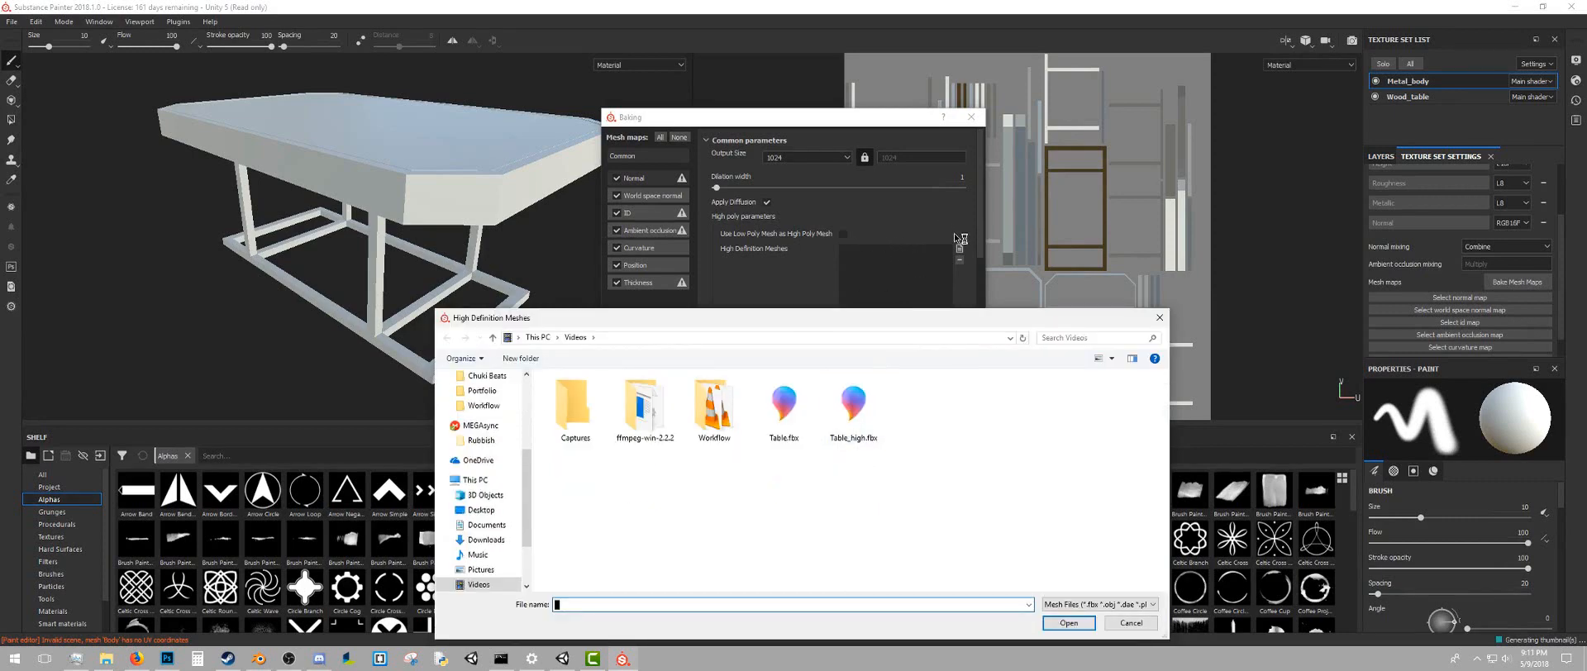
pyautogui.doubleClick(853, 405)
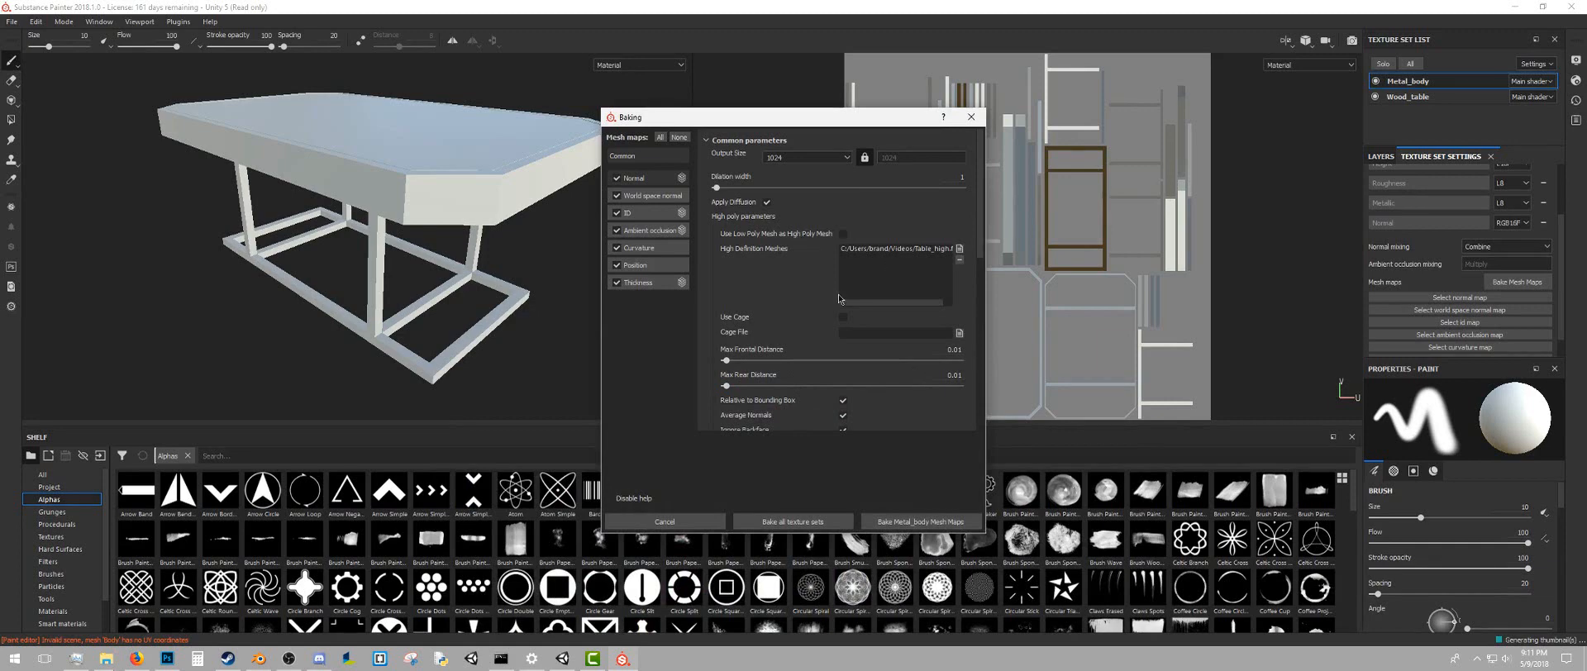
pyautogui.scroll(-5, 879, 353)
pyautogui.scroll(5, 882, 357)
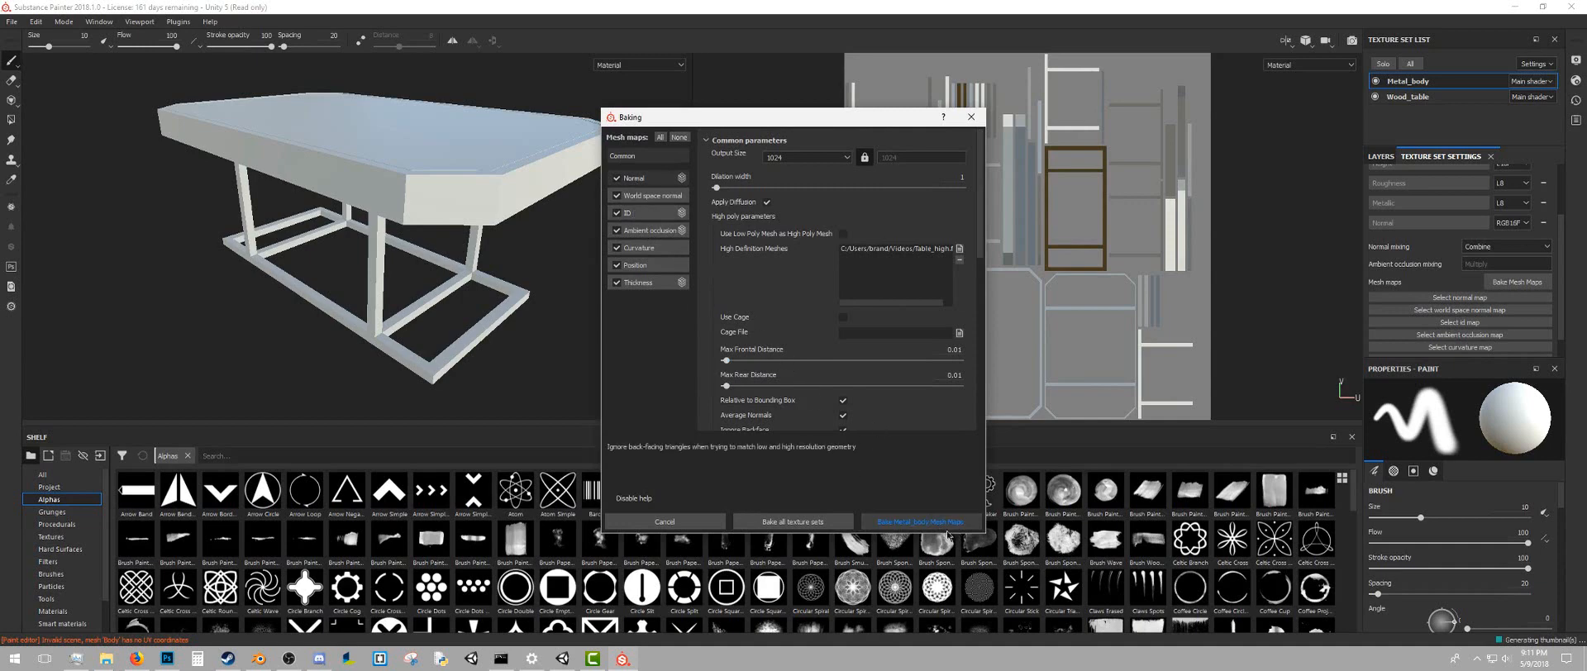
pyautogui.click(811, 523)
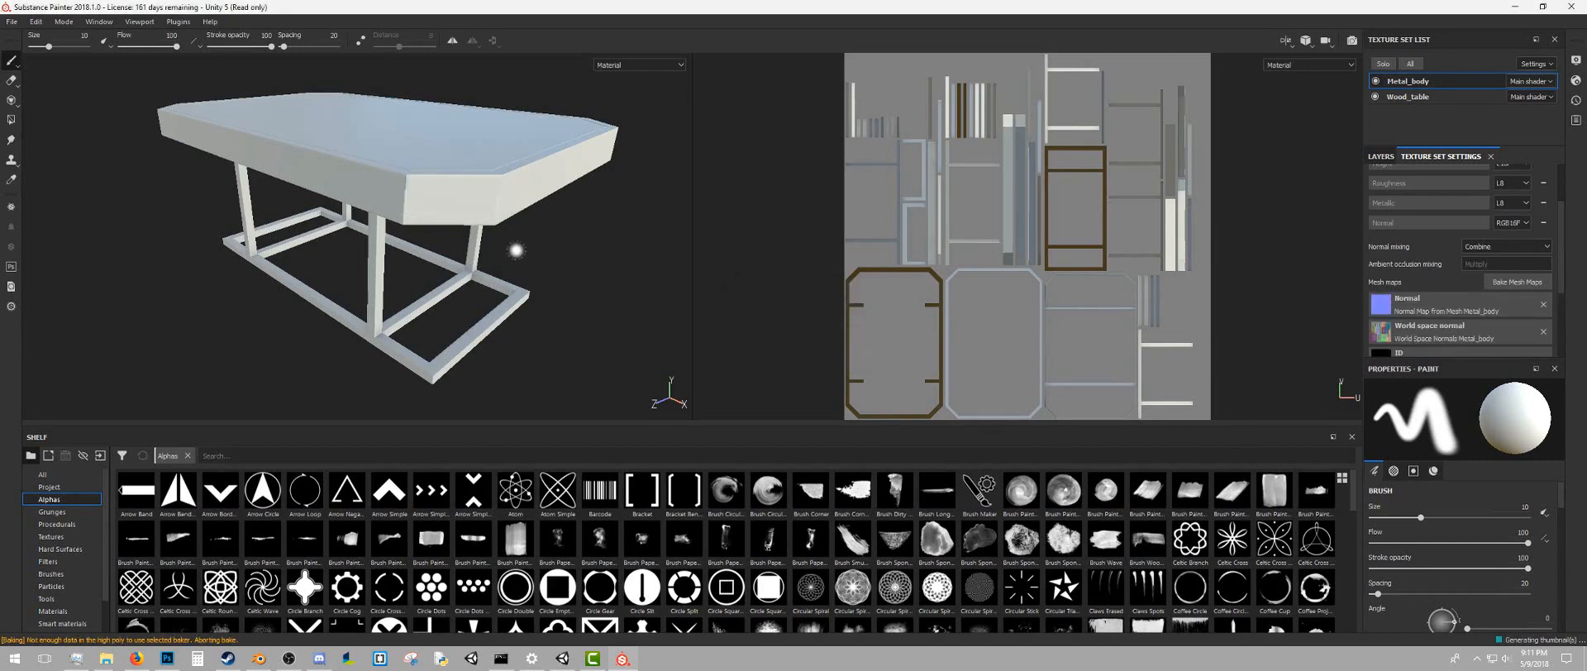
# Examine the baked bevels on the table's corners and tabletop rim, and review the list of baked mesh maps
pyautogui.scroll(10, 496, 248)
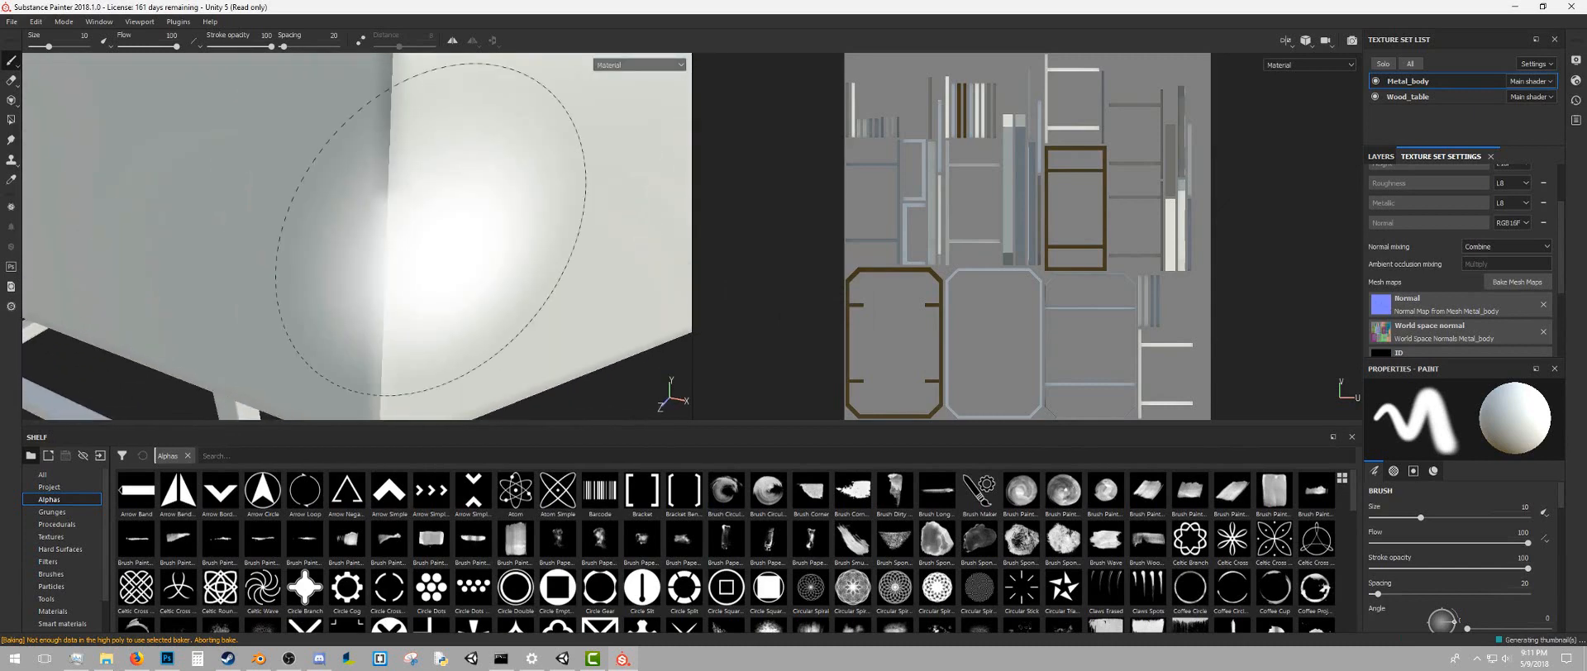
pyautogui.scroll(-5, 430, 232)
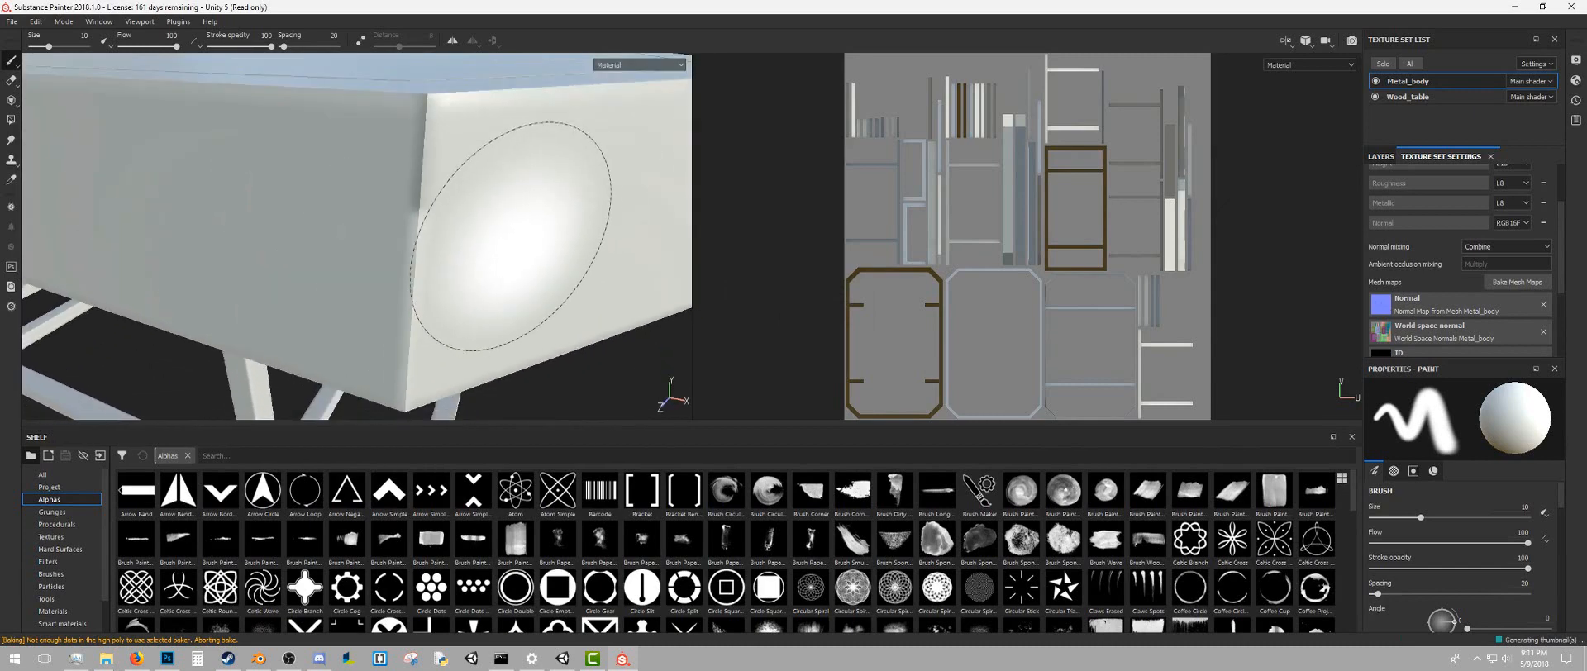
pyautogui.keyDown('alt'); pyautogui.moveTo(496, 281); pyautogui.dragTo(522, 210); pyautogui.keyUp('alt')
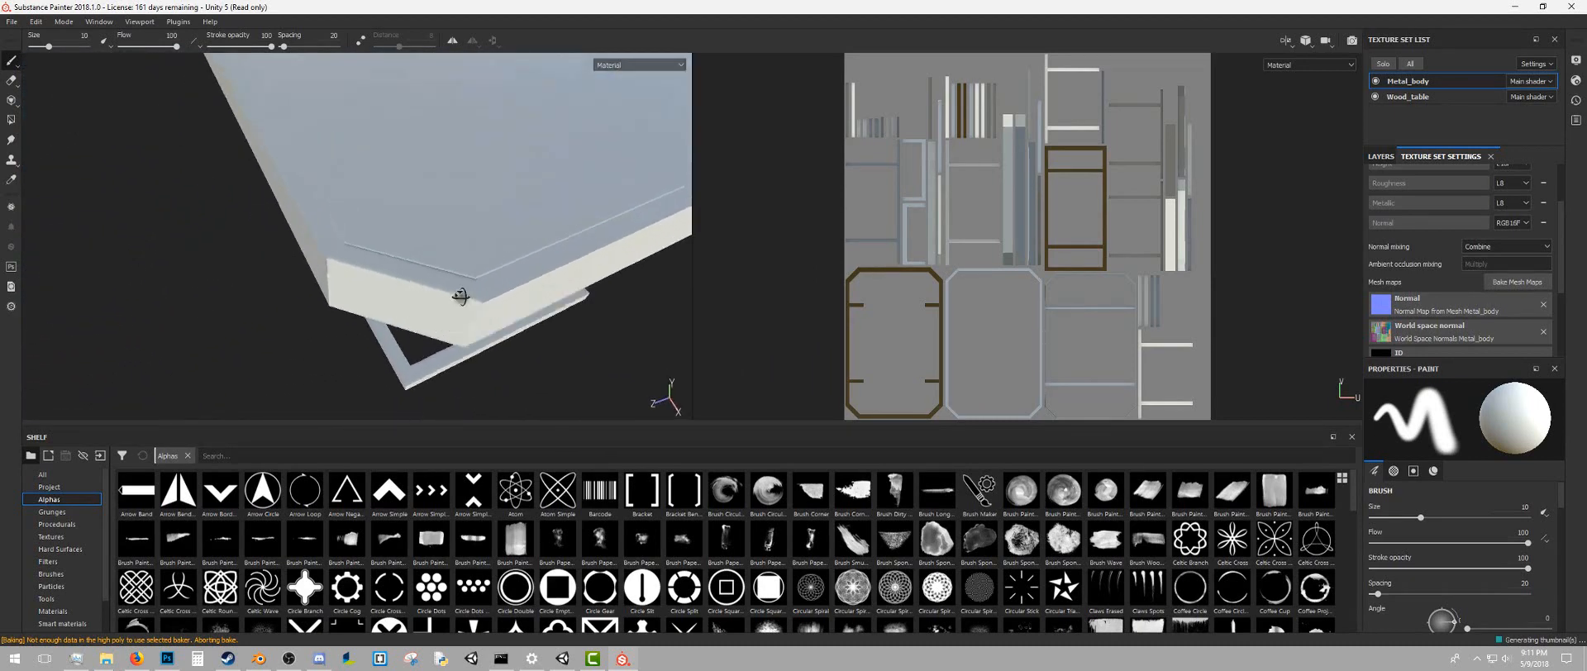
pyautogui.scroll(-4, 507, 255)
pyautogui.scroll(3, 380, 309)
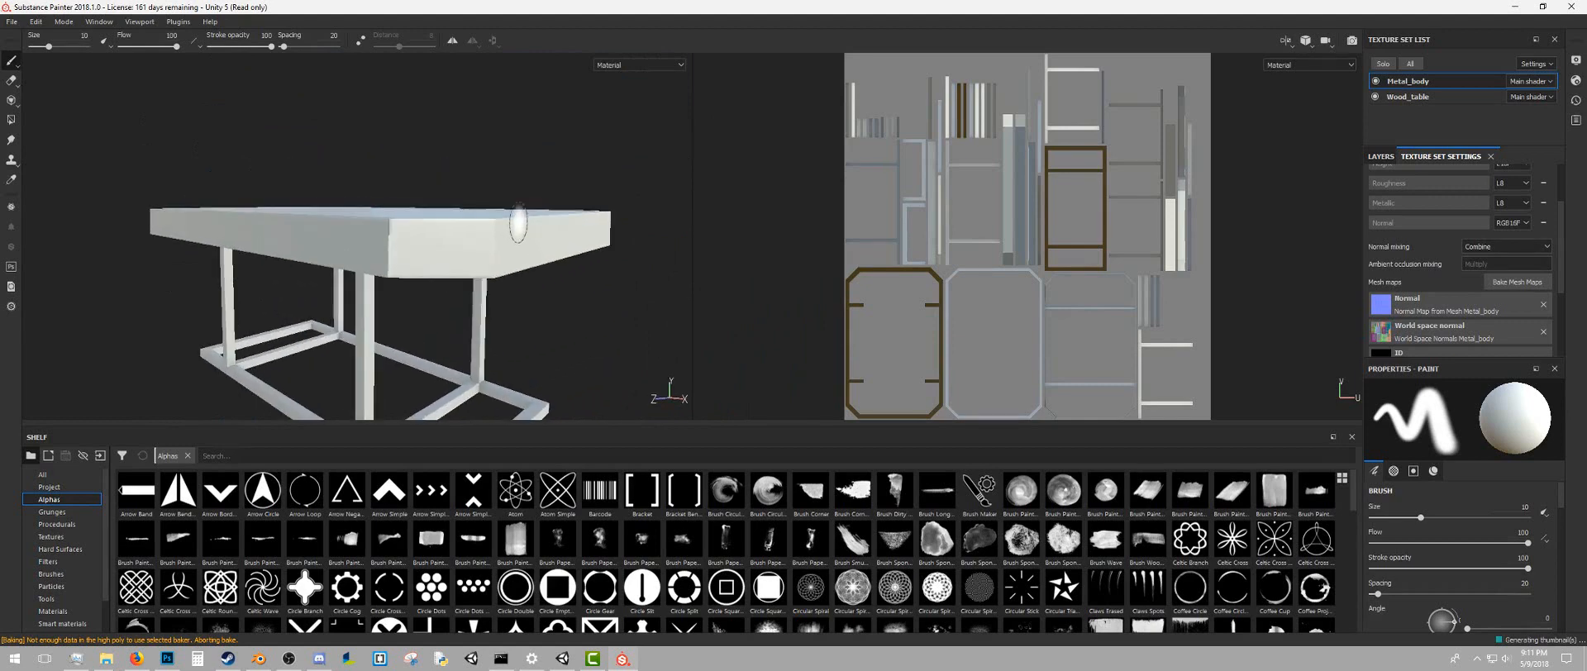
pyautogui.scroll(-2, 1462, 285)
pyautogui.scroll(-1, 1463, 285)
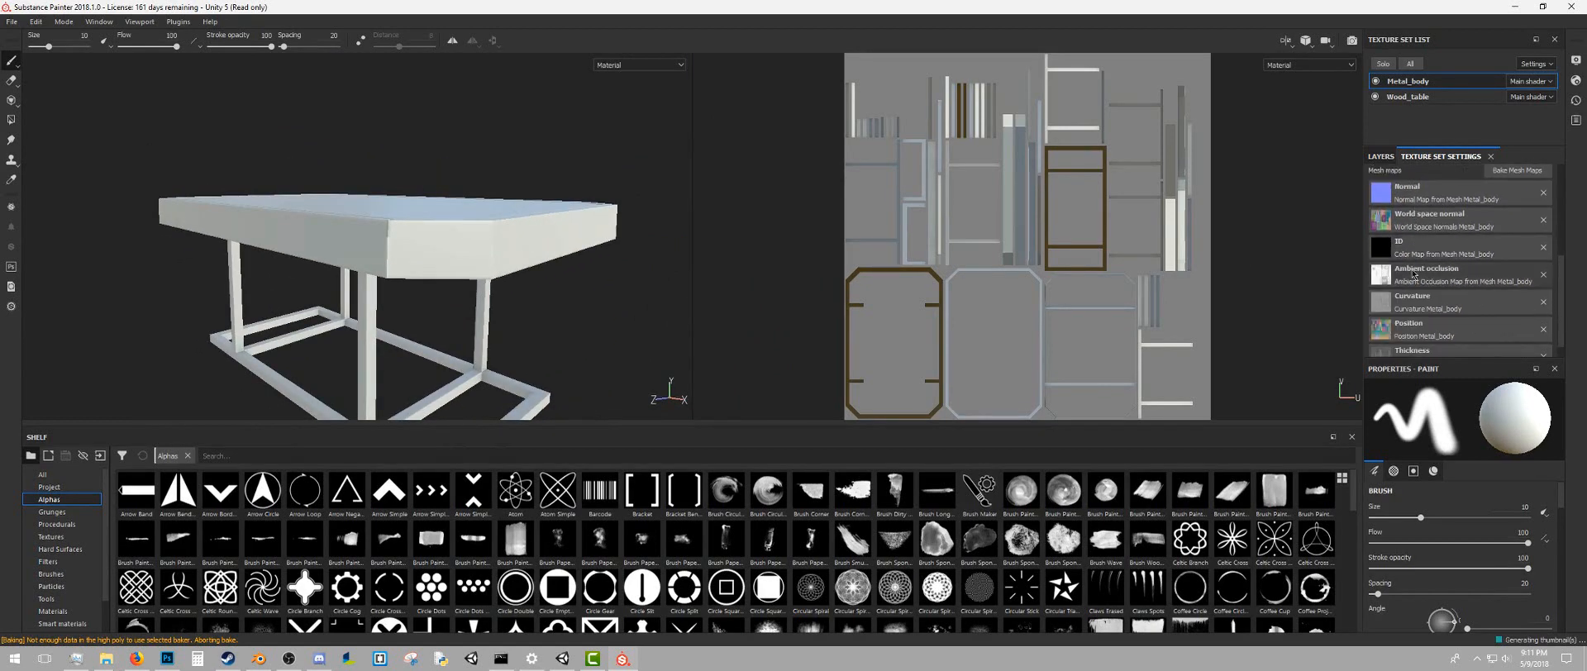
pyautogui.keyDown('alt'); pyautogui.moveTo(654, 283); pyautogui.dragTo(488, 233); pyautogui.keyUp('alt')
pyautogui.scroll(3, 489, 234)
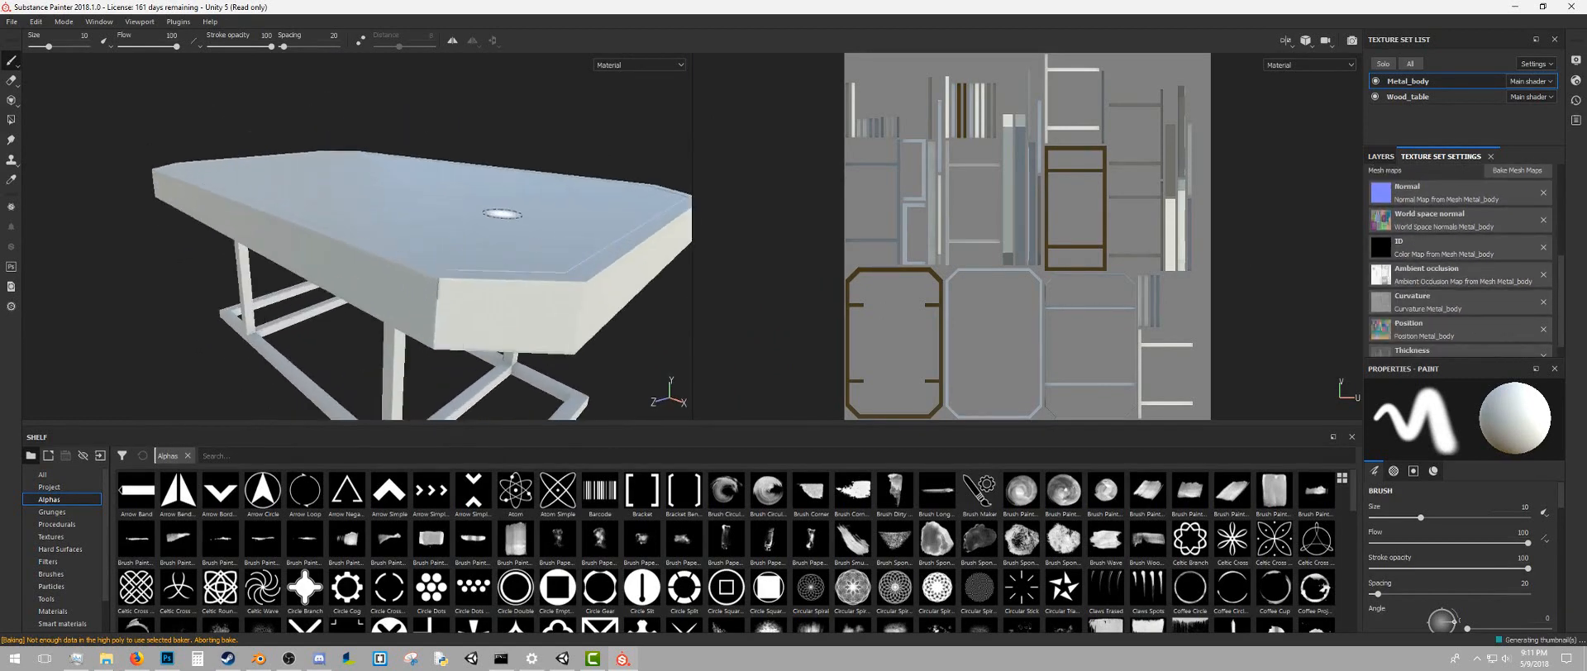
pyautogui.moveTo(493, 177)
pyautogui.keyDown('alt'); pyautogui.mouseDown()
pyautogui.moveTo(455, 190)
pyautogui.moveTo(449, 211)
pyautogui.mouseUp(); pyautogui.keyUp('alt')
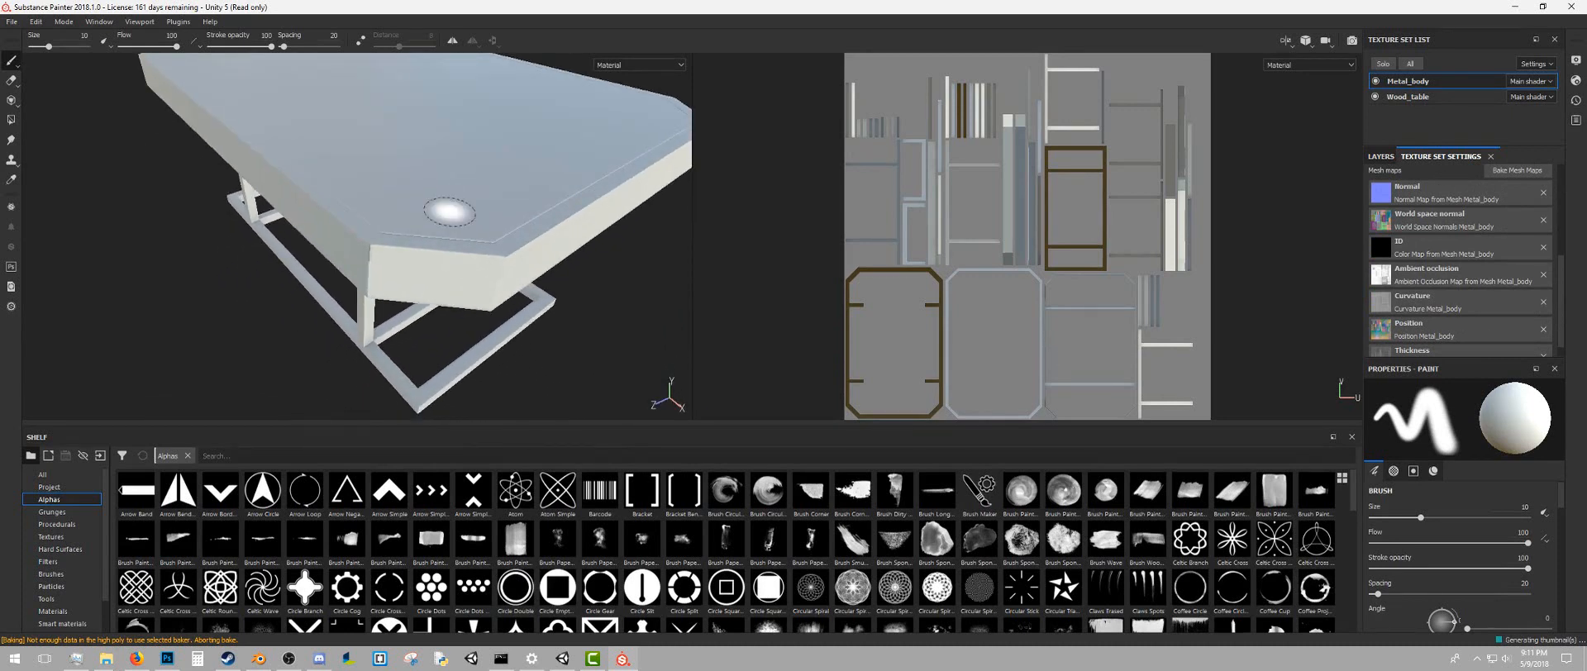
# Show the shelf's materials and bring up the Discover_wood texture folder in File Explorer over the project
pyautogui.click(52, 611)
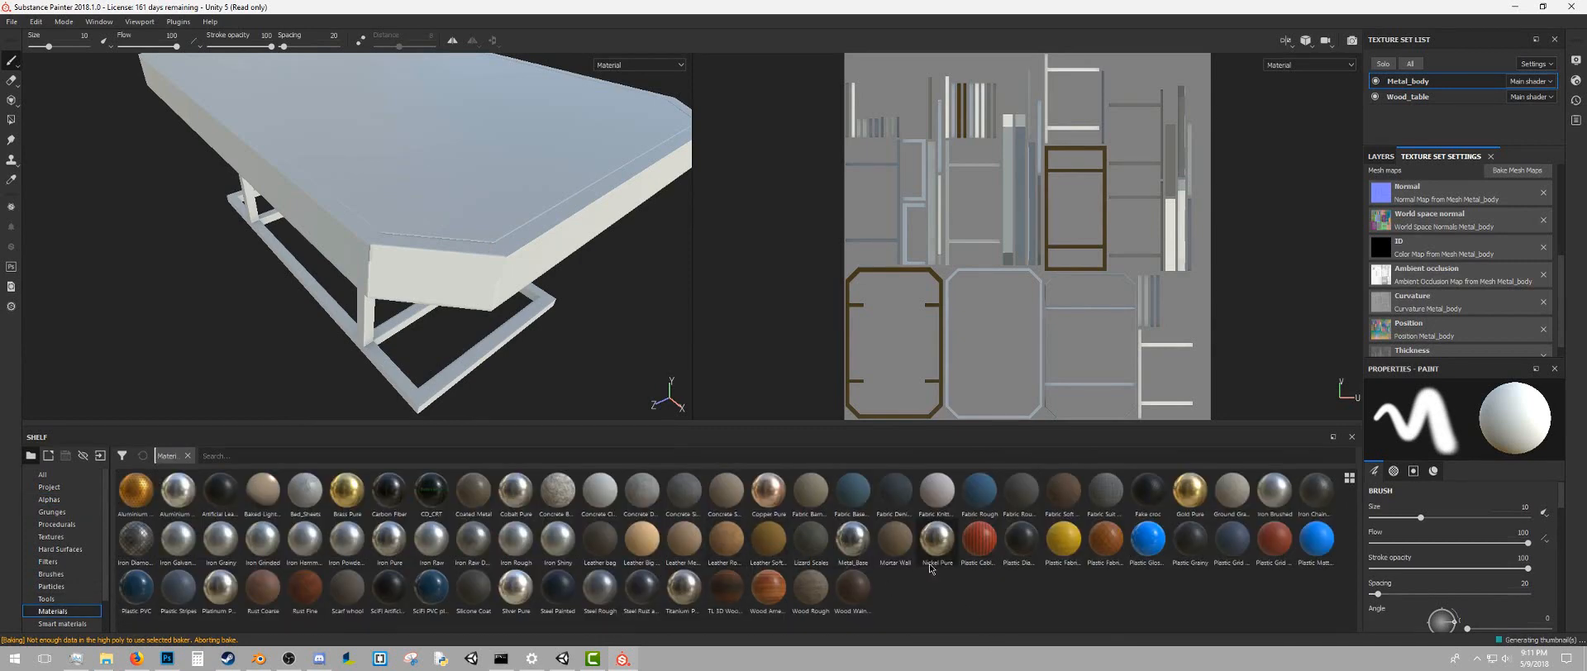
pyautogui.moveTo(483, 491)
pyautogui.moveTo(132, 663)
pyautogui.moveTo(0, 207)
pyautogui.mouseDown()
pyautogui.moveTo(328, 186)
pyautogui.moveTo(1034, 182)
pyautogui.mouseUp()
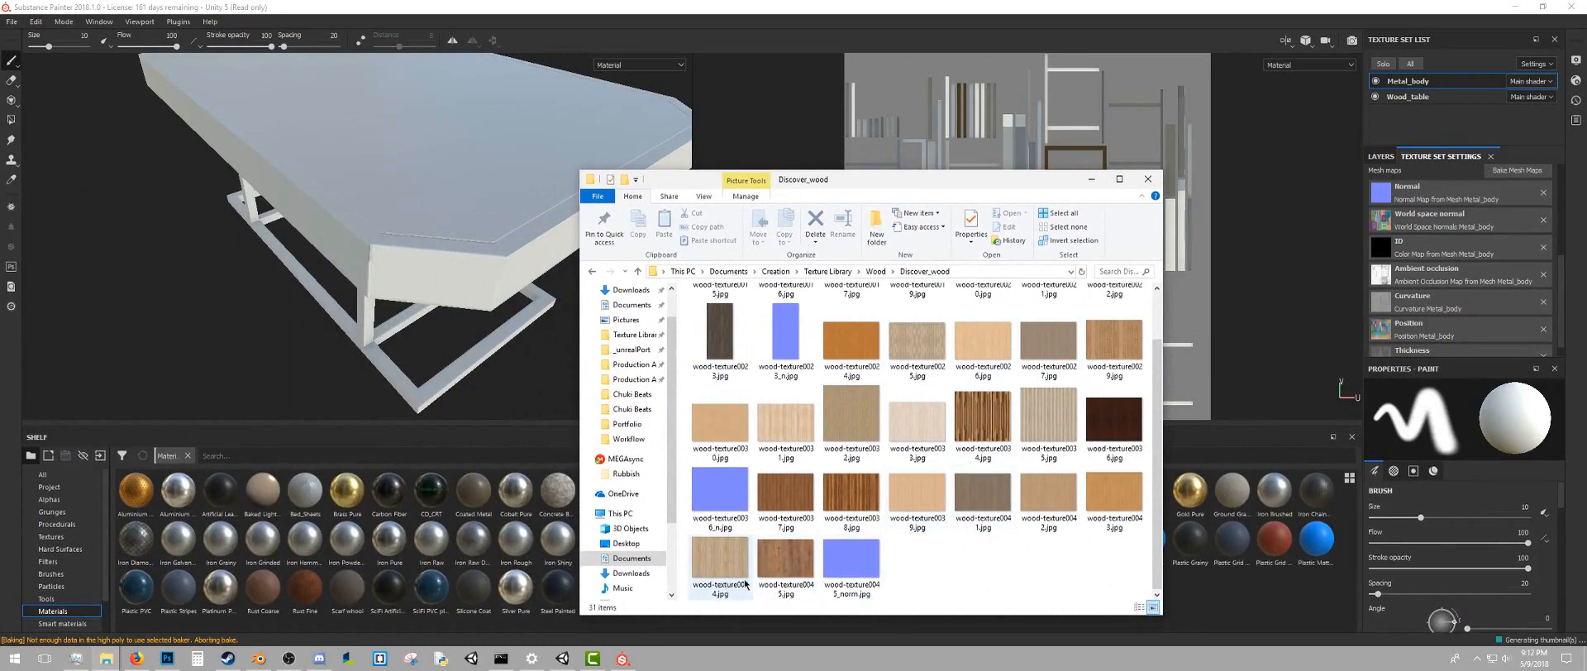
# Drop wood-texture0045.jpg and wood-texture0045_norm.jpg from the Discover_wood folder onto the shelf and move the folder window out of the way
pyautogui.click(793, 577)
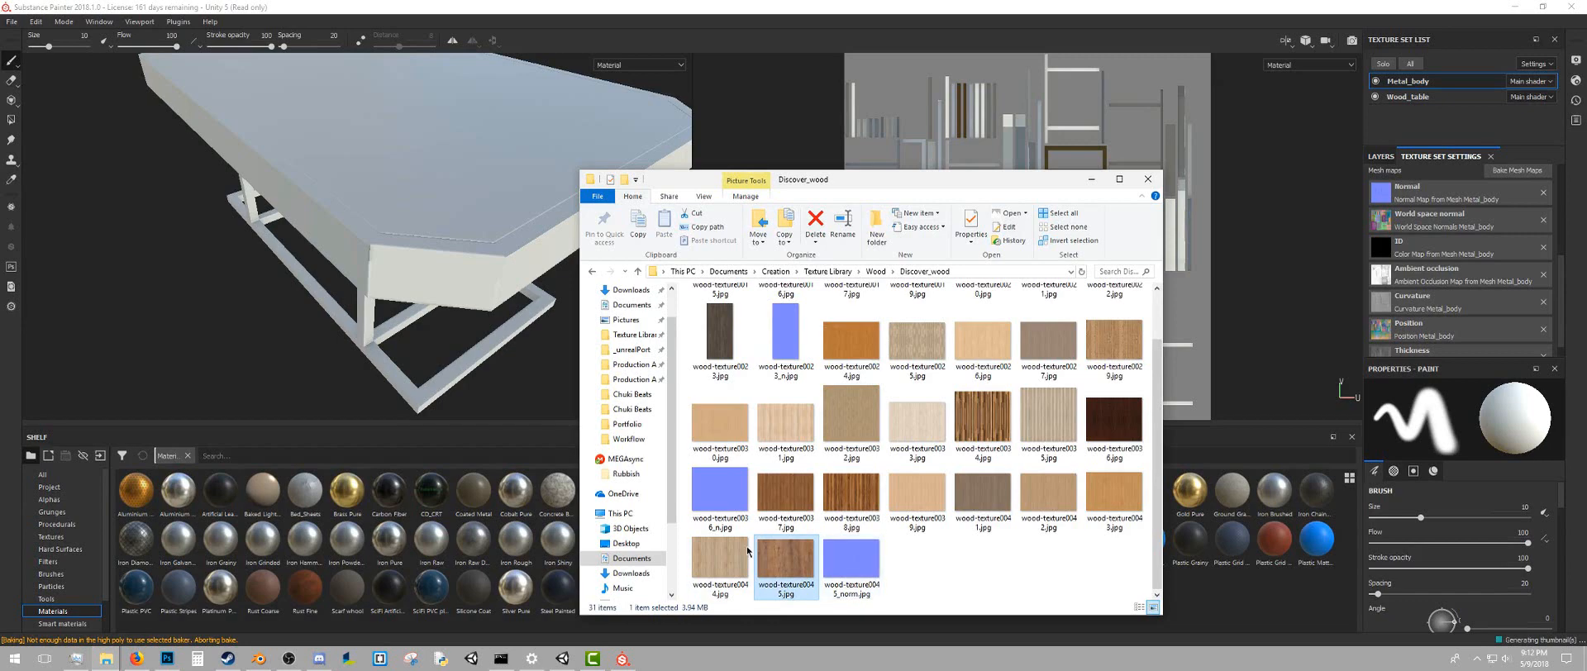
pyautogui.keyDown('ctrl'); pyautogui.click(854, 579); pyautogui.keyUp('ctrl')
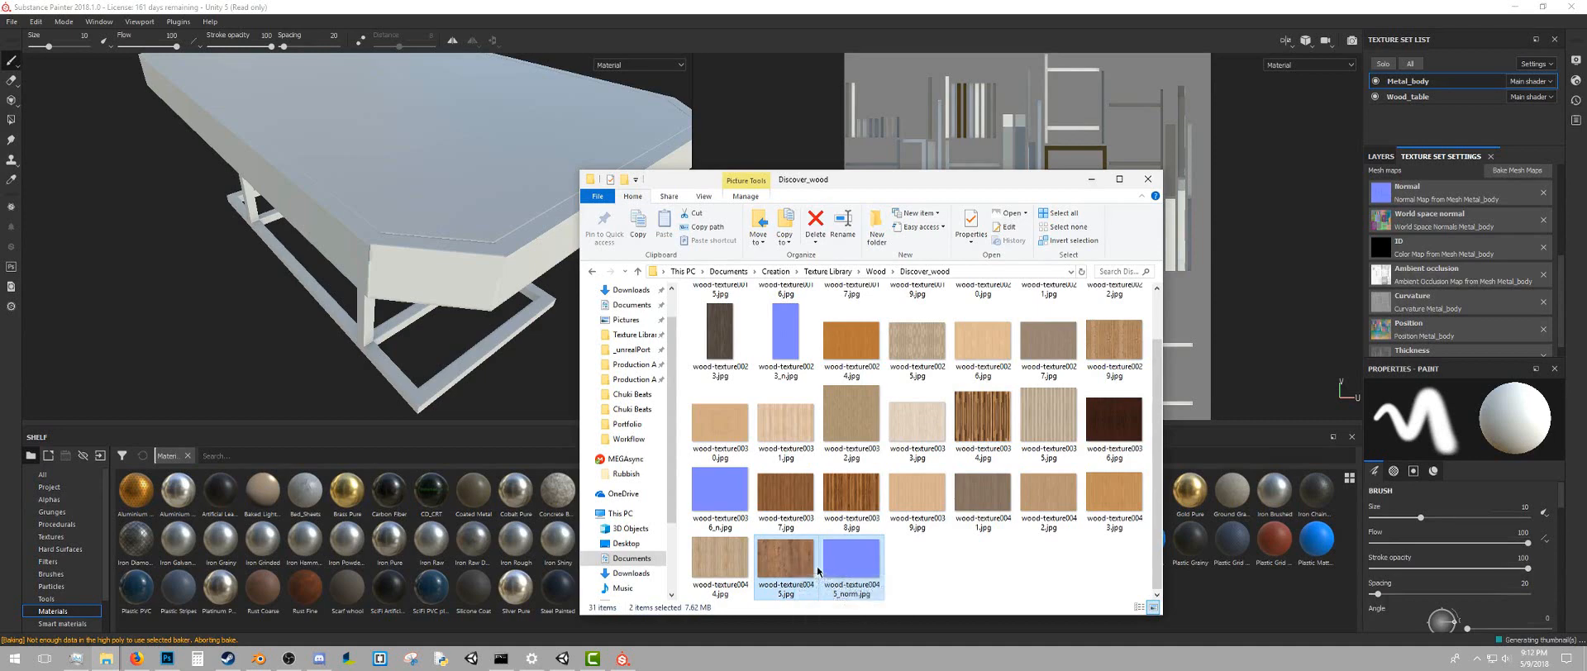
pyautogui.moveTo(800, 572)
pyautogui.mouseDown()
pyautogui.moveTo(802, 546)
pyautogui.moveTo(364, 488)
pyautogui.moveTo(429, 479)
pyautogui.mouseUp()
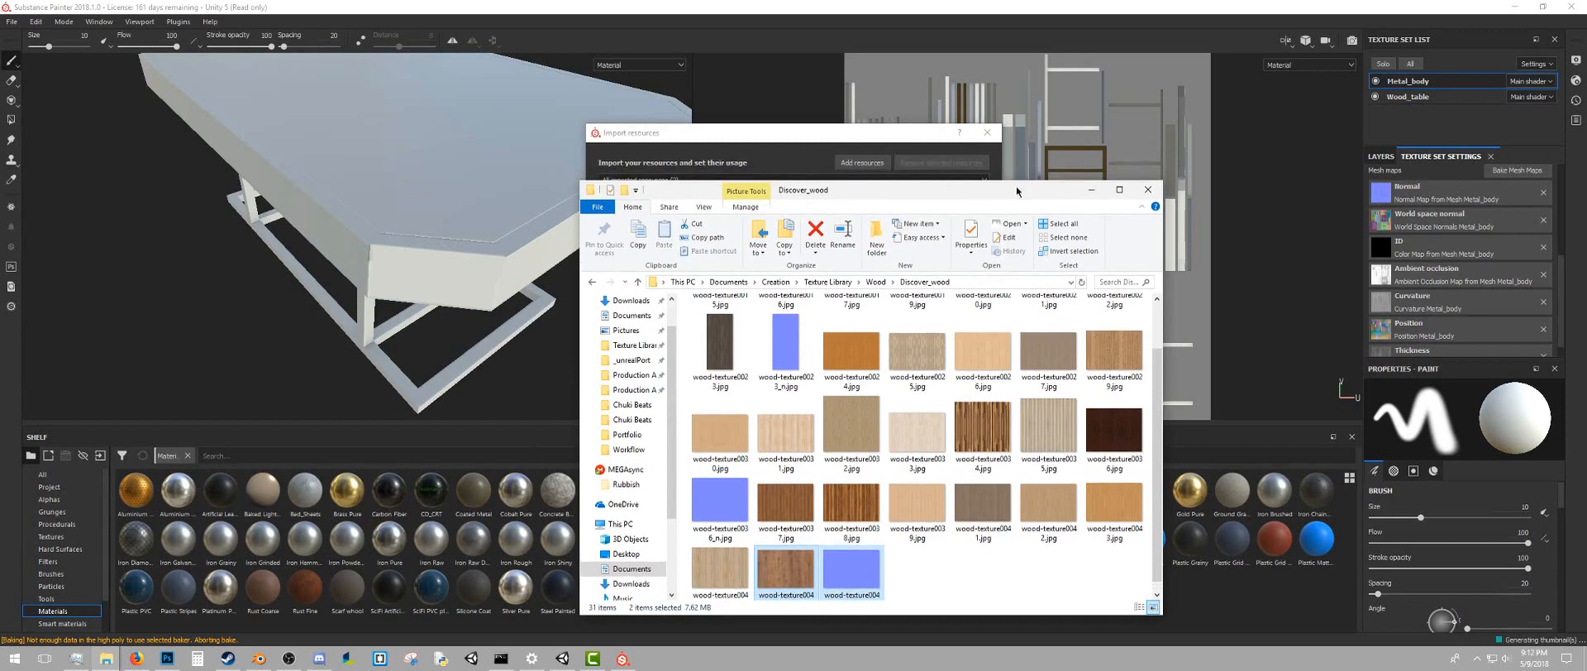
pyautogui.moveTo(1017, 185); pyautogui.dragTo(0, 147)
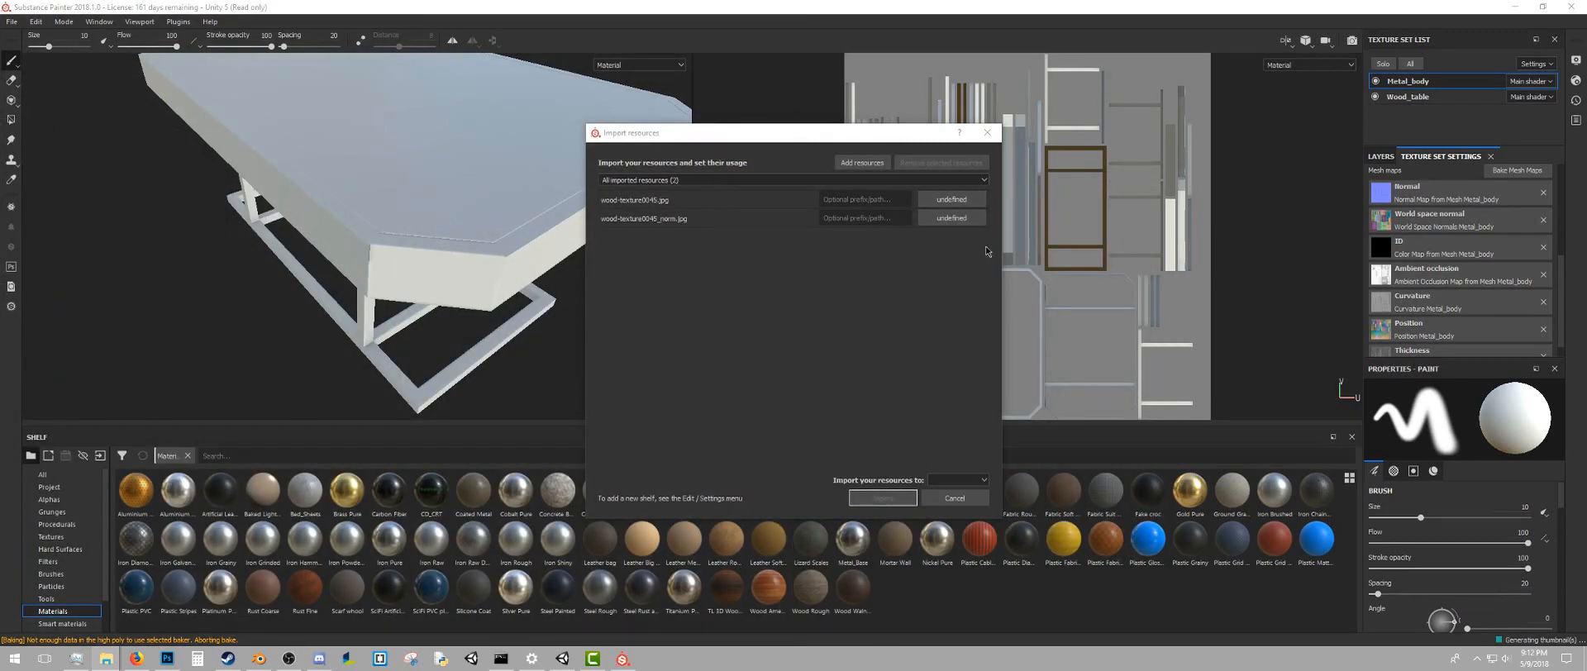
# Set the usage of both wood images to texture and import them into the current session
pyautogui.click(693, 200)
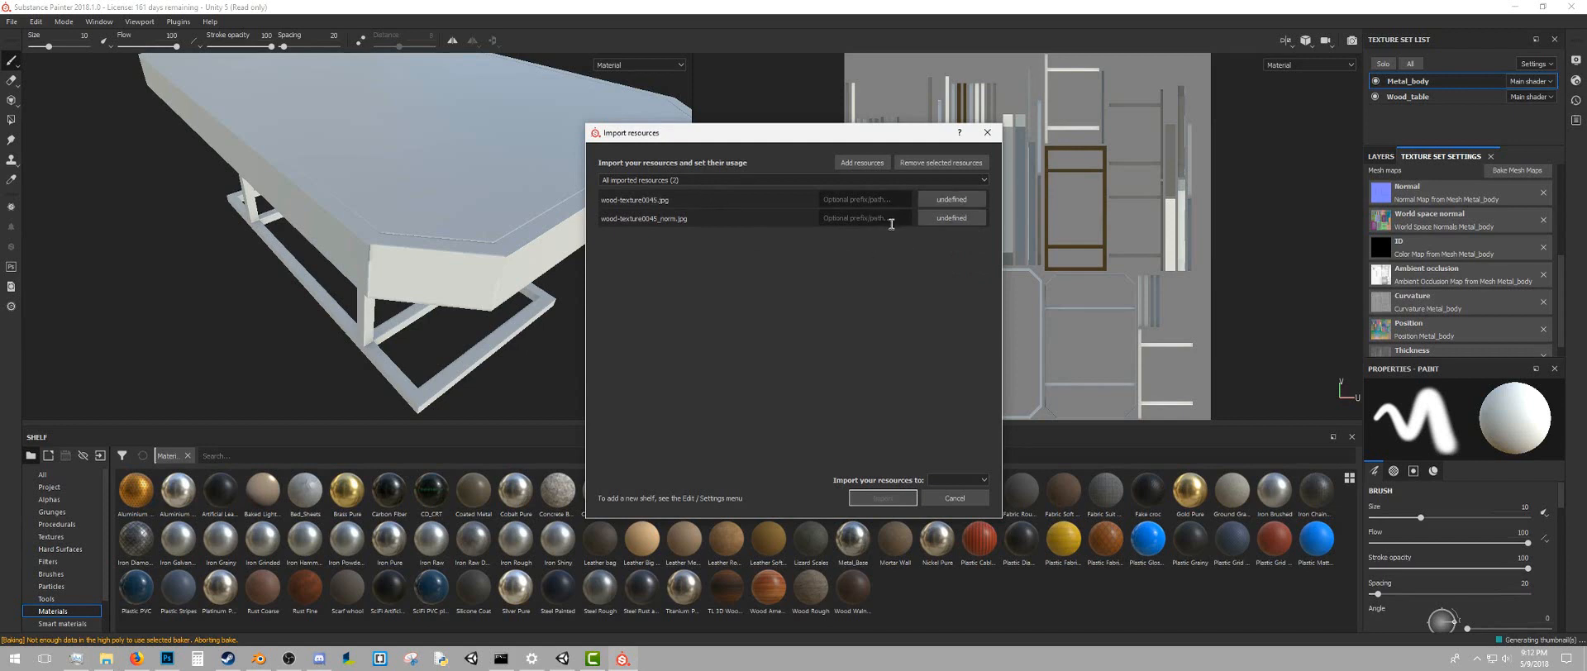
pyautogui.click(971, 201)
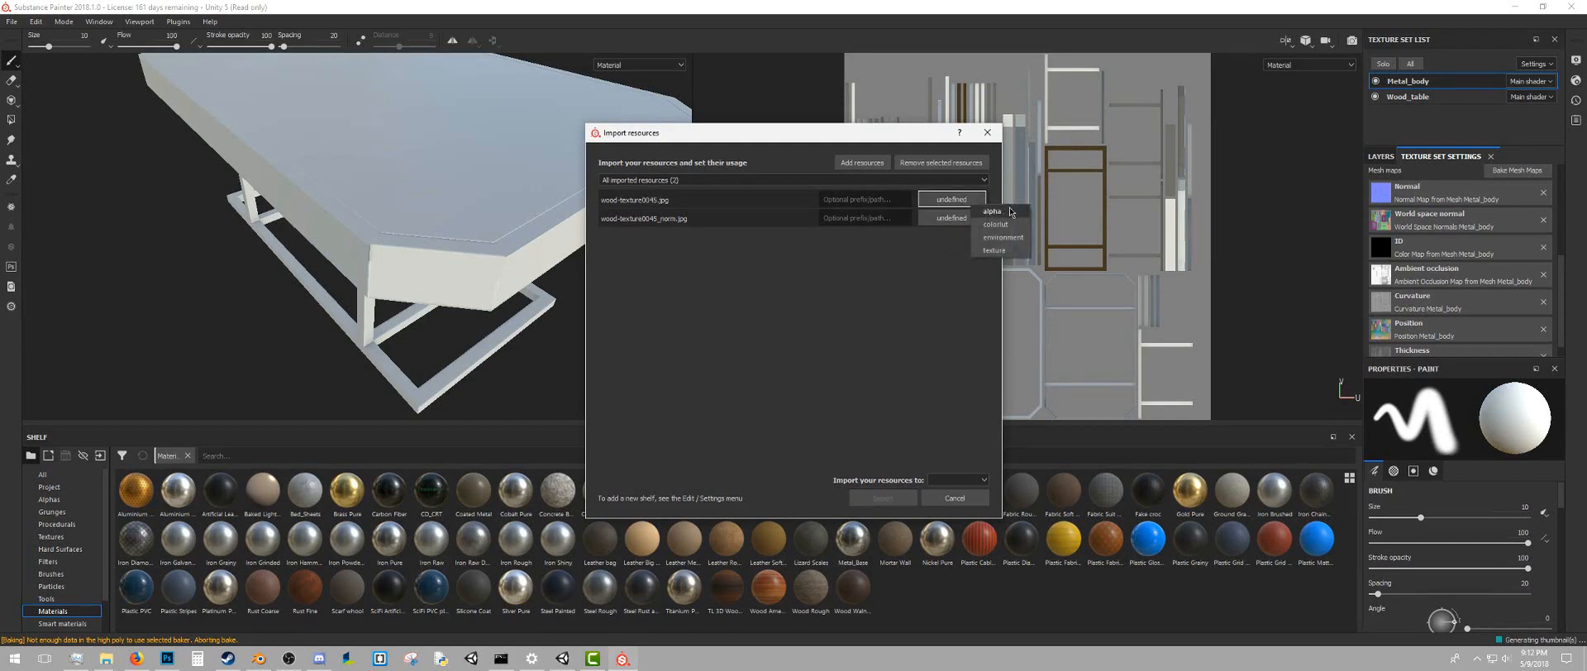
pyautogui.click(996, 250)
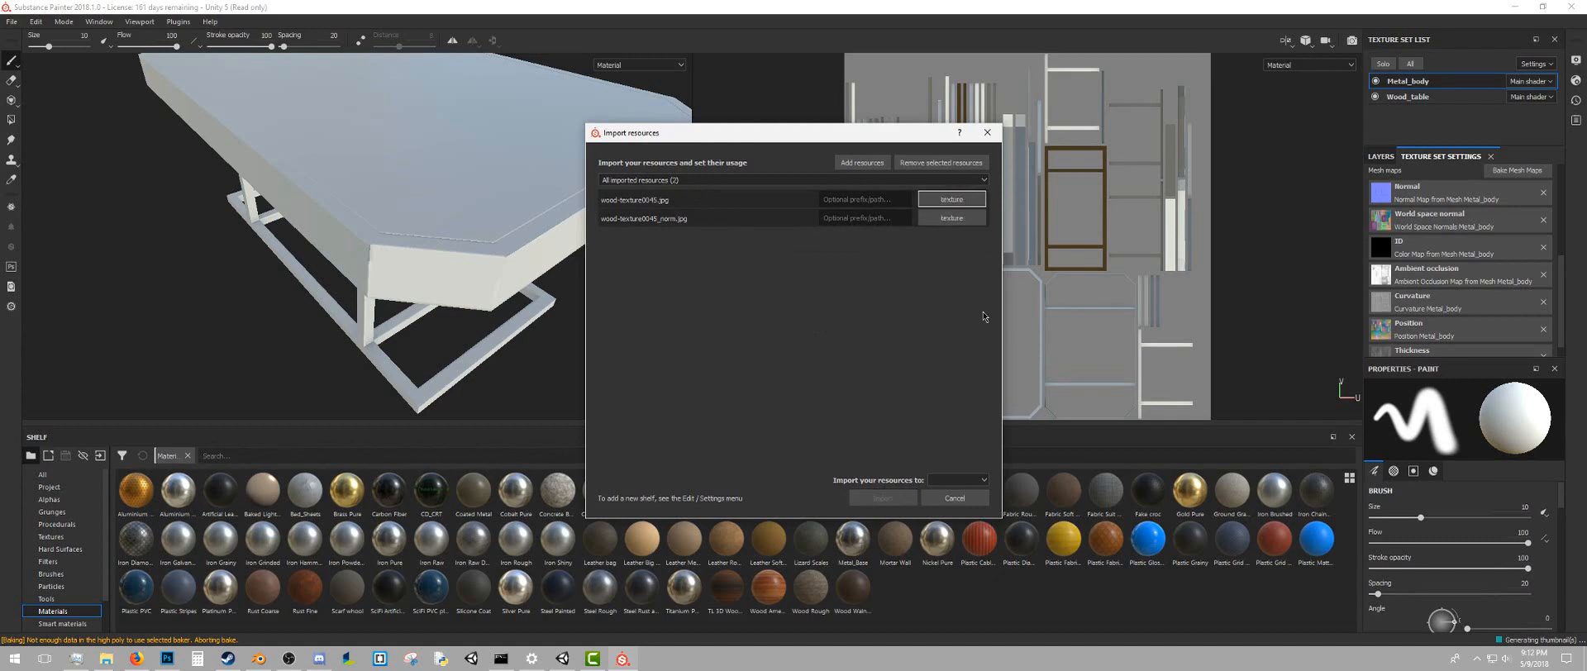
pyautogui.click(963, 480)
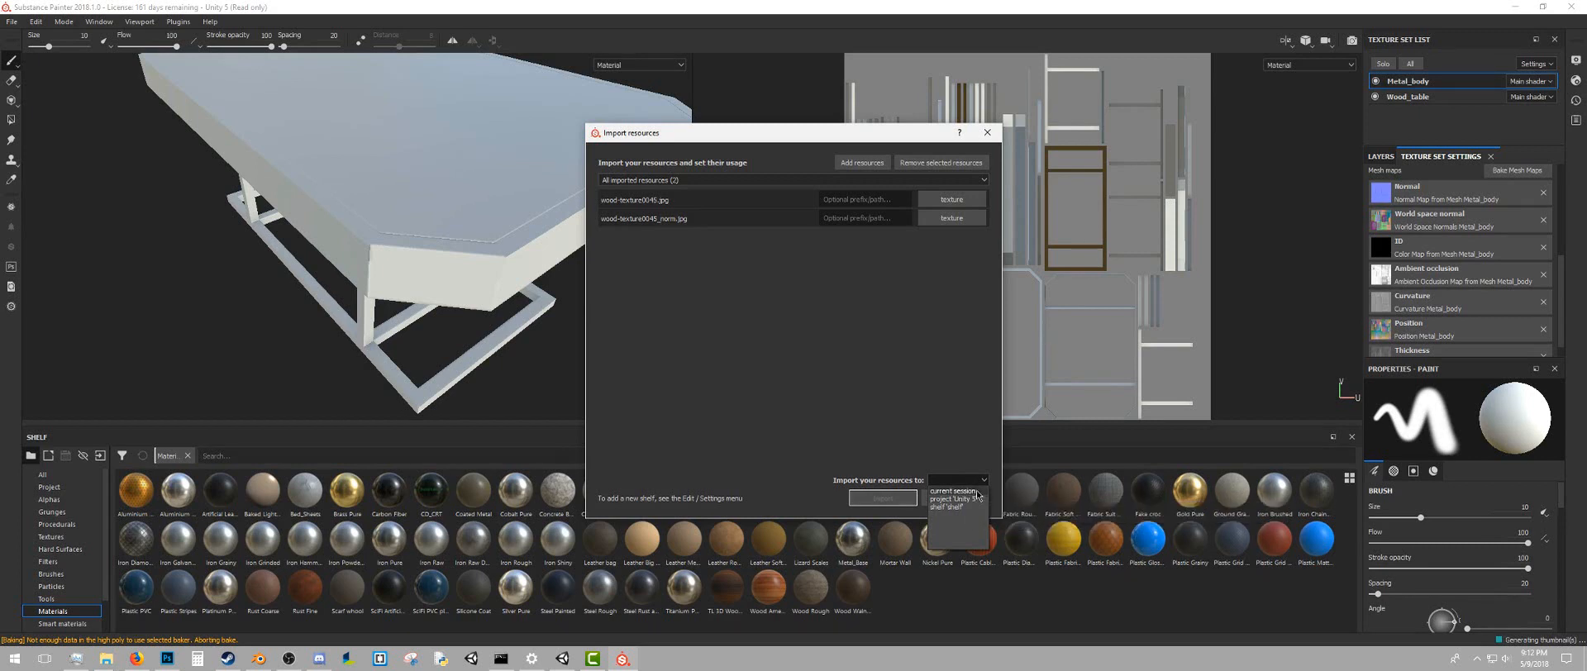
pyautogui.click(953, 491)
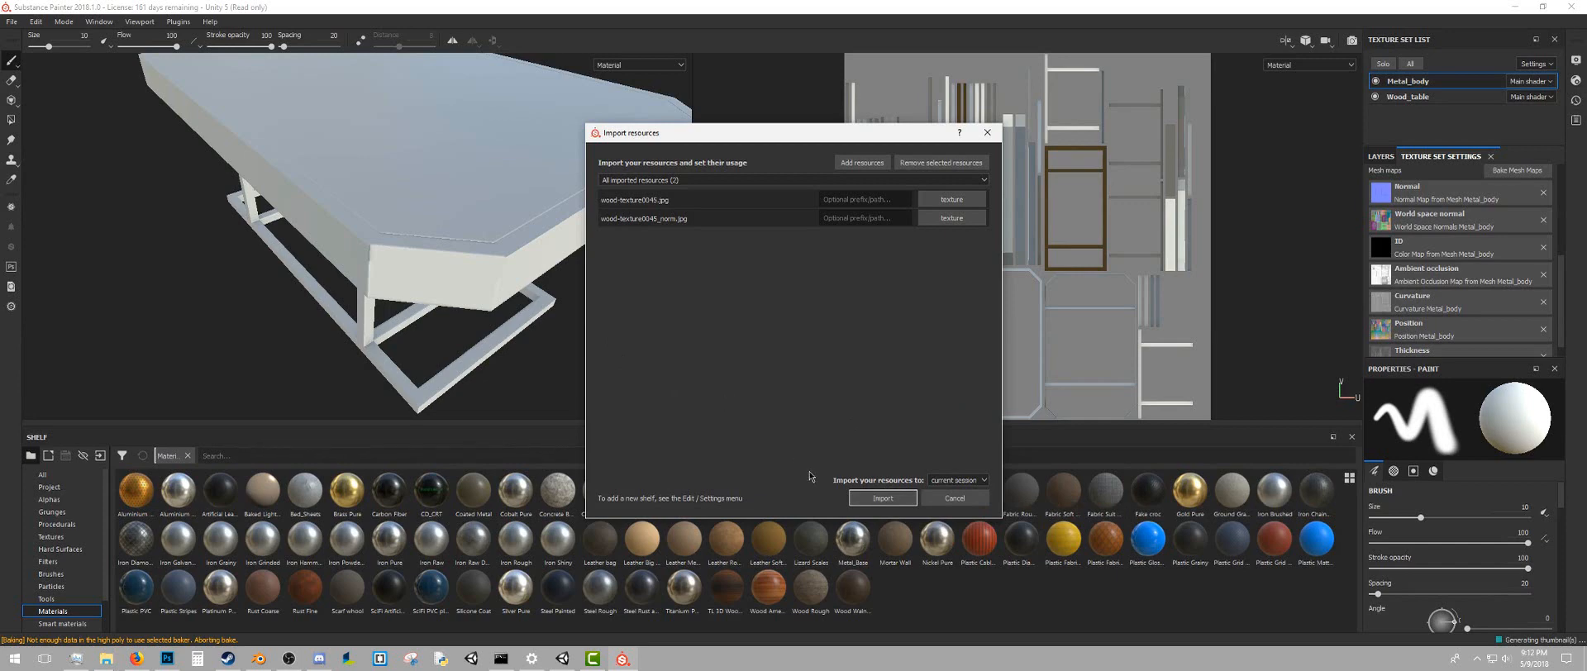
pyautogui.click(883, 499)
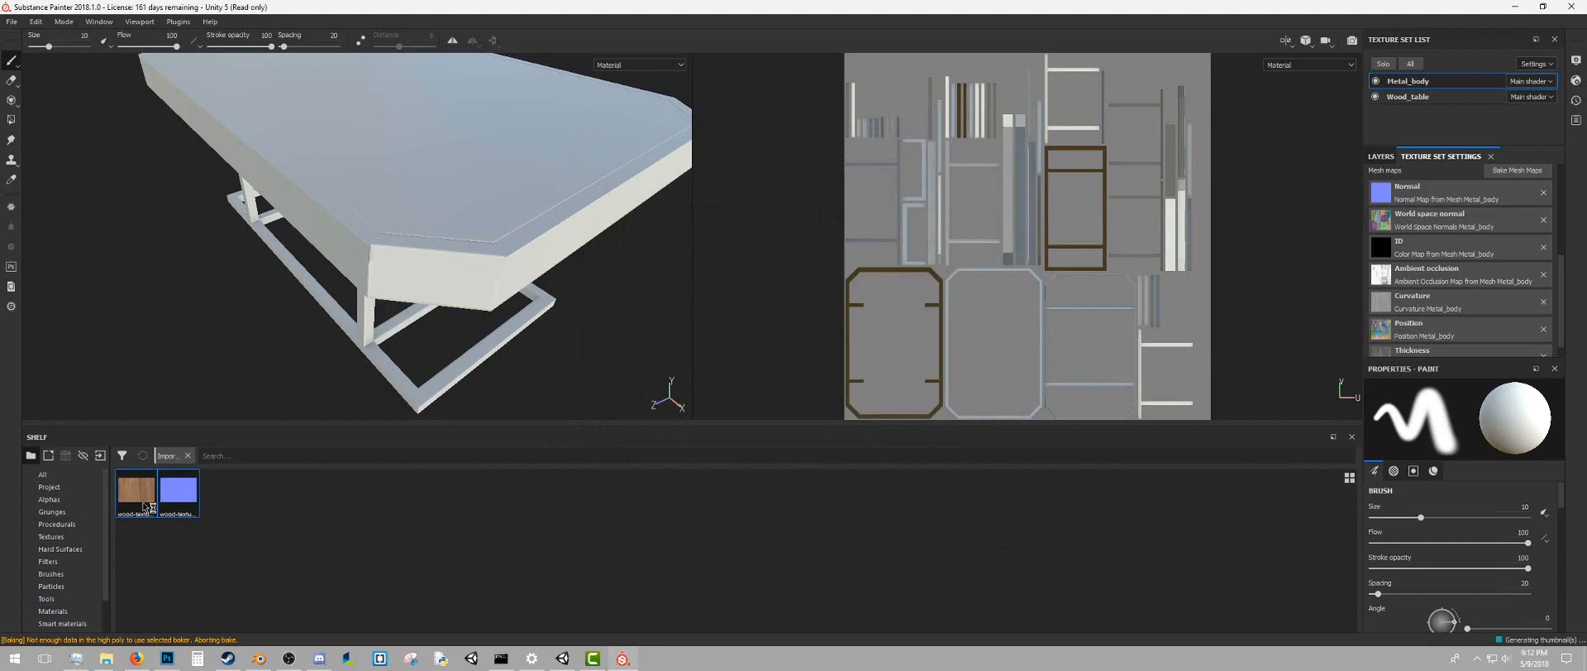
# Show the shelf's textures and pick out the imported wood normal map
pyautogui.click(73, 488)
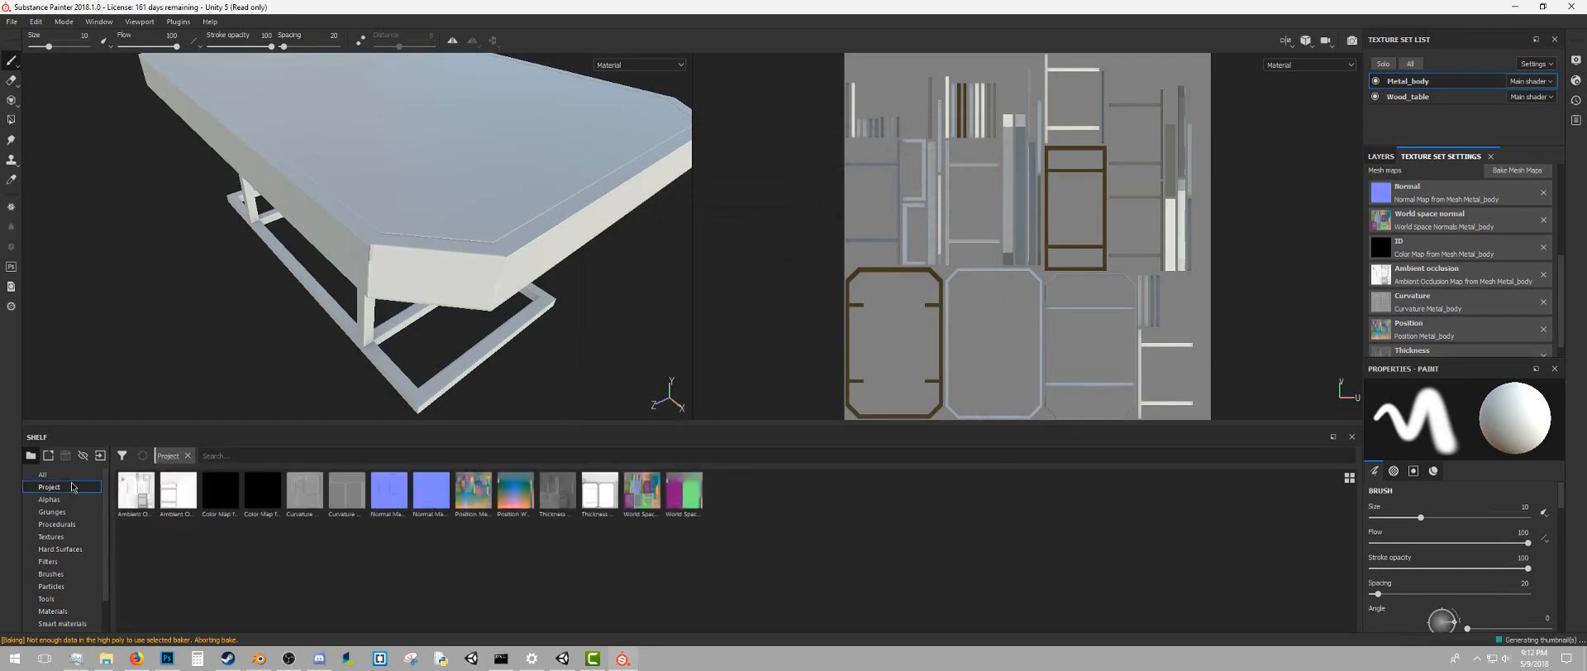
pyautogui.click(70, 500)
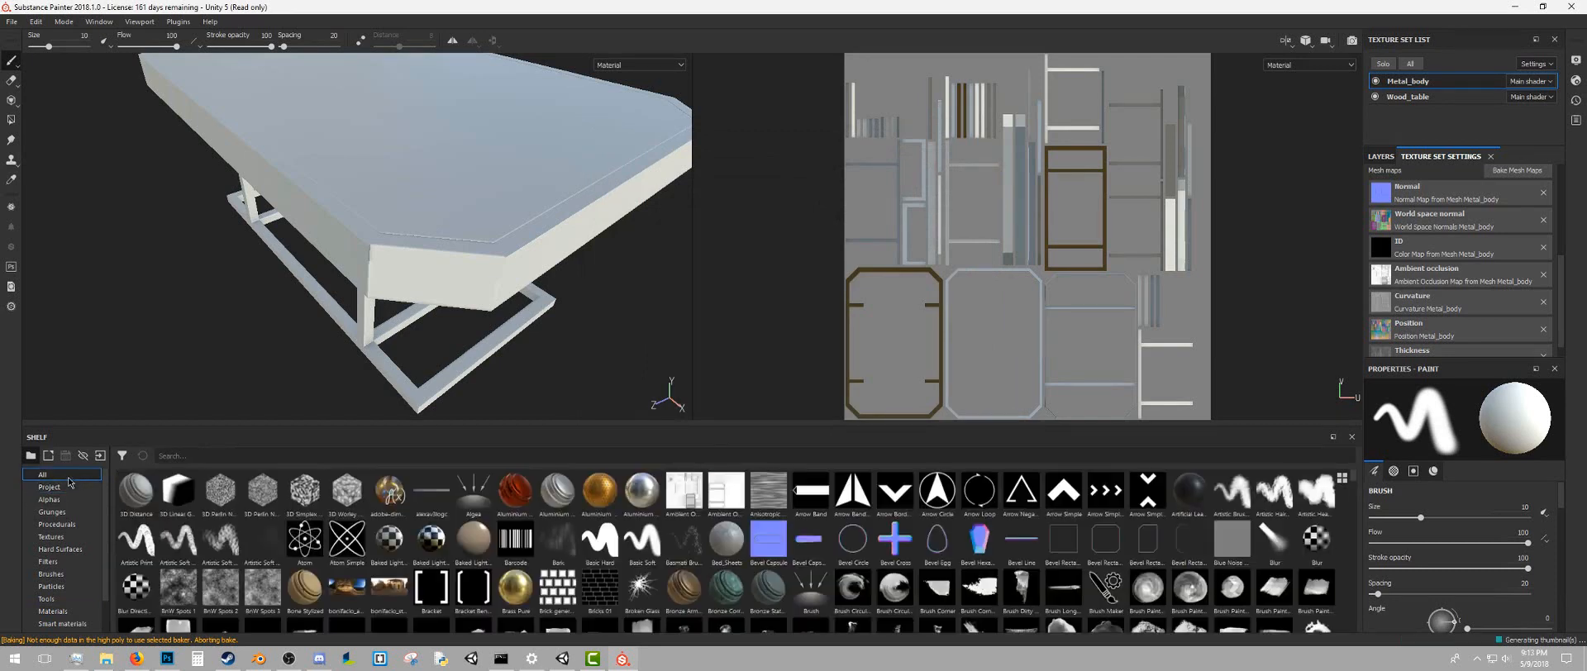
pyautogui.click(74, 538)
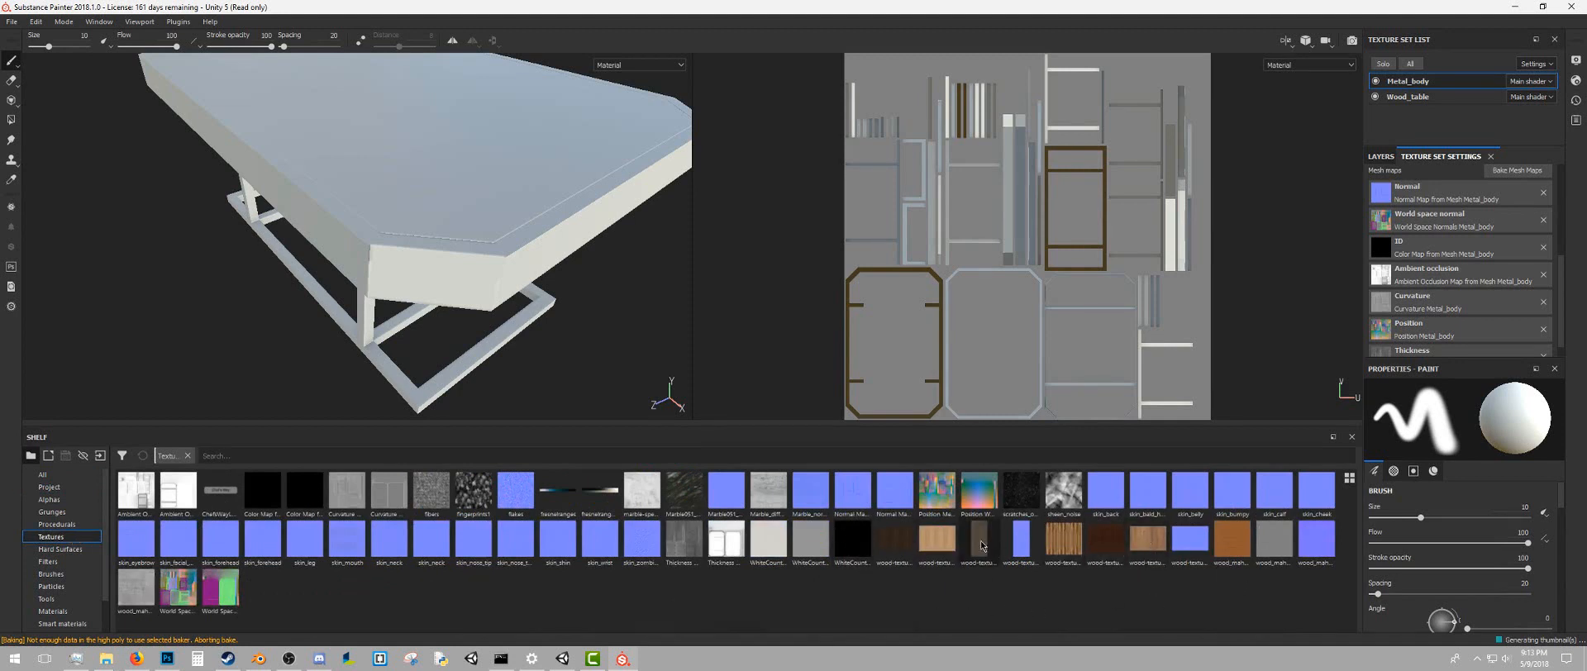
pyautogui.click(1190, 539)
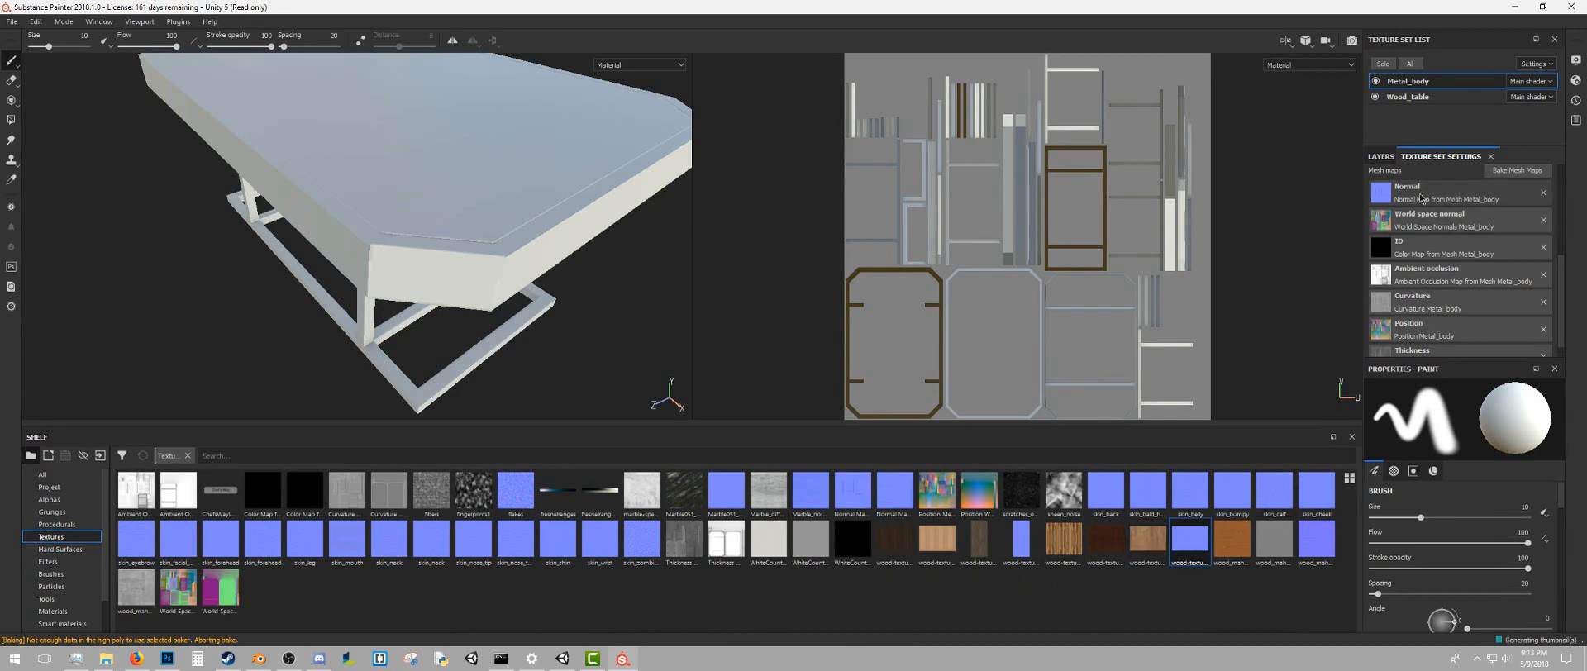
# Switch to the Wood_table texture set and add a fill layer above Layer 1
pyautogui.scroll(2, 1422, 198)
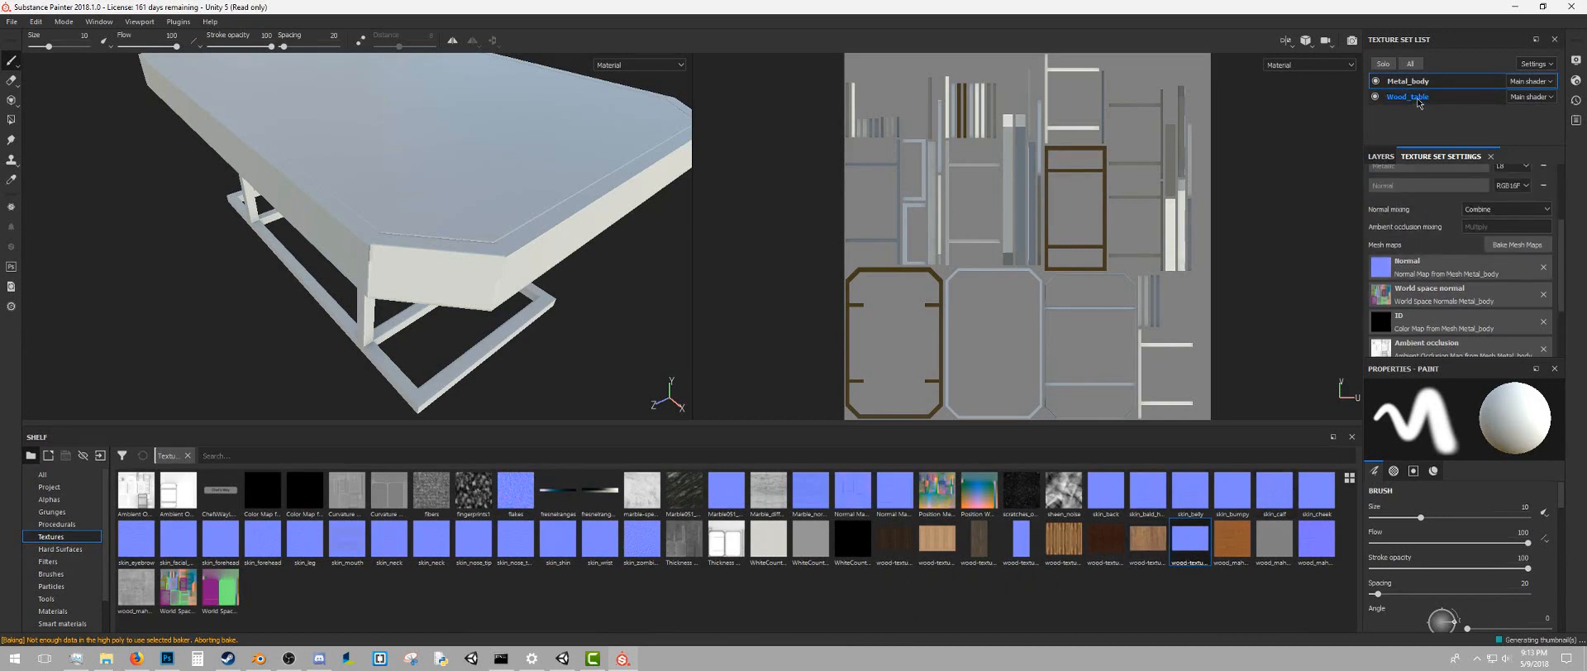
pyautogui.click(1411, 97)
pyautogui.click(1387, 157)
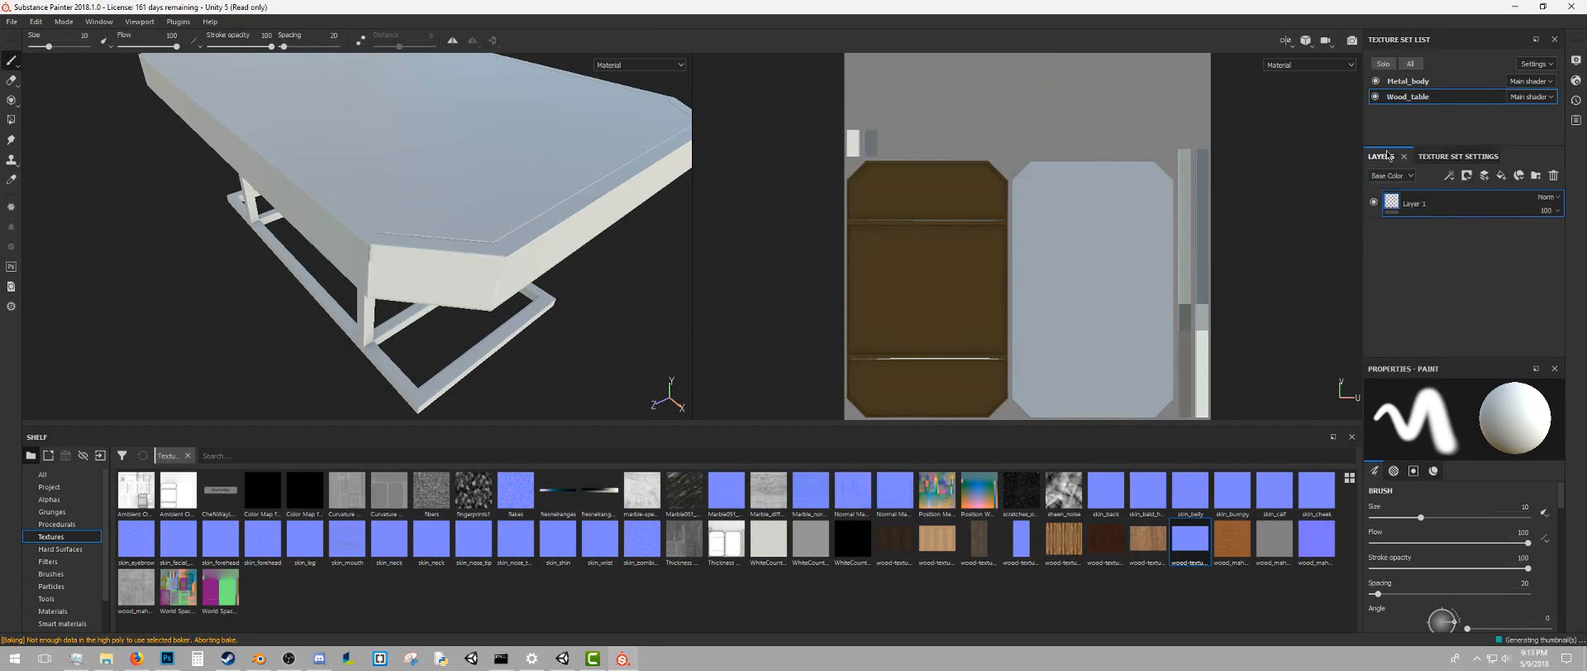
pyautogui.click(1502, 180)
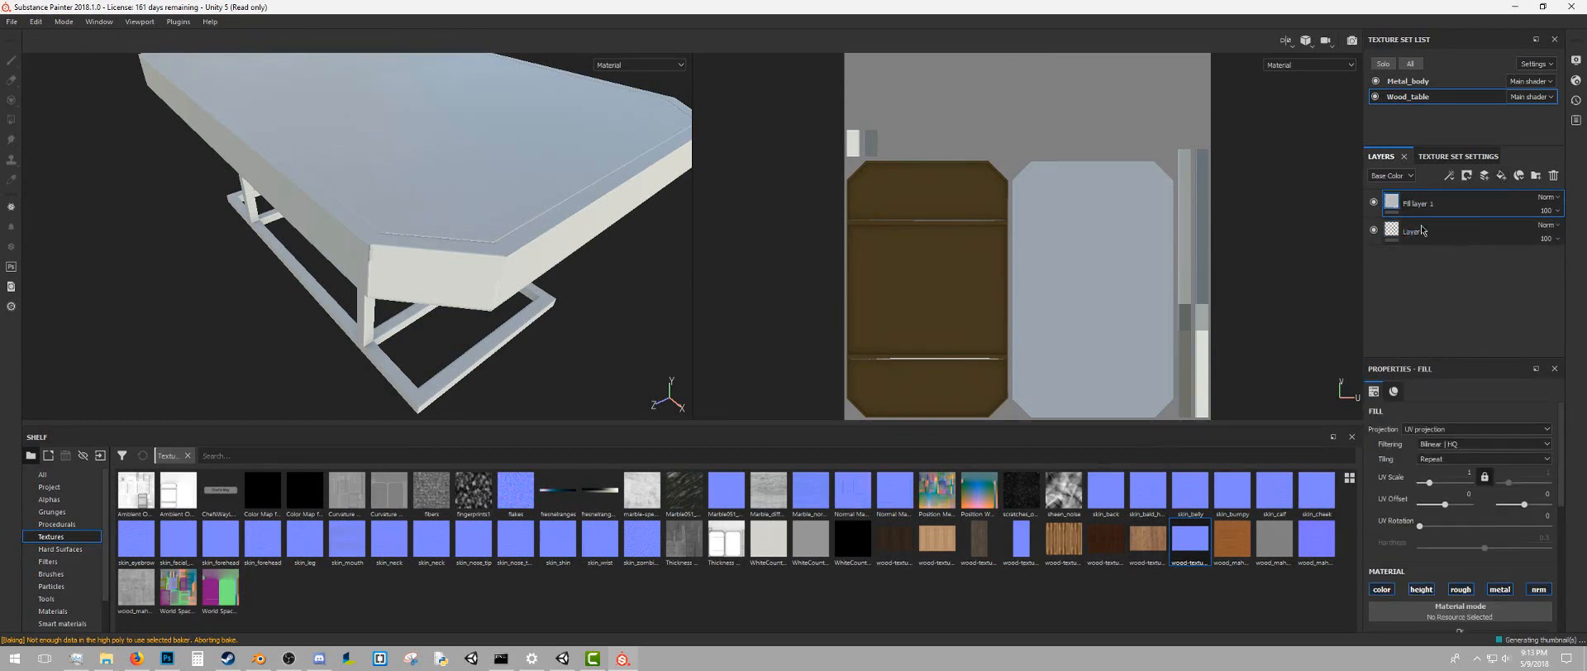
# Turn off the fill layer's height channel and assign wood-texture0045 as its base color
pyautogui.scroll(-3, 1480, 534)
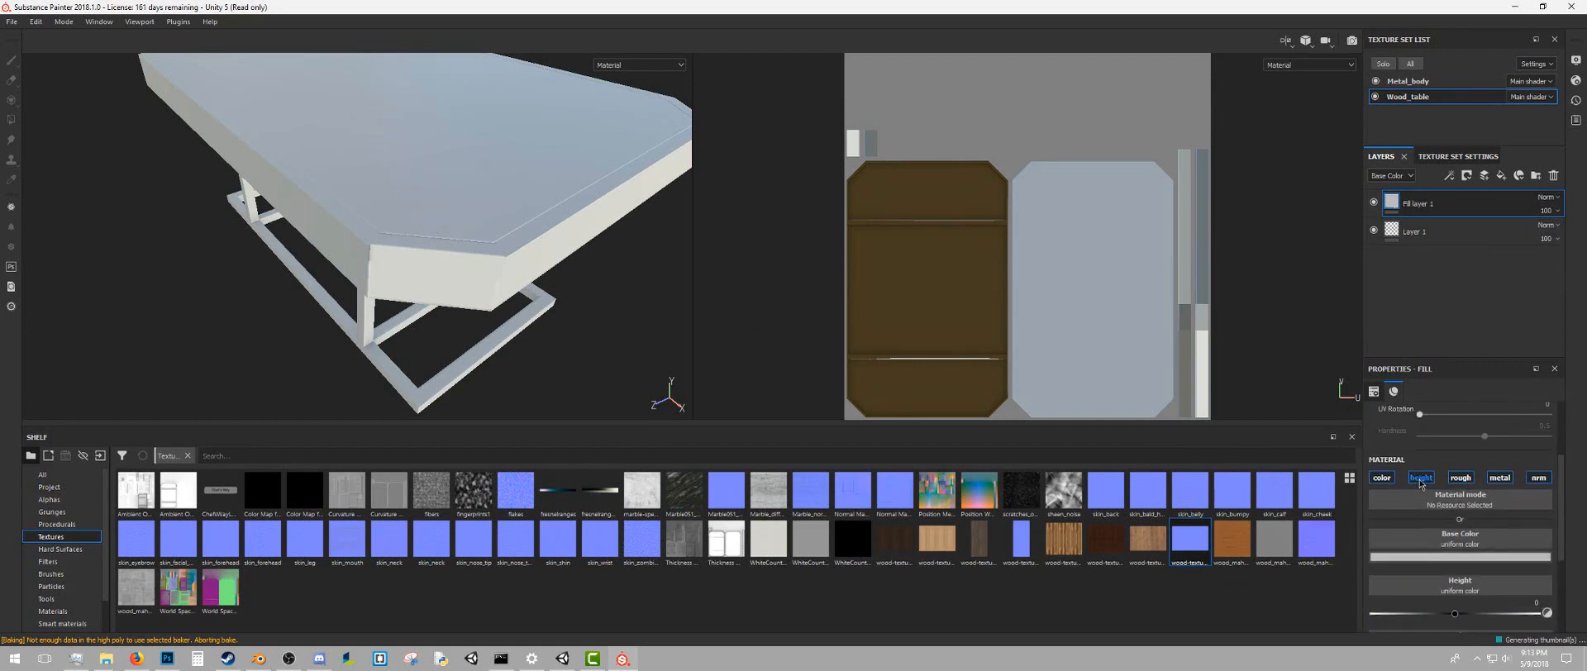
pyautogui.click(1421, 482)
pyautogui.moveTo(1148, 541); pyautogui.dragTo(1451, 546)
pyautogui.keyDown('alt'); pyautogui.moveTo(463, 206); pyautogui.dragTo(546, 236); pyautogui.keyUp('alt')
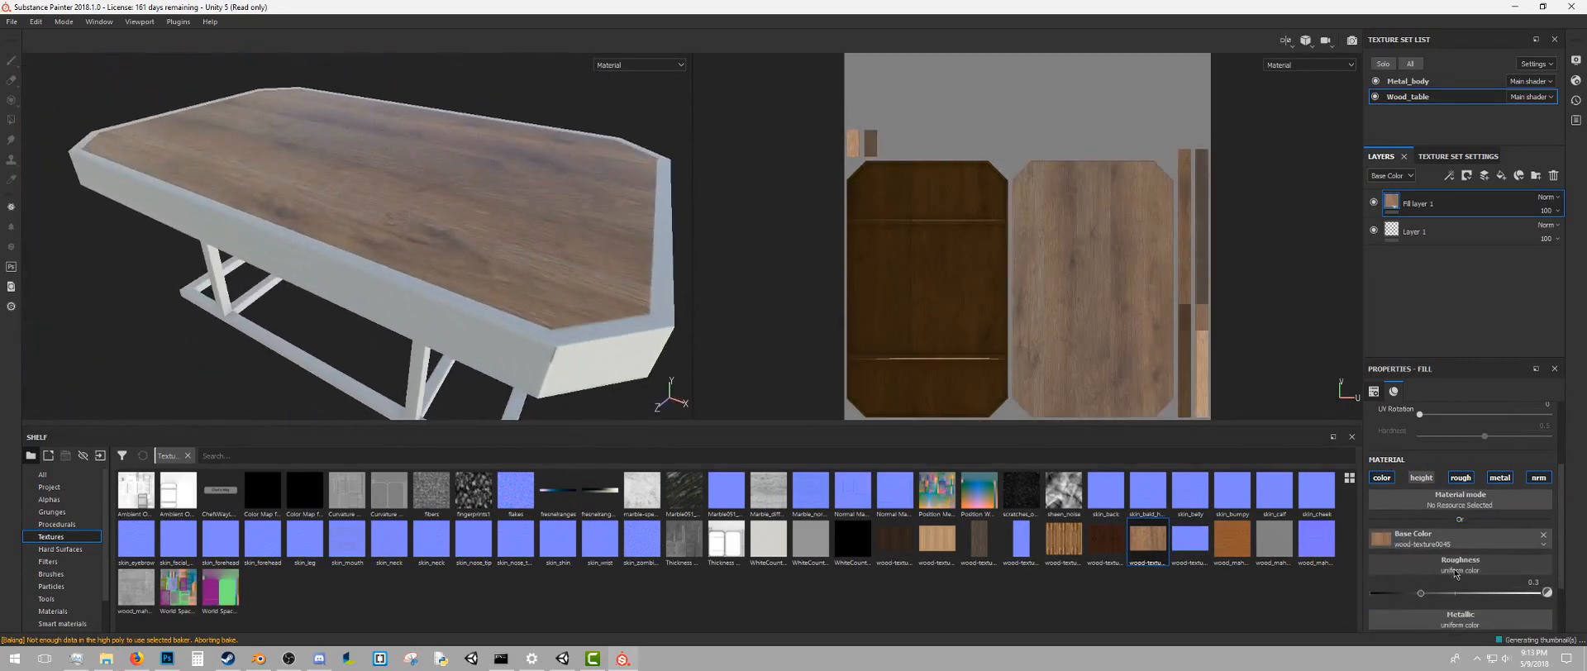
# Lower the wood fill layer's roughness to about 0.0655 and check the reflections on the tabletop
pyautogui.moveTo(1421, 597); pyautogui.dragTo(1379, 592)
pyautogui.keyDown('alt'); pyautogui.moveTo(738, 270); pyautogui.dragTo(579, 290); pyautogui.keyUp('alt')
pyautogui.scroll(5, 487, 246)
pyautogui.keyDown('alt'); pyautogui.moveTo(488, 245); pyautogui.dragTo(620, 301); pyautogui.keyUp('alt')
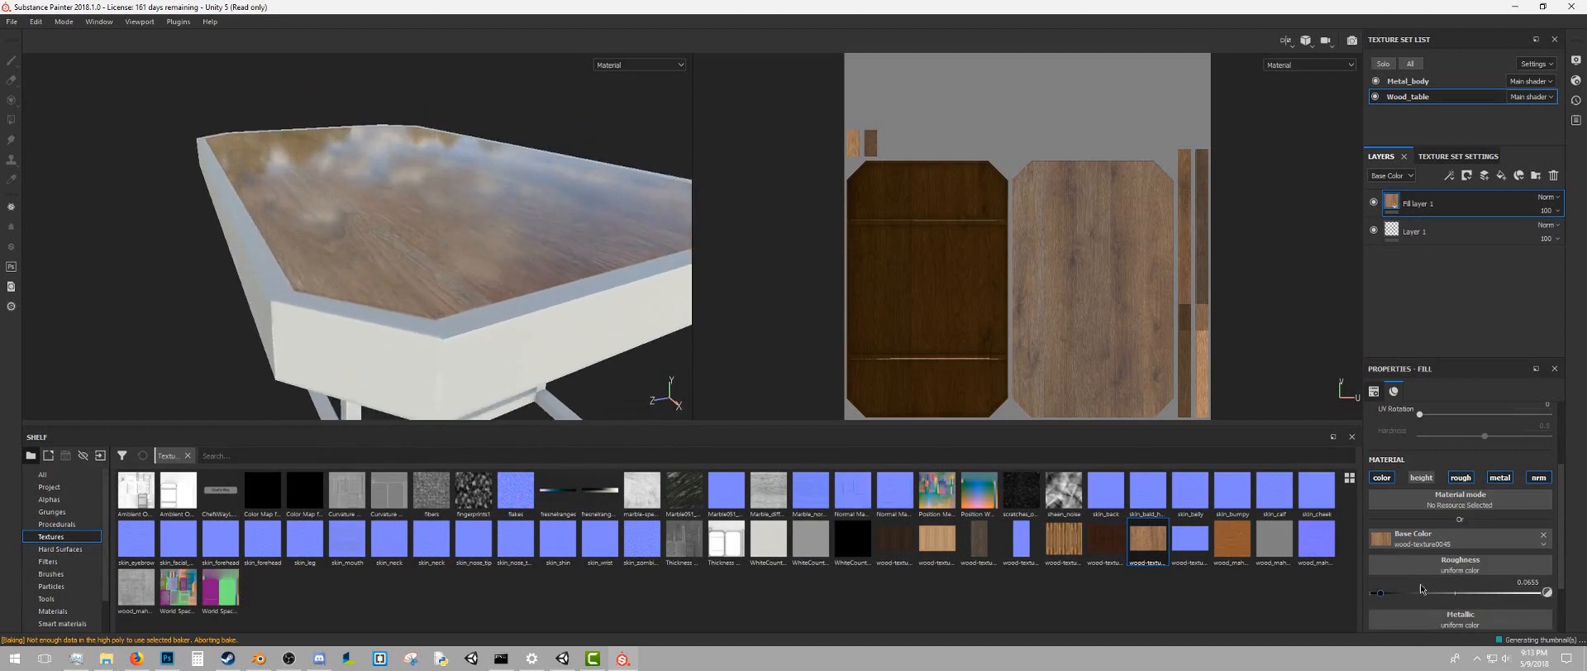
# Set the wood fill layer's roughness to about 0.1345 so the tabletop is less glossy
pyautogui.moveTo(1386, 597); pyautogui.dragTo(1394, 592)
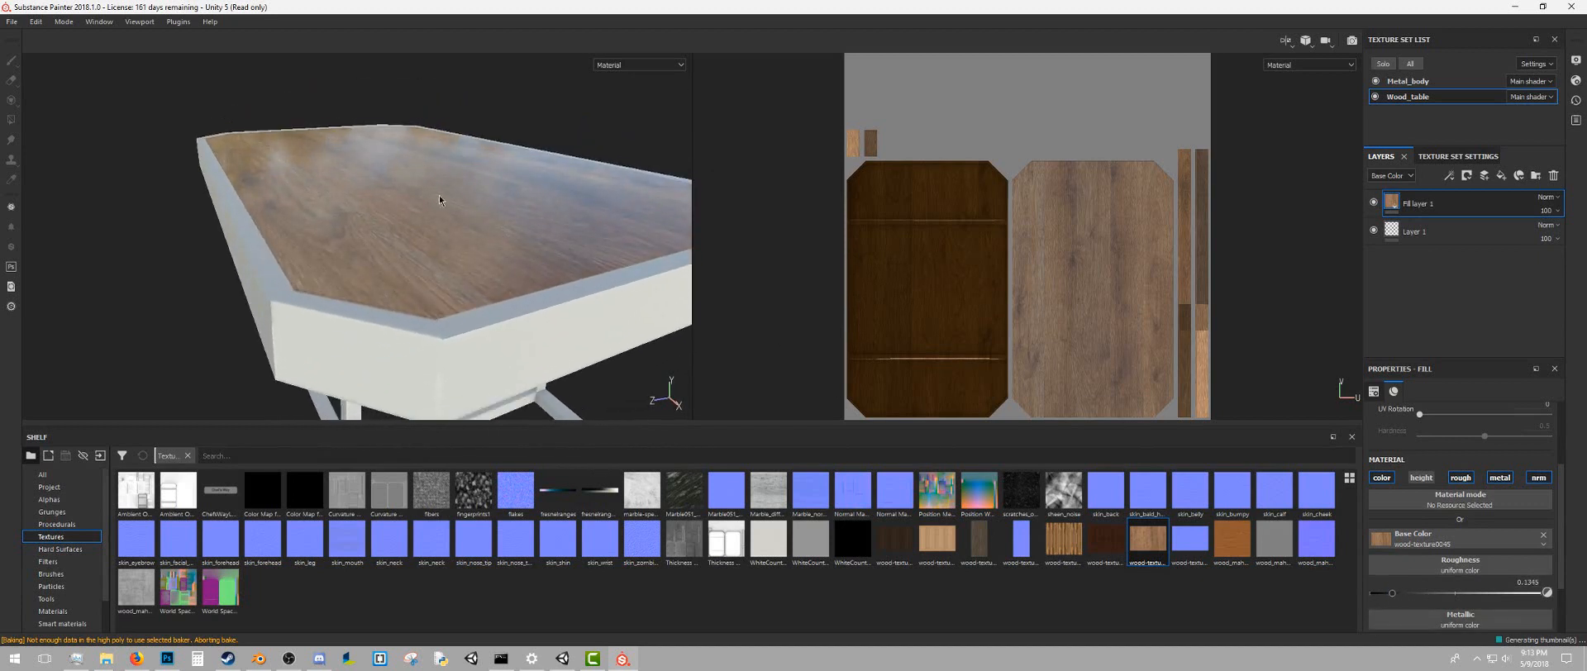
pyautogui.keyDown('alt'); pyautogui.moveTo(374, 145); pyautogui.dragTo(336, 141); pyautogui.keyUp('alt')
pyautogui.scroll(-2, 1489, 497)
pyautogui.scroll(3, 1501, 463)
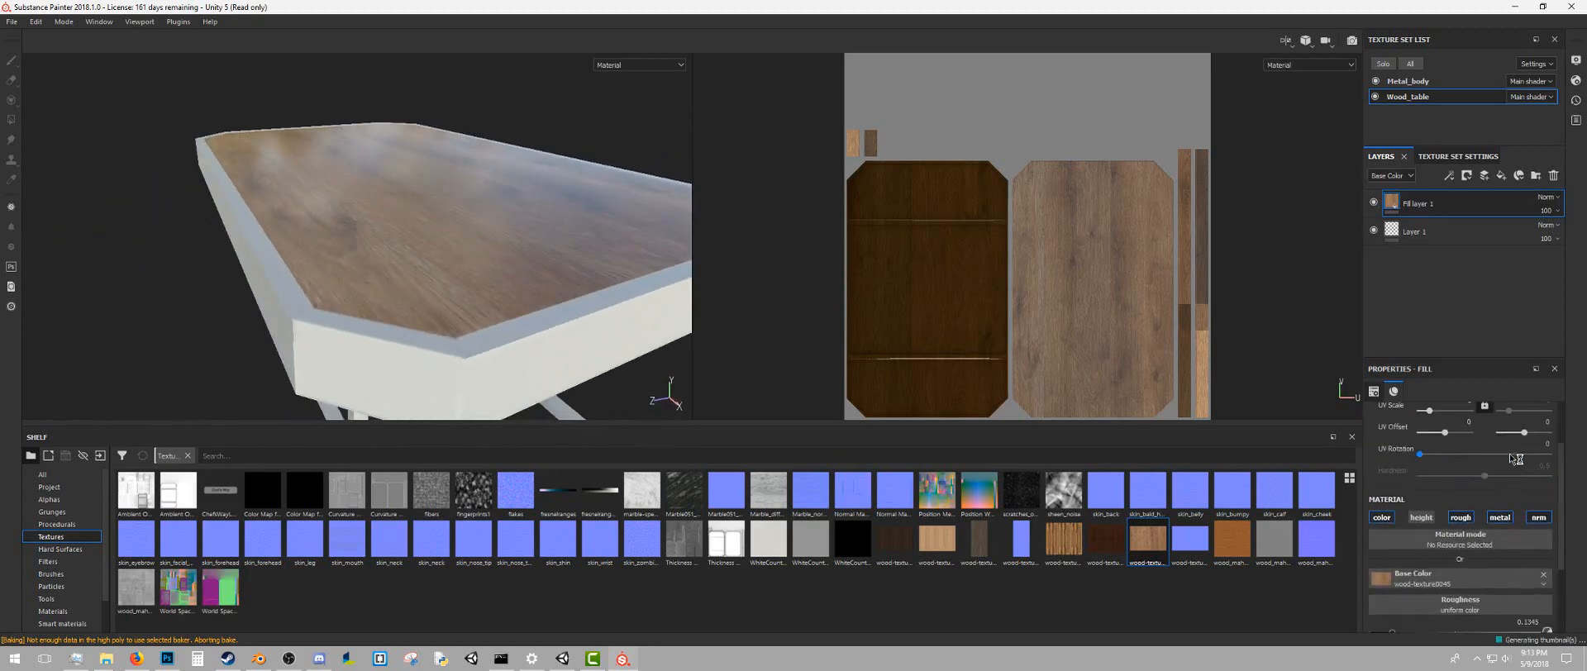
# Turn off the fill layer's metallic channel and assign the wood-texture0045_norm map to its normal channel
pyautogui.scroll(-2, 1511, 537)
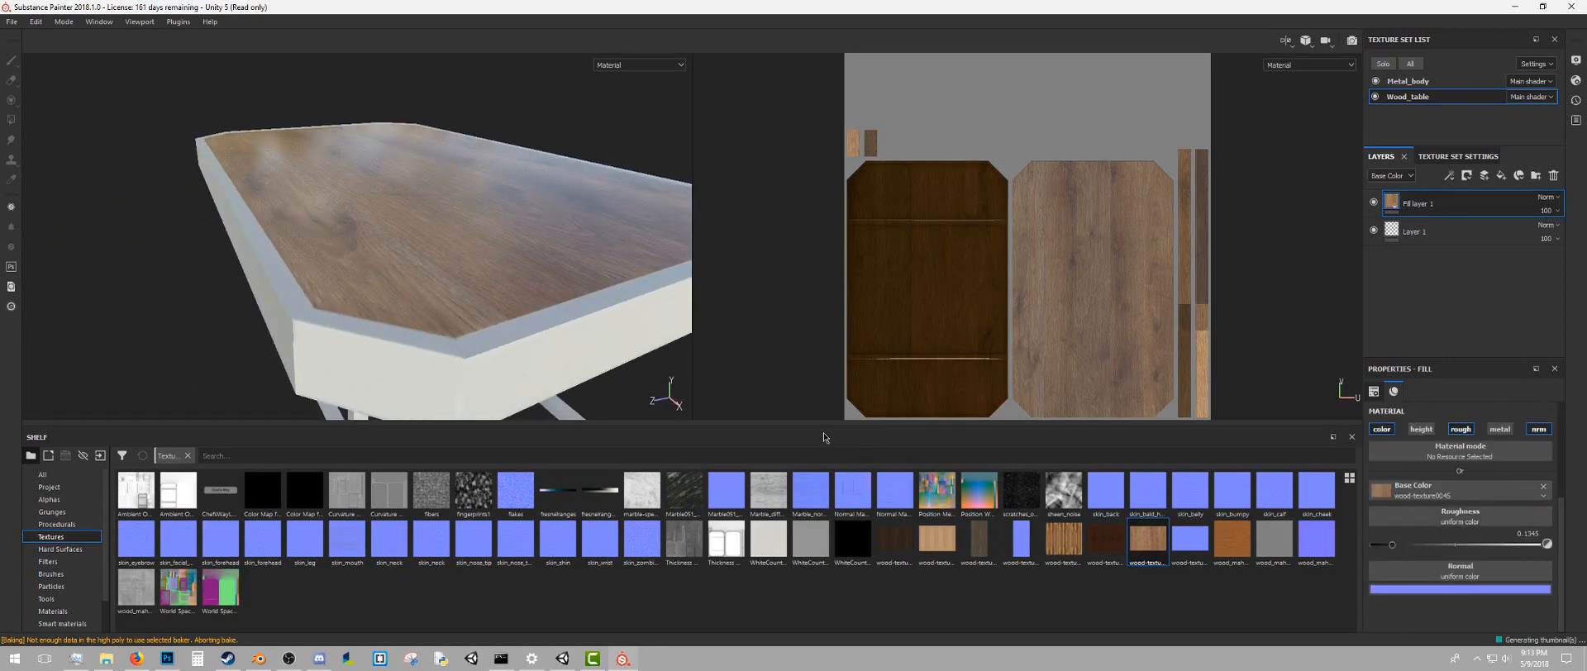
pyautogui.moveTo(1190, 542); pyautogui.dragTo(1406, 589)
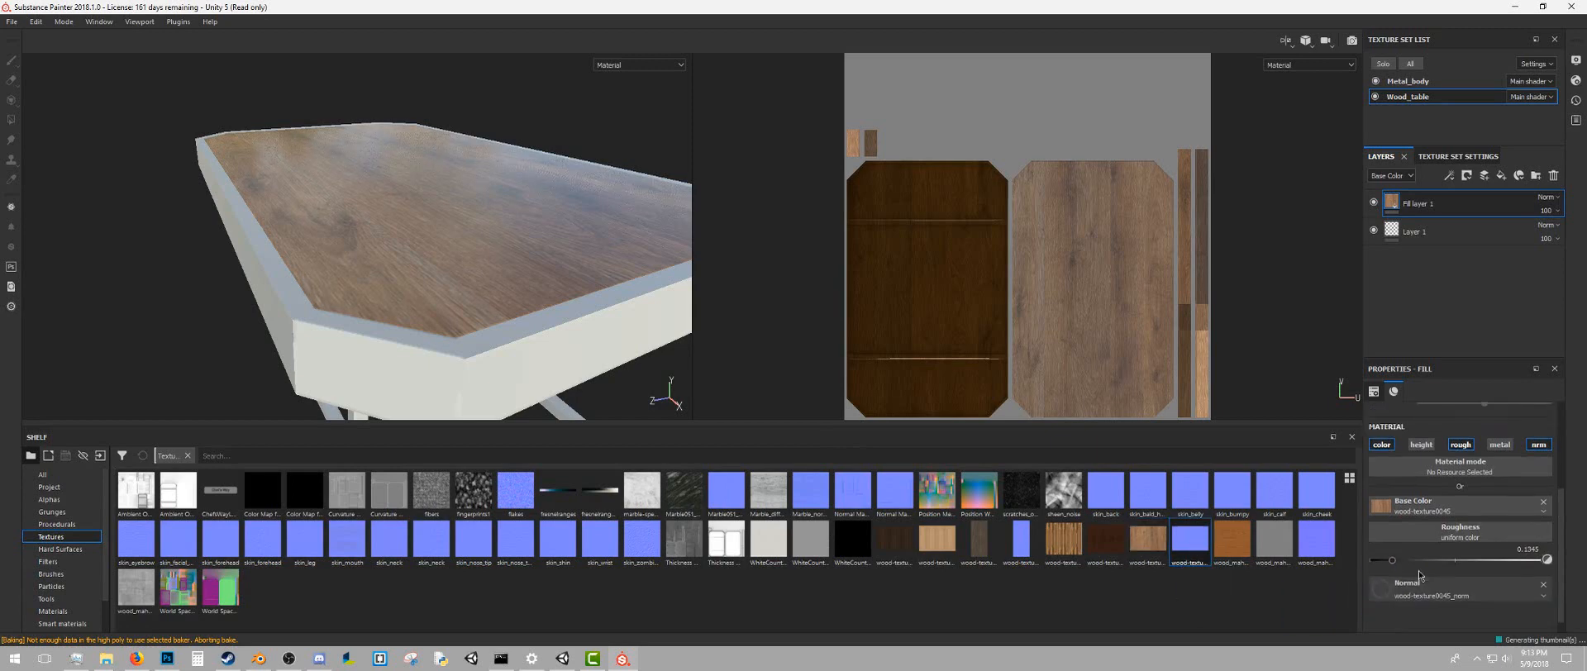
pyautogui.scroll(-3, 496, 211)
pyautogui.keyDown('alt'); pyautogui.moveTo(435, 202); pyautogui.dragTo(662, 206); pyautogui.keyUp('alt')
pyautogui.scroll(5, 529, 209)
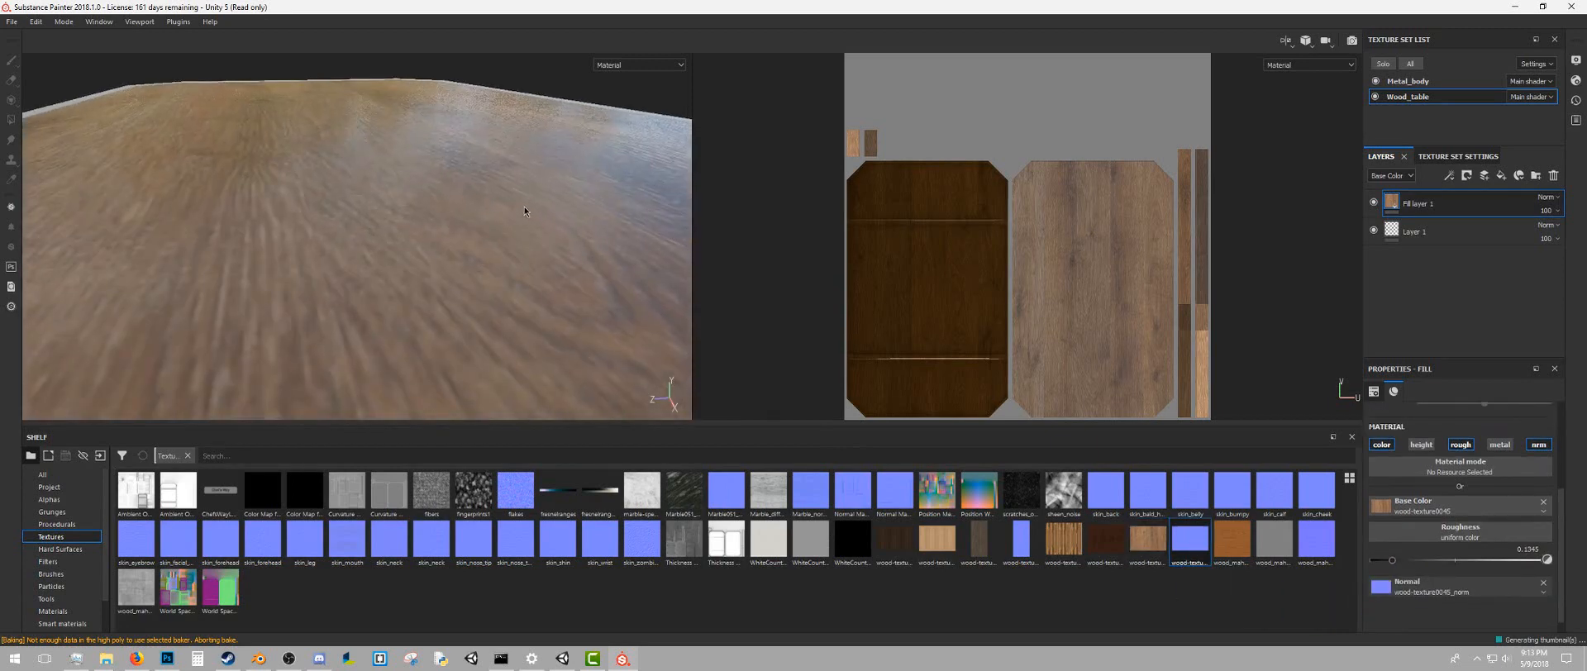
pyautogui.moveTo(524, 209)
pyautogui.keyDown('alt'); pyautogui.mouseDown()
pyautogui.moveTo(564, 191)
pyautogui.moveTo(529, 256)
pyautogui.moveTo(506, 216)
pyautogui.moveTo(486, 217)
pyautogui.moveTo(529, 227)
pyautogui.mouseUp(); pyautogui.keyUp('alt')
pyautogui.scroll(-3, 521, 260)
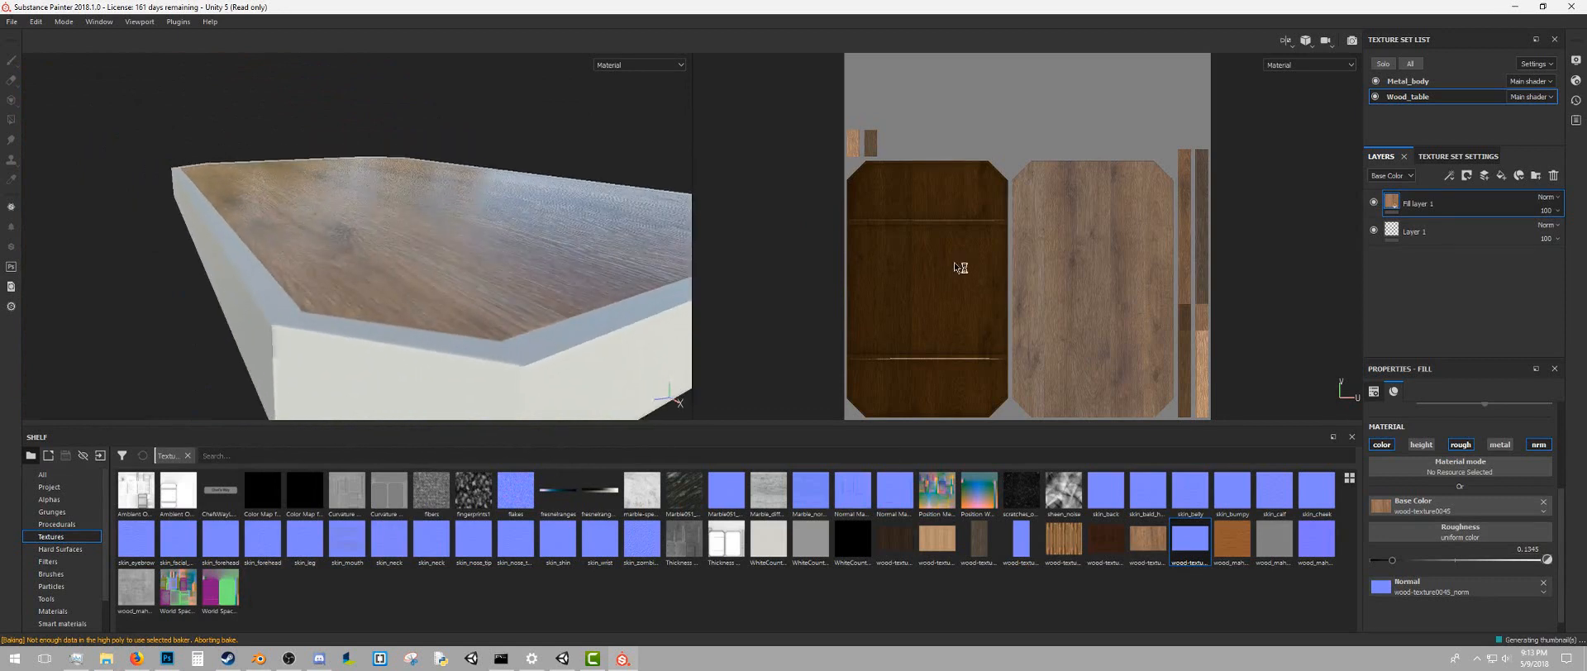
# Lower the wood fill layer's opacity in the Normal channel to 27
pyautogui.click(1398, 180)
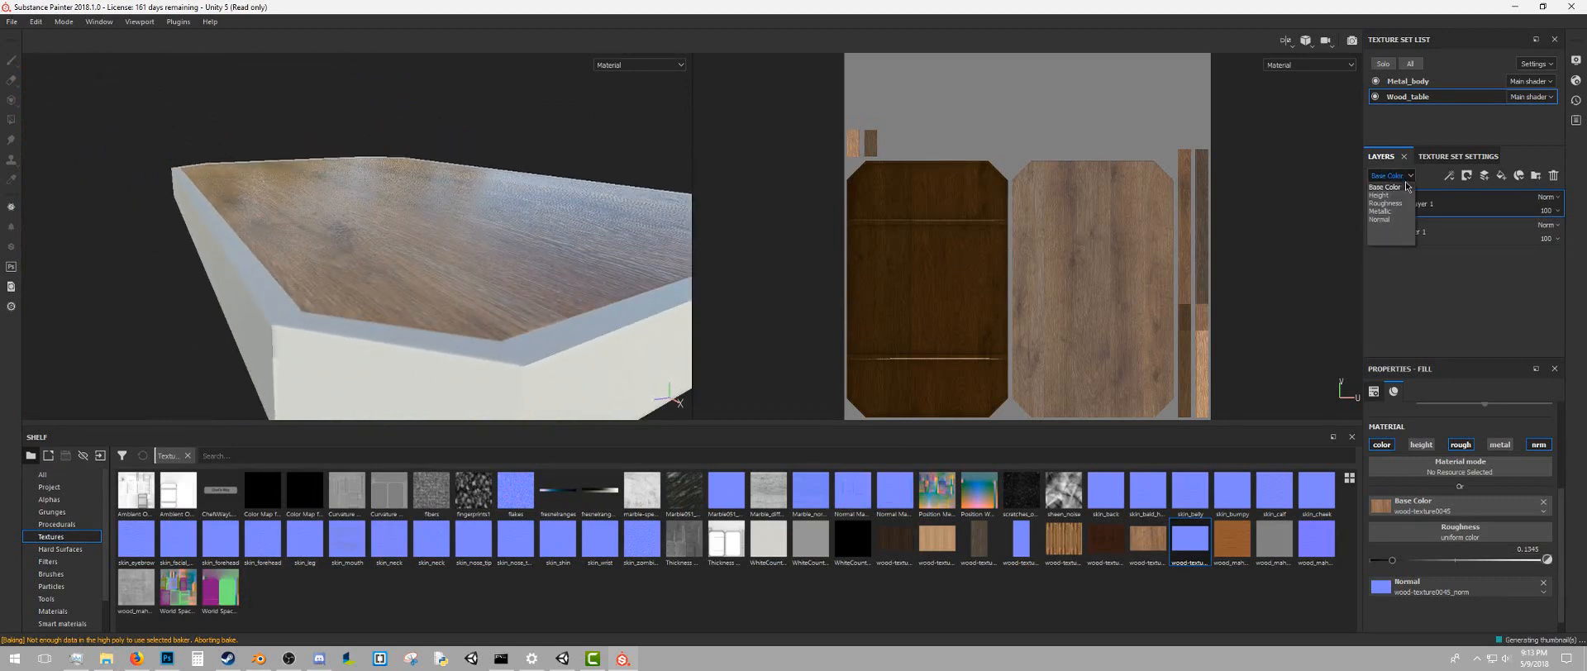
pyautogui.click(1400, 225)
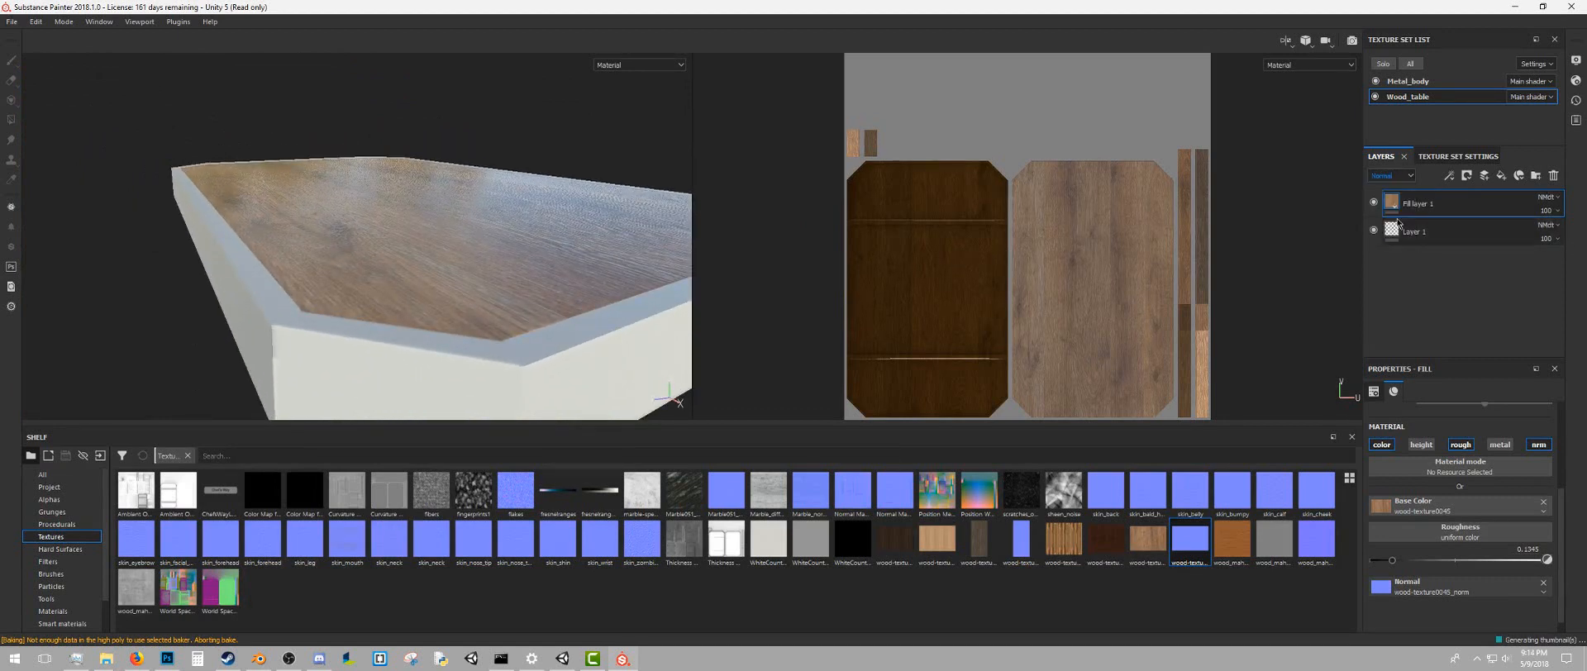
pyautogui.click(1546, 211)
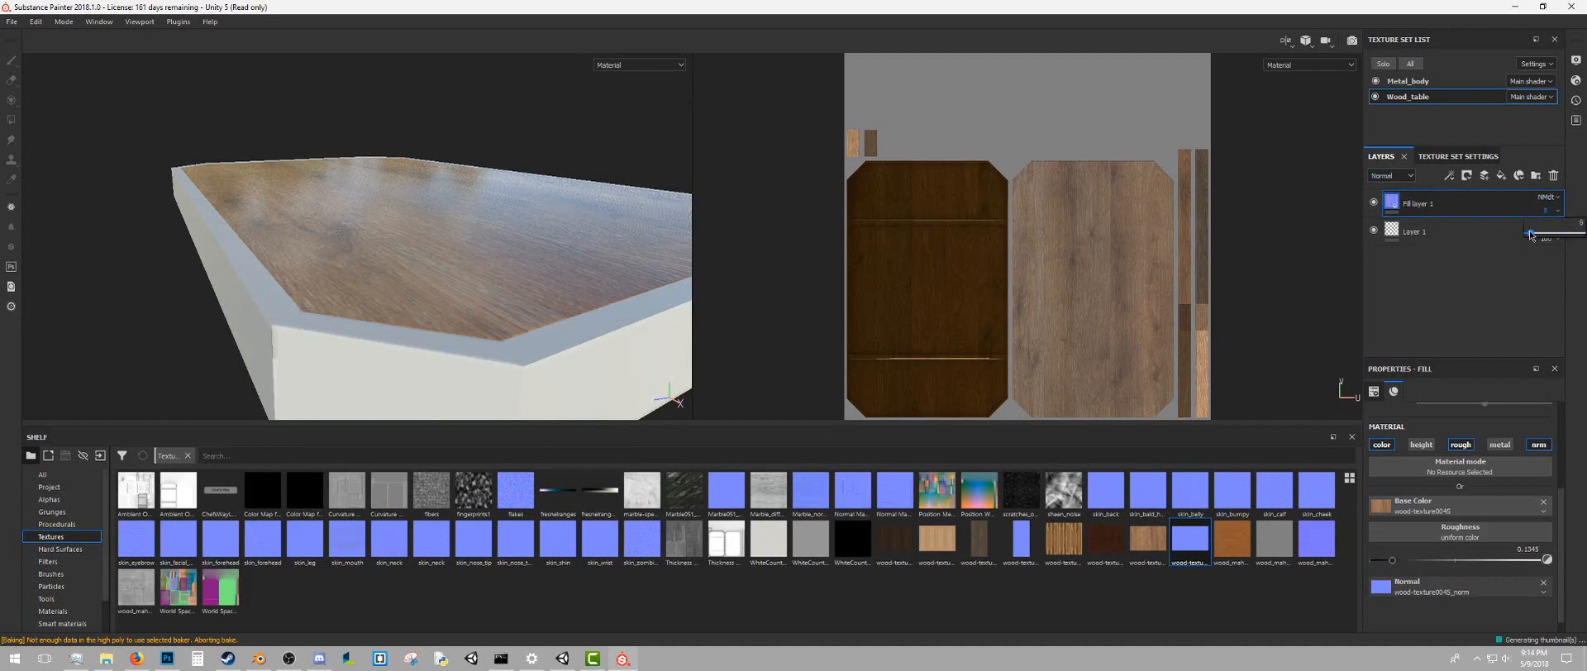
pyautogui.moveTo(1529, 239); pyautogui.dragTo(1561, 249)
pyautogui.moveTo(1543, 248); pyautogui.dragTo(1545, 248)
pyautogui.moveTo(501, 155)
pyautogui.keyDown('alt'); pyautogui.mouseDown()
pyautogui.moveTo(463, 149)
pyautogui.moveTo(510, 153)
pyautogui.mouseUp(); pyautogui.keyUp('alt')
pyautogui.scroll(5, 463, 149)
pyautogui.scroll(-5, 510, 152)
pyautogui.keyDown('alt'); pyautogui.moveTo(567, 182); pyautogui.dragTo(540, 187, button='middle'); pyautogui.keyUp('alt')
pyautogui.scroll(8, 540, 187)
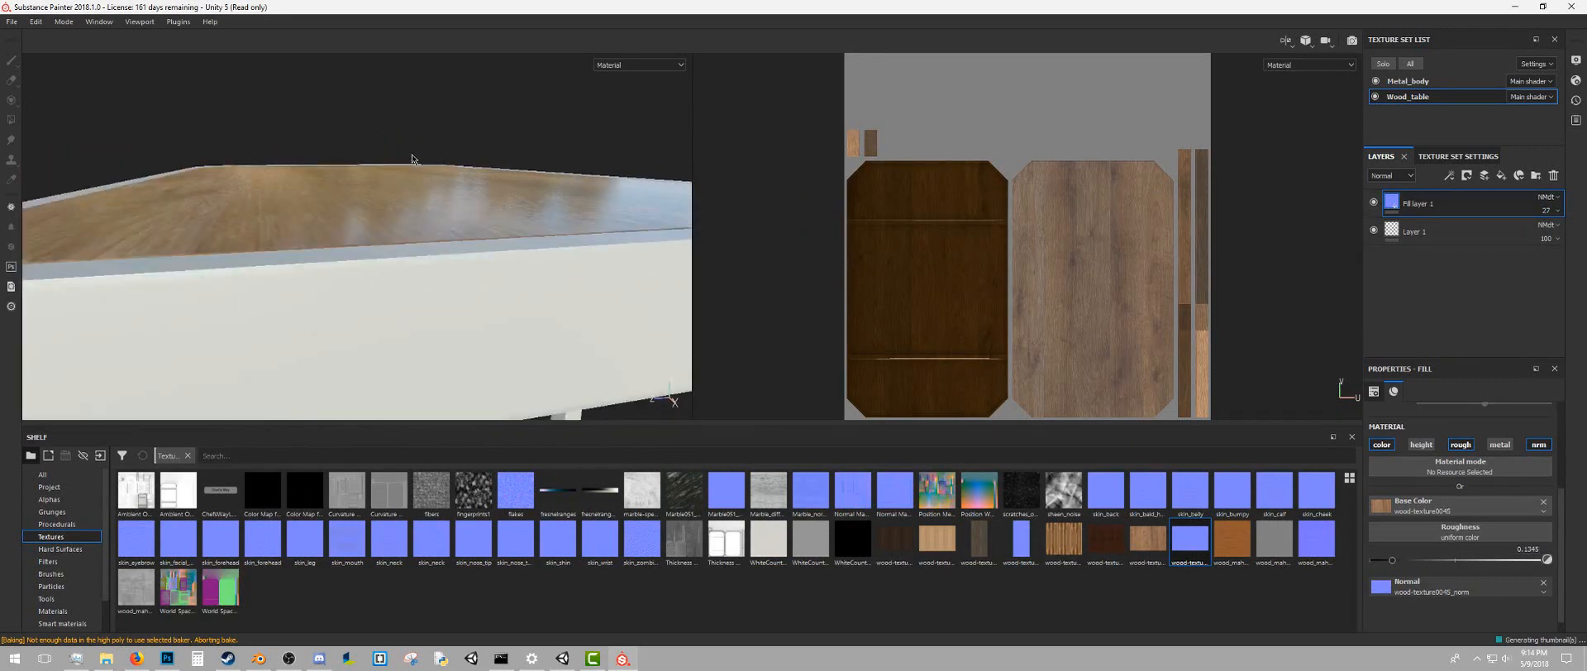
# Return the layer stack to the Base Color channel and rename the fill layer to Wood
pyautogui.click(1407, 177)
pyautogui.click(1402, 188)
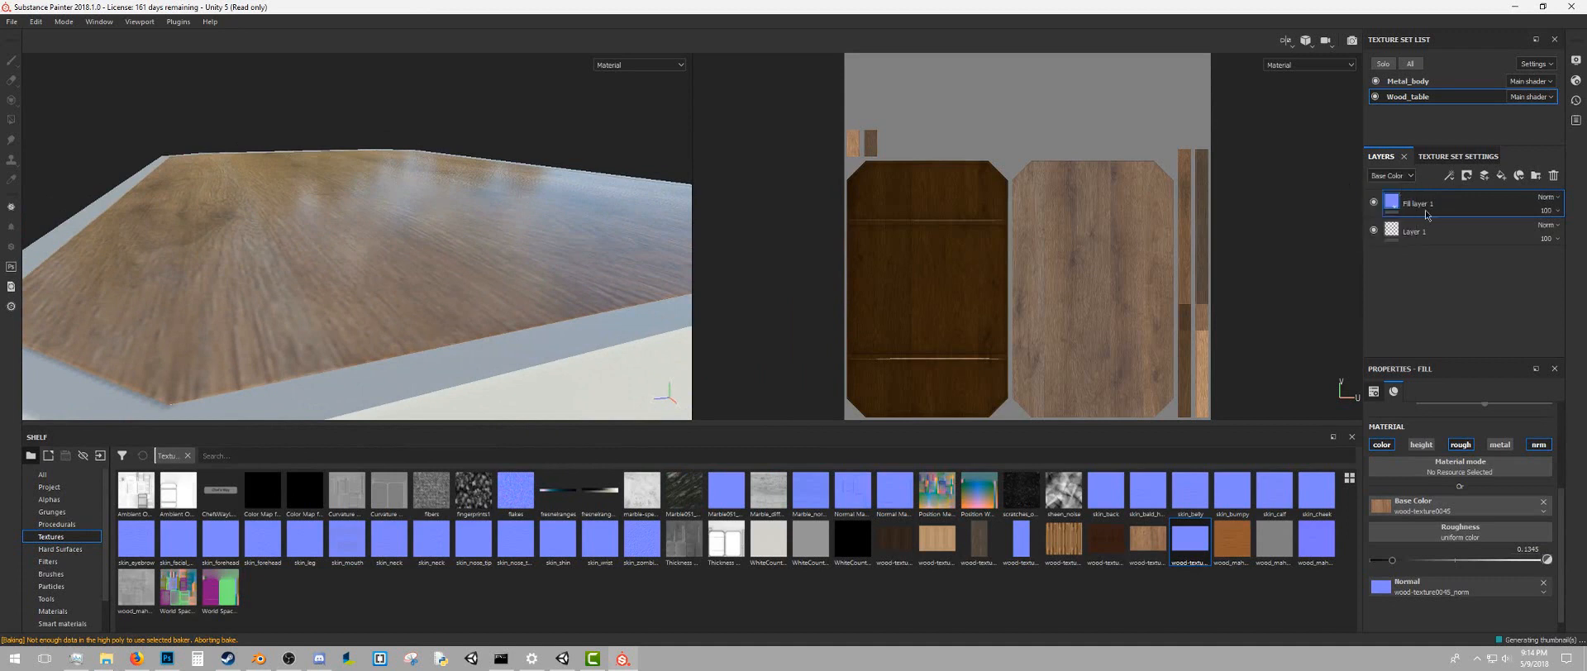
pyautogui.doubleClick(1428, 207)
pyautogui.write('W')
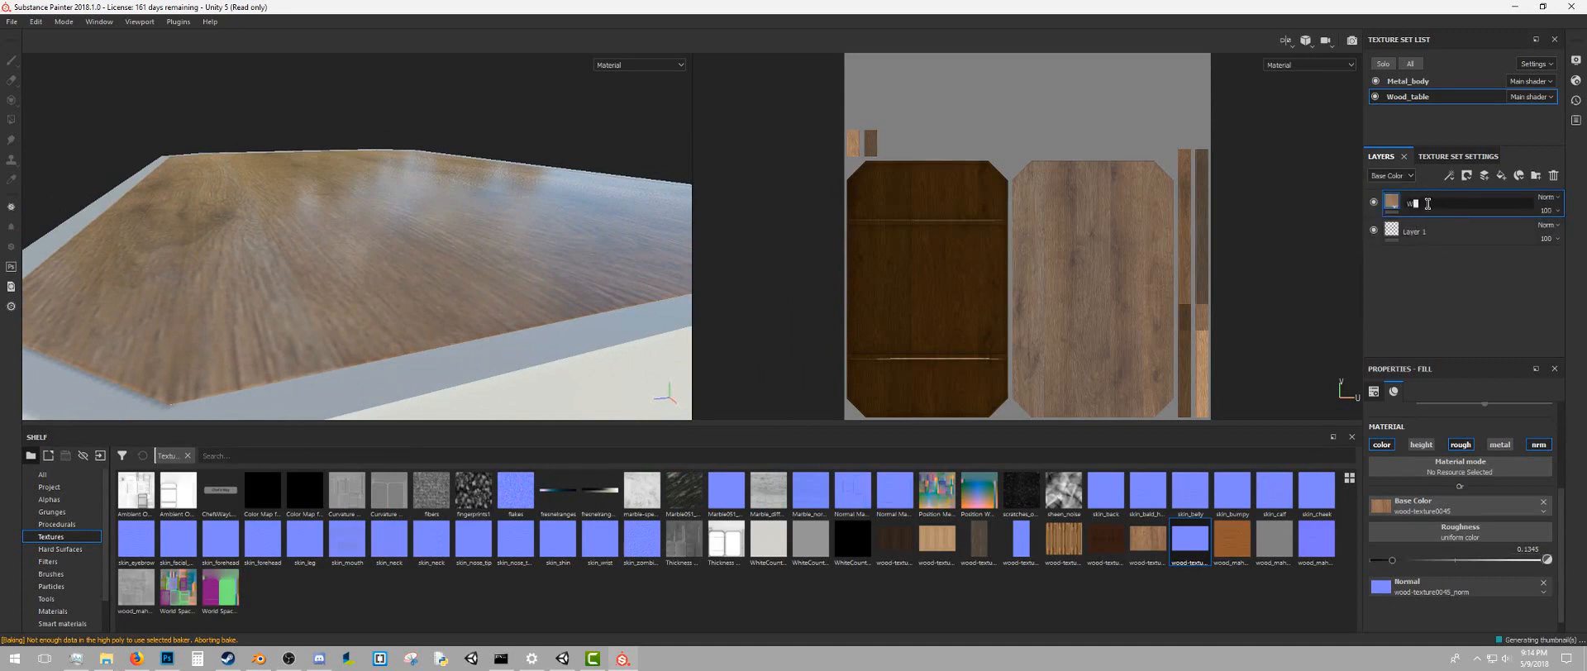
pyautogui.write('ood')
pyautogui.press('Return')
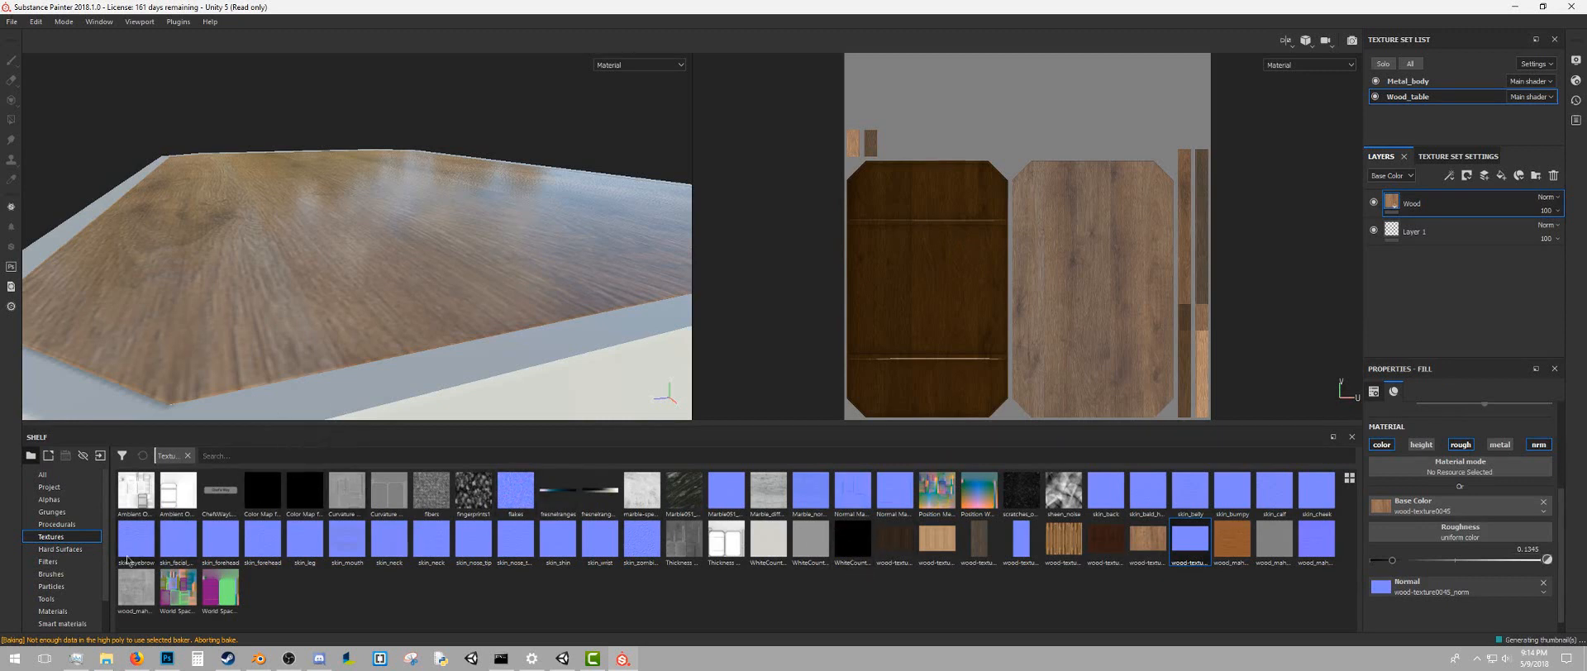
# Show the smart masks available in the shelf
pyautogui.scroll(-1, 66, 609)
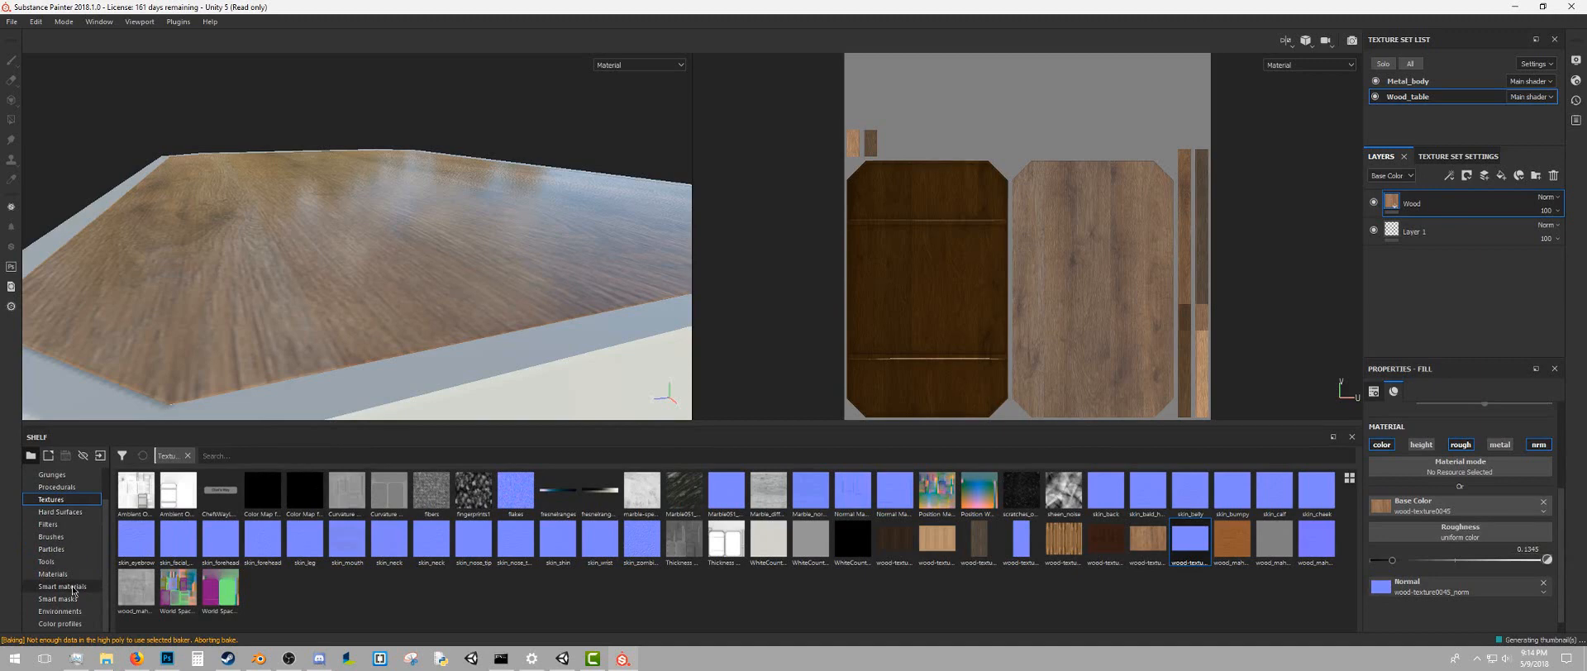
pyautogui.click(74, 587)
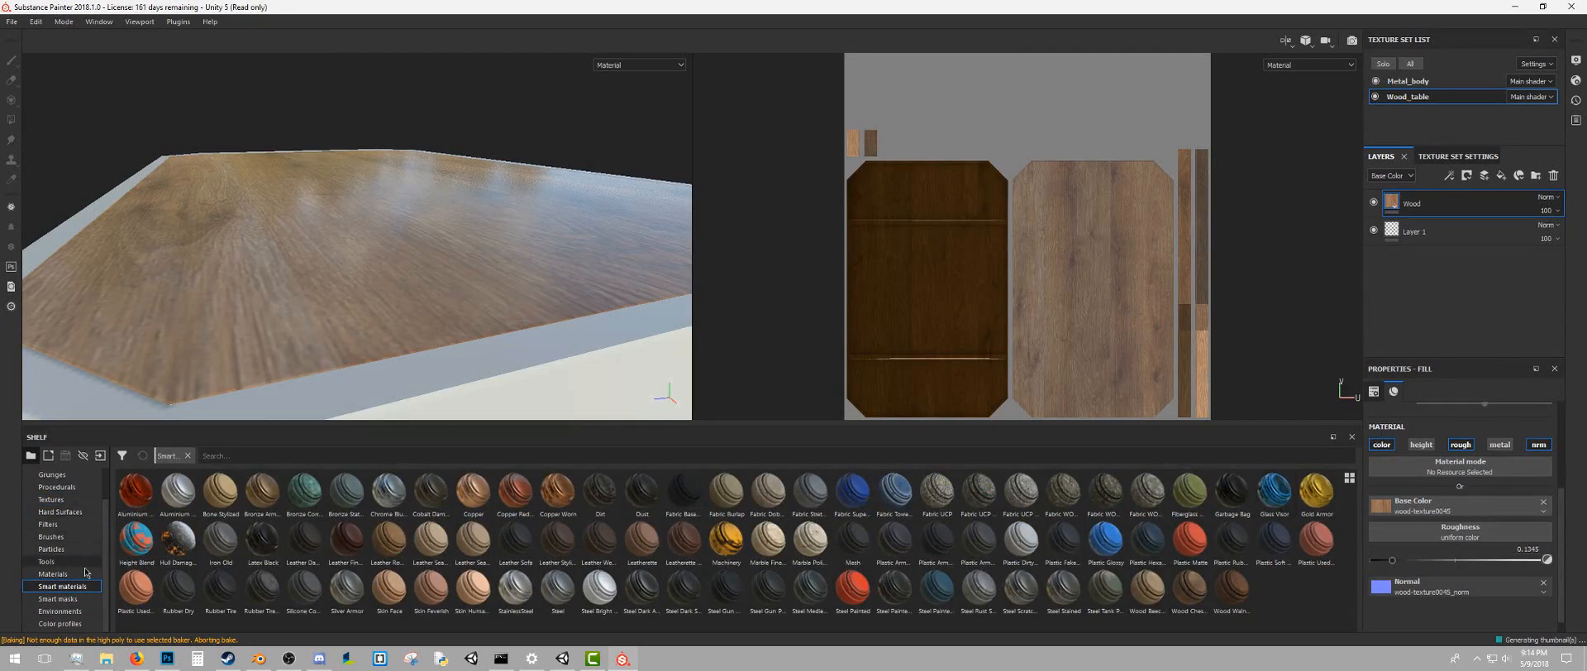
pyautogui.click(65, 611)
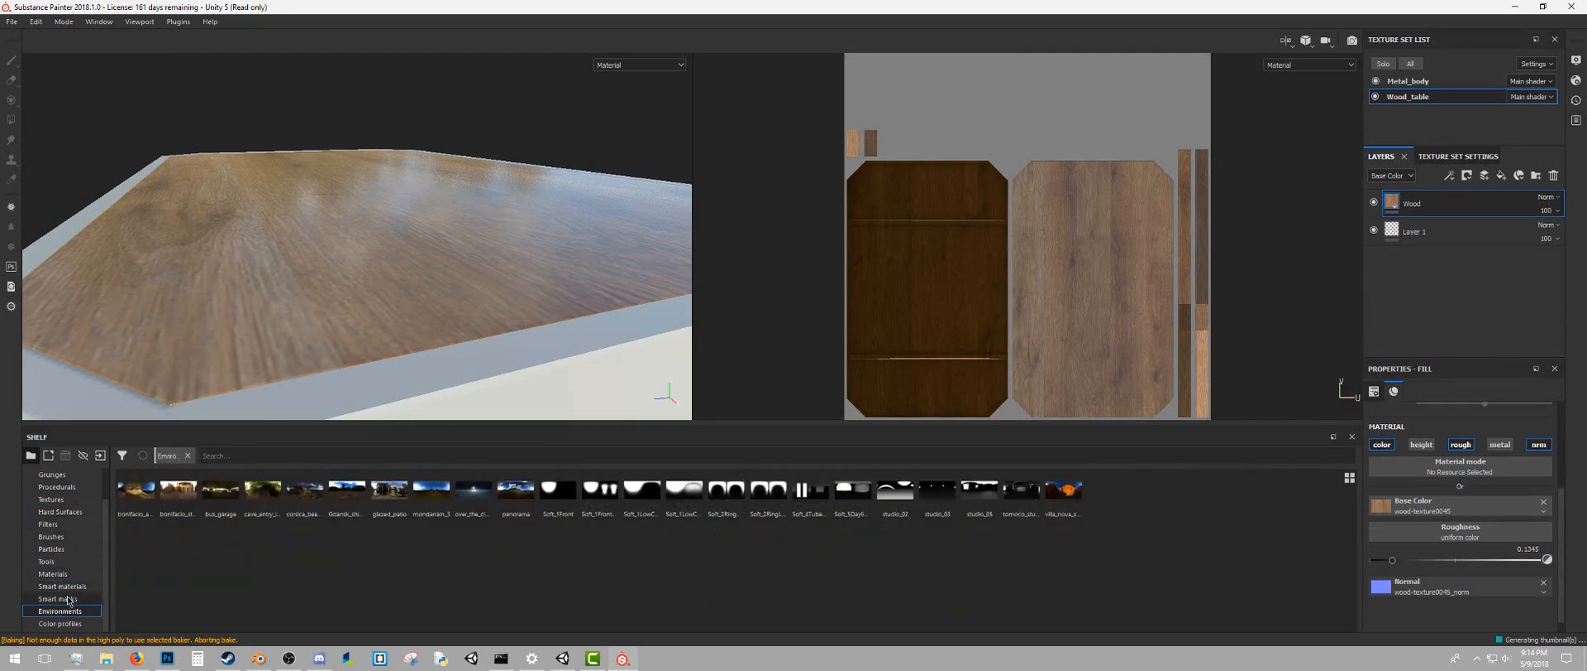
pyautogui.click(57, 599)
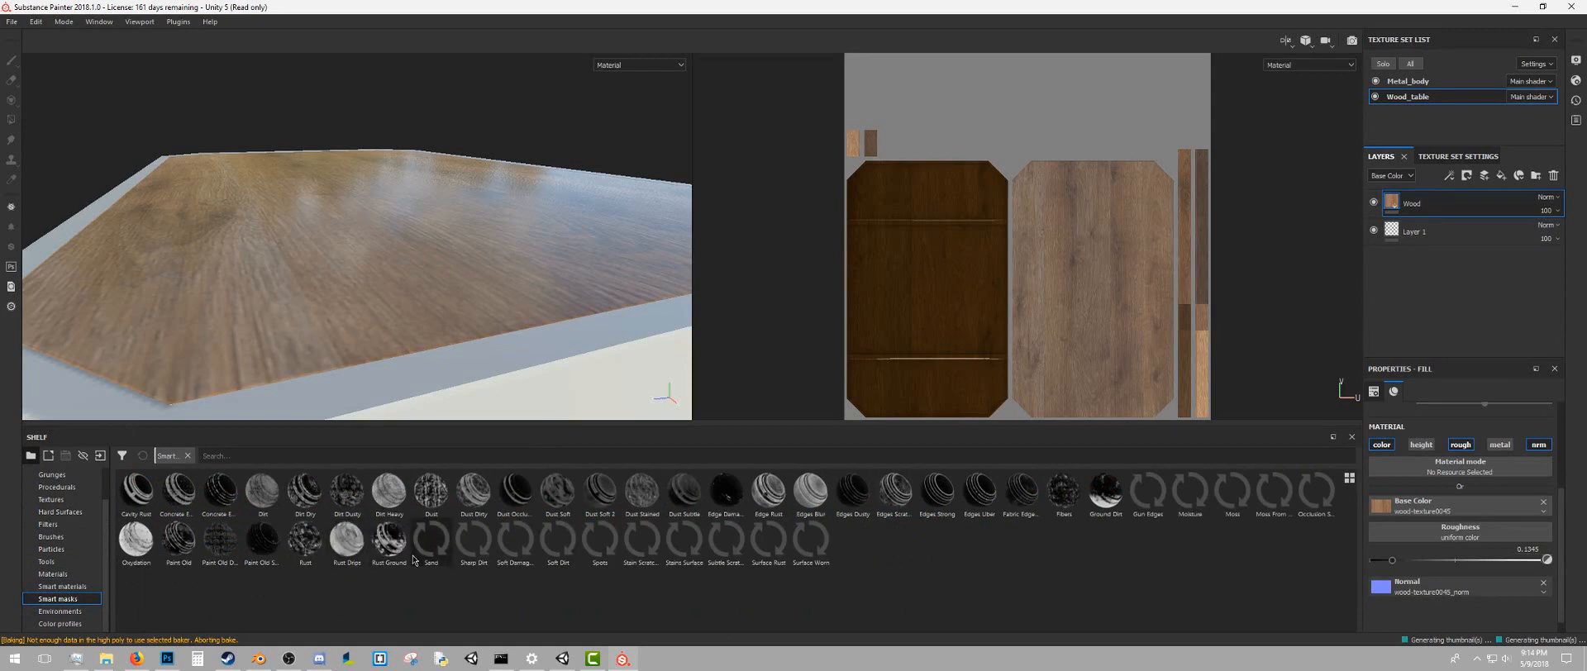
pyautogui.moveTo(530, 533)
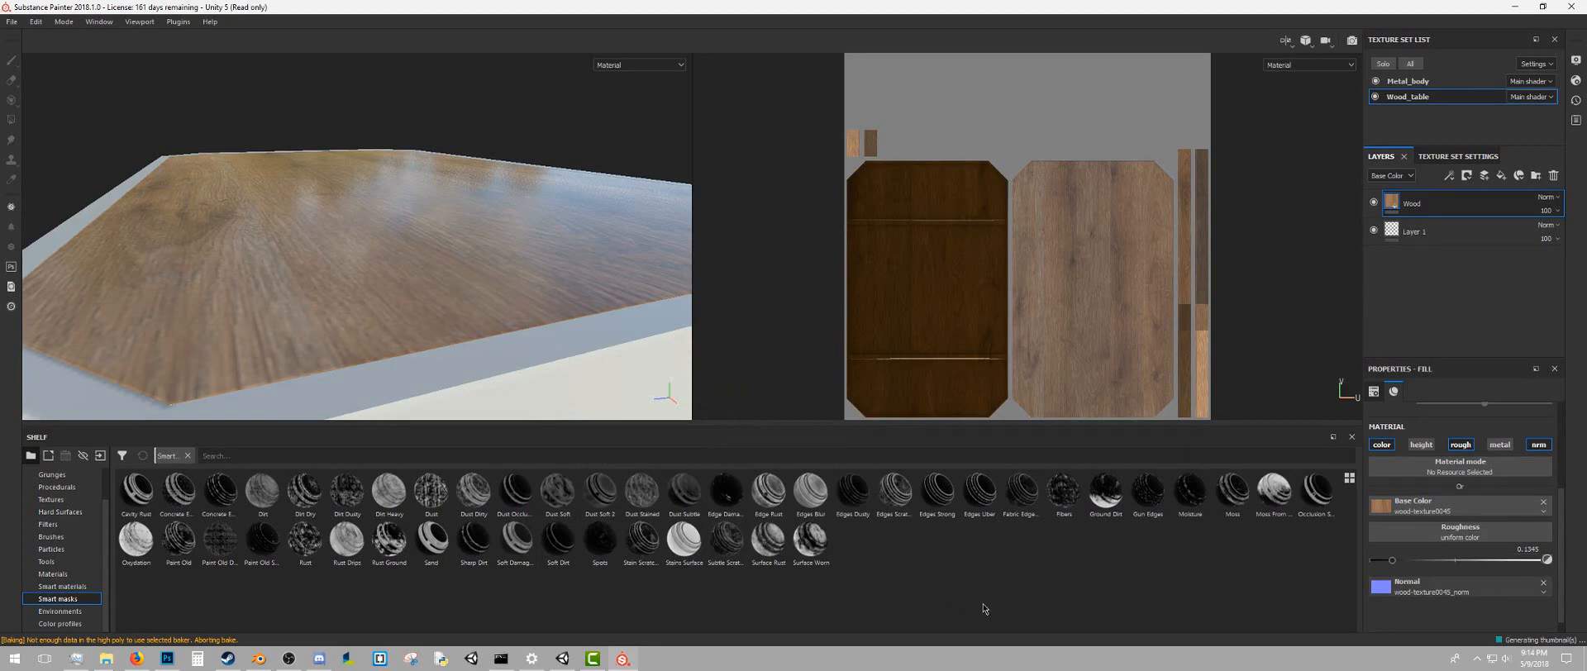
pyautogui.keyDown('alt'); pyautogui.moveTo(218, 292); pyautogui.dragTo(533, 364); pyautogui.keyUp('alt')
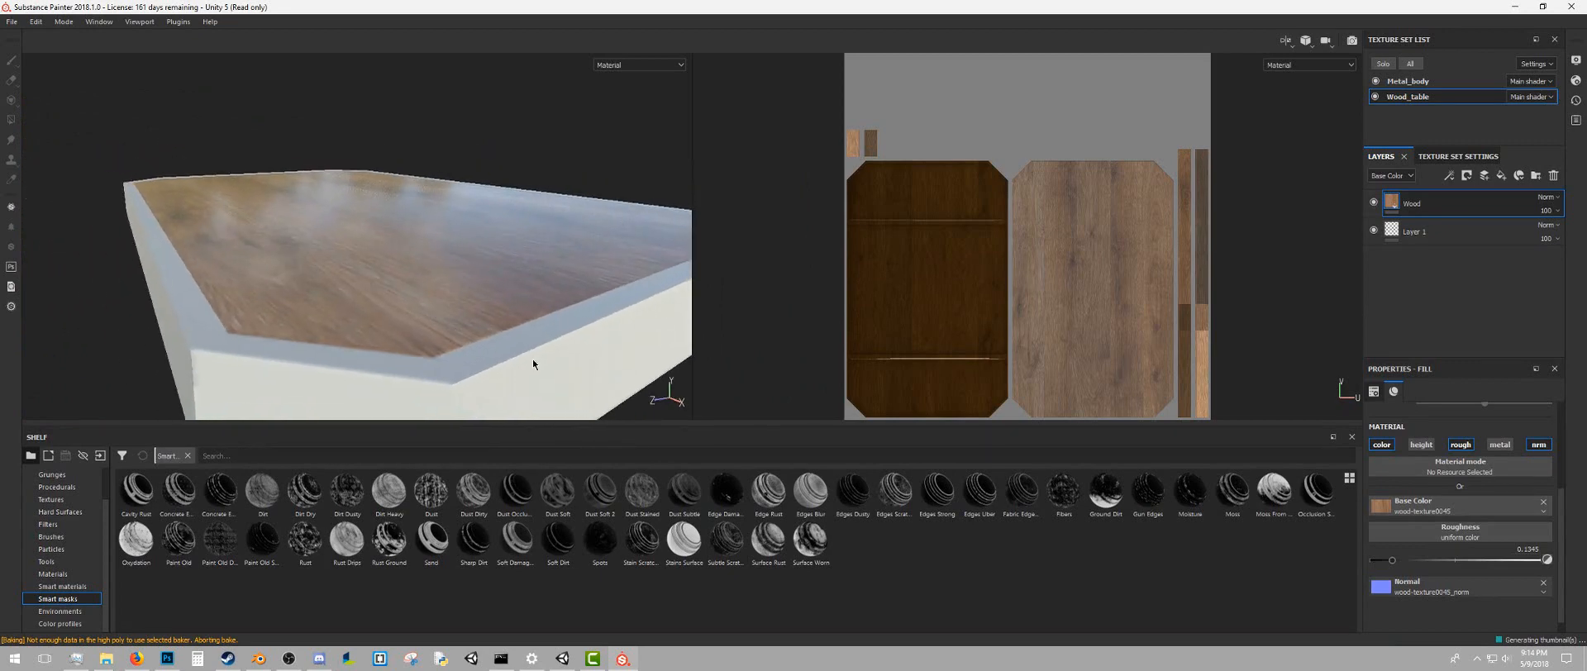
# Add a fill layer above Wood with only the roughness channel enabled and set its roughness to about 0.3382
pyautogui.click(1502, 177)
pyautogui.click(1387, 447)
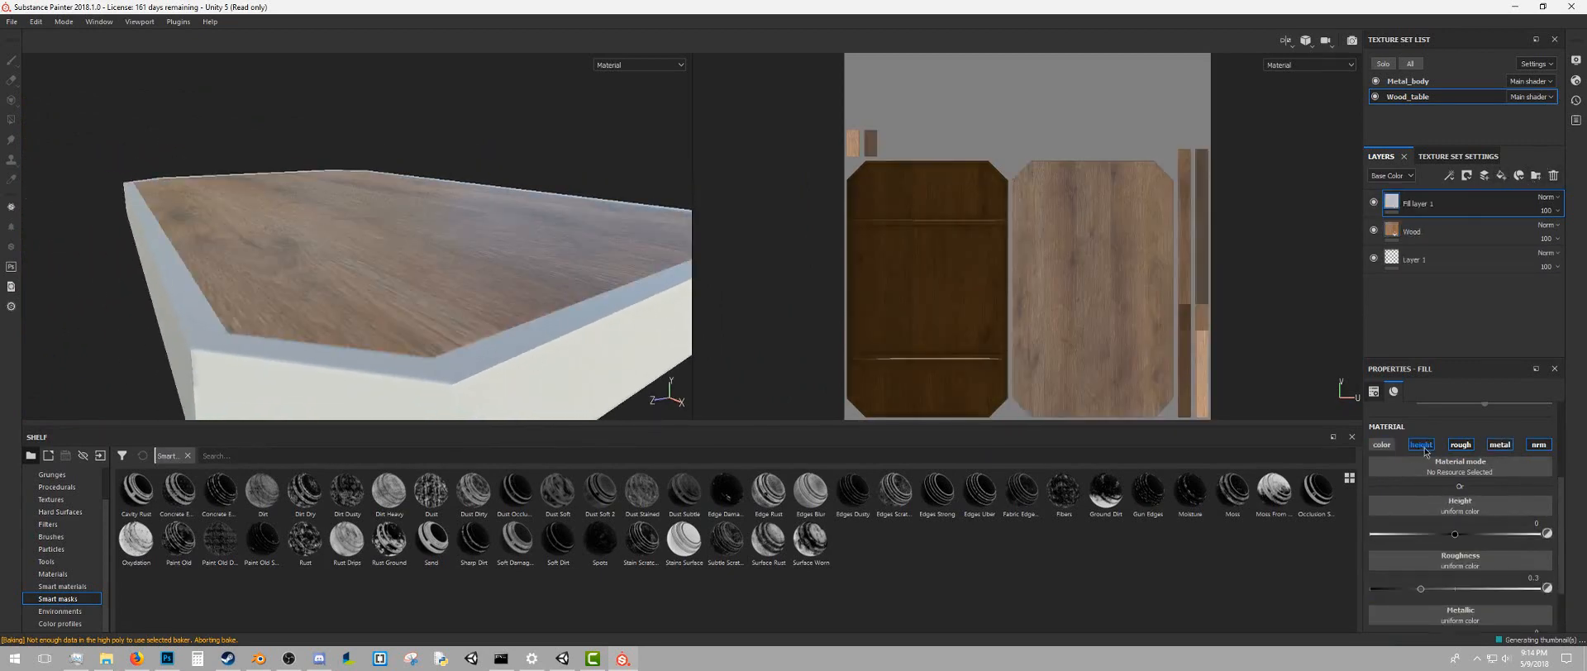
pyautogui.click(1422, 444)
pyautogui.click(1501, 446)
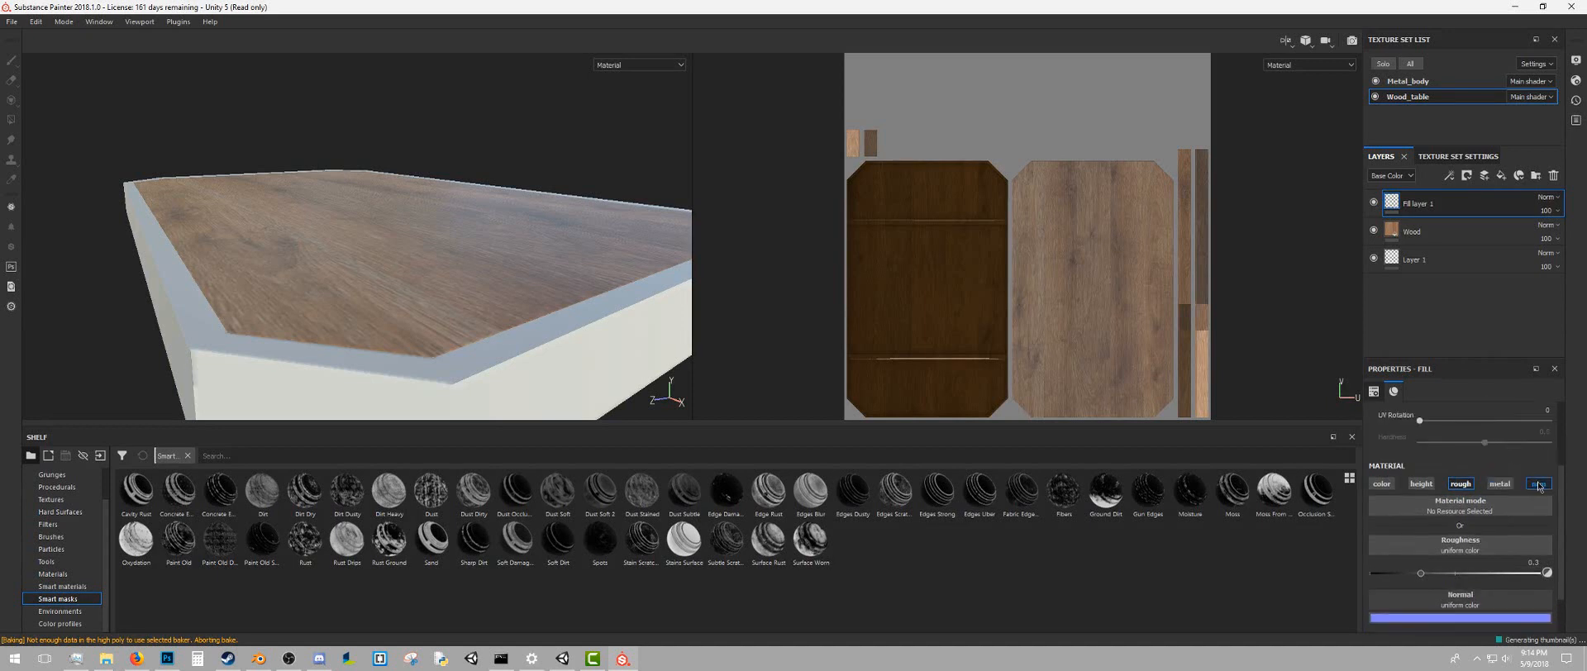
pyautogui.click(1539, 485)
pyautogui.moveTo(1435, 581)
pyautogui.mouseDown()
pyautogui.moveTo(1473, 574)
pyautogui.moveTo(1412, 573)
pyautogui.moveTo(1428, 569)
pyautogui.mouseUp()
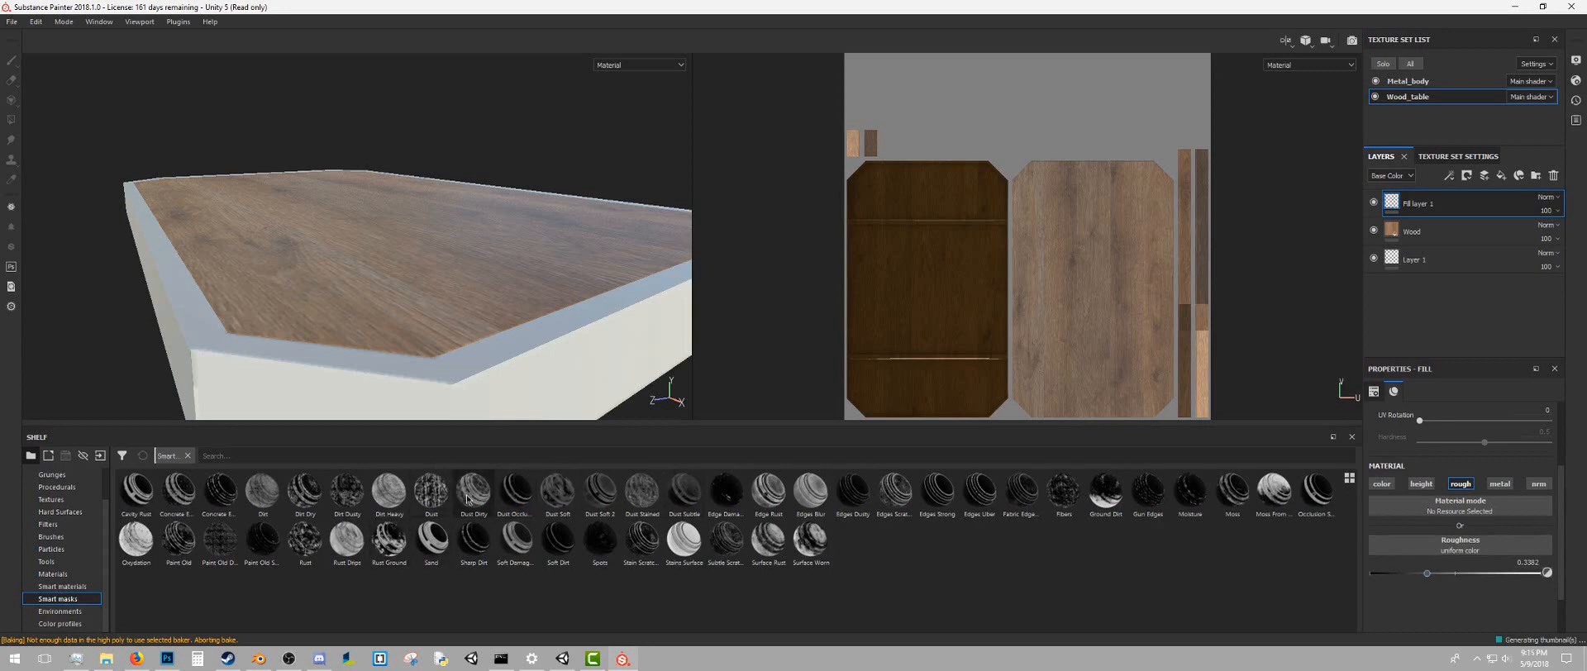
# Apply the Dust Stained smart mask to the new fill layer and rename the layer to Roughness
pyautogui.moveTo(471, 499)
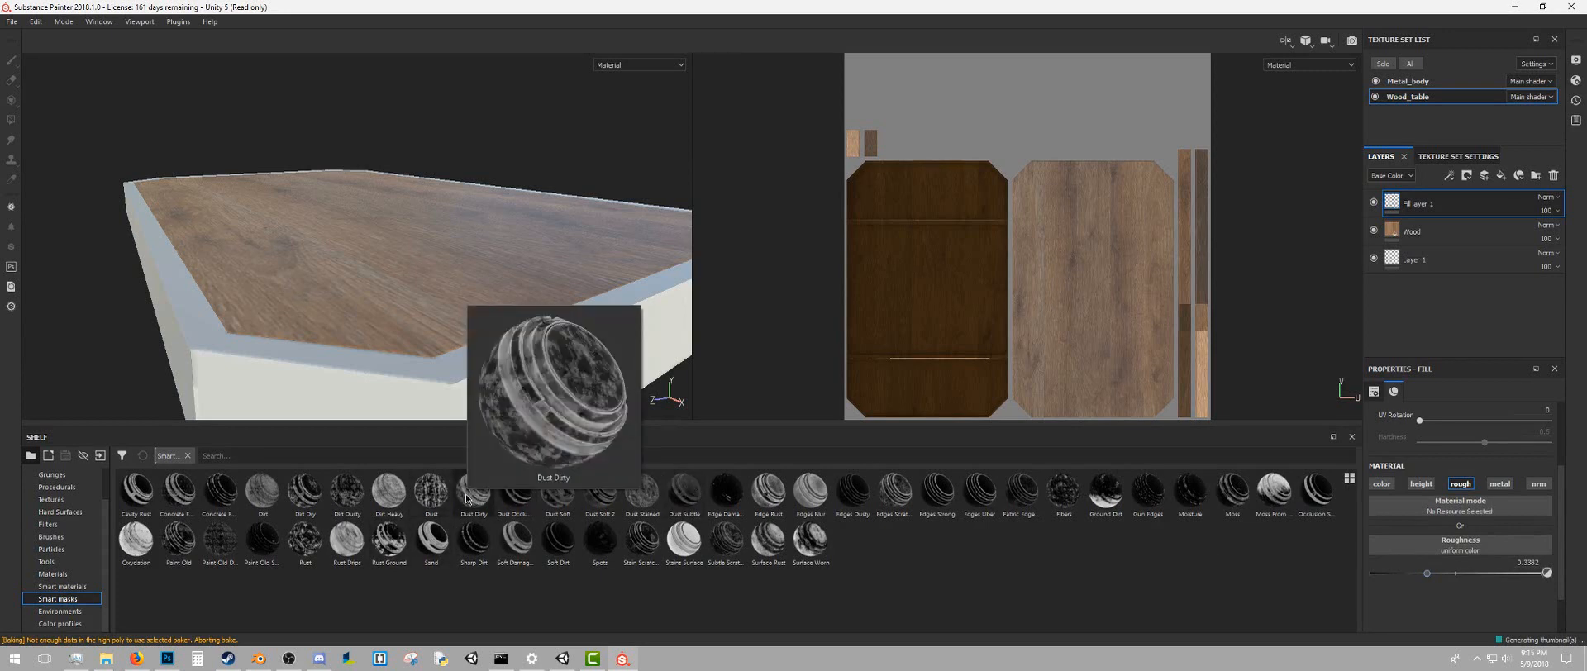
pyautogui.click(639, 506)
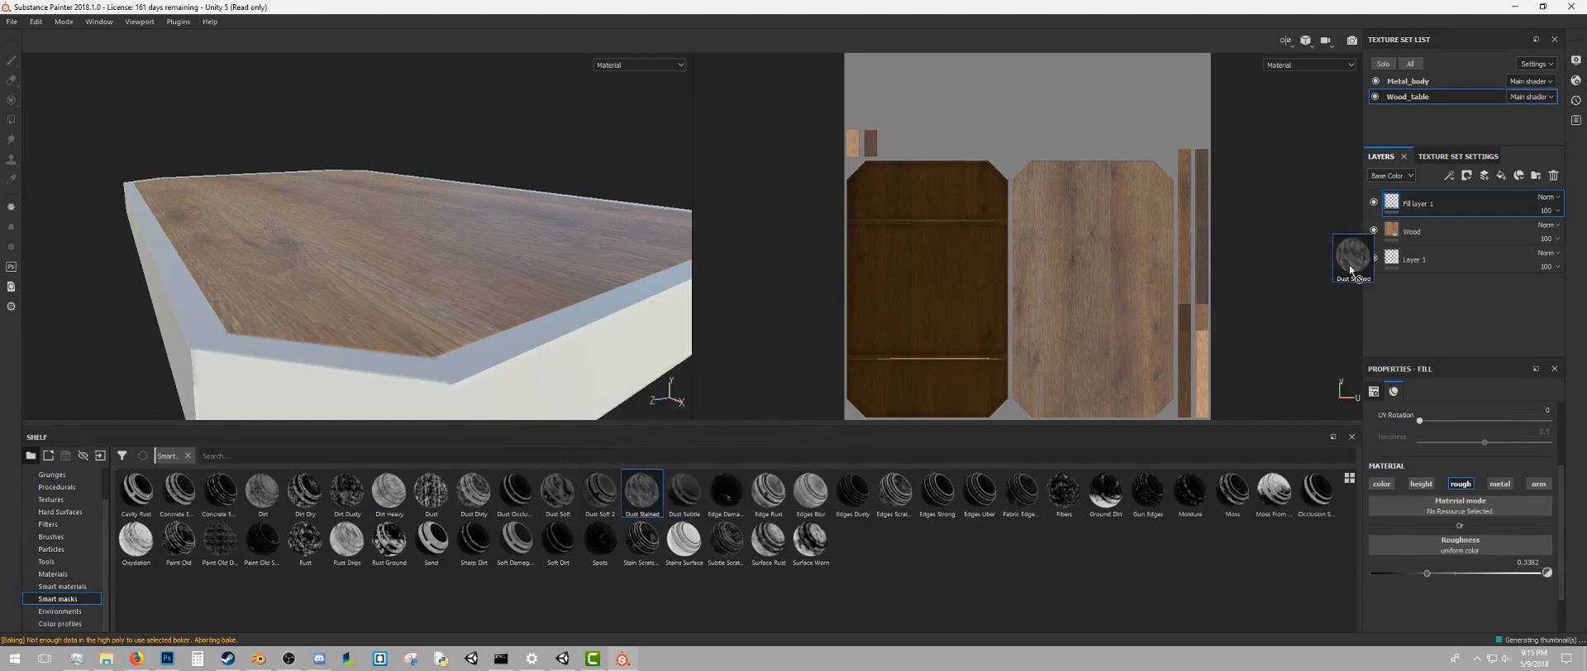
pyautogui.moveTo(1351, 269)
pyautogui.mouseDown()
pyautogui.moveTo(1414, 210)
pyautogui.moveTo(1448, 208)
pyautogui.mouseUp()
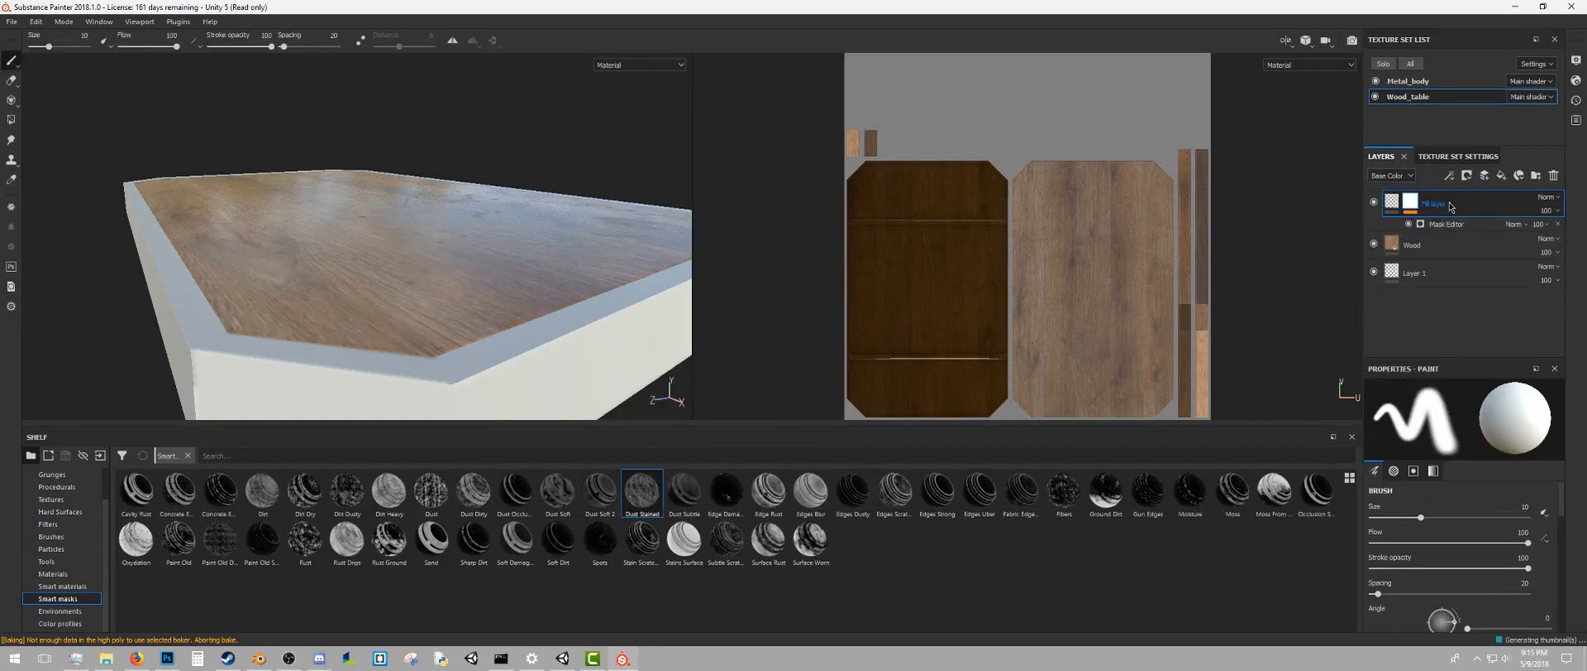
pyautogui.doubleClick(1432, 205)
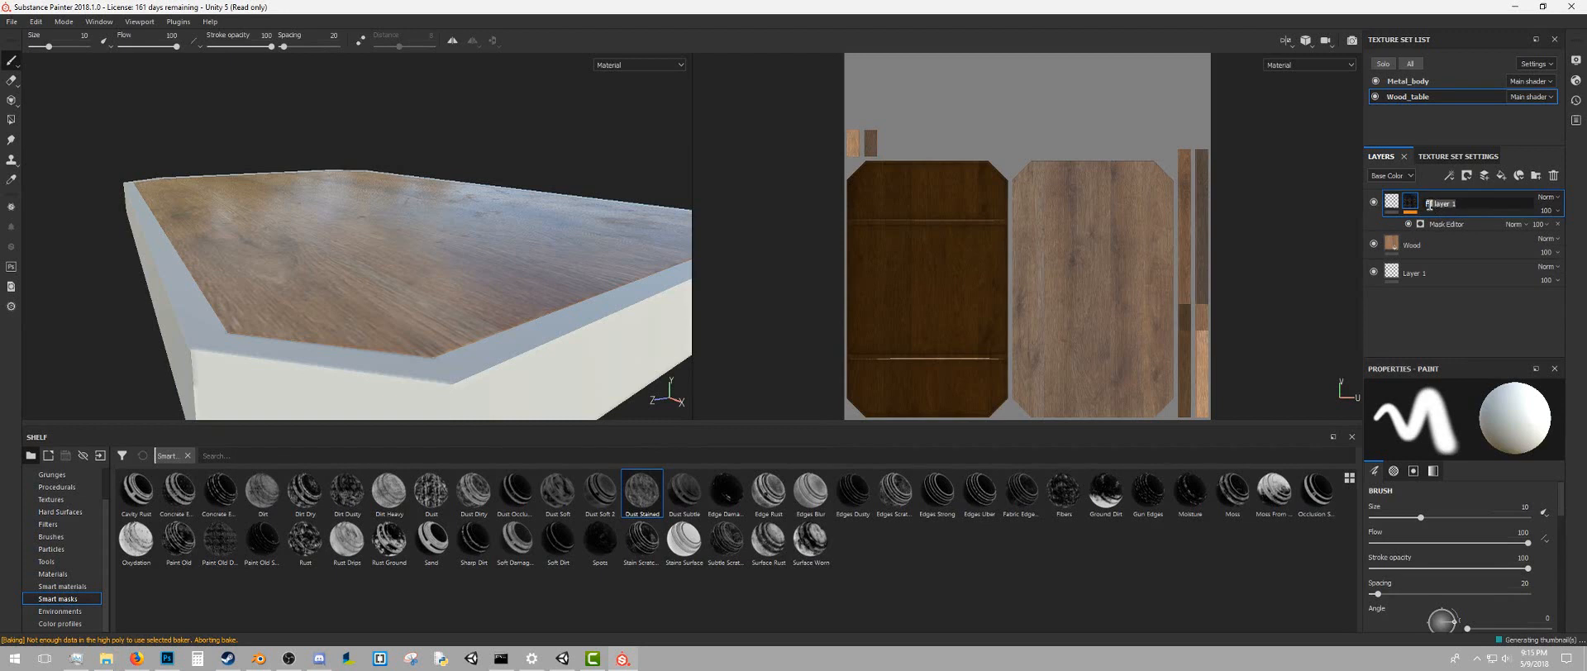
pyautogui.write('Roughness')
pyautogui.press('Return')
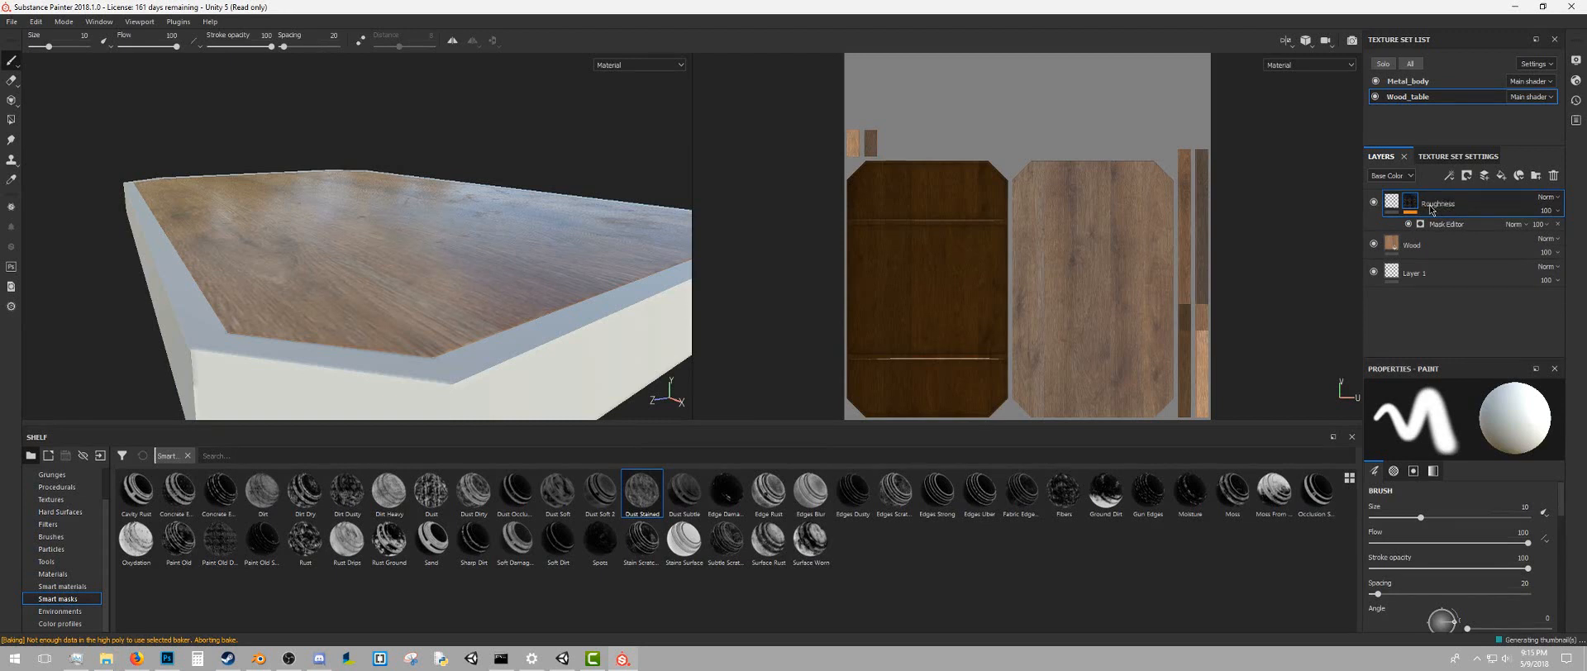
# Set the Global Balance to 0.52 in the Mask Editor generator on the Roughness layer's mask
pyautogui.click(1401, 208)
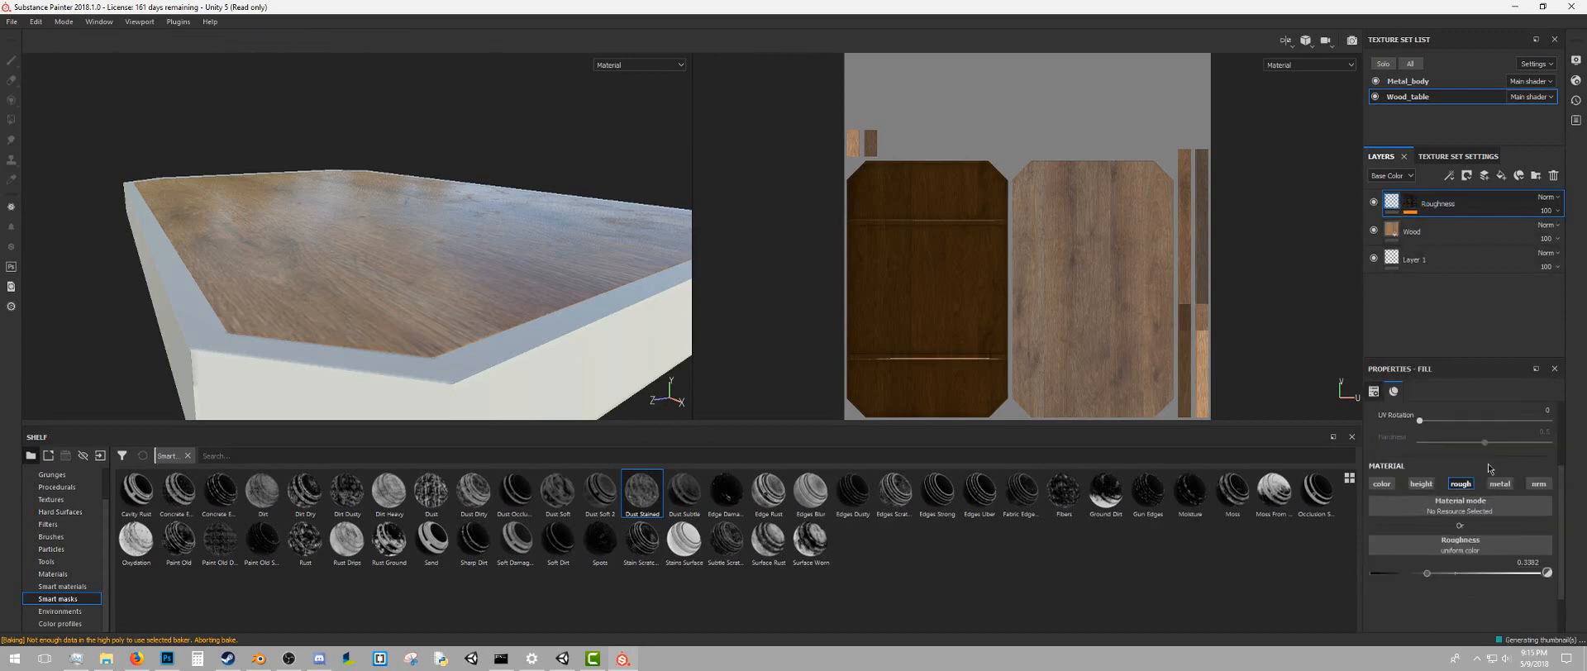
pyautogui.click(1410, 203)
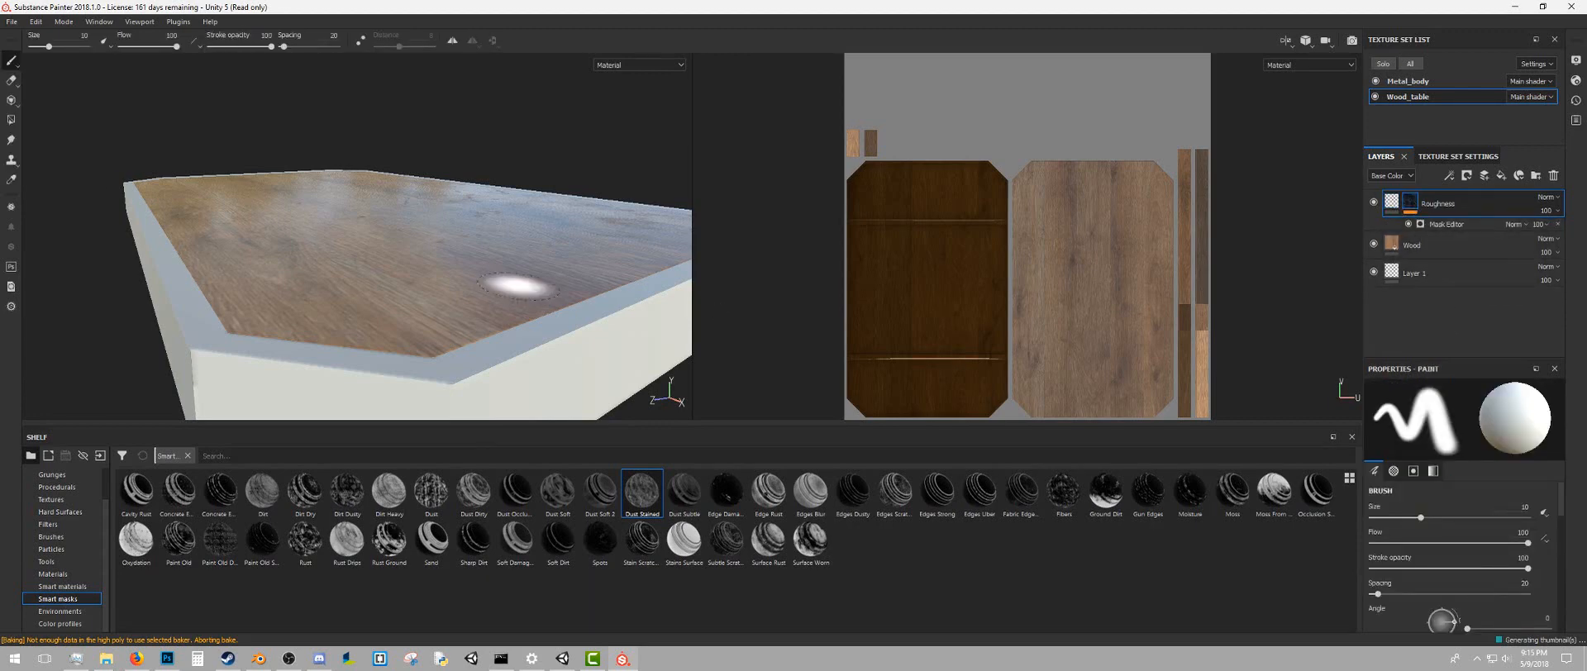
pyautogui.moveTo(519, 285)
pyautogui.keyDown('alt'); pyautogui.mouseDown()
pyautogui.moveTo(357, 293)
pyautogui.moveTo(350, 248)
pyautogui.moveTo(415, 263)
pyautogui.moveTo(401, 245)
pyautogui.moveTo(362, 251)
pyautogui.moveTo(452, 251)
pyautogui.mouseUp(); pyautogui.keyUp('alt')
pyautogui.scroll(3, 382, 262)
pyautogui.moveTo(408, 139)
pyautogui.keyDown('alt'); pyautogui.mouseDown()
pyautogui.moveTo(406, 240)
pyautogui.moveTo(482, 233)
pyautogui.moveTo(459, 248)
pyautogui.moveTo(475, 268)
pyautogui.moveTo(497, 261)
pyautogui.mouseUp(); pyautogui.keyUp('alt')
pyautogui.scroll(-4, 407, 240)
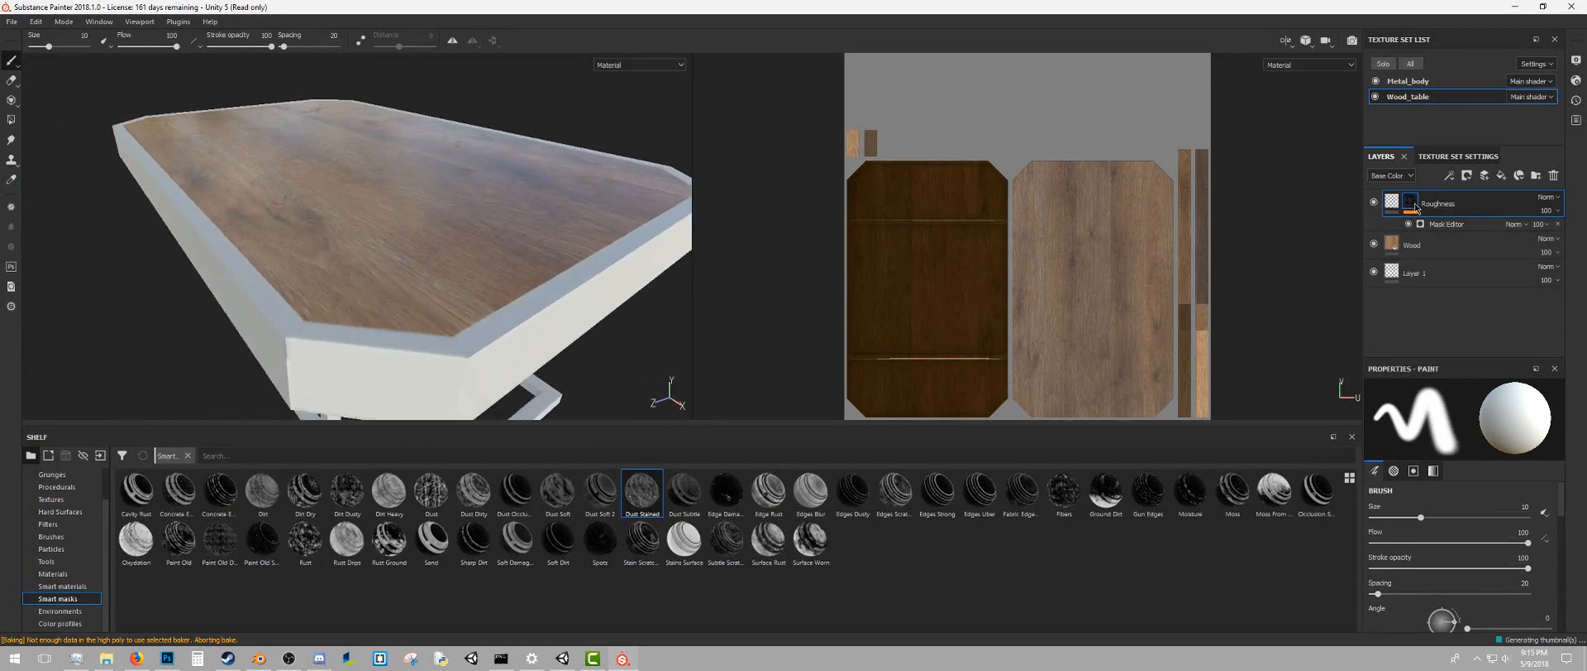
pyautogui.click(1444, 225)
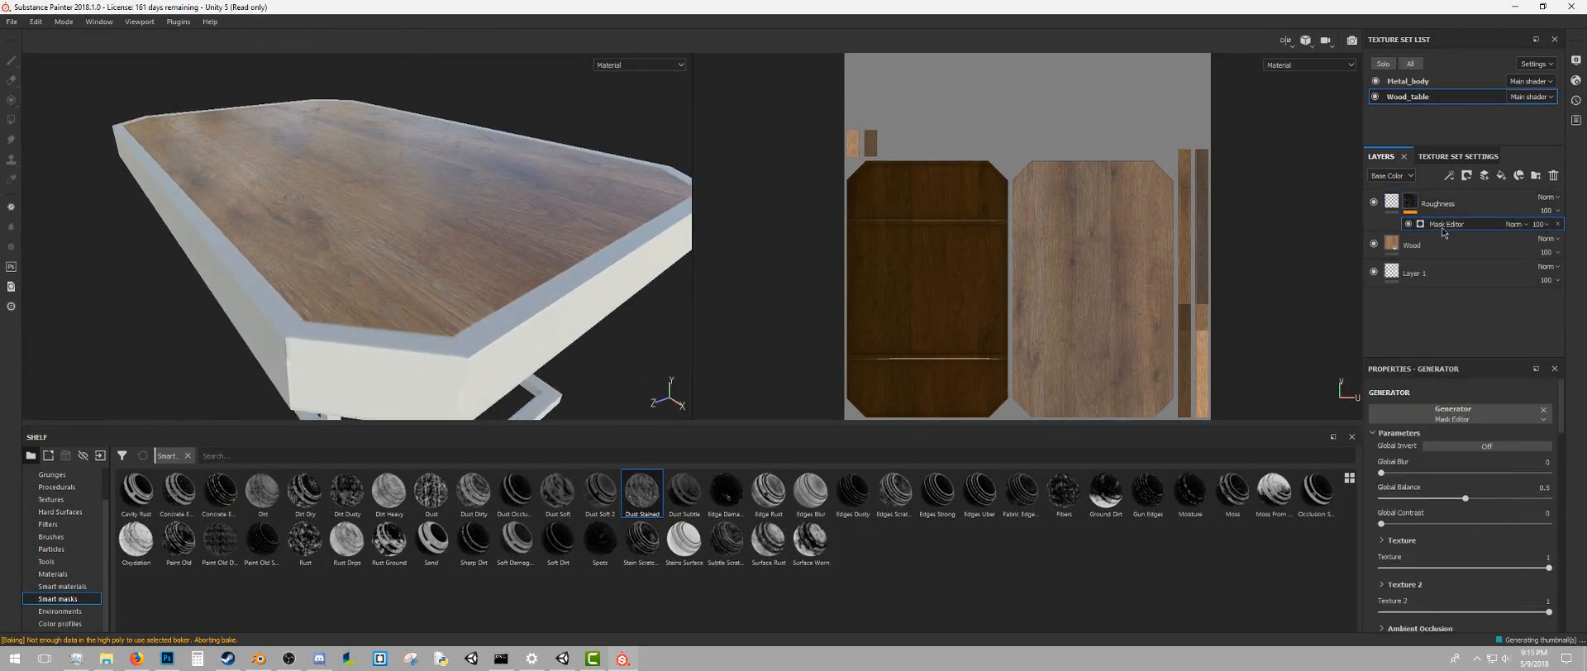
pyautogui.scroll(-1, 1467, 475)
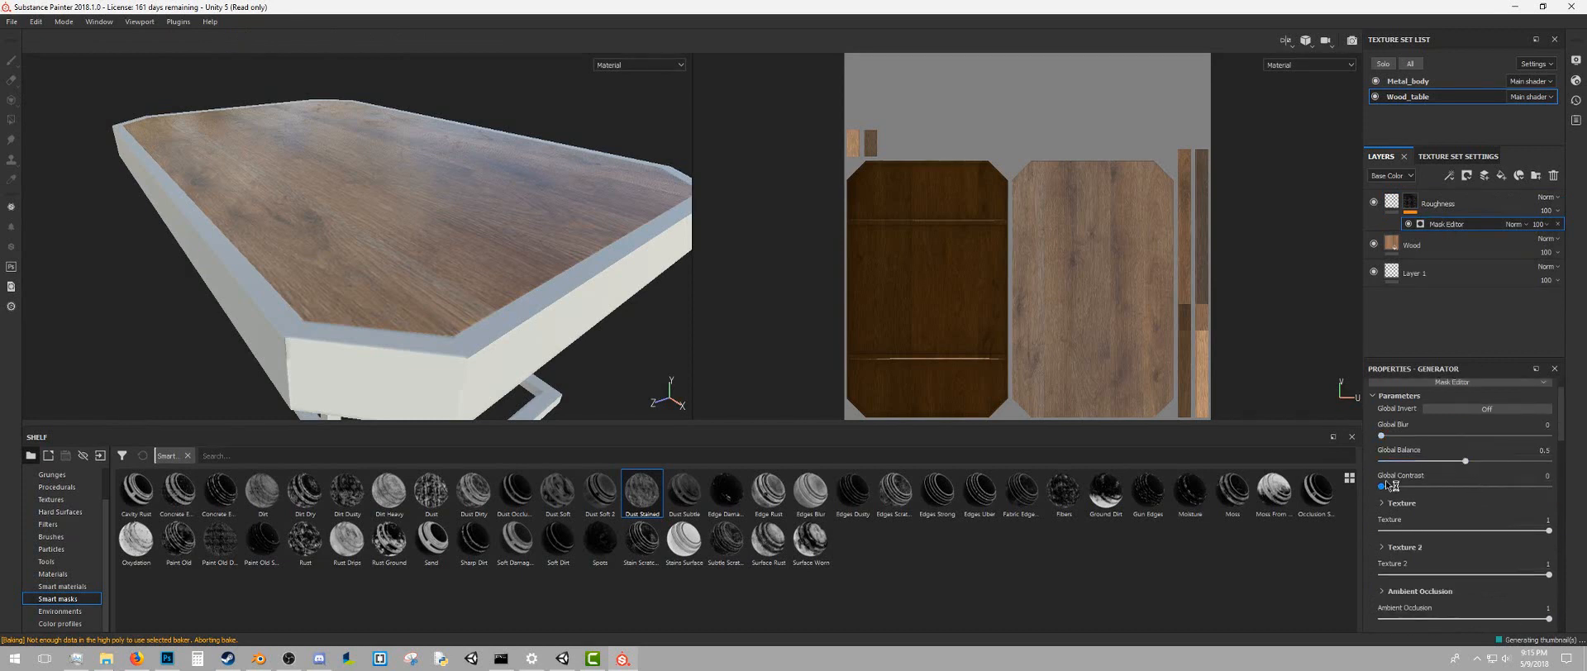
pyautogui.moveTo(1385, 484)
pyautogui.mouseDown()
pyautogui.moveTo(1532, 489)
pyautogui.moveTo(1373, 488)
pyautogui.mouseUp()
pyautogui.moveTo(1464, 465)
pyautogui.mouseDown()
pyautogui.moveTo(1399, 465)
pyautogui.moveTo(1574, 474)
pyautogui.moveTo(1407, 469)
pyautogui.moveTo(1492, 477)
pyautogui.moveTo(1454, 472)
pyautogui.moveTo(1469, 473)
pyautogui.mouseUp()
pyautogui.scroll(-1, 1482, 536)
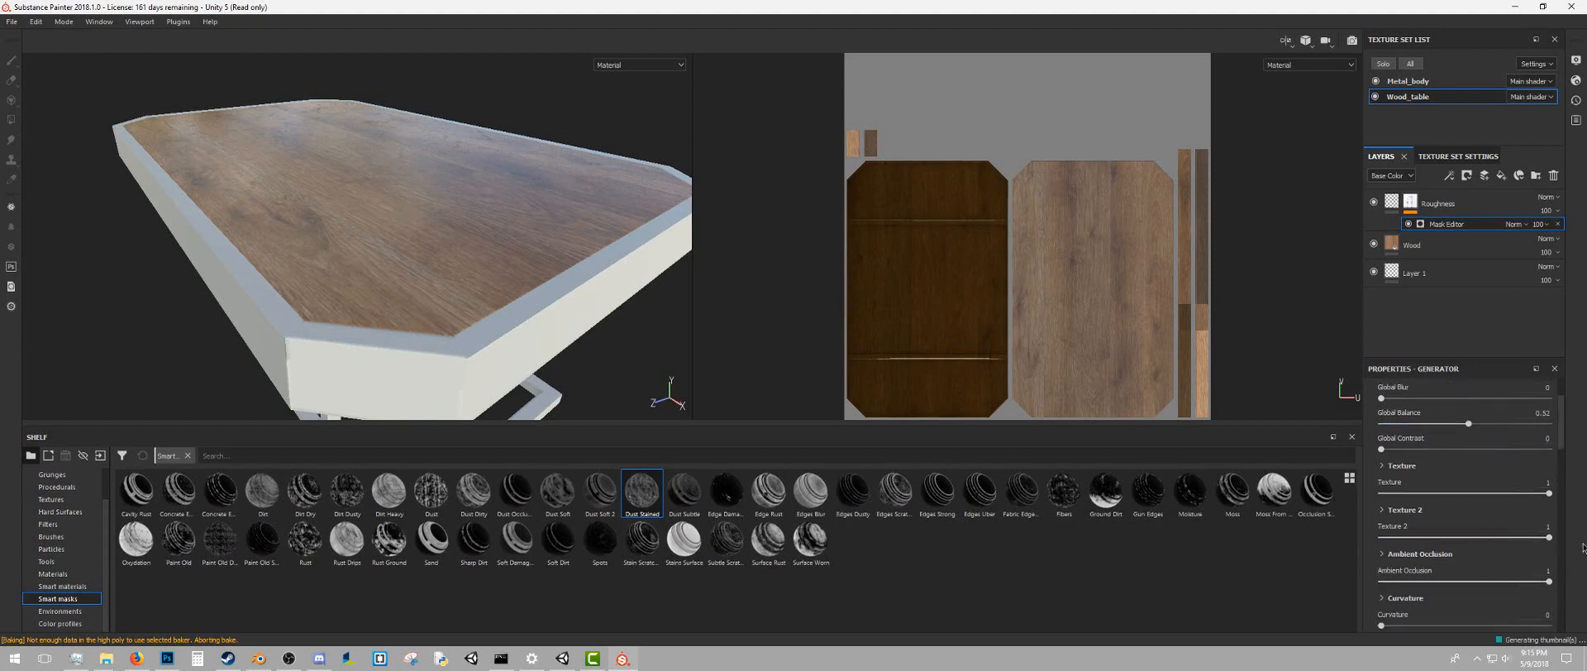
# Look through the Mask Editor's remaining parameters and image inputs, and examine the mask's effect on the tabletop
pyautogui.scroll(-5, 1471, 554)
pyautogui.scroll(-5, 1467, 552)
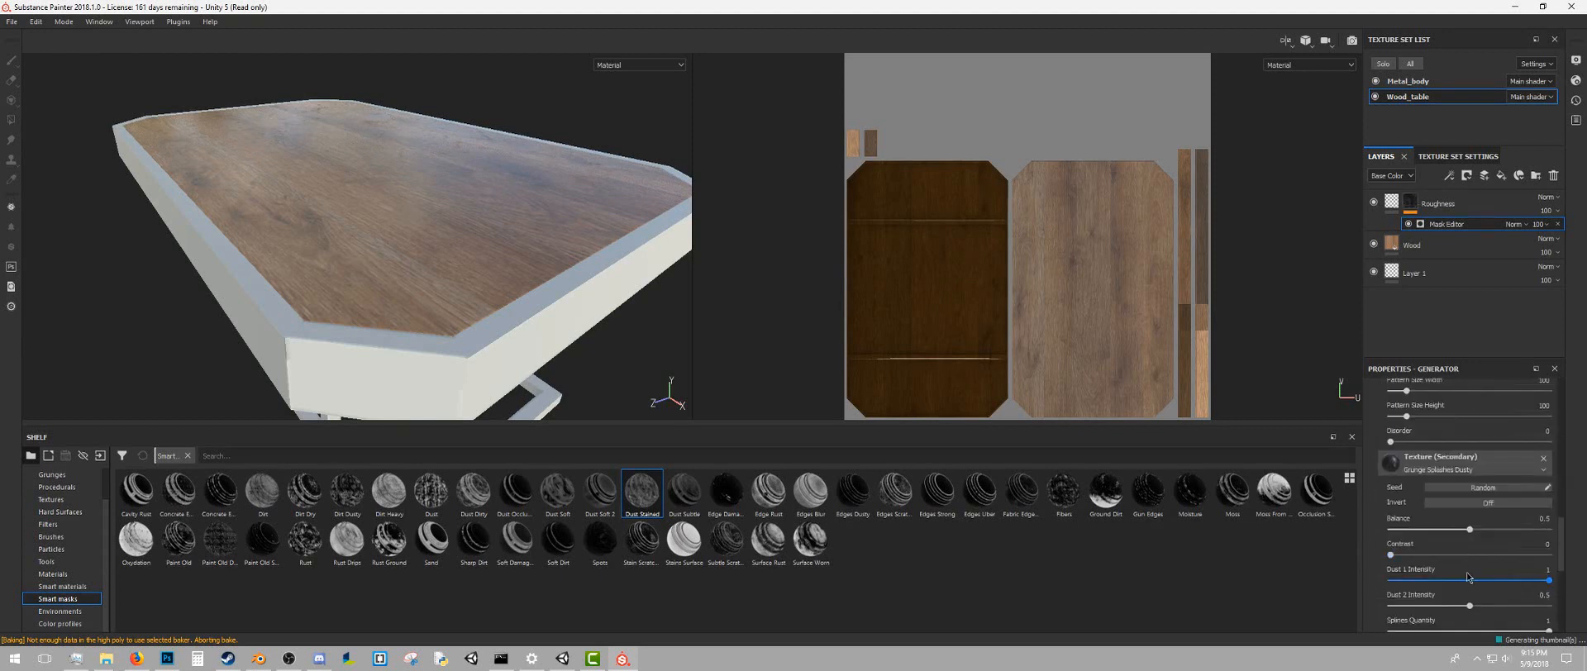
pyautogui.keyDown('alt'); pyautogui.moveTo(463, 215); pyautogui.dragTo(529, 227); pyautogui.keyUp('alt')
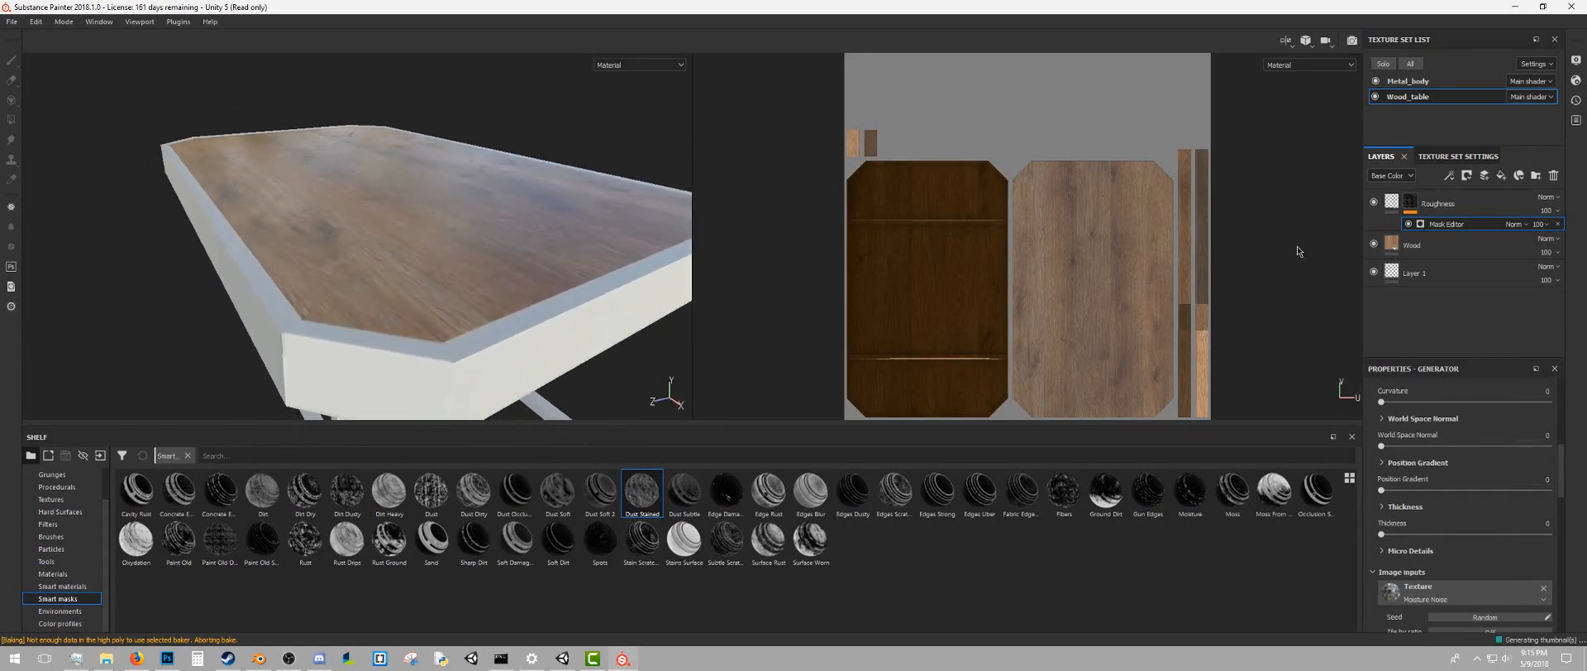
# Add a fill layer above the Roughness layer and rename it Scratches
pyautogui.click(1373, 202)
pyautogui.click(1501, 176)
pyautogui.doubleClick(1436, 204)
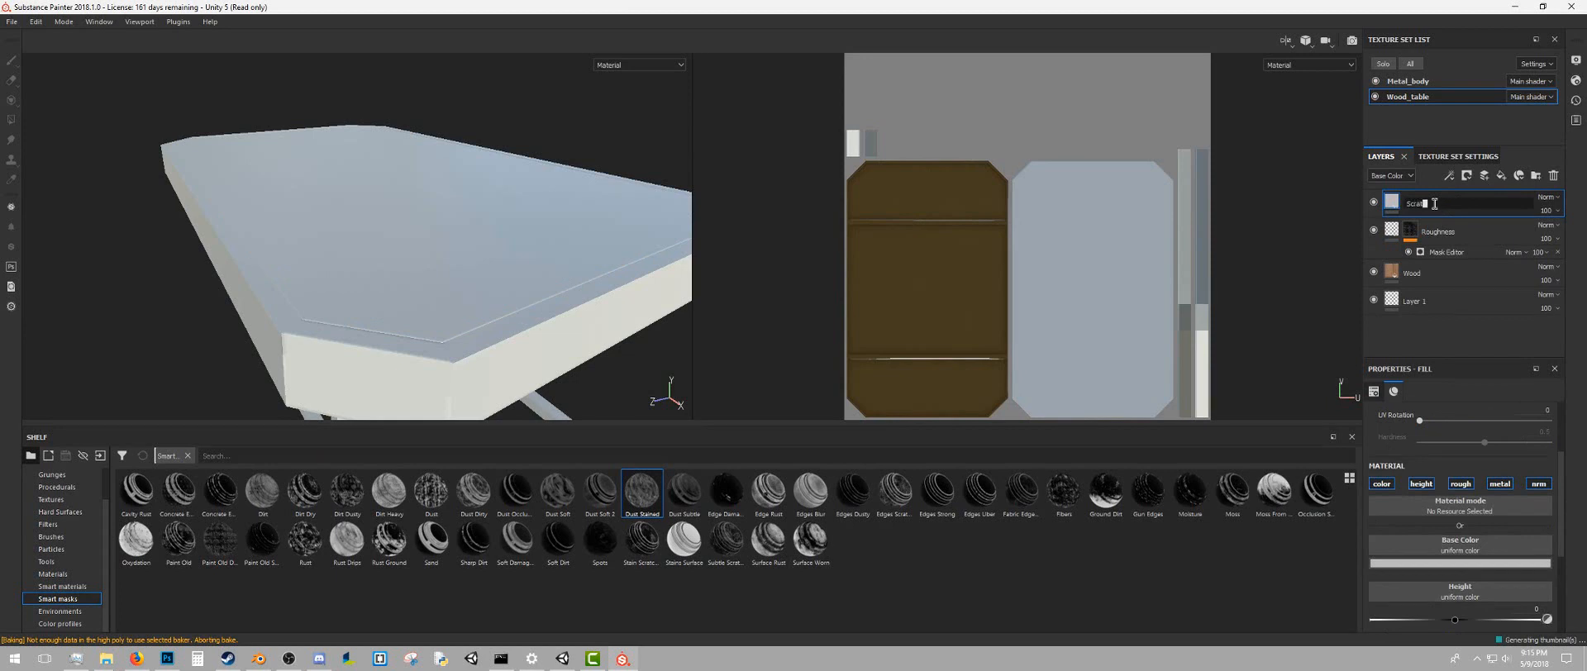
pyautogui.press('Return')
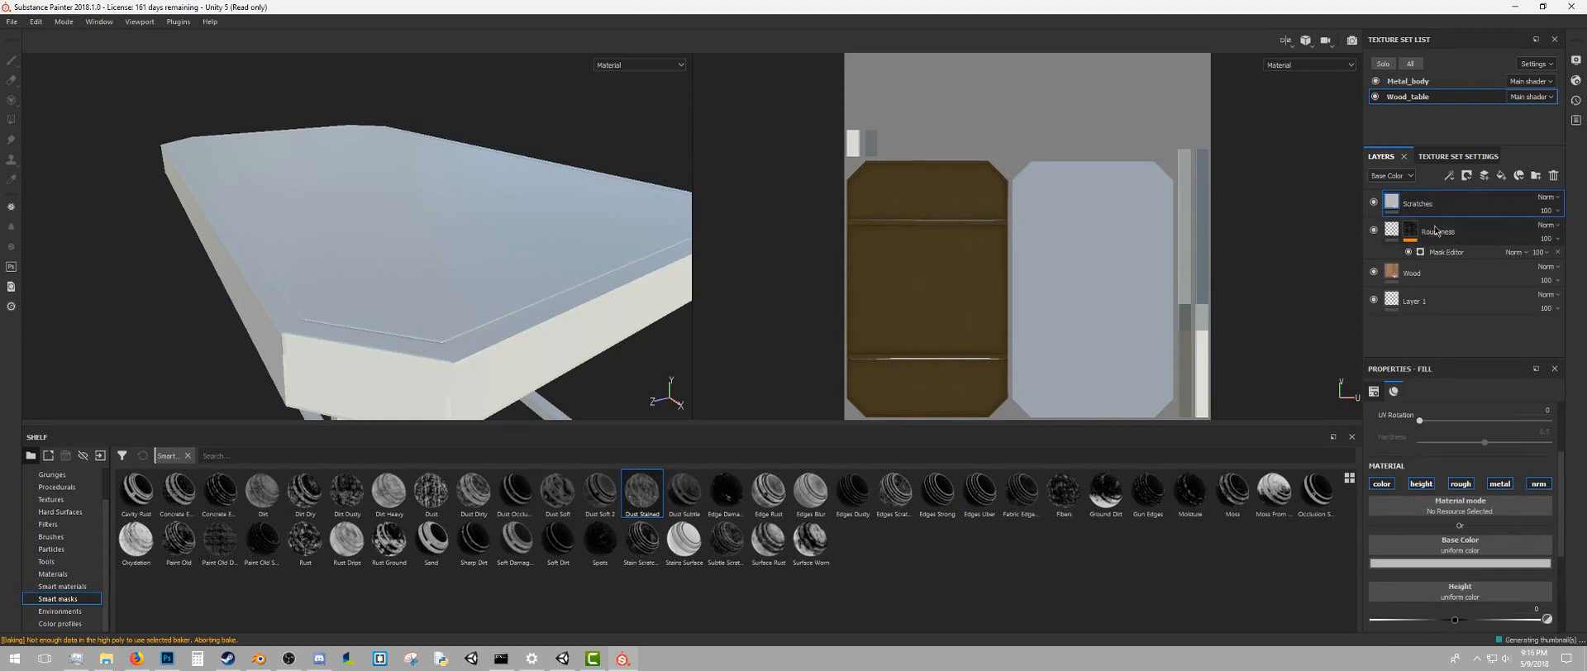
# Leave only the height channel enabled on the Scratches layer and set its height to about -0.1345
pyautogui.click(1383, 484)
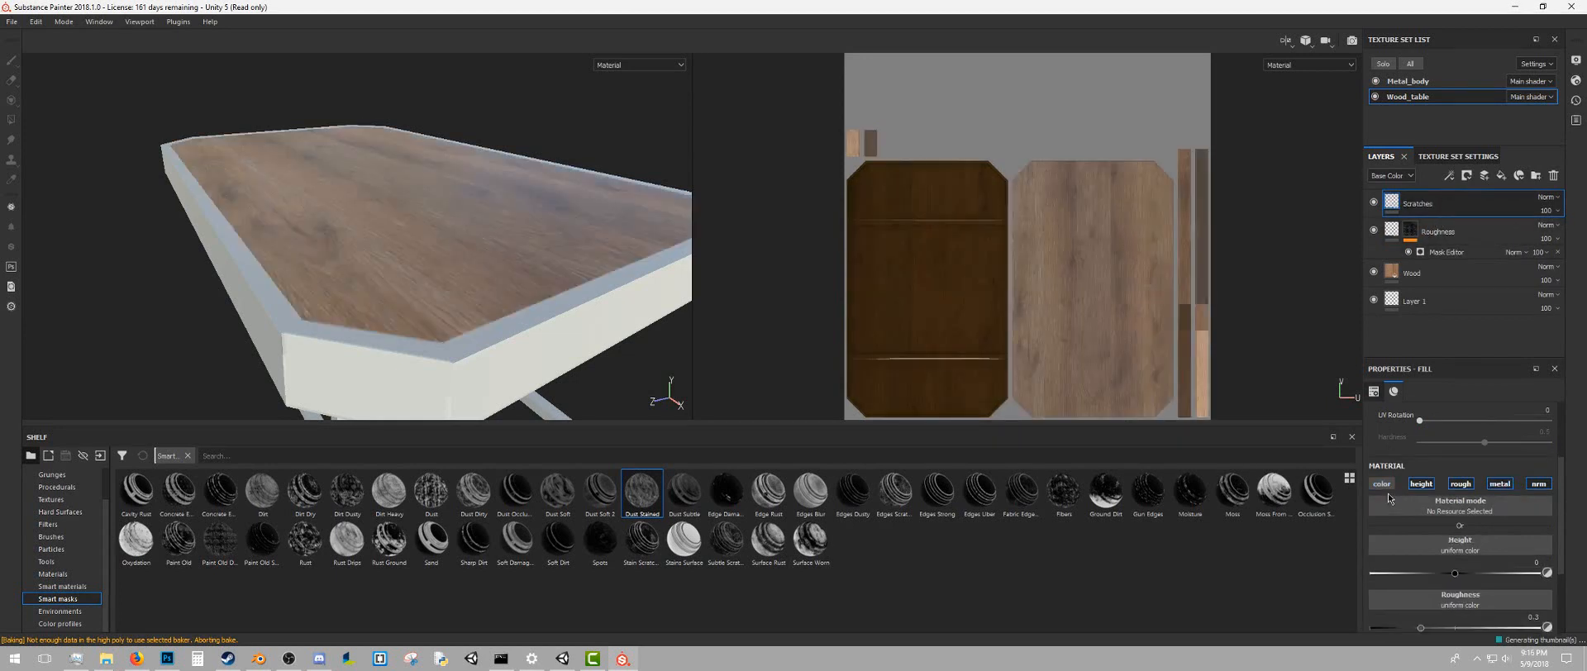
pyautogui.click(1464, 489)
pyautogui.click(1502, 486)
pyautogui.click(1531, 484)
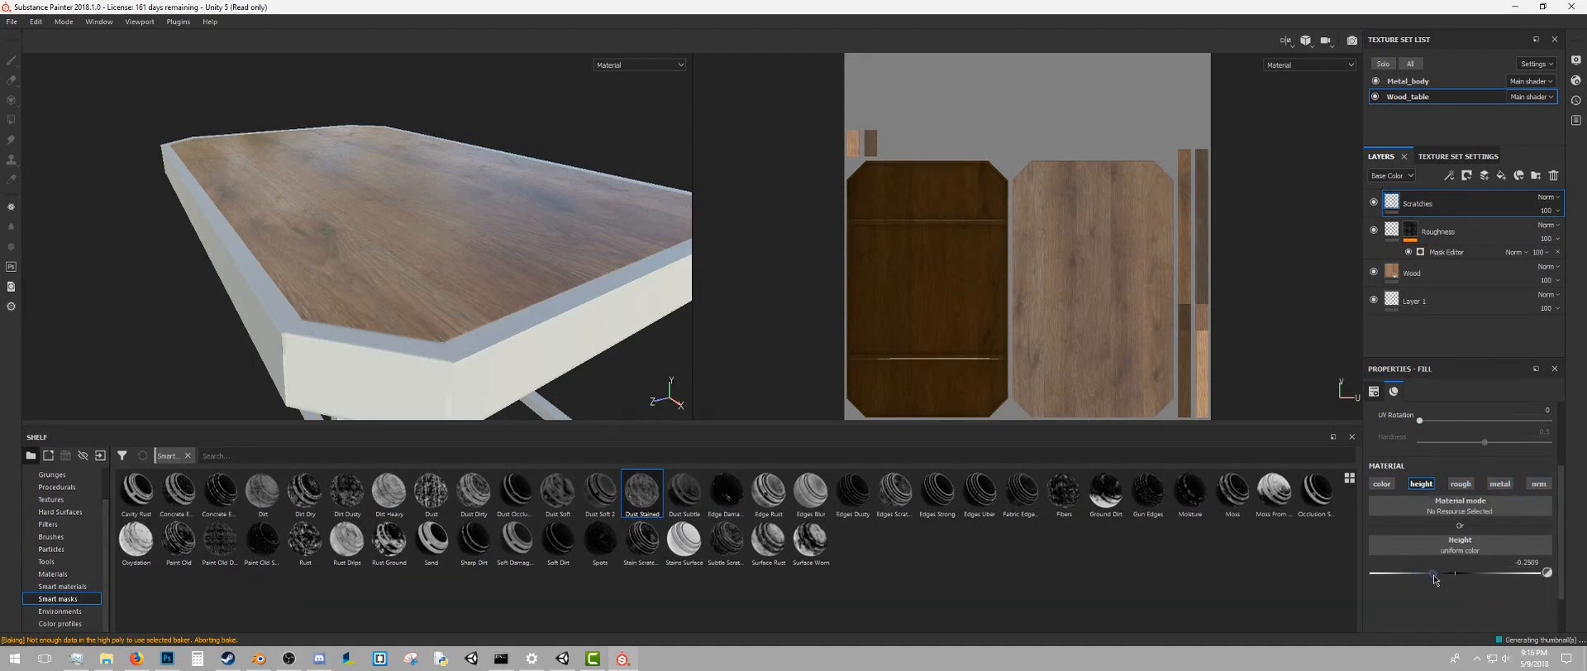
pyautogui.moveTo(1444, 573); pyautogui.dragTo(1443, 577)
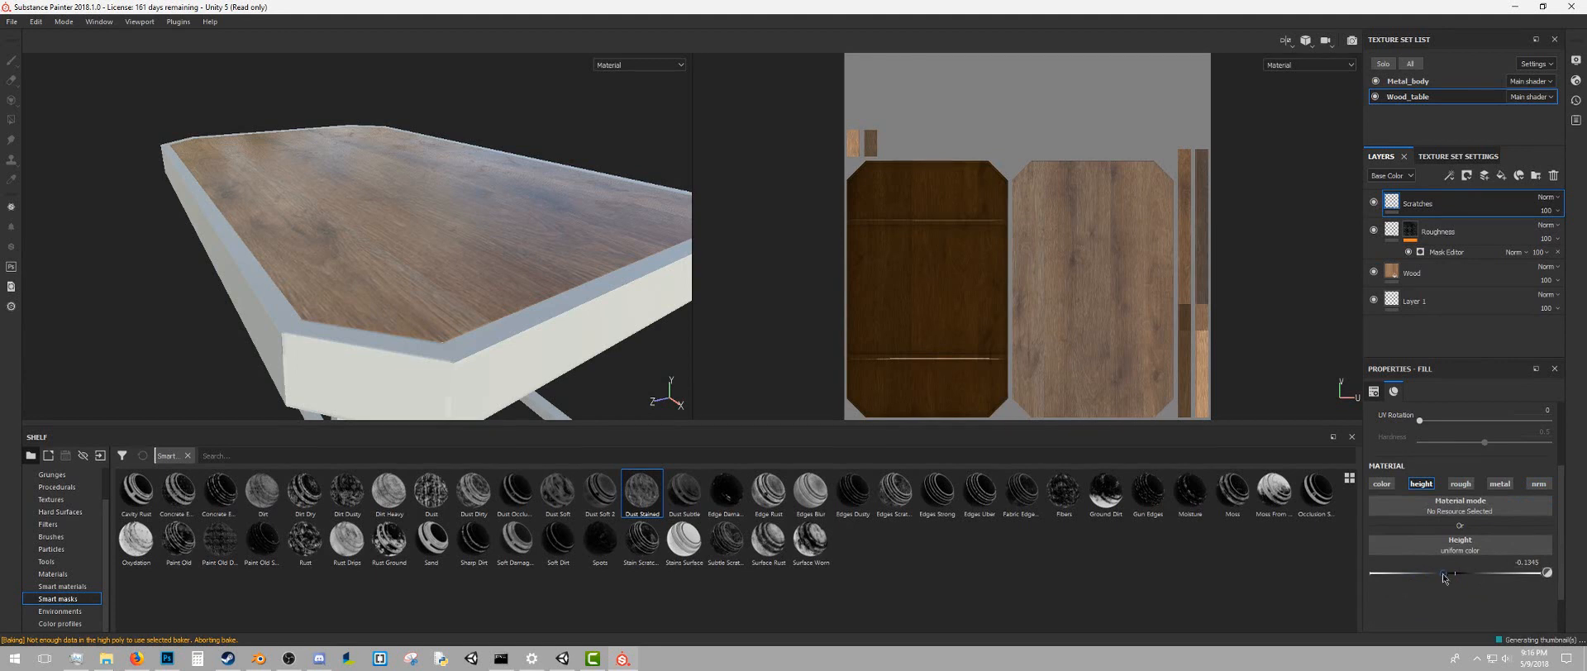
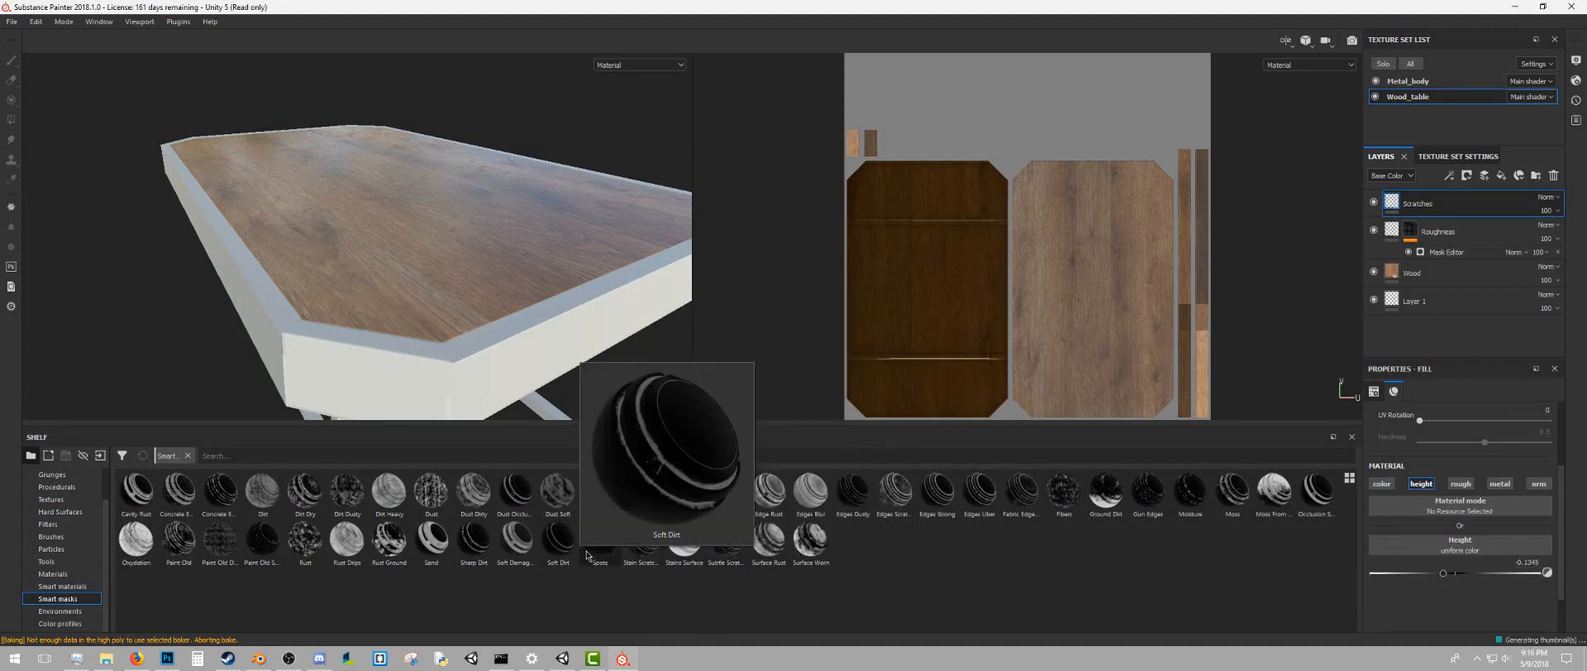
# Apply the Spots smart mask to the Scratches layer and inspect its effect on the tabletop
pyautogui.moveTo(593, 556)
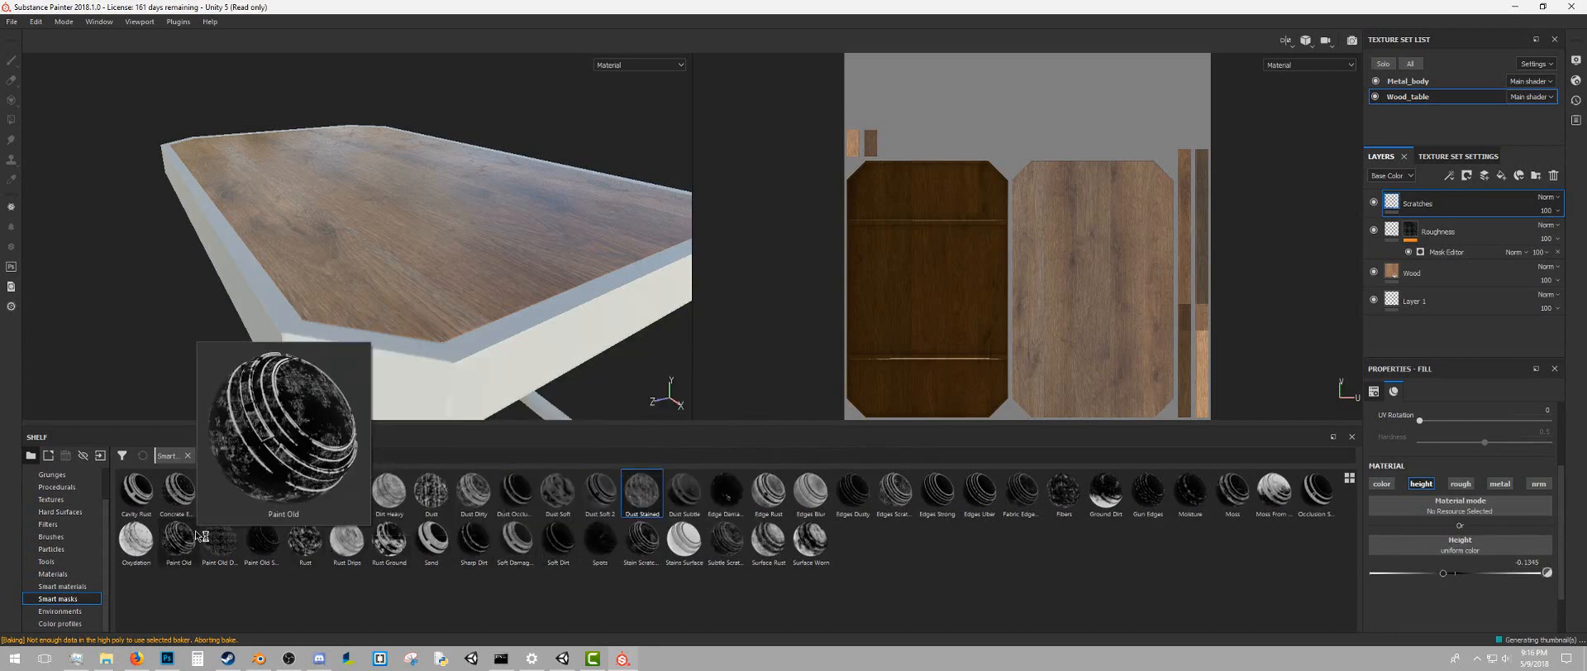
pyautogui.moveTo(1154, 501)
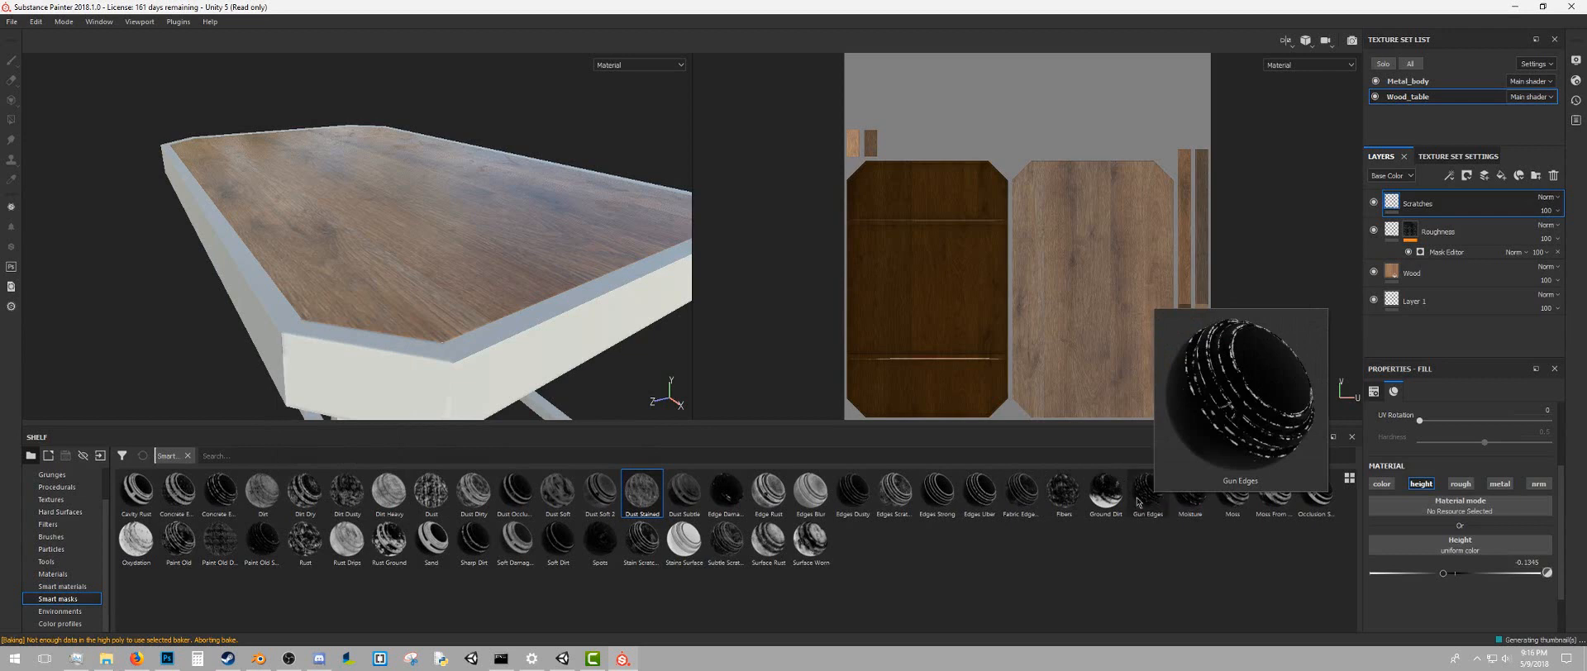
pyautogui.moveTo(726, 499)
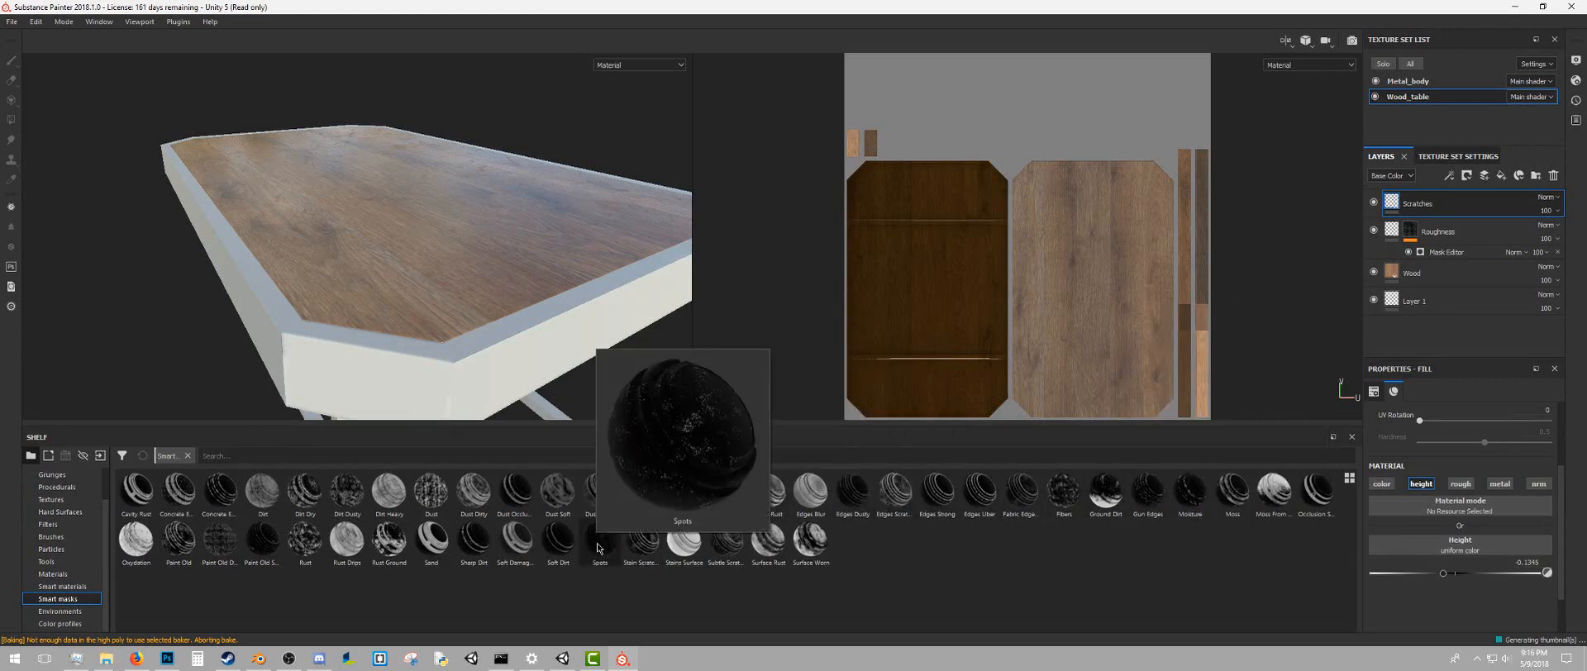
pyautogui.moveTo(599, 548)
pyautogui.mouseDown()
pyautogui.moveTo(695, 581)
pyautogui.moveTo(1427, 204)
pyautogui.mouseUp()
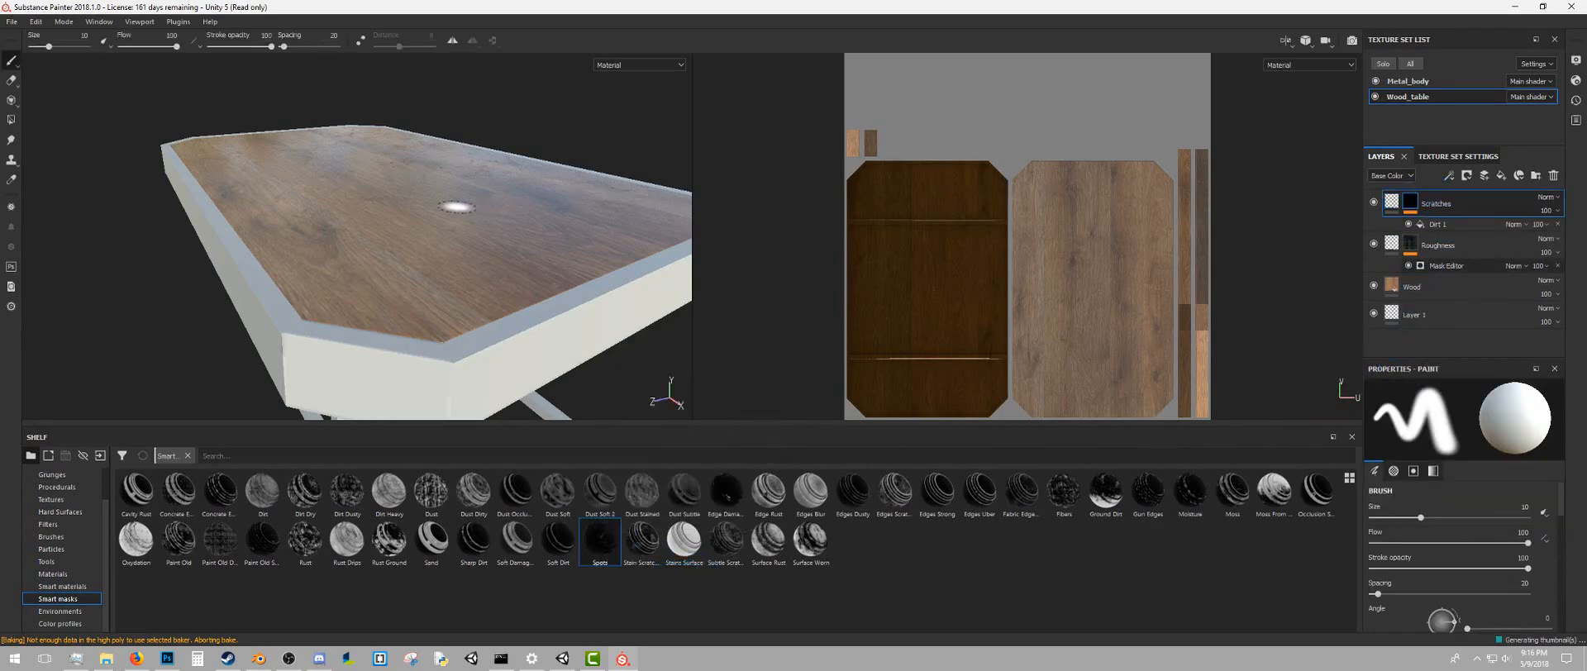
pyautogui.keyDown('alt'); pyautogui.moveTo(456, 206); pyautogui.dragTo(332, 258); pyautogui.keyUp('alt')
pyautogui.scroll(4, 496, 227)
pyautogui.keyDown('alt'); pyautogui.moveTo(524, 240); pyautogui.dragTo(436, 227); pyautogui.keyUp('alt')
pyautogui.keyDown('alt'); pyautogui.moveTo(435, 227); pyautogui.dragTo(436, 241, button='middle'); pyautogui.keyUp('alt')
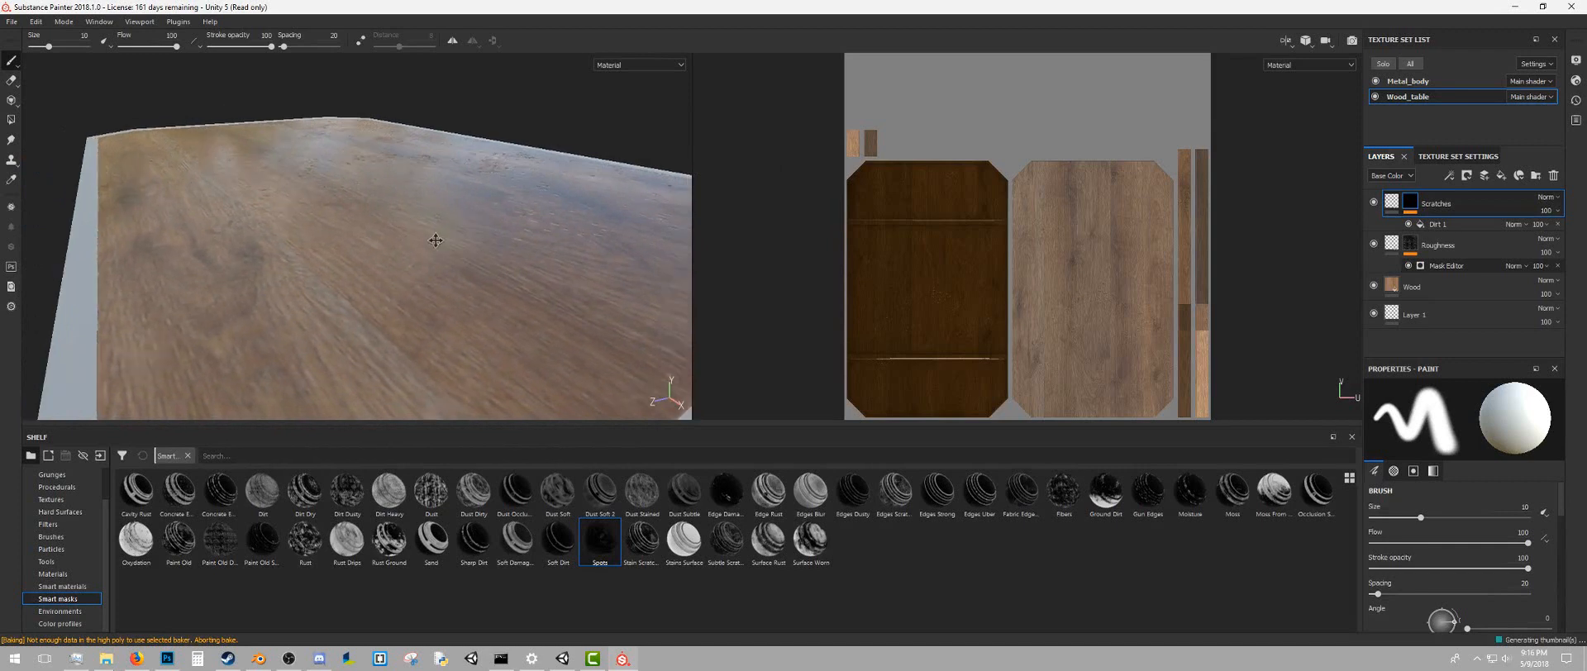
# Set the Wood layer's roughness to about 0.1855
pyautogui.click(1439, 287)
pyautogui.scroll(-1, 1399, 550)
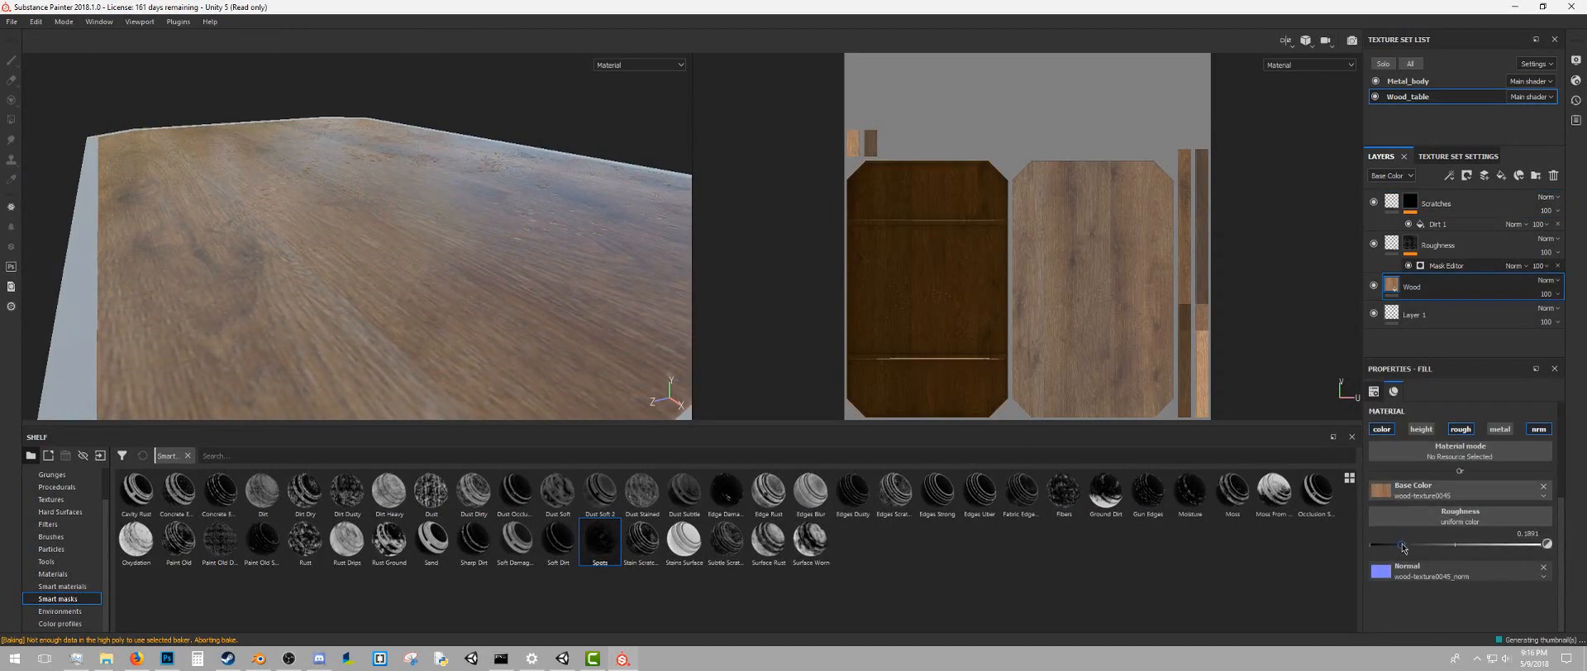
pyautogui.keyDown('alt'); pyautogui.moveTo(529, 239); pyautogui.dragTo(252, 179); pyautogui.keyUp('alt')
pyautogui.scroll(5, 388, 234)
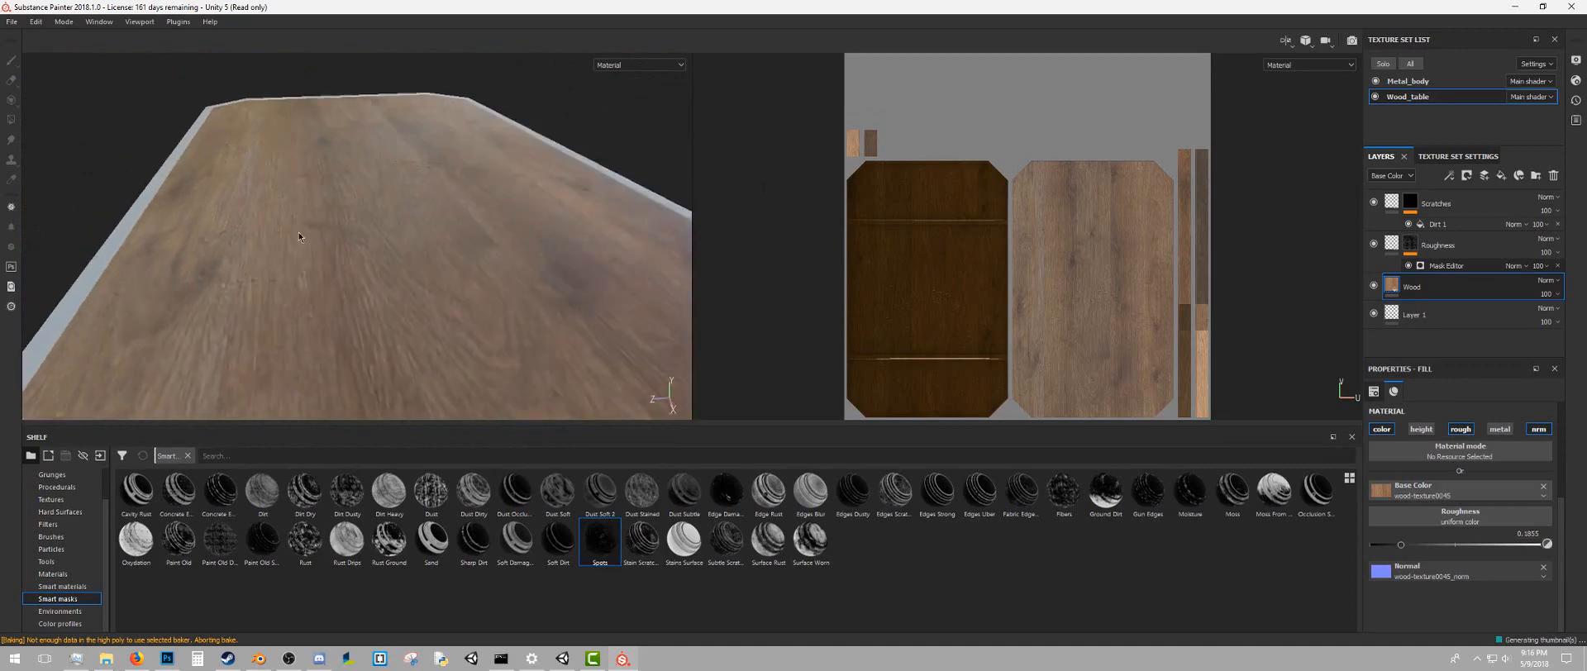
# Set the Wood layer's UV scale to 2 and check the wood grain on the tabletop
pyautogui.scroll(-5, 306, 227)
pyautogui.scroll(5, 434, 246)
pyautogui.scroll(4, 1451, 573)
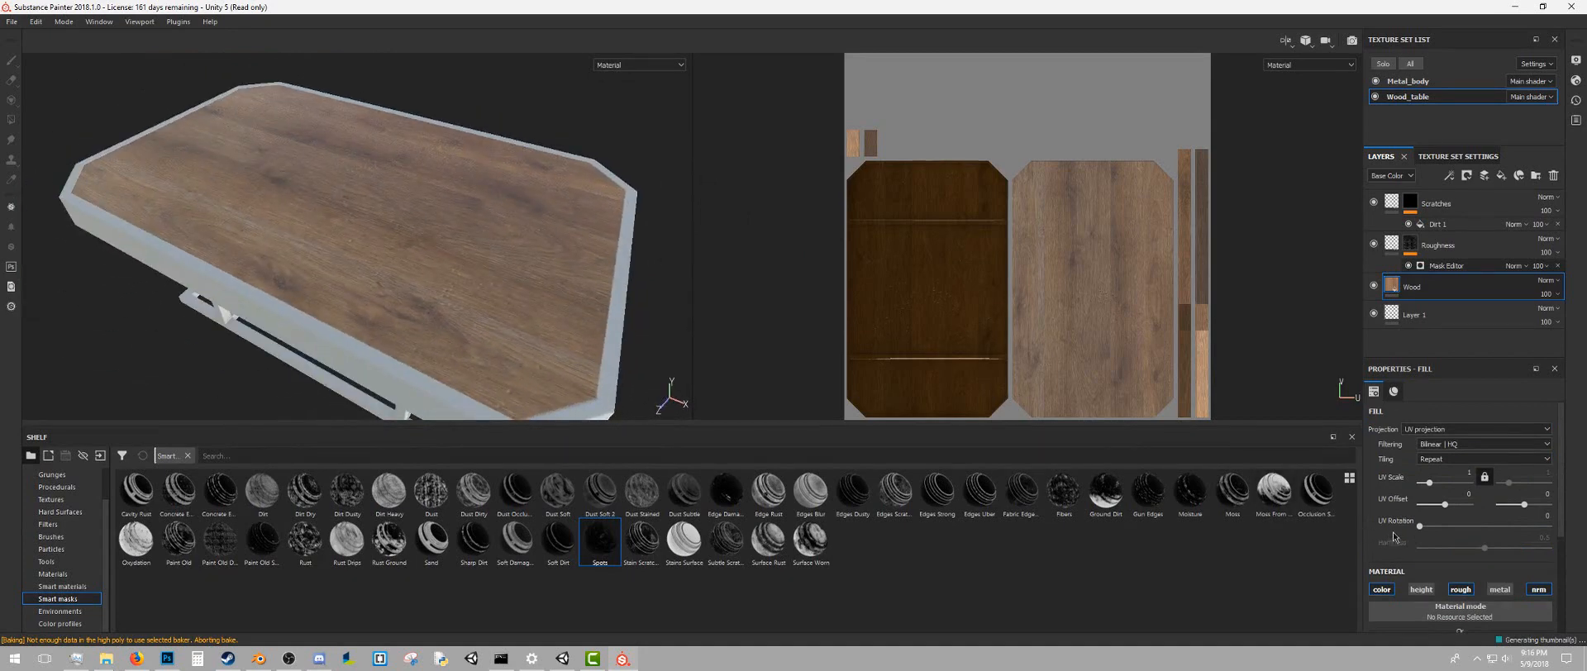
pyautogui.moveTo(1432, 489); pyautogui.dragTo(1434, 490)
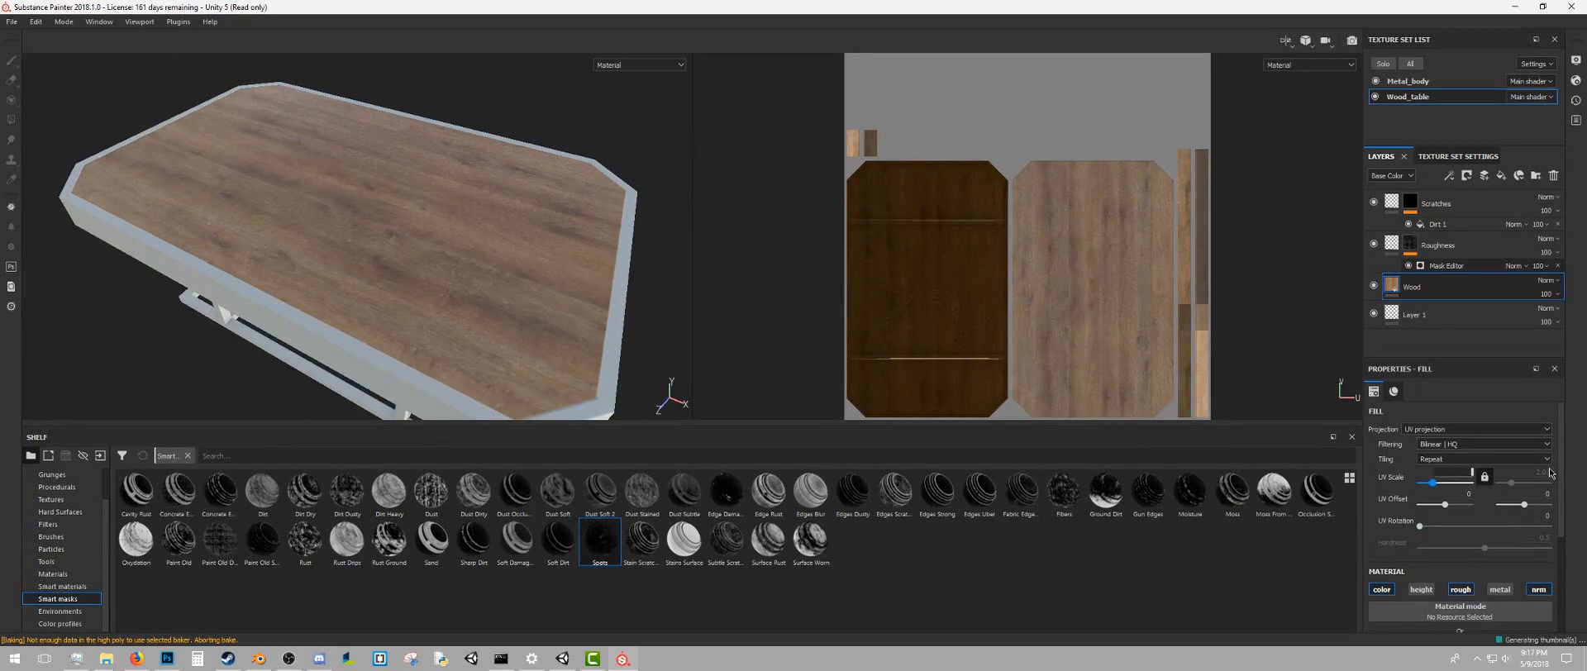
pyautogui.keyDown('alt'); pyautogui.moveTo(544, 273); pyautogui.dragTo(496, 240); pyautogui.keyUp('alt')
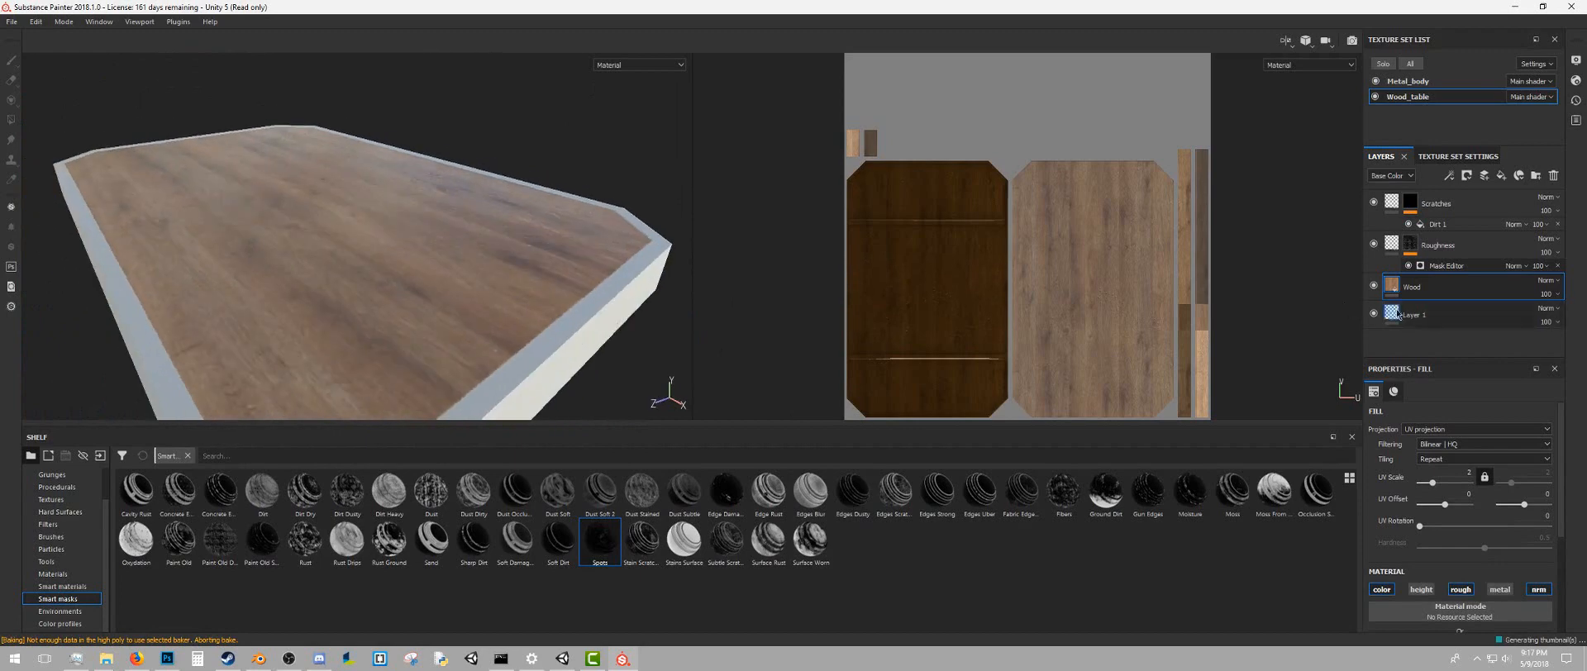
pyautogui.keyDown('alt'); pyautogui.moveTo(451, 335); pyautogui.dragTo(483, 266); pyautogui.keyUp('alt')
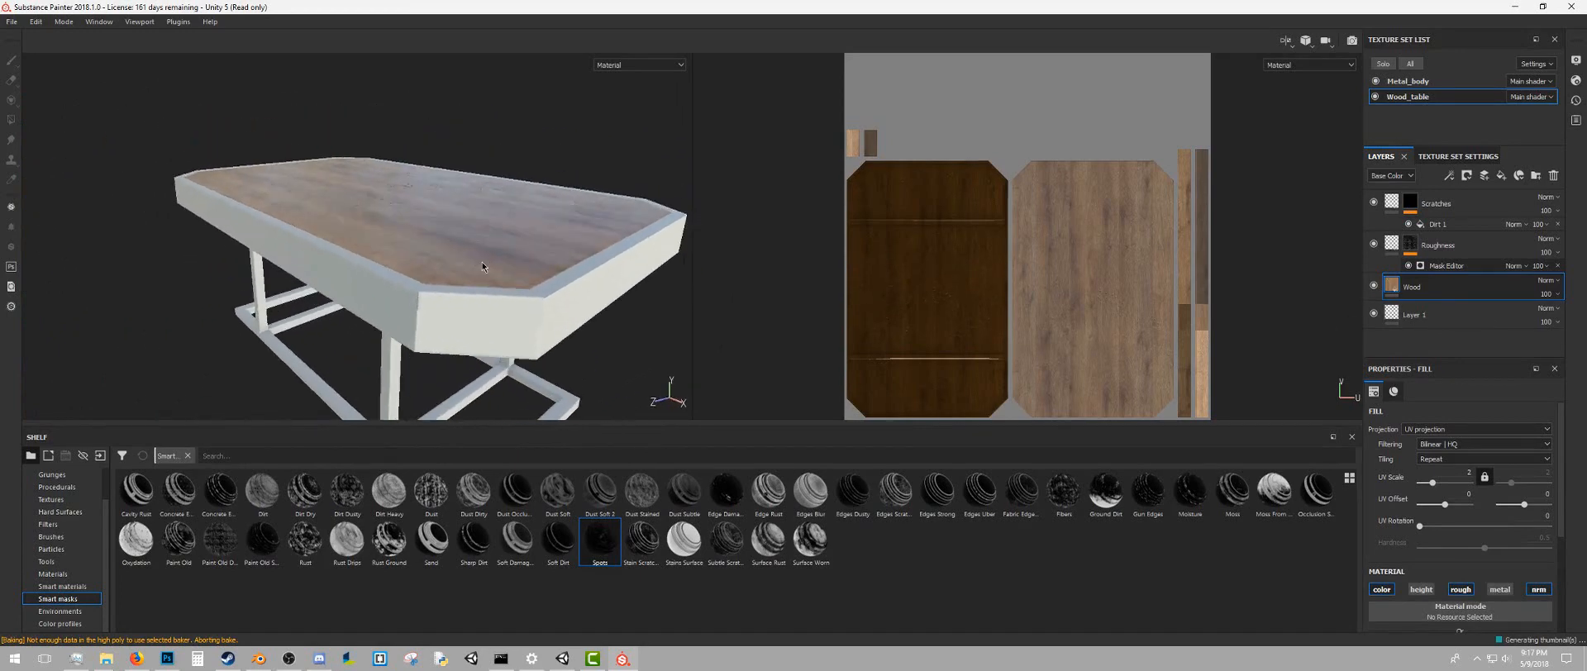
# Add the Iron Shiny material to the Metal_body texture set and delete its empty Layer 1
pyautogui.click(1406, 81)
pyautogui.moveTo(567, 266)
pyautogui.keyDown('alt'); pyautogui.mouseDown()
pyautogui.moveTo(450, 205)
pyautogui.moveTo(425, 362)
pyautogui.moveTo(434, 196)
pyautogui.moveTo(371, 317)
pyautogui.mouseUp(); pyautogui.keyUp('alt')
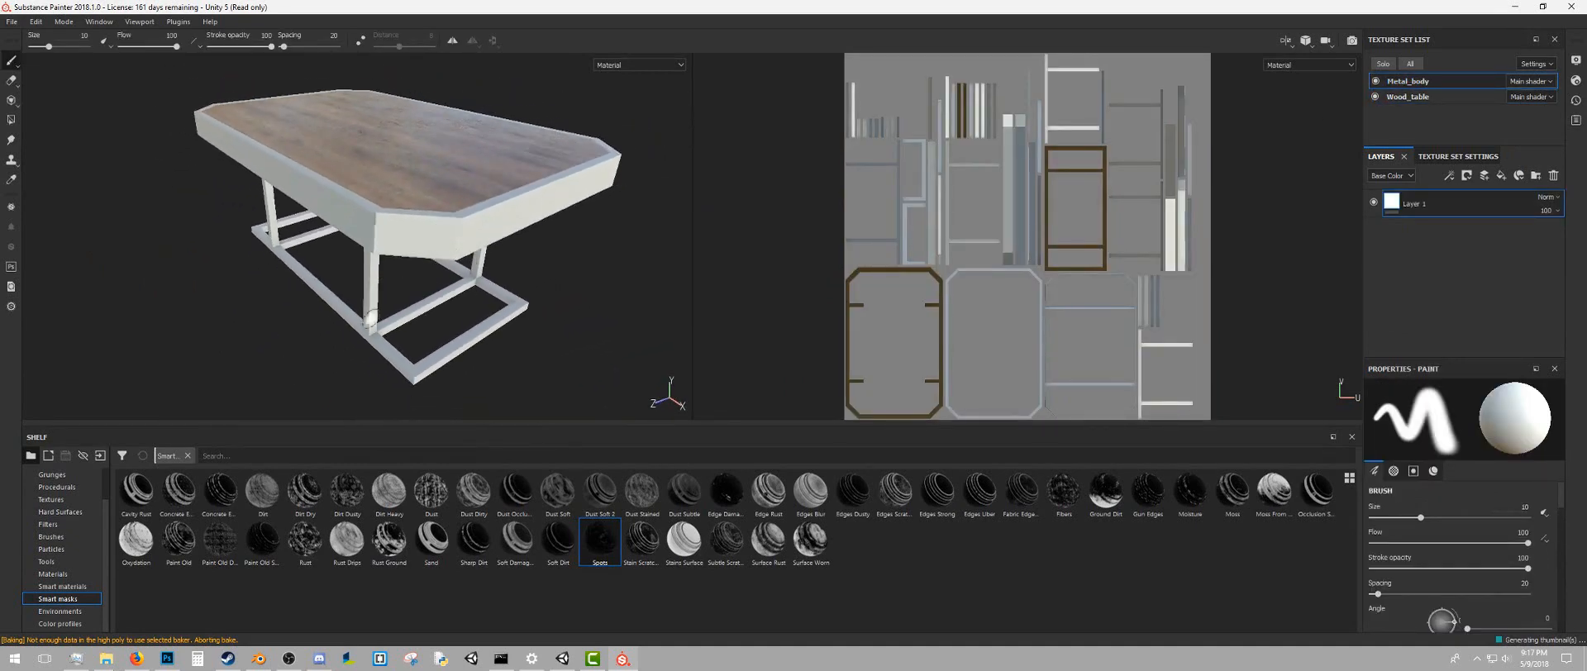
pyautogui.click(55, 573)
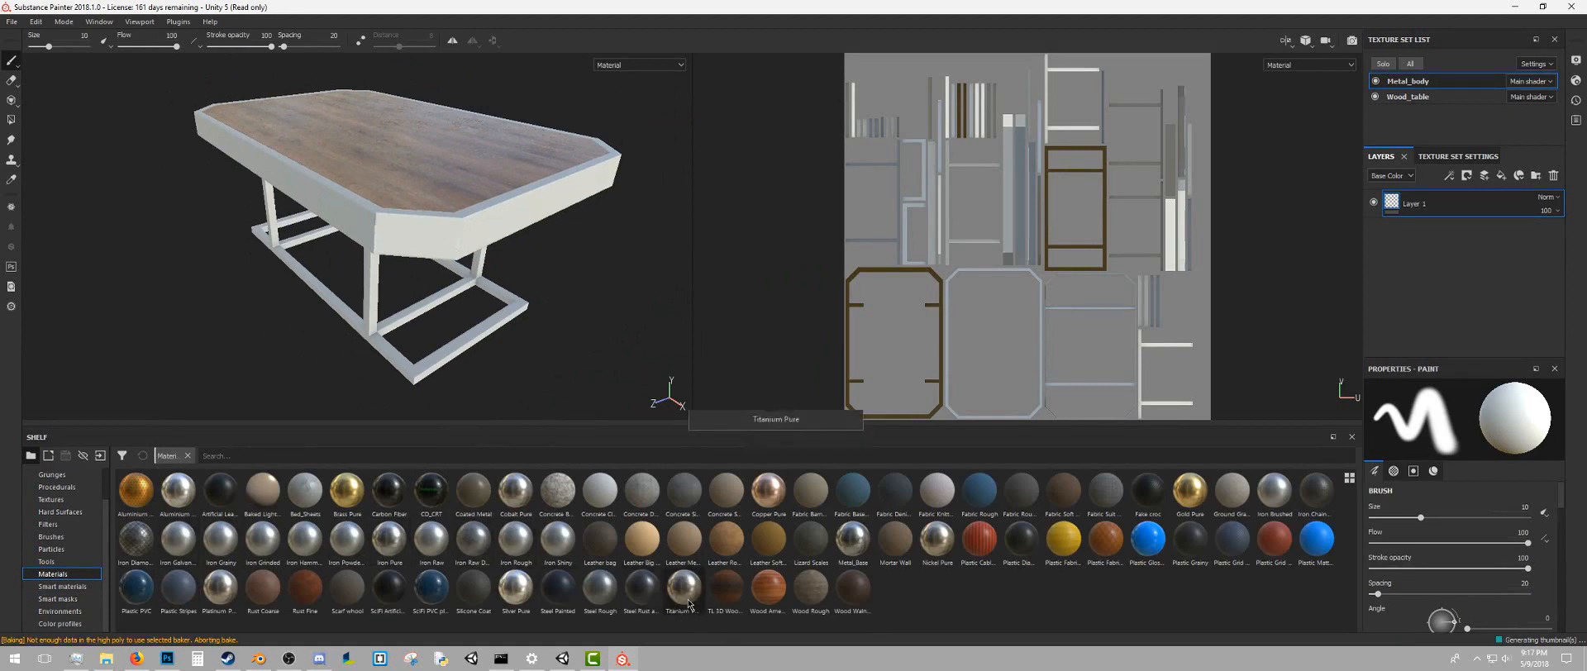
pyautogui.moveTo(604, 602)
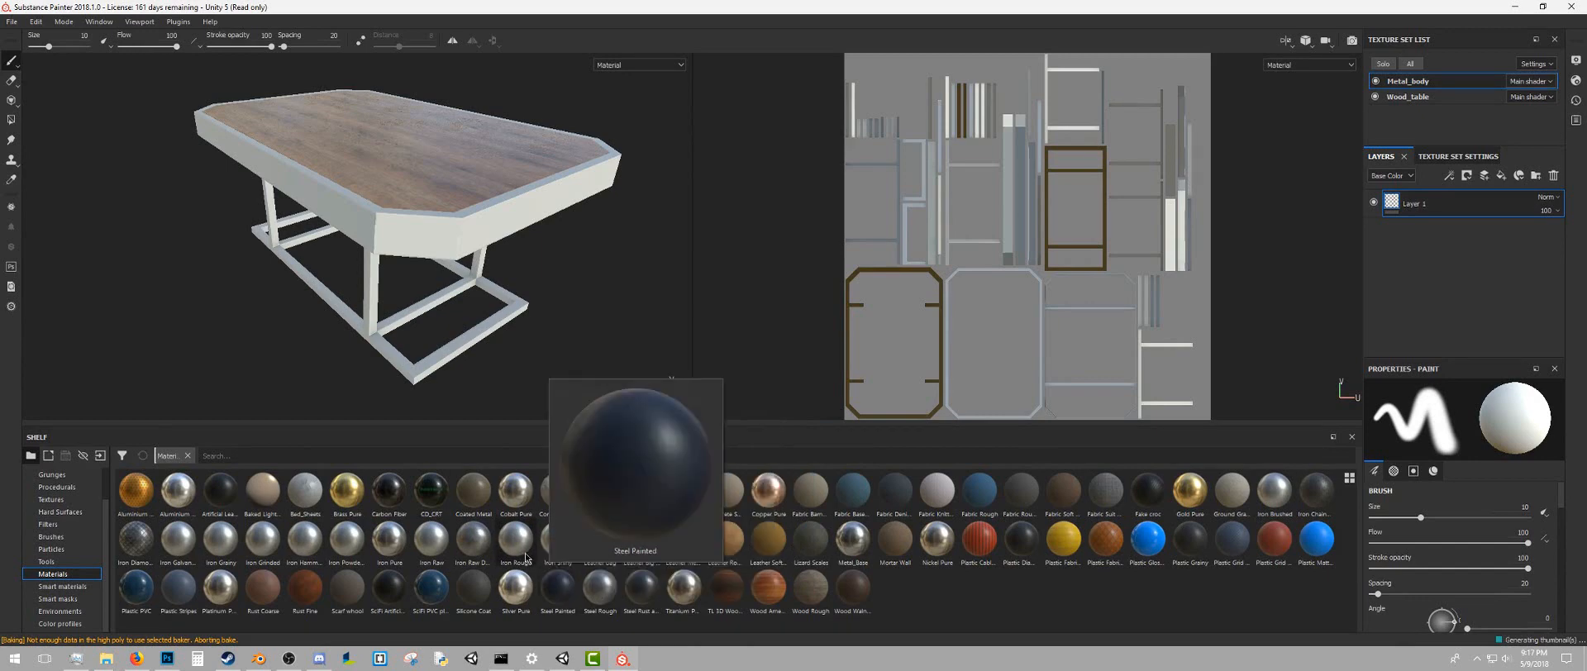
pyautogui.moveTo(569, 552)
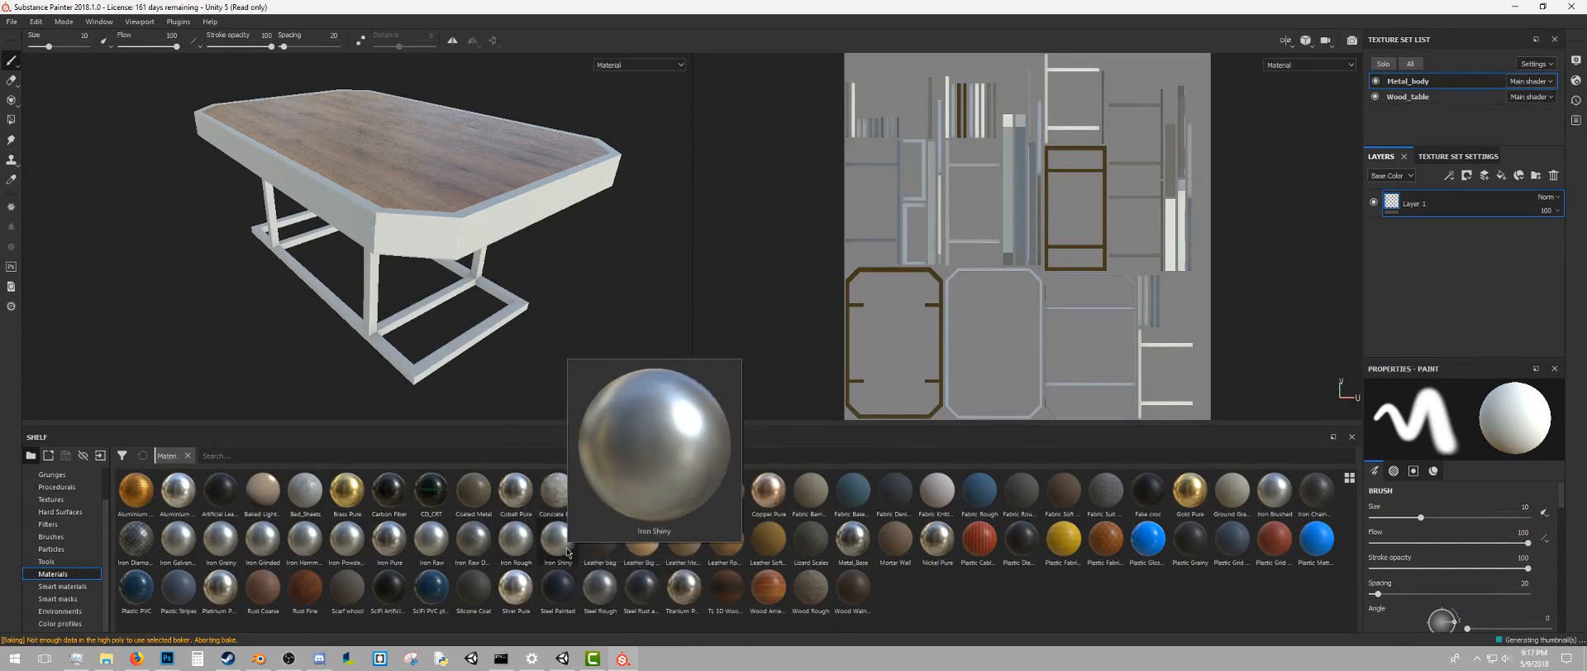
pyautogui.moveTo(569, 552); pyautogui.dragTo(1410, 282)
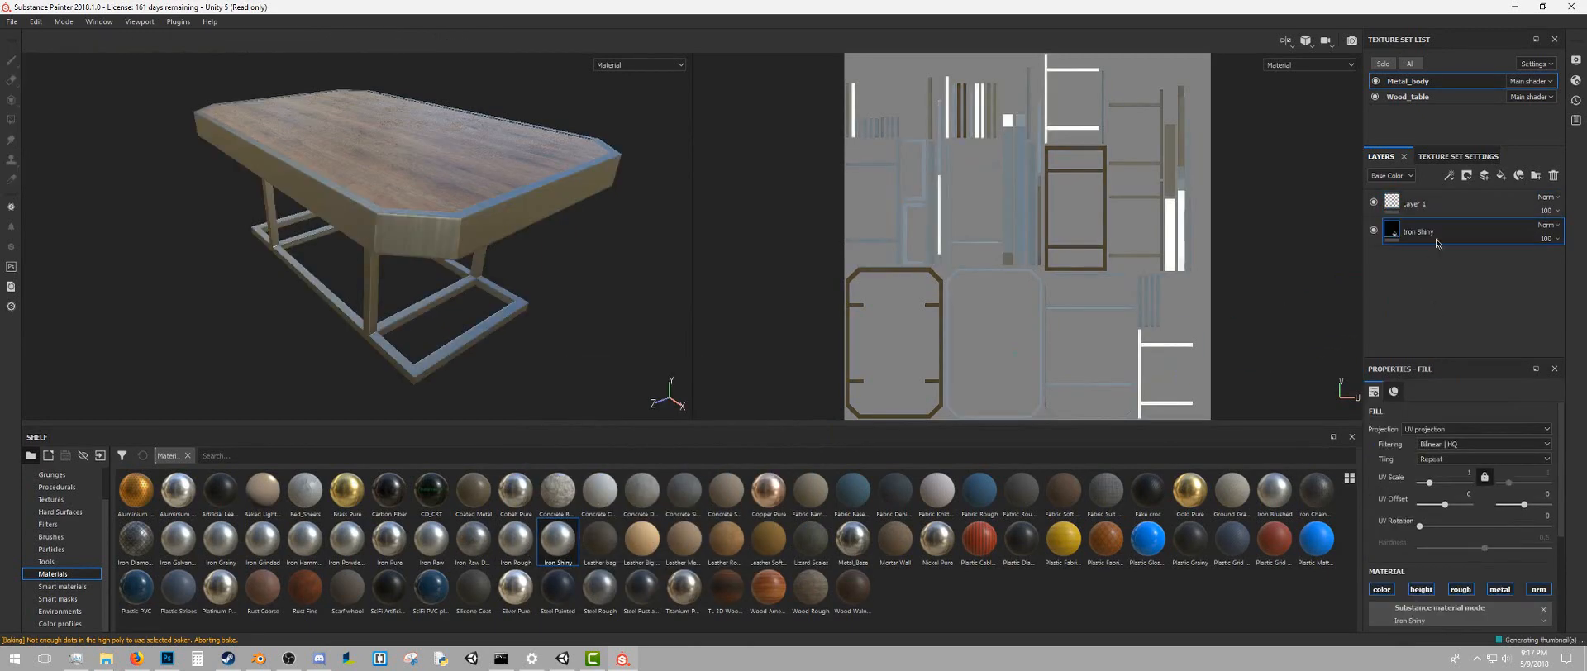
pyautogui.click(1432, 206)
pyautogui.press('Delete')
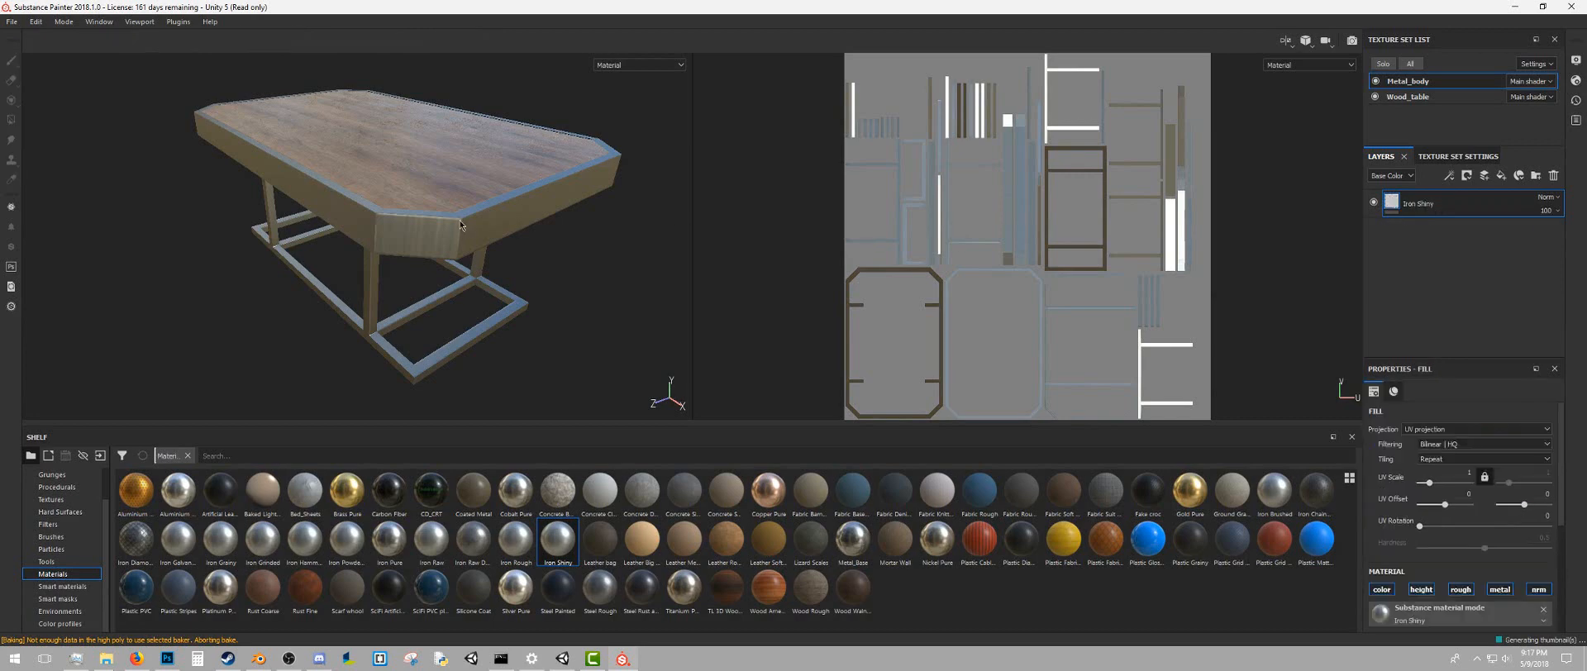
# Replace the Iron Shiny layer on the metal body with the Iron Pure material
pyautogui.scroll(4, 493, 188)
pyautogui.keyDown('alt'); pyautogui.moveTo(460, 225); pyautogui.dragTo(496, 241); pyautogui.keyUp('alt')
pyautogui.scroll(-4, 512, 223)
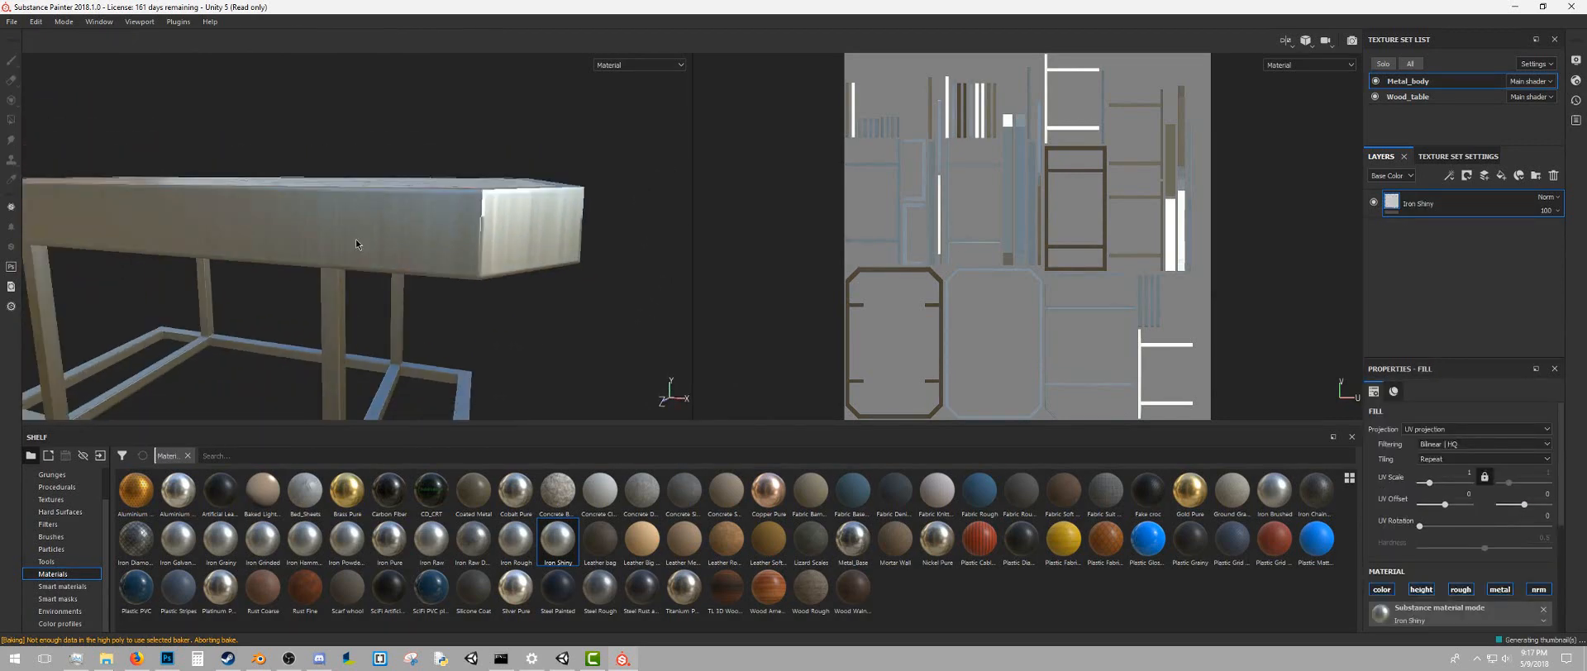
pyautogui.press('Delete')
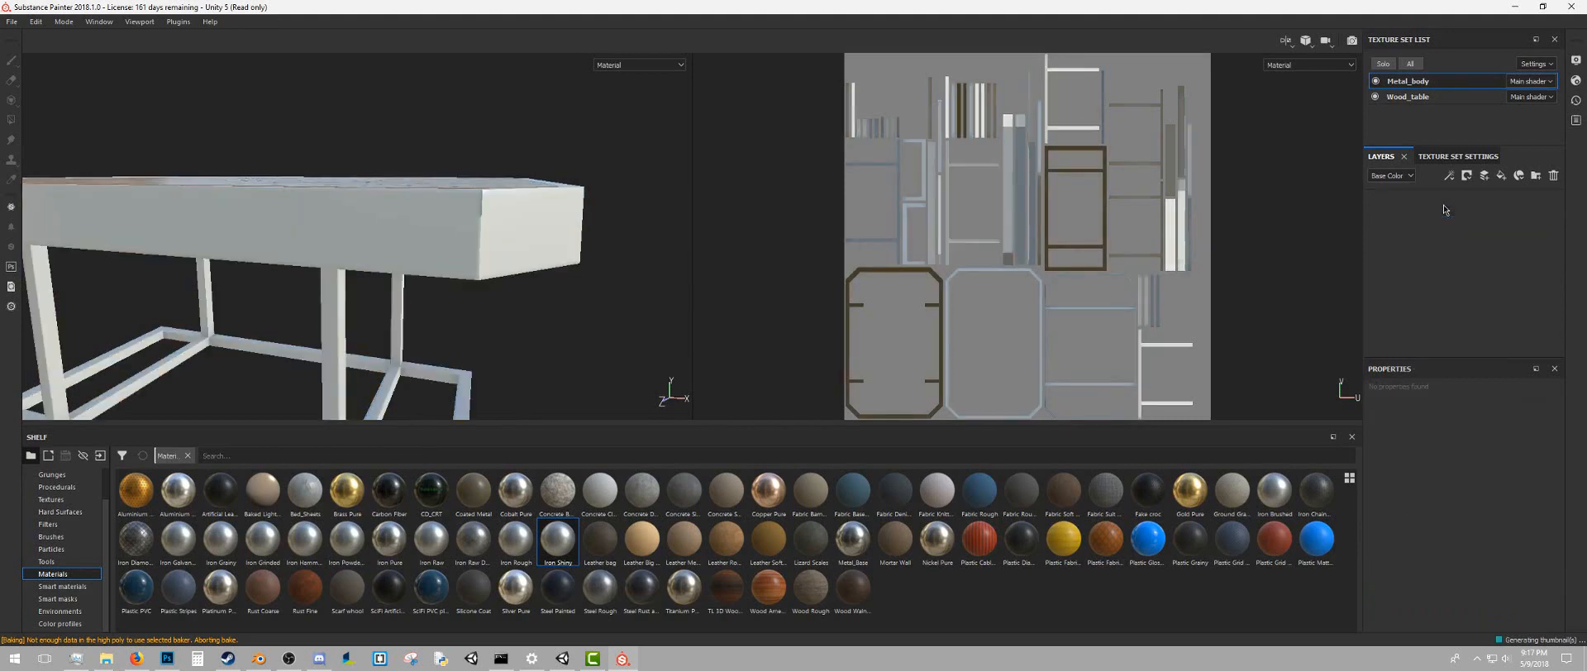
pyautogui.moveTo(390, 539); pyautogui.dragTo(1418, 248)
pyautogui.keyDown('alt'); pyautogui.moveTo(468, 196); pyautogui.dragTo(447, 215); pyautogui.keyUp('alt')
pyautogui.scroll(-3, 1513, 558)
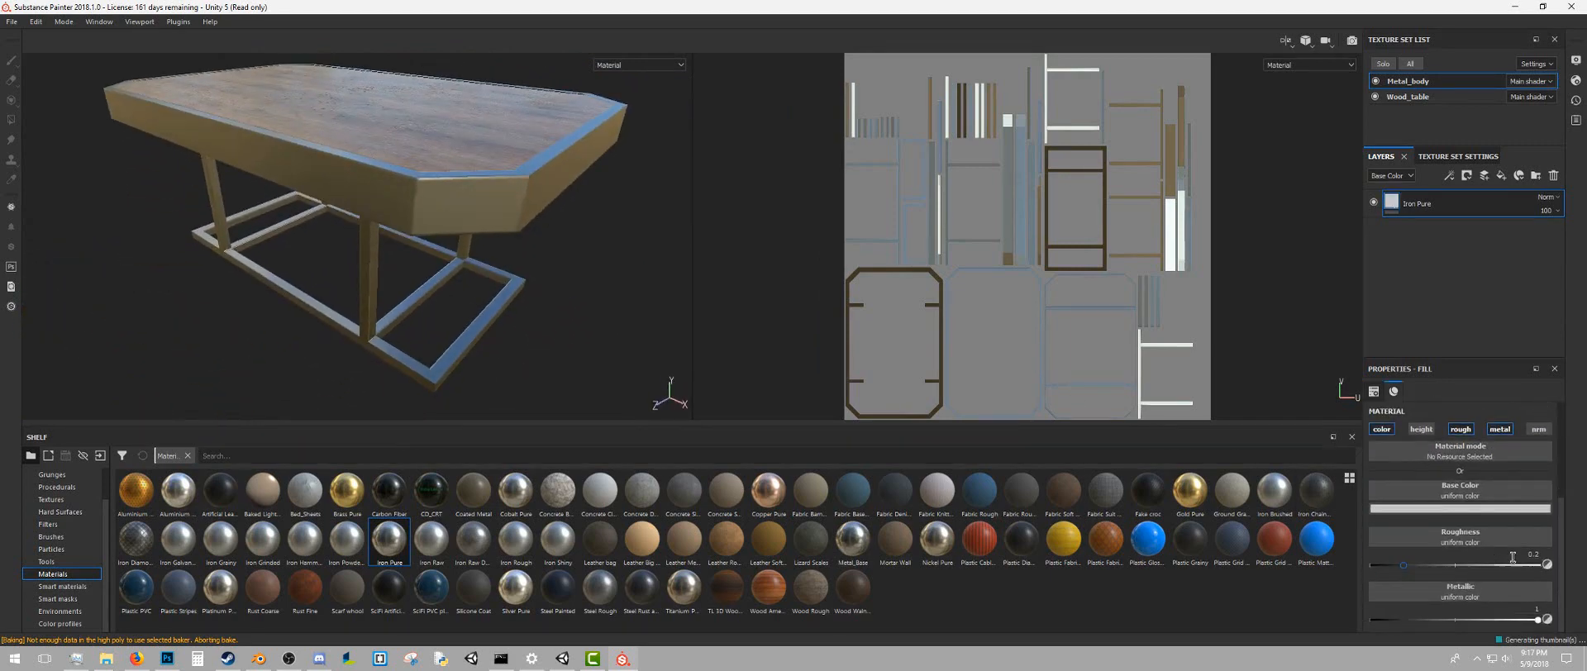
# Set the Iron Pure layer's roughness to about 0.0727 and inspect the table frame's reflections
pyautogui.moveTo(1402, 567); pyautogui.dragTo(1383, 577)
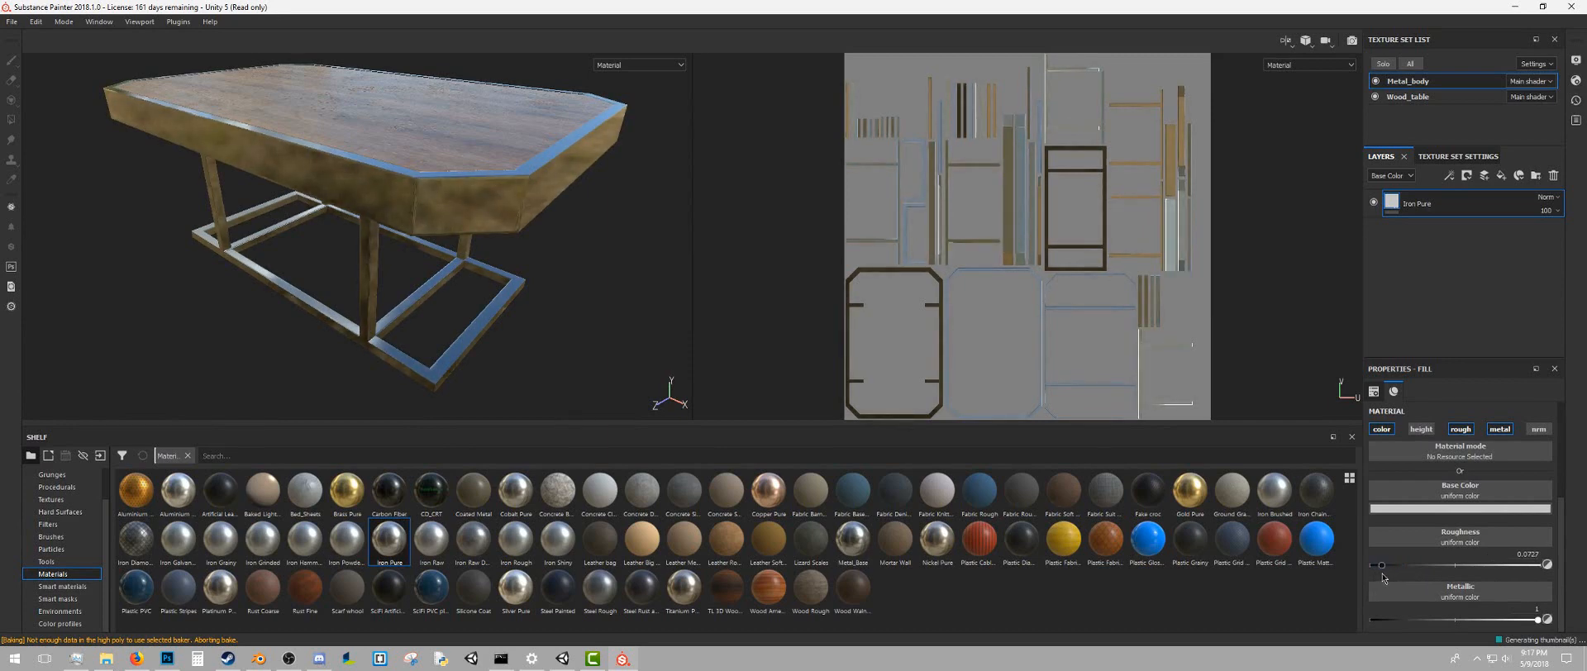
pyautogui.moveTo(387, 168)
pyautogui.keyDown('alt'); pyautogui.mouseDown()
pyautogui.moveTo(461, 134)
pyautogui.moveTo(398, 156)
pyautogui.mouseUp(); pyautogui.keyUp('alt')
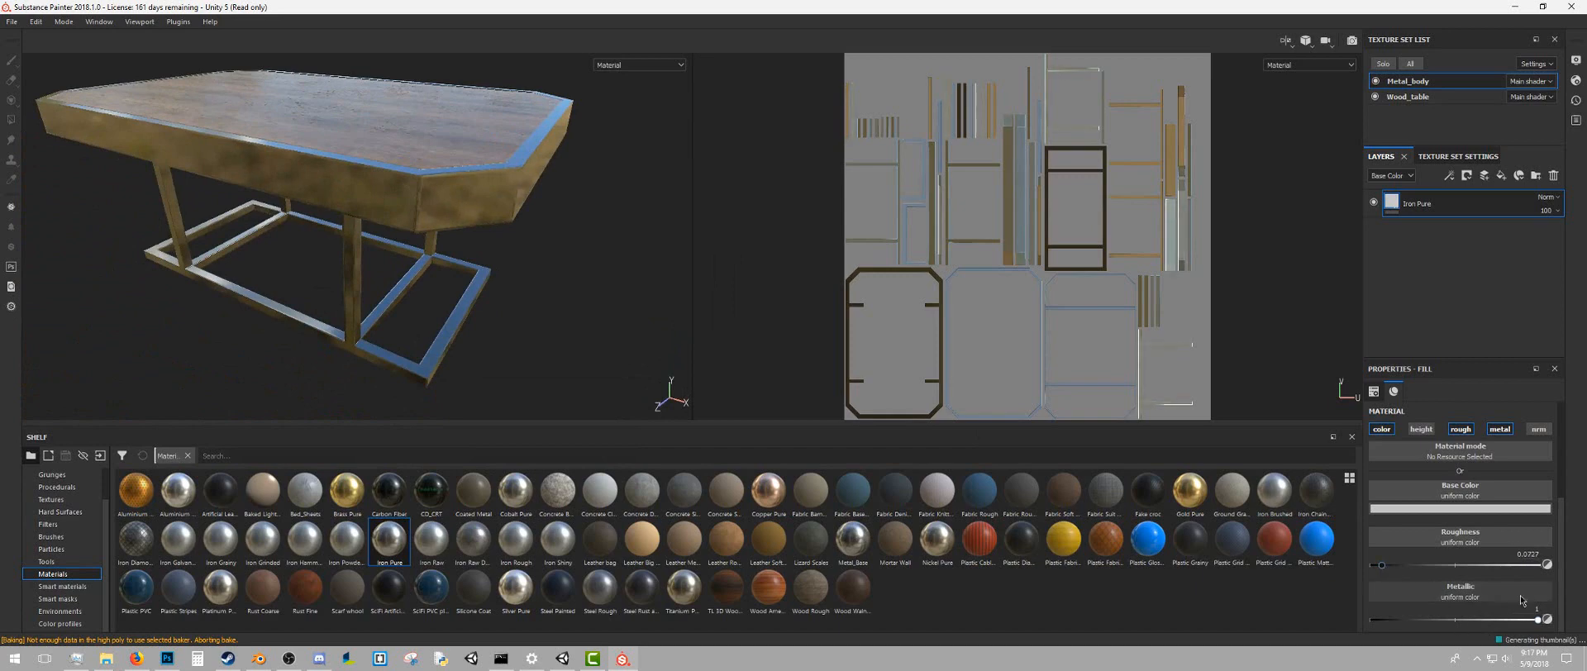
pyautogui.scroll(4, 1489, 577)
pyautogui.scroll(-3, 1483, 573)
pyautogui.keyDown('alt'); pyautogui.moveTo(579, 157); pyautogui.dragTo(422, 206); pyautogui.keyUp('alt')
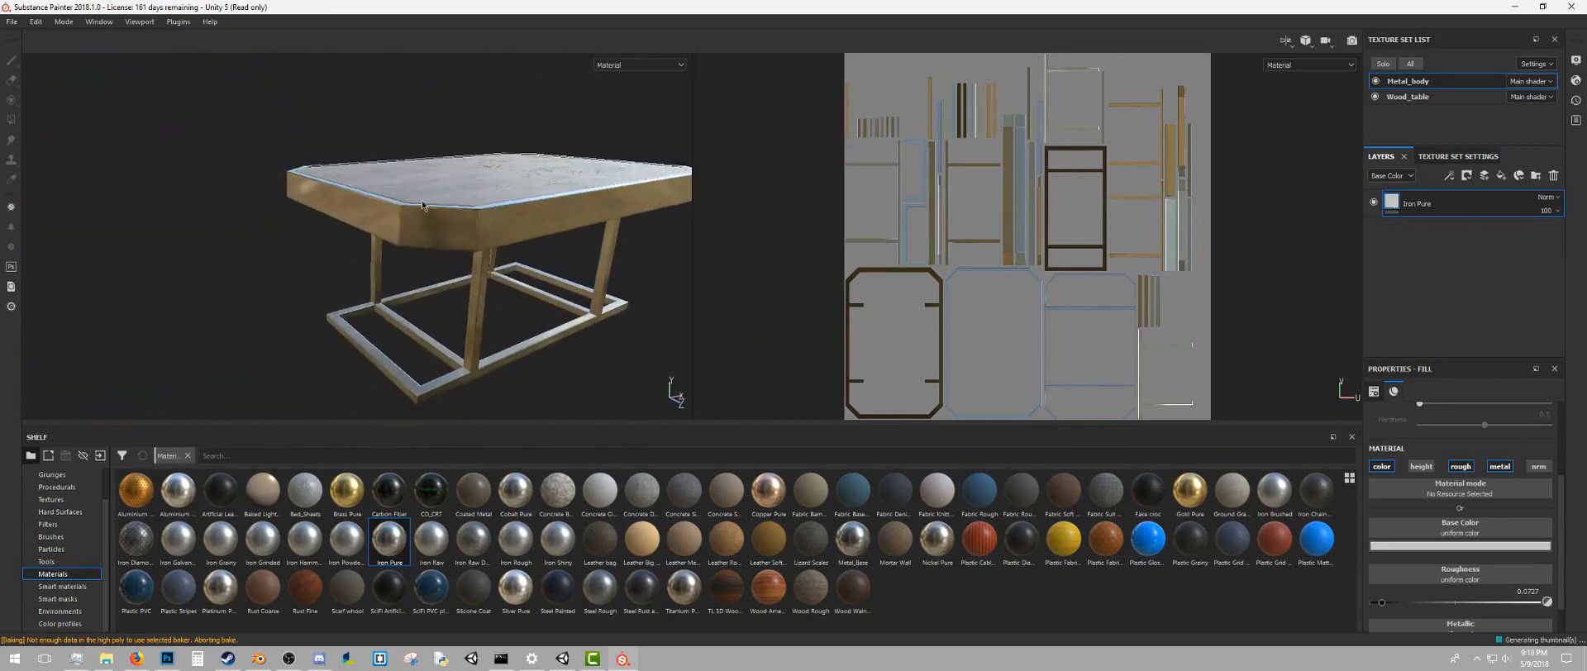
pyautogui.keyDown('alt'); pyautogui.moveTo(422, 206); pyautogui.dragTo(405, 243, button='right'); pyautogui.keyUp('alt')
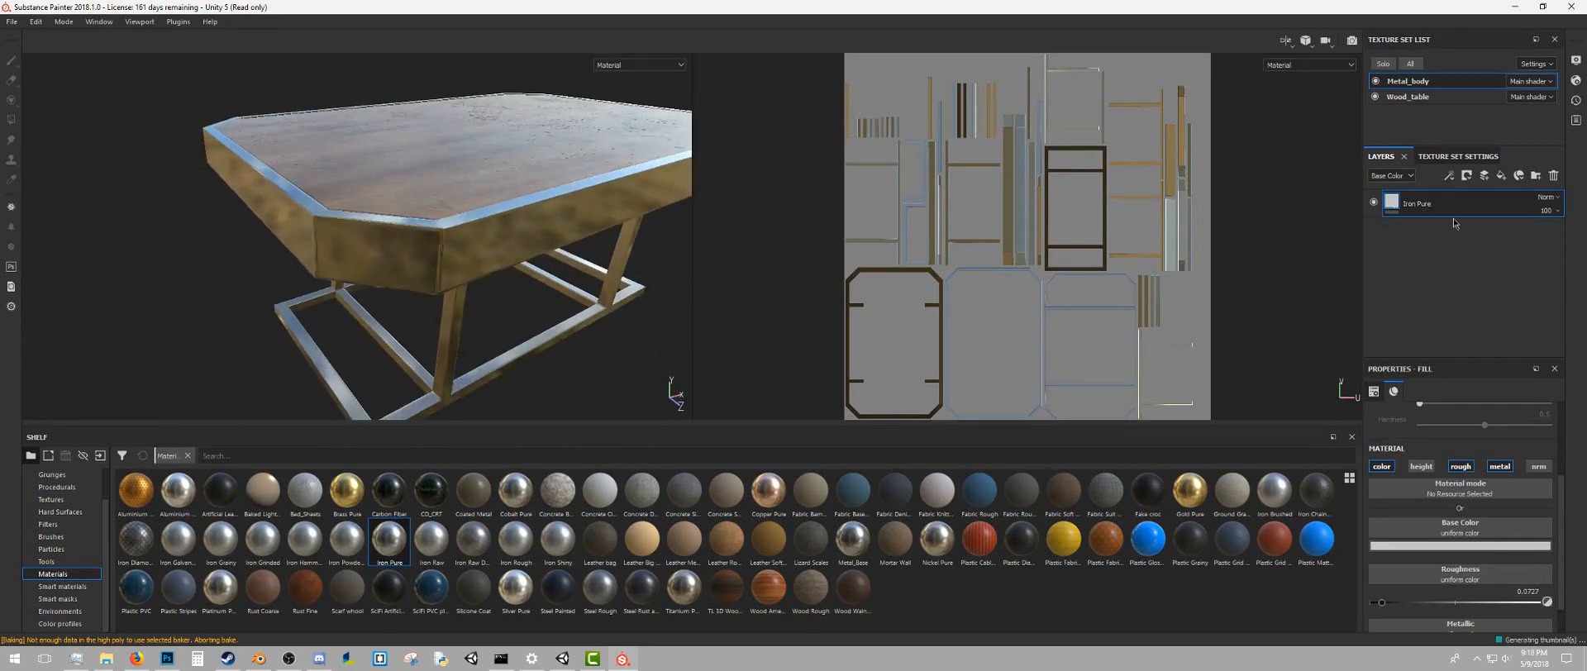
# Add a fill layer named Roughness above Iron Pure and set its roughness to about 0.16
pyautogui.click(1502, 177)
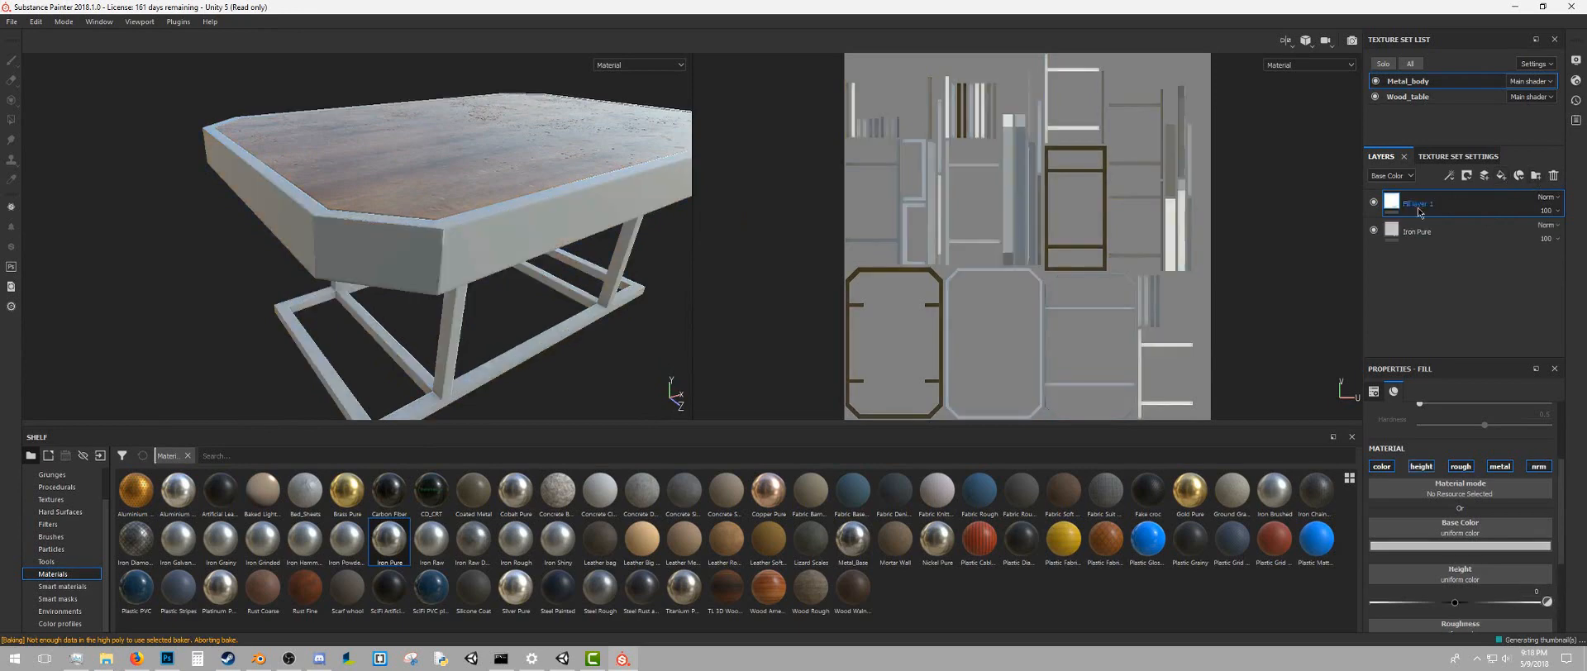
pyautogui.doubleClick(1416, 207)
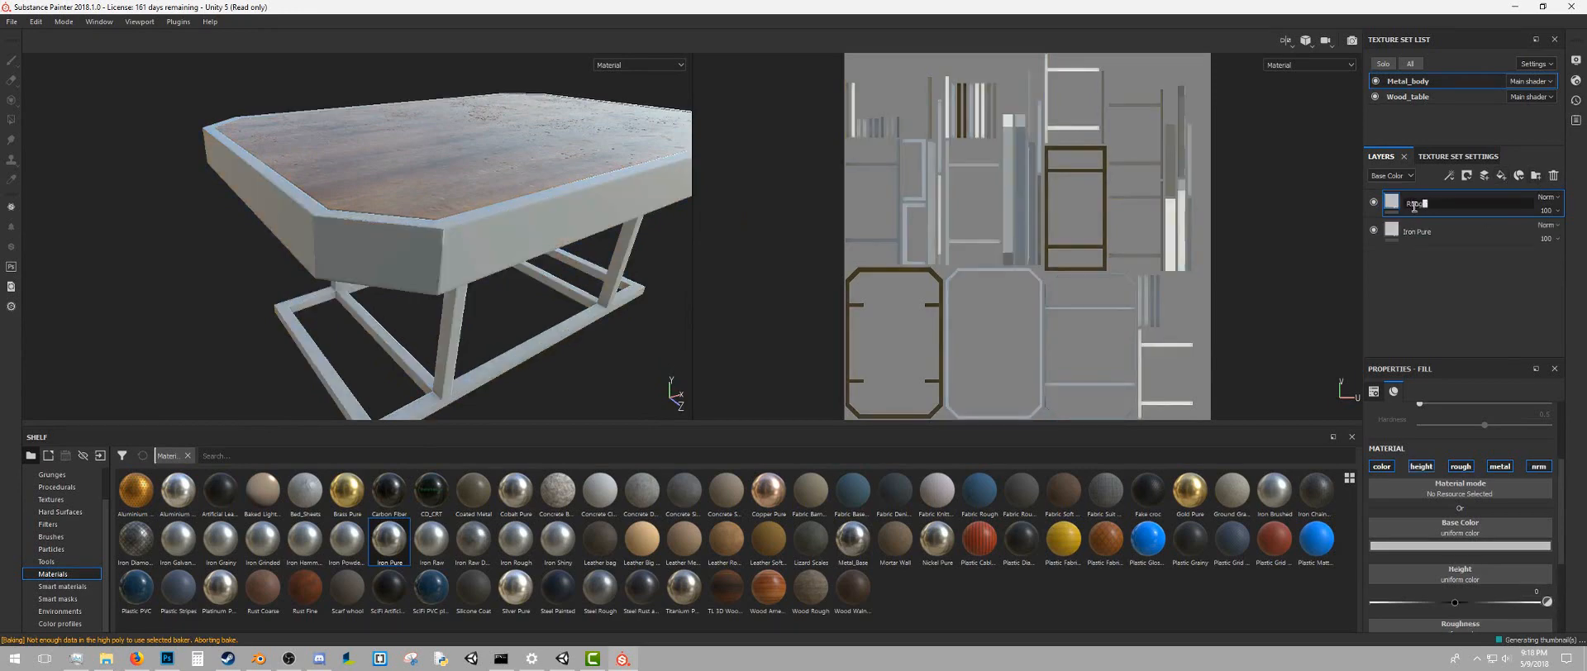
pyautogui.write('Roughness')
pyautogui.press('Return')
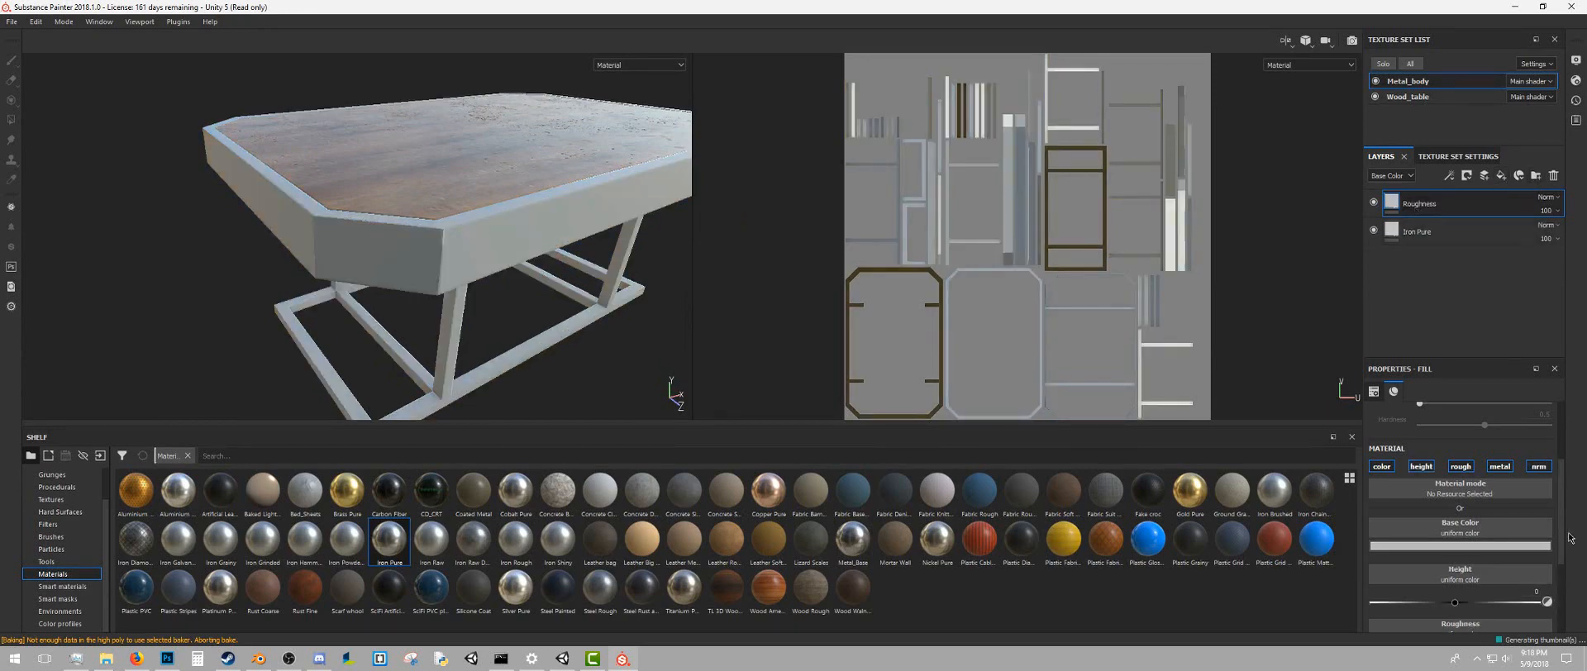
pyautogui.scroll(-3, 1463, 529)
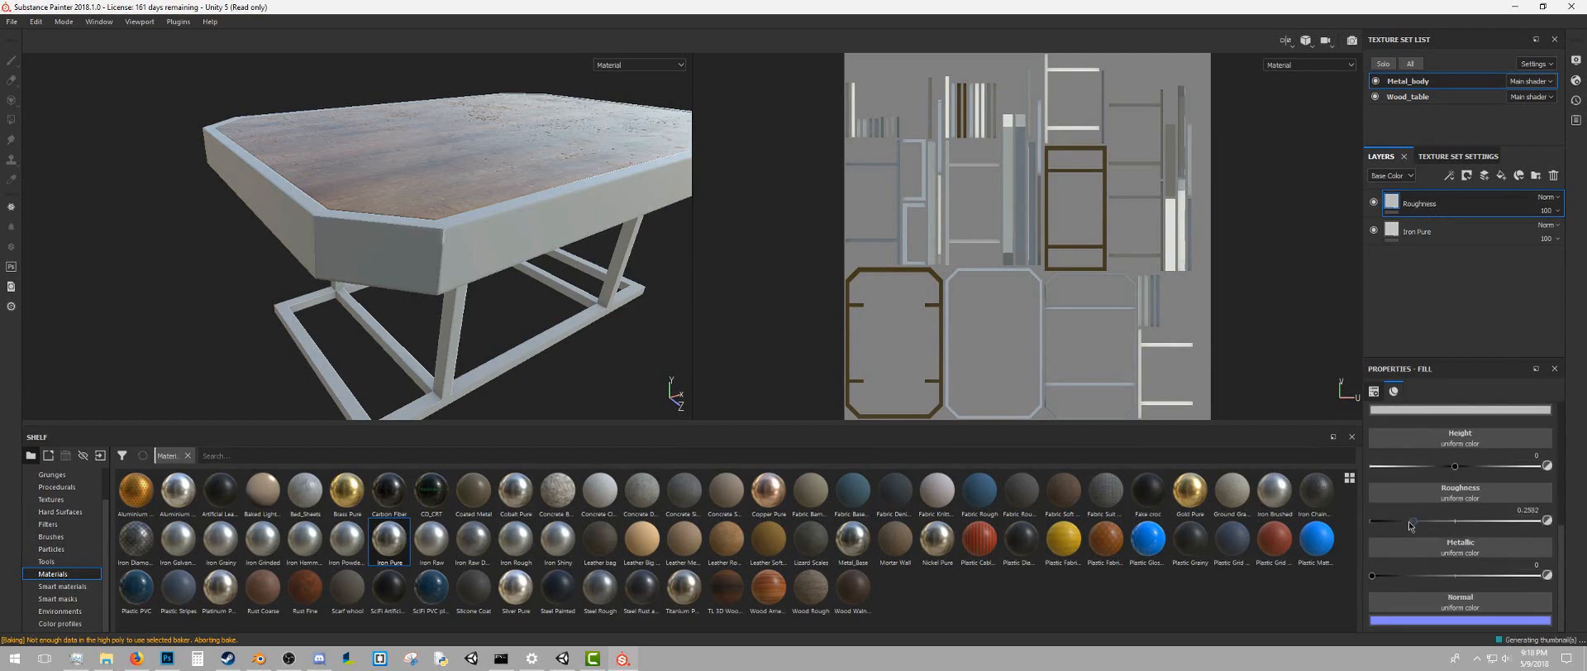
pyautogui.scroll(2, 1397, 554)
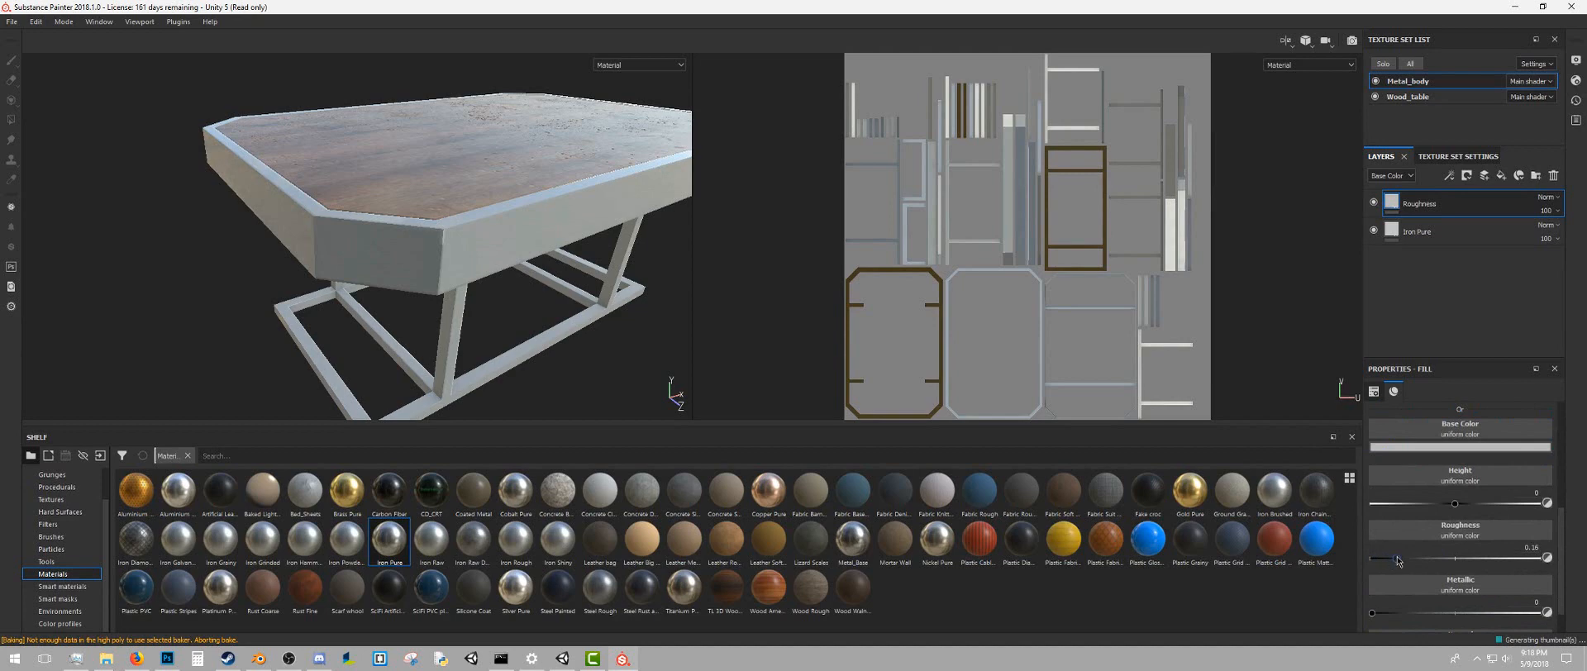
# Limit the metal body's Roughness fill layer to the roughness channel and set its roughness to about 0.2727
pyautogui.scroll(4, 1410, 558)
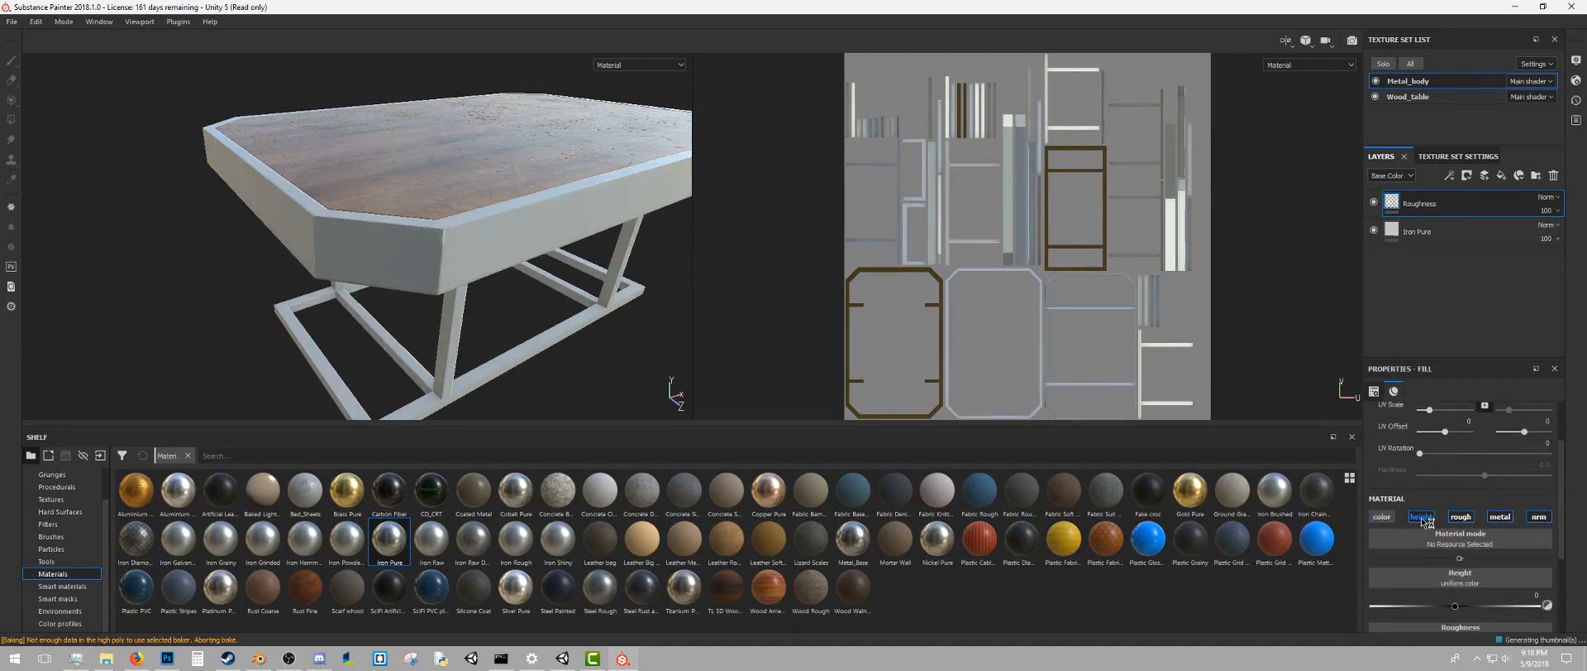
pyautogui.click(1422, 518)
pyautogui.click(1461, 517)
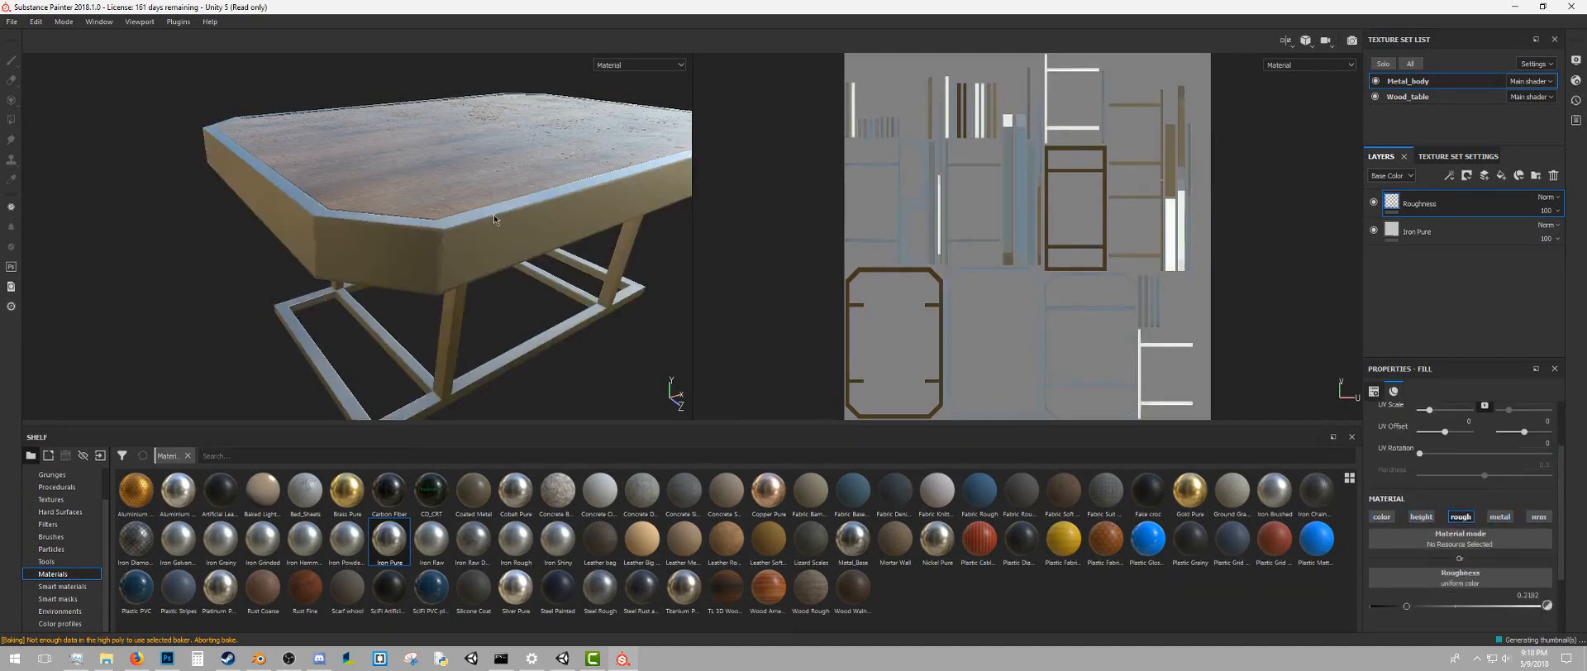
pyautogui.keyDown('alt'); pyautogui.moveTo(495, 219); pyautogui.dragTo(465, 252); pyautogui.keyUp('alt')
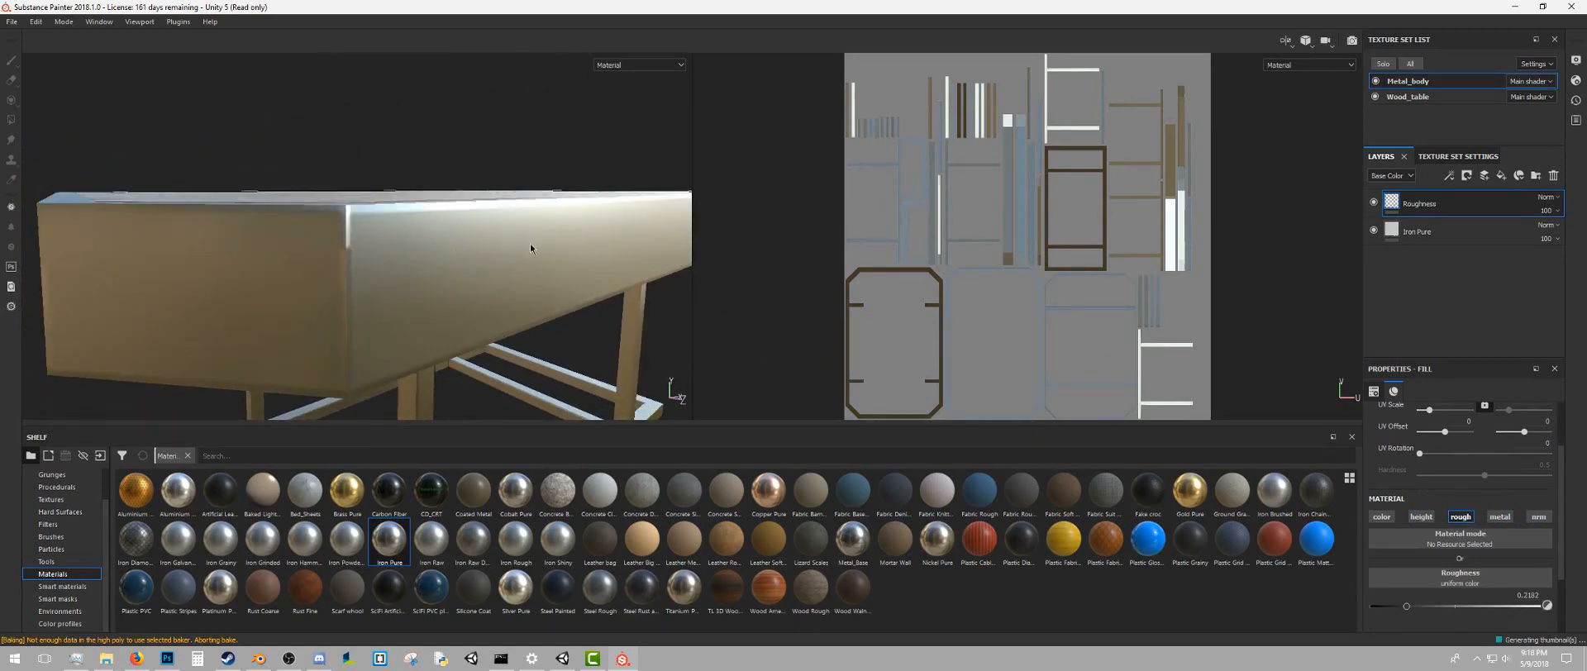
pyautogui.scroll(-1, 1432, 504)
pyautogui.moveTo(1406, 569); pyautogui.dragTo(1417, 565)
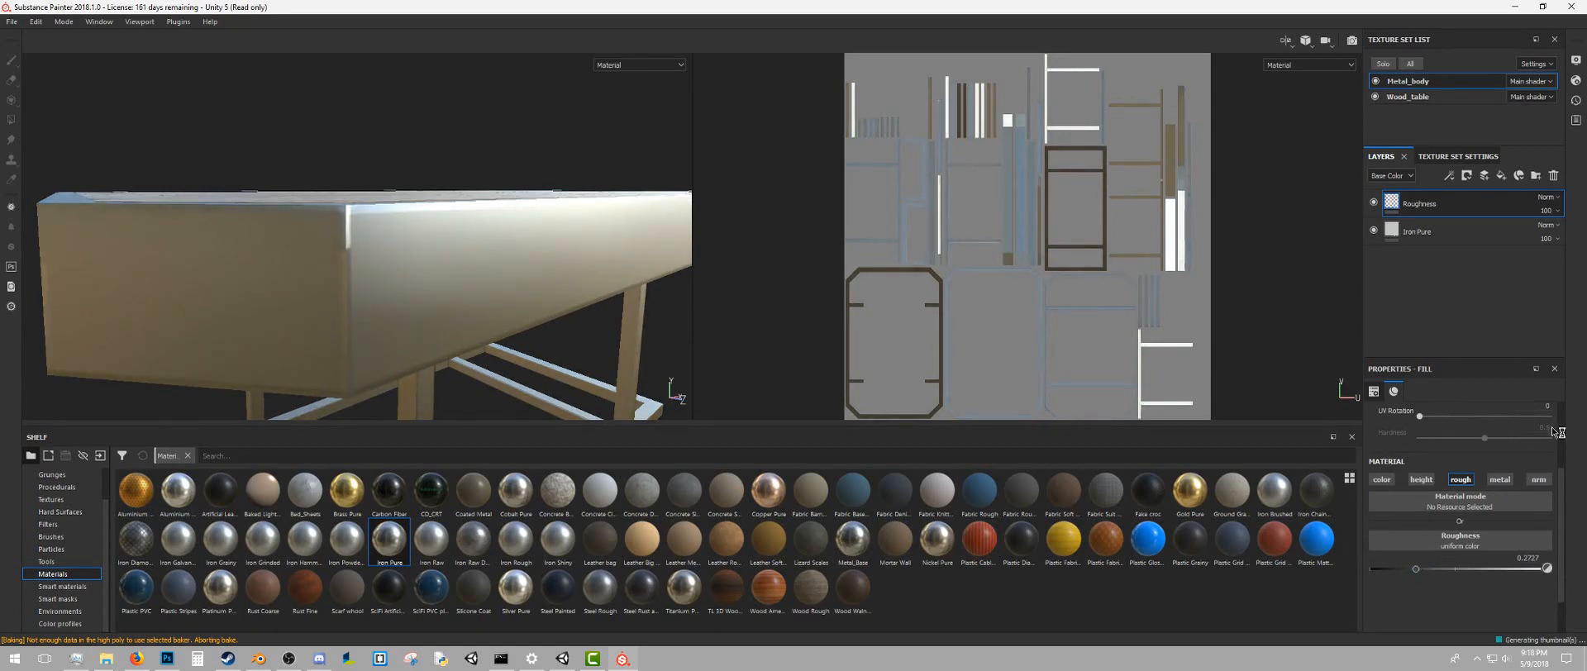
# Apply the Dust Soft smart mask to the metal body's Roughness layer and inspect the frame from below
pyautogui.click(58, 600)
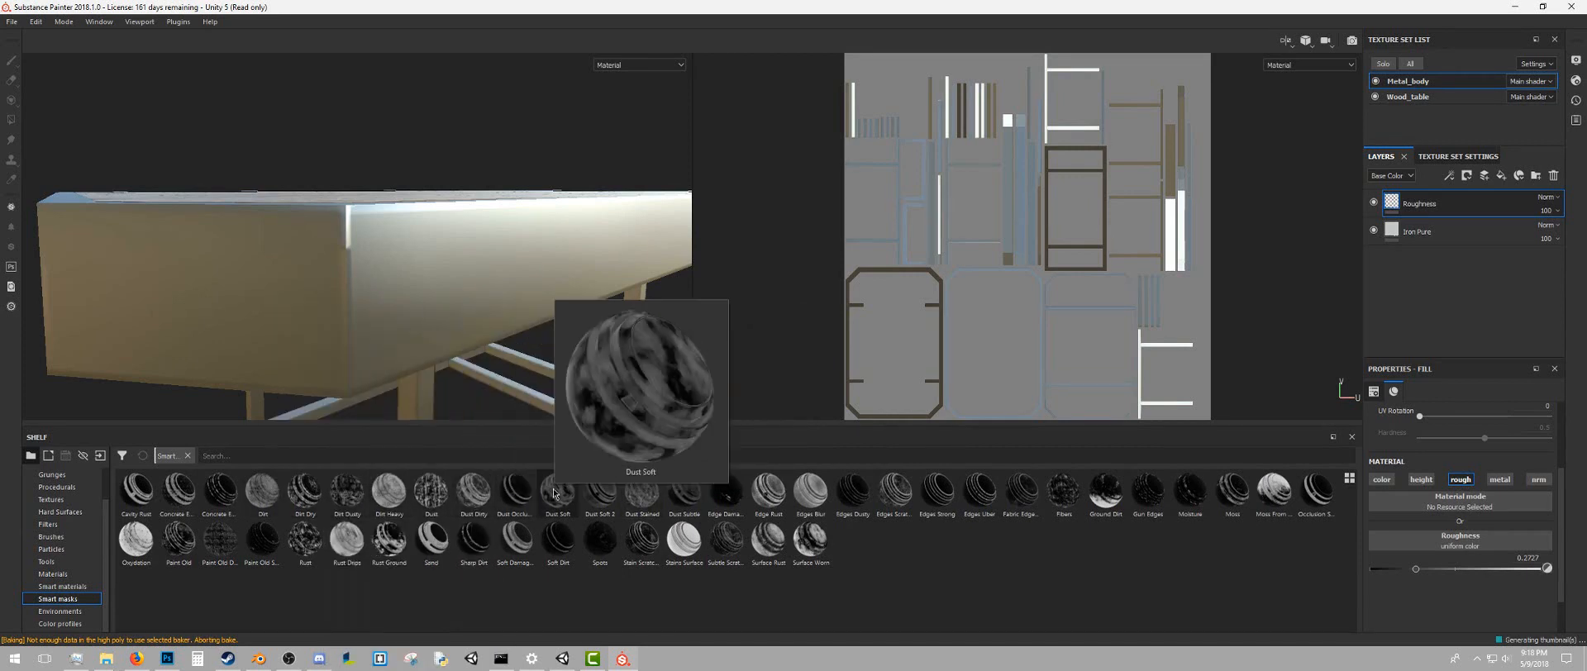
pyautogui.moveTo(554, 494); pyautogui.dragTo(582, 492)
pyautogui.moveTo(1456, 196); pyautogui.dragTo(1455, 198)
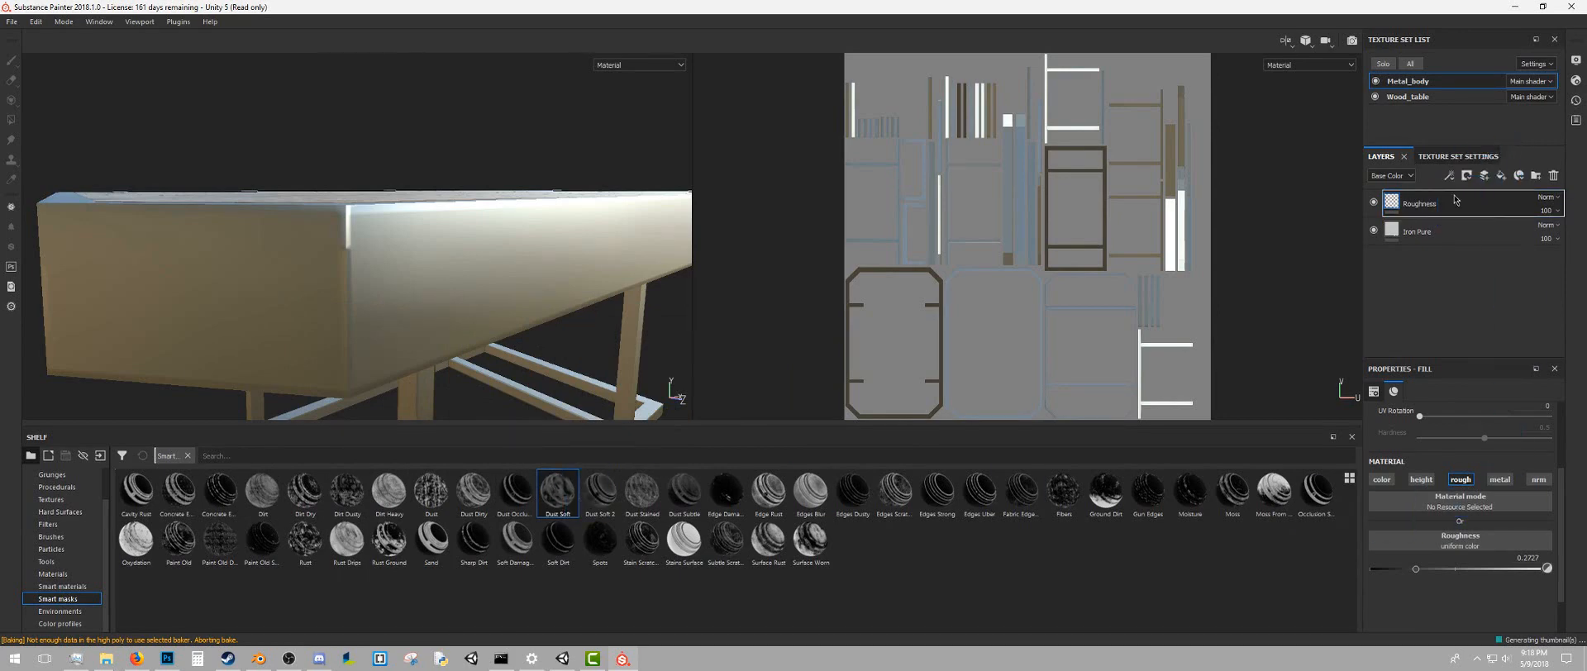
pyautogui.moveTo(549, 172)
pyautogui.keyDown('alt'); pyautogui.mouseDown()
pyautogui.moveTo(429, 146)
pyautogui.moveTo(419, 160)
pyautogui.moveTo(476, 202)
pyautogui.moveTo(507, 124)
pyautogui.moveTo(408, 201)
pyautogui.moveTo(476, 147)
pyautogui.moveTo(524, 135)
pyautogui.moveTo(599, 356)
pyautogui.mouseUp(); pyautogui.keyUp('alt')
pyautogui.scroll(3, 475, 147)
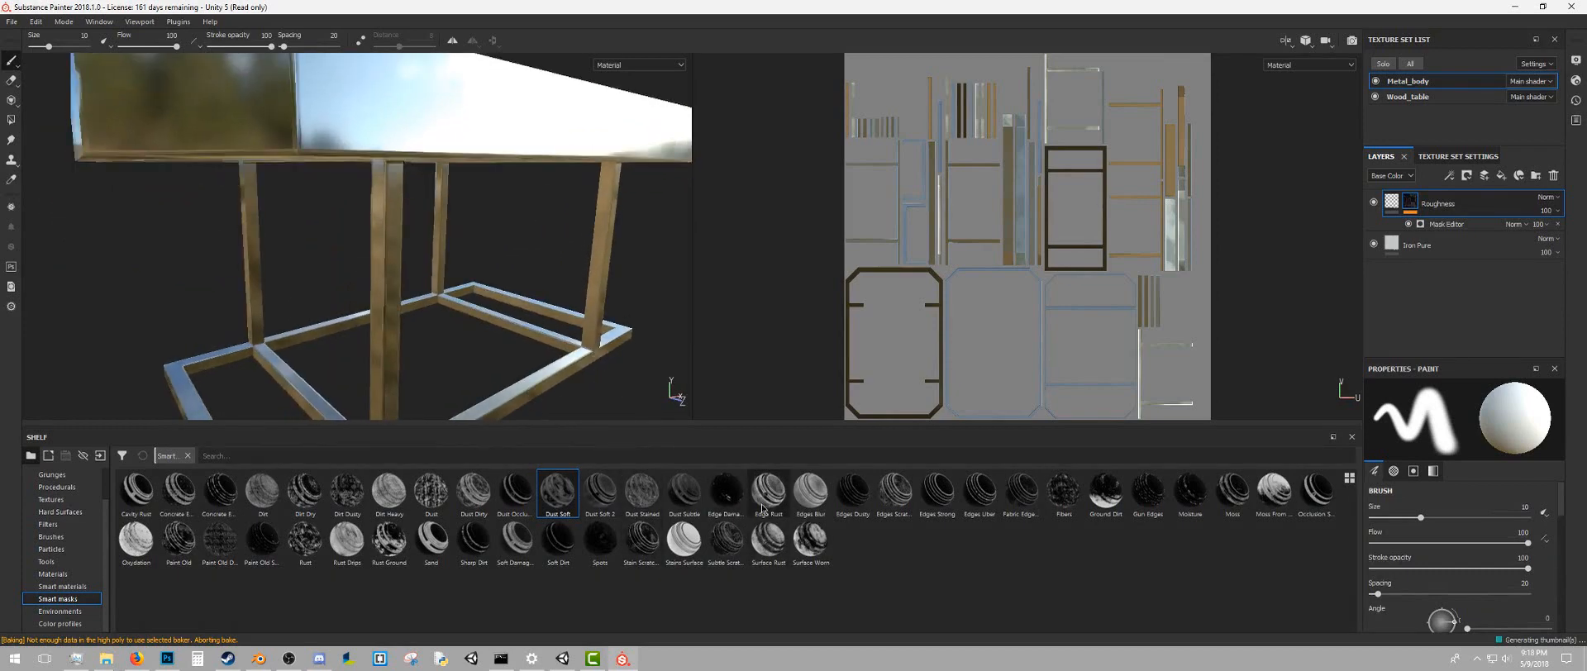
# Add the Edges Scratched smart mask to the Roughness layer and inspect the worn edges on the frame
pyautogui.moveTo(895, 514)
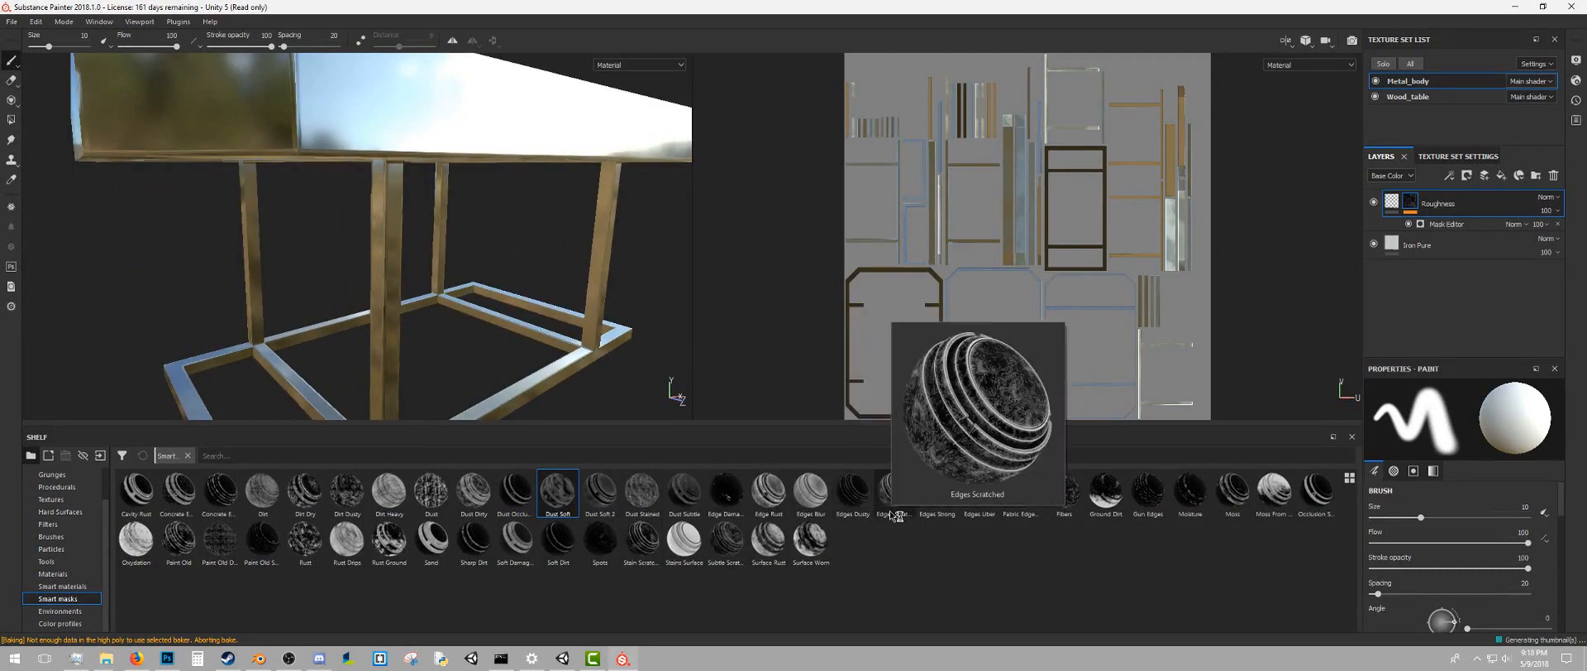
pyautogui.moveTo(896, 514); pyautogui.dragTo(1442, 206)
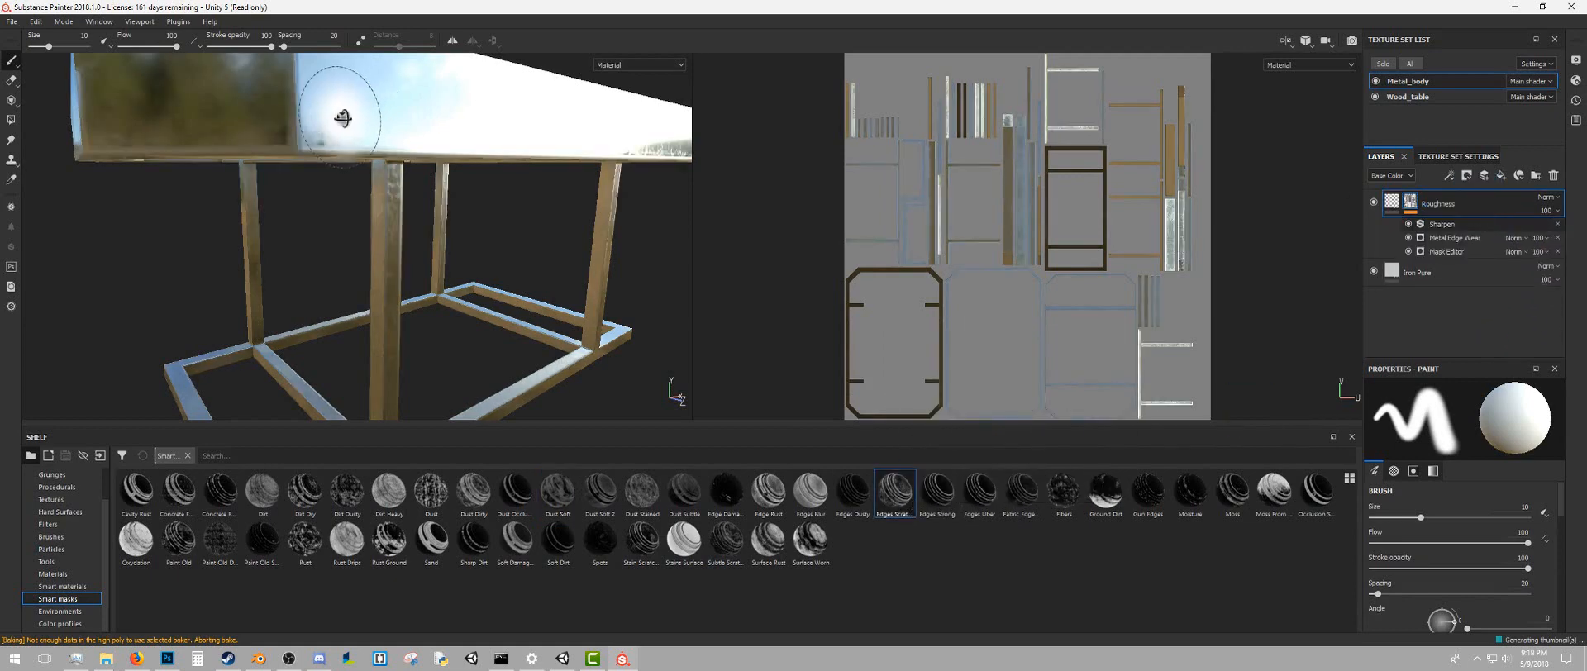
pyautogui.keyDown('alt'); pyautogui.moveTo(343, 118); pyautogui.dragTo(309, 183); pyautogui.keyUp('alt')
pyautogui.keyDown('alt'); pyautogui.moveTo(348, 170); pyautogui.dragTo(425, 262); pyautogui.keyUp('alt')
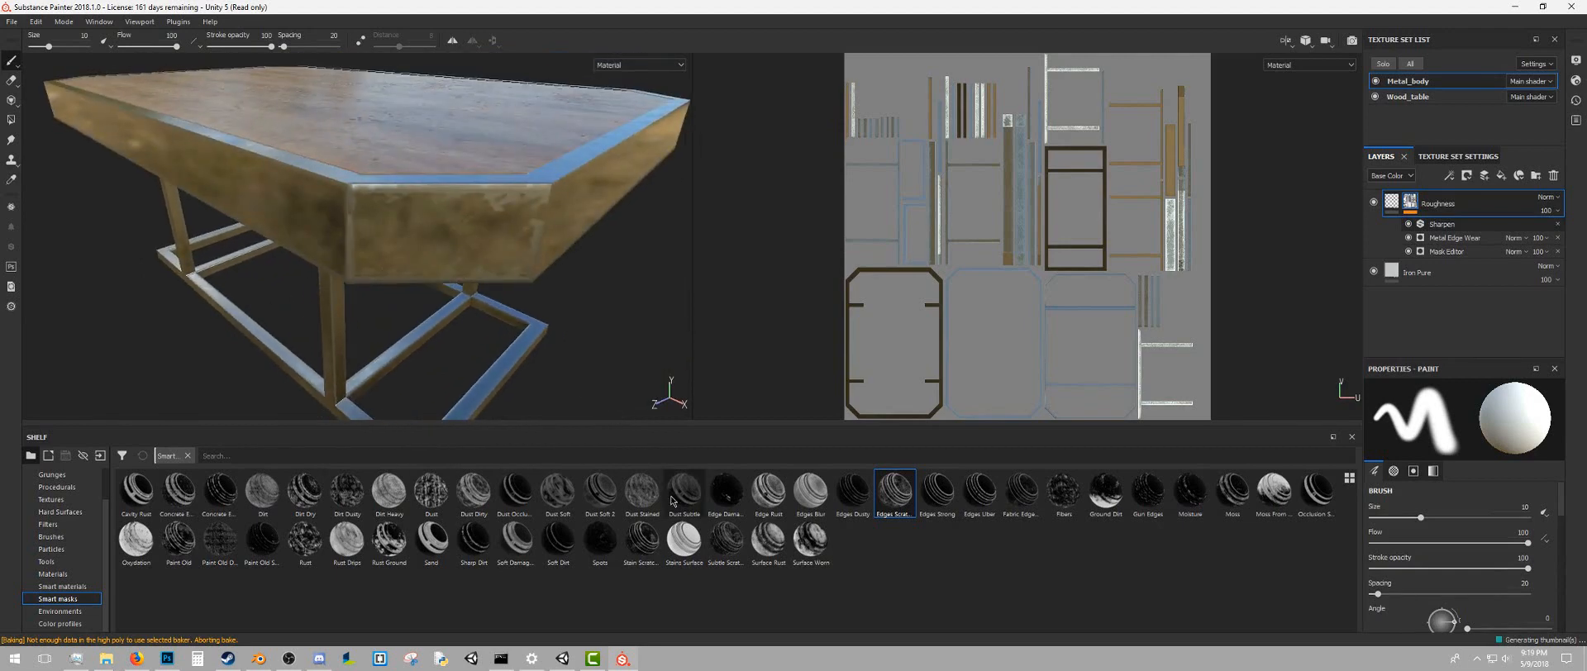
# Add the Dust Subtle smart mask to the Roughness layer and review the lower Mask Editor and Metal Edge Wear generator settings
pyautogui.moveTo(673, 499); pyautogui.dragTo(1453, 212)
pyautogui.keyDown('alt'); pyautogui.moveTo(709, 195); pyautogui.dragTo(635, 152); pyautogui.keyUp('alt')
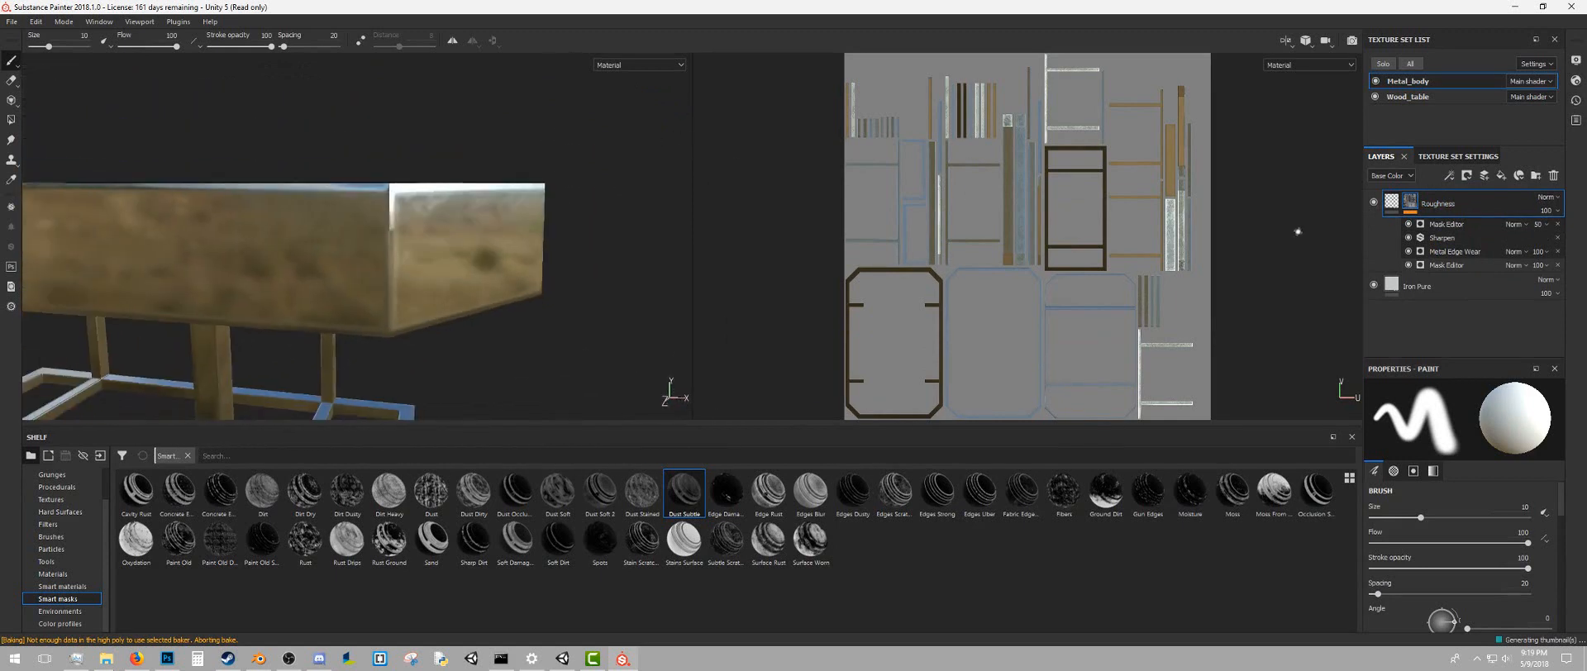
pyautogui.click(1460, 265)
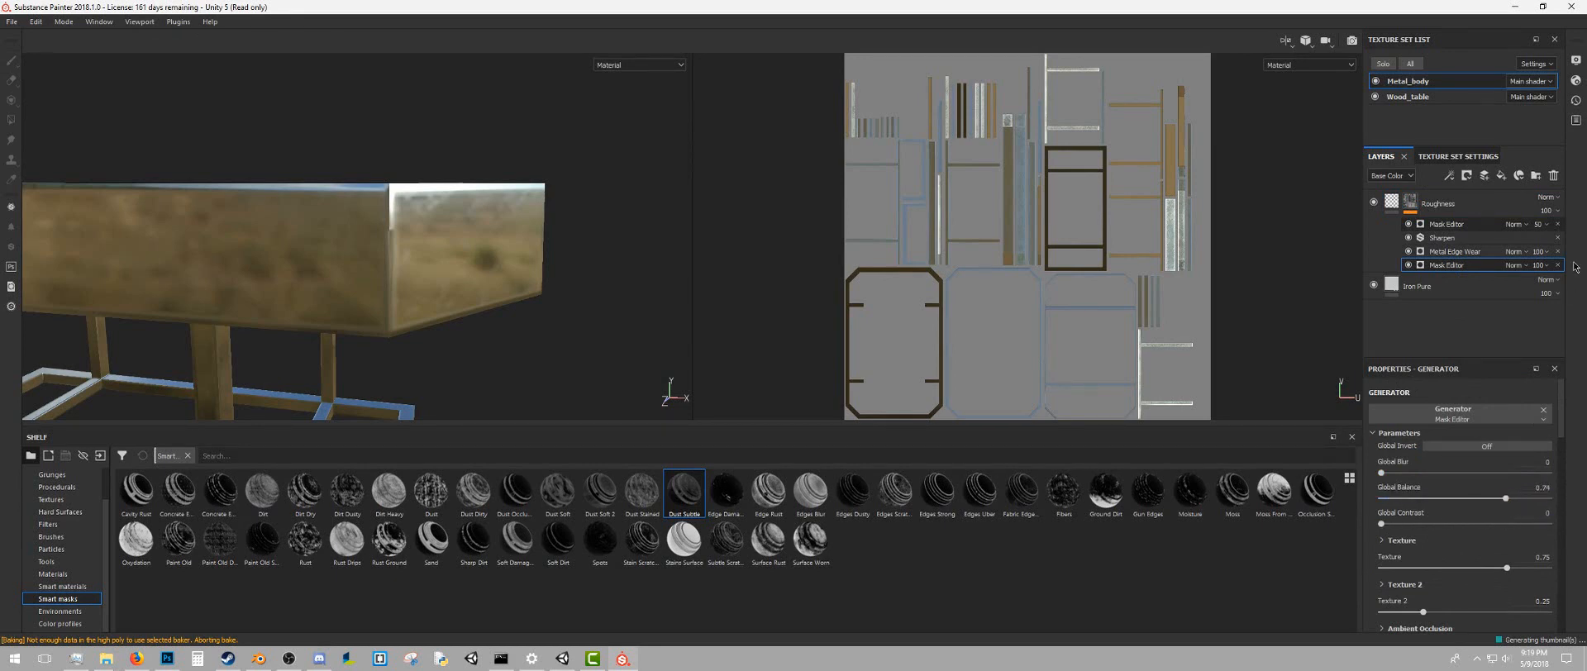
pyautogui.click(1484, 252)
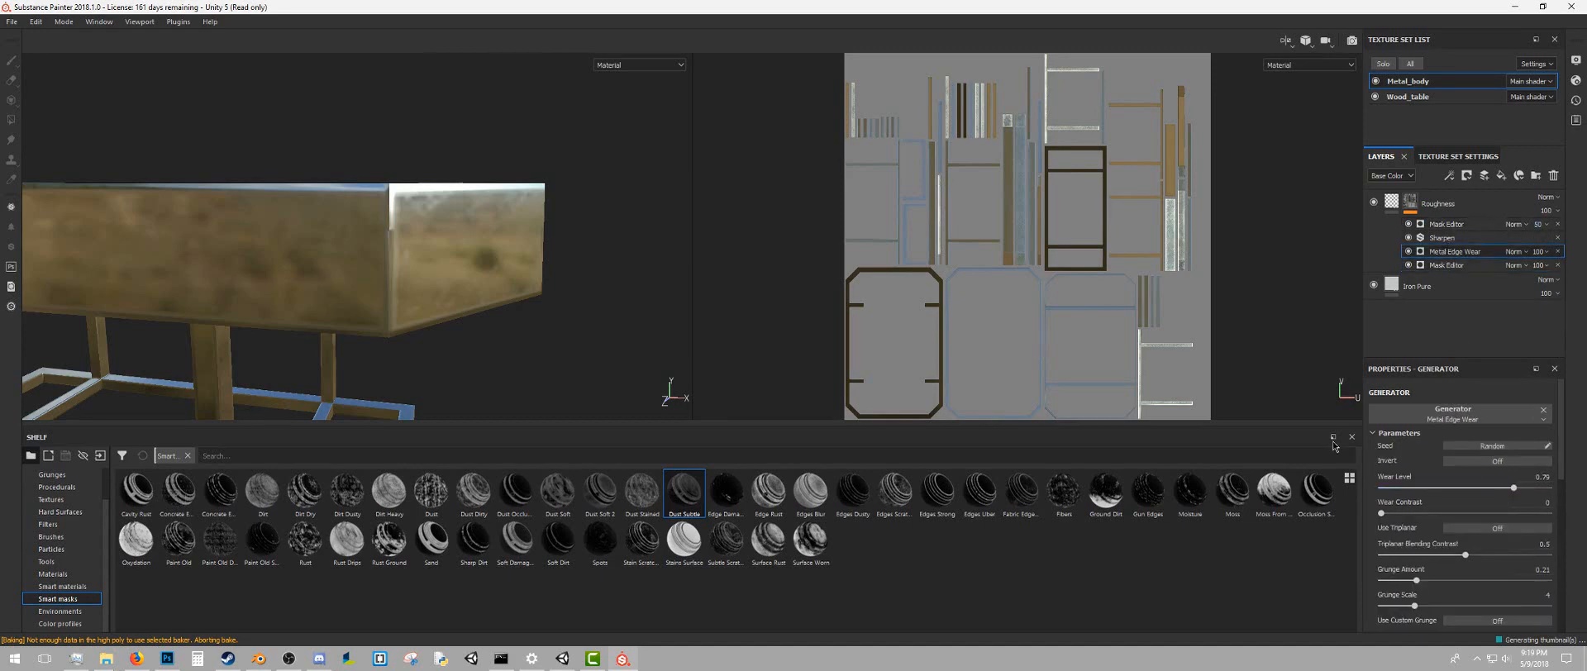
pyautogui.keyDown('alt'); pyautogui.moveTo(372, 290); pyautogui.dragTo(372, 265); pyautogui.keyUp('alt')
# Examine the Scratches layer's Dirt 1 mask fill in the Wood_table texture set, checking the layer stack in the Height channel
pyautogui.click(1377, 104)
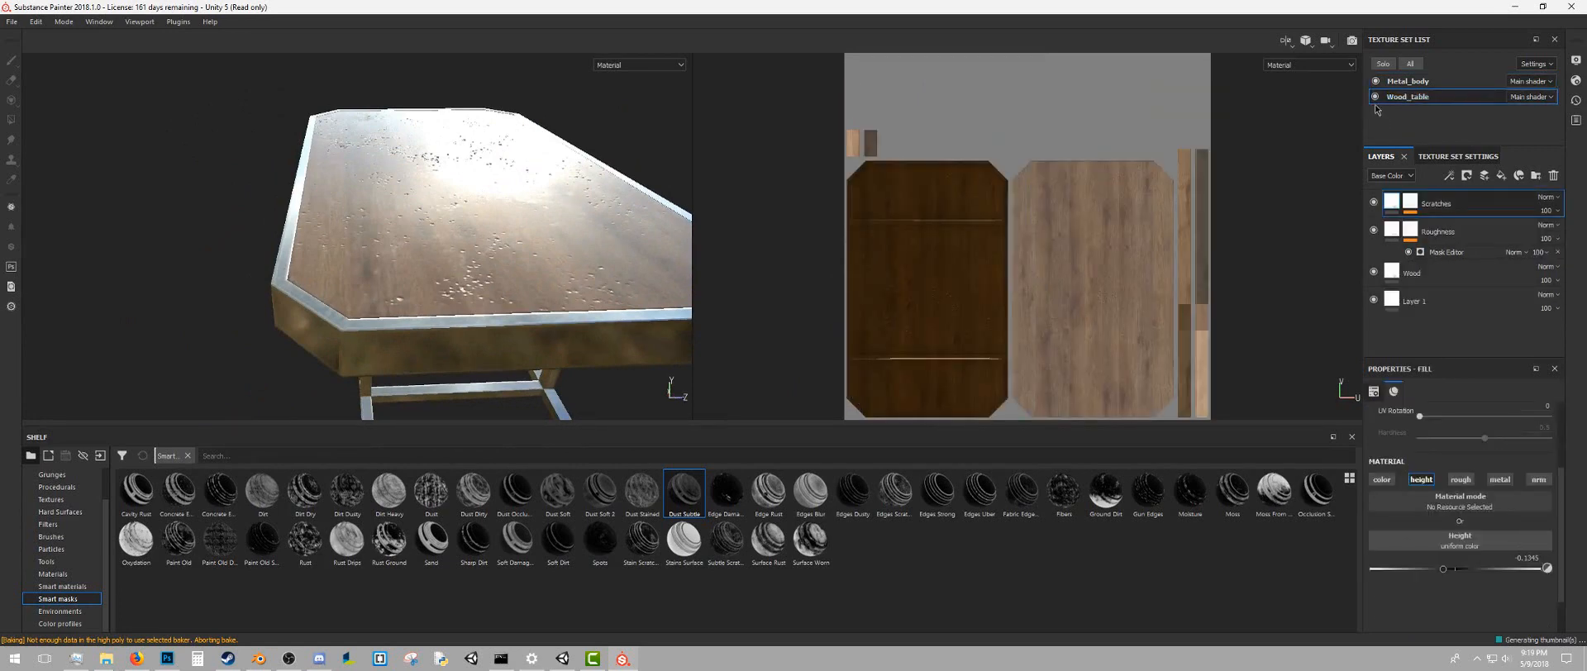
pyautogui.click(1413, 204)
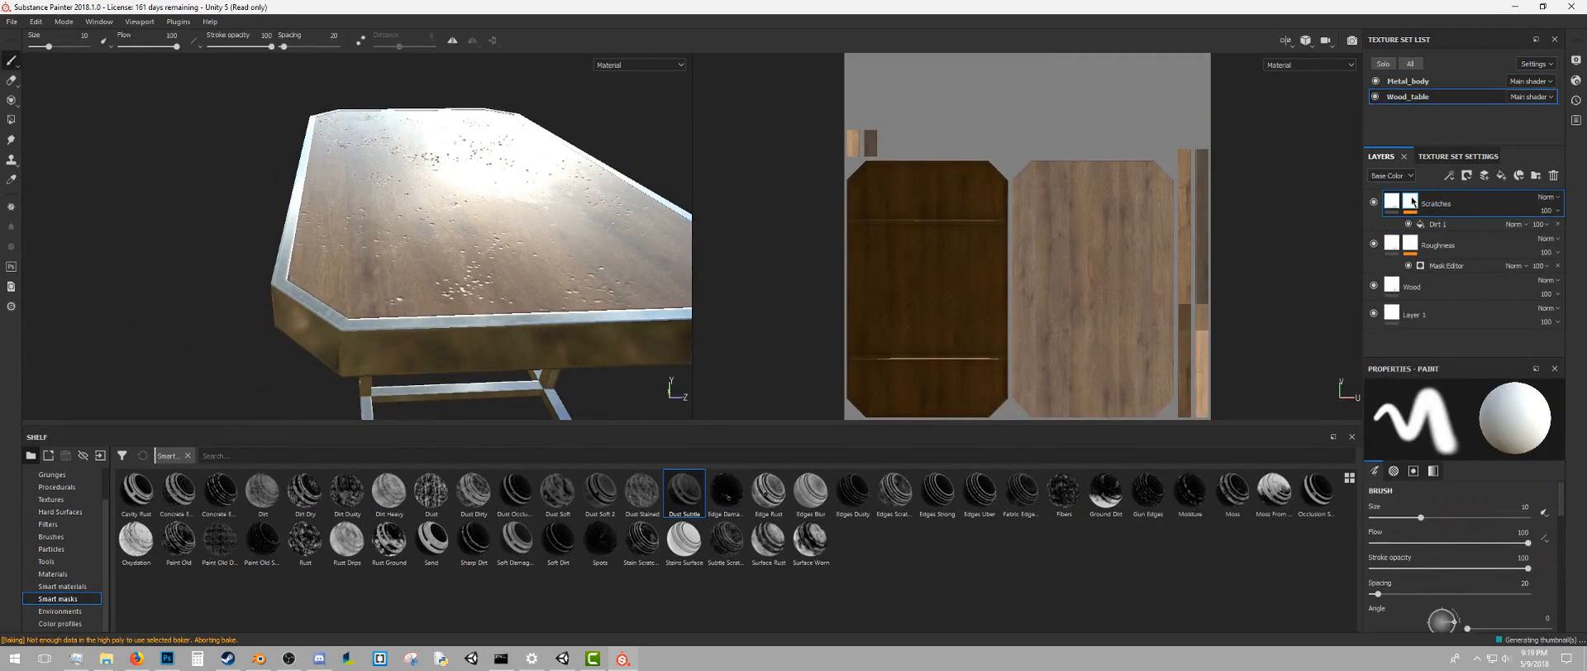
pyautogui.click(1441, 225)
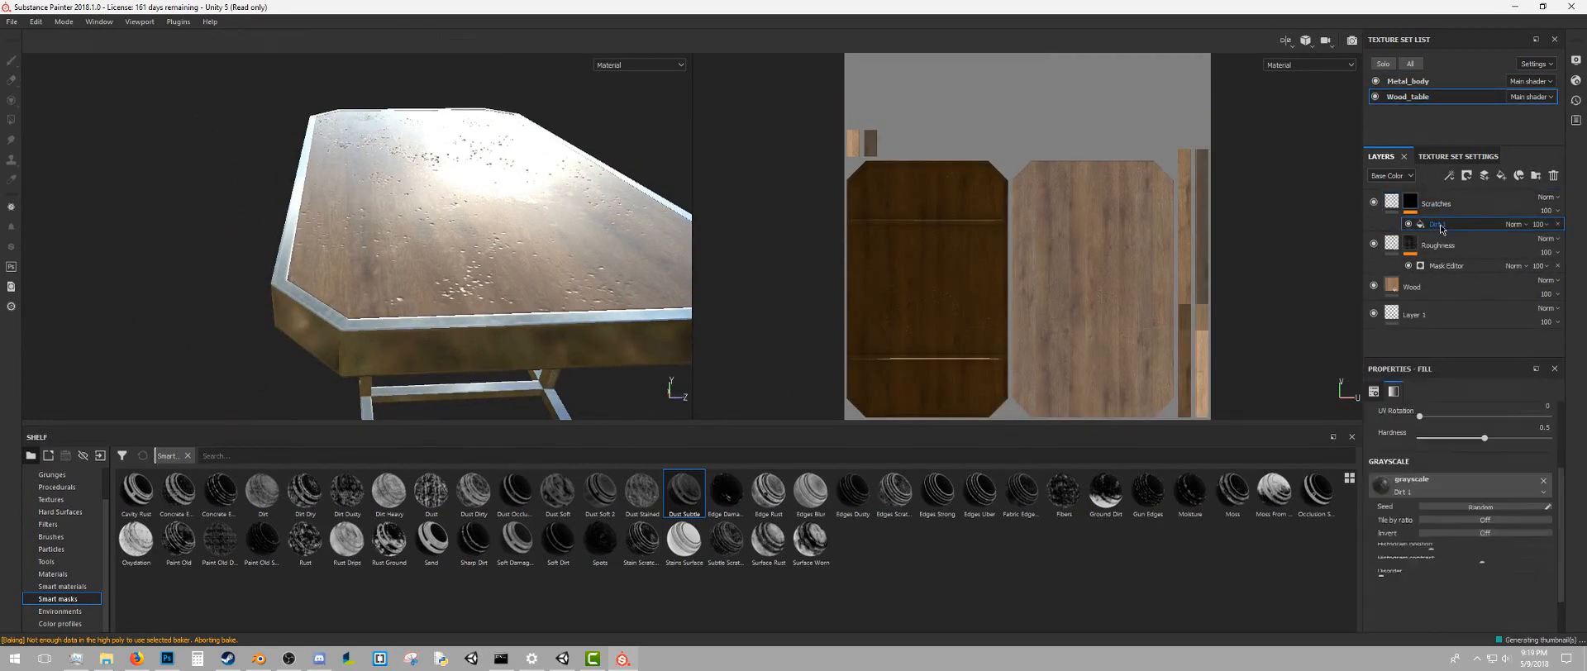
pyautogui.click(1393, 175)
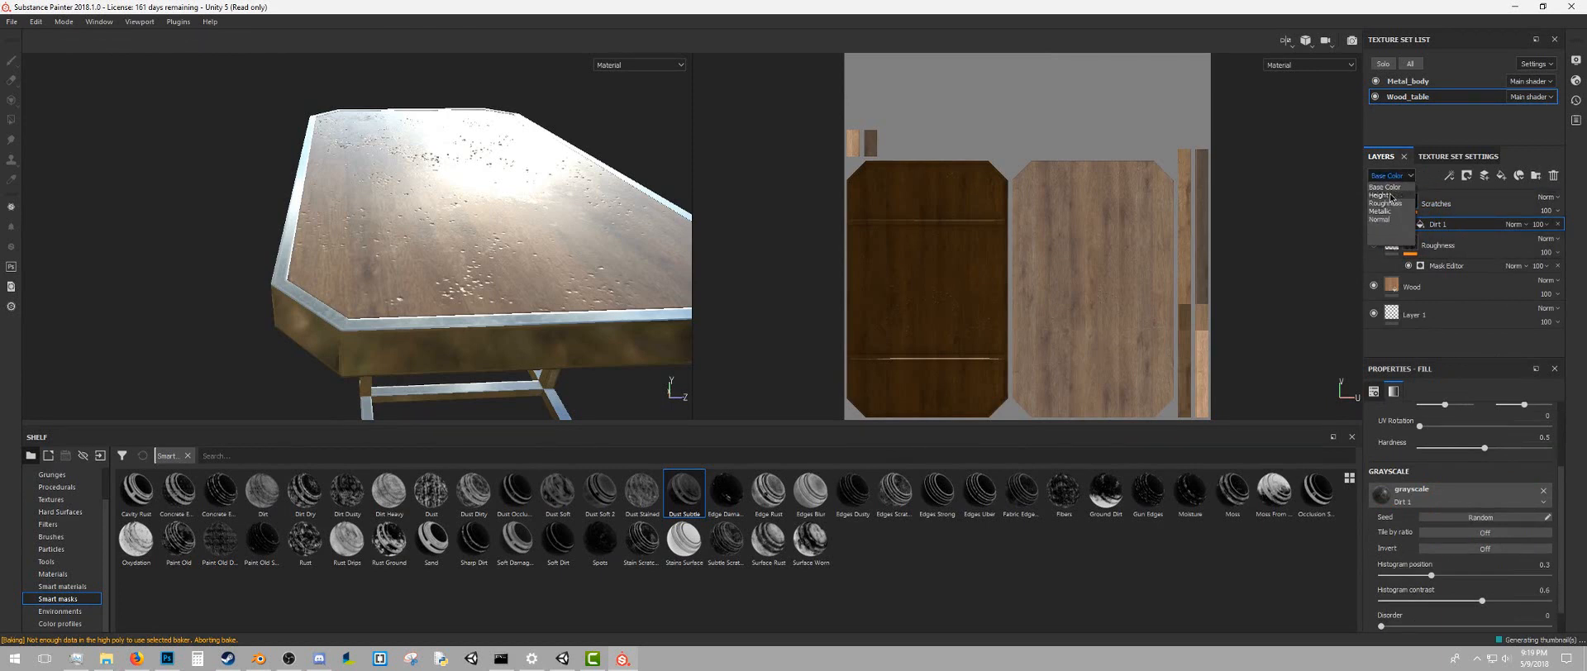
pyautogui.click(1391, 195)
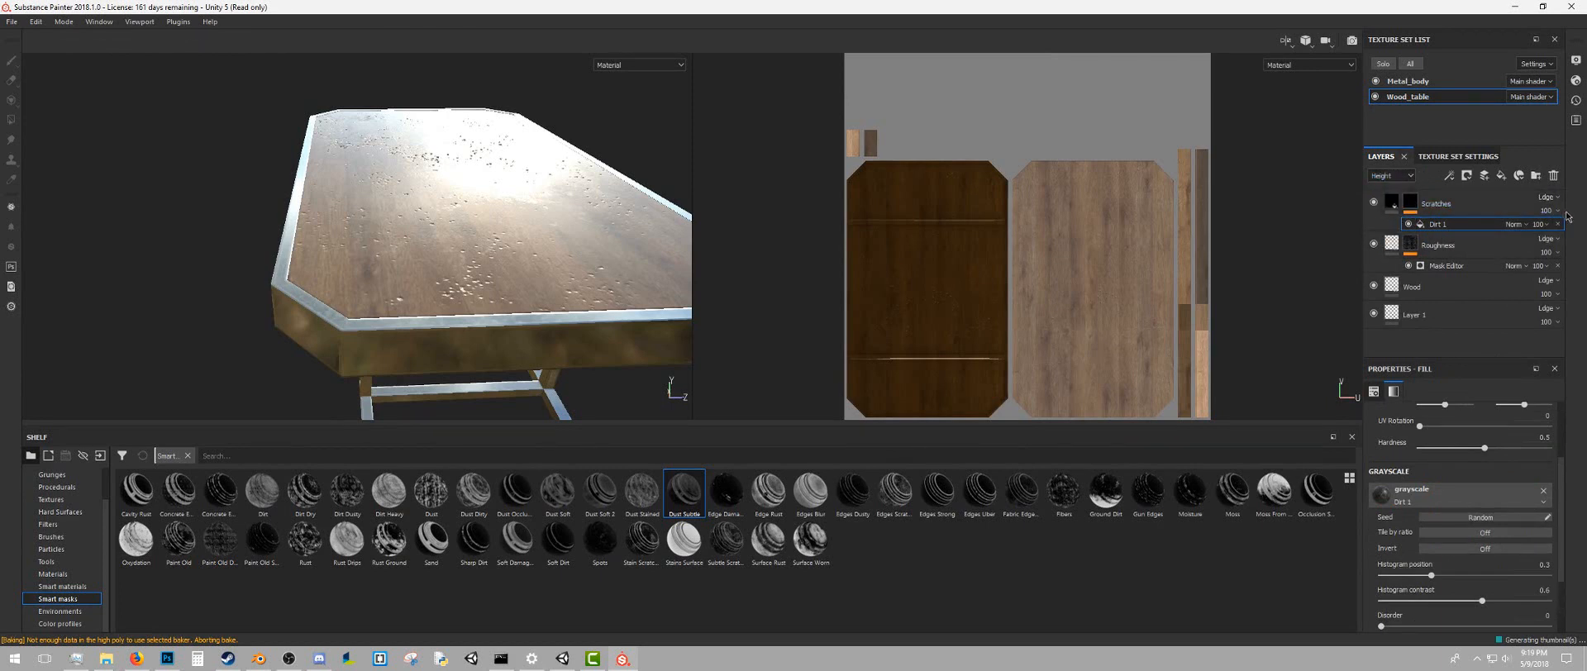
pyautogui.click(1393, 175)
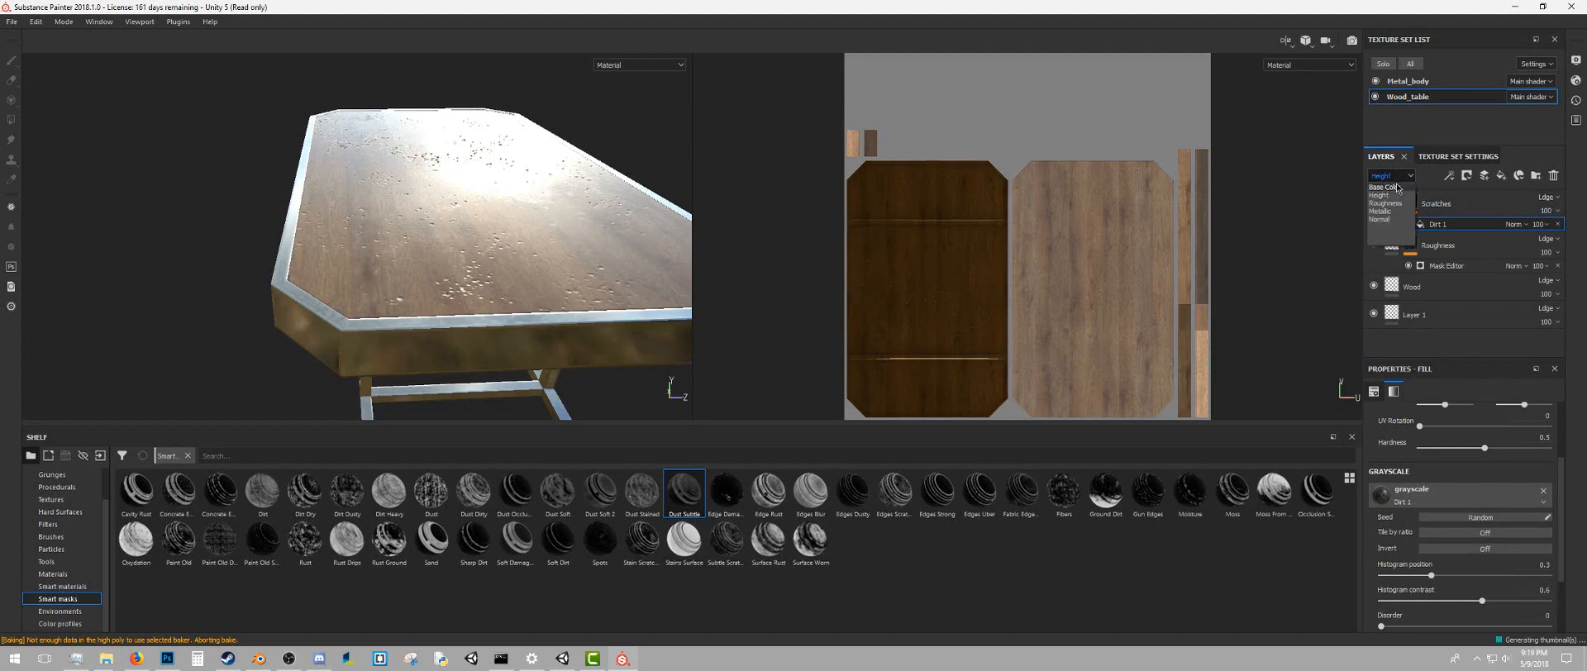
pyautogui.click(1397, 188)
# Set the Scratches layer's height to about -0.0327 and inspect the dents on the tabletop
pyautogui.click(1436, 203)
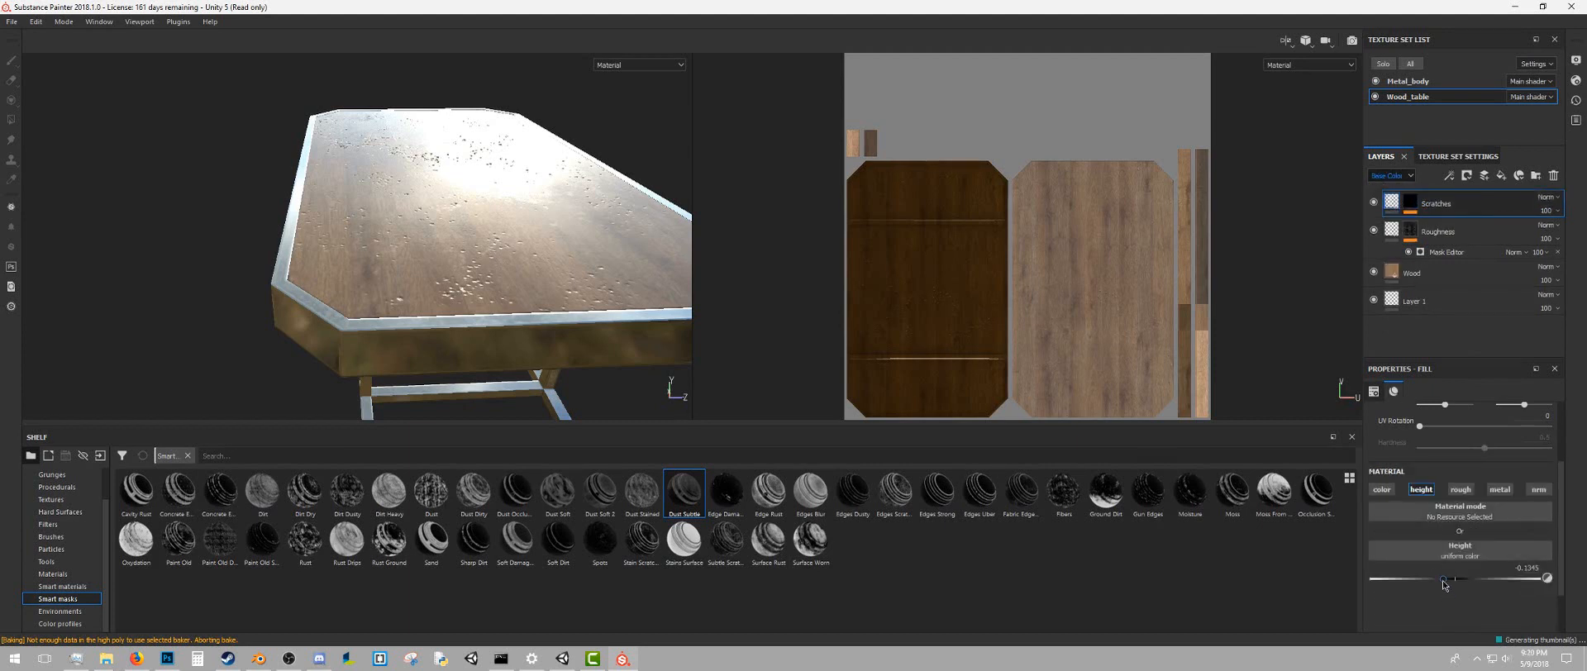
pyautogui.moveTo(1452, 588); pyautogui.dragTo(1361, 582)
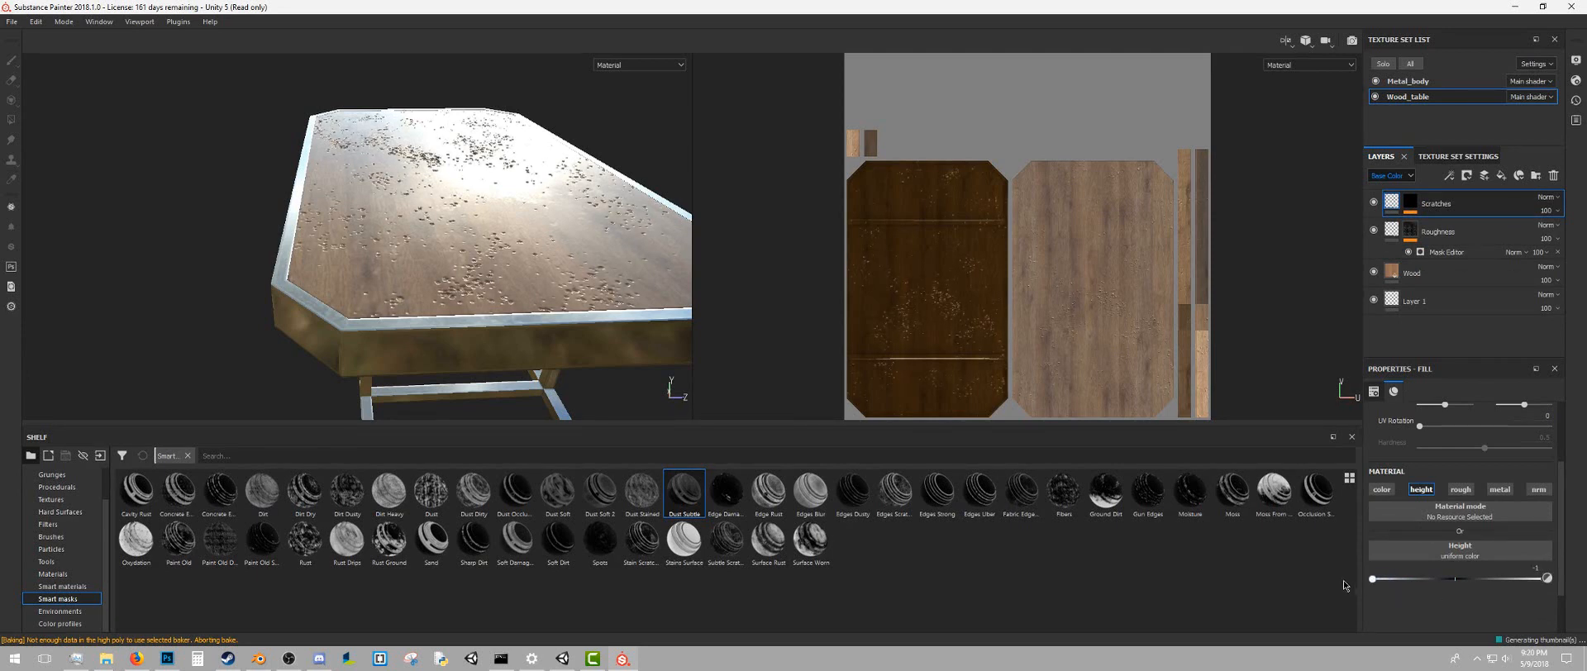
pyautogui.moveTo(1370, 582)
pyautogui.mouseDown()
pyautogui.moveTo(1346, 585)
pyautogui.moveTo(1443, 597)
pyautogui.moveTo(1344, 579)
pyautogui.moveTo(1395, 583)
pyautogui.mouseUp()
pyautogui.moveTo(1412, 582); pyautogui.dragTo(1584, 592)
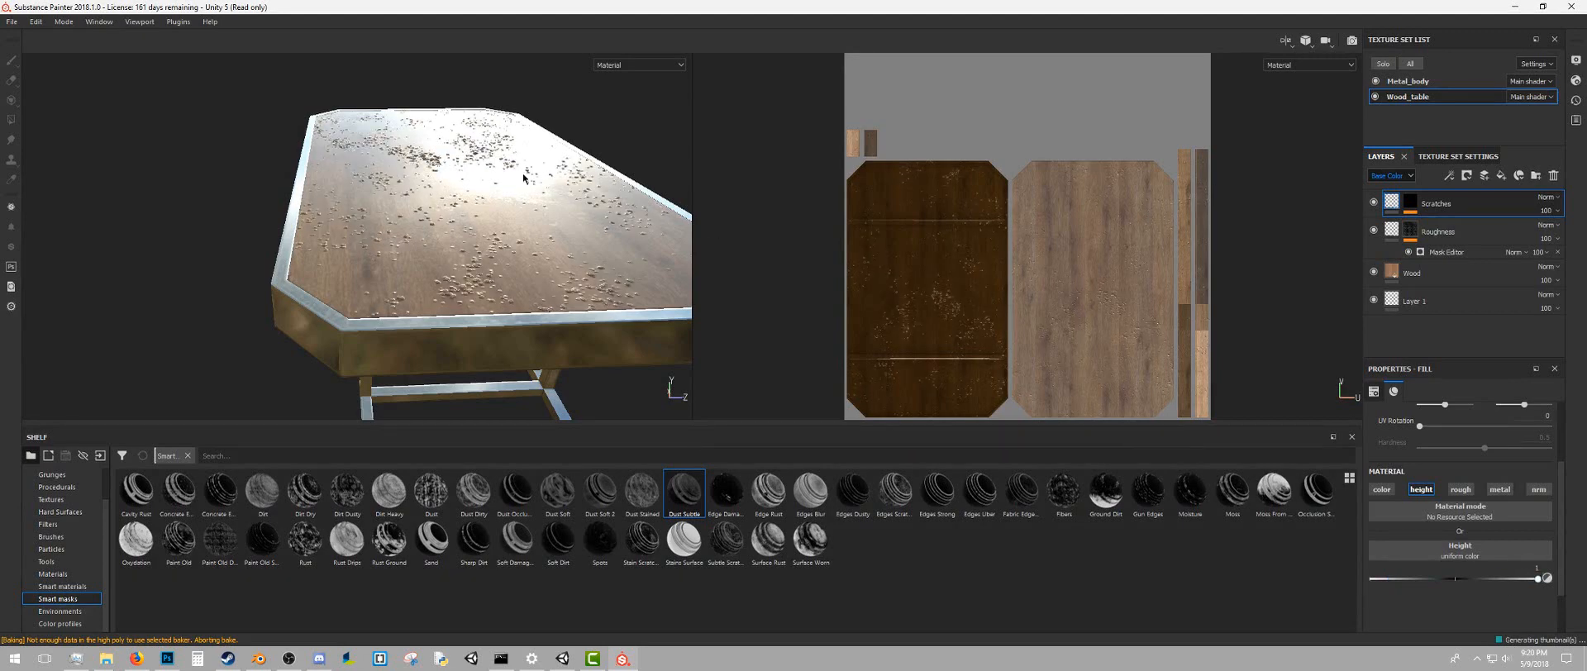
pyautogui.scroll(5, 523, 179)
pyautogui.keyDown('alt'); pyautogui.moveTo(505, 181); pyautogui.dragTo(553, 172); pyautogui.keyUp('alt')
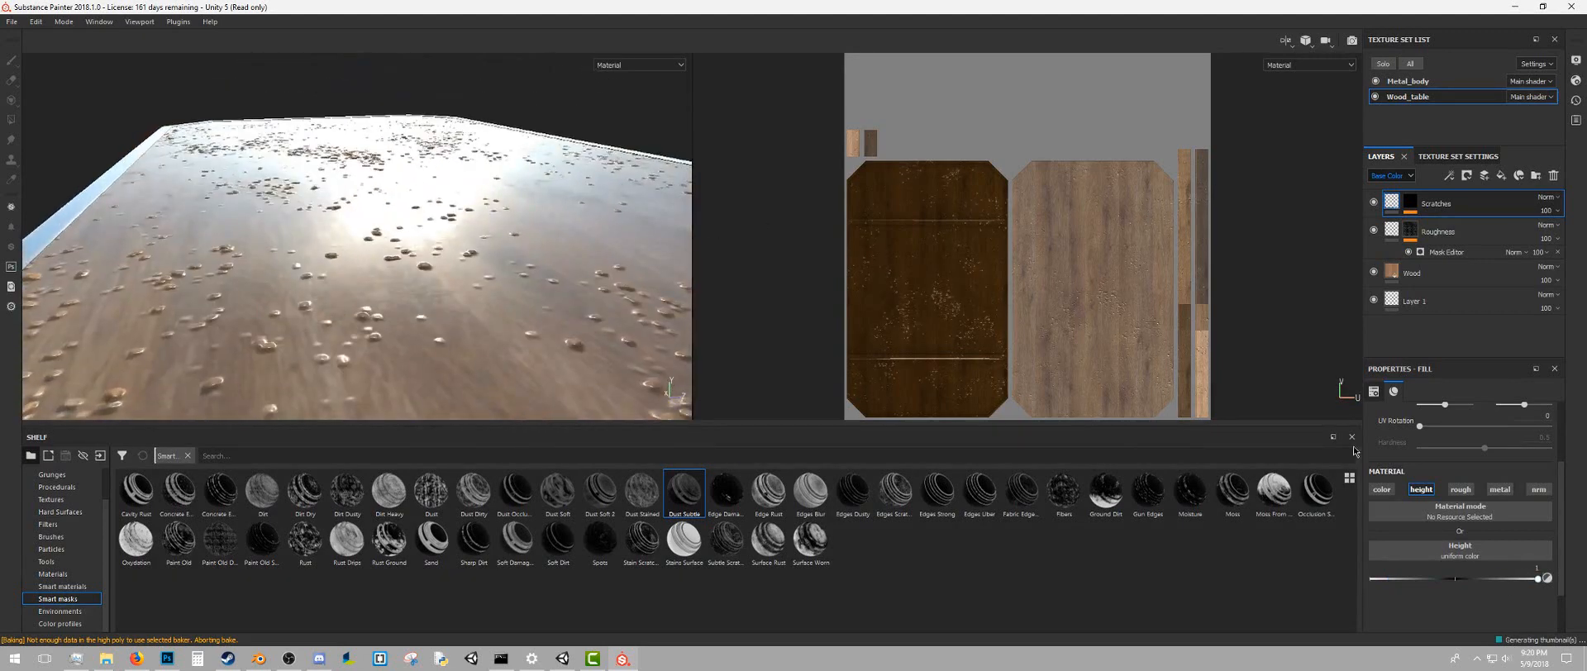
pyautogui.moveTo(1509, 581); pyautogui.dragTo(1455, 577)
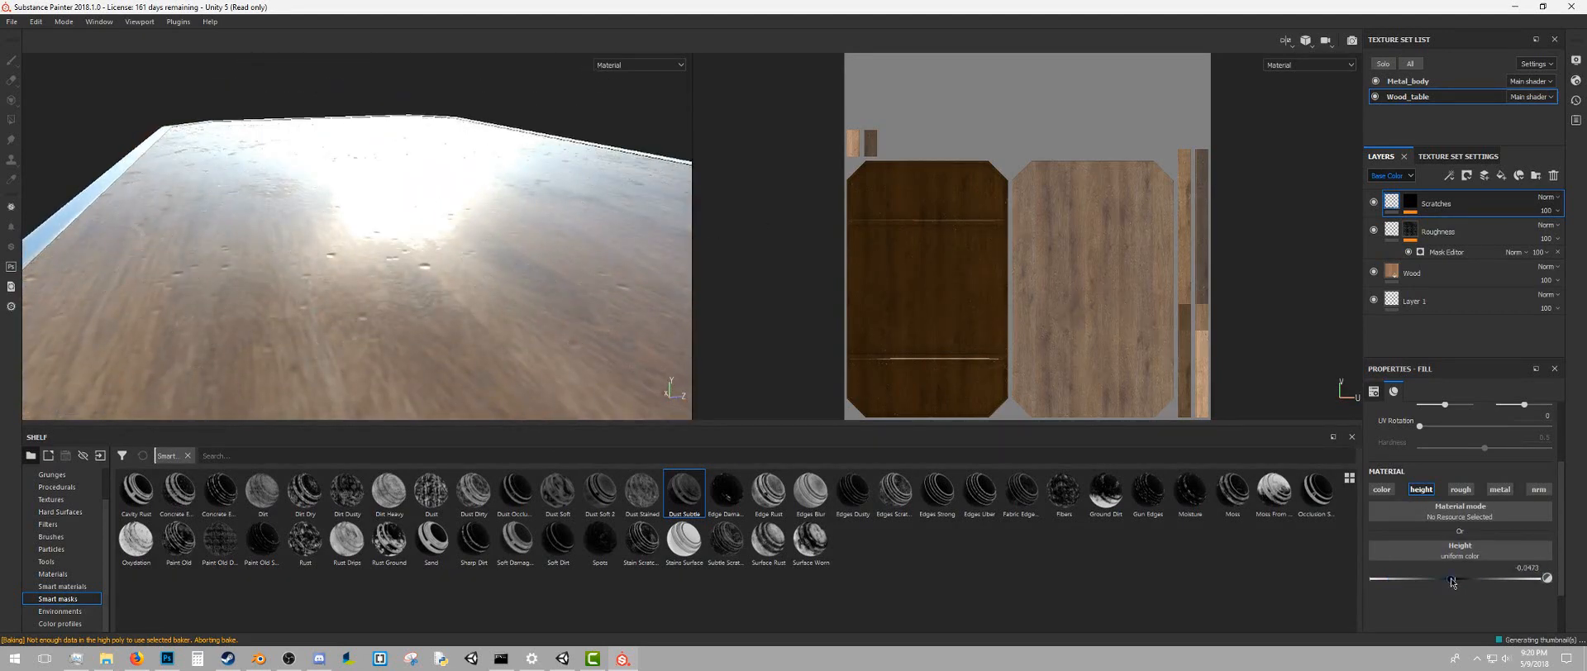
pyautogui.keyDown('alt'); pyautogui.moveTo(628, 265); pyautogui.dragTo(532, 225); pyautogui.keyUp('alt')
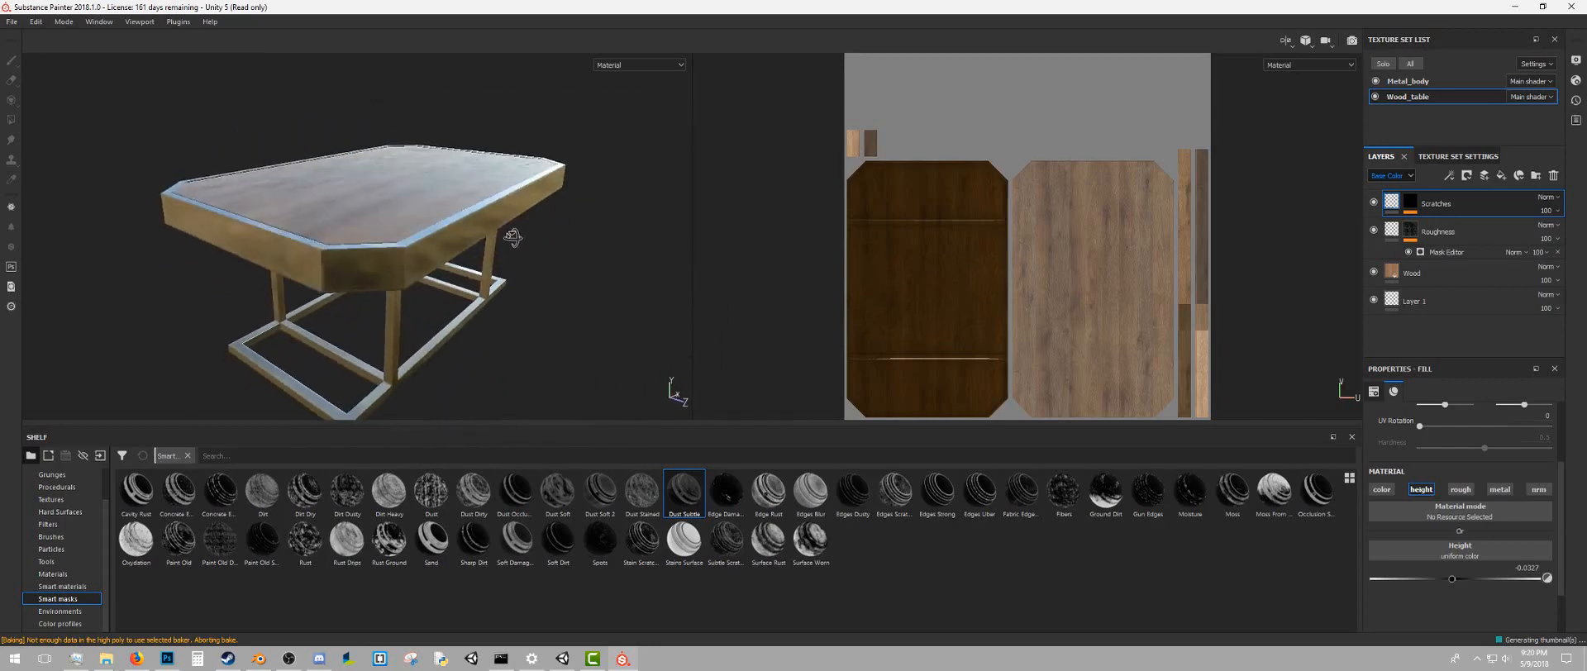
# Open the mesh map baking settings for the Wood_table texture set and choose an output size
pyautogui.click(1458, 157)
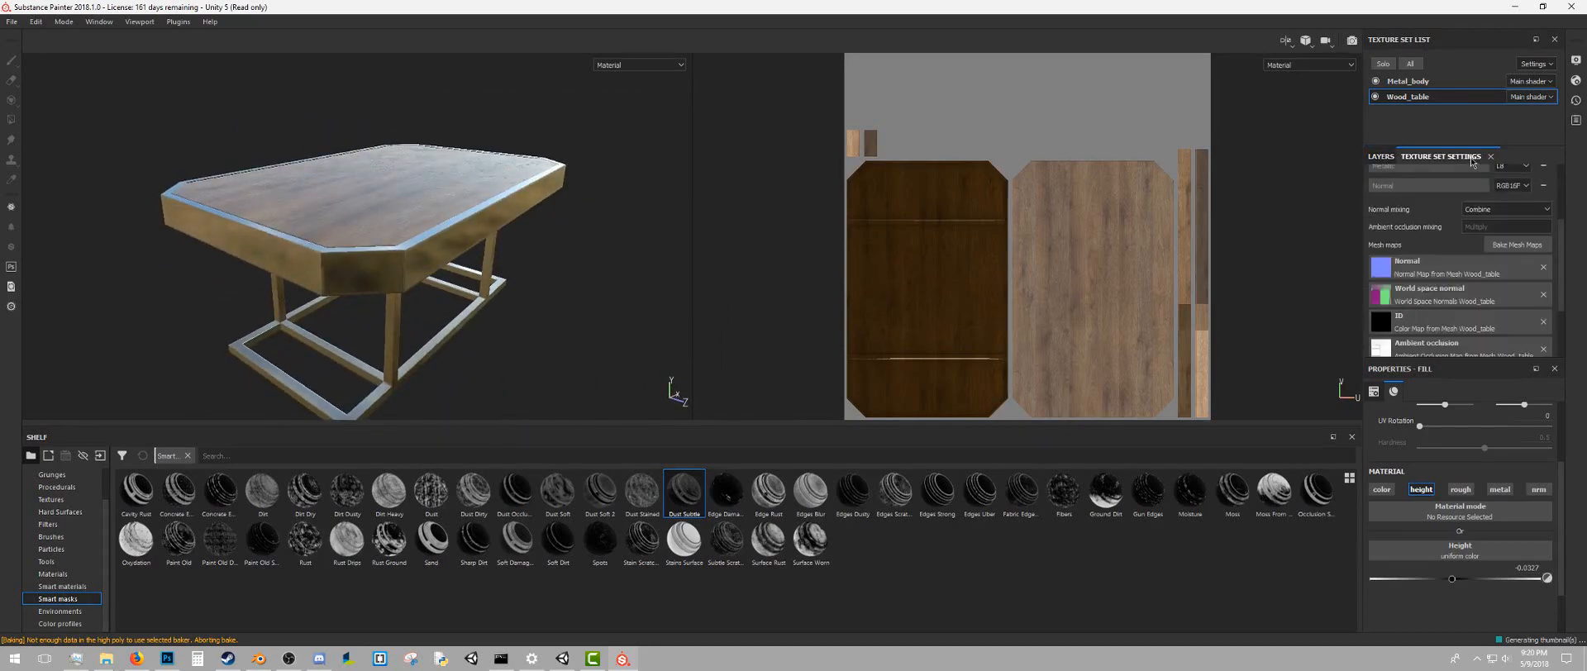
pyautogui.scroll(3, 1484, 257)
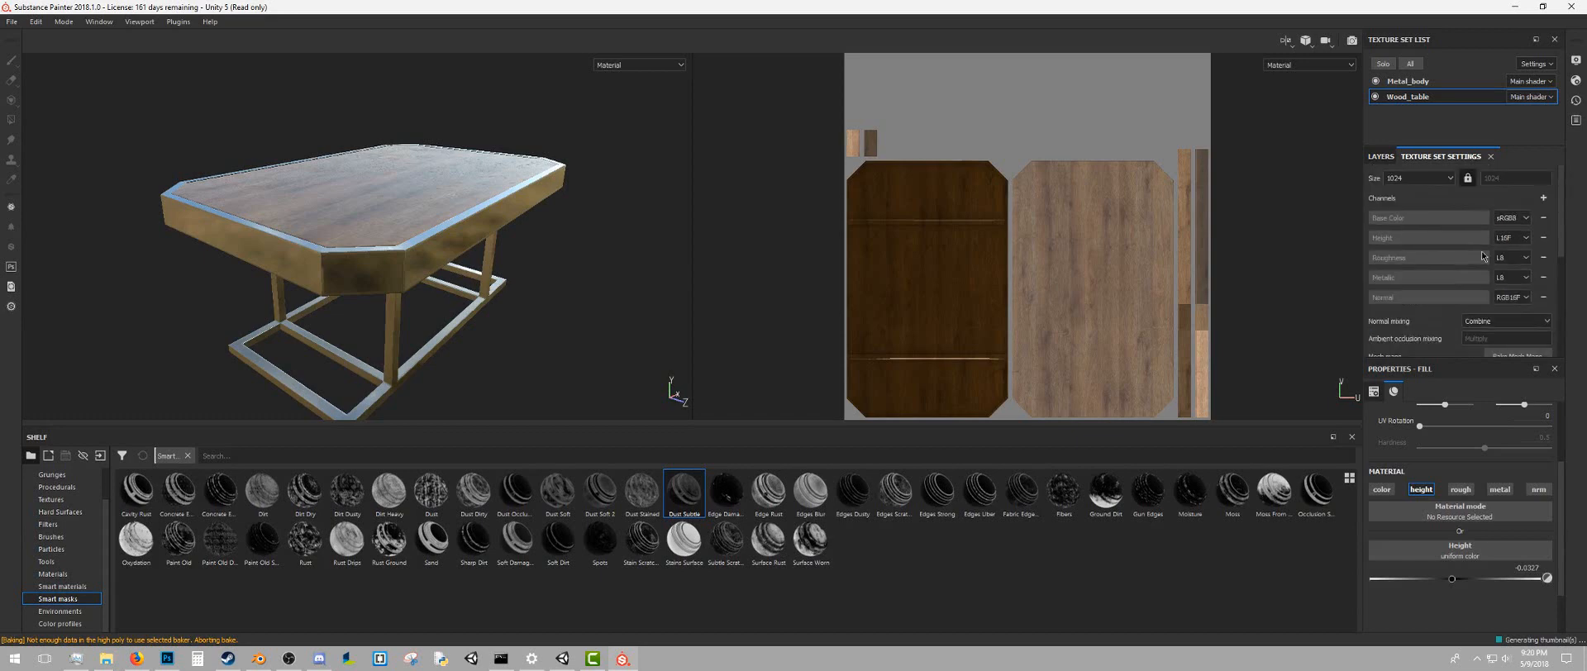
pyautogui.scroll(-2, 1413, 185)
pyautogui.click(1517, 282)
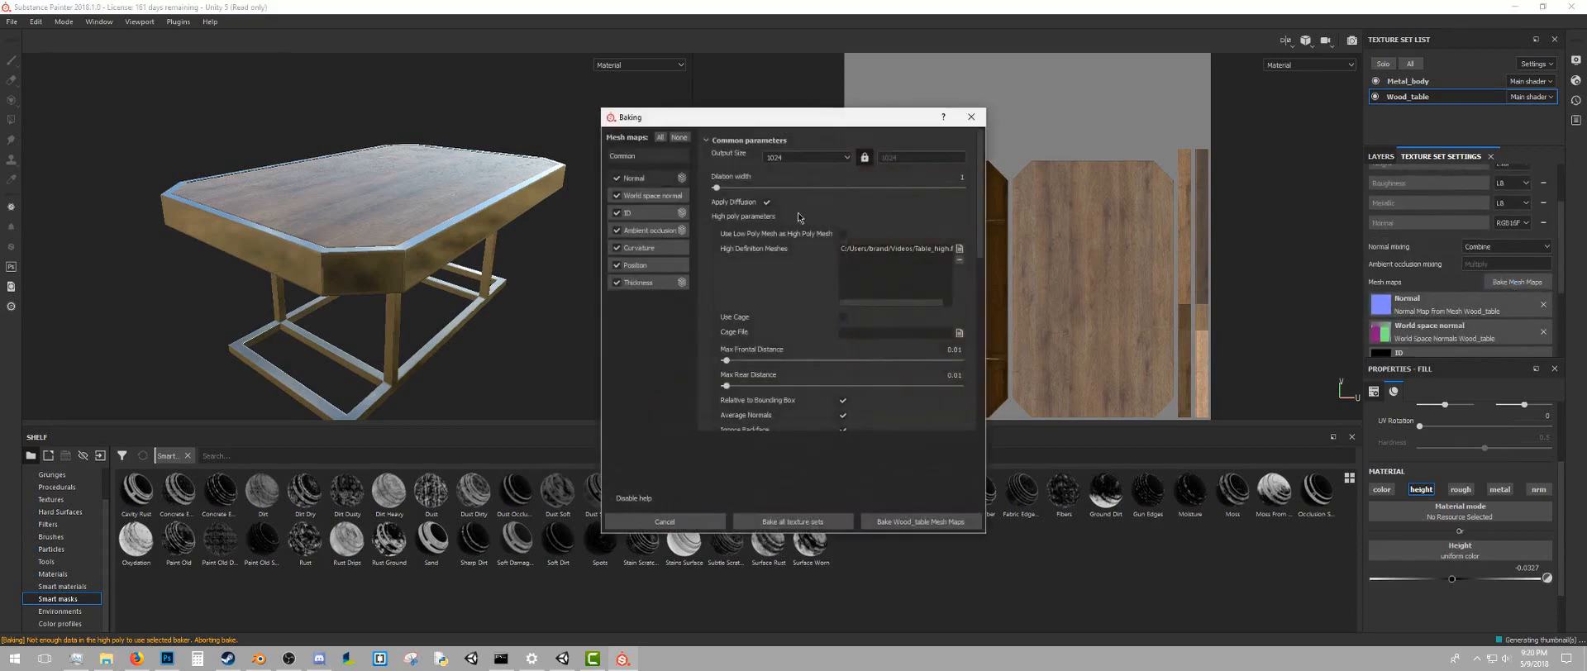
pyautogui.click(776, 159)
pyautogui.click(813, 225)
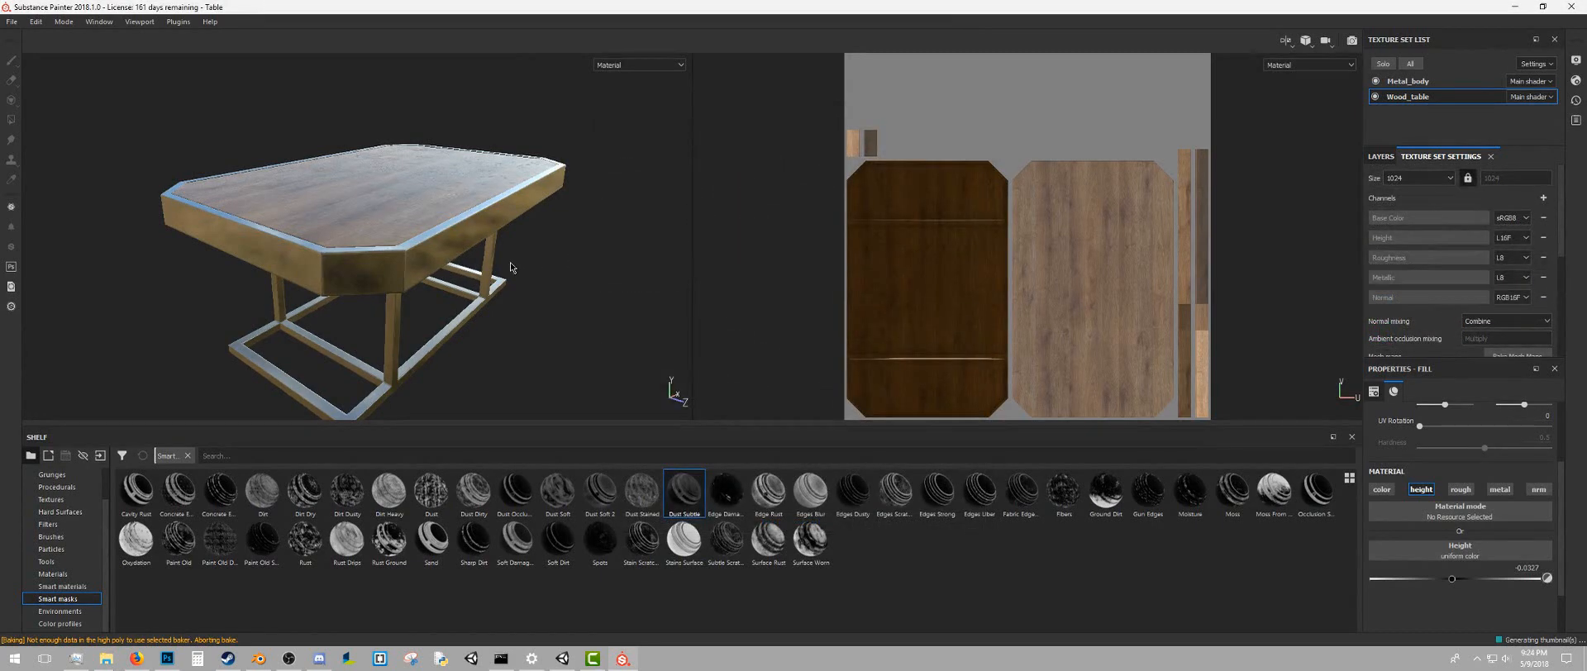
# Inspect the table's corner up close and set the Wood_table texture size to 2048
pyautogui.rightClick(566, 279)
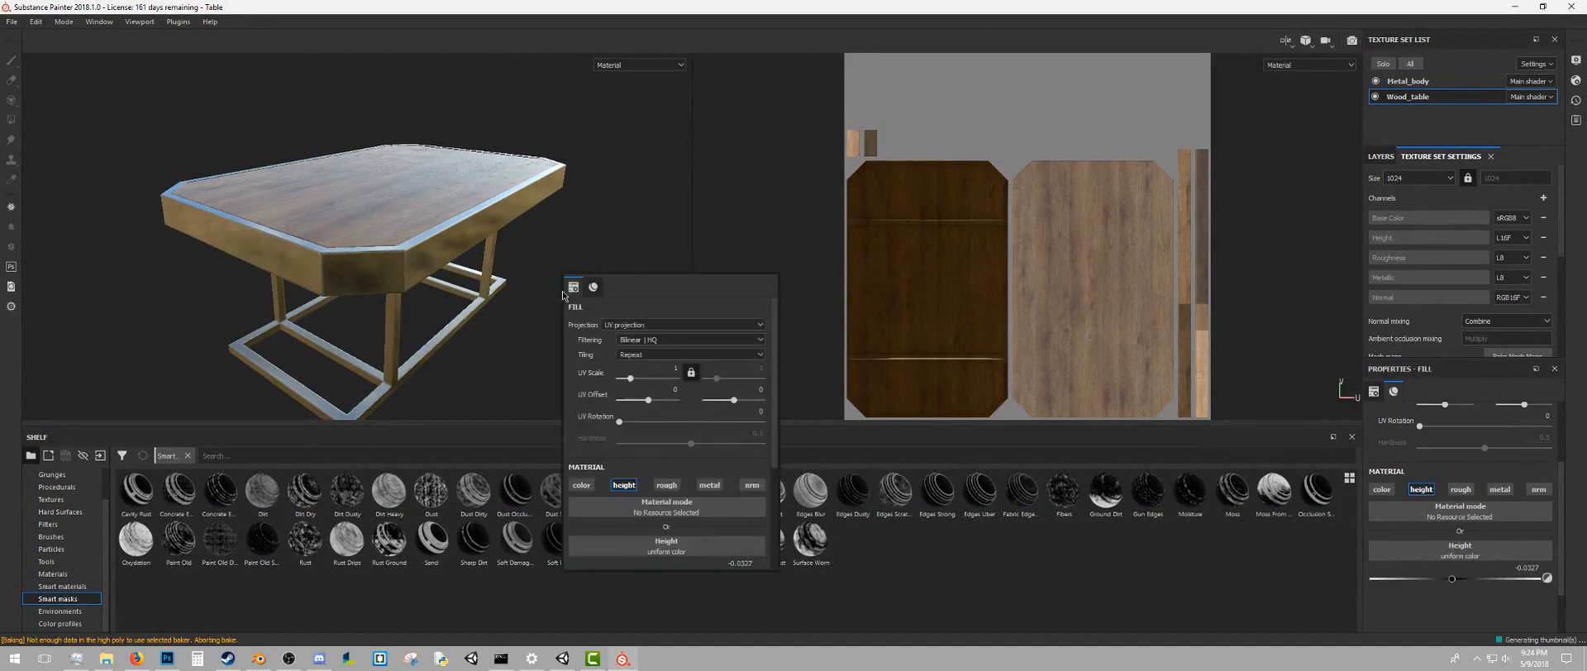
pyautogui.keyDown('alt'); pyautogui.moveTo(515, 278); pyautogui.dragTo(475, 266); pyautogui.keyUp('alt')
pyautogui.scroll(5, 567, 276)
pyautogui.scroll(-2, 474, 264)
pyautogui.scroll(4, 474, 265)
pyautogui.scroll(6, 474, 264)
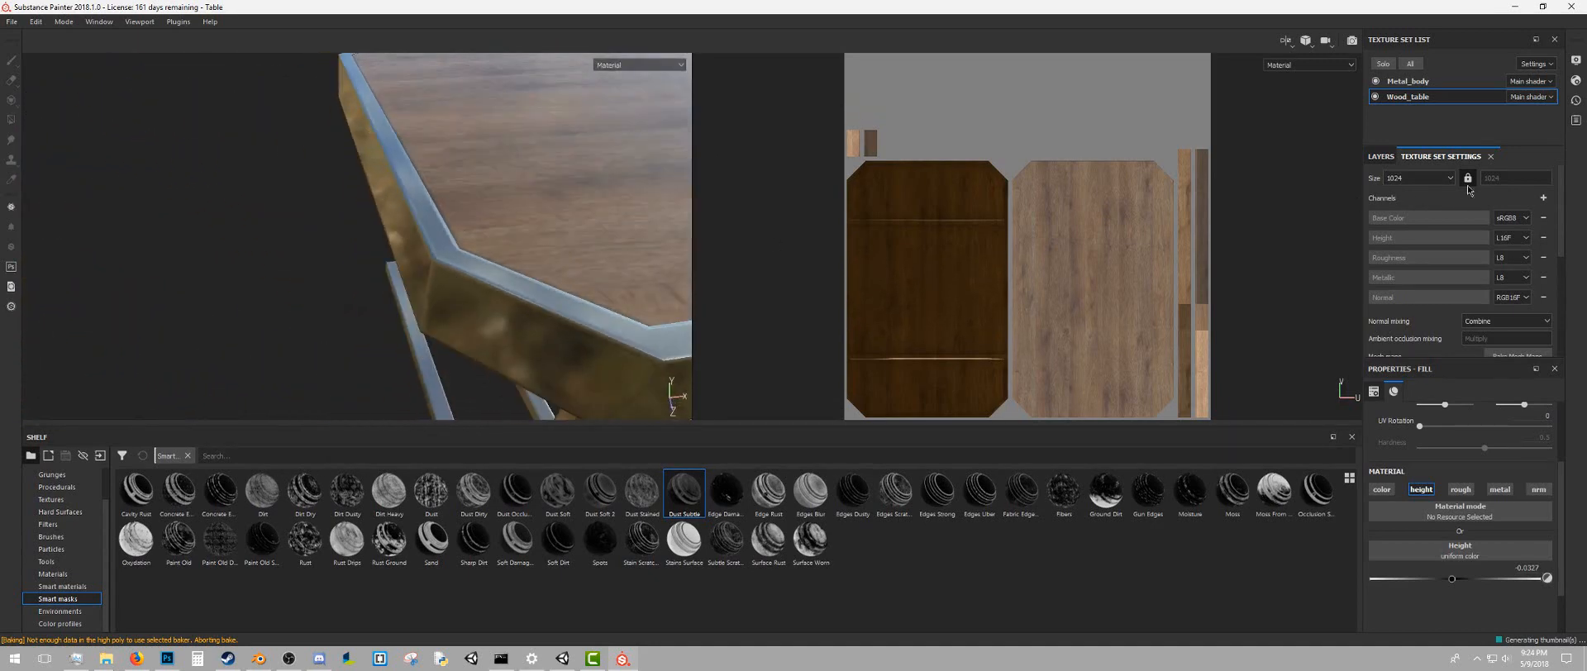
pyautogui.click(1397, 178)
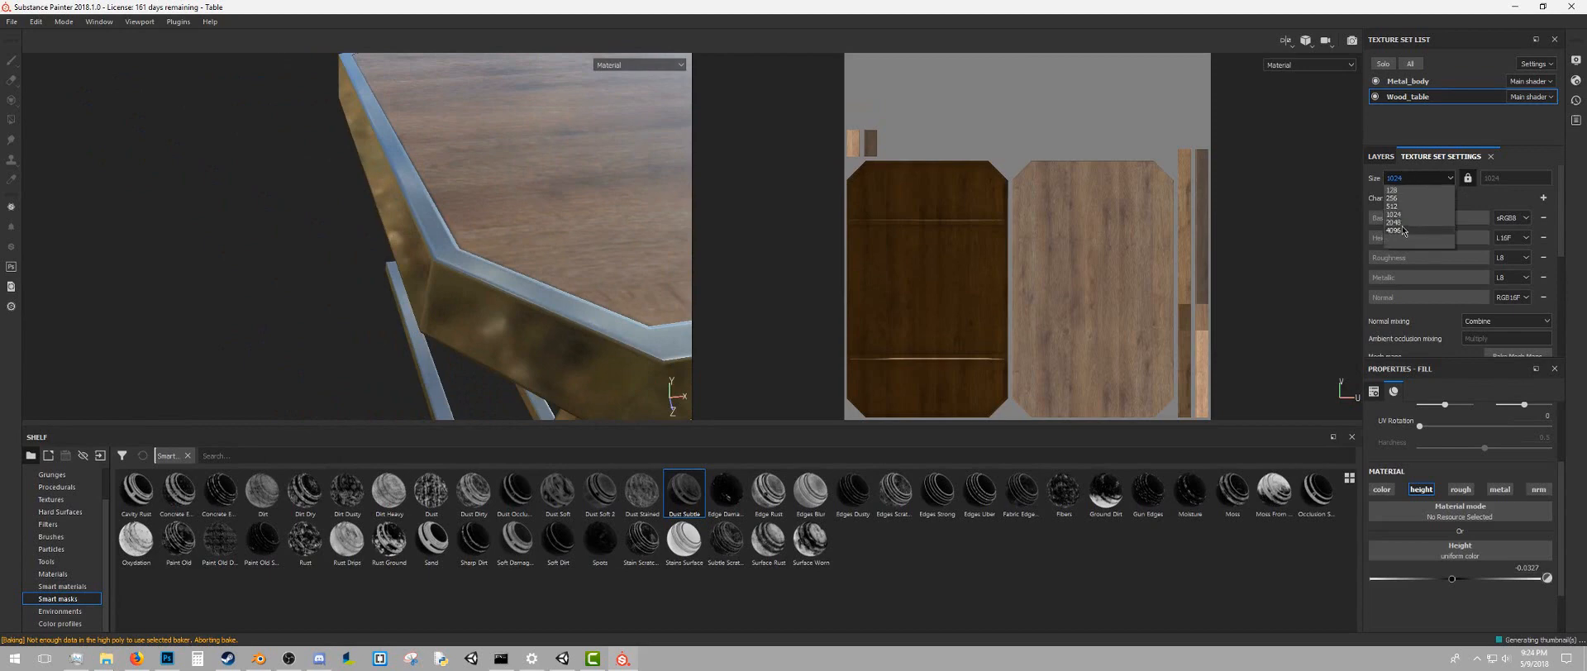
pyautogui.click(1402, 224)
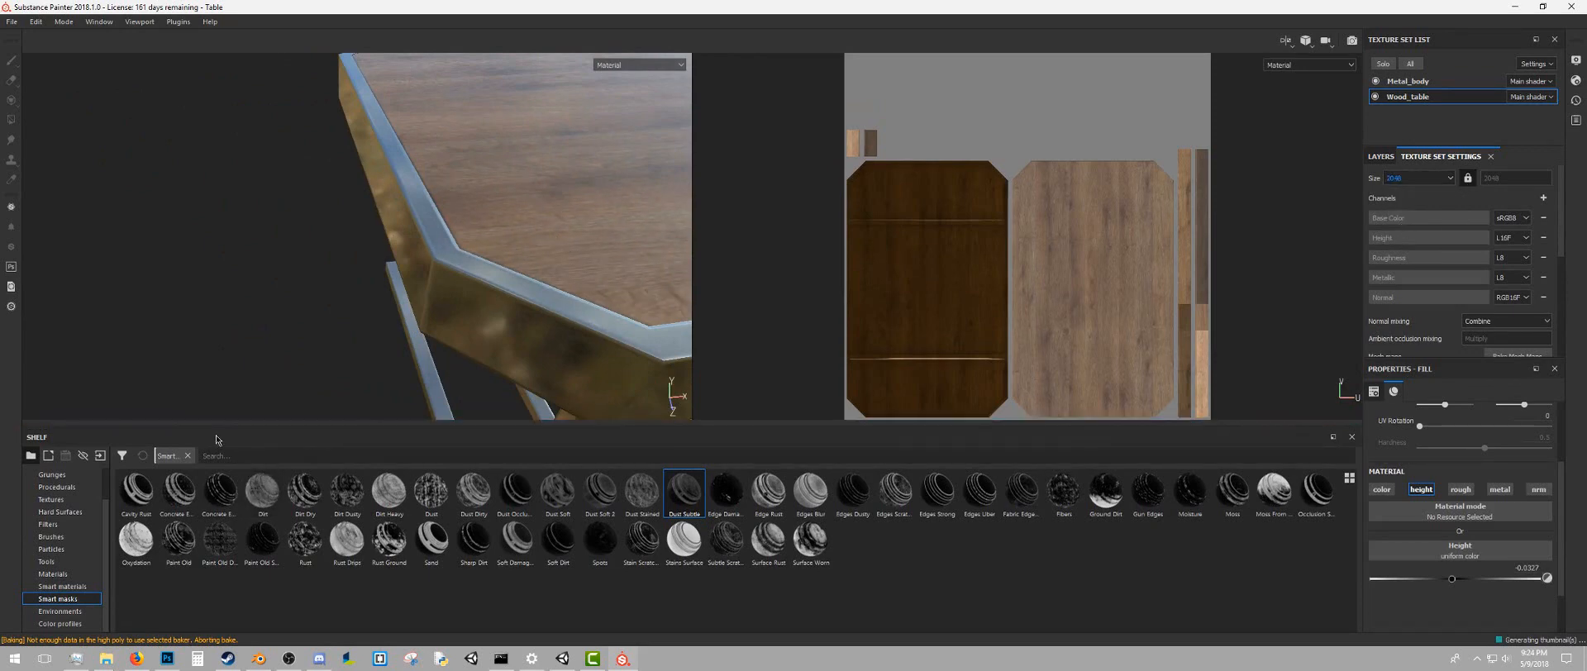
# Set the Wood_table texture set size to 4096
pyautogui.scroll(-5, 273, 317)
pyautogui.keyDown('alt'); pyautogui.moveTo(274, 318); pyautogui.dragTo(463, 299); pyautogui.keyUp('alt')
pyautogui.scroll(5, 430, 280)
pyautogui.scroll(-5, 529, 295)
pyautogui.scroll(4, 491, 296)
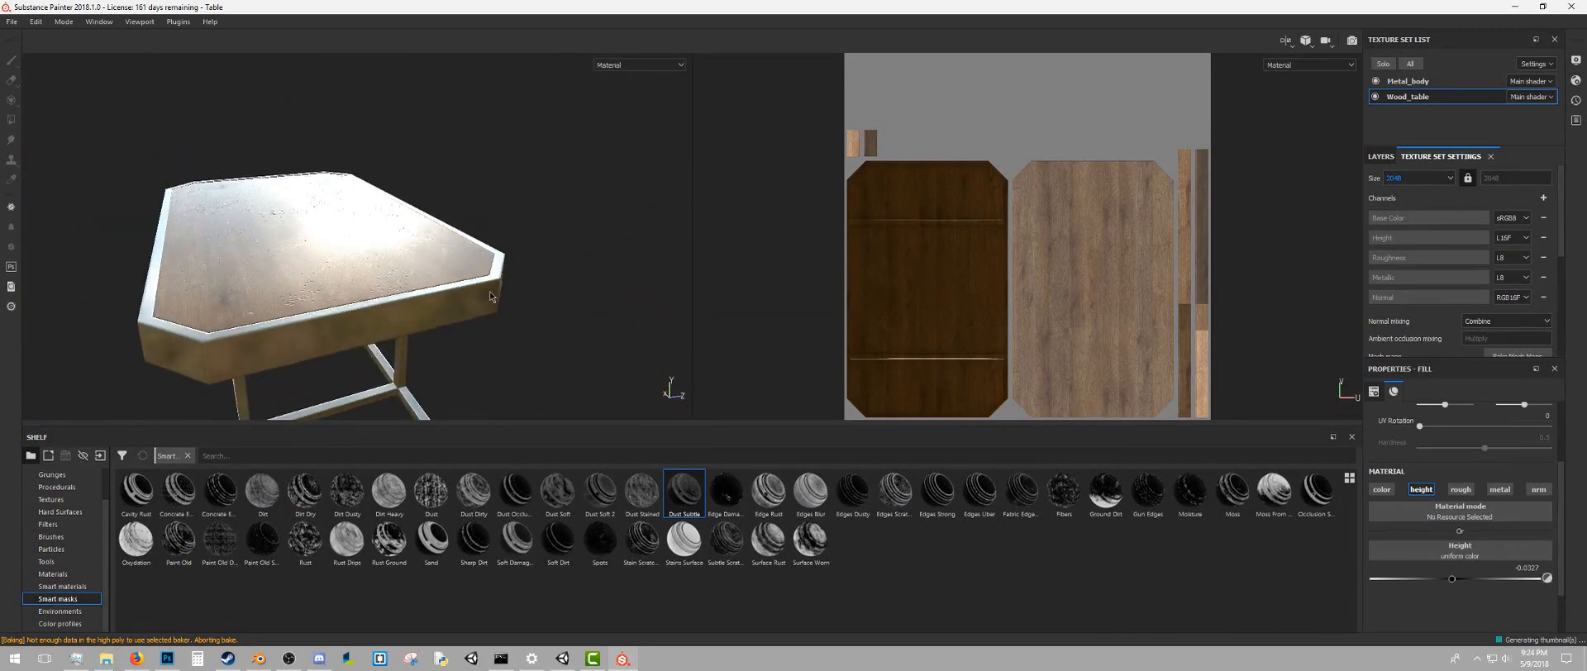
pyautogui.click(1413, 237)
pyautogui.click(1416, 177)
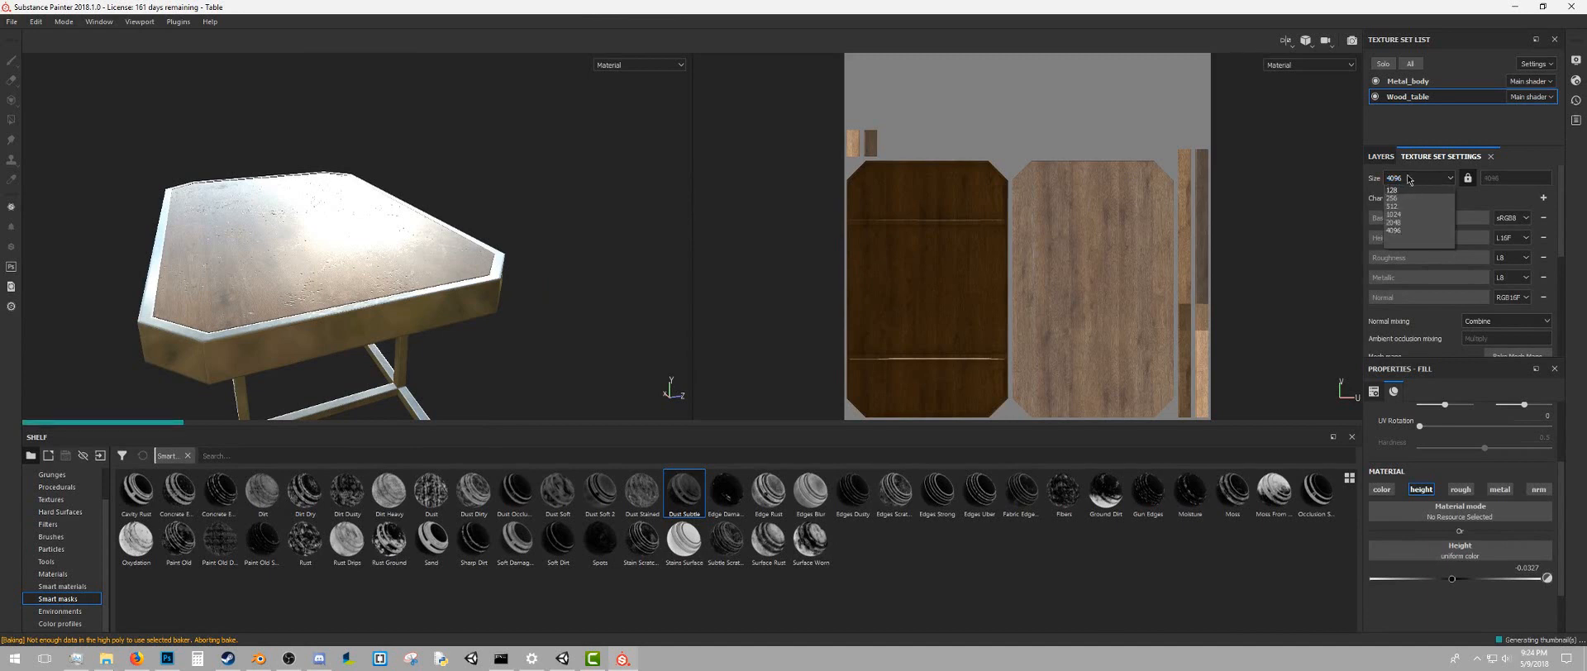
pyautogui.click(1410, 189)
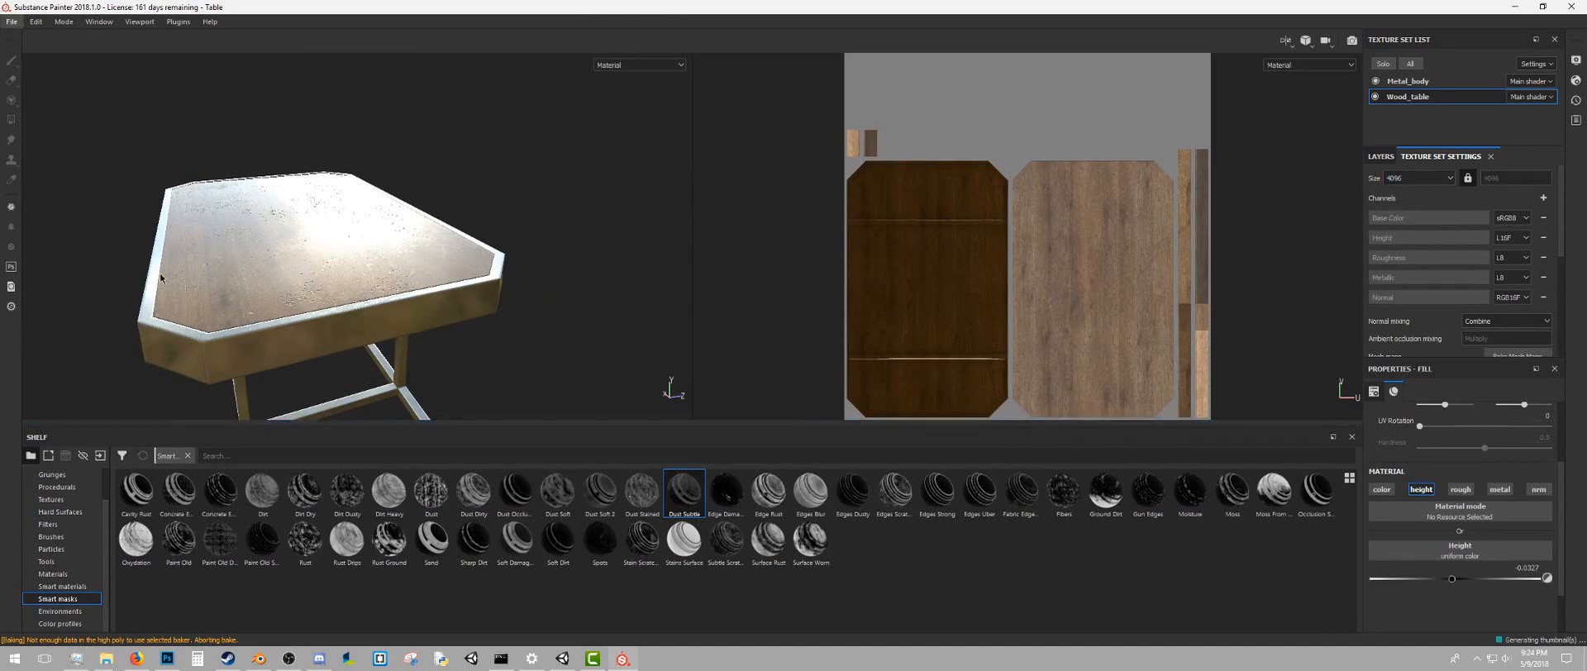
# Inspect the wooden tabletop and its metal edge up close and from a distance at the new resolution
pyautogui.keyDown('alt'); pyautogui.moveTo(371, 301); pyautogui.dragTo(560, 252); pyautogui.keyUp('alt')
pyautogui.scroll(3, 305, 252)
pyautogui.scroll(2, 306, 251)
pyautogui.scroll(-3, 284, 276)
pyautogui.scroll(-3, 302, 251)
pyautogui.scroll(3, 426, 251)
pyautogui.keyDown('alt'); pyautogui.moveTo(426, 250); pyautogui.dragTo(371, 199); pyautogui.keyUp('alt')
pyautogui.scroll(5, 301, 364)
pyautogui.scroll(-8, 301, 366)
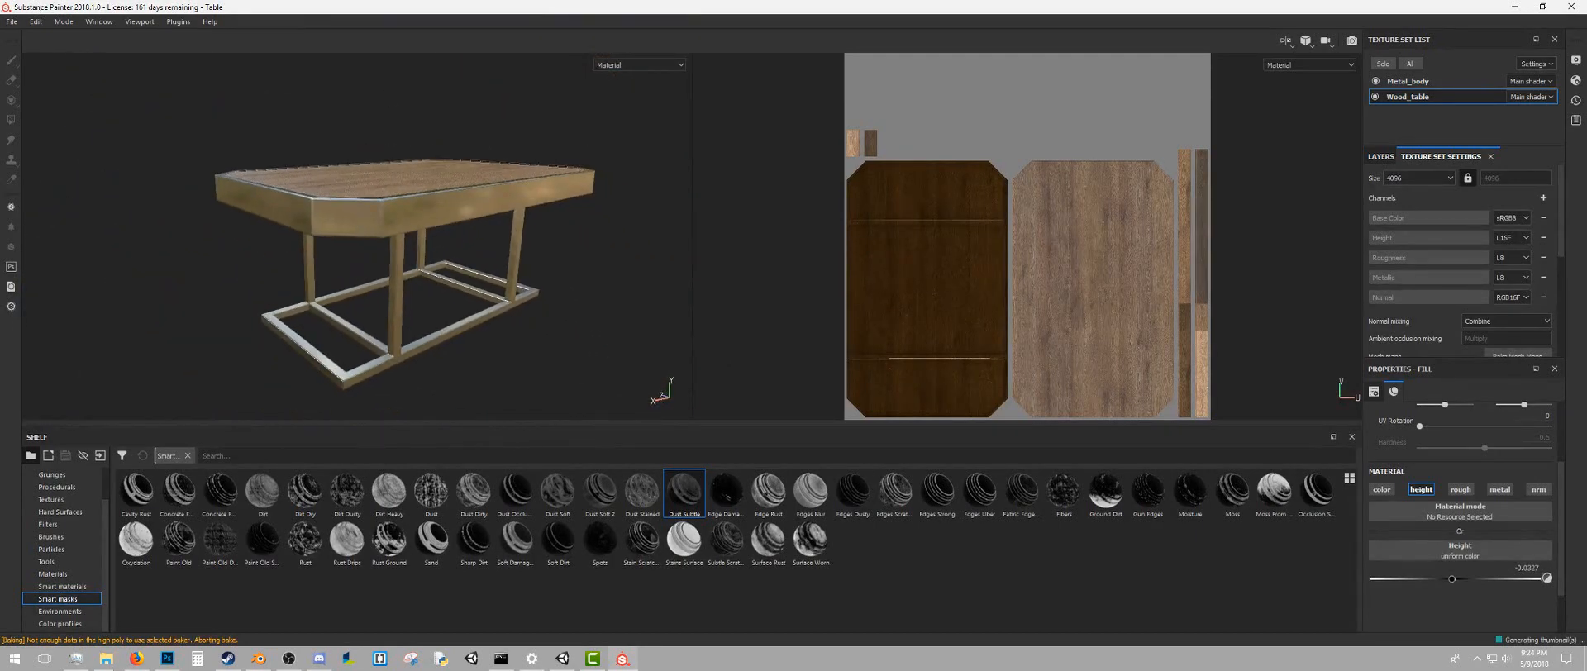
pyautogui.click(12, 23)
pyautogui.click(73, 229)
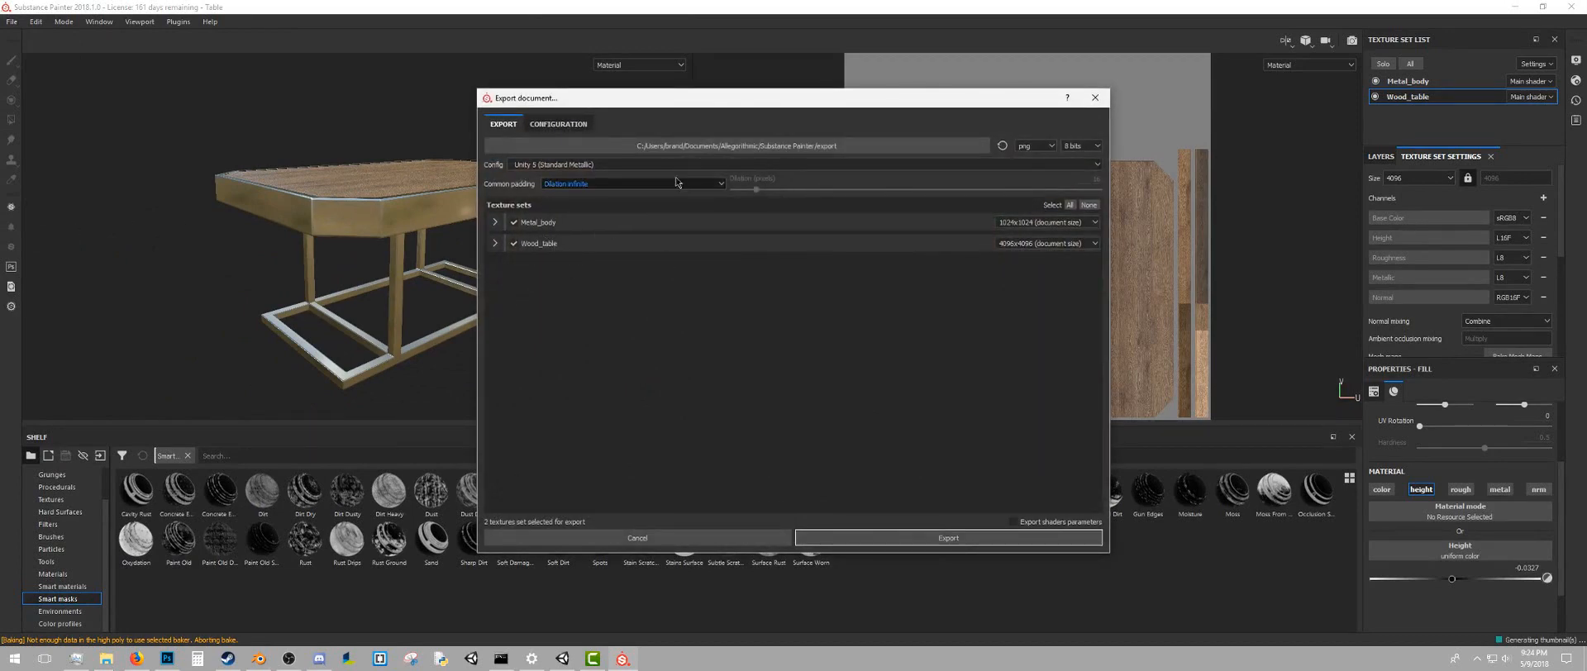
pyautogui.click(600, 164)
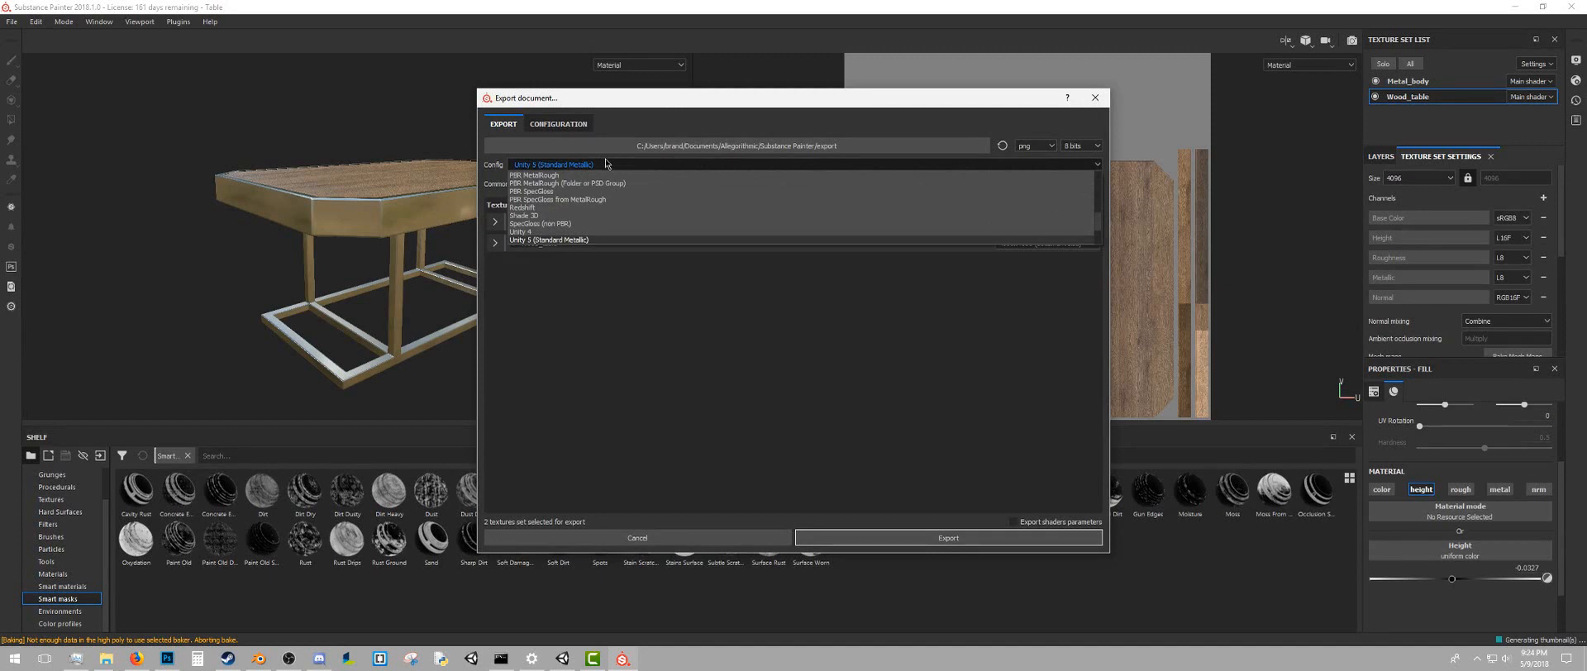
pyautogui.click(606, 164)
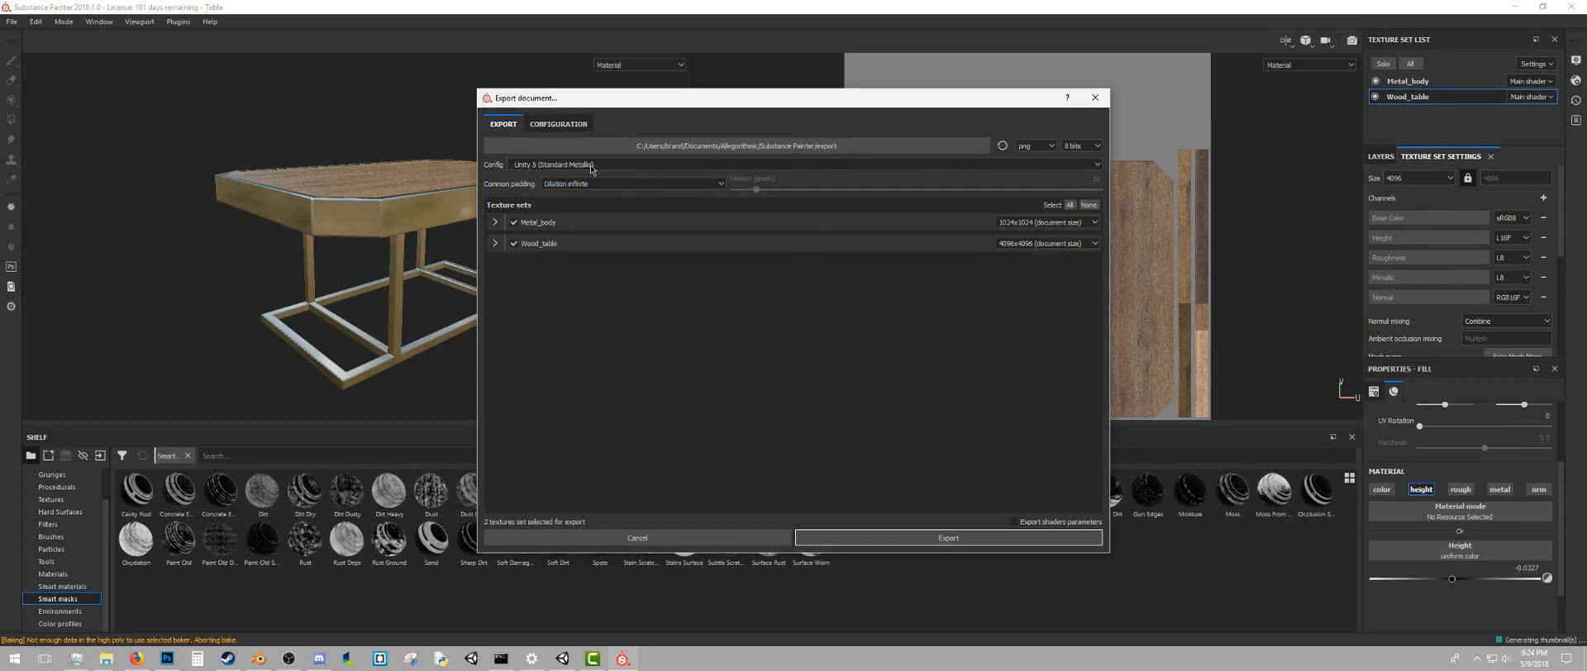
pyautogui.click(642, 183)
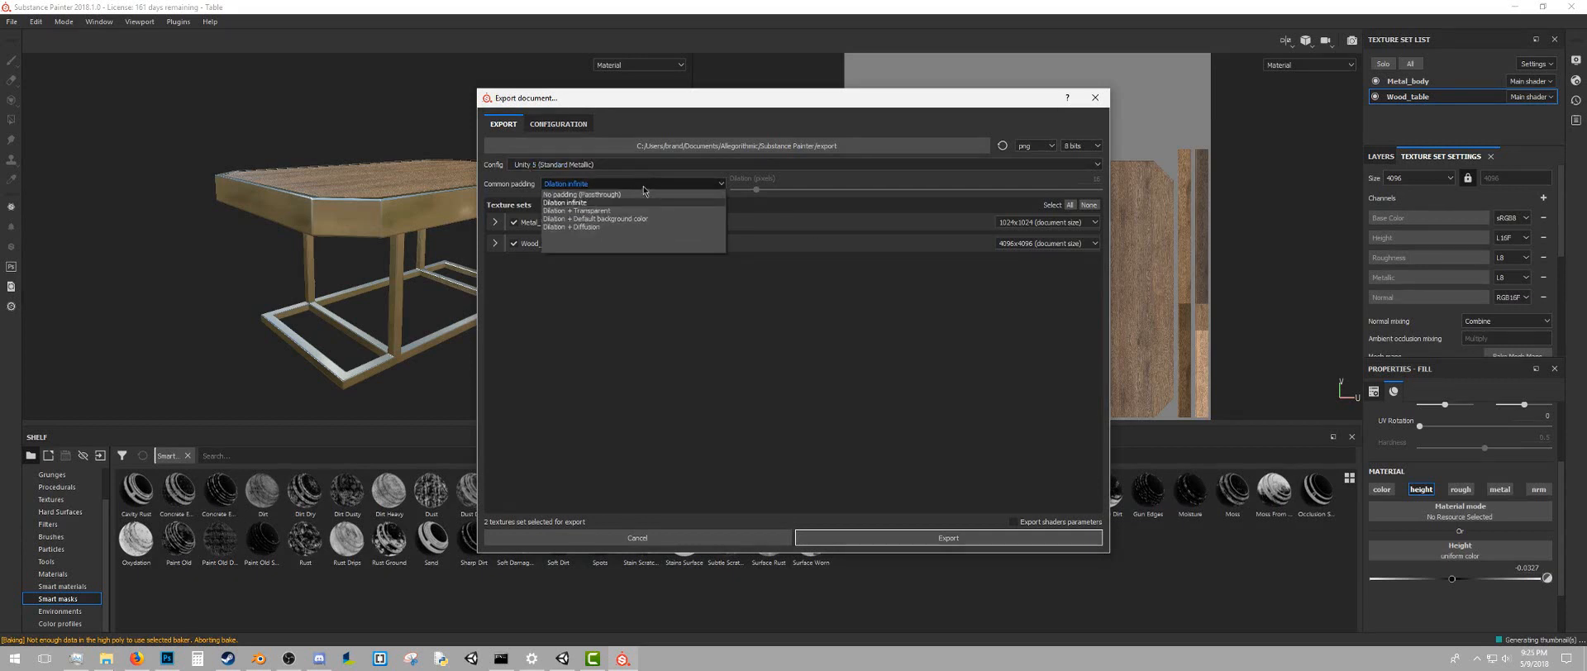
pyautogui.click(637, 229)
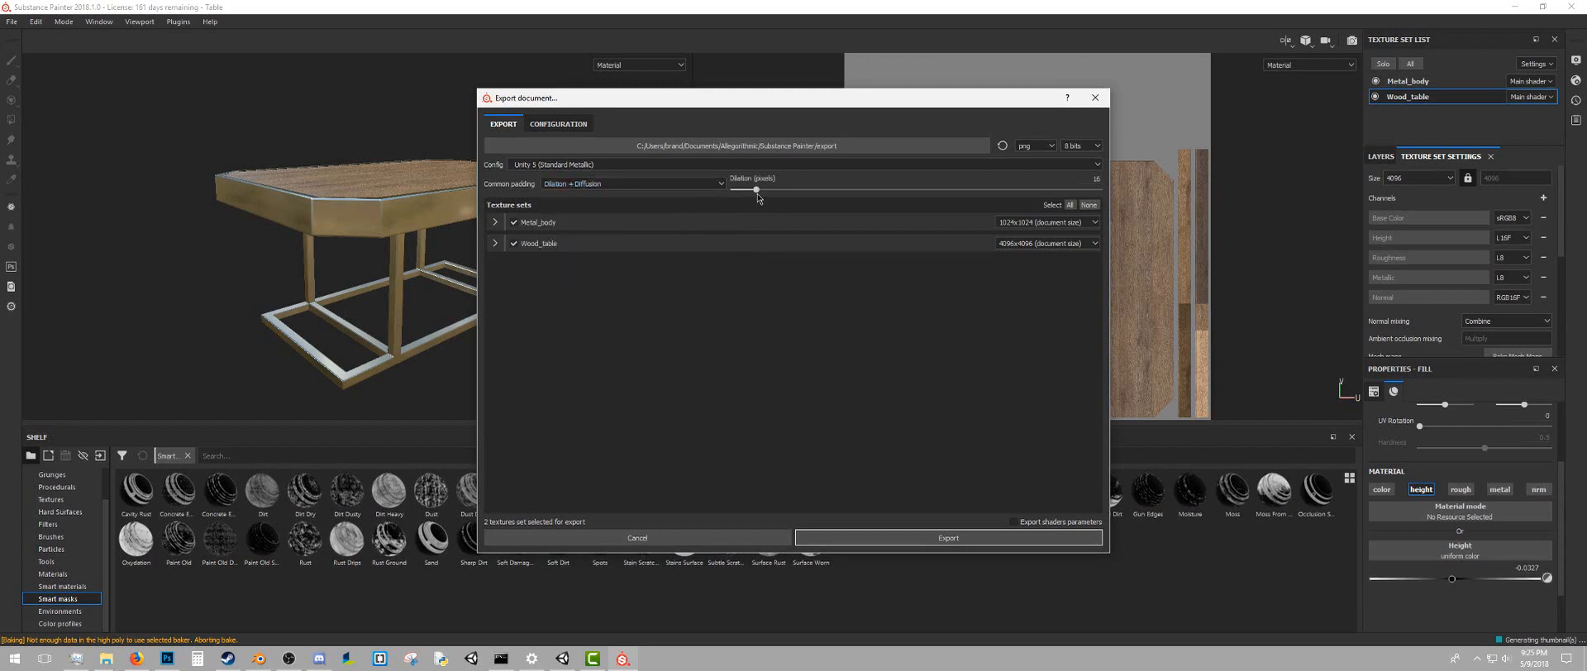
pyautogui.click(1046, 223)
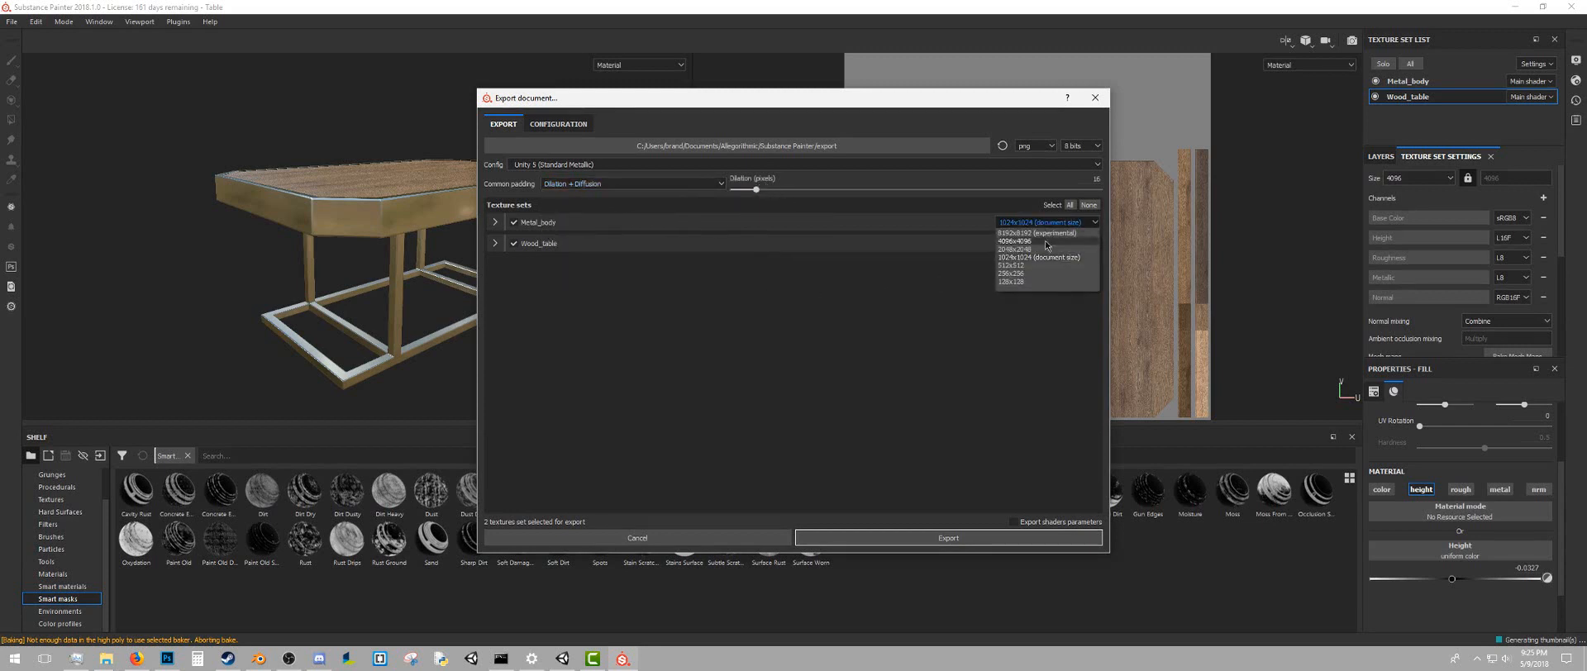
pyautogui.click(925, 320)
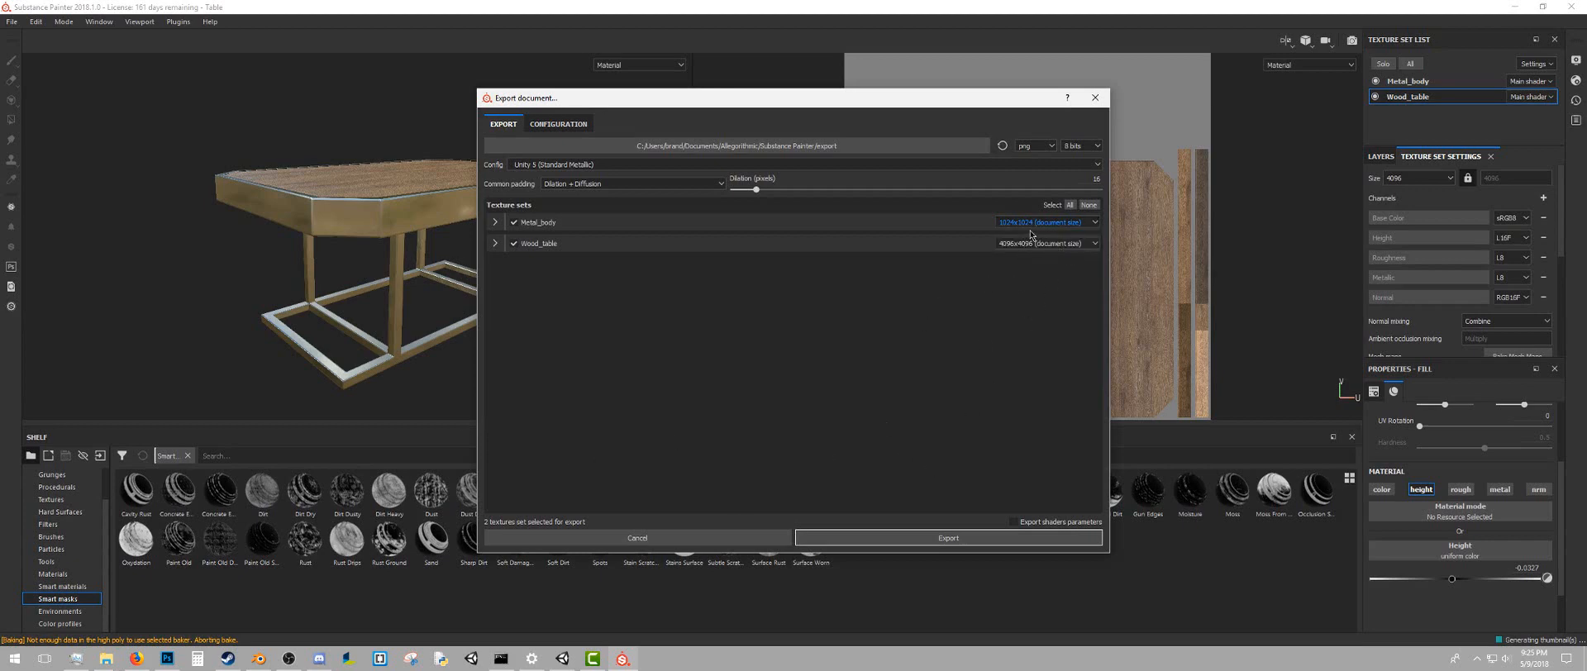
pyautogui.click(737, 542)
# Set the Metal_body texture set size to 4096 and inspect the table's metal frame
pyautogui.click(1434, 85)
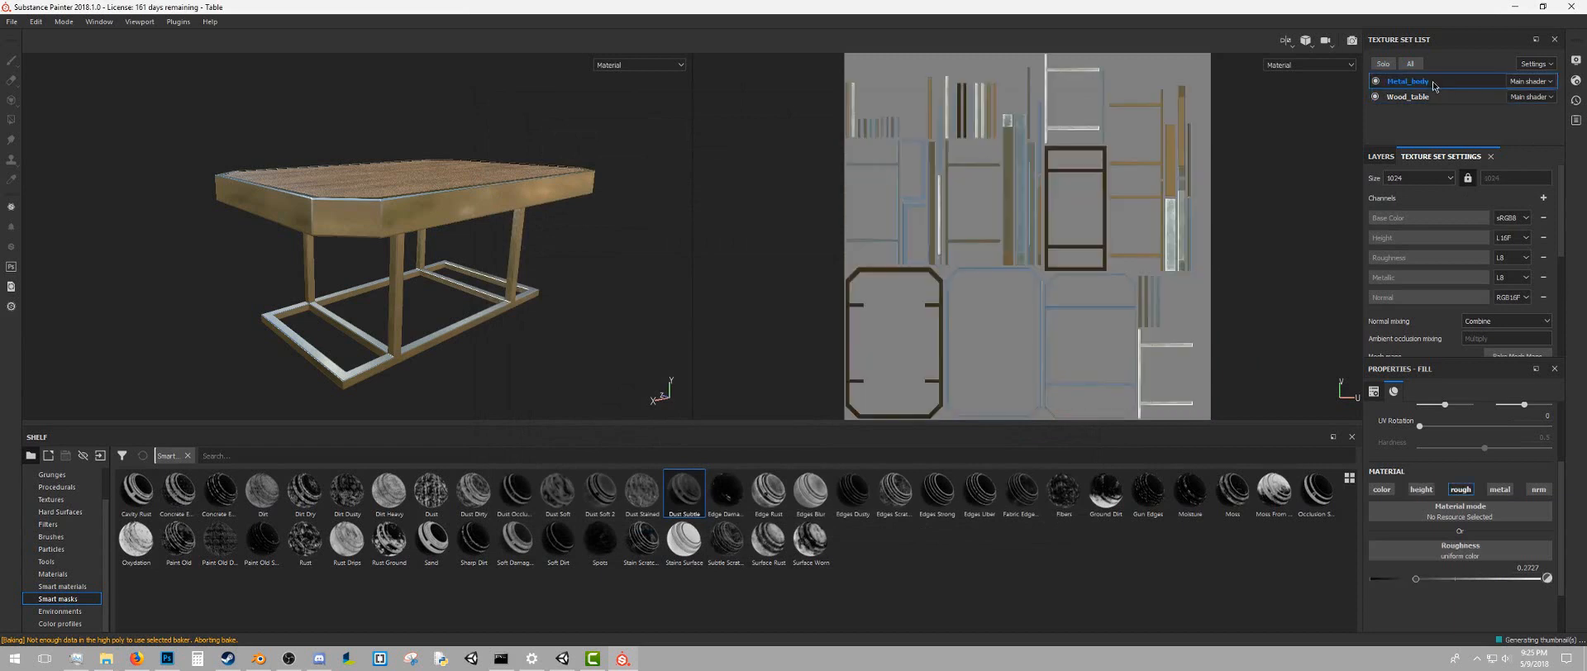
pyautogui.click(1440, 179)
pyautogui.click(1418, 229)
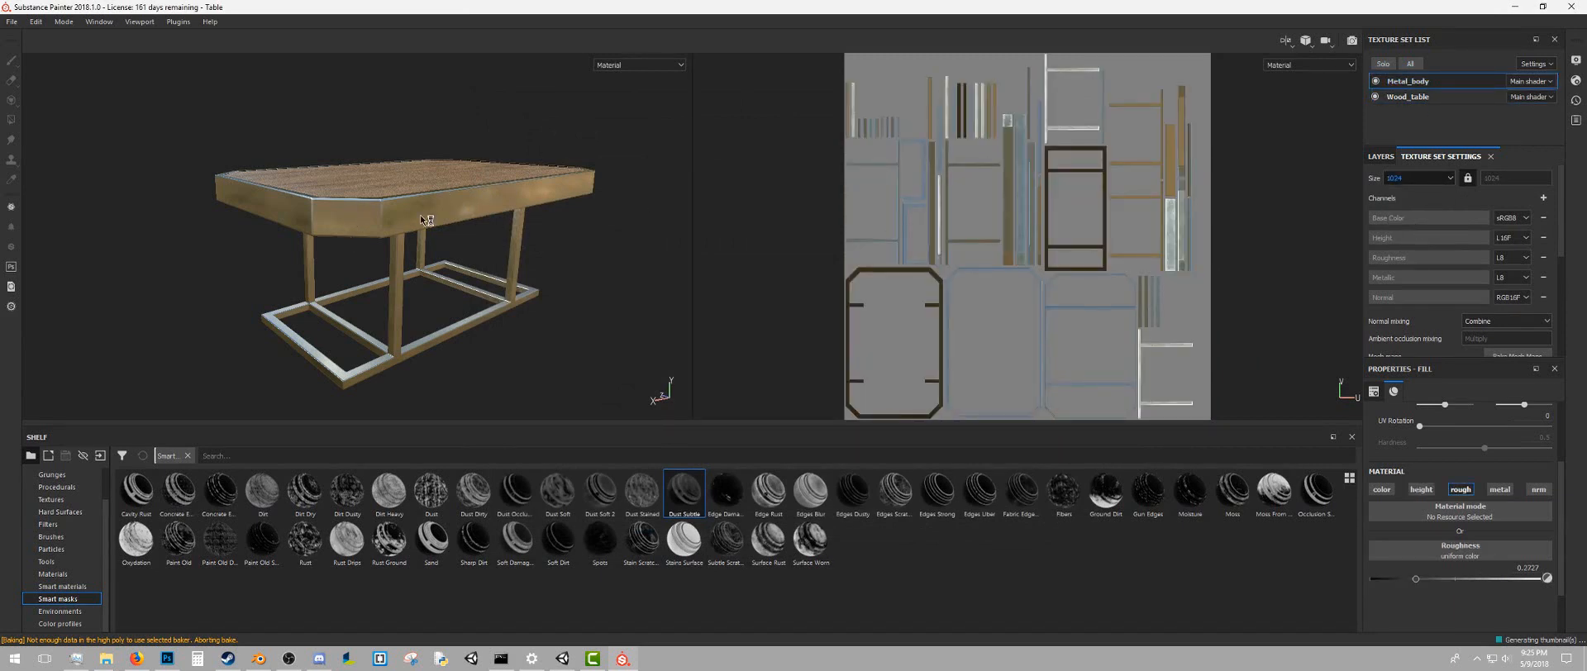
pyautogui.scroll(10, 377, 215)
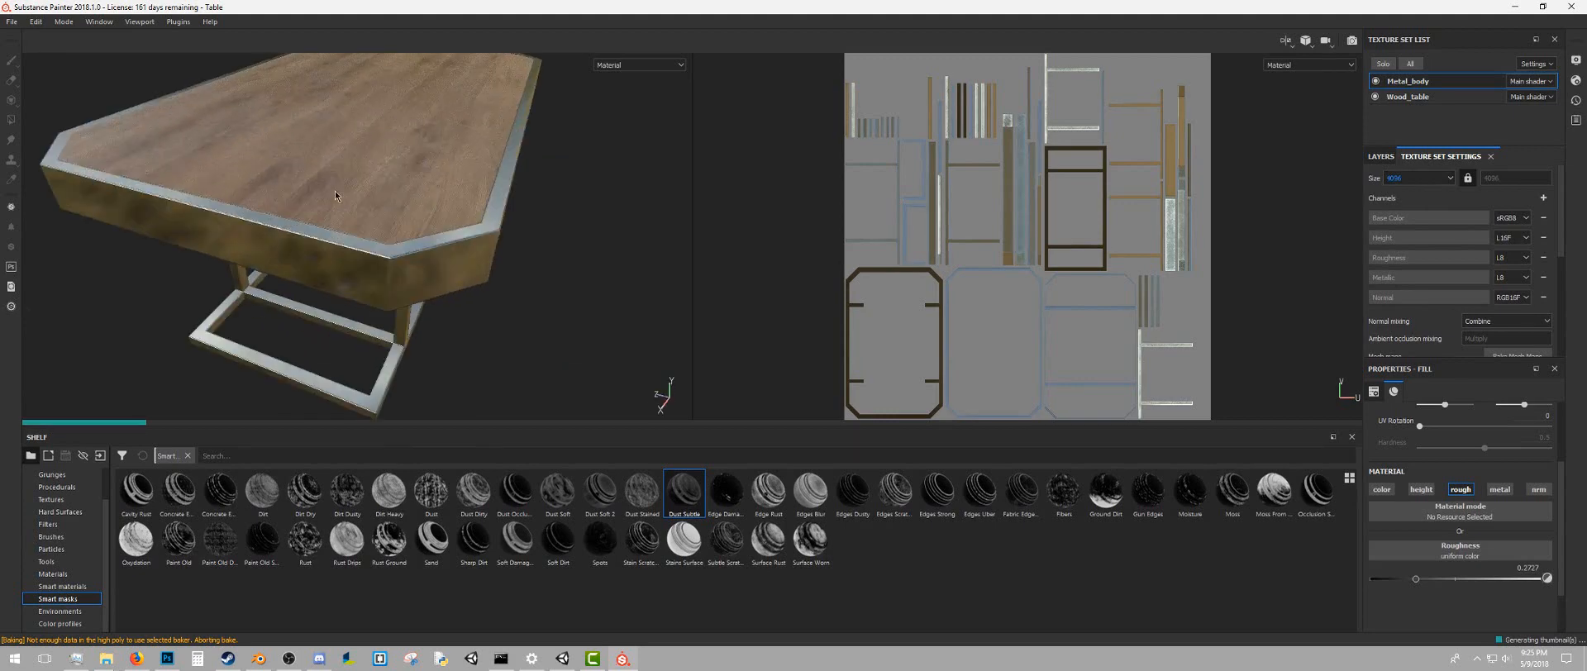
pyautogui.keyDown('alt'); pyautogui.moveTo(373, 189); pyautogui.dragTo(397, 170); pyautogui.keyUp('alt')
pyautogui.scroll(-6, 384, 222)
pyautogui.scroll(-3, 403, 207)
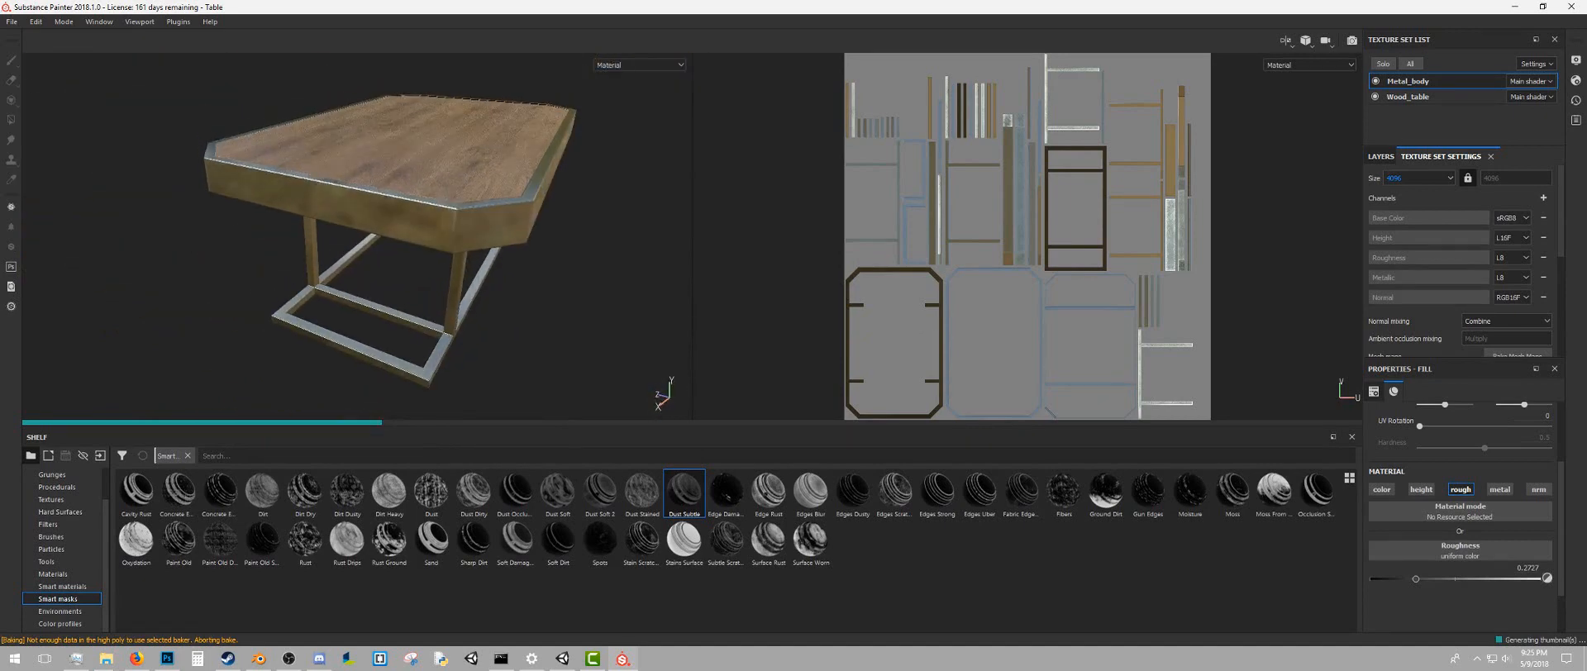
# Open the texture export settings and set the common padding to Dilation + Diffusion
pyautogui.click(12, 22)
pyautogui.click(60, 229)
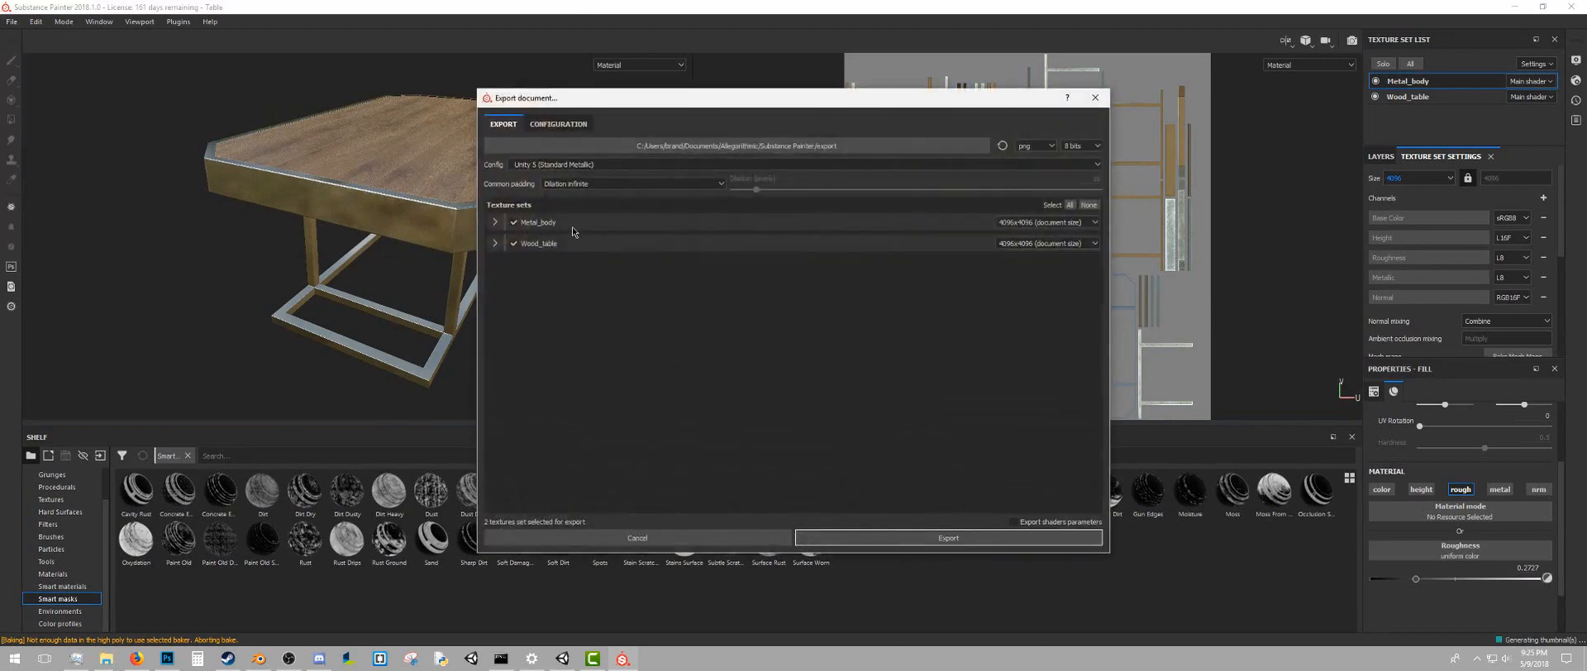
pyautogui.click(633, 183)
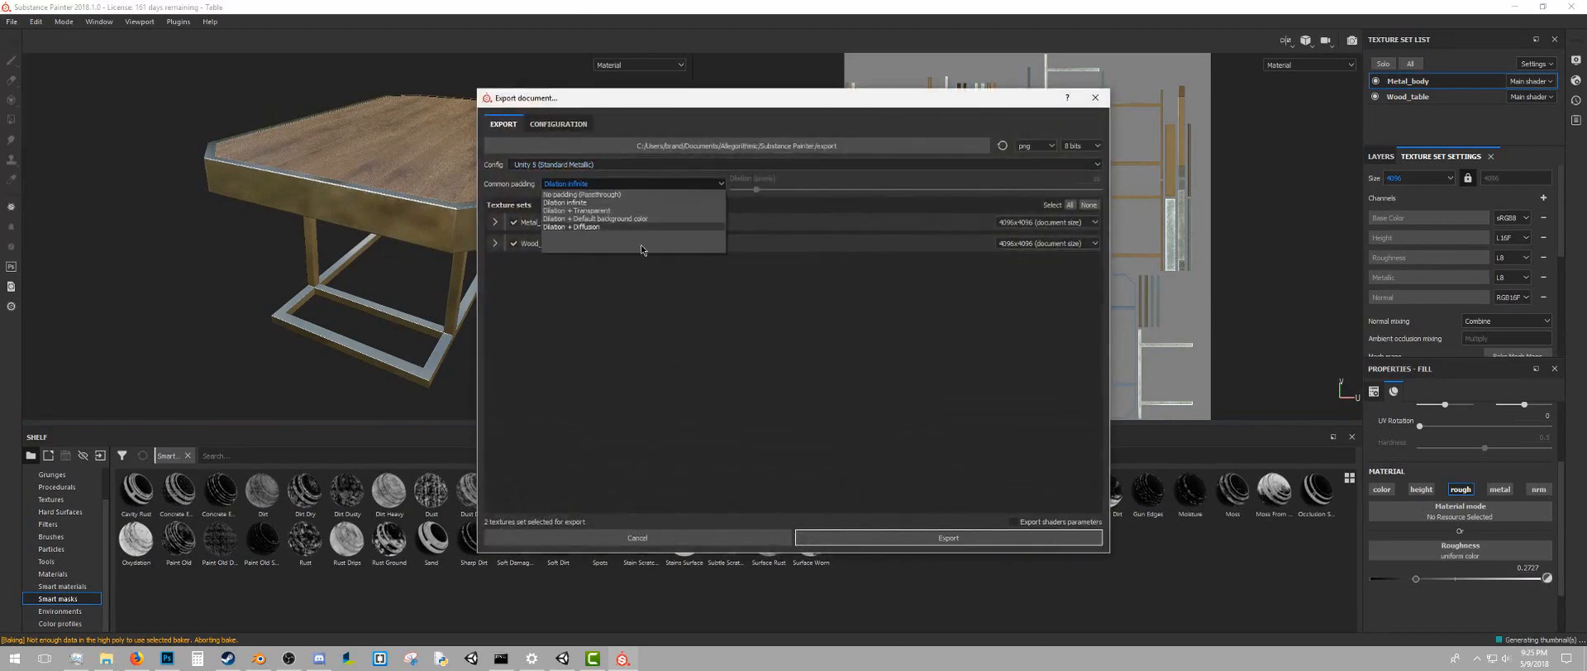
pyautogui.click(598, 228)
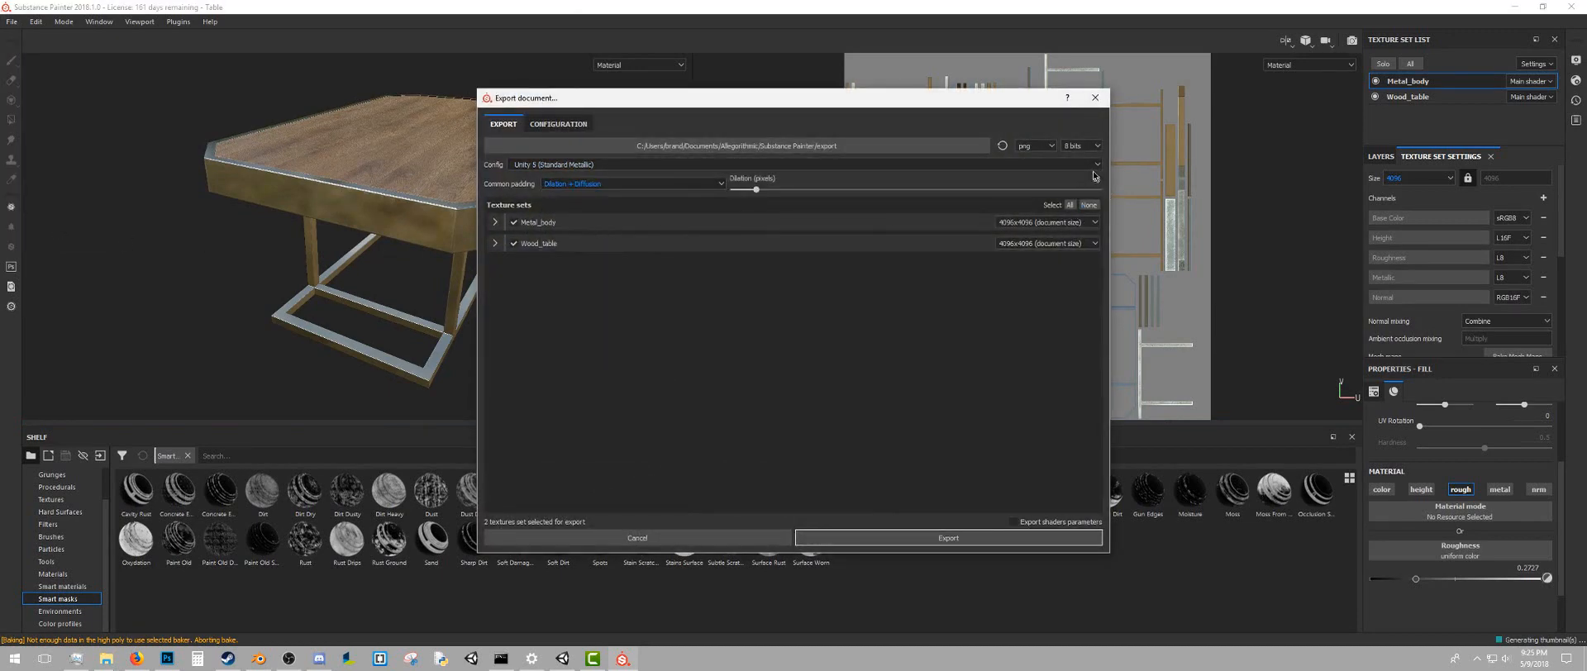
# Create a TutorialTextures folder inside Videos and choose it as the export destination
pyautogui.click(977, 147)
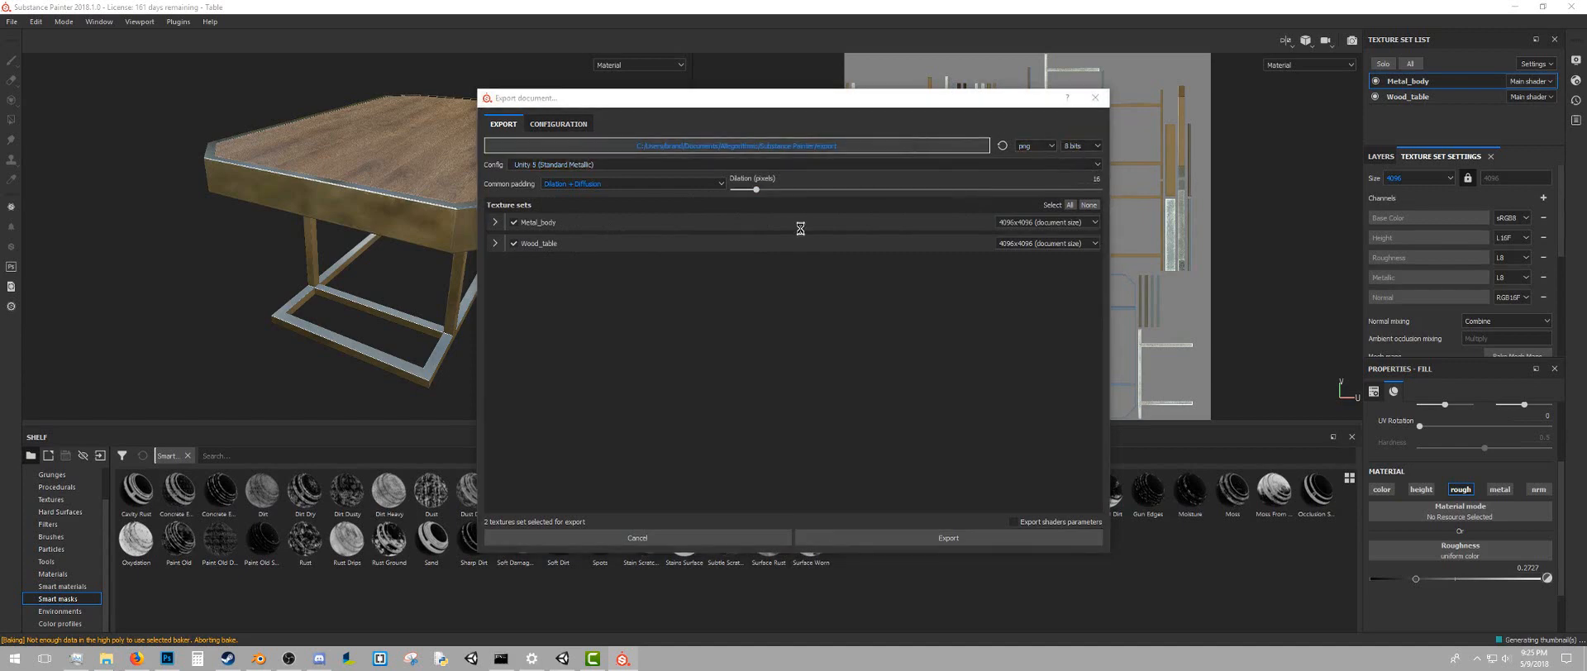
pyautogui.scroll(-2, 542, 341)
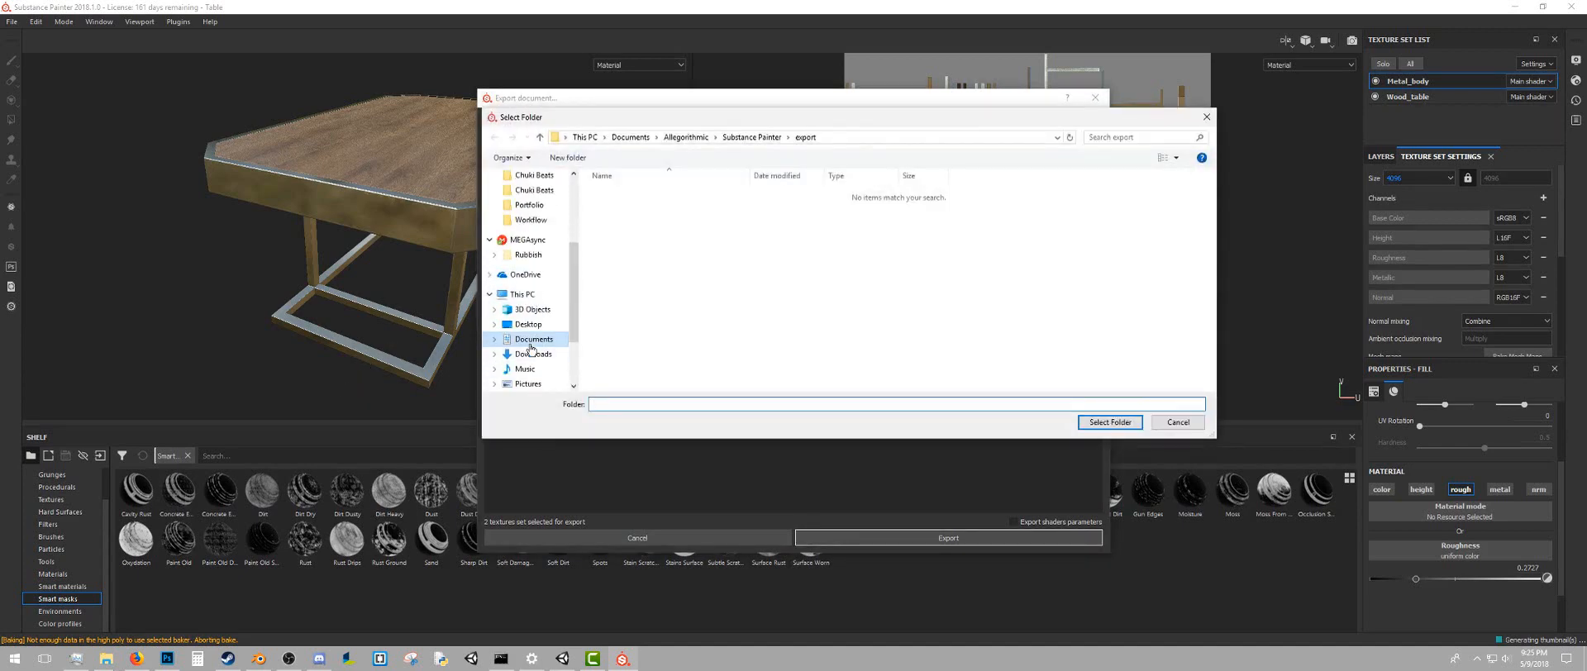
pyautogui.scroll(-2, 556, 262)
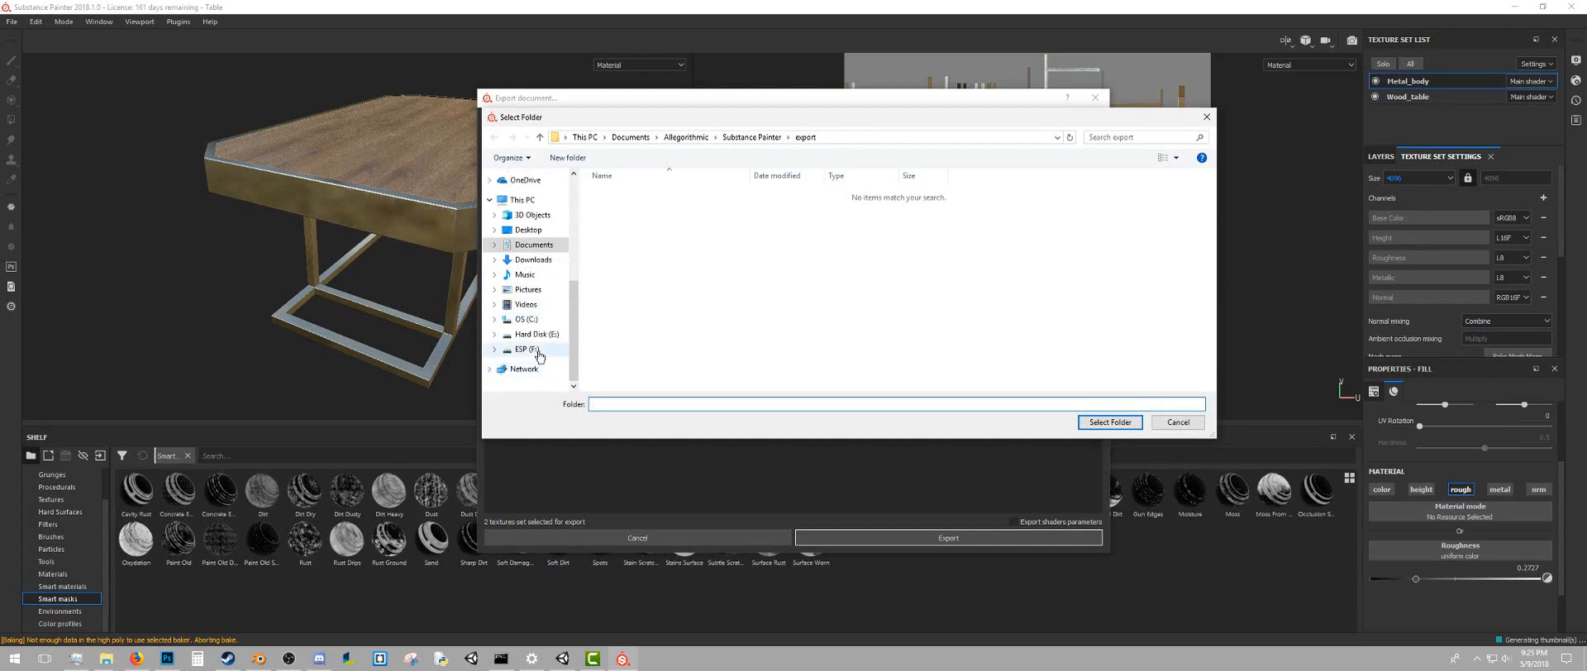
pyautogui.click(527, 304)
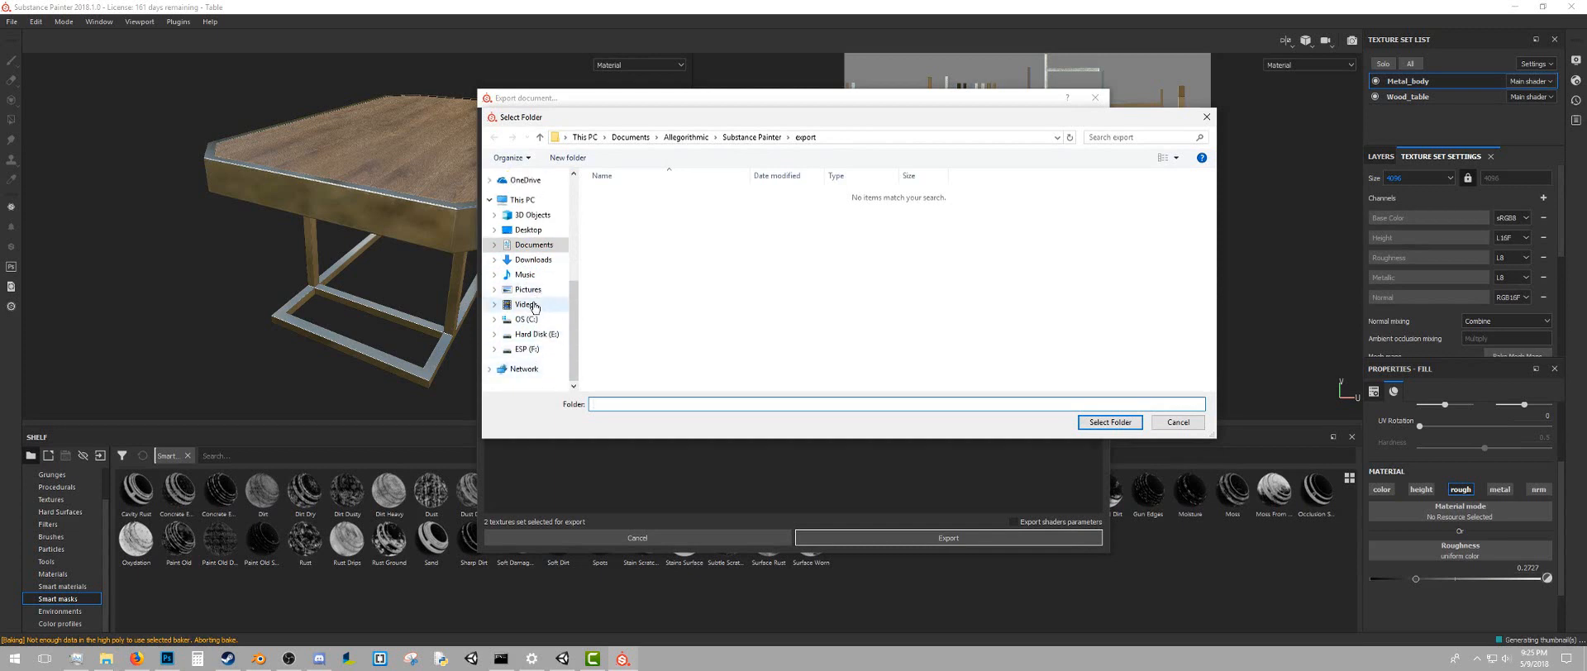
pyautogui.click(576, 158)
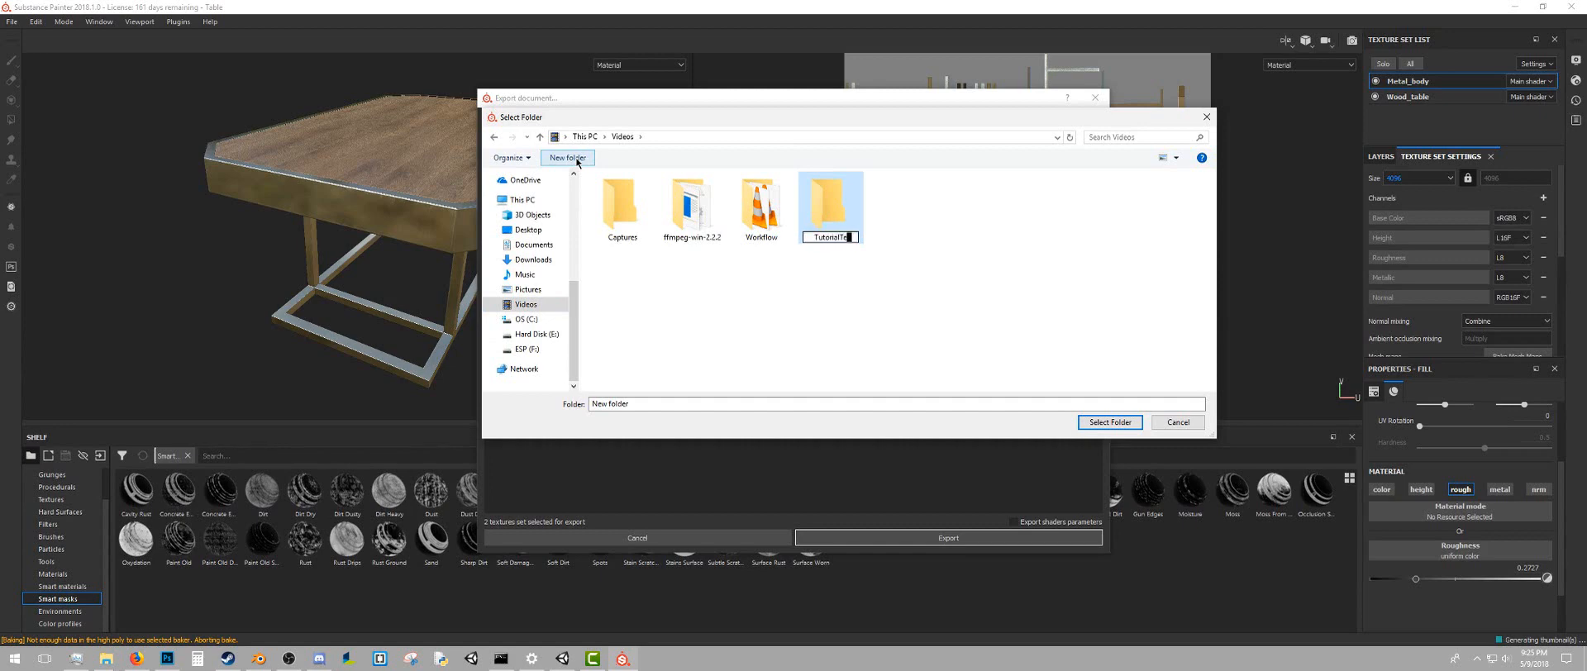
pyautogui.click(1122, 423)
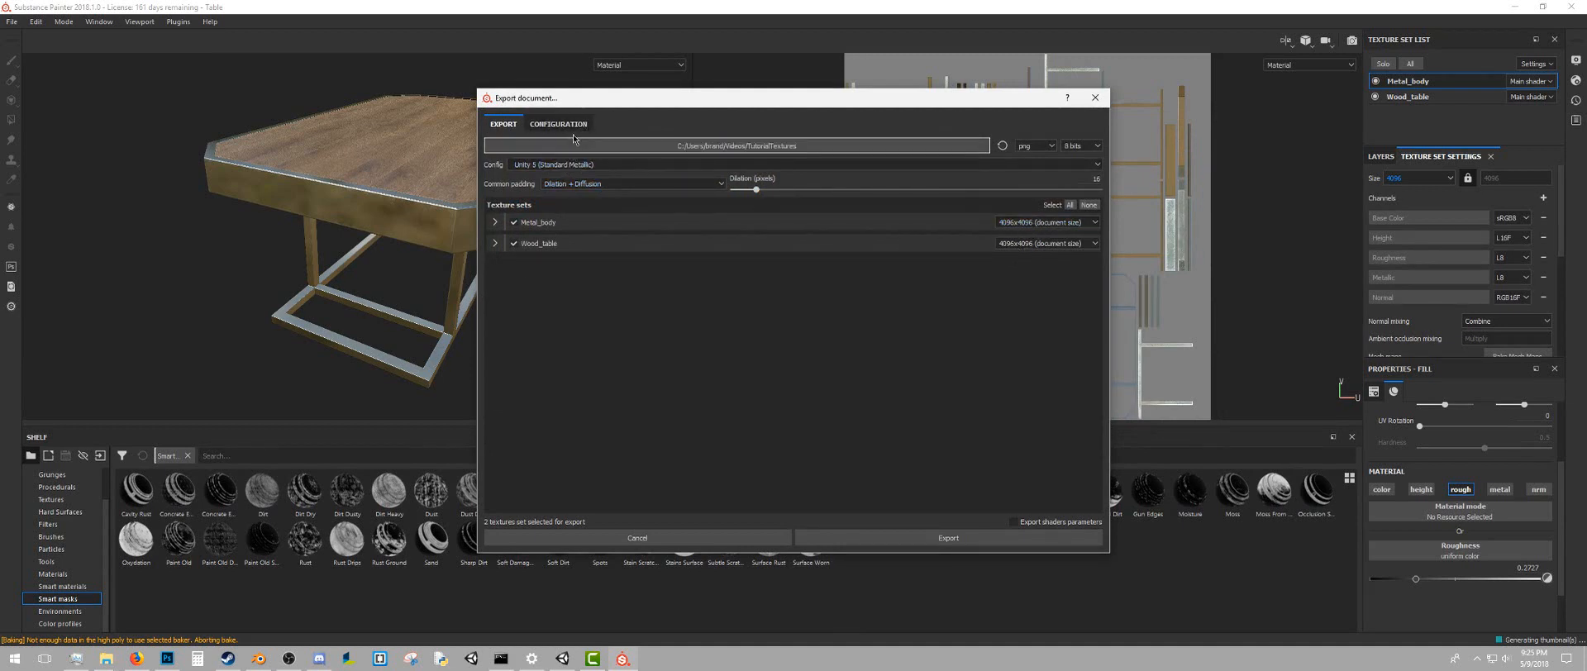
# Open the export preset configuration and review the output maps of Unity 5 (Standard Metallic)
pyautogui.click(577, 128)
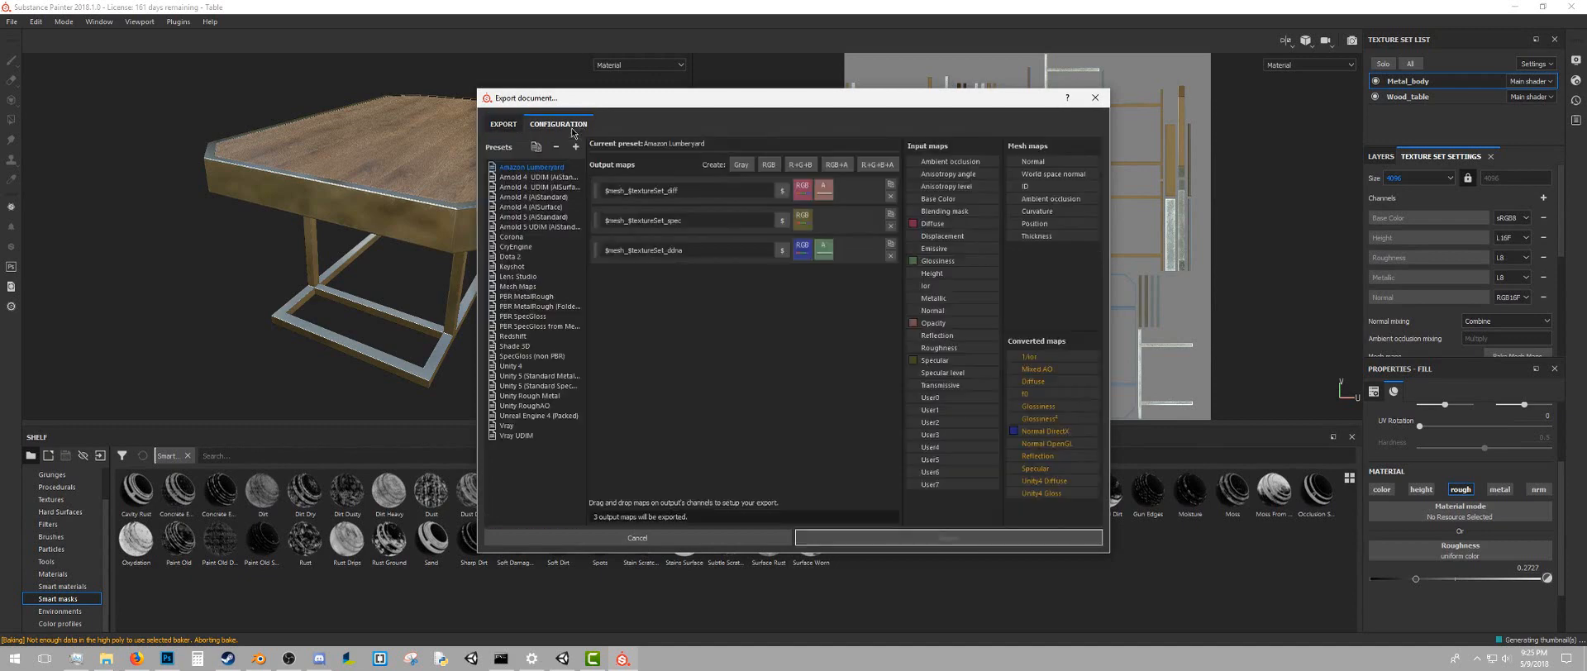
pyautogui.click(554, 376)
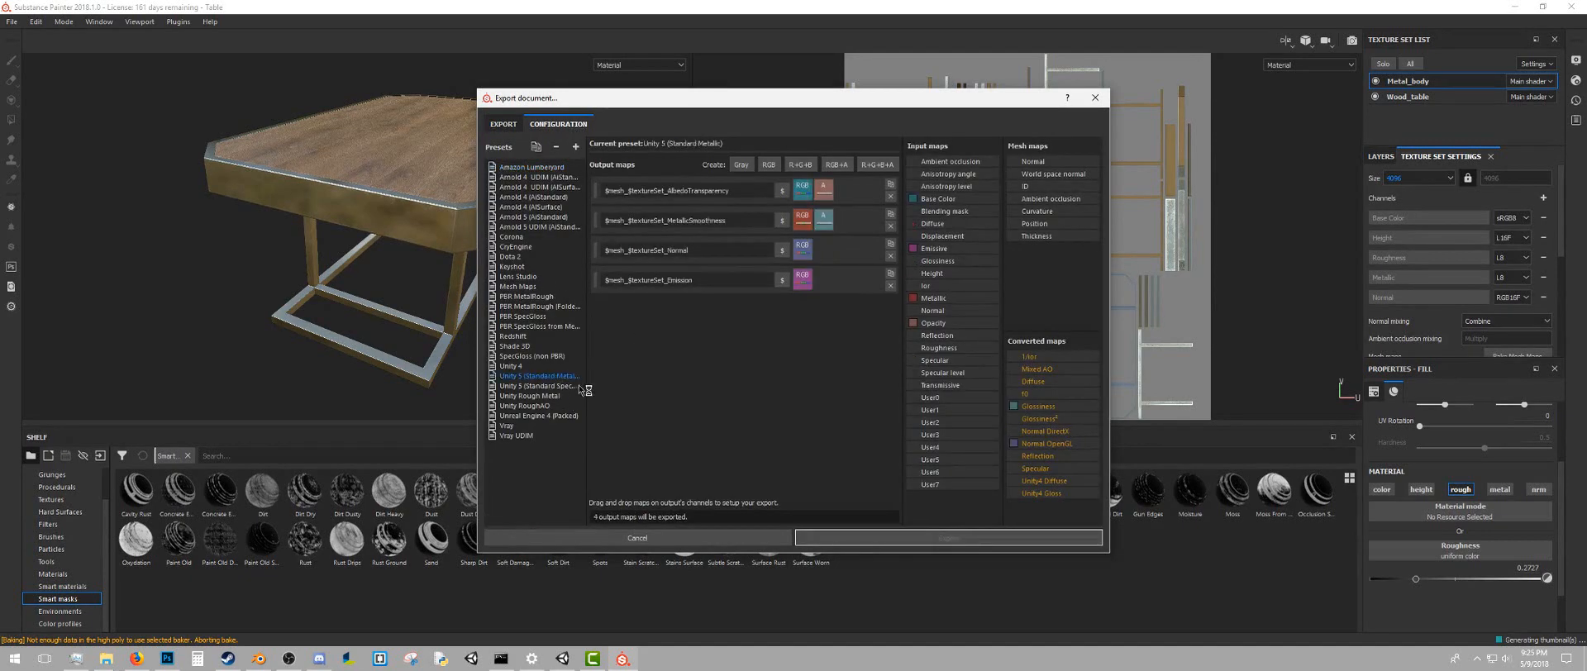
pyautogui.click(576, 147)
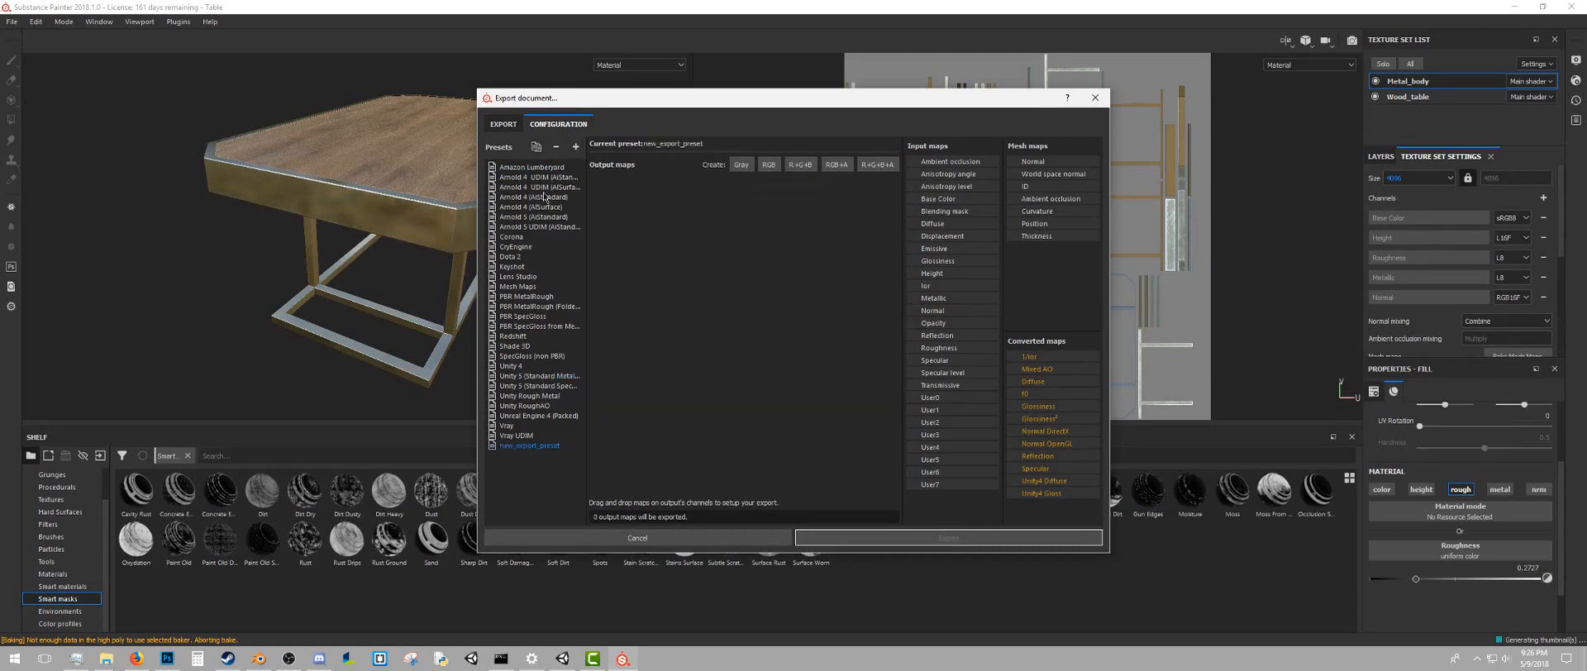
pyautogui.doubleClick(536, 446)
pyautogui.write('Unity+AO')
pyautogui.press('Return')
pyautogui.rightClick(515, 445)
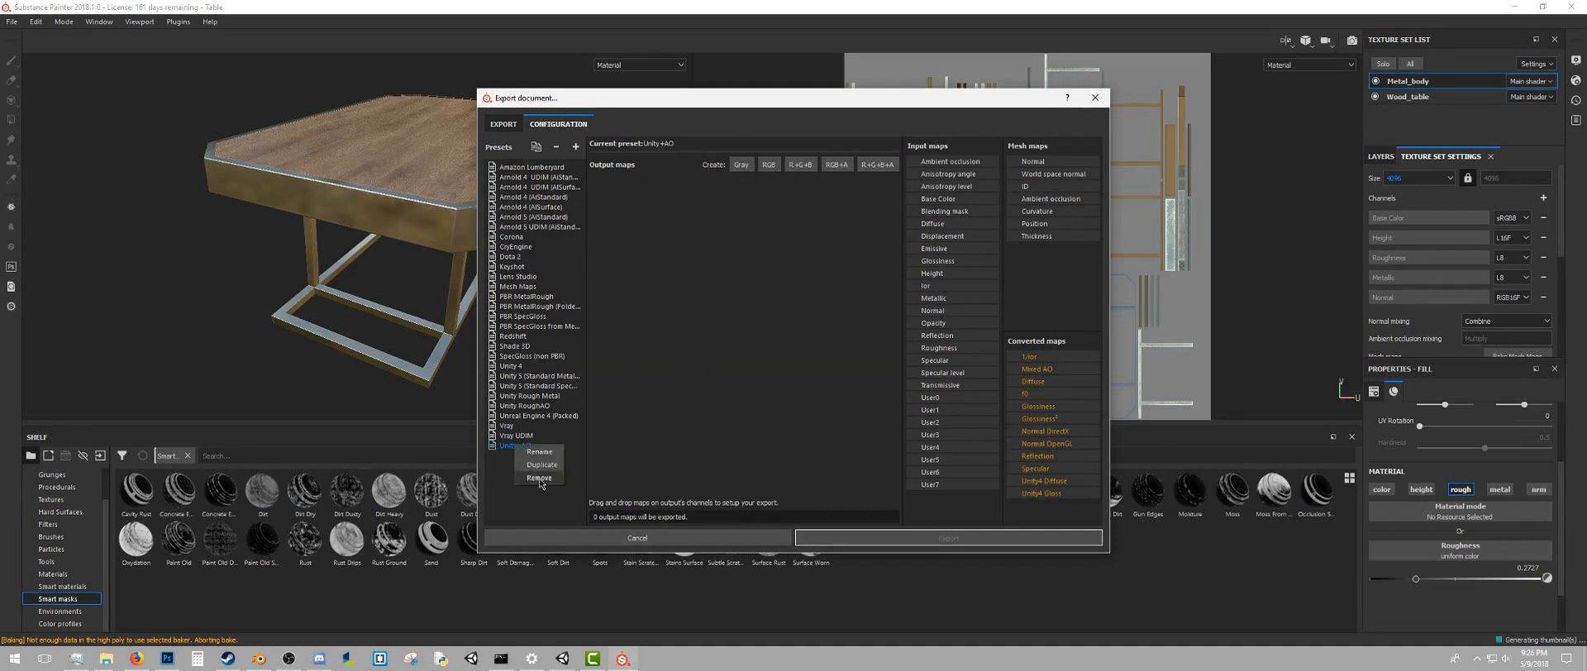
pyautogui.click(540, 478)
# Duplicate the Unity 5 (Standard Metallic) export preset and rename the copy Unity+AO
pyautogui.click(546, 377)
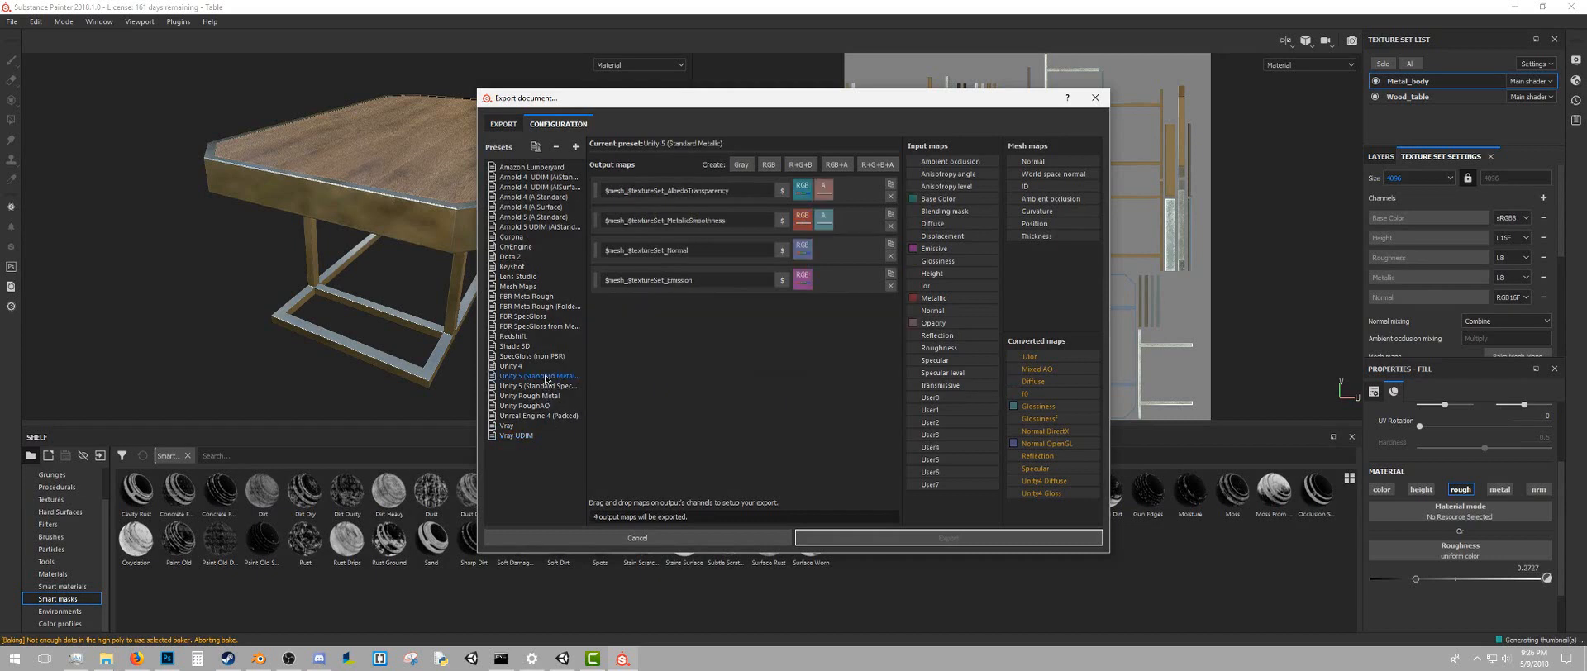
pyautogui.rightClick(546, 378)
pyautogui.click(565, 402)
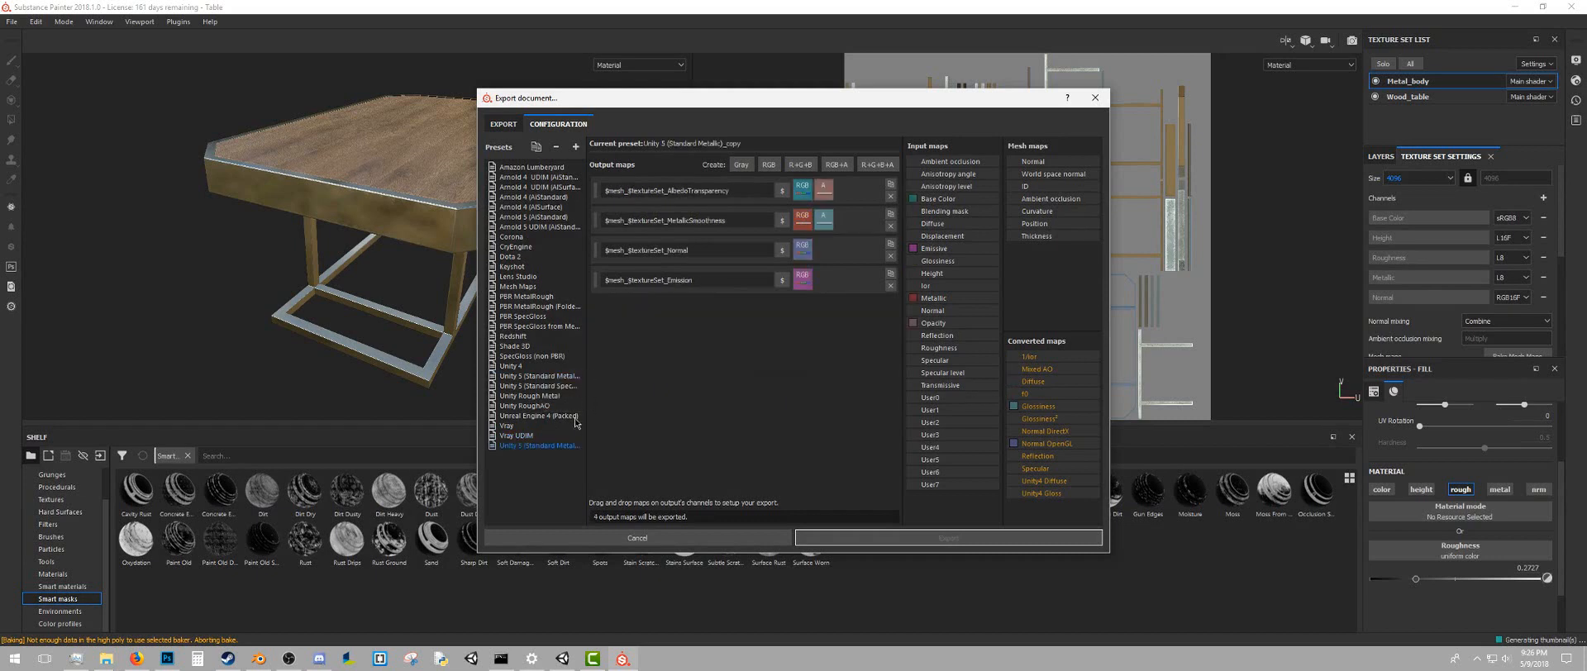
pyautogui.rightClick(516, 448)
pyautogui.click(527, 456)
pyautogui.write('Unity+AO')
pyautogui.press('Return')
# Add a grayscale output map named $mesh_$textureSet_AO to the Unity+AO preset and assign Ambient occlusion to its gray channel
pyautogui.moveTo(974, 168); pyautogui.dragTo(762, 345)
pyautogui.click(746, 168)
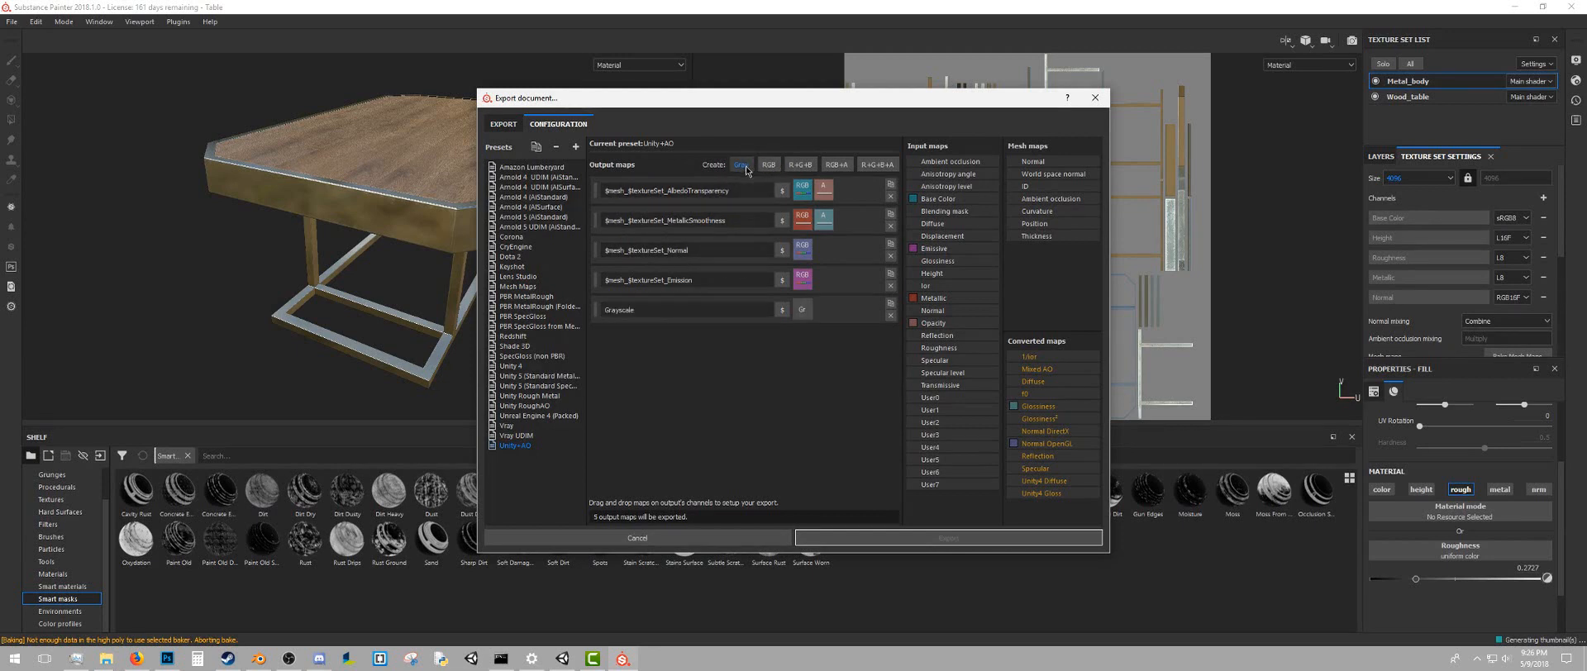
pyautogui.doubleClick(628, 310)
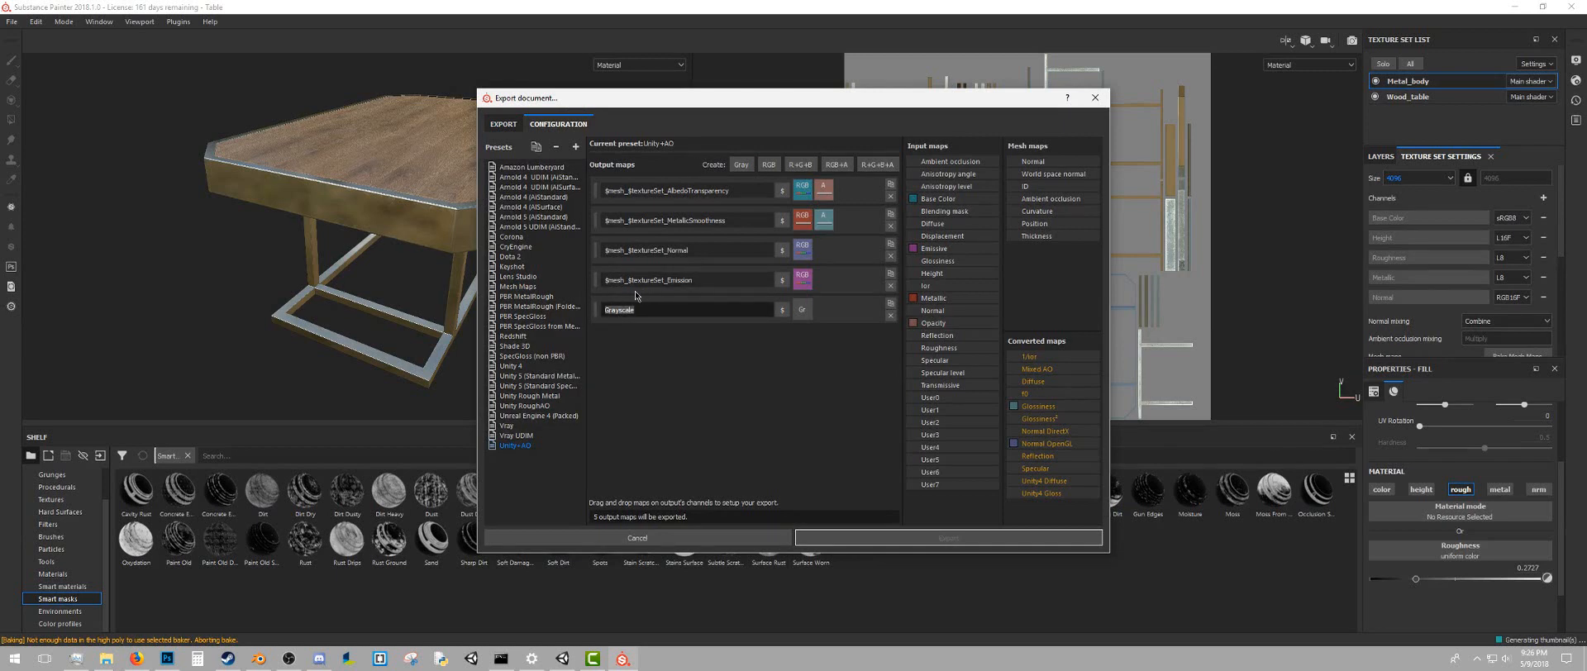
pyautogui.write('$mesh')
pyautogui.write('_$textureSe')
pyautogui.write('t_AO')
pyautogui.moveTo(947, 161); pyautogui.dragTo(802, 310)
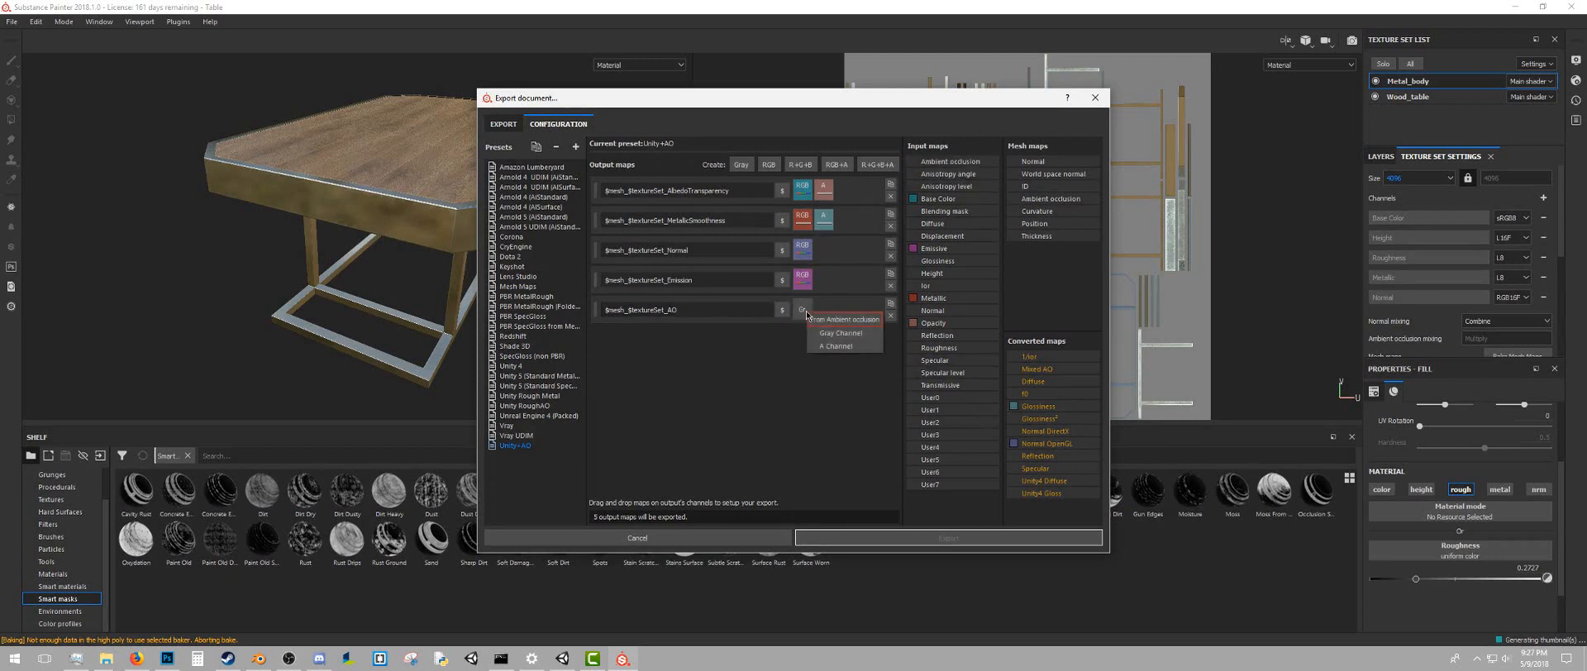
pyautogui.click(844, 335)
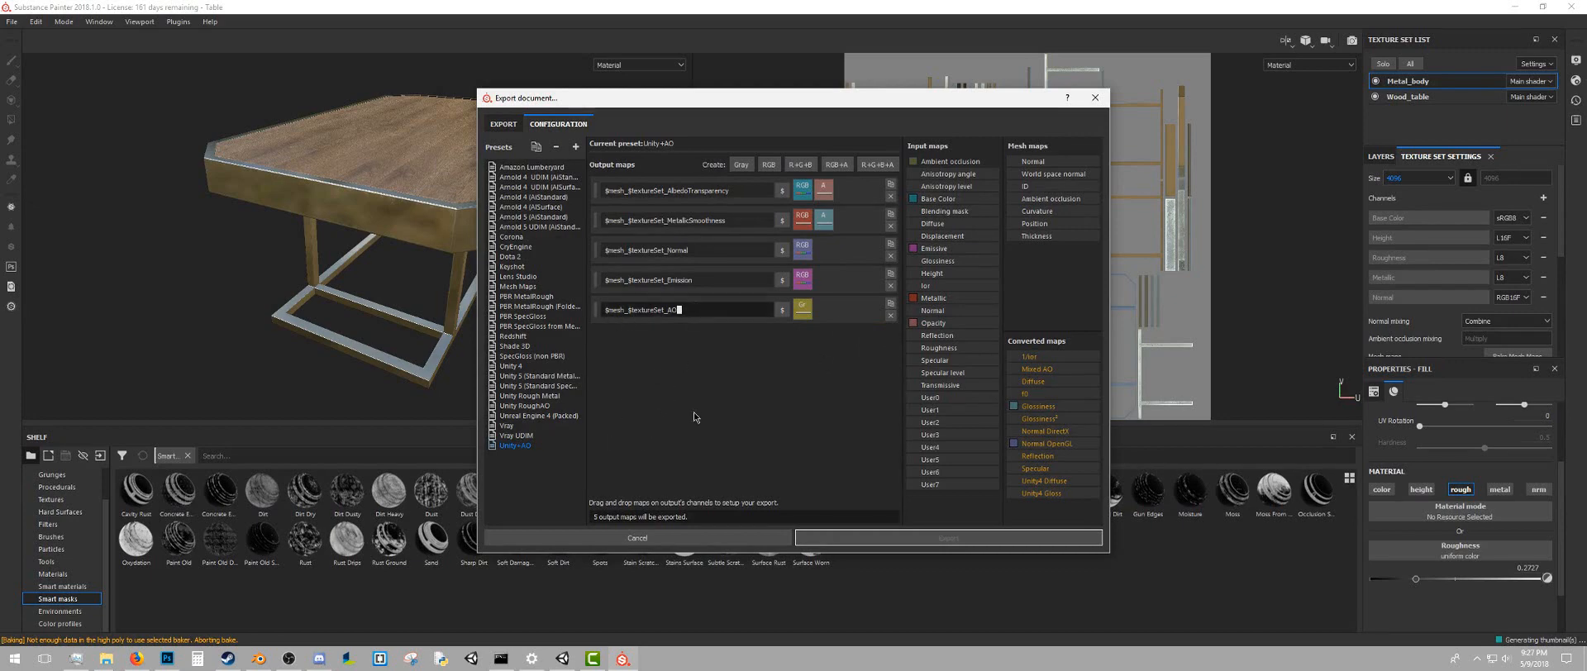
# Choose the Unity+AO preset as the export configuration and expand the Metal_body texture set's map list
pyautogui.click(504, 124)
pyautogui.click(591, 166)
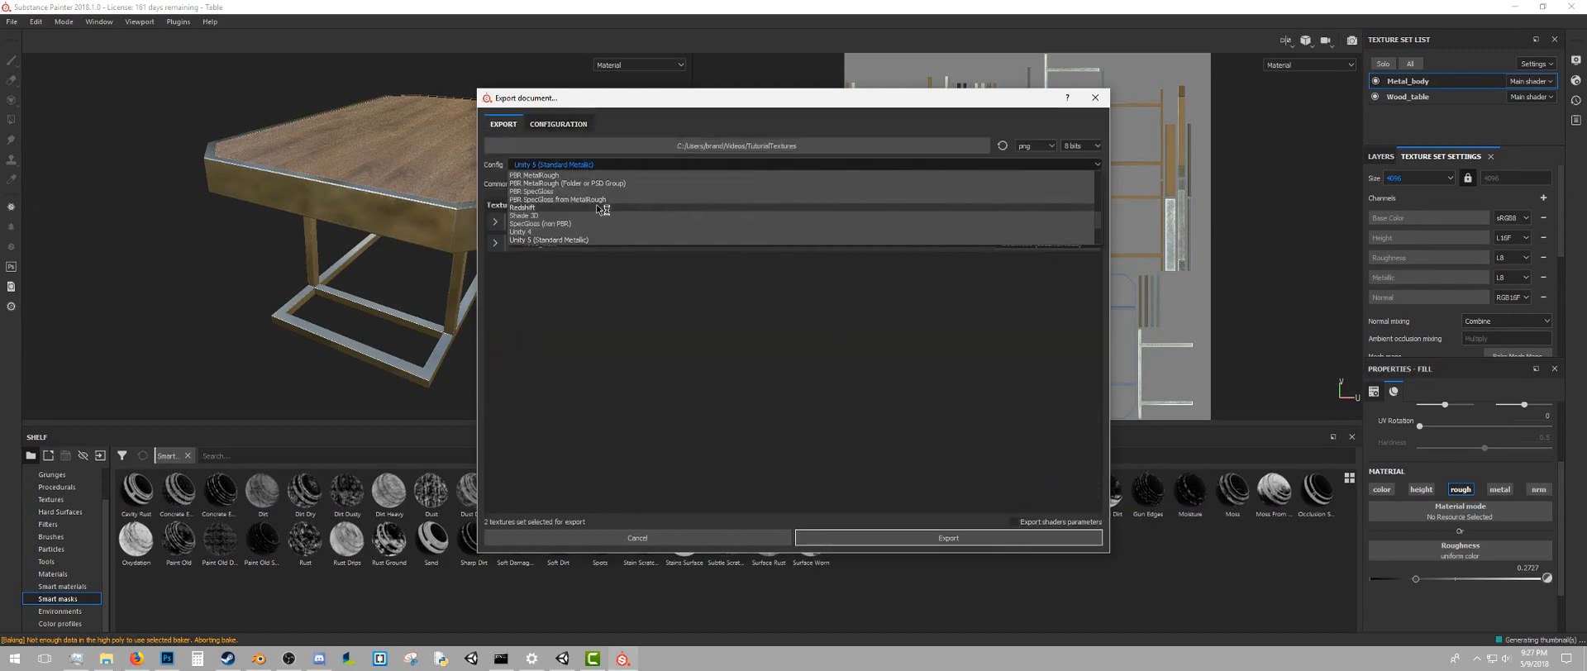
pyautogui.click(550, 244)
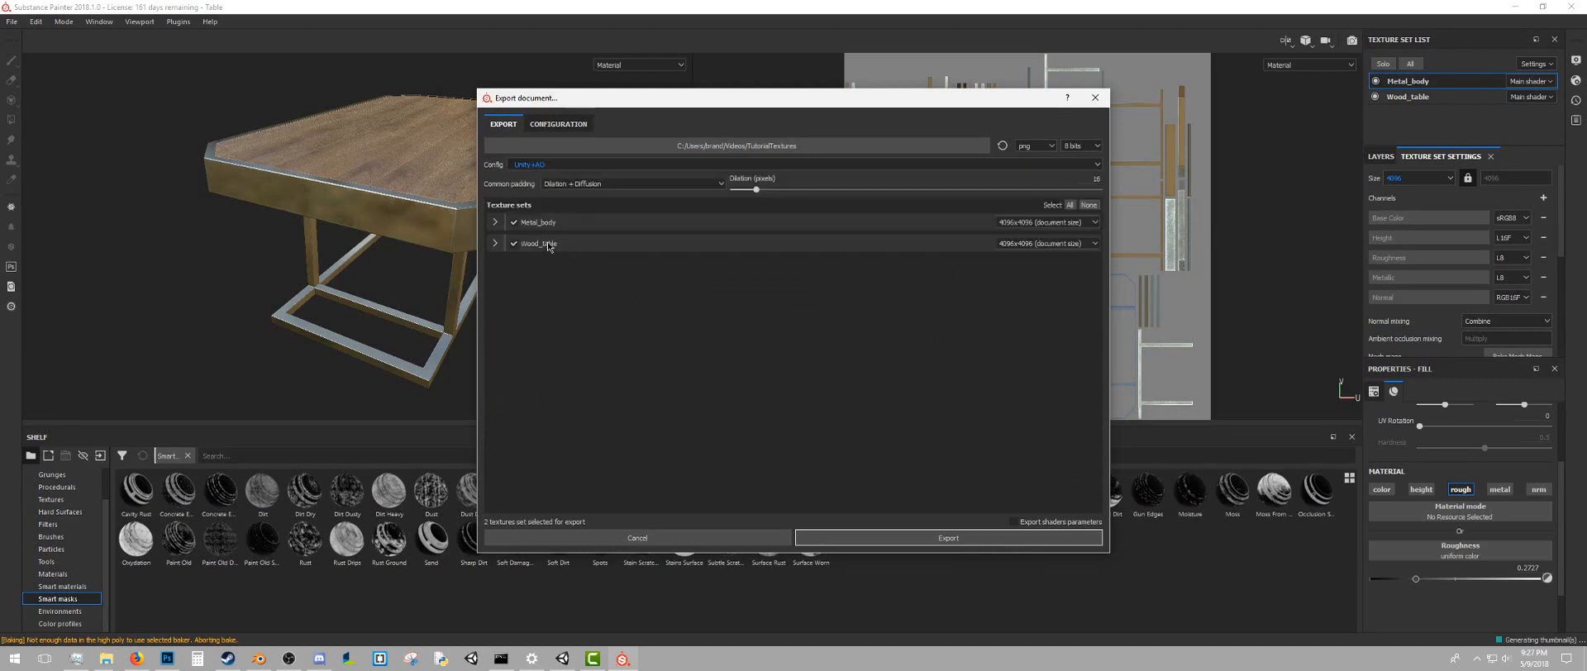
pyautogui.click(496, 221)
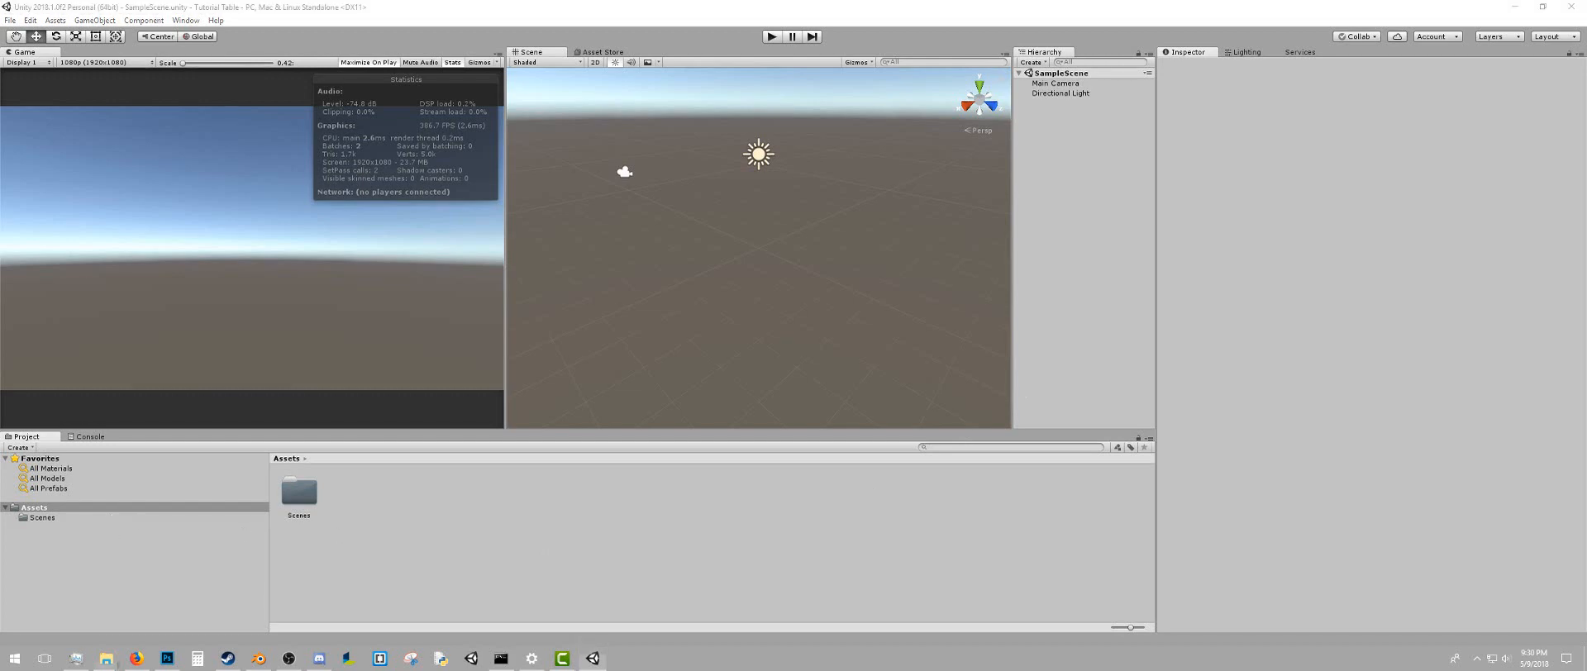
# Import Table.fbx and all eight exported textures from the TutorialTextures folder into the Unity project's Assets folder
pyautogui.click(106, 658)
pyautogui.moveTo(439, 206); pyautogui.dragTo(1140, 198)
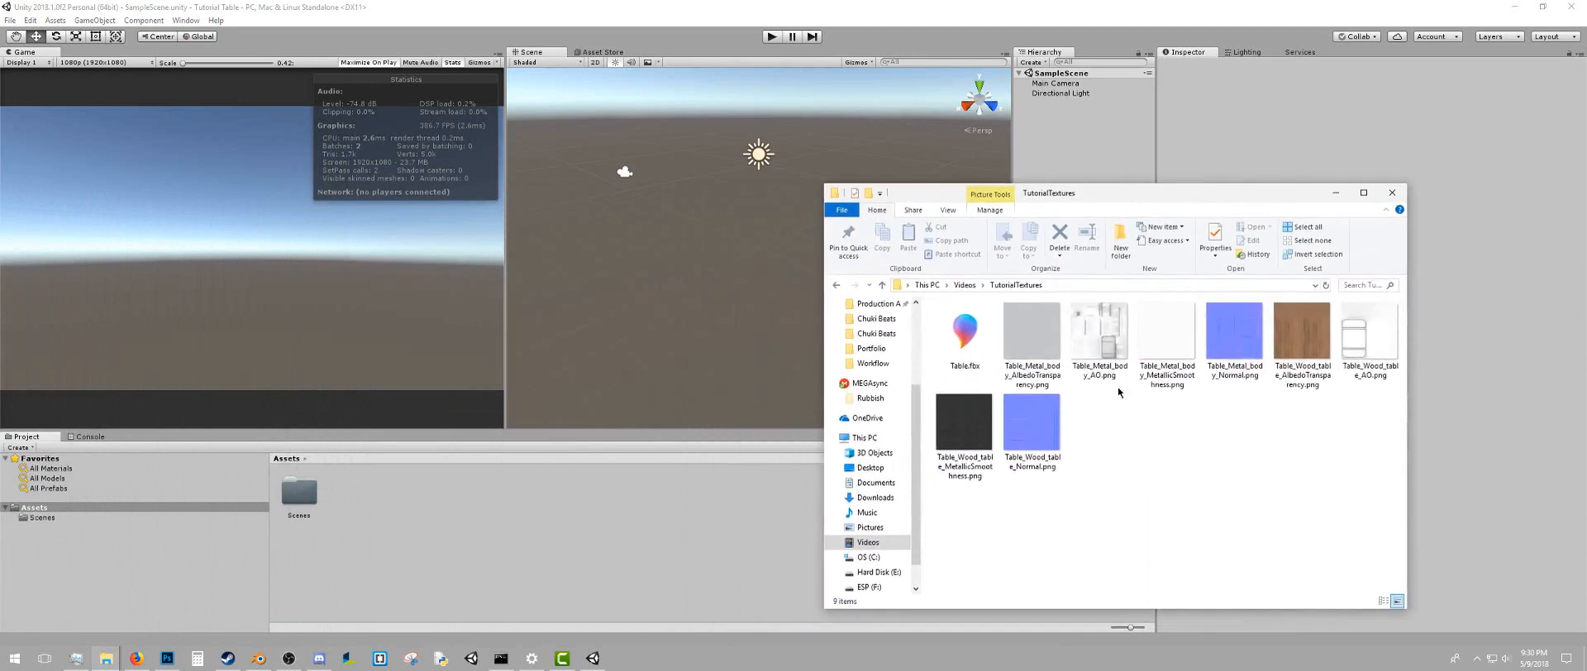
pyautogui.click(959, 353)
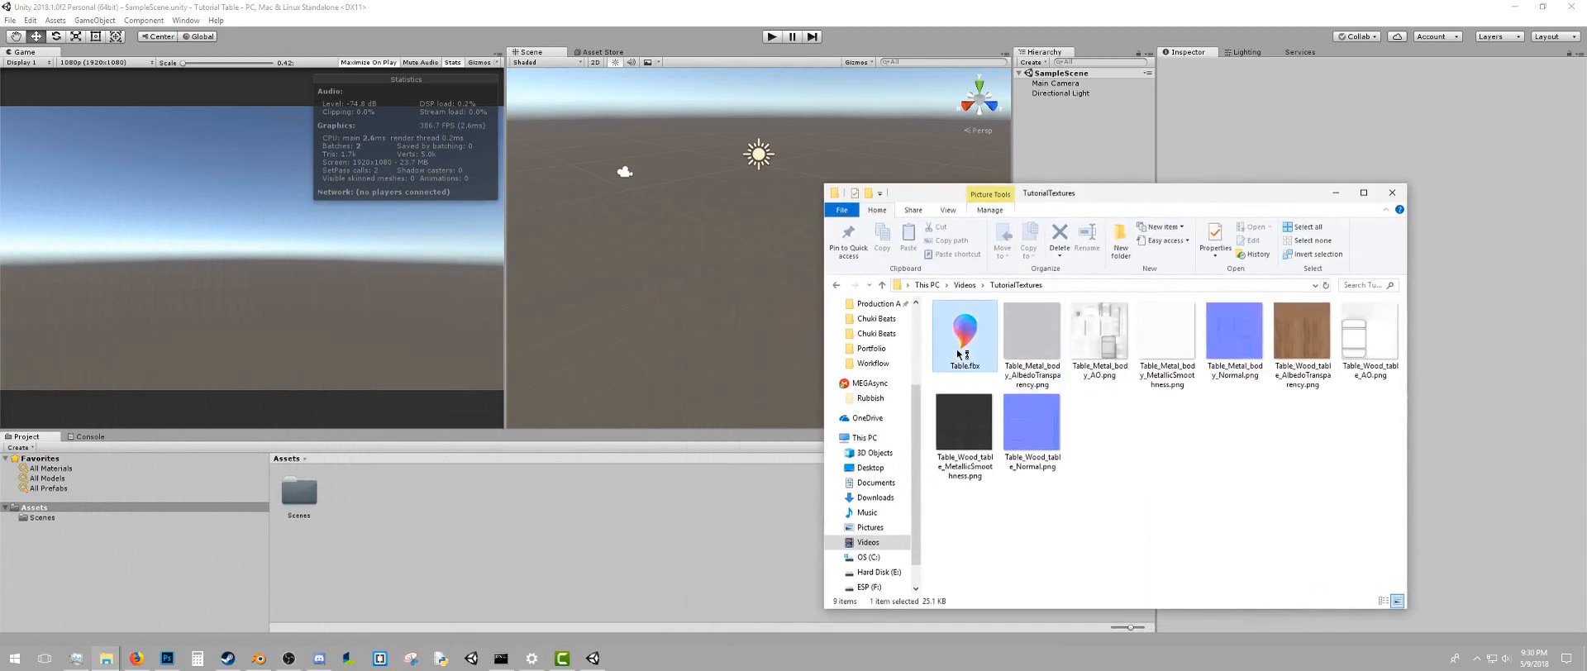
pyautogui.keyDown('shift'); pyautogui.click(1032, 430); pyautogui.keyUp('shift')
pyautogui.moveTo(1032, 430); pyautogui.dragTo(608, 545)
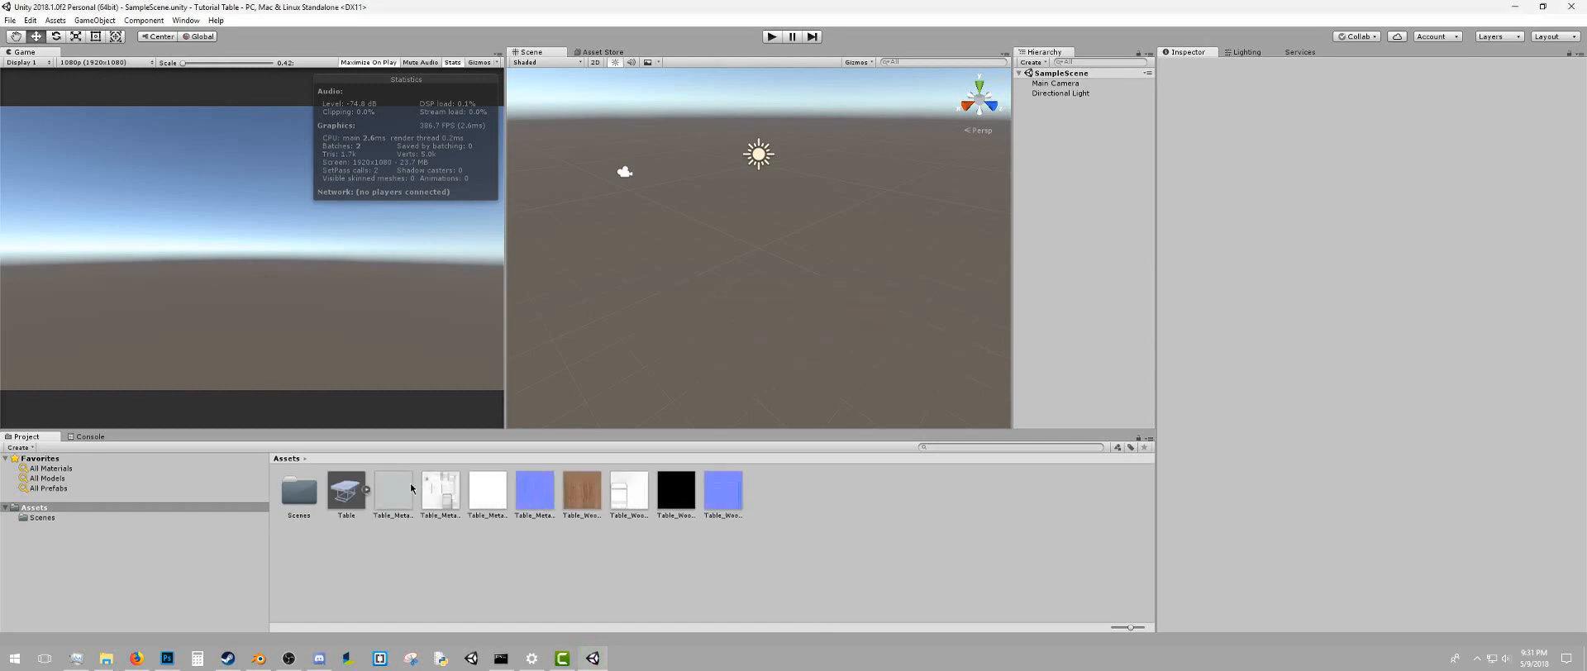
# Set the max size of all eight imported table textures to 4096 and apply the import settings
pyautogui.click(396, 490)
pyautogui.keyDown('shift'); pyautogui.click(707, 494); pyautogui.keyUp('shift')
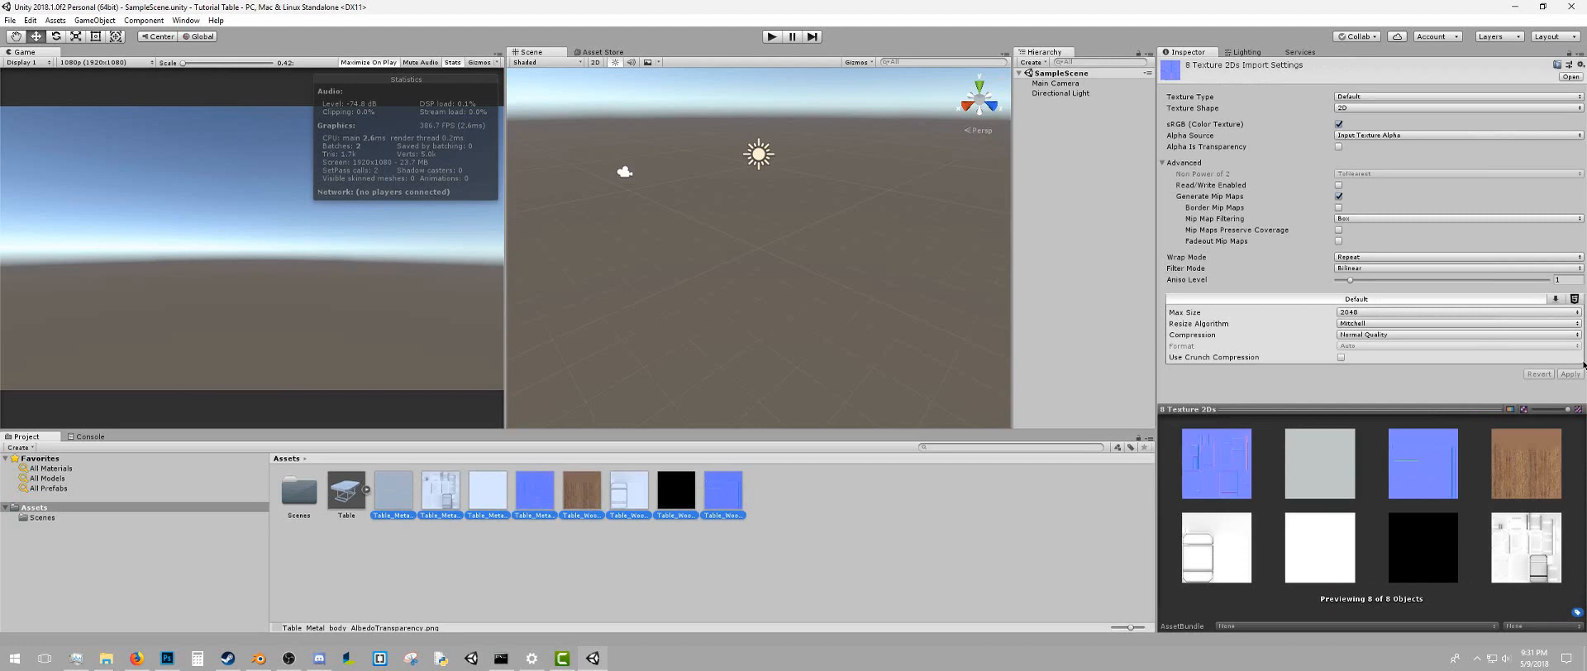
pyautogui.click(1386, 312)
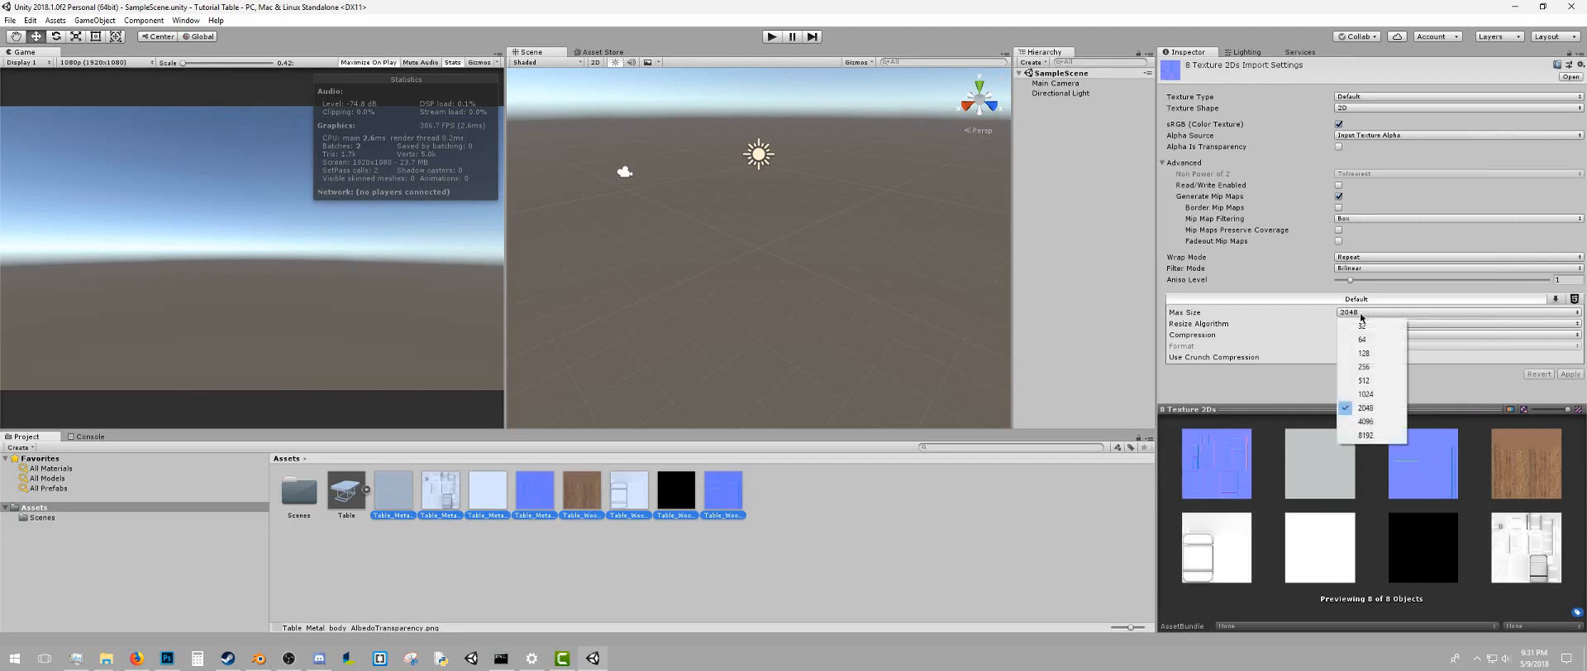
pyautogui.click(1368, 421)
pyautogui.click(1570, 376)
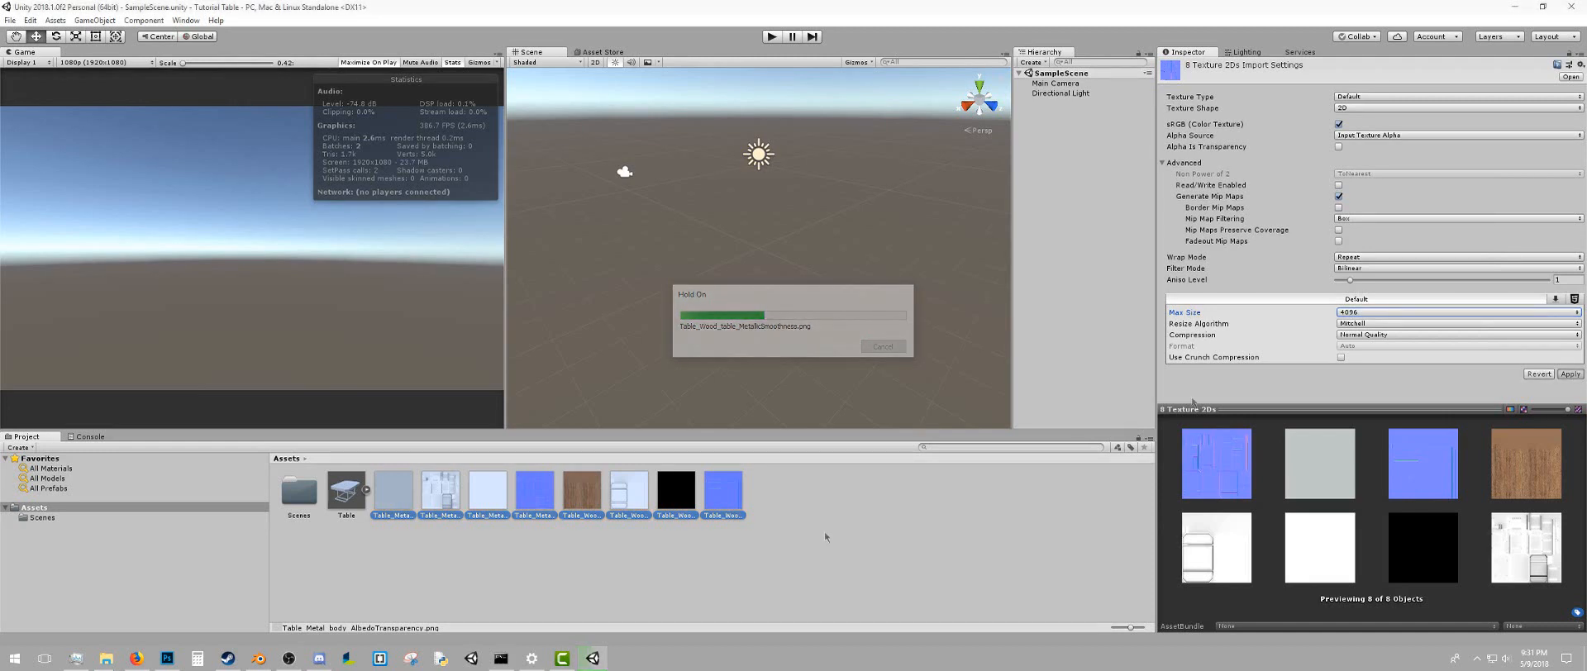
# Create a new material named Metal Body in the Assets folder
pyautogui.click(807, 503)
pyautogui.rightClick(810, 508)
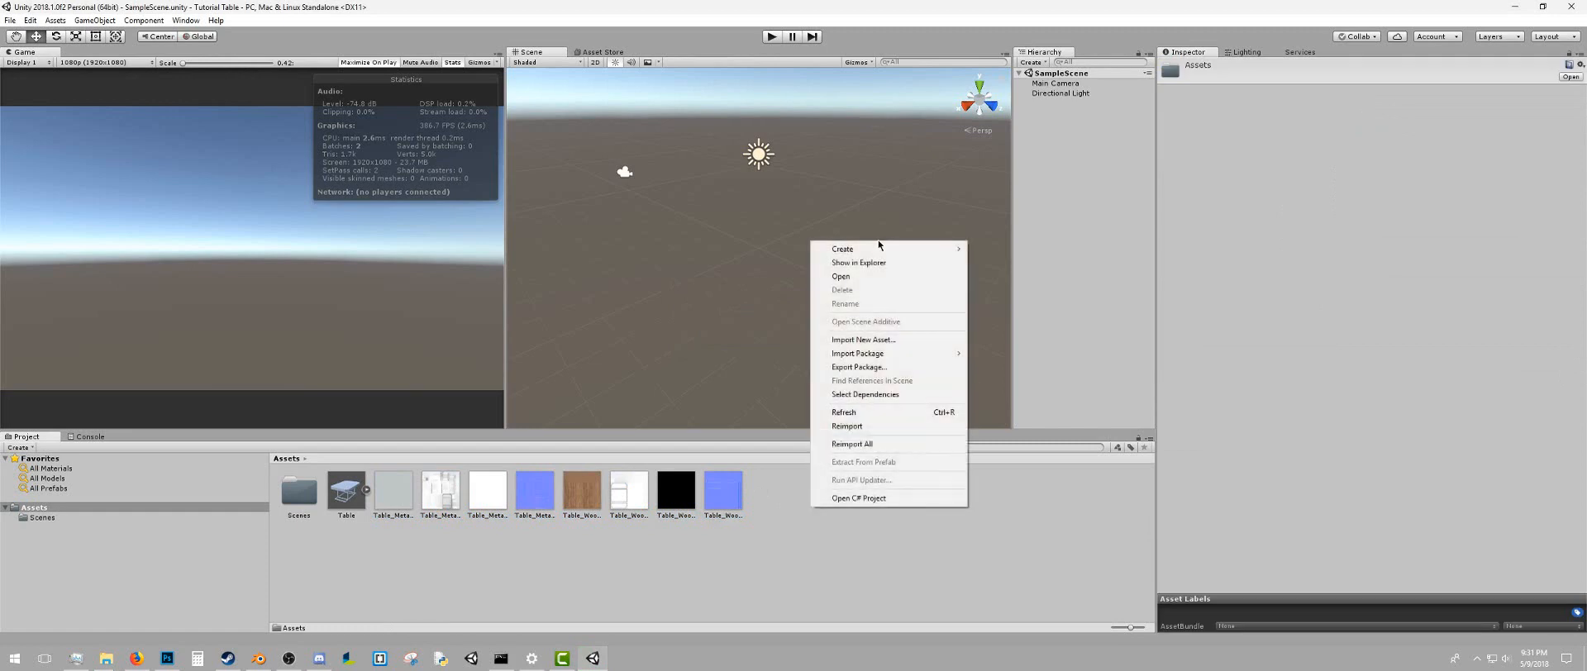
pyautogui.moveTo(959, 250)
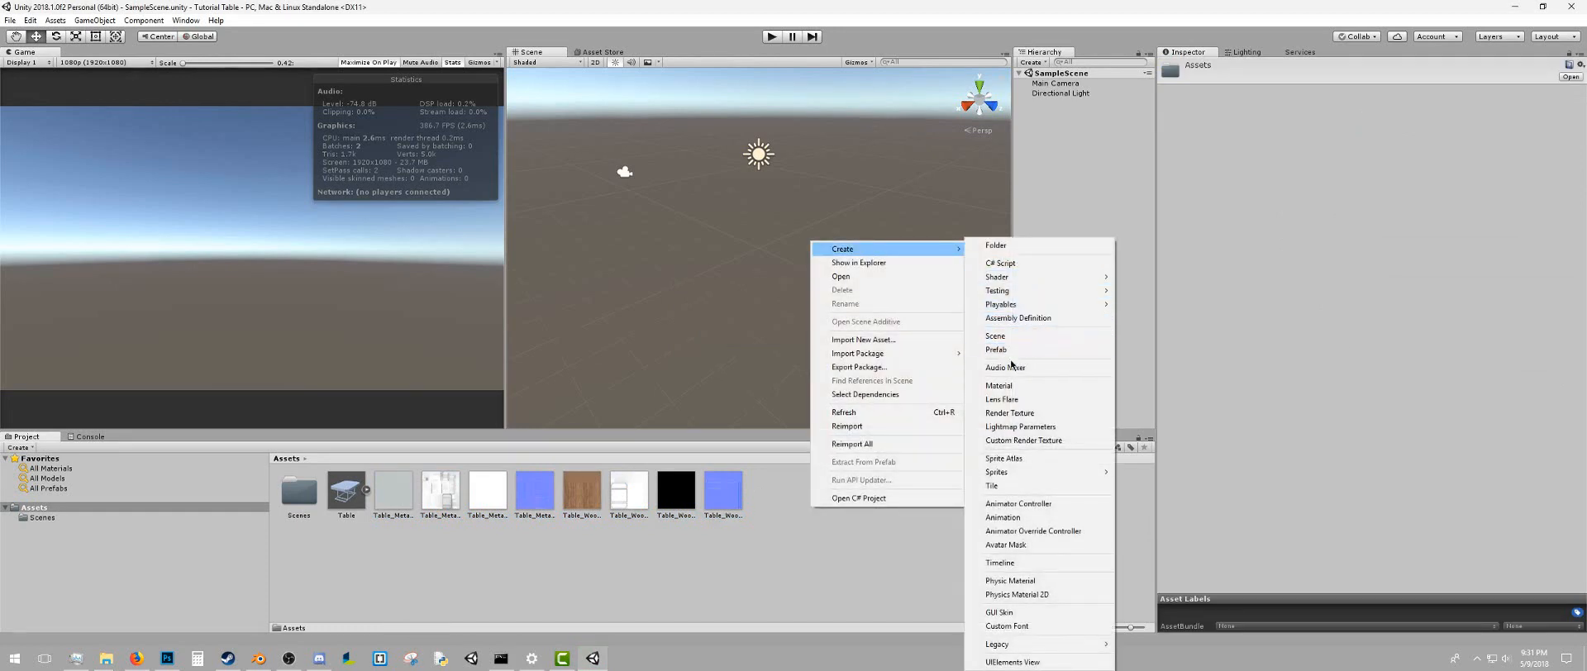
pyautogui.click(1010, 388)
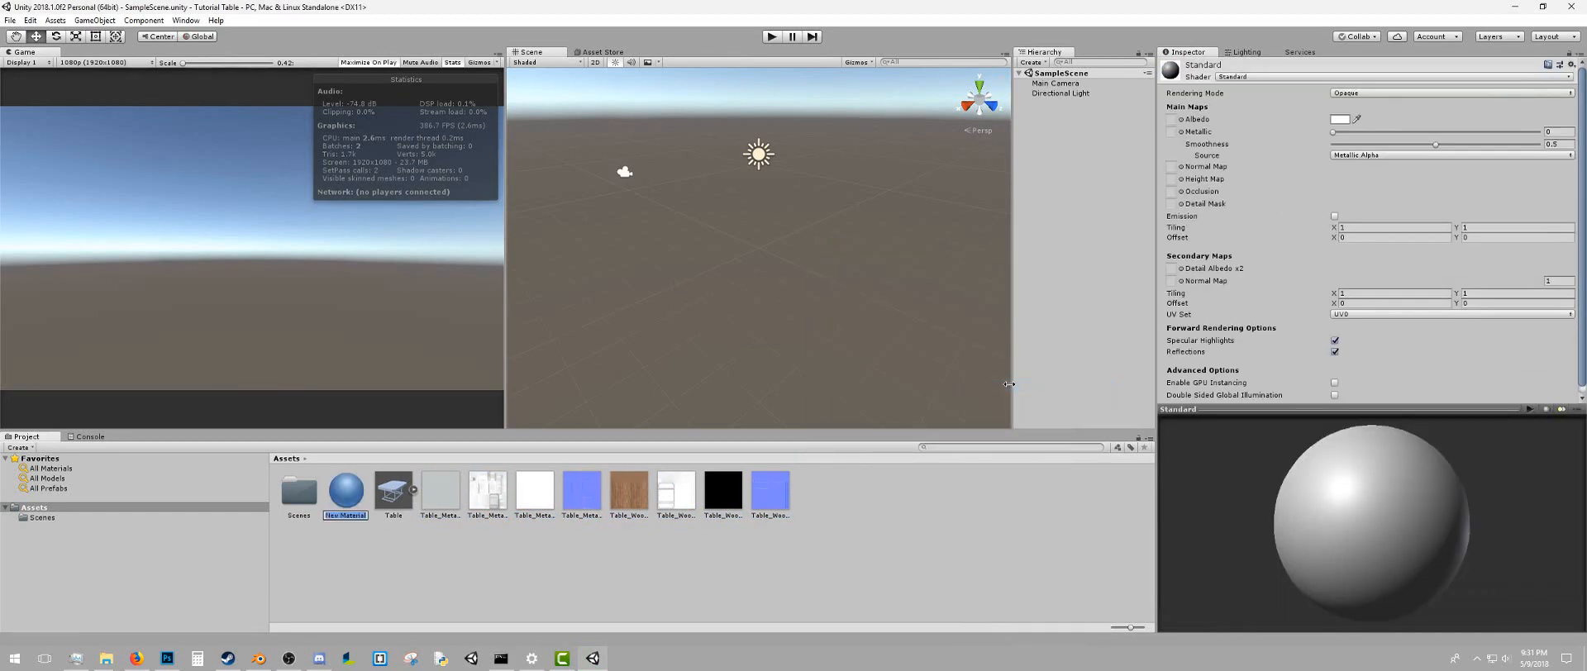
pyautogui.write('Metal Body')
pyautogui.press('Return')
# Create a second material named Wood Table in the Assets folder
pyautogui.rightClick(969, 495)
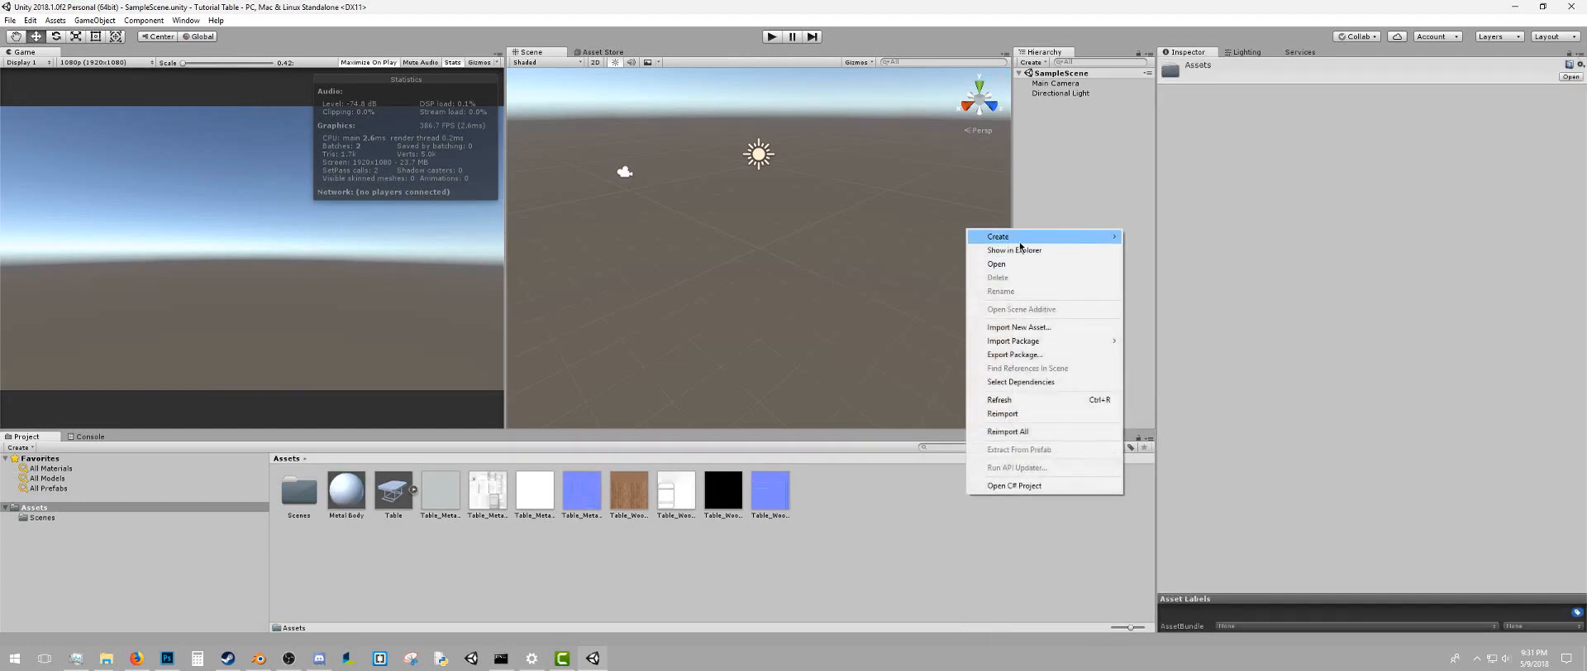
pyautogui.moveTo(1042, 238)
pyautogui.click(1176, 377)
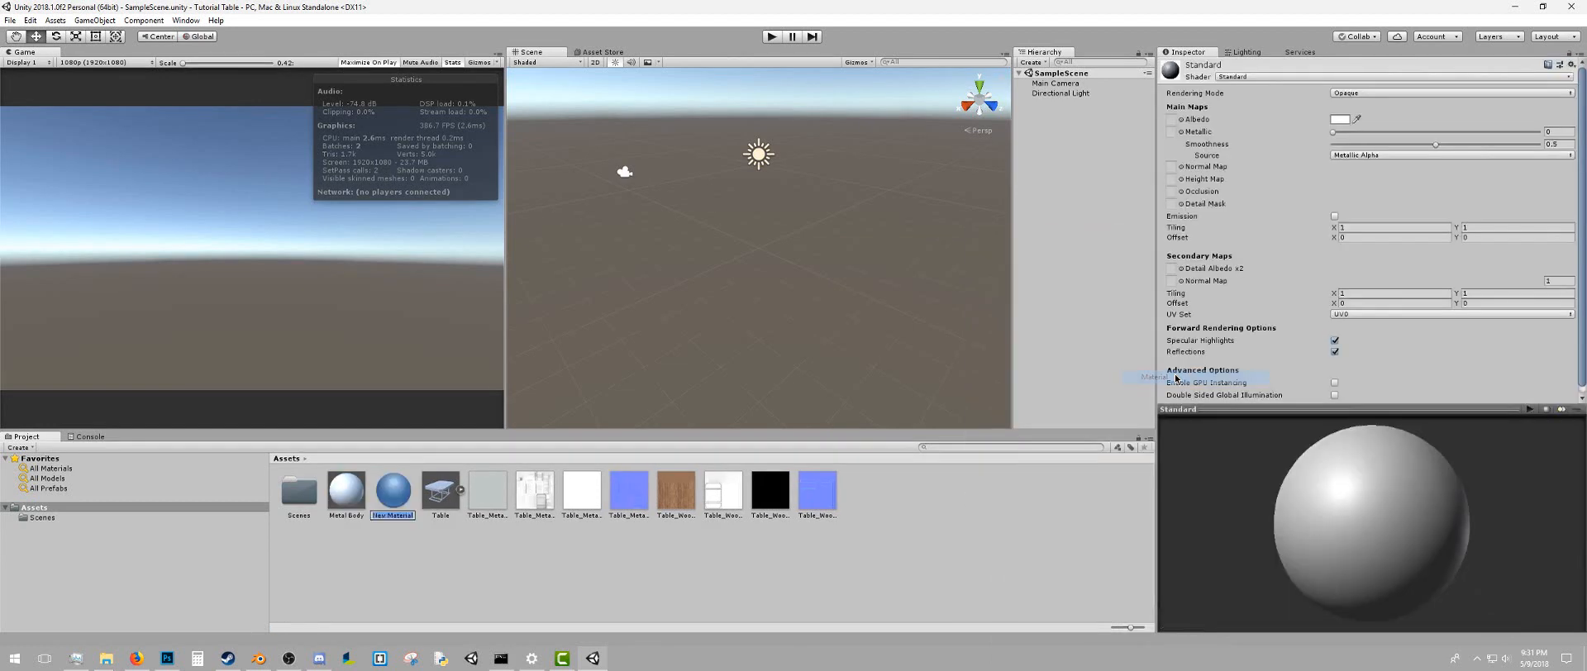
pyautogui.write('Wood Table')
pyautogui.press('Return')
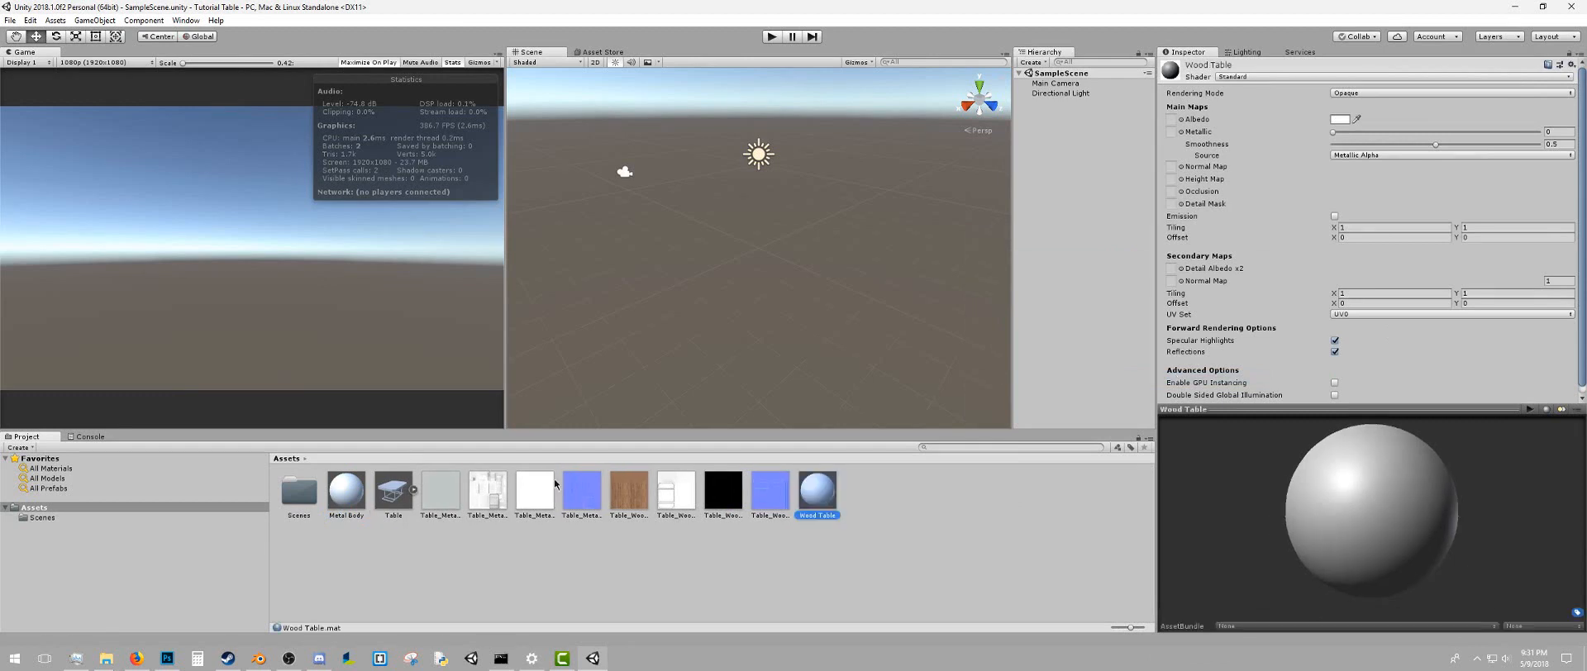
# Assign the Table_Metal_body AlbedoTransparency and MetallicSmoothness textures to the Metal Body material's Albedo and Metallic slots
pyautogui.click(348, 492)
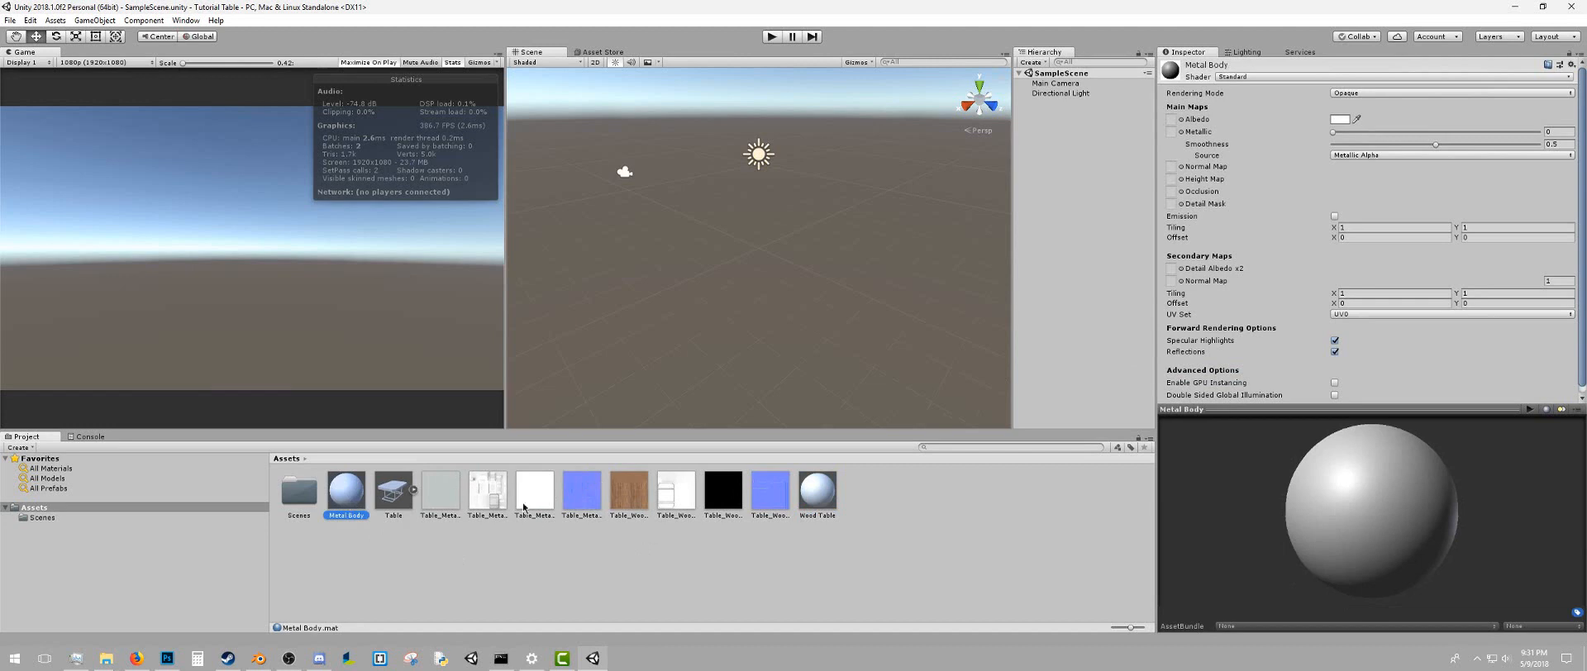
pyautogui.click(443, 493)
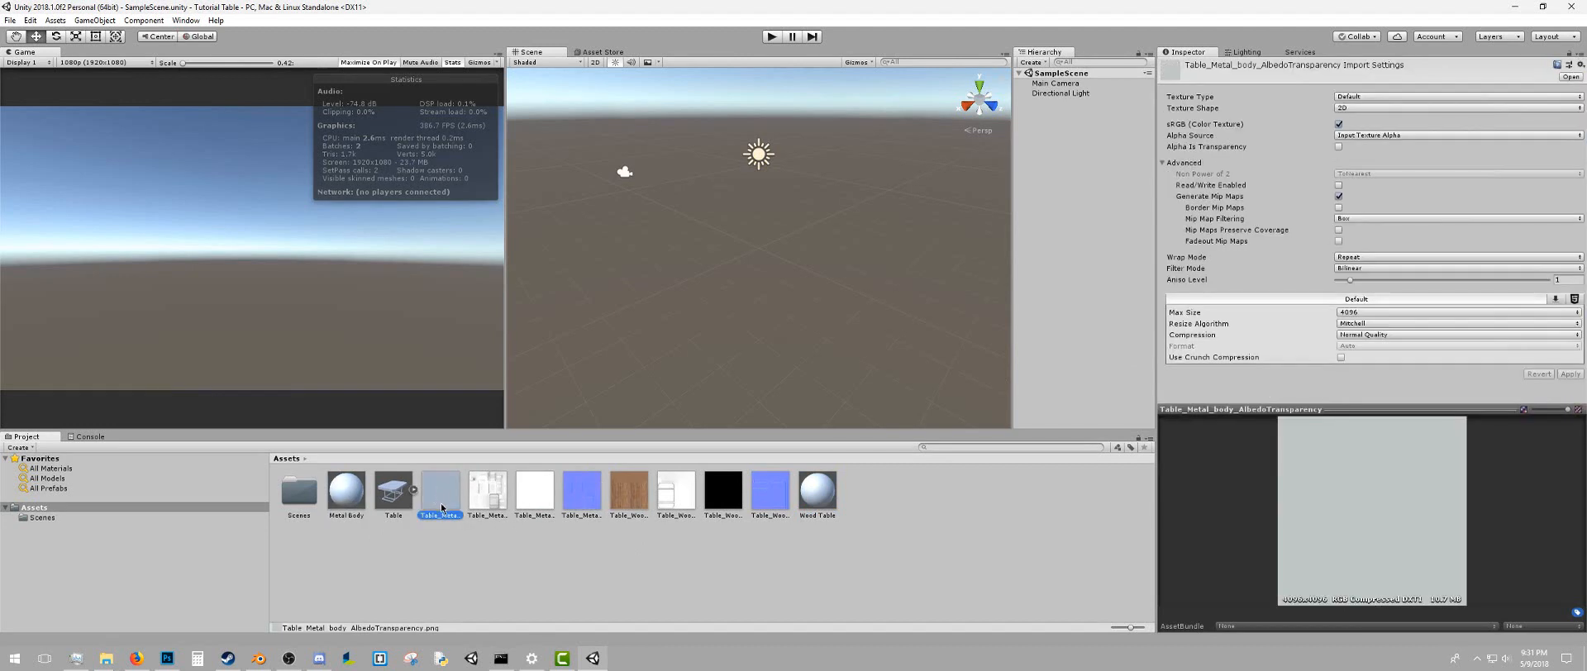
pyautogui.click(540, 505)
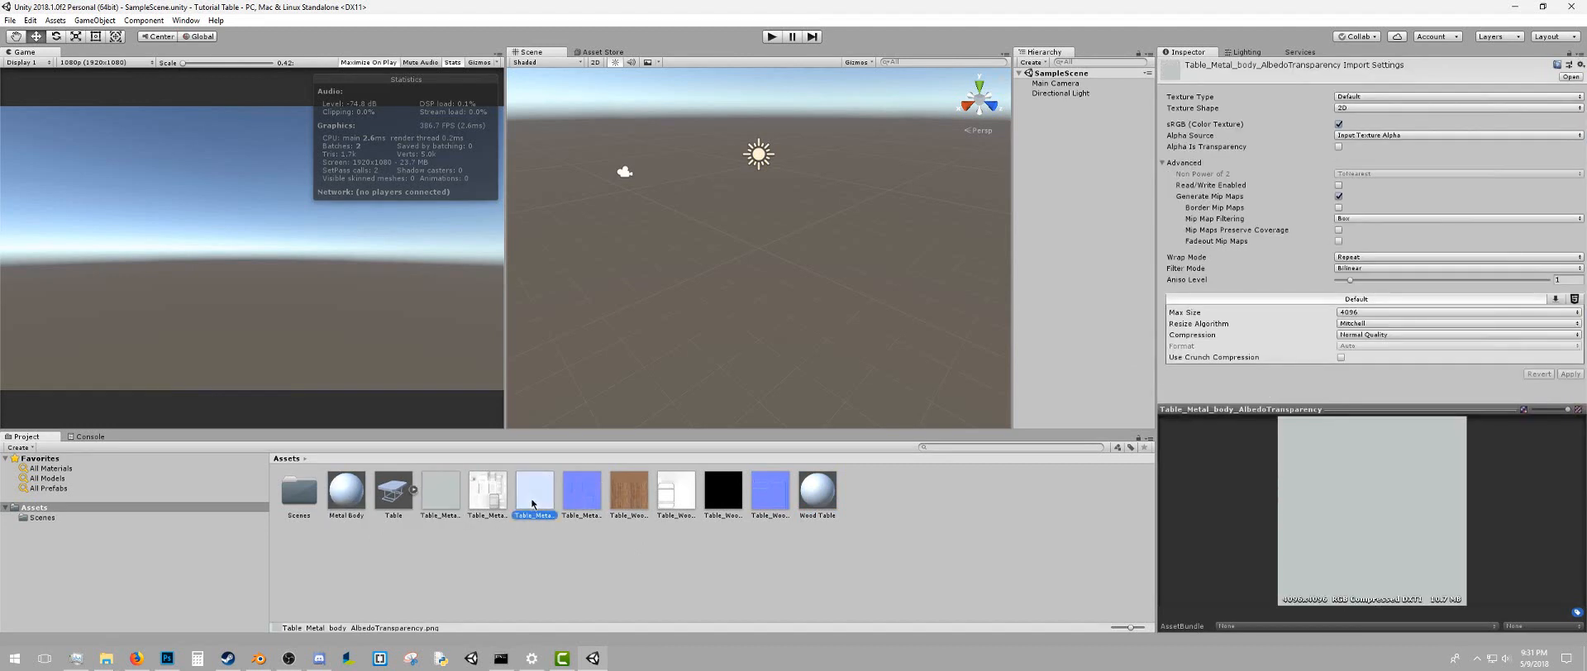
pyautogui.click(583, 502)
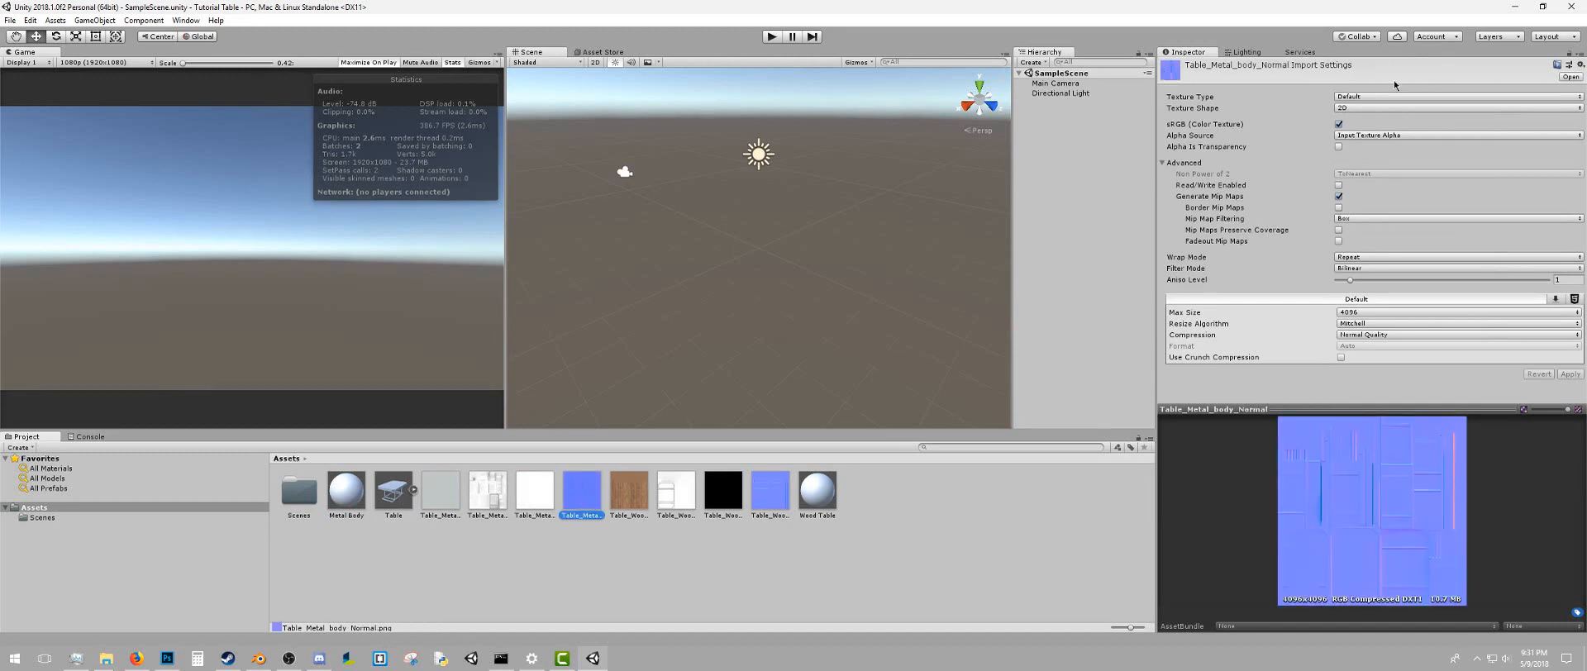
pyautogui.click(341, 500)
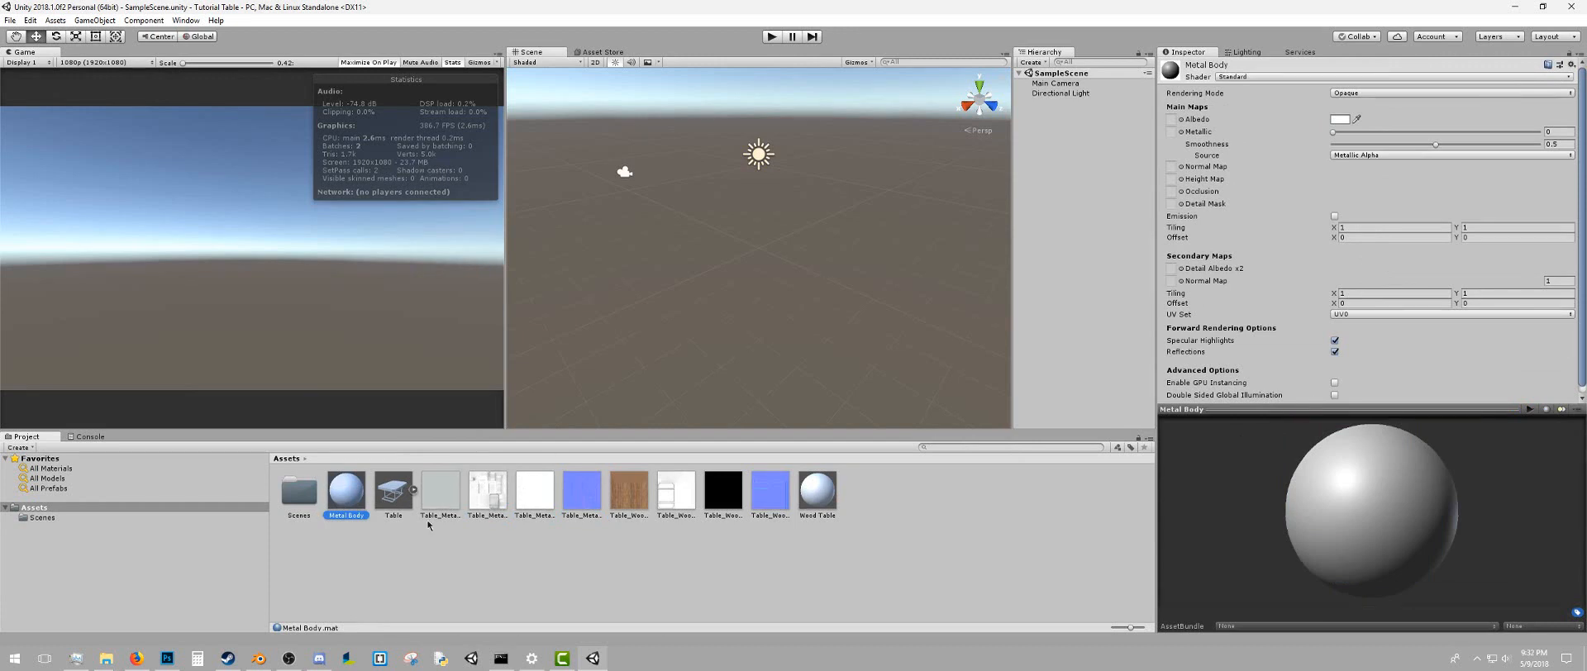
pyautogui.moveTo(438, 505); pyautogui.dragTo(1170, 122)
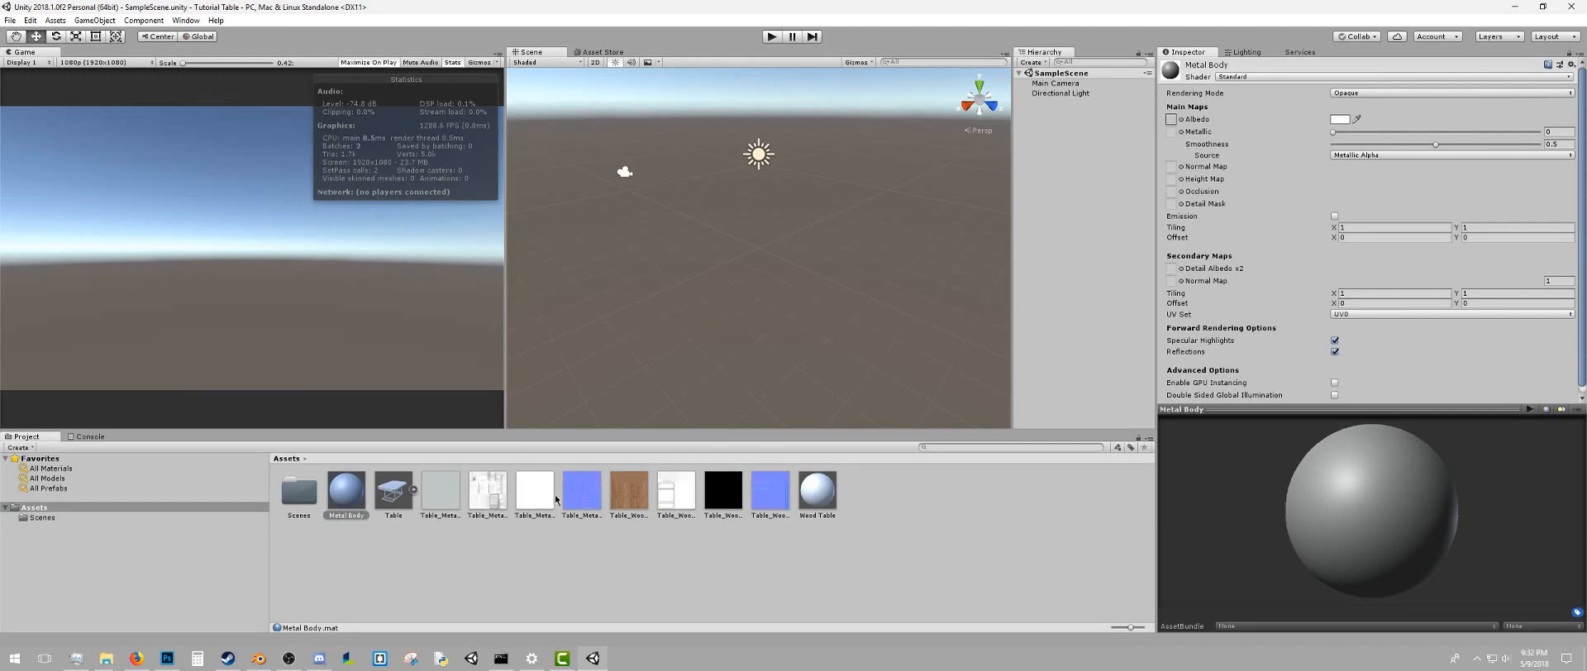
pyautogui.moveTo(556, 499); pyautogui.dragTo(1171, 124)
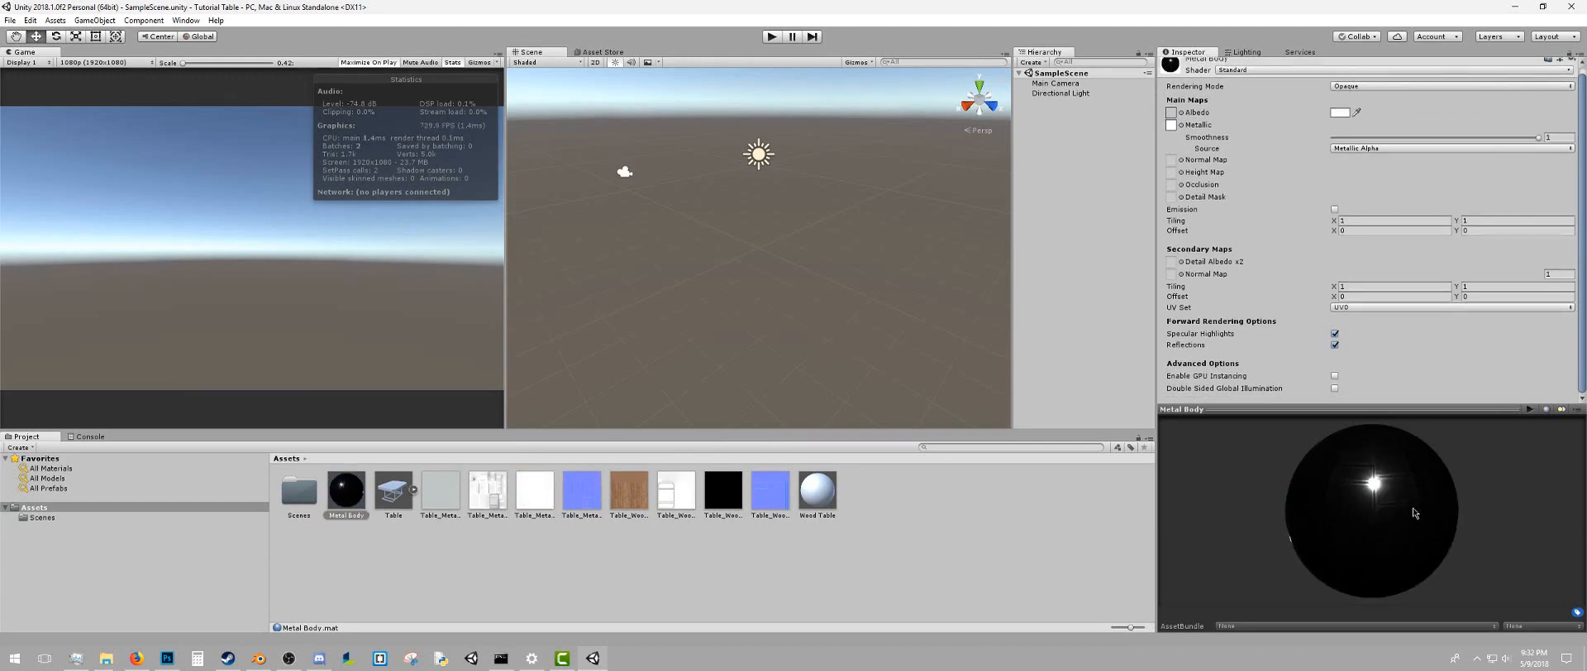
pyautogui.moveTo(1413, 509); pyautogui.dragTo(1400, 515)
# Assign the metal normal texture to Metal Body, mark it as a normal map, and add the metal AO texture as Occlusion
pyautogui.moveTo(575, 513); pyautogui.dragTo(1163, 166)
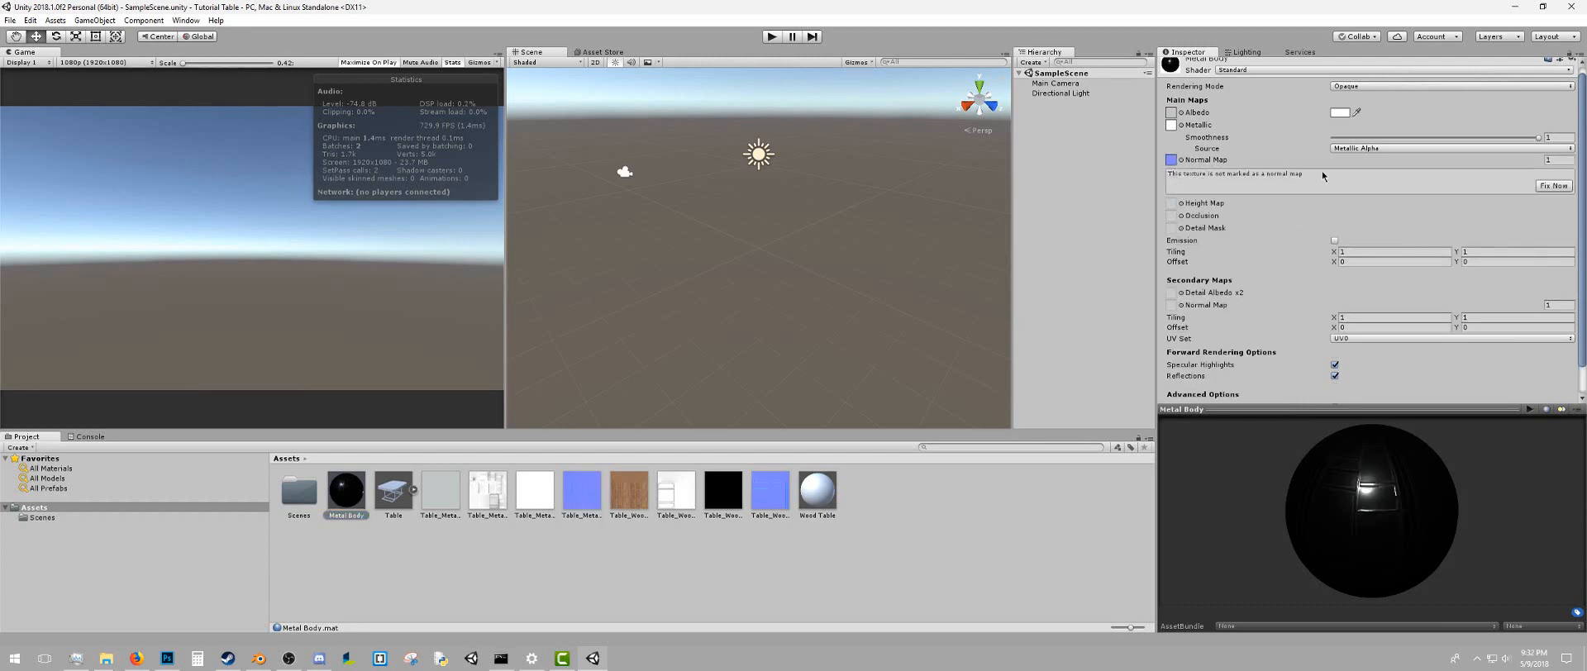
pyautogui.click(1559, 187)
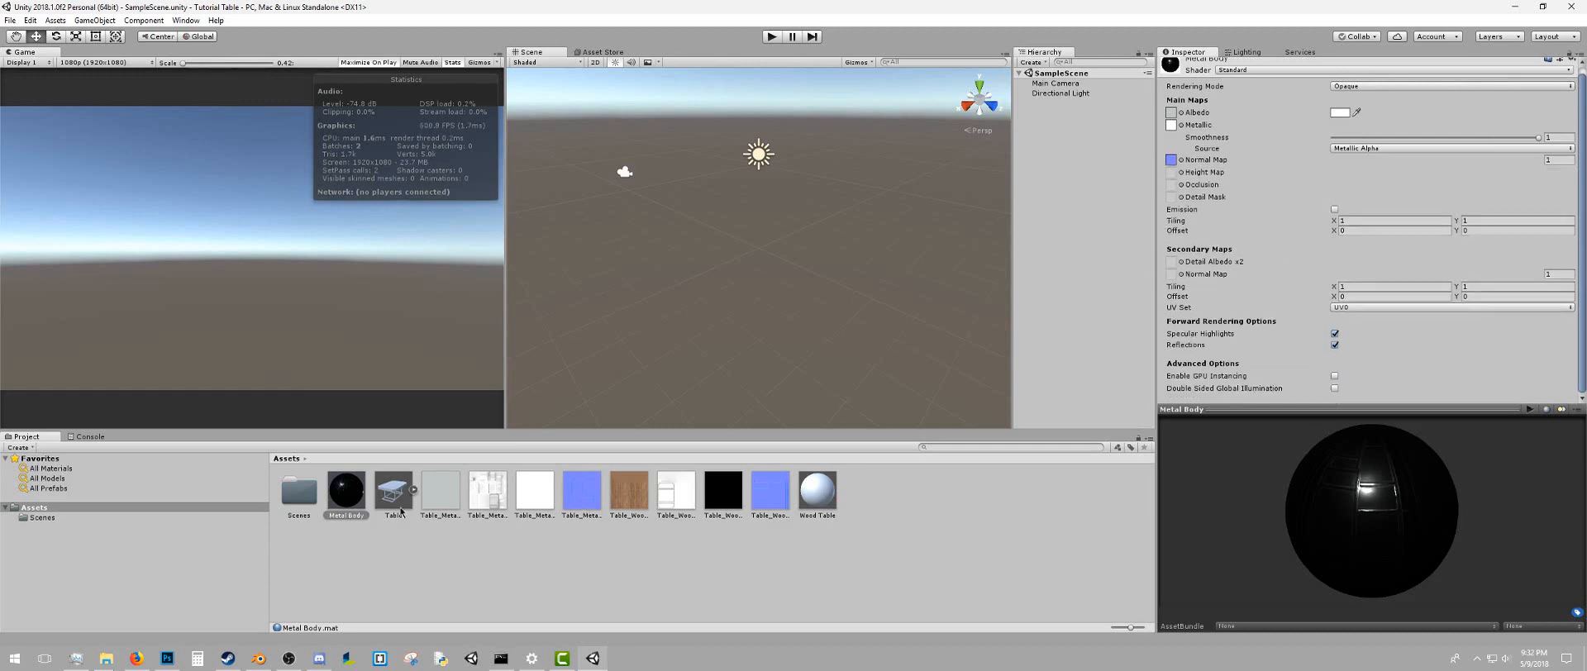
pyautogui.moveTo(496, 502); pyautogui.dragTo(1171, 189)
# Assign the Table_Wood_table albedo, metallic, normal and AO textures to the Wood Table material, marking the normal texture as a normal map
pyautogui.click(831, 500)
pyautogui.click(1211, 146)
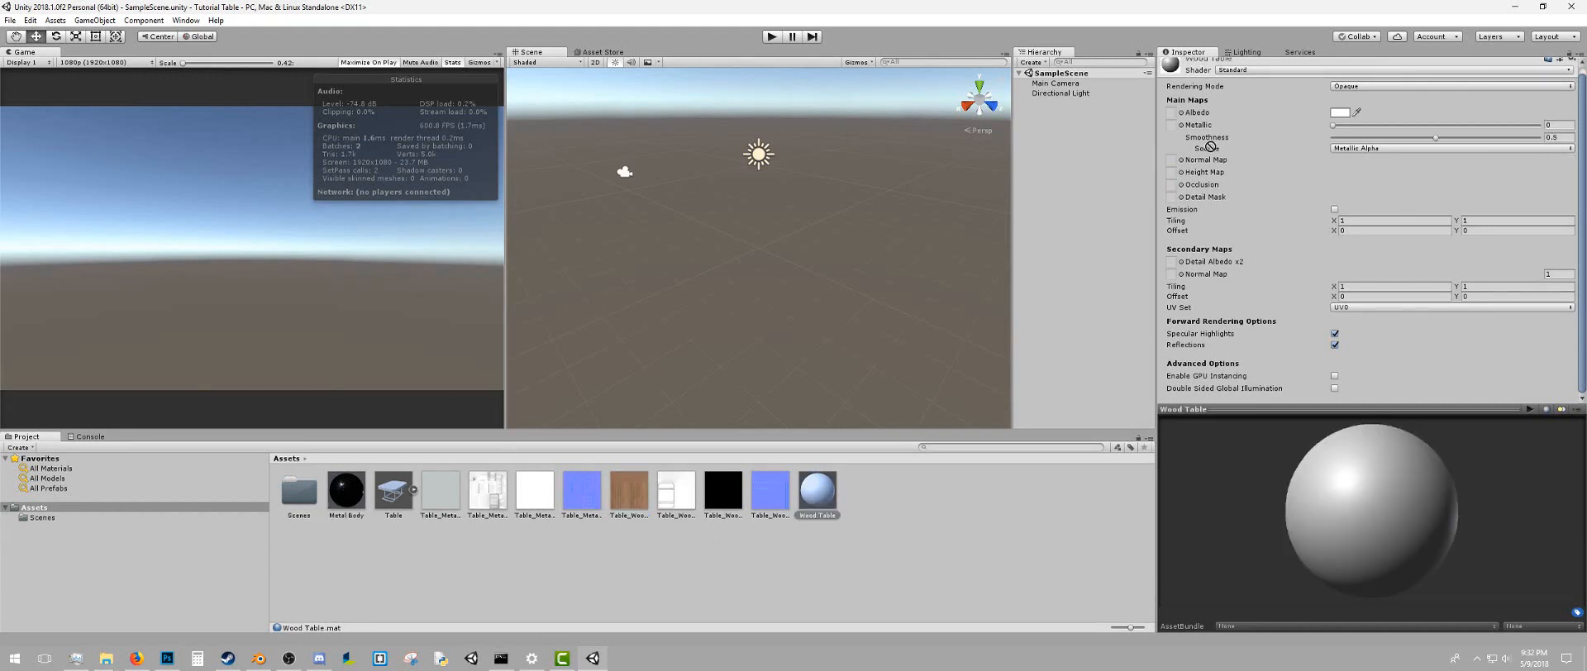
pyautogui.moveTo(1179, 117); pyautogui.dragTo(1173, 113)
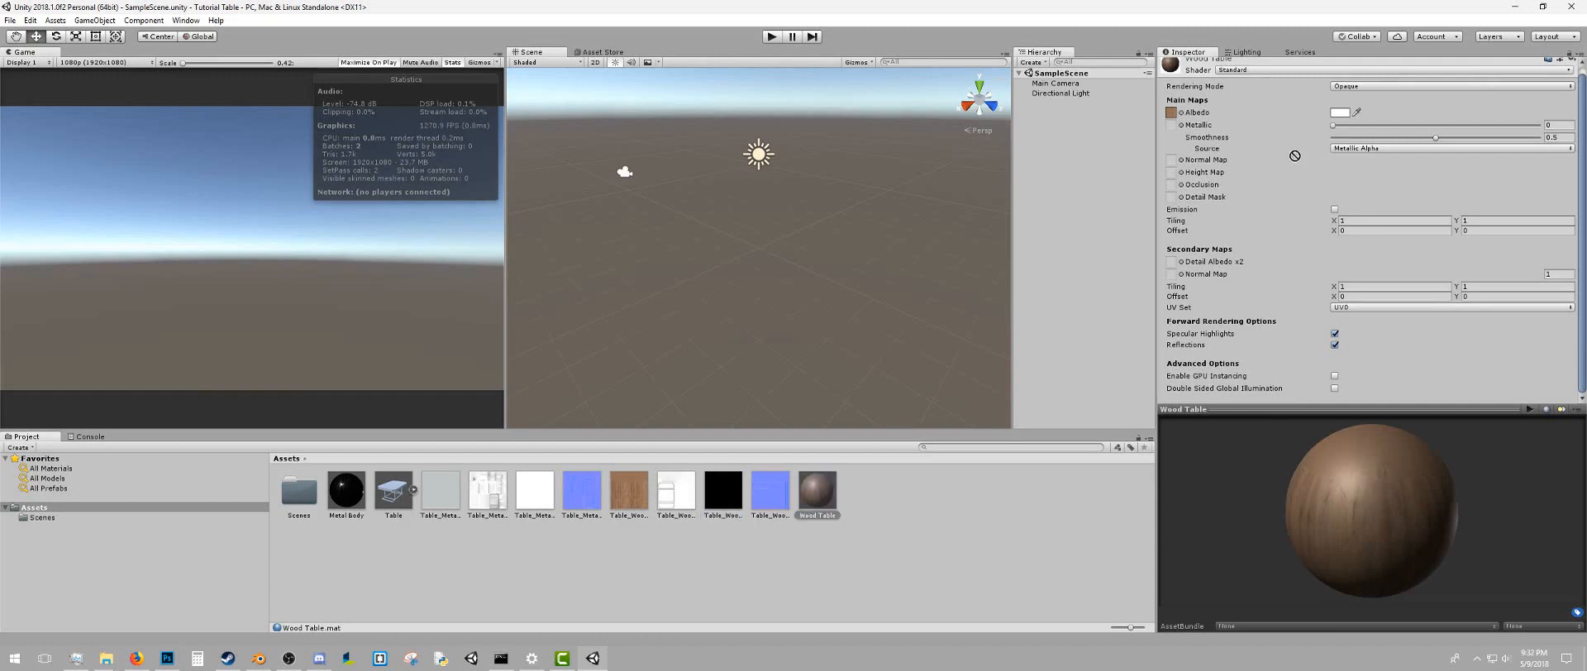
pyautogui.moveTo(1196, 196); pyautogui.dragTo(1171, 161)
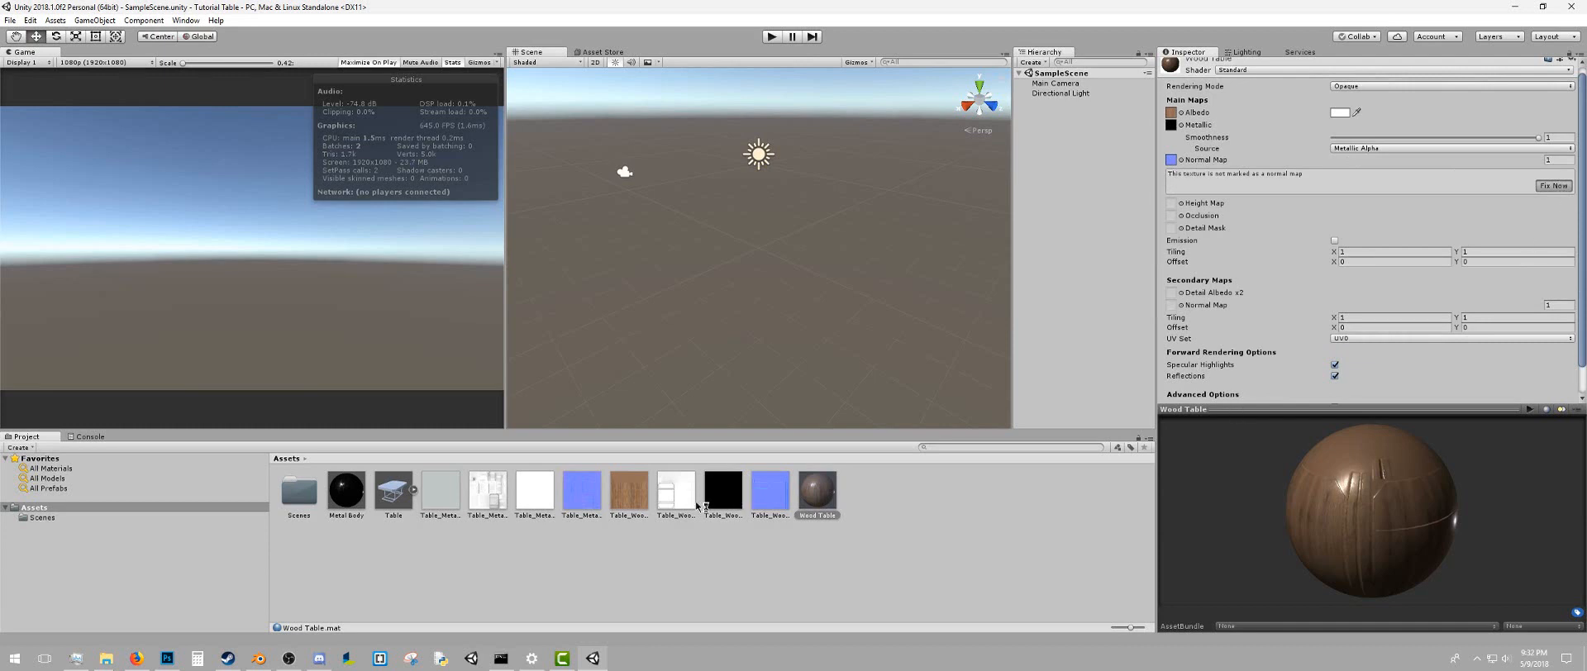
pyautogui.moveTo(674, 501); pyautogui.dragTo(1198, 242)
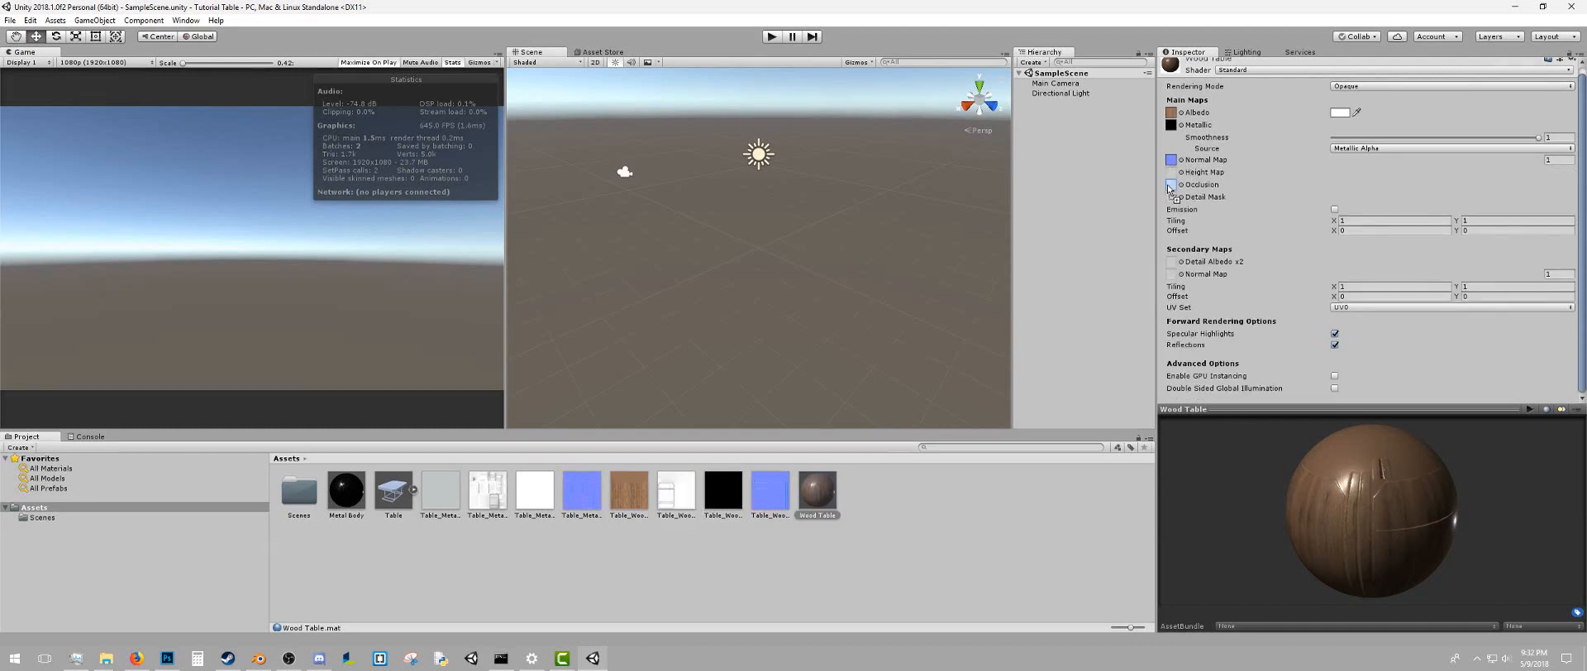
pyautogui.moveTo(1171, 188); pyautogui.dragTo(1171, 185)
# Place the Table model in the scene and set its position to 0, 0, 0
pyautogui.moveTo(393, 492); pyautogui.dragTo(759, 252)
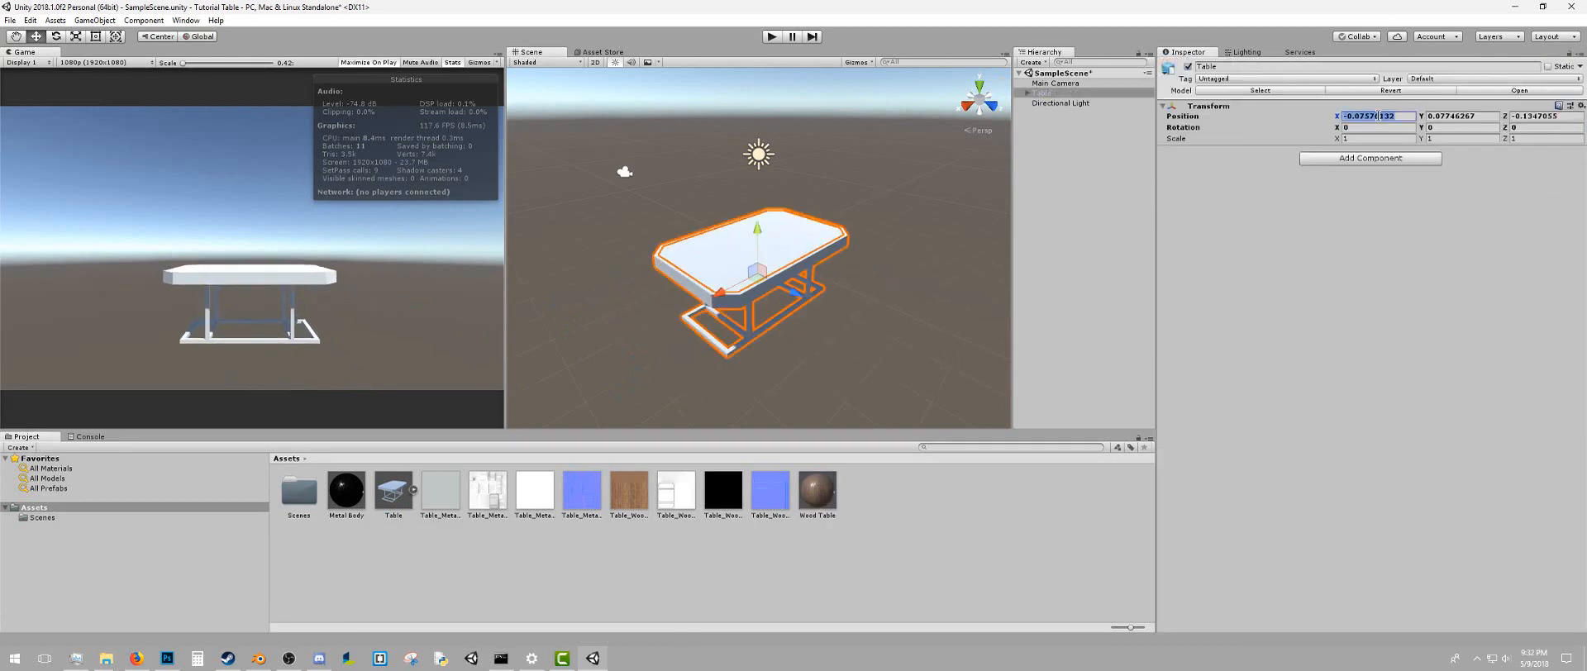
pyautogui.write('0')
pyautogui.press('Tab')
pyautogui.write('0')
pyautogui.press('Tab')
pyautogui.write('0')
# Apply the Wood Table material to the tabletop and the Metal Body material to the table's rim and frame
pyautogui.rightClick(940, 251)
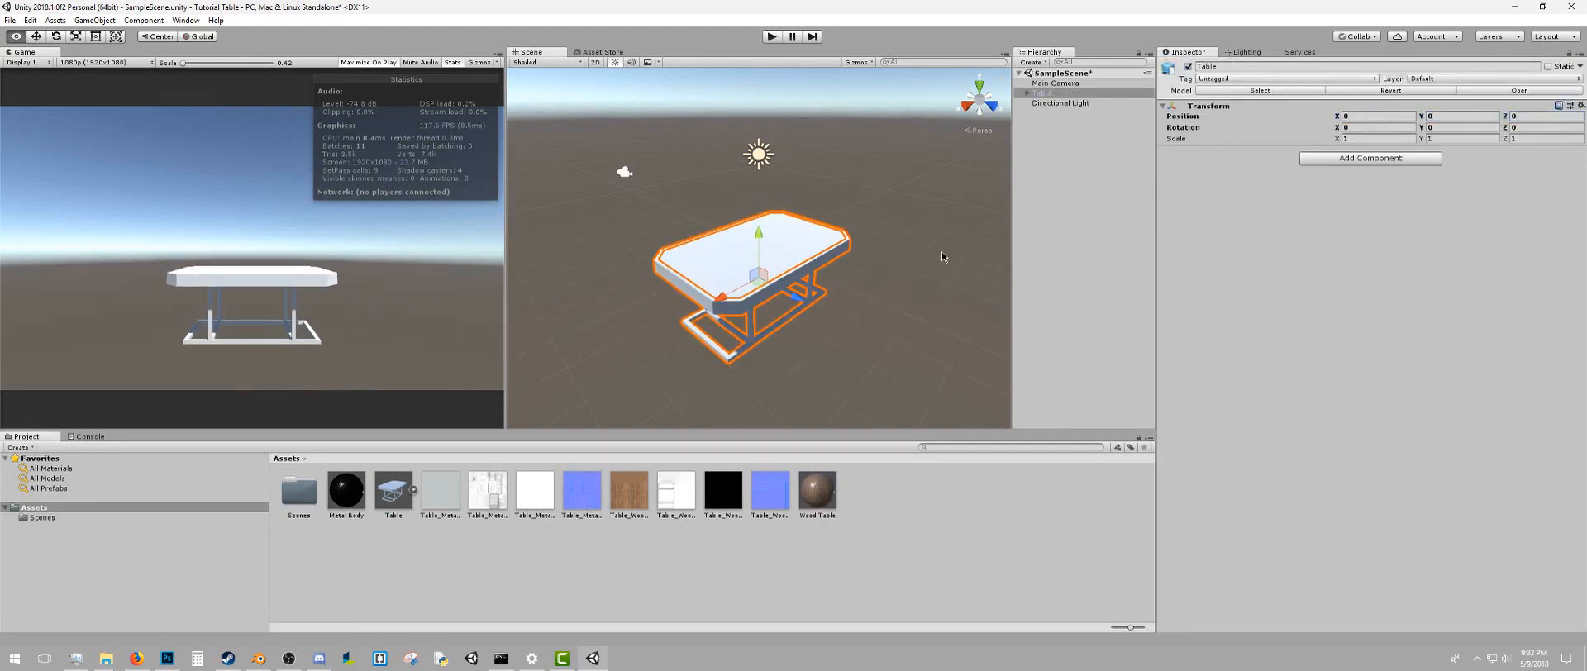
pyautogui.moveTo(940, 251); pyautogui.dragTo(954, 413, button='right')
pyautogui.click(903, 271)
pyautogui.moveTo(831, 479); pyautogui.dragTo(783, 295)
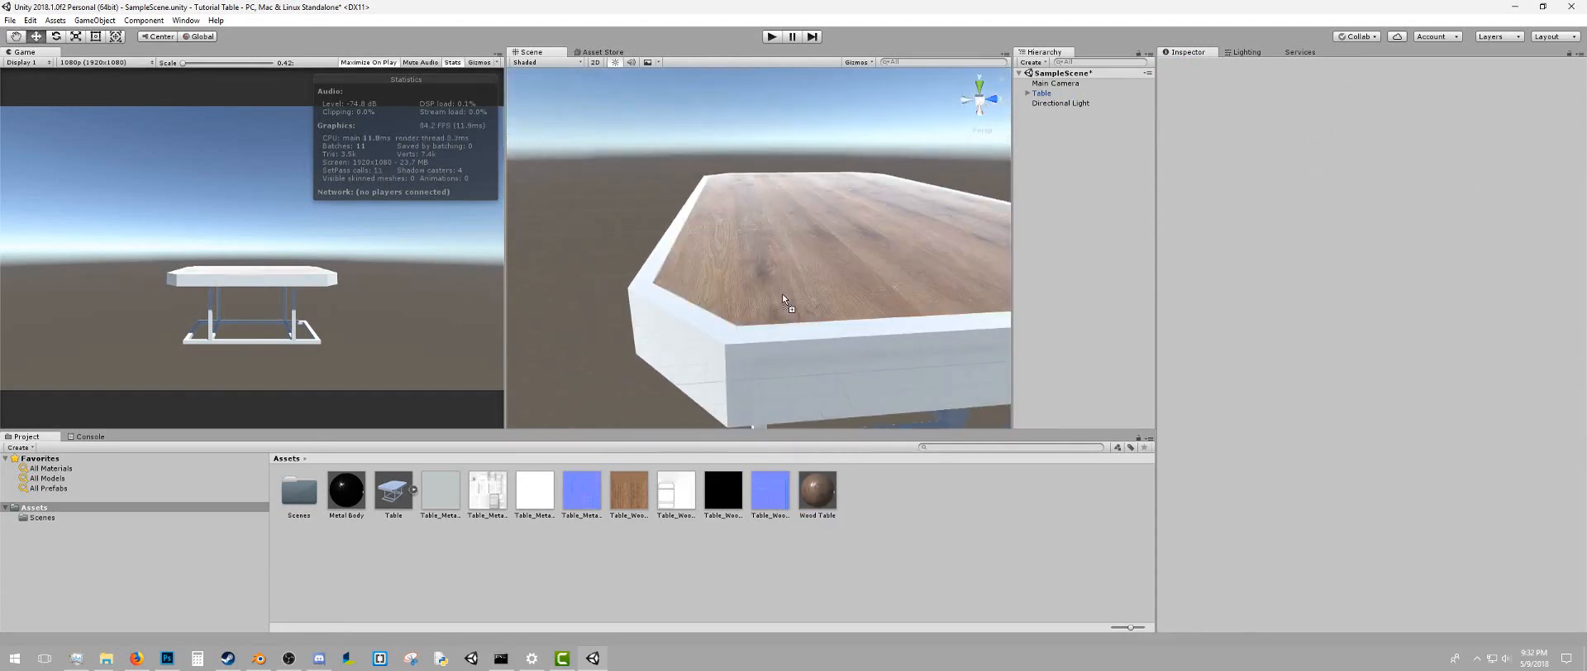
pyautogui.moveTo(330, 498); pyautogui.dragTo(702, 345)
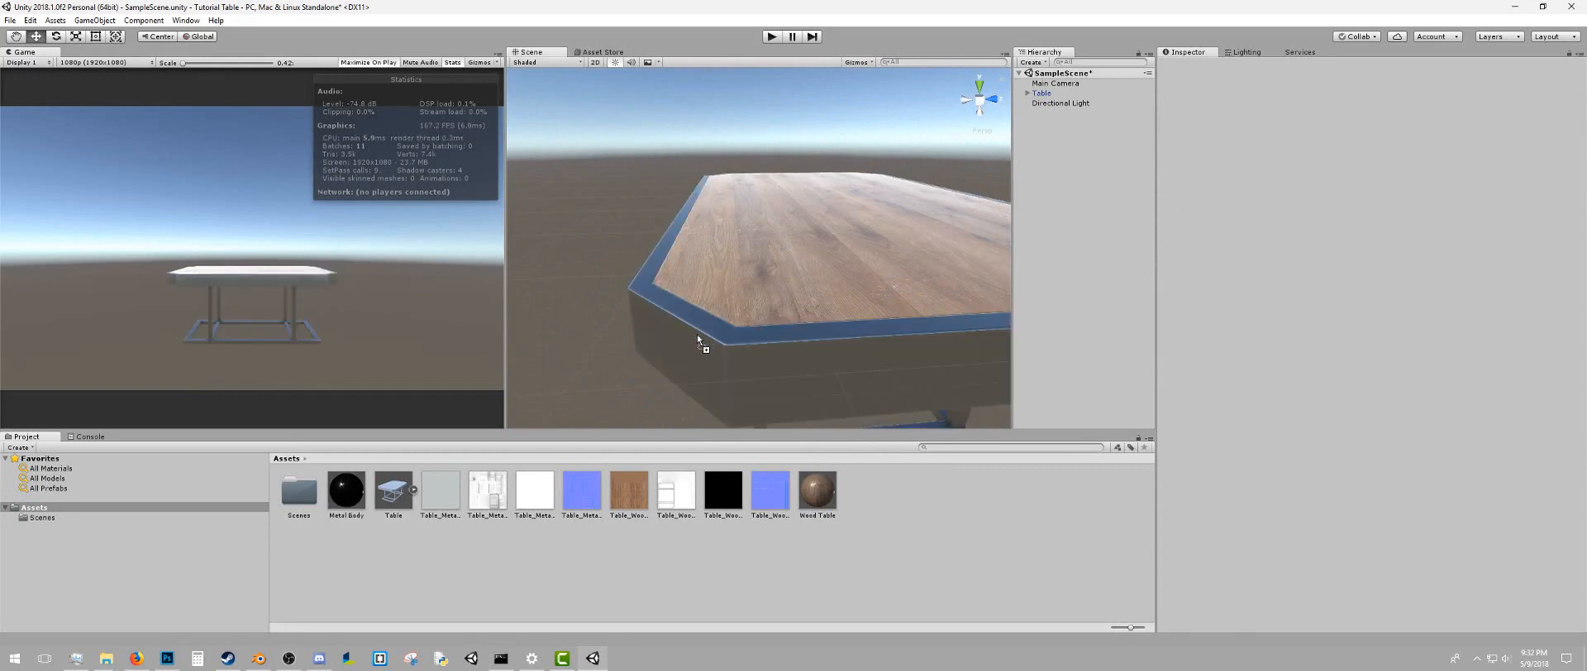
pyautogui.moveTo(701, 345); pyautogui.dragTo(947, 354, button='right')
pyautogui.scroll(-5, 894, 351)
pyautogui.keyDown('alt'); pyautogui.moveTo(894, 351); pyautogui.dragTo(736, 383); pyautogui.keyUp('alt')
pyautogui.scroll(5, 804, 335)
pyautogui.scroll(-2, 737, 383)
# Create a material named Metal_TEST with metallic and smoothness both set to 1
pyautogui.rightClick(867, 497)
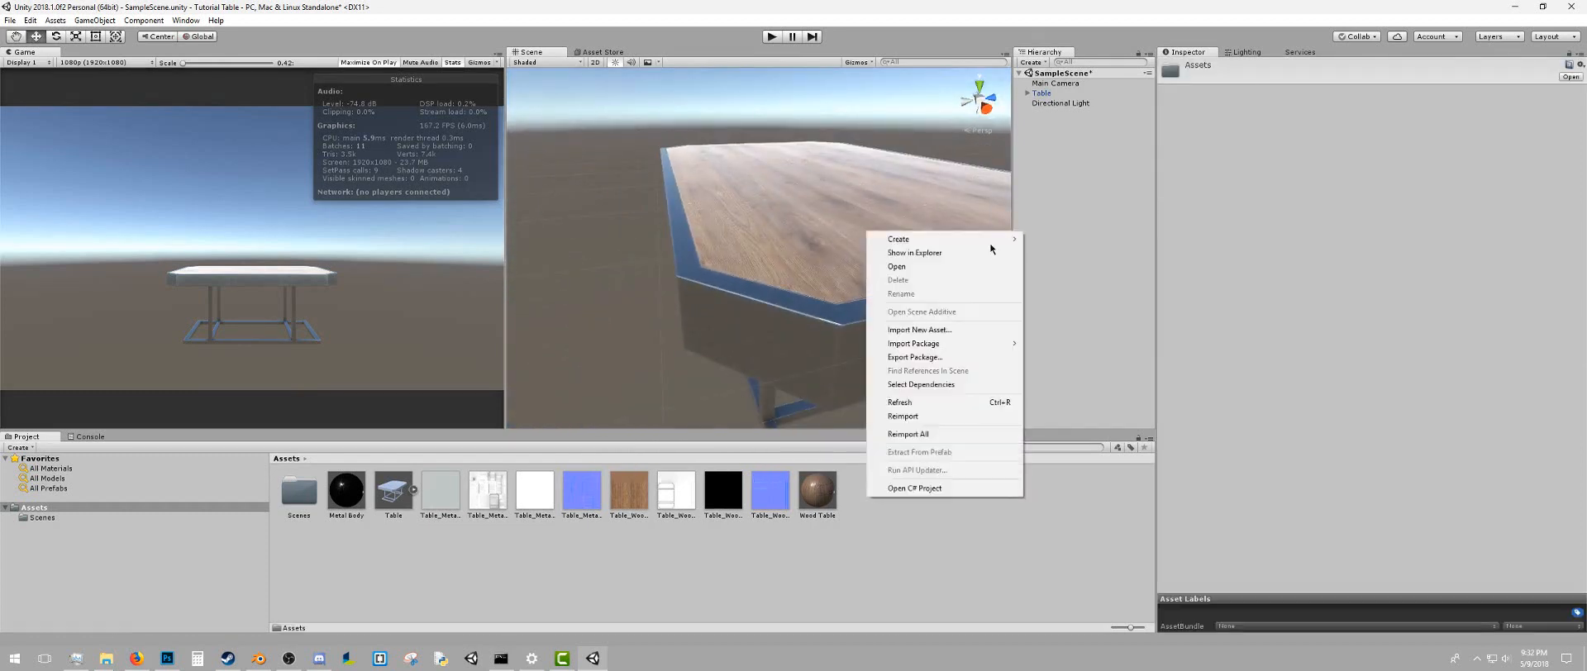
pyautogui.moveTo(951, 239)
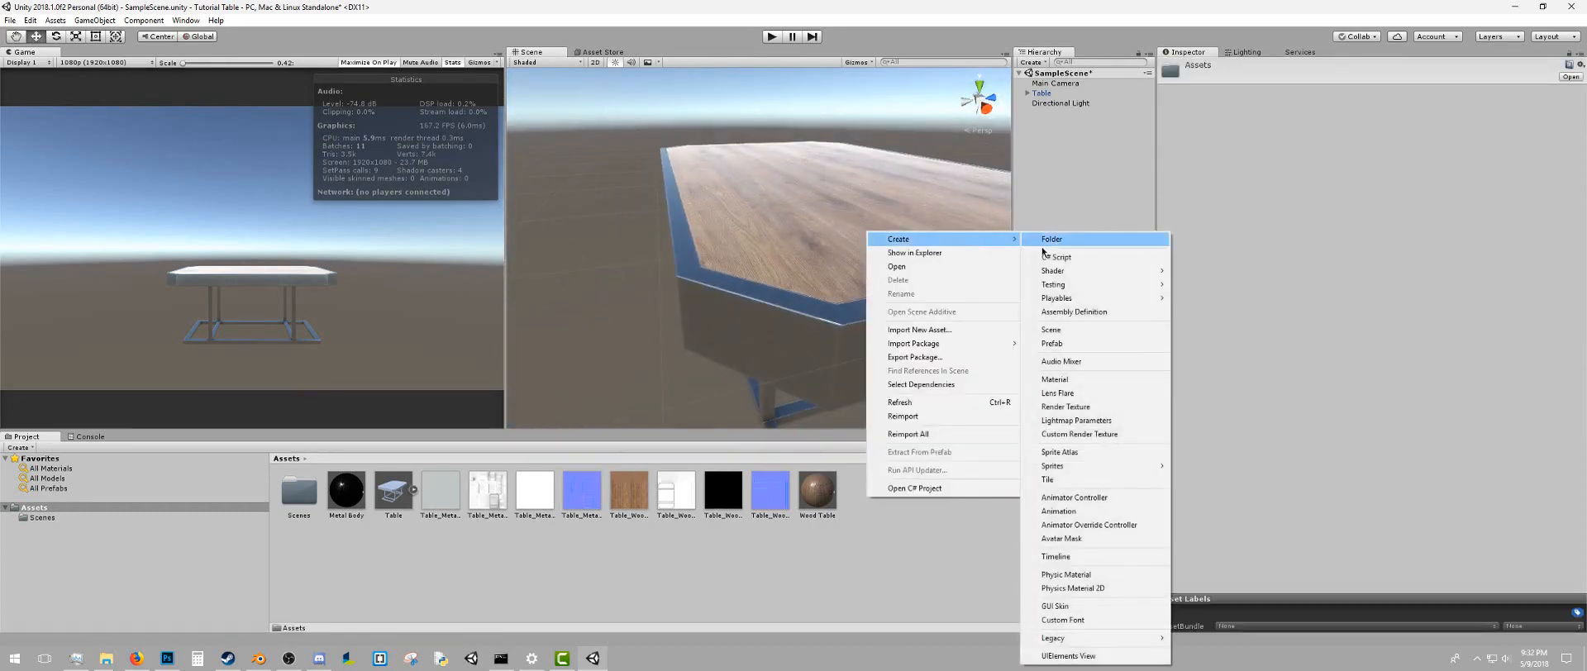
pyautogui.click(1064, 379)
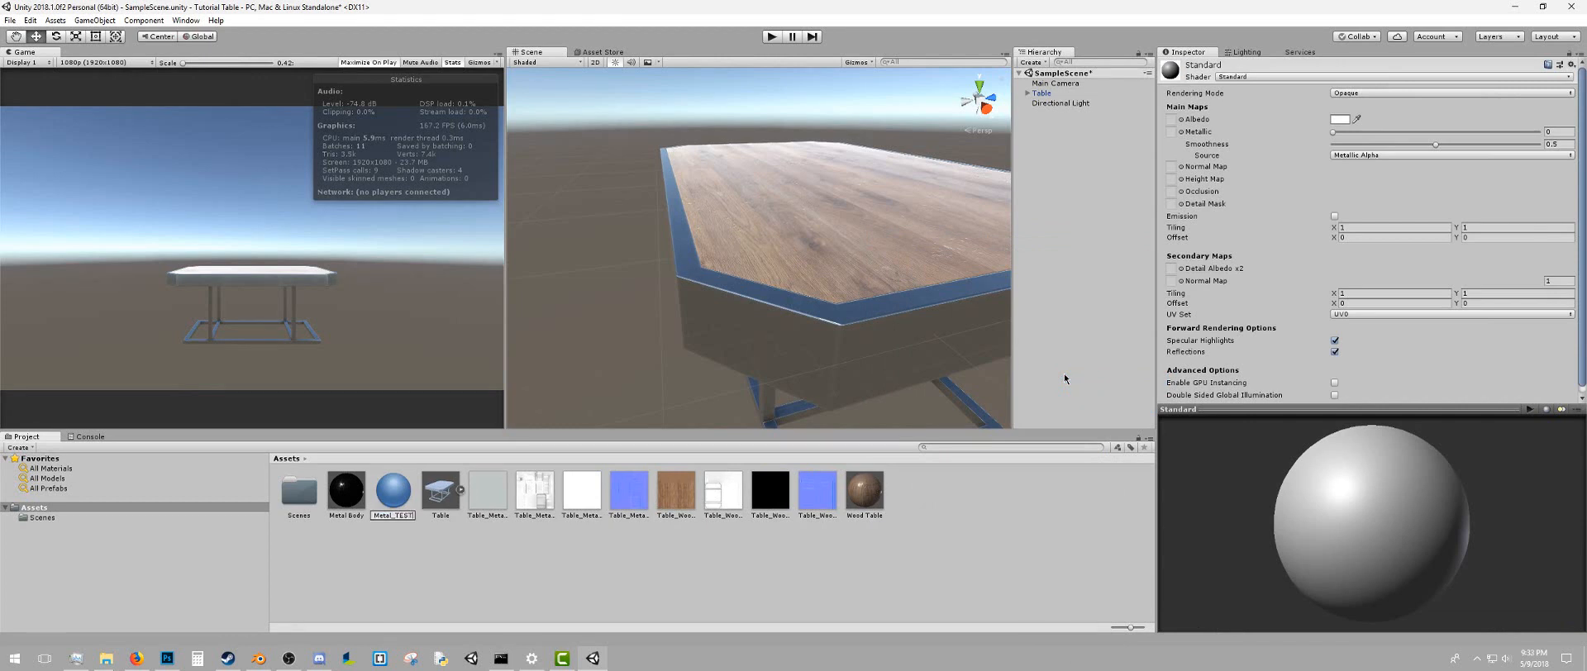
pyautogui.press('Return')
pyautogui.moveTo(1369, 130); pyautogui.dragTo(1542, 132)
pyautogui.moveTo(1454, 147); pyautogui.dragTo(1520, 150)
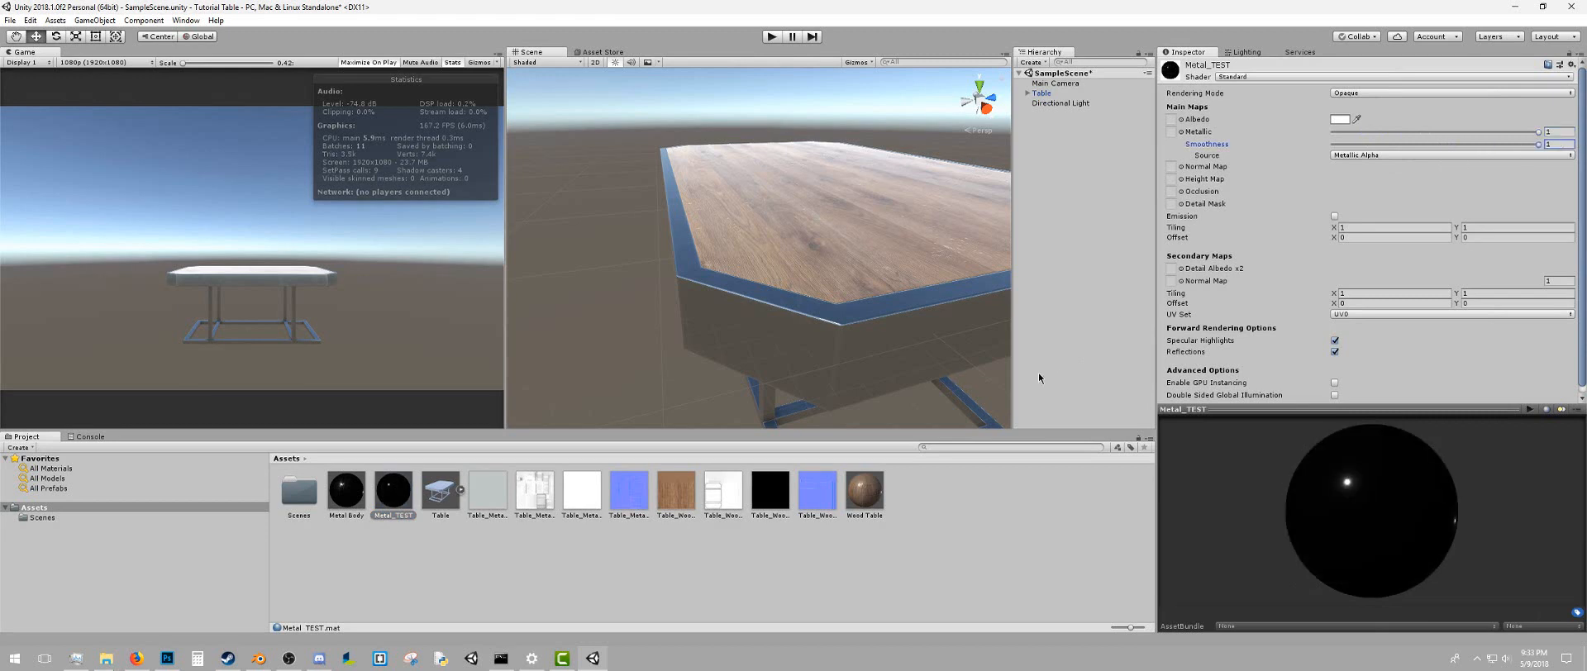
# Try Metal_TEST with smoothness 0.591 on the table's metal parts and restore the Metal Body material on them
pyautogui.keyDown('alt'); pyautogui.moveTo(532, 405); pyautogui.dragTo(513, 302); pyautogui.keyUp('alt')
pyautogui.keyDown('alt'); pyautogui.moveTo(370, 287); pyautogui.dragTo(447, 281); pyautogui.keyUp('alt')
pyautogui.moveTo(1447, 146); pyautogui.dragTo(1460, 146)
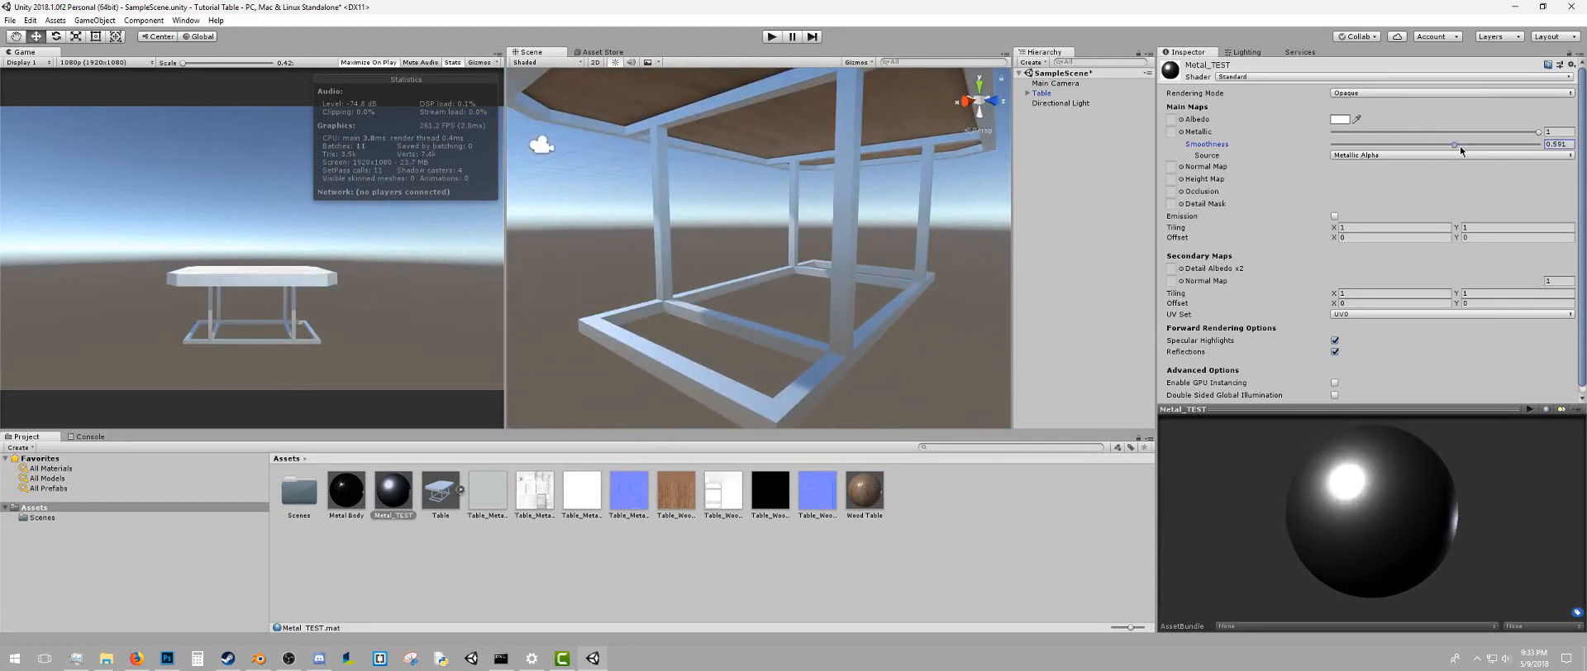
pyautogui.keyDown('alt'); pyautogui.moveTo(868, 235); pyautogui.dragTo(1189, 312); pyautogui.keyUp('alt')
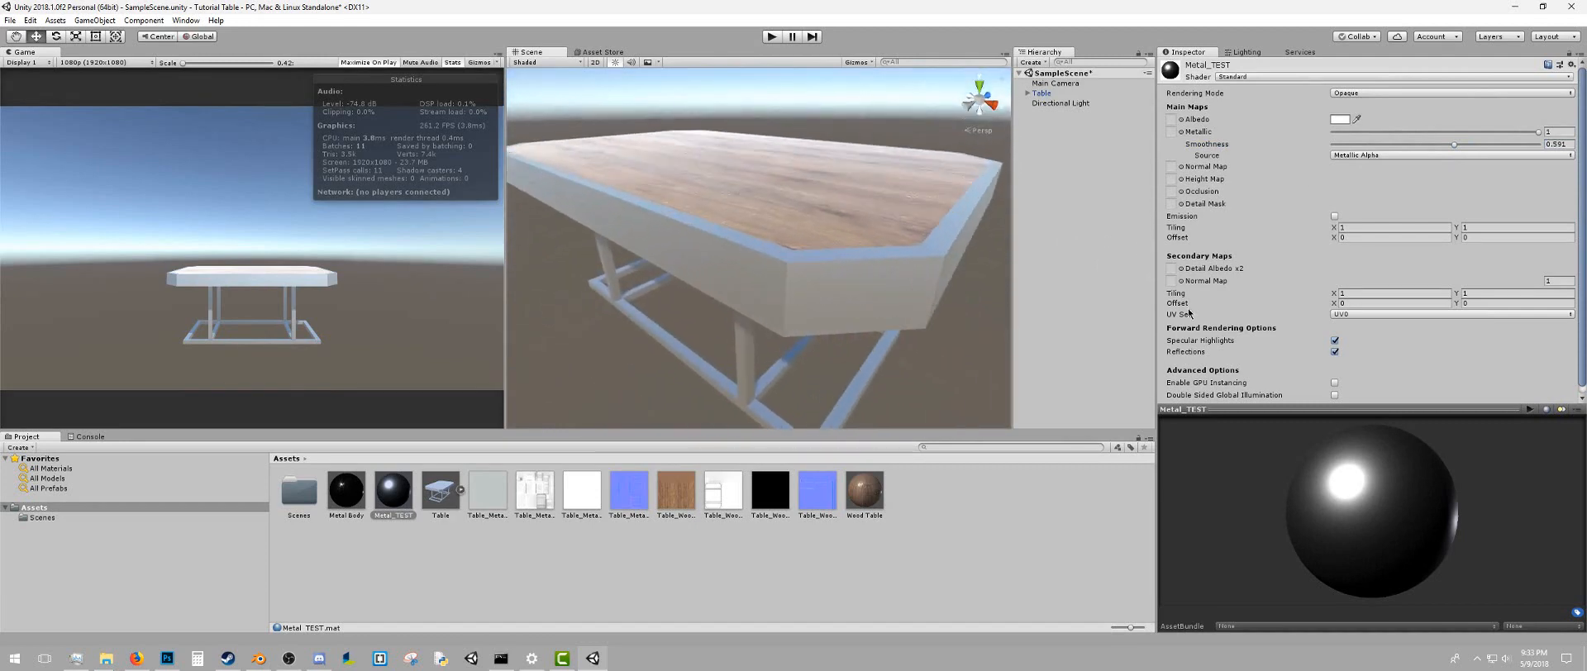
pyautogui.moveTo(365, 496); pyautogui.dragTo(1092, 274)
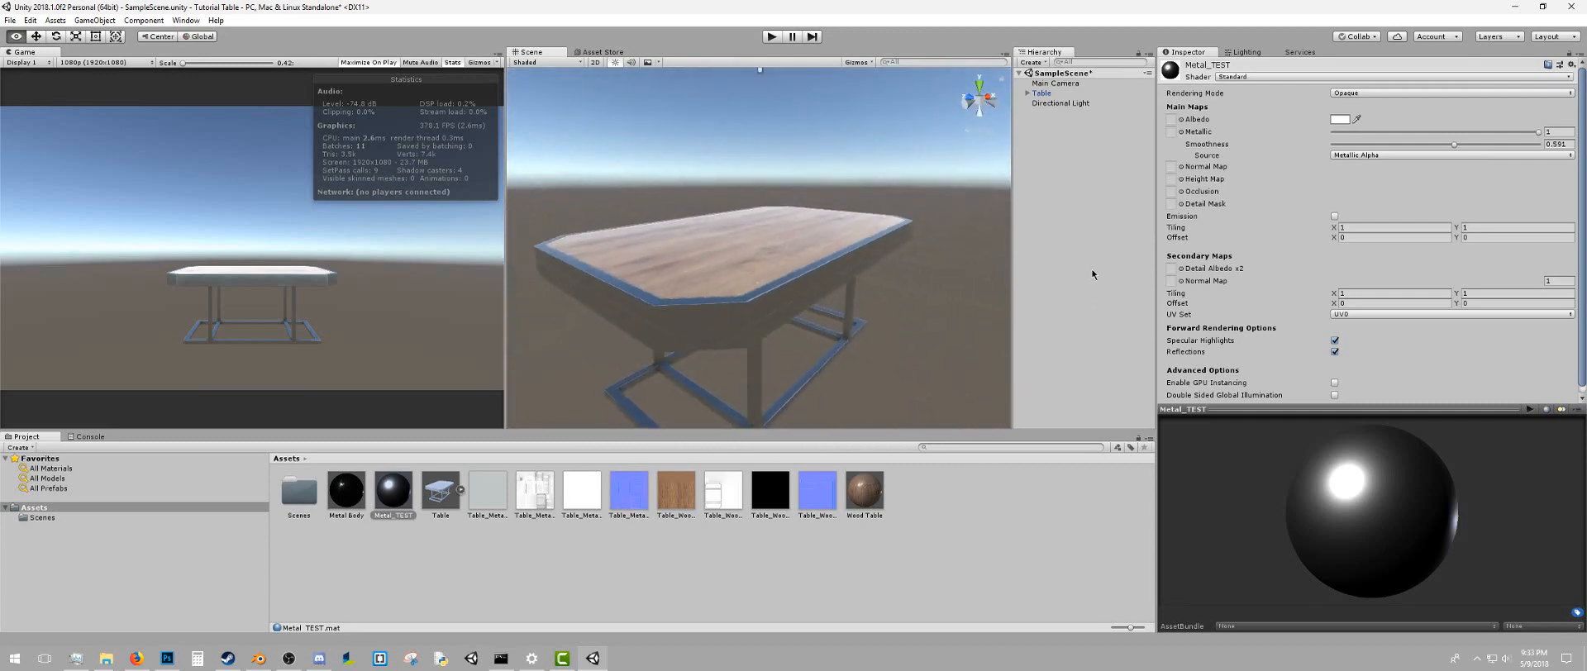
# Add a reflection probe to the scene and move it just above the tabletop, to about -0.2, 0.95, -0.12
pyautogui.scroll(-4, 892, 232)
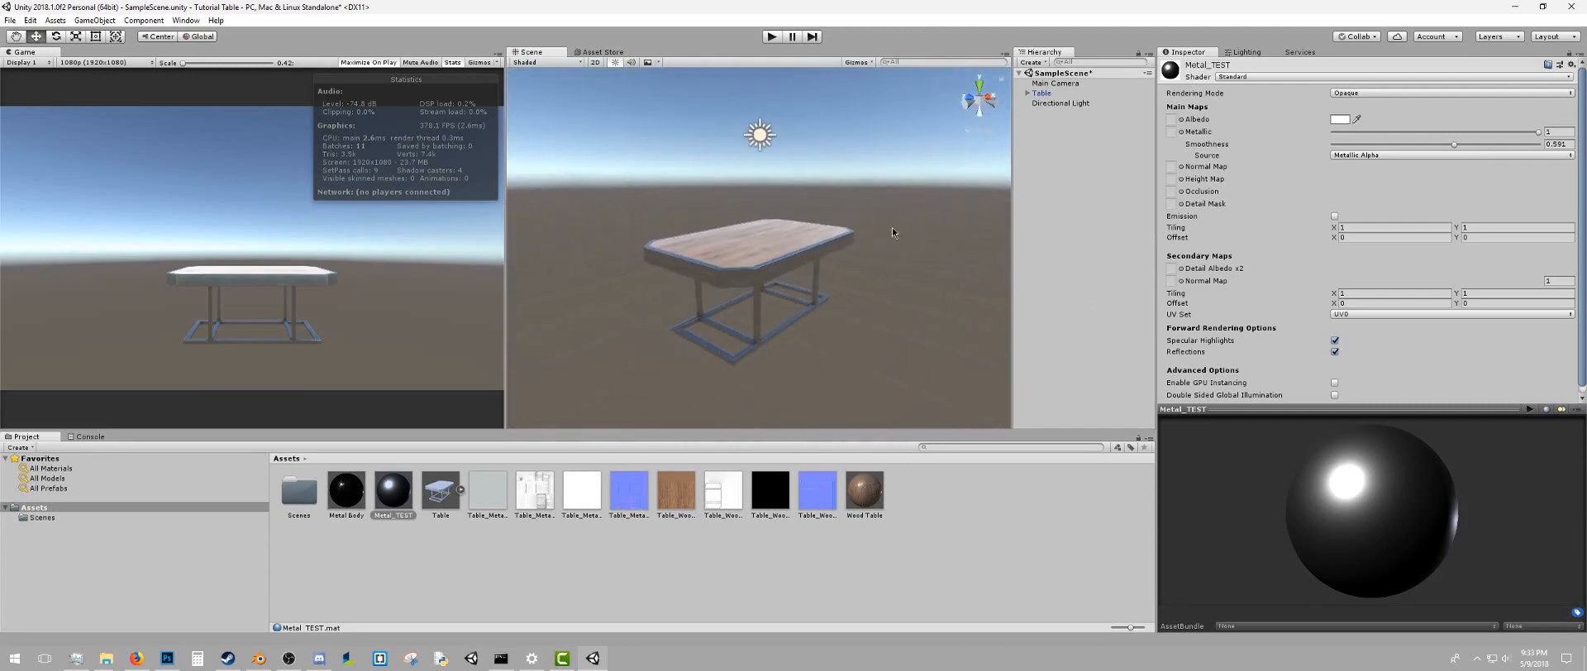
pyautogui.click(103, 22)
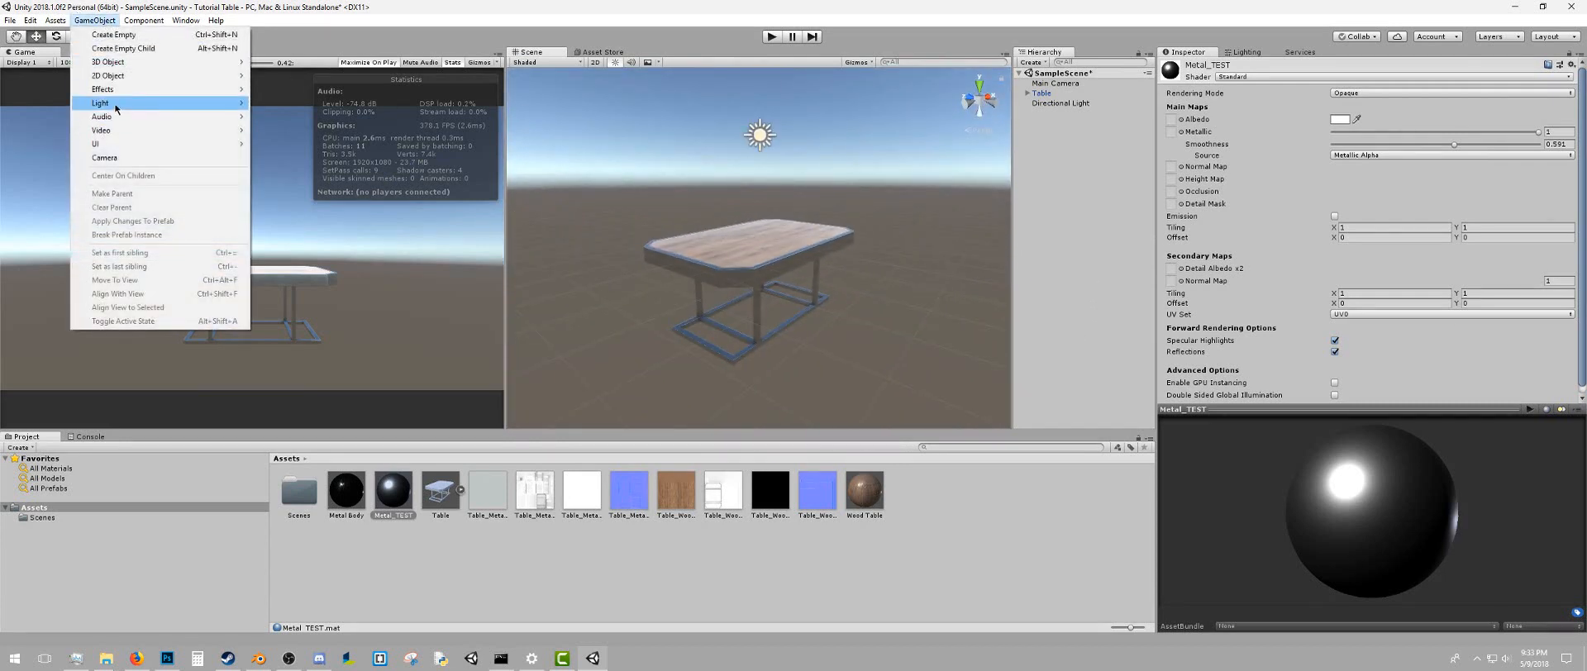
pyautogui.moveTo(165, 103)
pyautogui.click(295, 162)
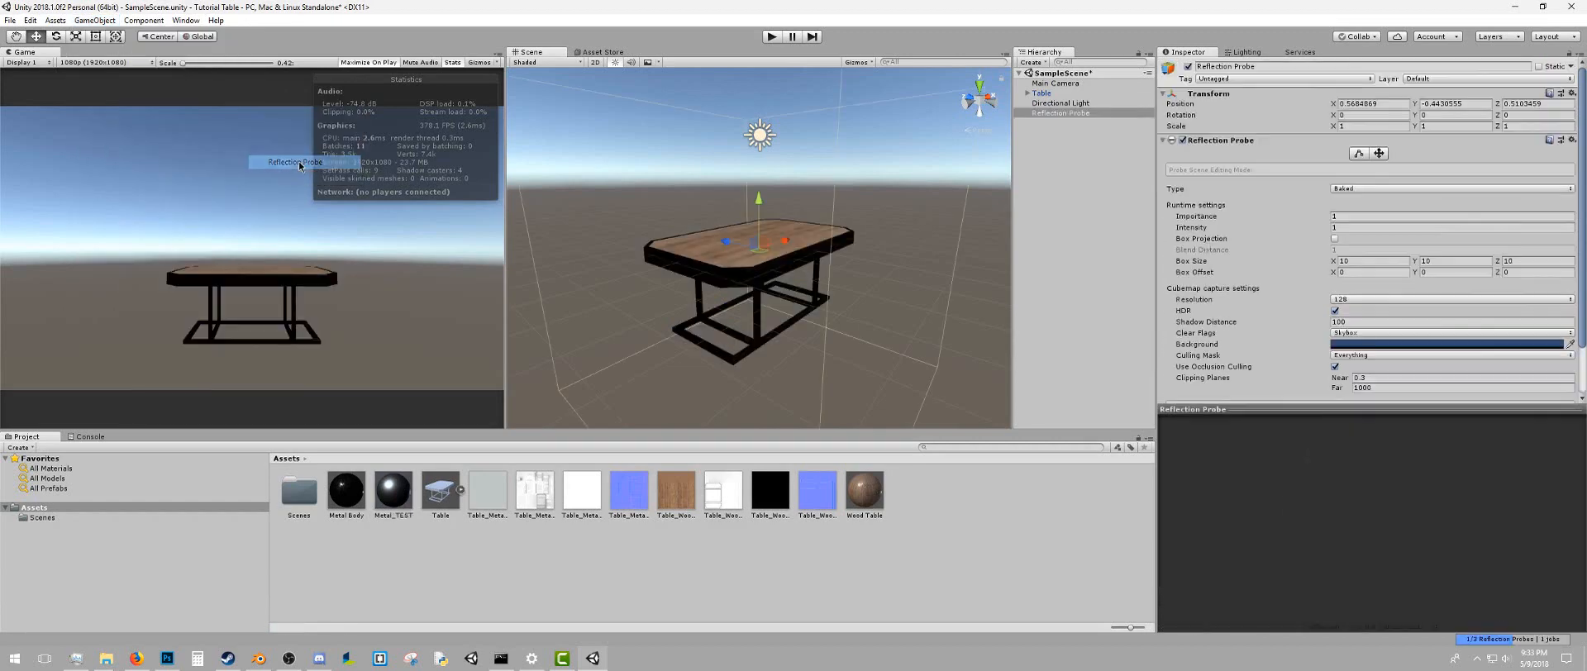
pyautogui.keyDown('alt'); pyautogui.moveTo(716, 217); pyautogui.dragTo(733, 157); pyautogui.keyUp('alt')
pyautogui.moveTo(778, 201); pyautogui.dragTo(1022, 199)
pyautogui.click(783, 216)
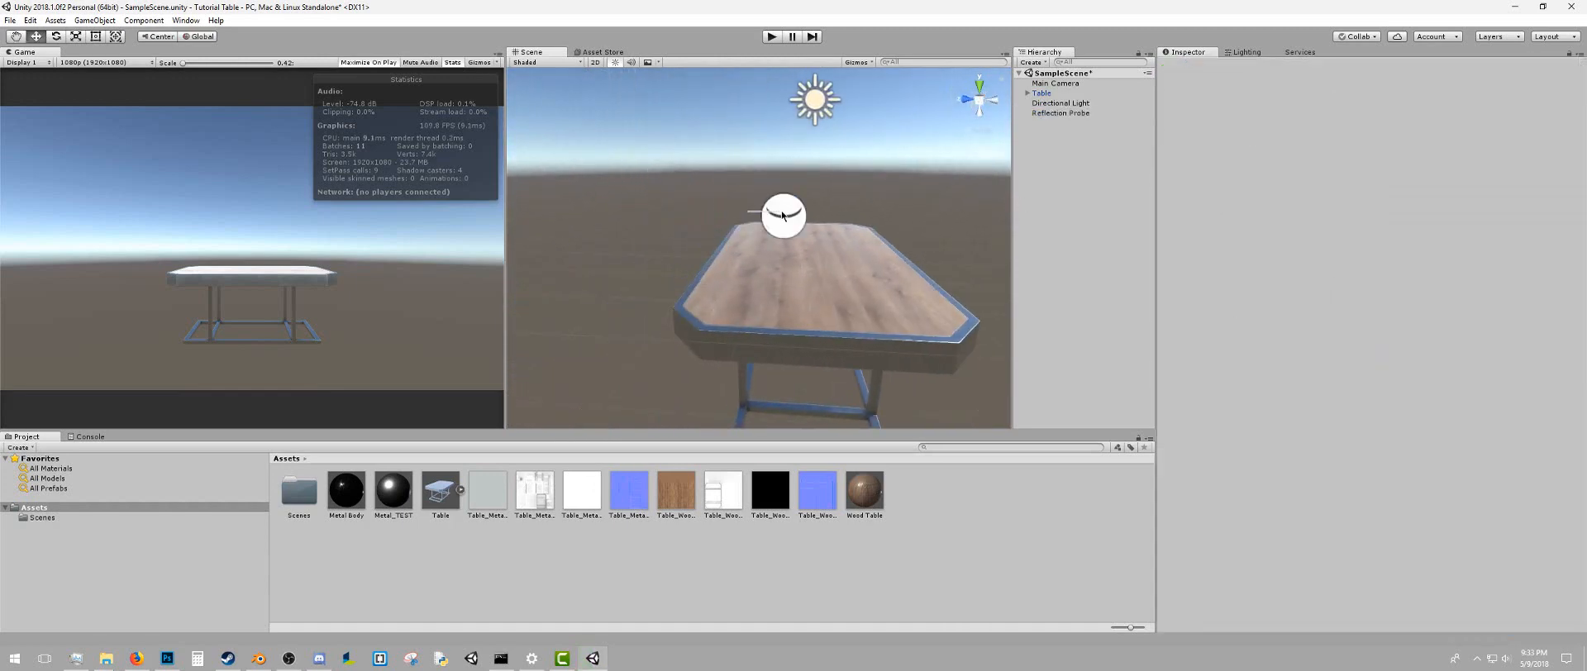
pyautogui.click(783, 216)
pyautogui.moveTo(741, 219); pyautogui.dragTo(1064, 220)
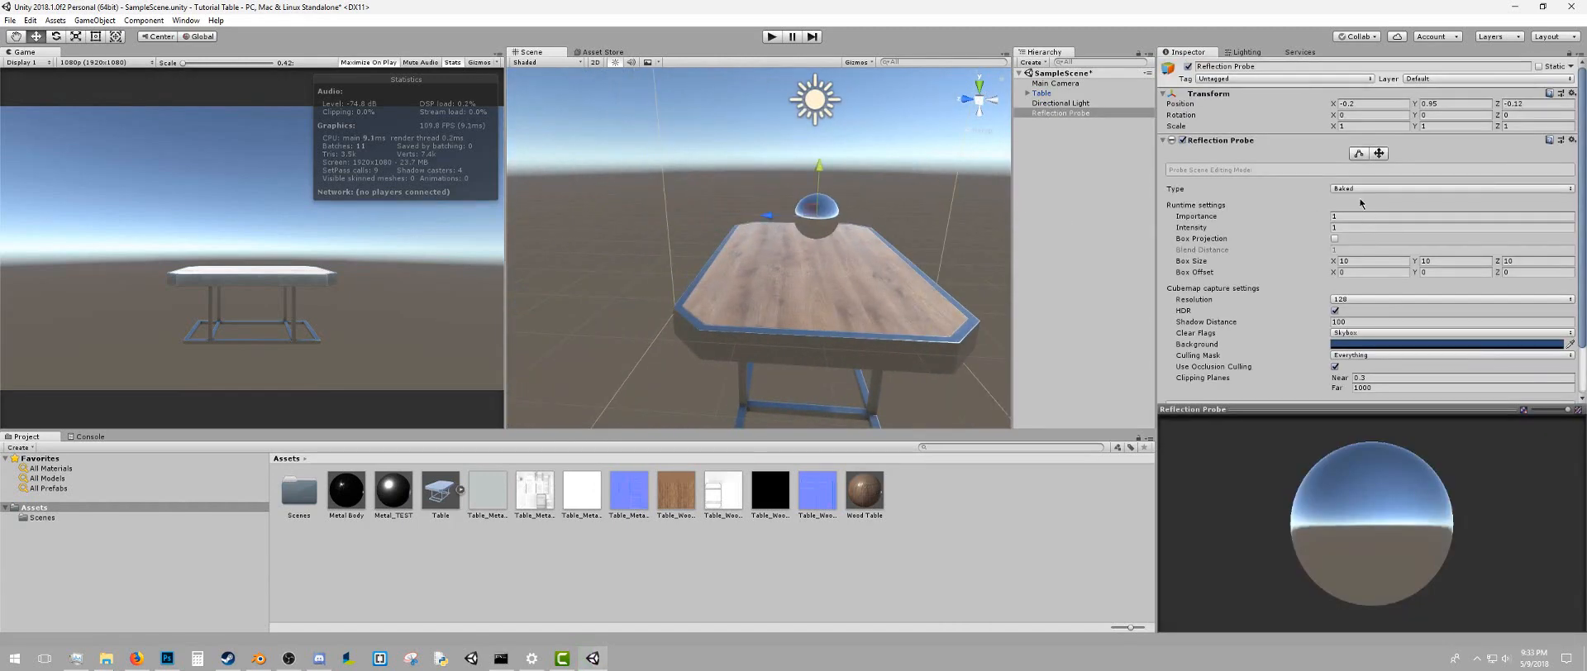
# Try the Realtime type on the reflection probe and switch it back to Baked
pyautogui.click(1368, 229)
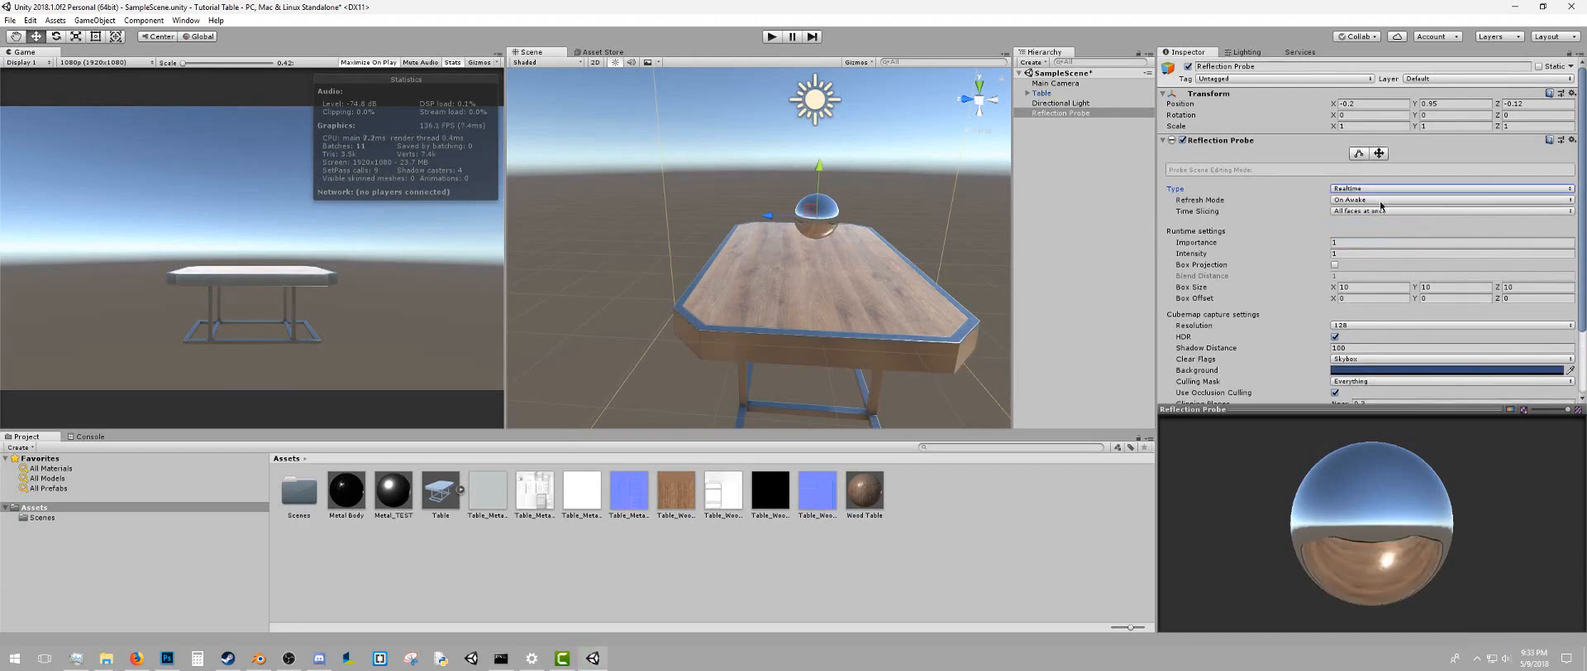
pyautogui.click(1381, 202)
pyautogui.click(1385, 213)
pyautogui.click(1406, 189)
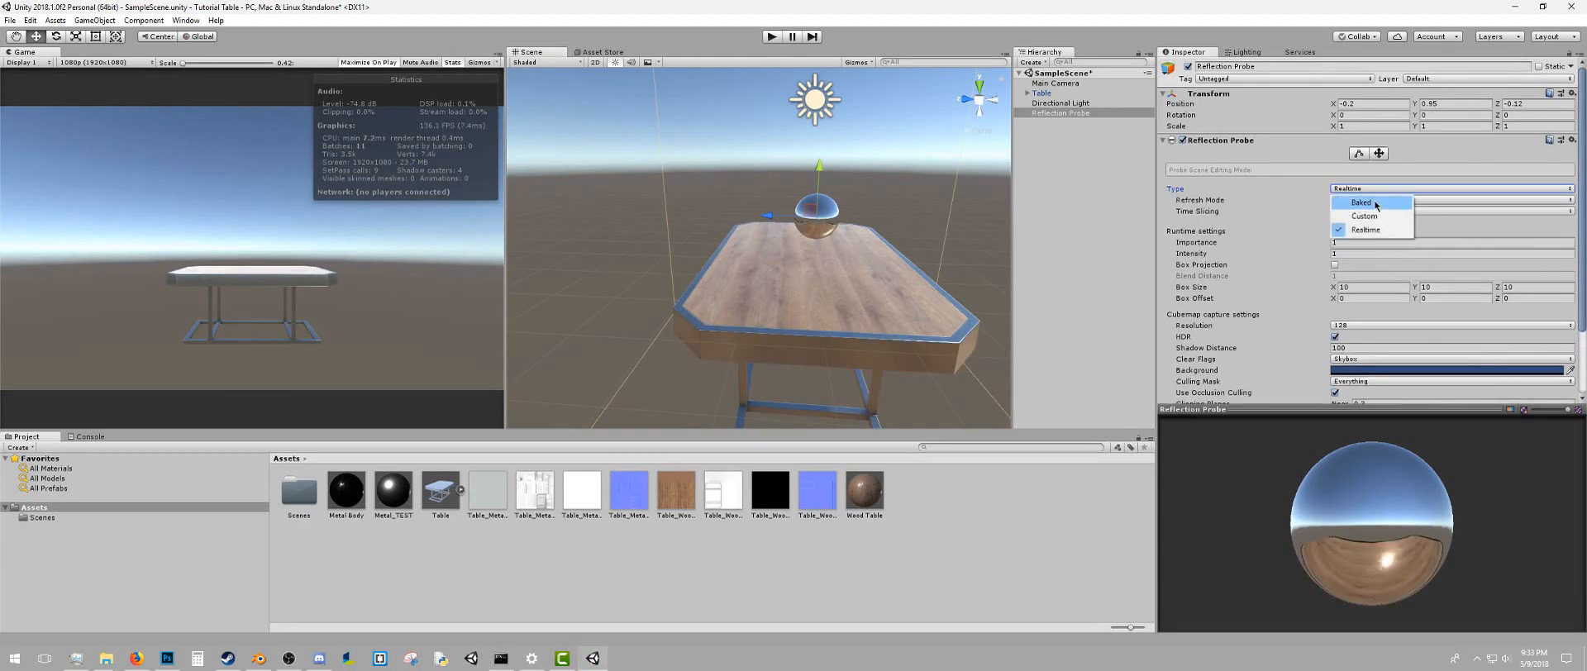
pyautogui.click(1373, 202)
# Raise the reflection probe higher above the table, to a Y position of 1.89
pyautogui.moveTo(813, 173); pyautogui.dragTo(814, 123)
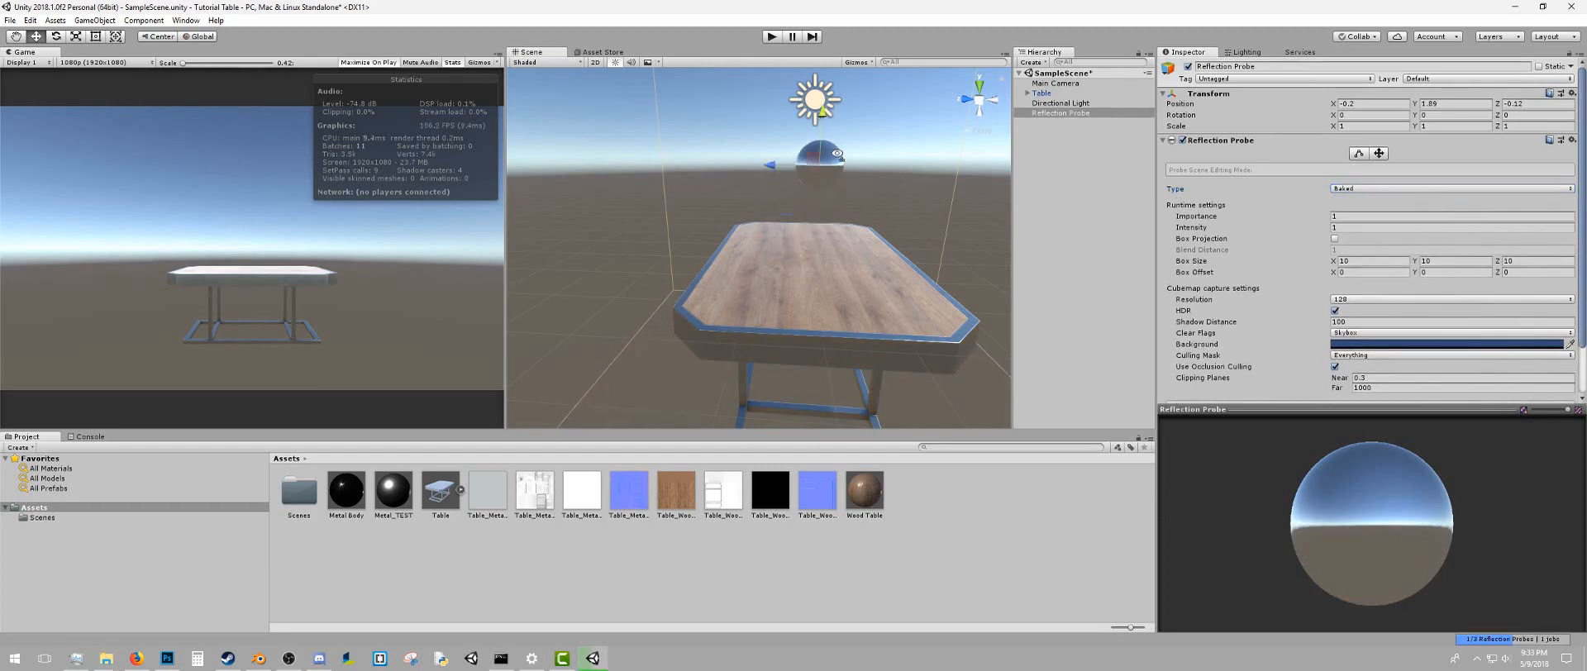
pyautogui.press('s')
pyautogui.moveTo(814, 123); pyautogui.dragTo(759, 273, button='right')
pyautogui.press('d')
pyautogui.press('w')
pyautogui.press('s')
pyautogui.scroll(-3, 1426, 359)
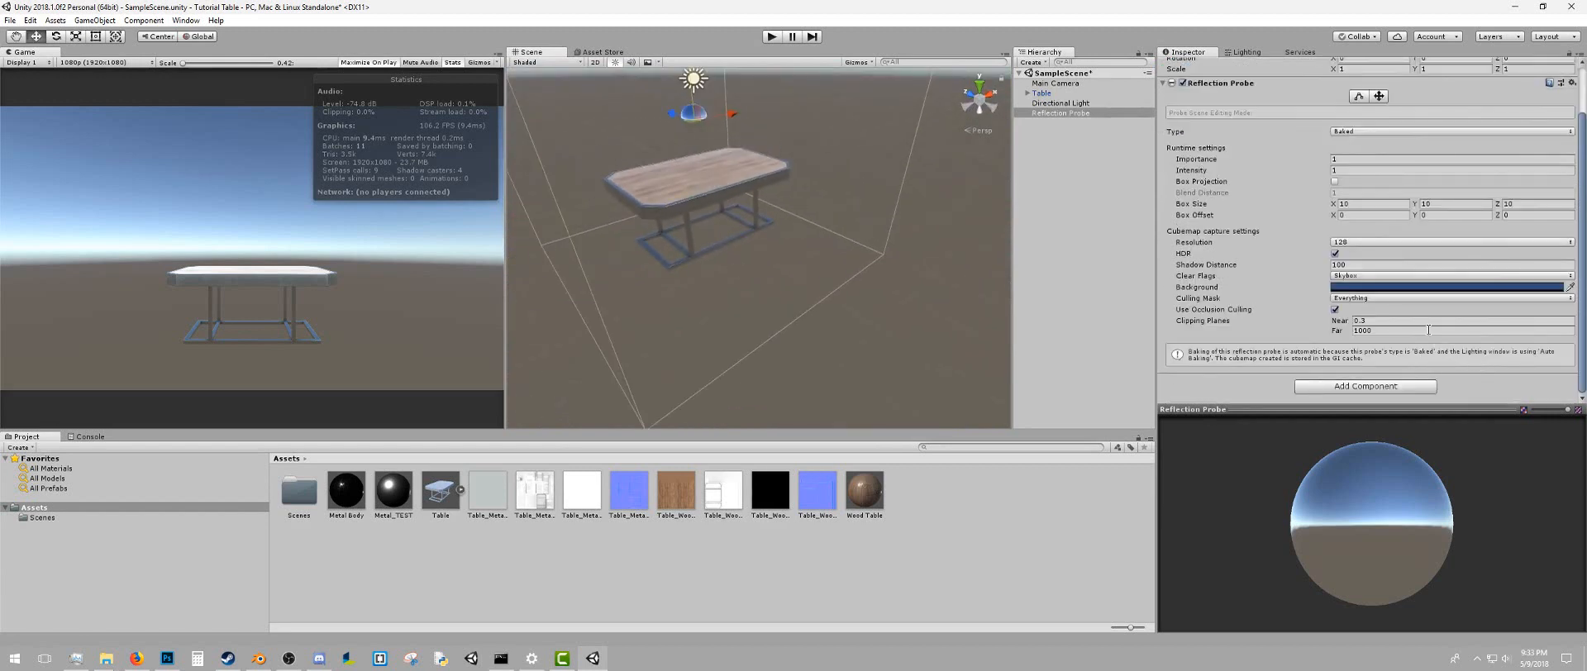
# Try a different intensity on the reflection probe and set it back to 1
pyautogui.click(1348, 159)
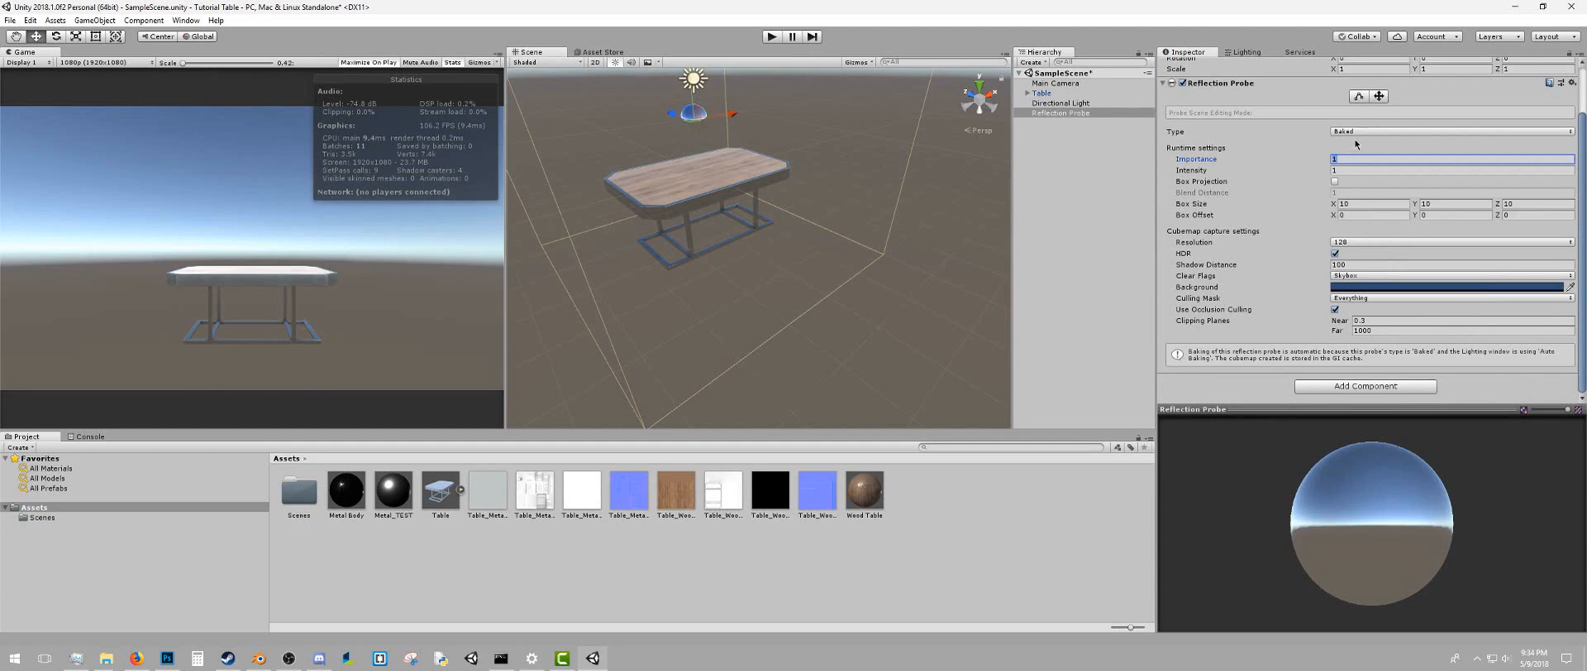
pyautogui.press('w')
pyautogui.moveTo(860, 248); pyautogui.dragTo(790, 178, button='right')
pyautogui.moveTo(1328, 172)
pyautogui.mouseDown()
pyautogui.moveTo(1361, 167)
pyautogui.moveTo(1333, 167)
pyautogui.mouseUp()
pyautogui.click(1334, 168)
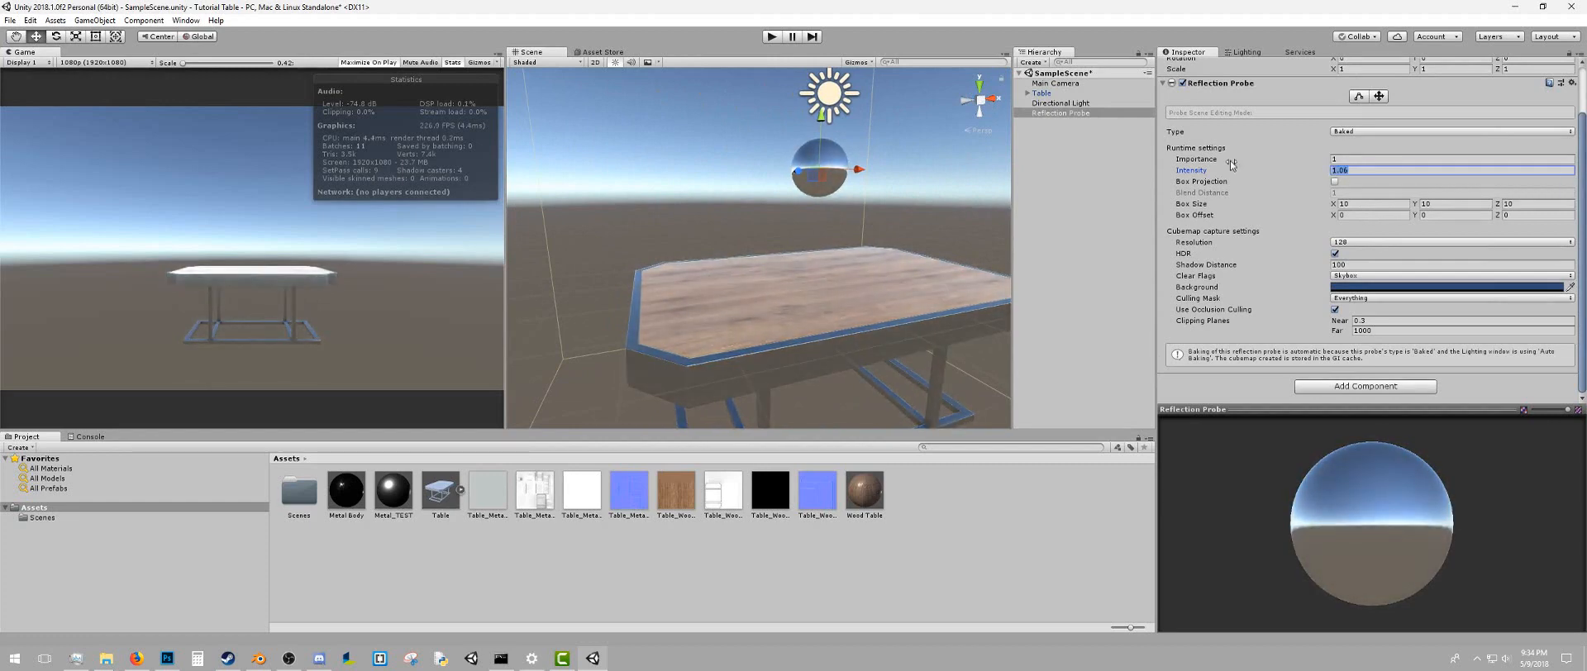
pyautogui.write('1')
# Add a plane to the scene and set its position to 0, 0, 0
pyautogui.moveTo(847, 160); pyautogui.dragTo(840, 151, button='right')
pyautogui.press('s')
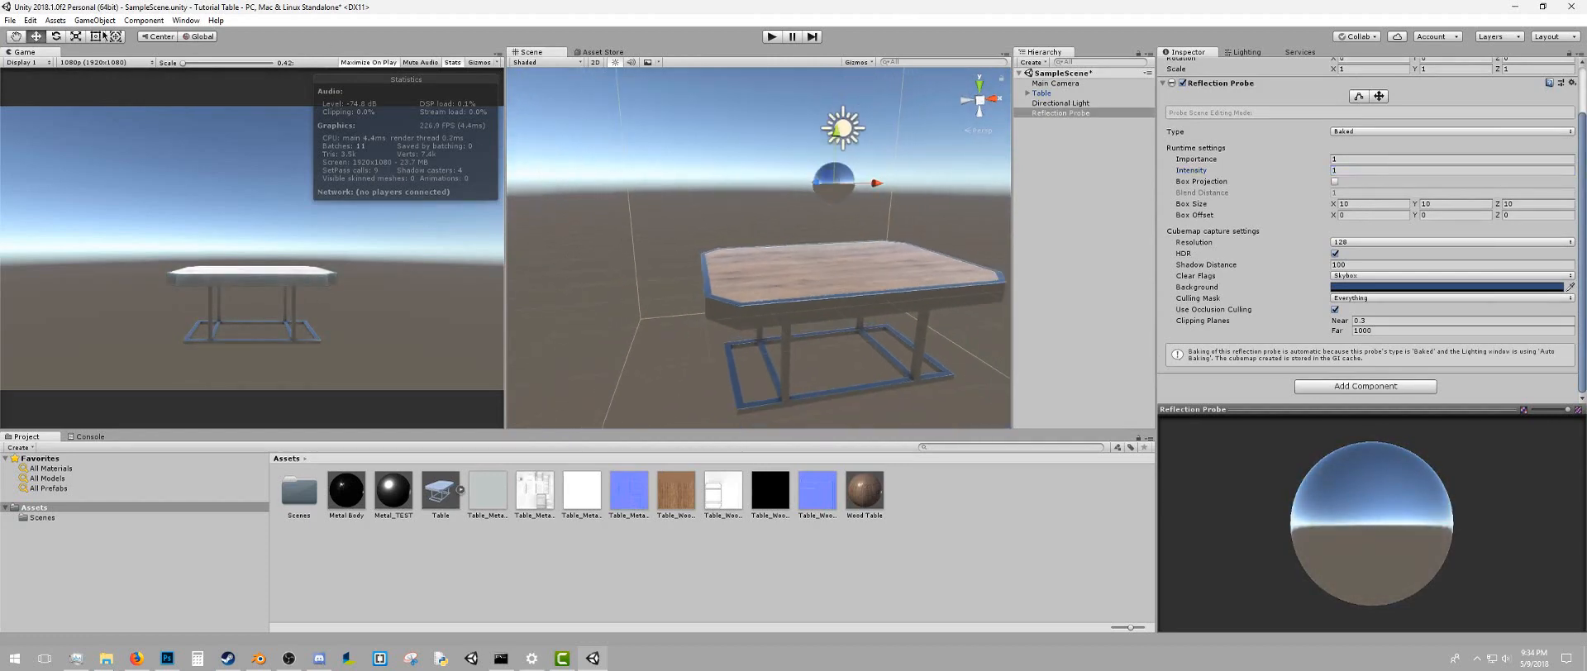
pyautogui.click(1033, 62)
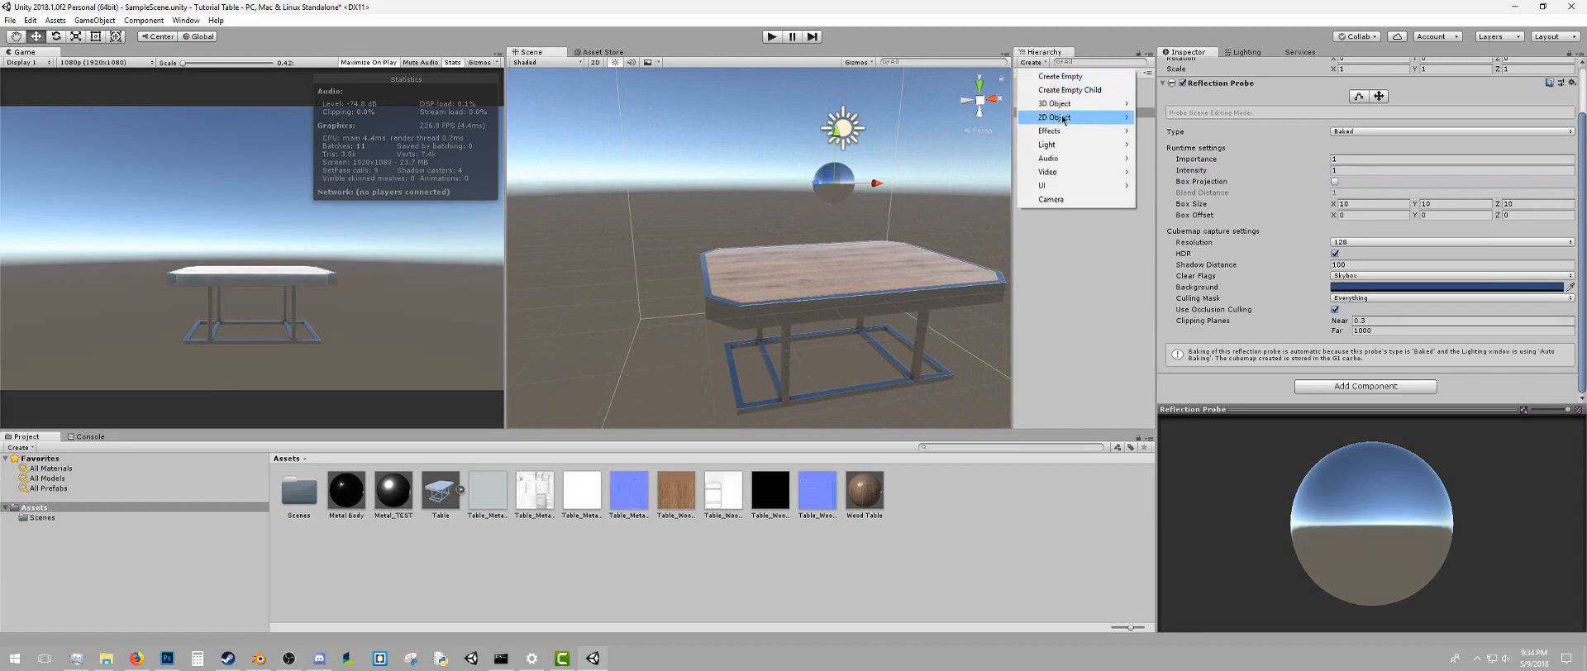
pyautogui.moveTo(1059, 104)
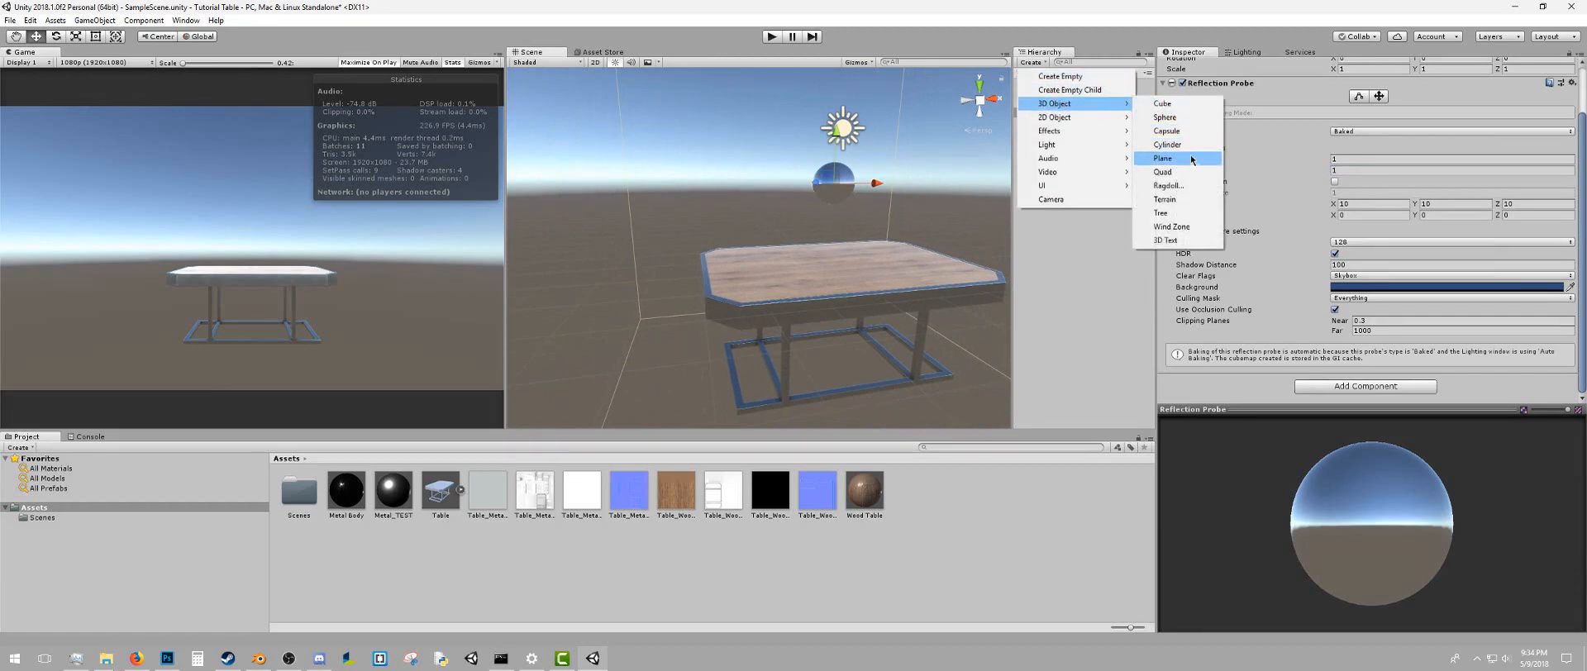
pyautogui.click(1166, 159)
pyautogui.moveTo(759, 199); pyautogui.dragTo(905, 269)
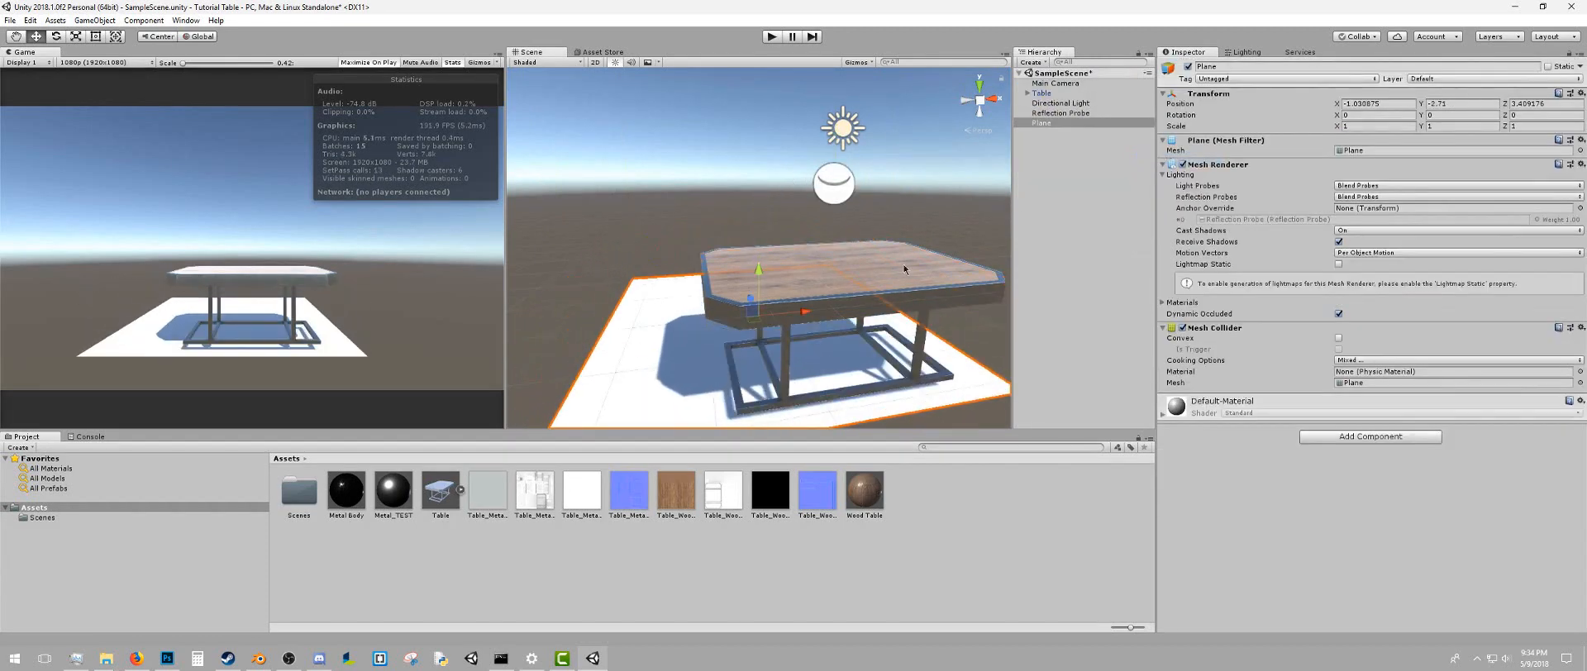
pyautogui.write('0')
pyautogui.press('Tab')
pyautogui.write('0')
pyautogui.press('Tab')
pyautogui.write('0')
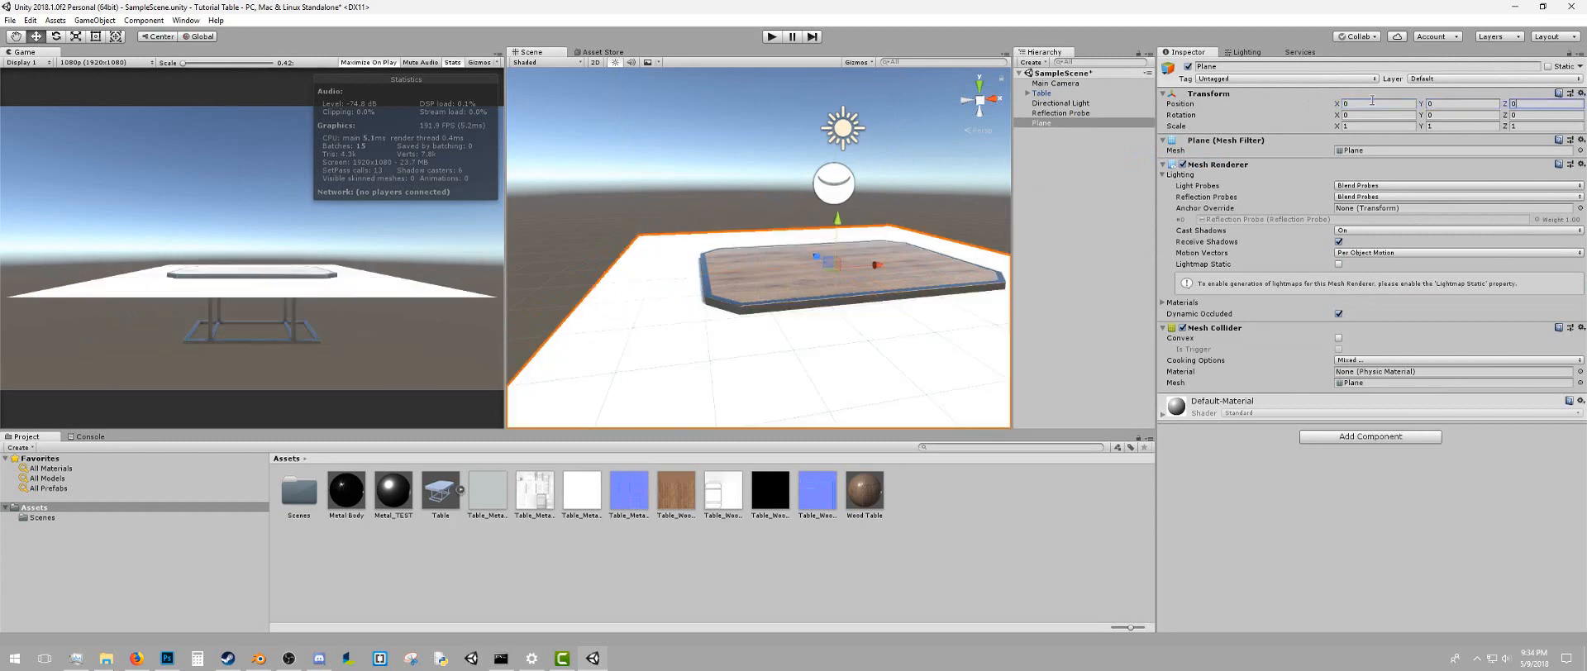
# Lower the plane beneath the table's legs to Y -2.5 and scale it up into a larger floor
pyautogui.moveTo(838, 220); pyautogui.dragTo(836, 320)
pyautogui.press('f')
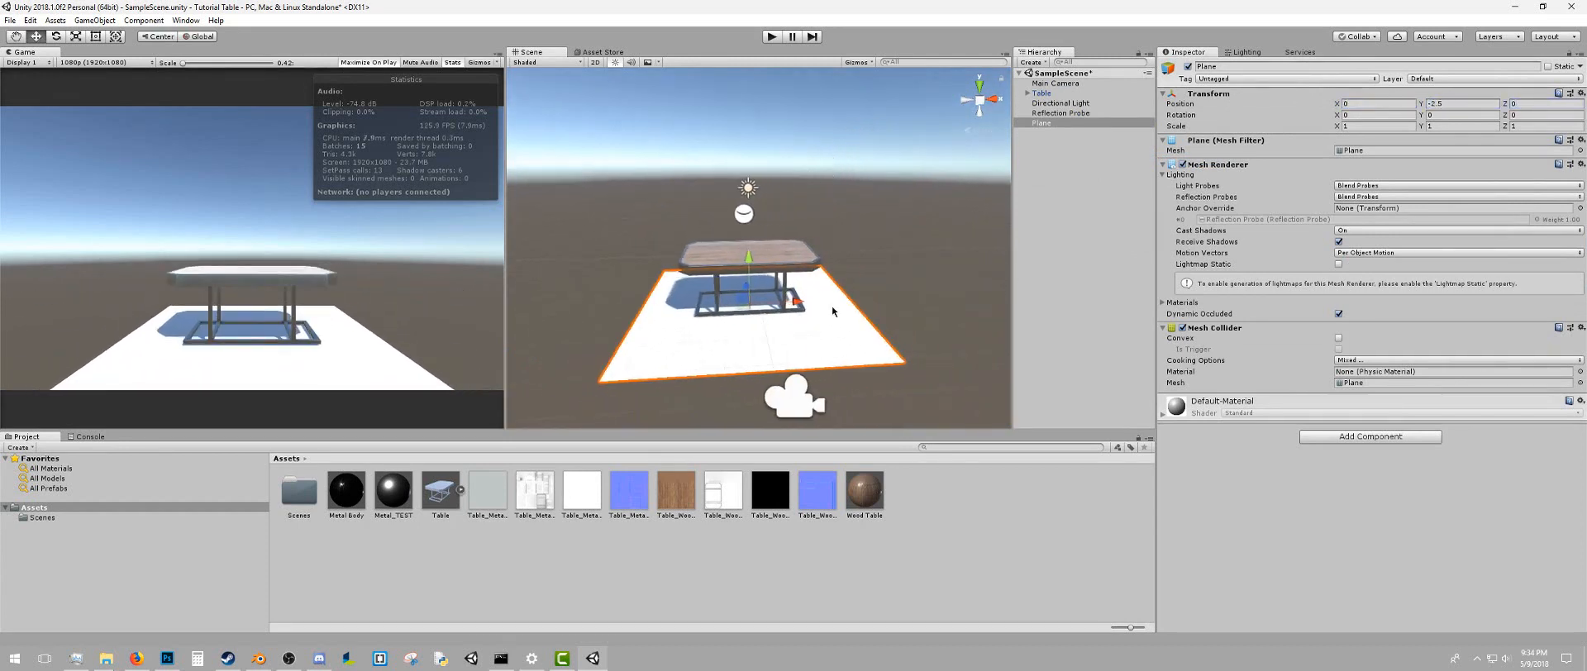
pyautogui.press('e')
pyautogui.press('r')
pyautogui.moveTo(757, 309); pyautogui.dragTo(814, 314)
pyautogui.press('w')
pyautogui.click(842, 213)
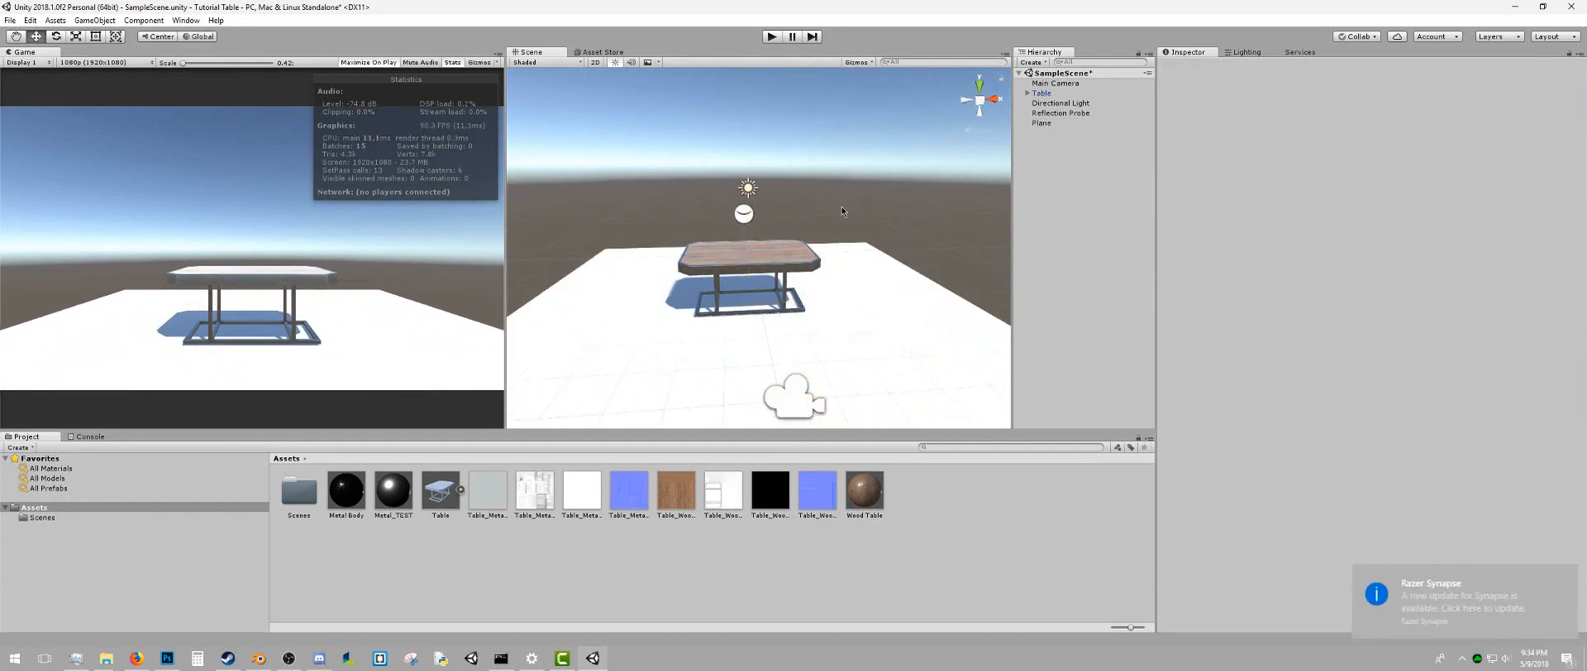
# Set the reflection probe to Realtime with its refresh mode on Every frame, and change its time slicing option
pyautogui.press('a')
pyautogui.moveTo(843, 213); pyautogui.dragTo(930, 195, button='right')
pyautogui.click(786, 156)
pyautogui.click(1360, 189)
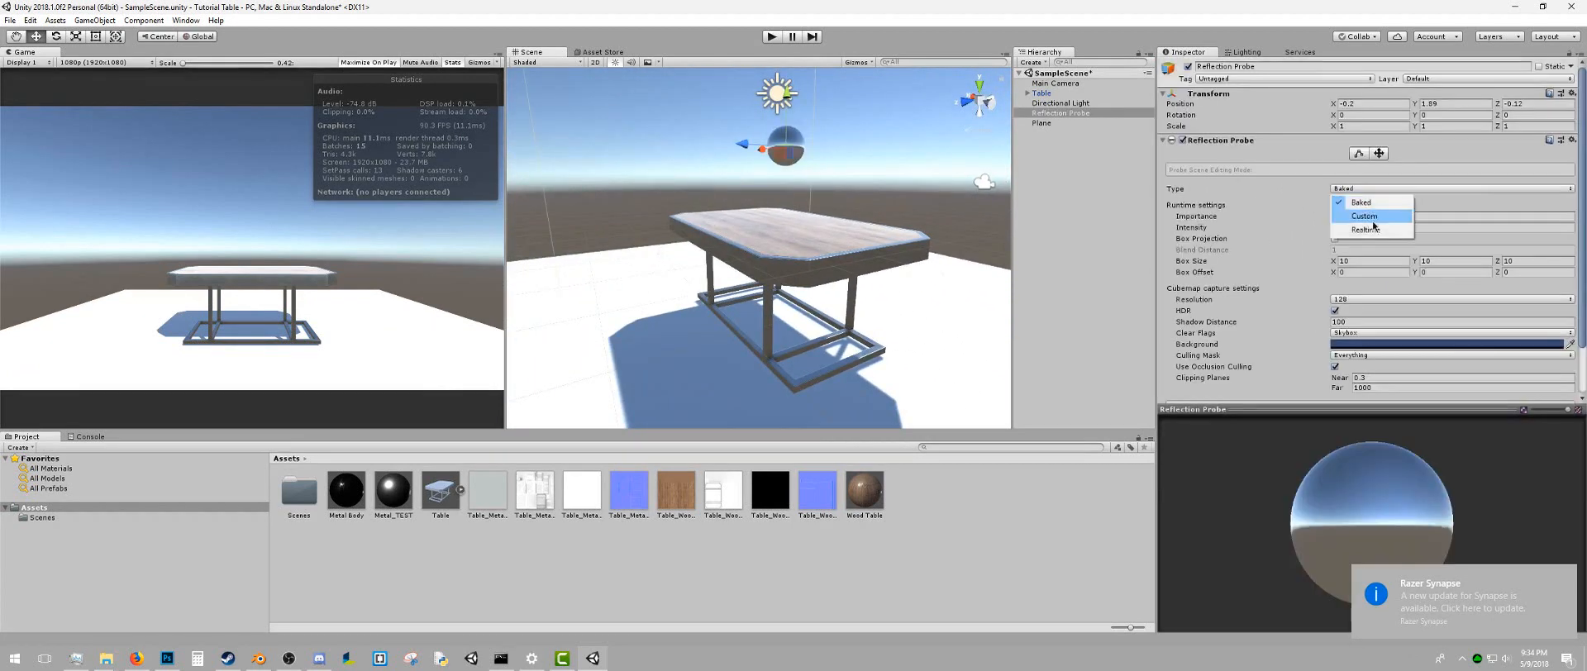
pyautogui.click(1368, 229)
pyautogui.click(1373, 200)
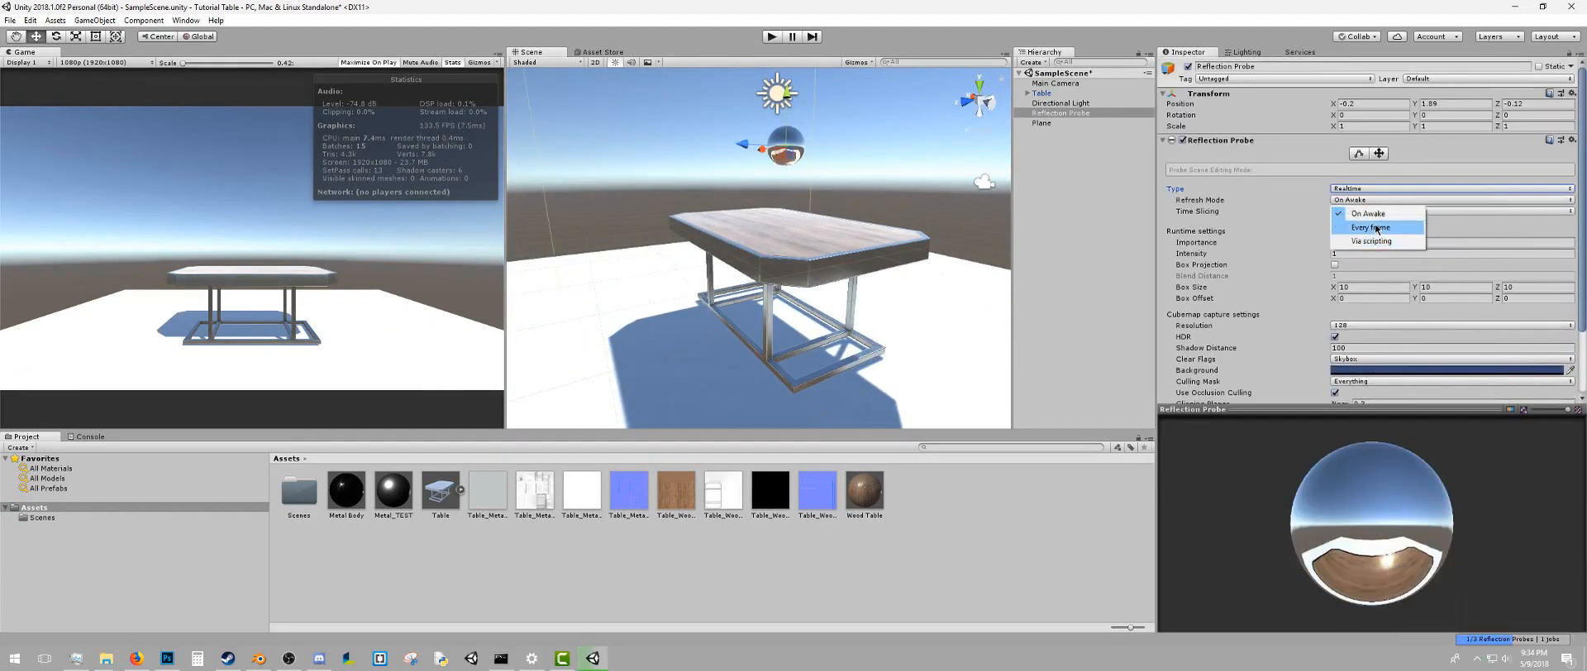
pyautogui.click(1370, 228)
pyautogui.click(1405, 212)
pyautogui.click(1376, 252)
pyautogui.moveTo(909, 219); pyautogui.dragTo(505, 219, button='right')
pyautogui.click(847, 170)
pyautogui.press('w')
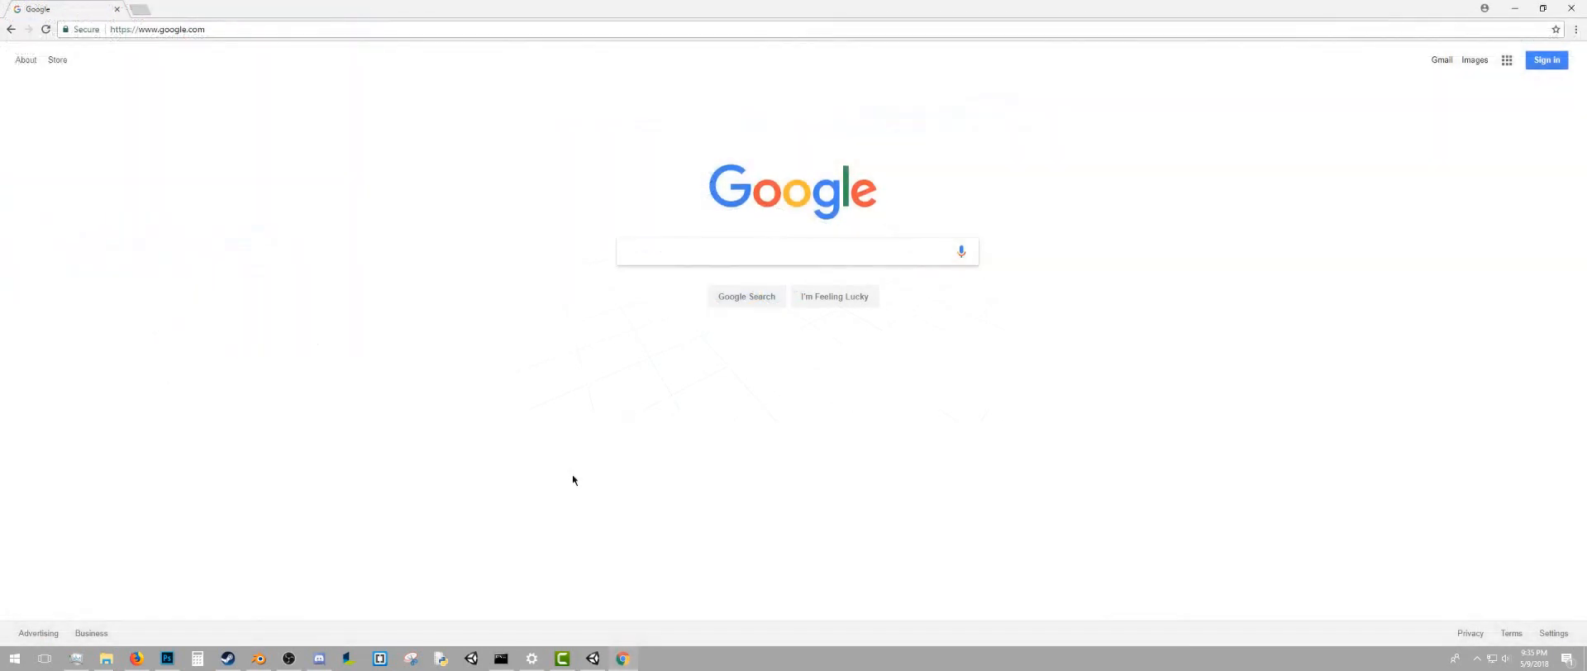
# Switch to the web browser and open share.allegorithmic.com
pyautogui.click(183, 30)
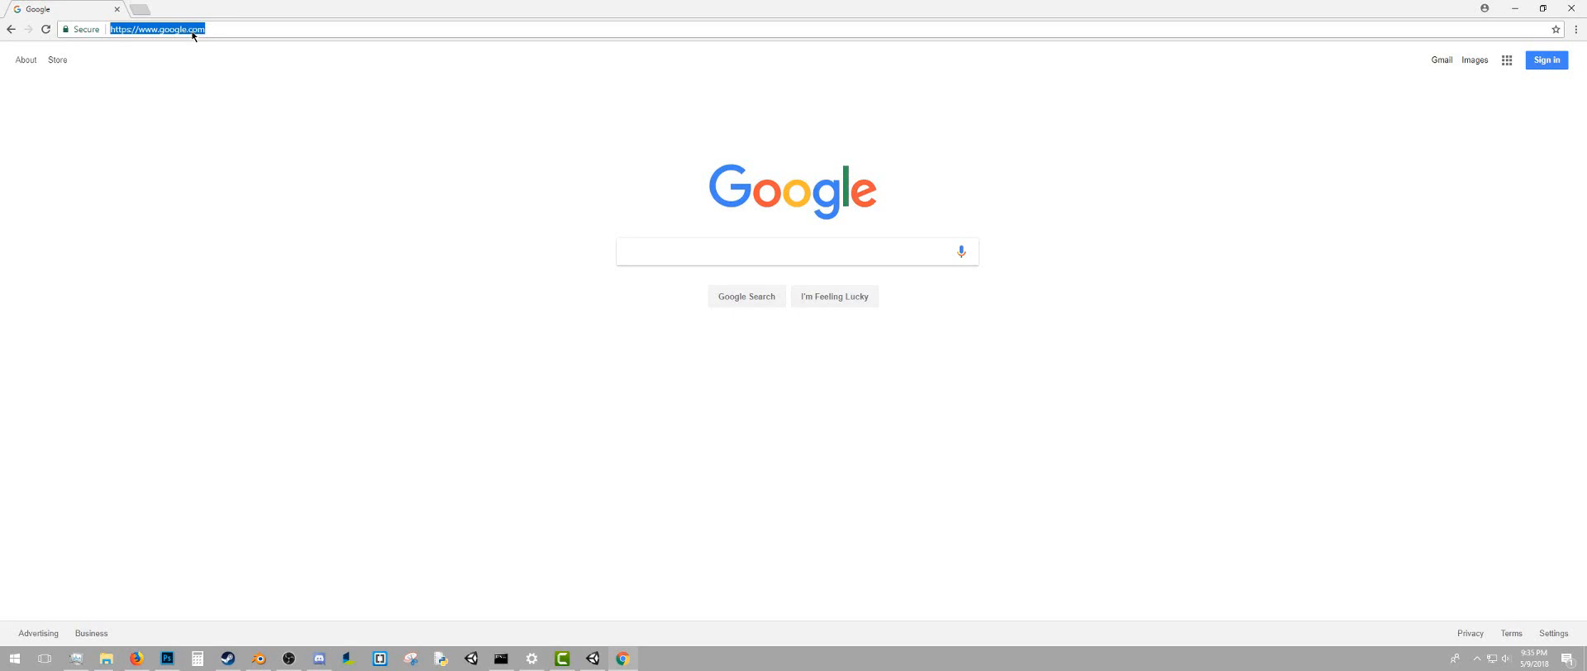
pyautogui.write('share.')
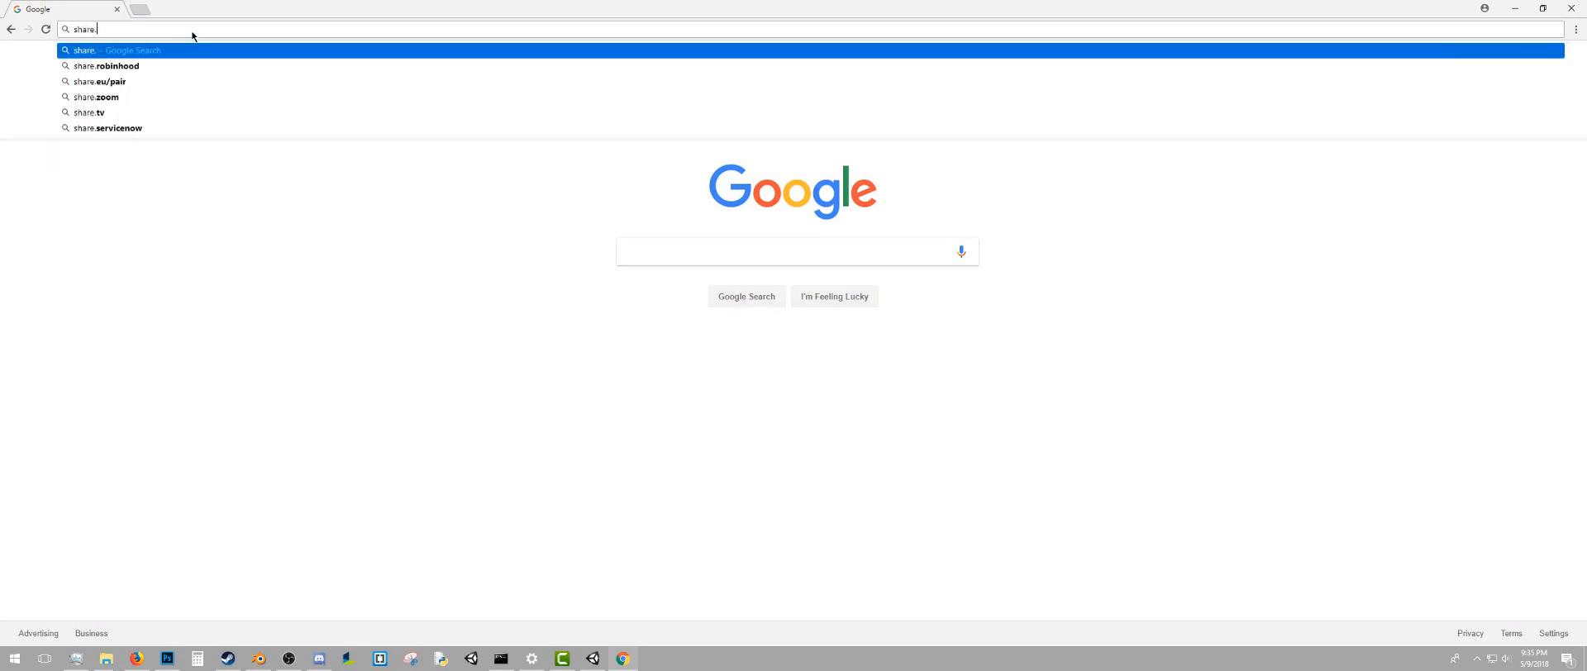
pyautogui.write('allegor')
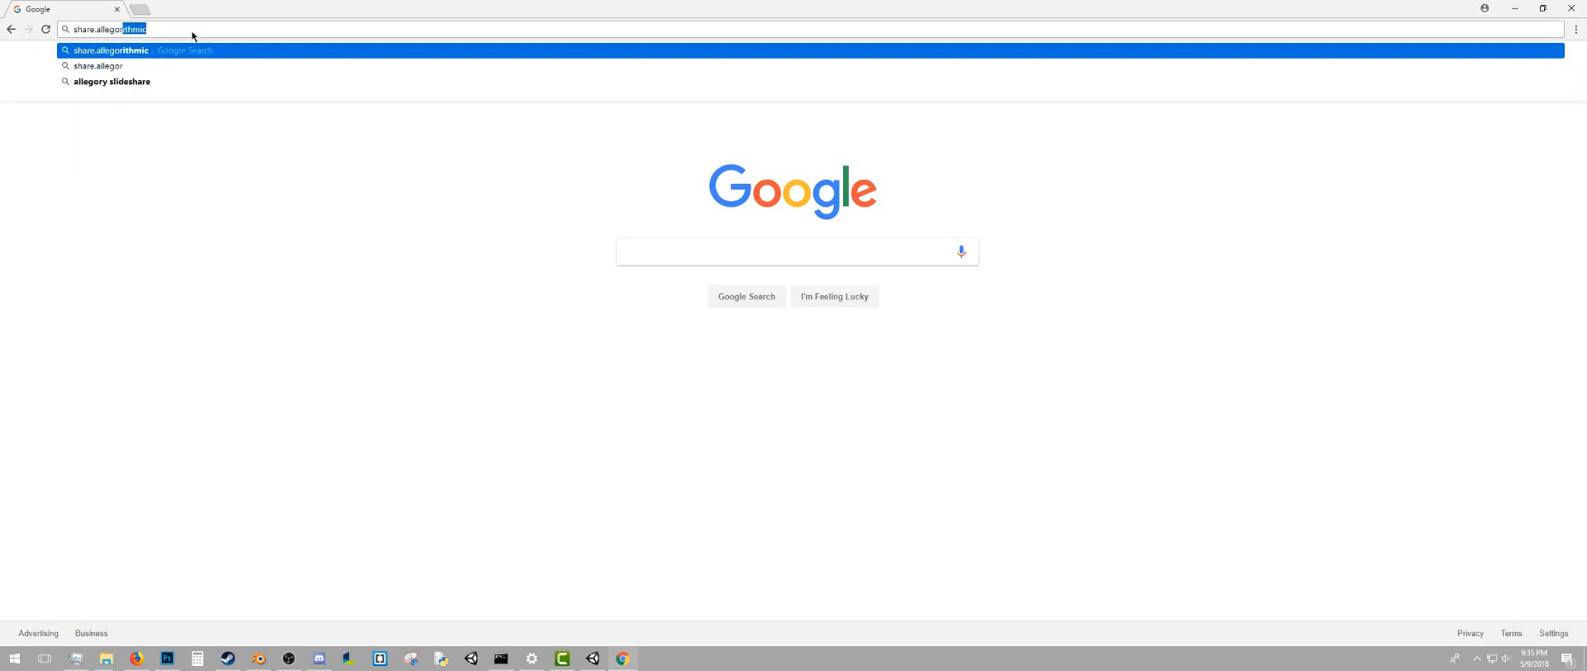
pyautogui.write('ithmic.')
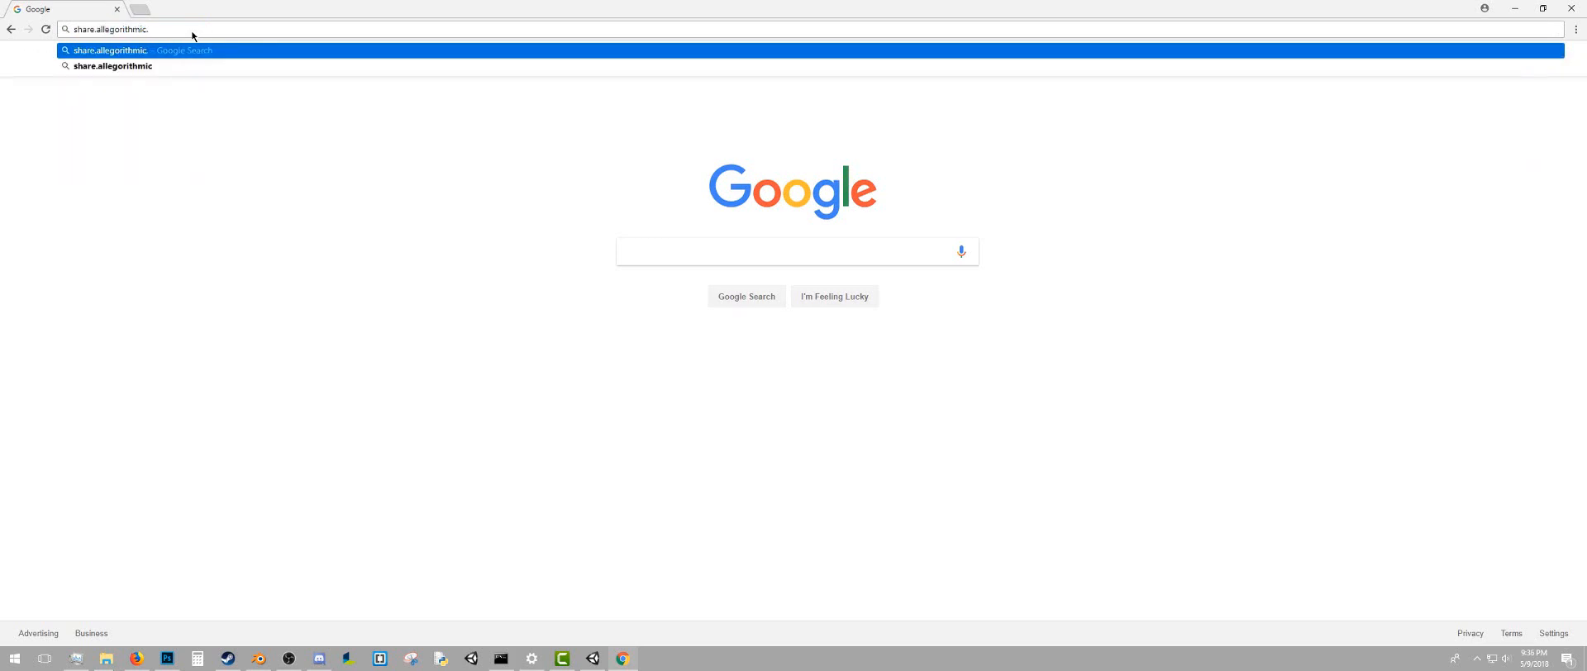
pyautogui.write('com')
pyautogui.press('Return')
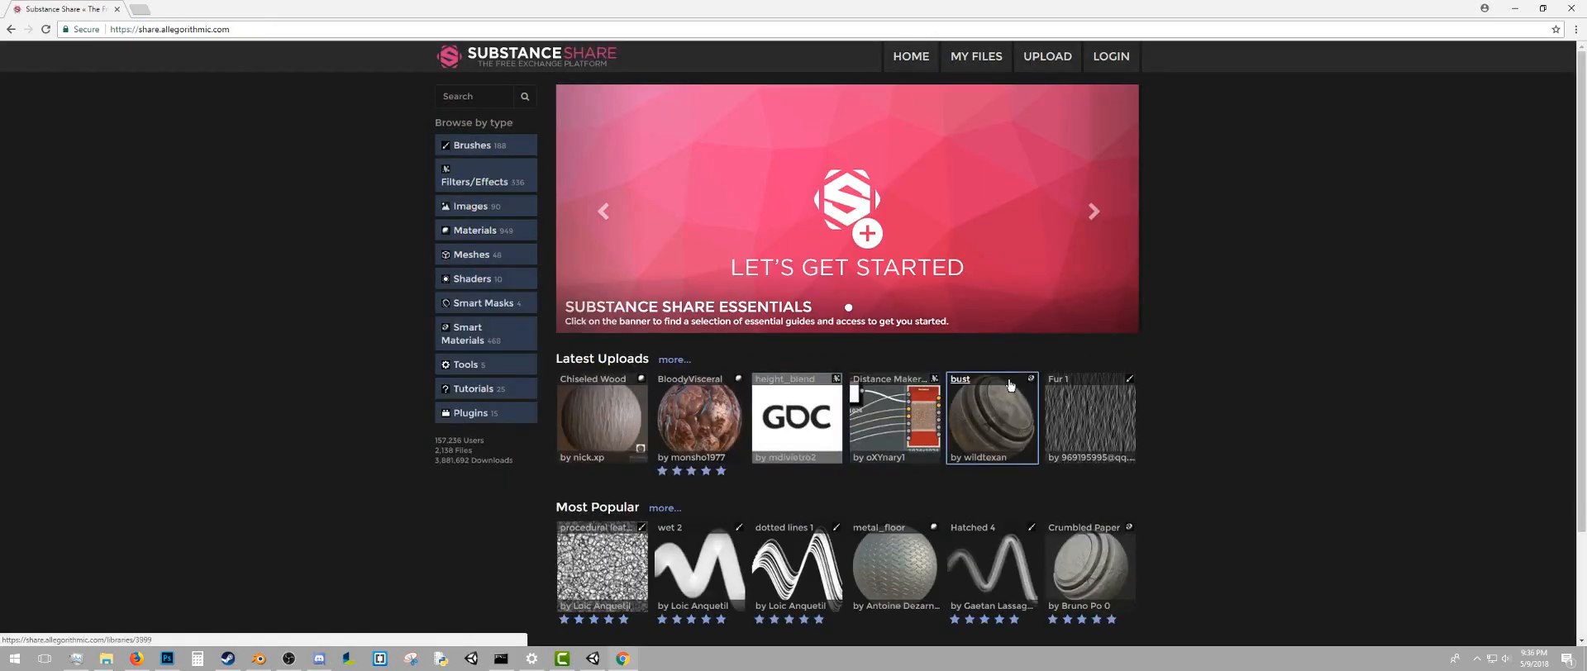
# Look over the Substance Share home page and open its Materials category
pyautogui.scroll(-3, 1001, 406)
pyautogui.scroll(3, 1000, 405)
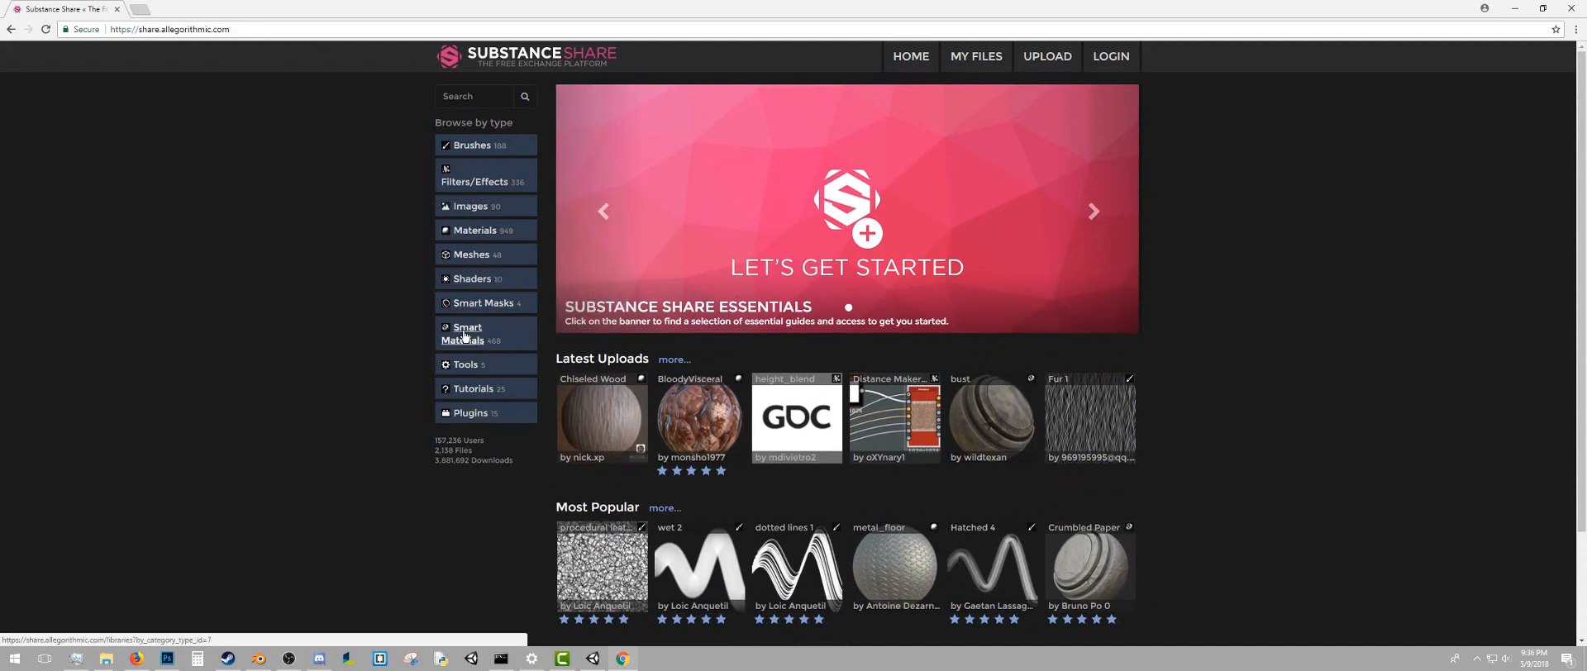
pyautogui.click(480, 236)
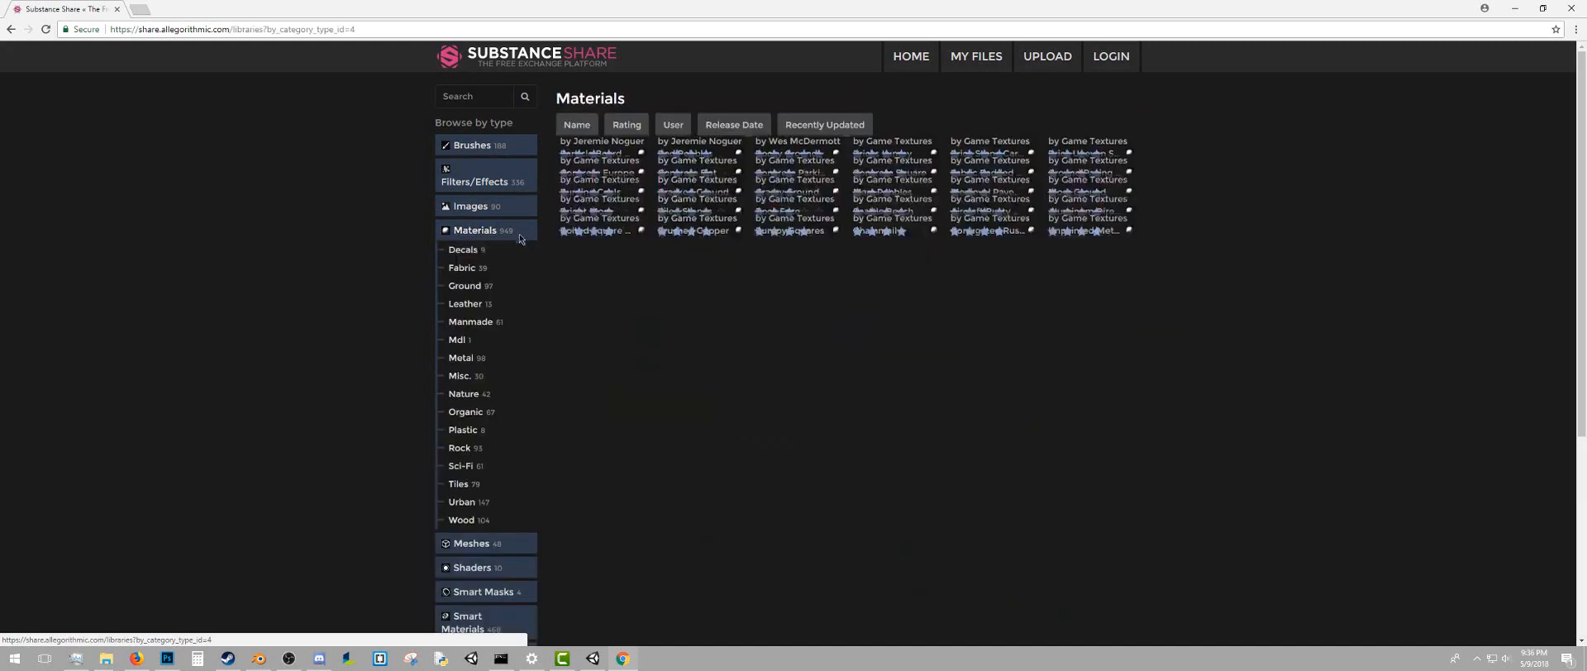
# Open the Wood materials category and look through its four pages of materials
pyautogui.click(470, 522)
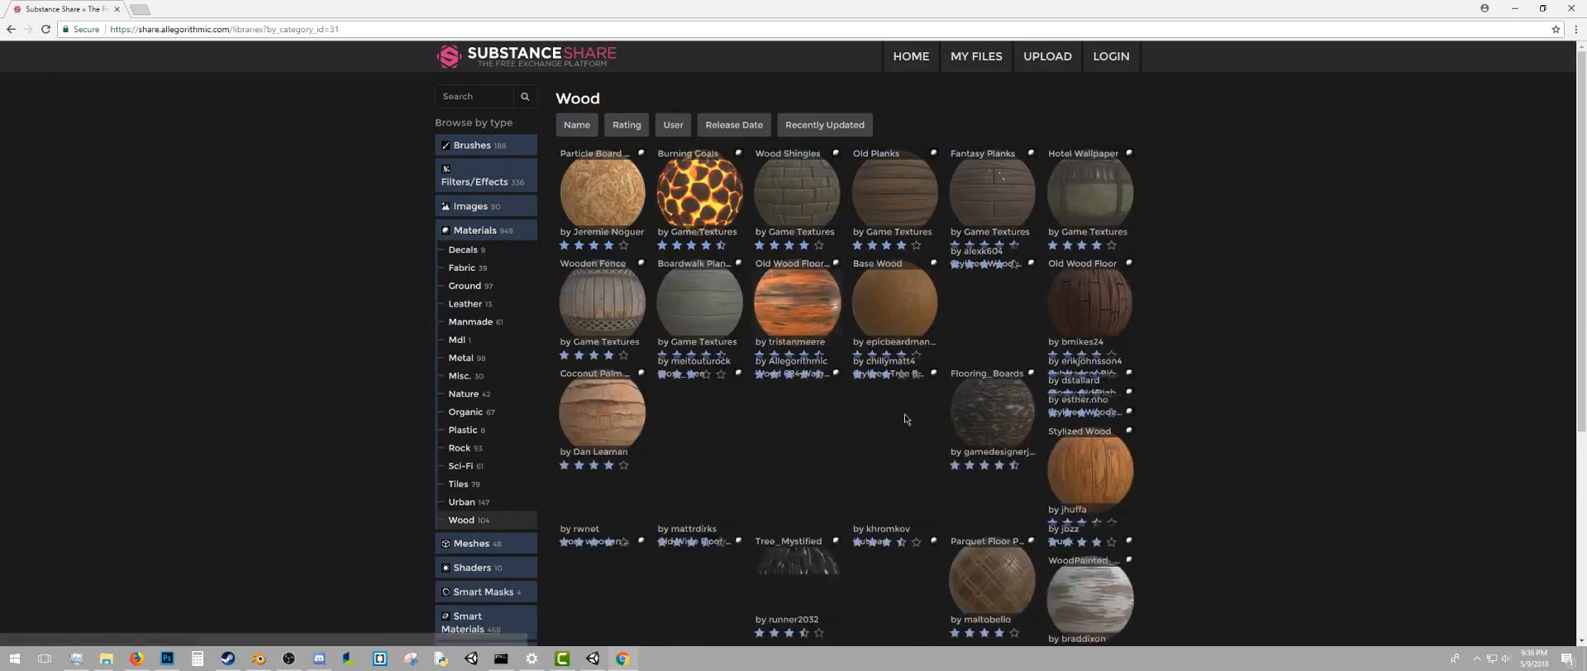
pyautogui.scroll(-2, 1066, 377)
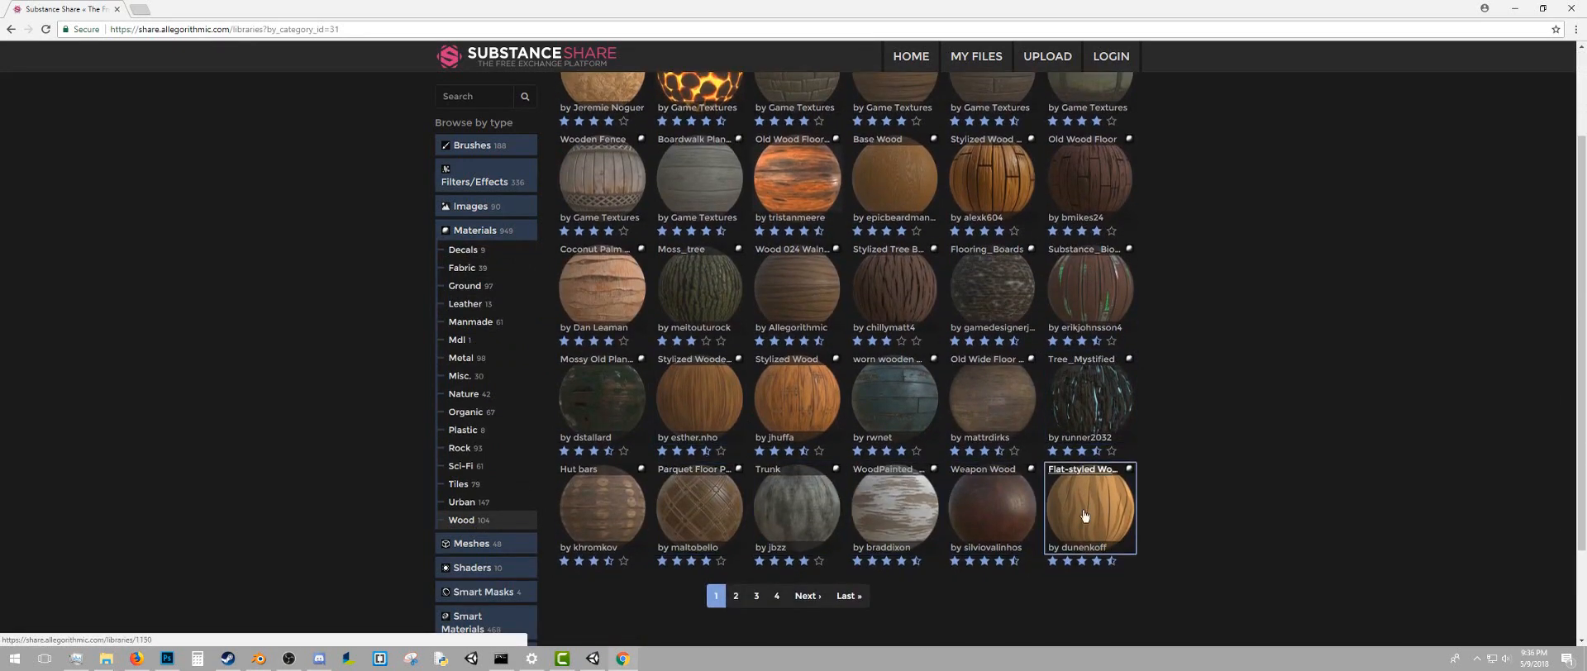
pyautogui.scroll(1, 1023, 525)
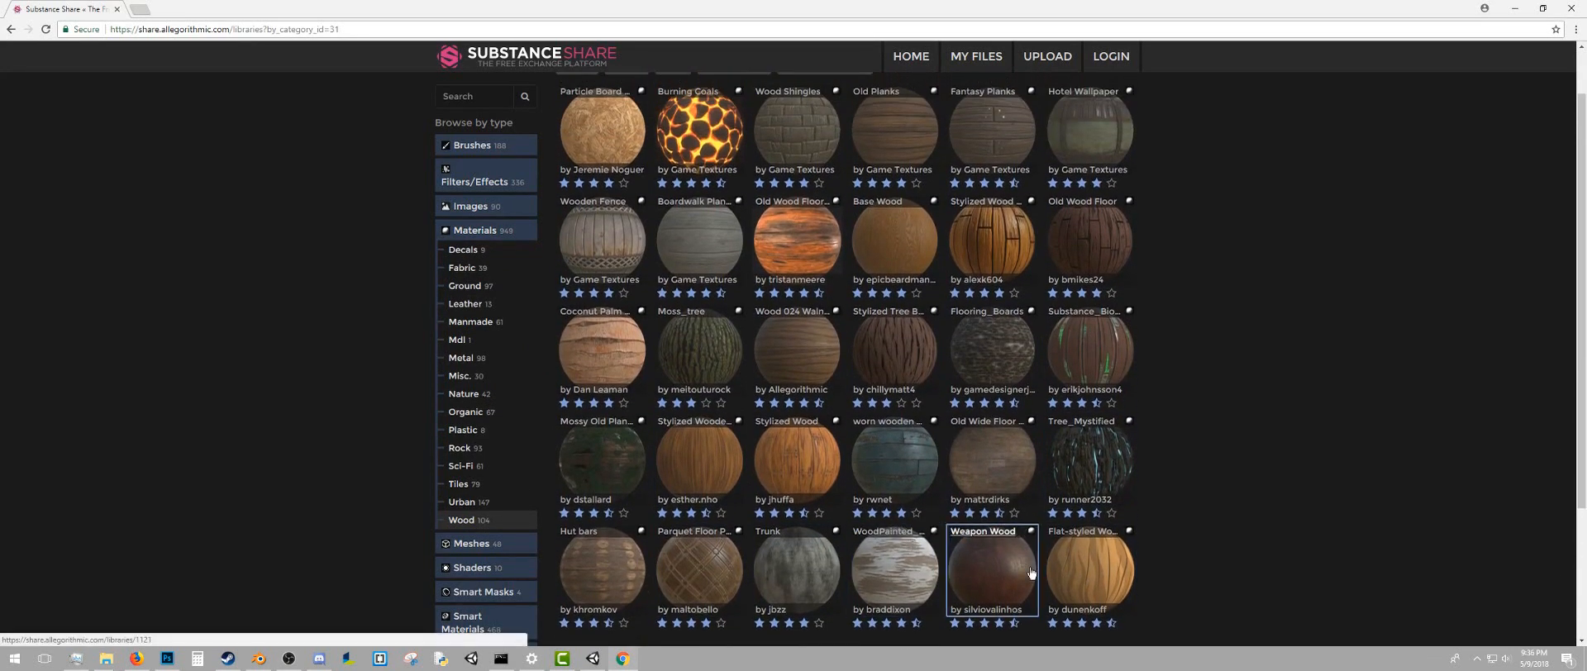
pyautogui.scroll(-1, 806, 434)
pyautogui.scroll(-1, 806, 434)
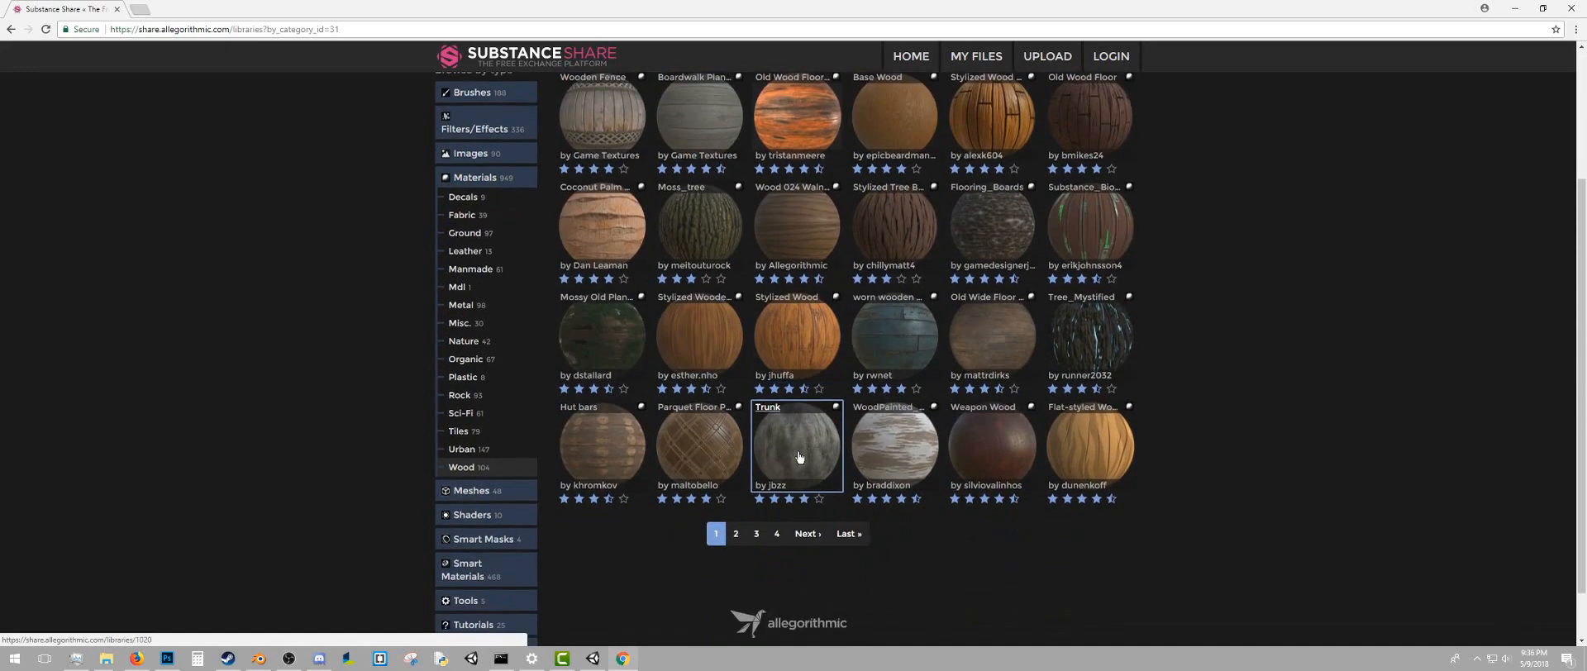
pyautogui.click(737, 538)
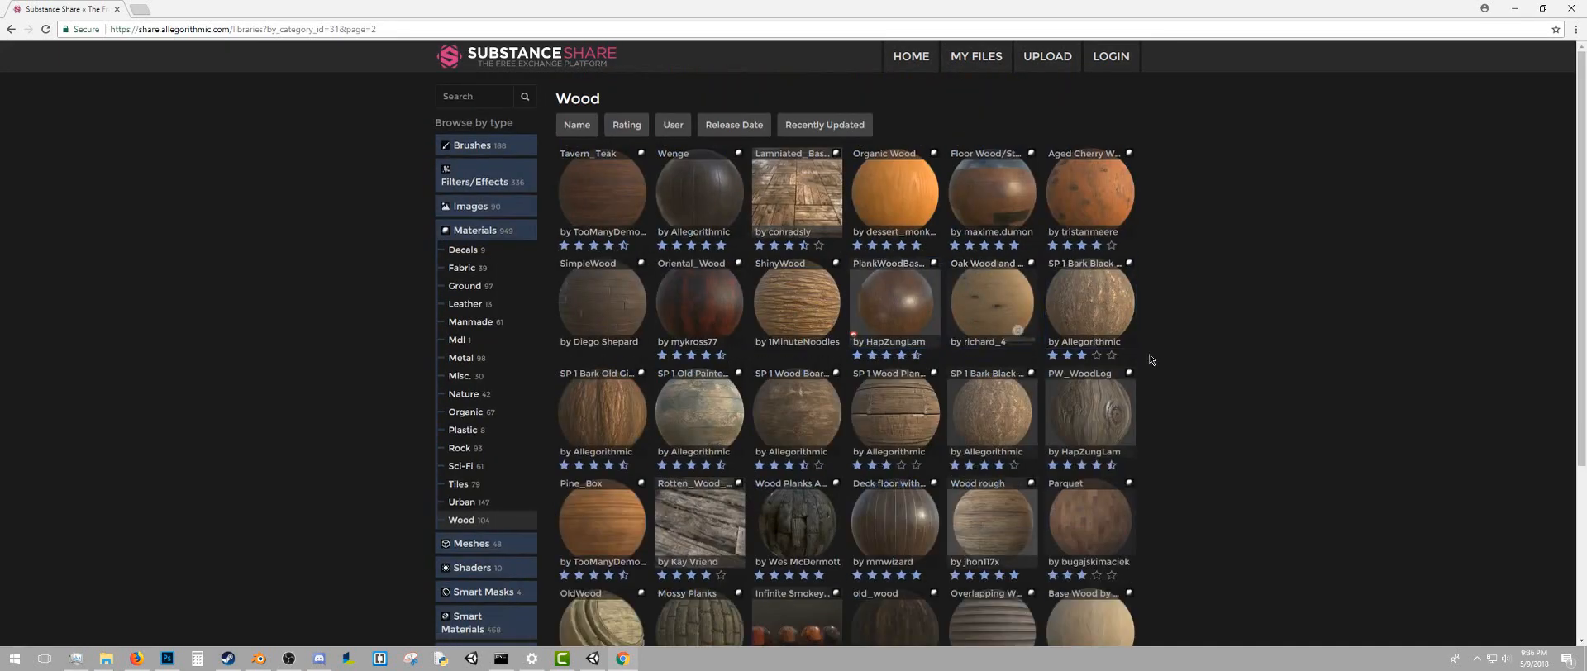
pyautogui.scroll(-3, 1149, 364)
pyautogui.click(798, 473)
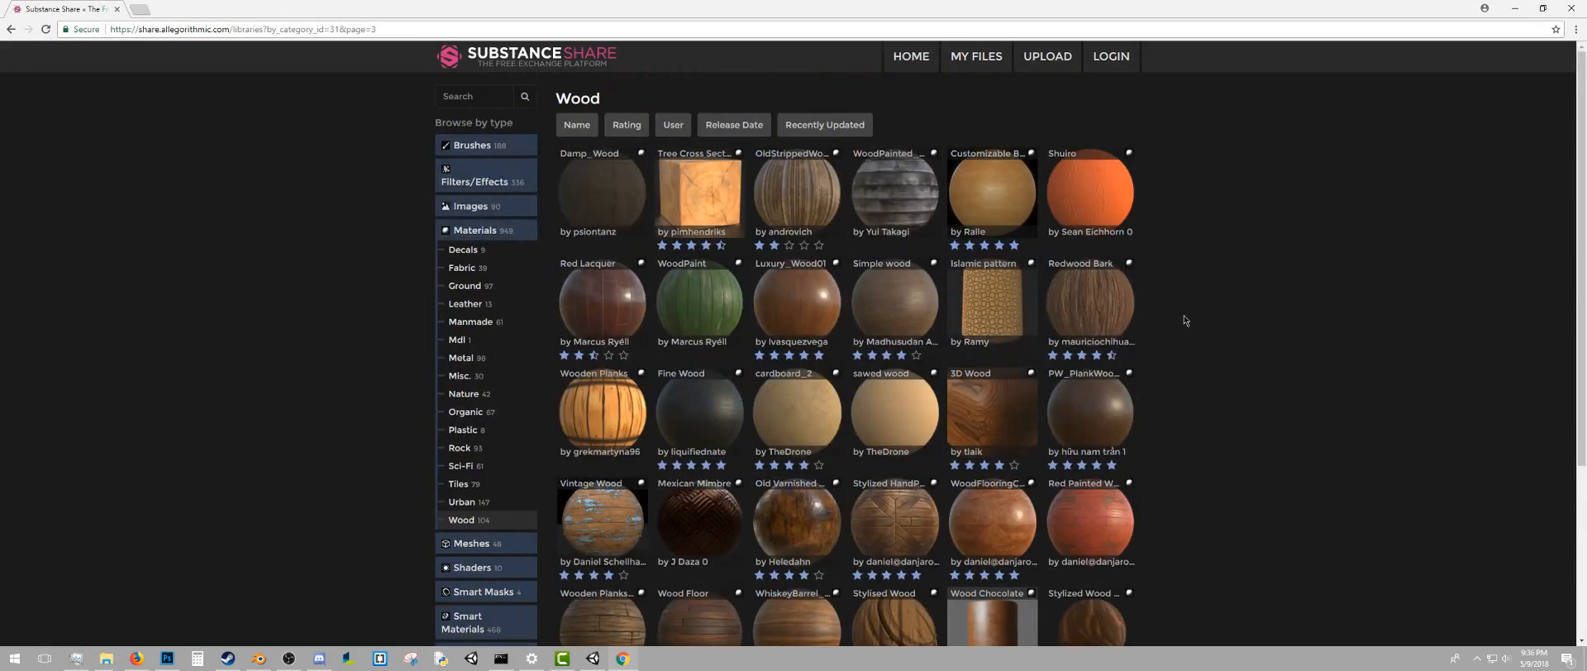
pyautogui.scroll(-2, 1172, 409)
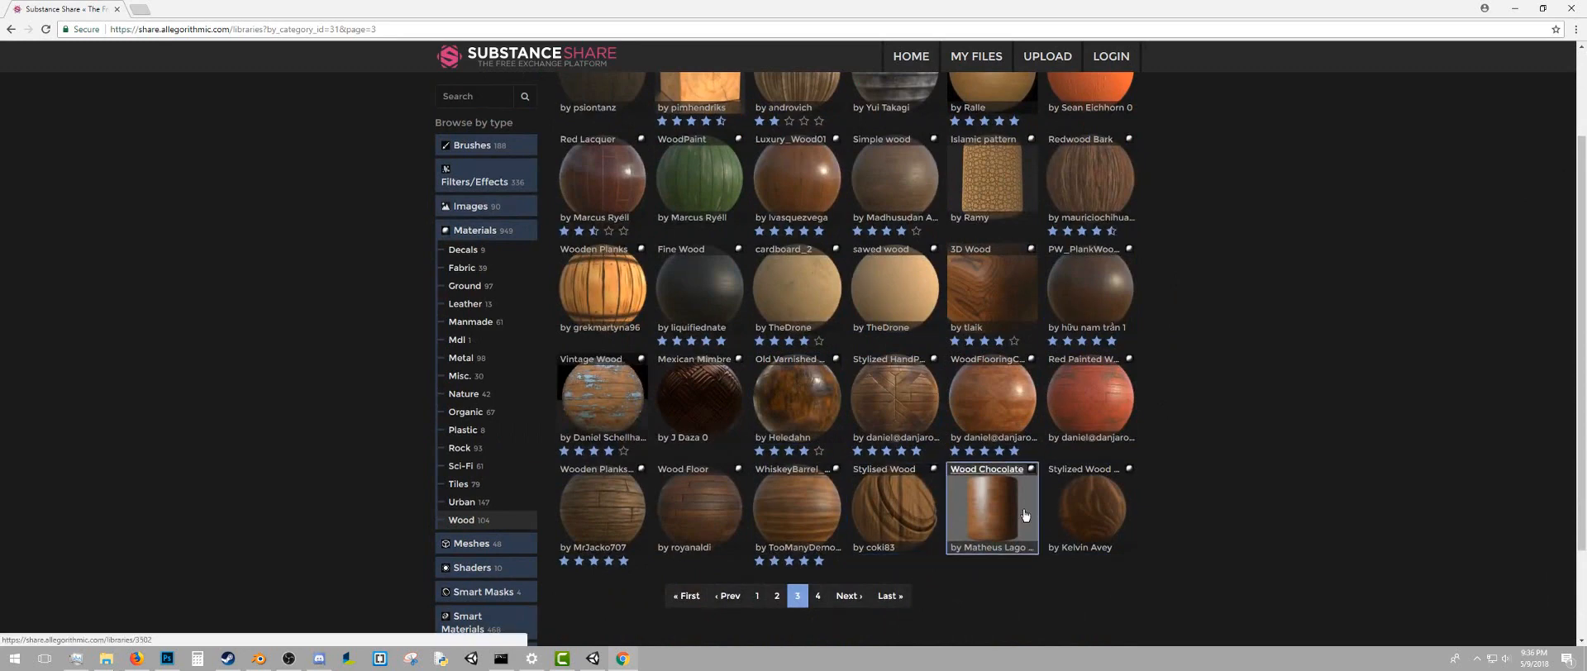
pyautogui.scroll(-2, 835, 508)
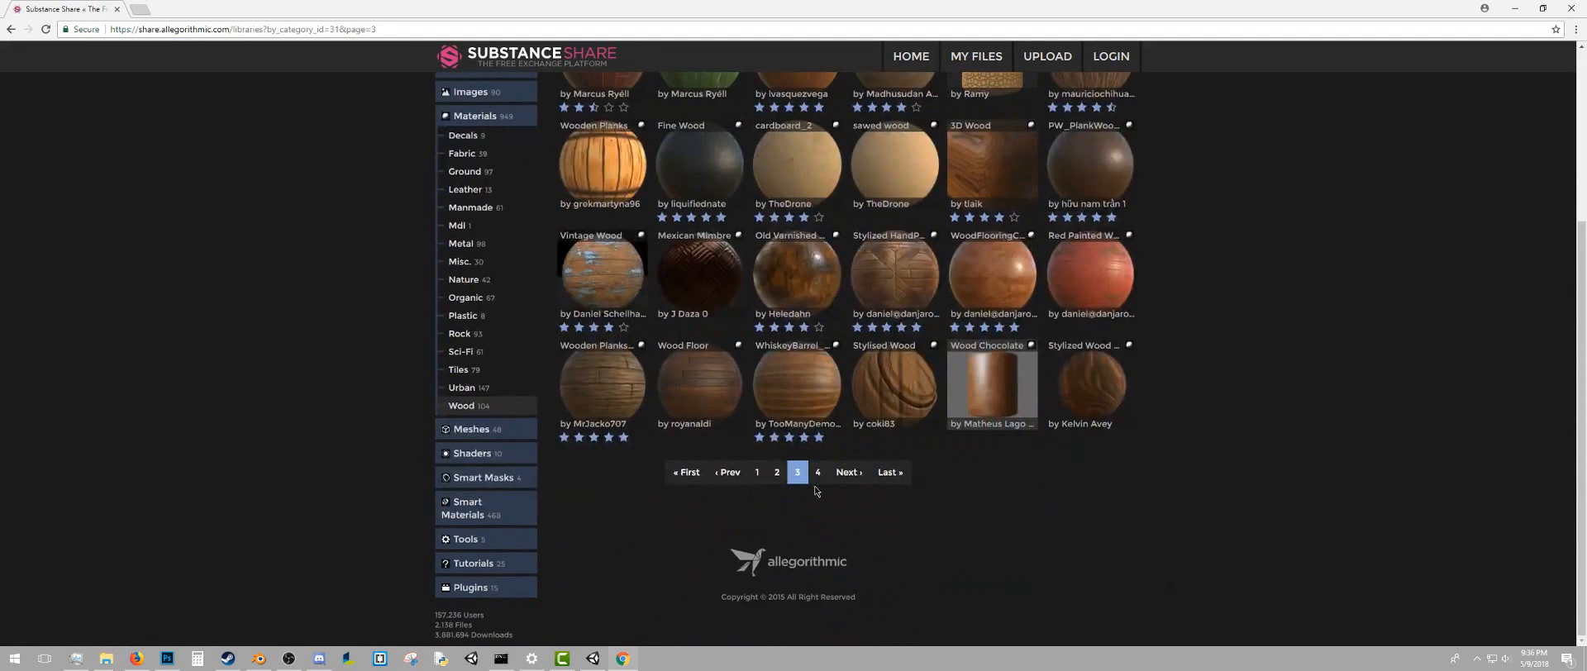
pyautogui.click(816, 473)
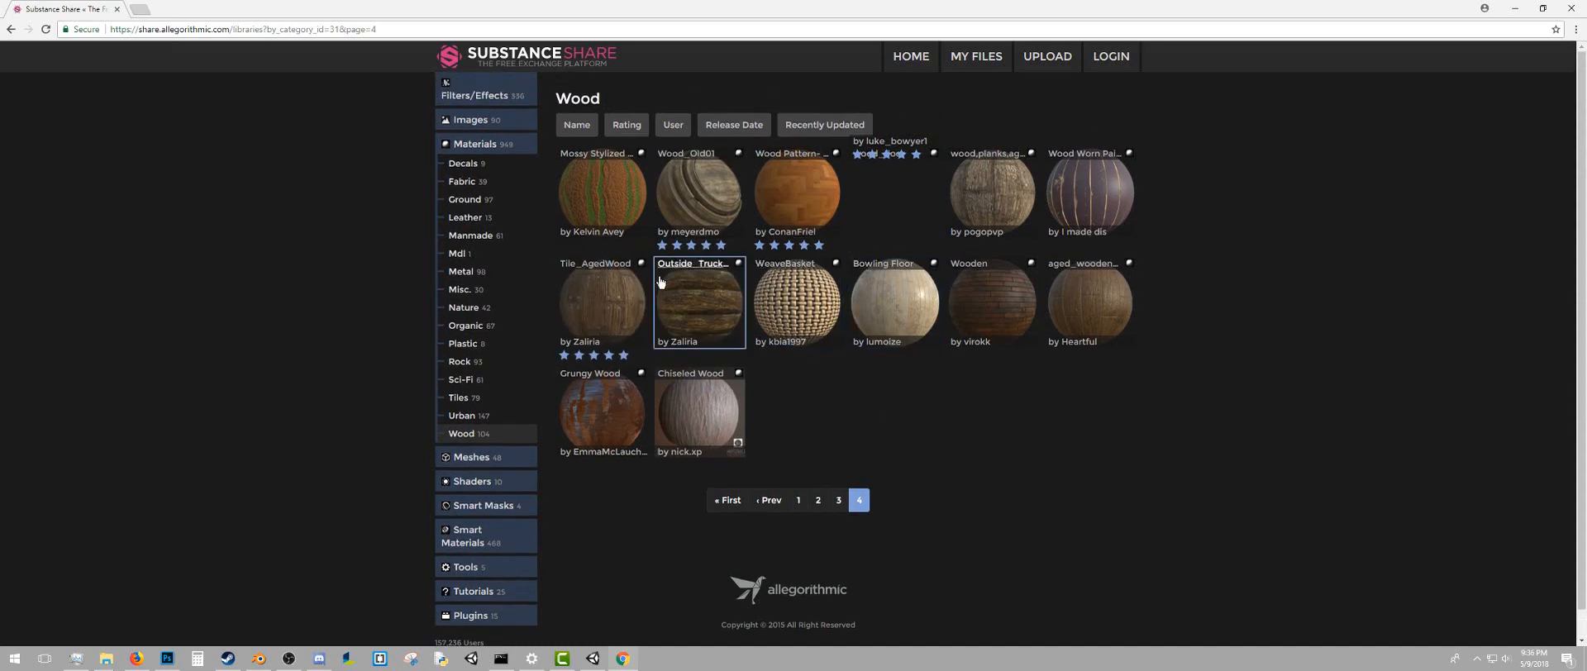
# Open the Metal materials category and look through its first page, continuing to page 2
pyautogui.click(483, 276)
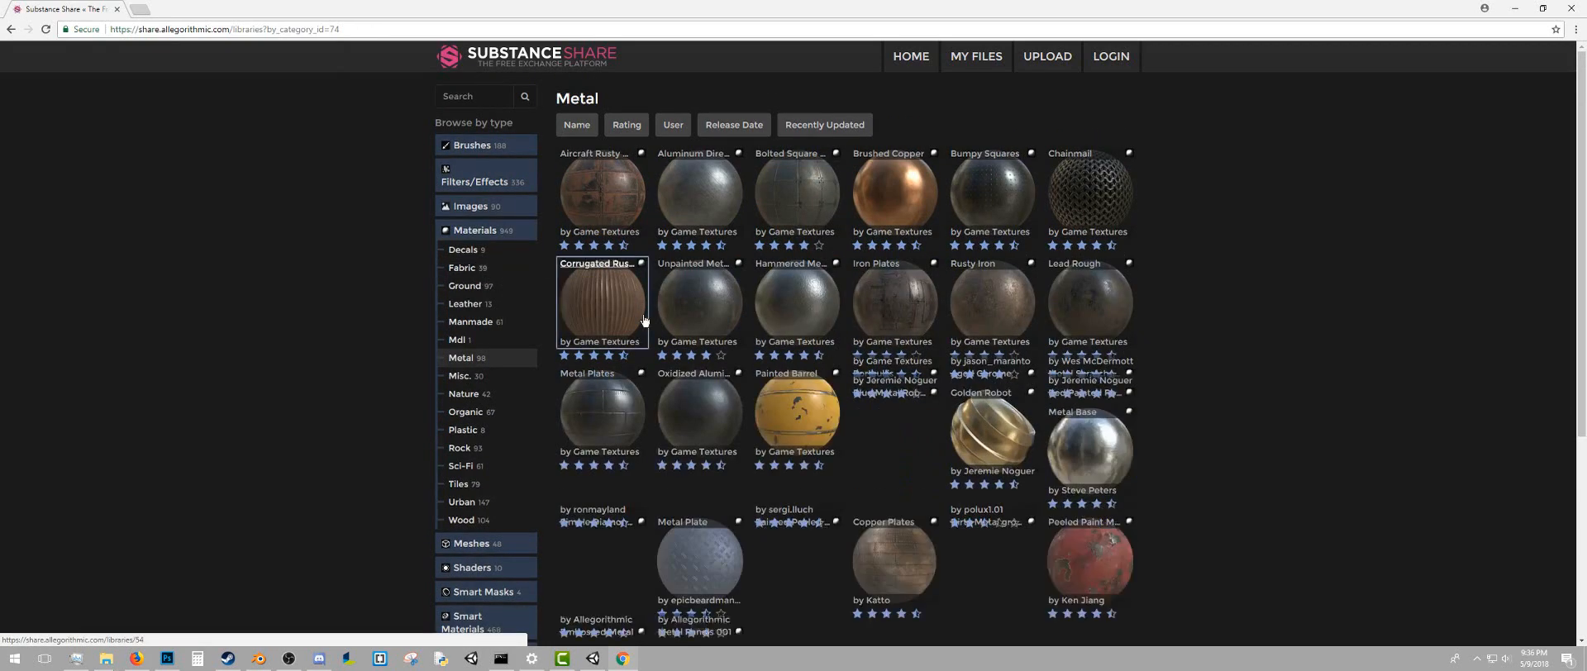
pyautogui.scroll(-1, 1000, 420)
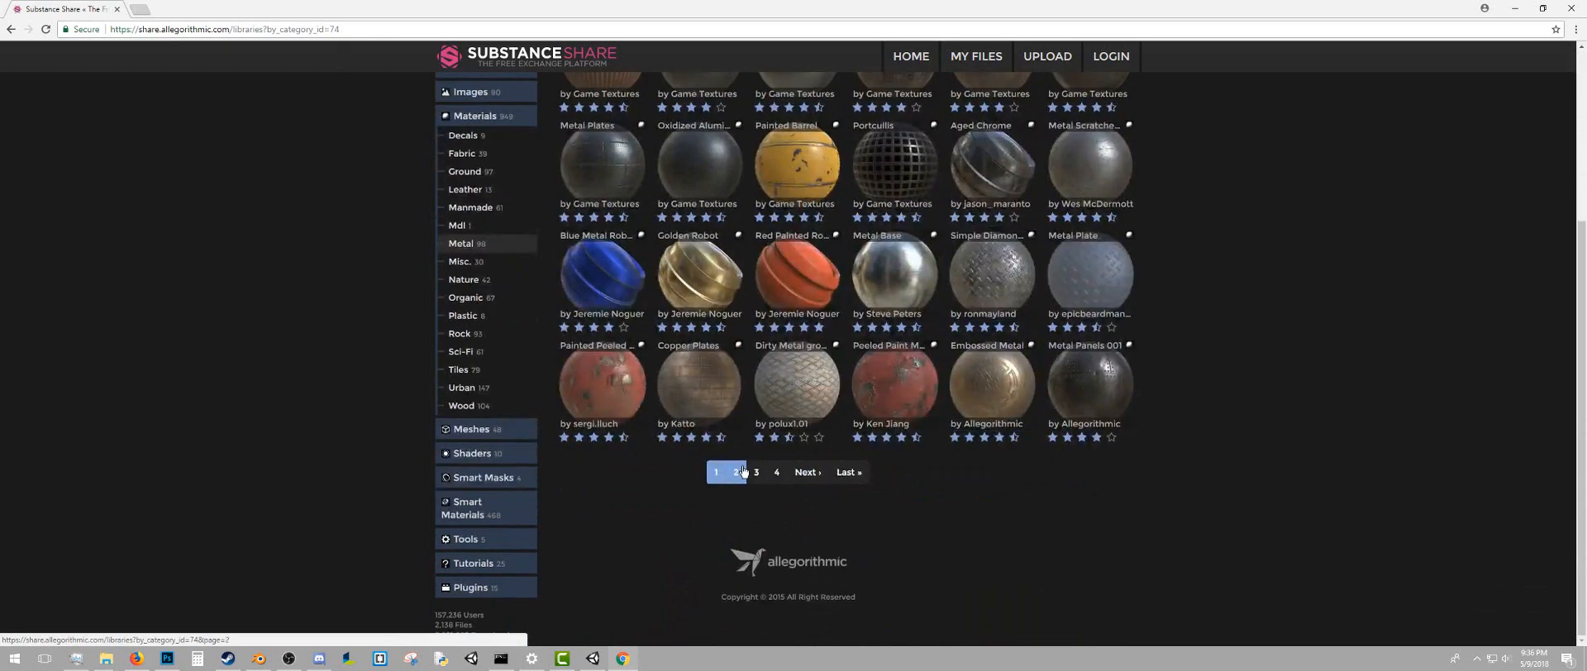
pyautogui.click(743, 472)
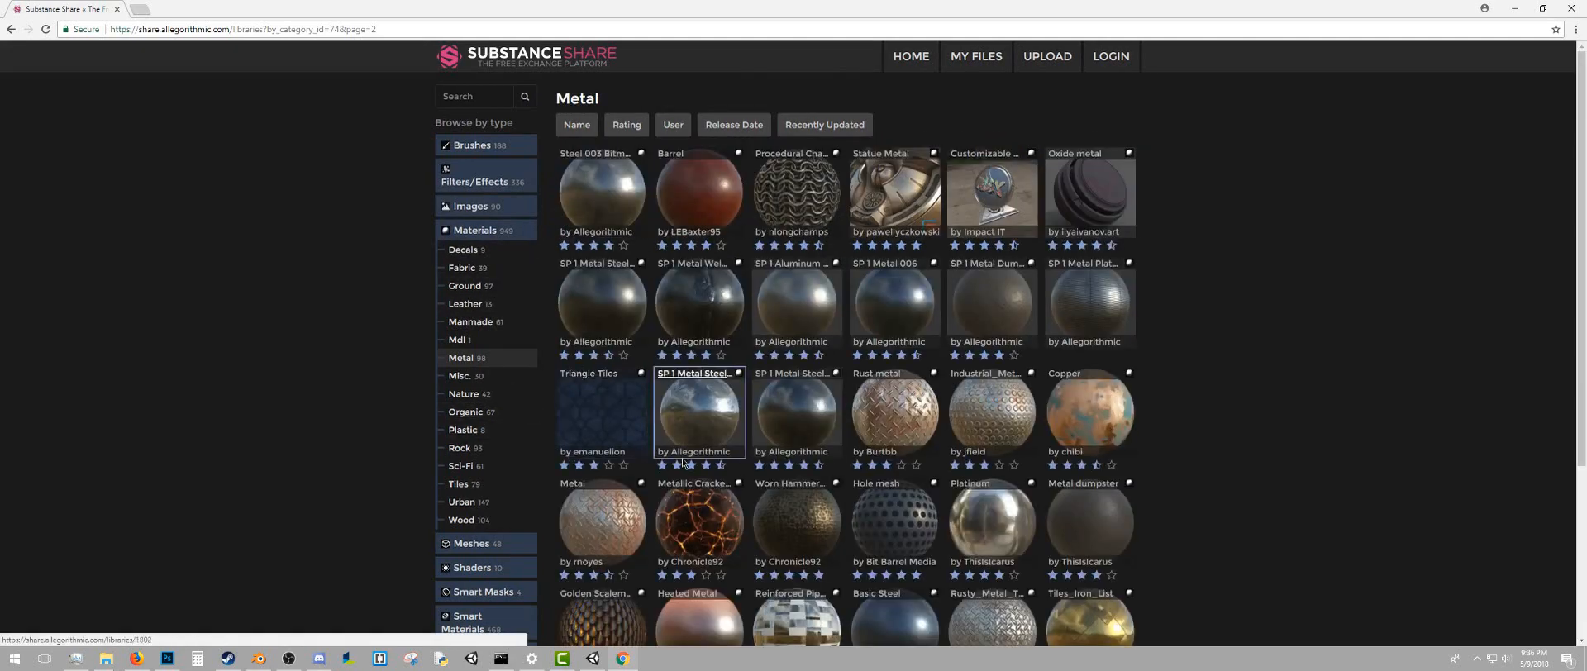
# Open the Rust metal material, try to download it, and return to its page from the login form
pyautogui.click(895, 405)
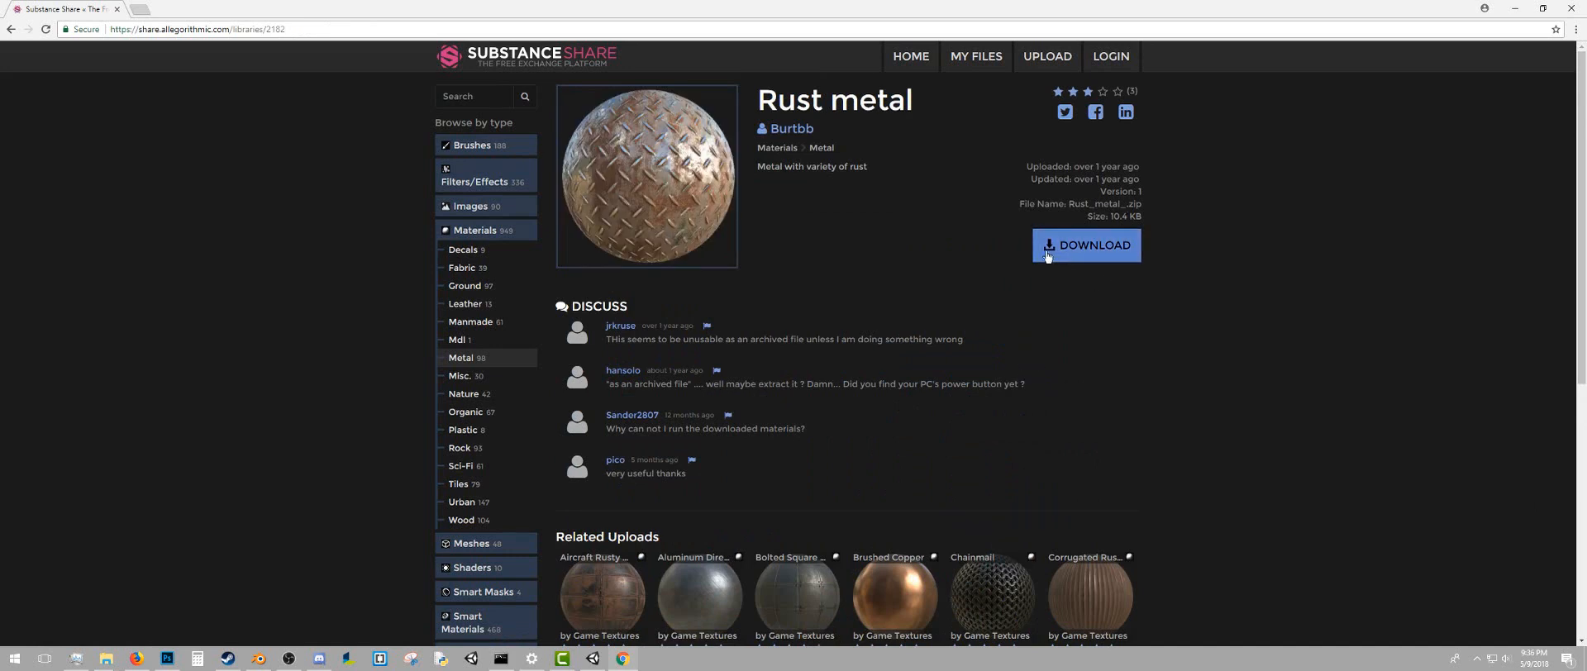
pyautogui.click(1089, 250)
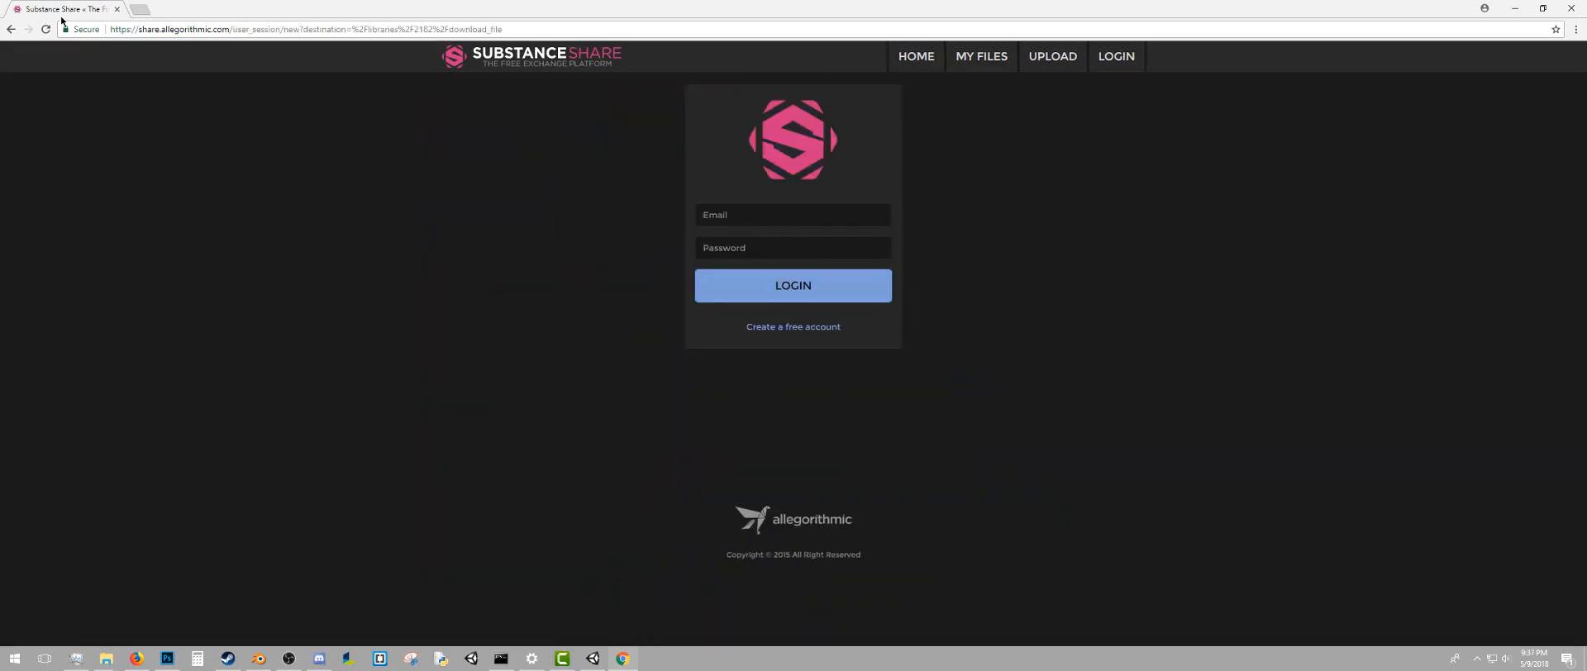
pyautogui.click(11, 30)
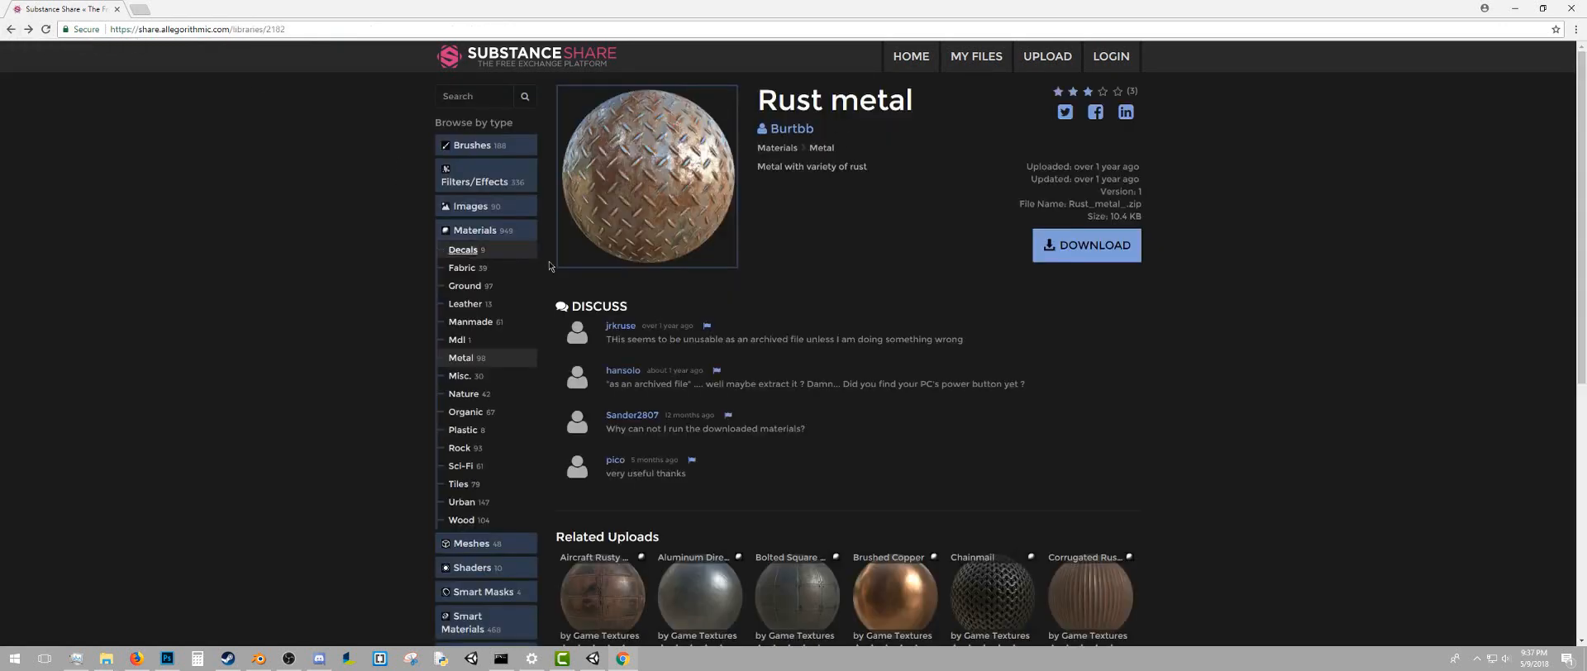